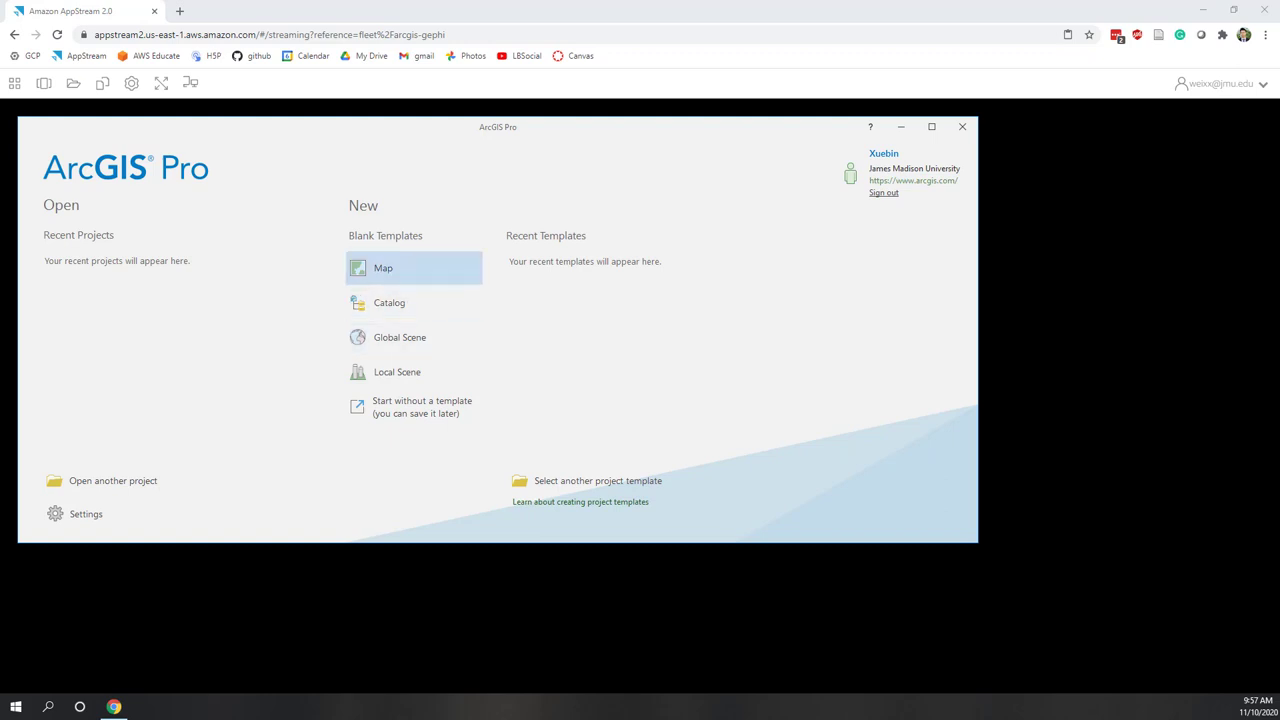
- Start a blank Map project named lab12 without creating an extra project folder
click(390, 271)
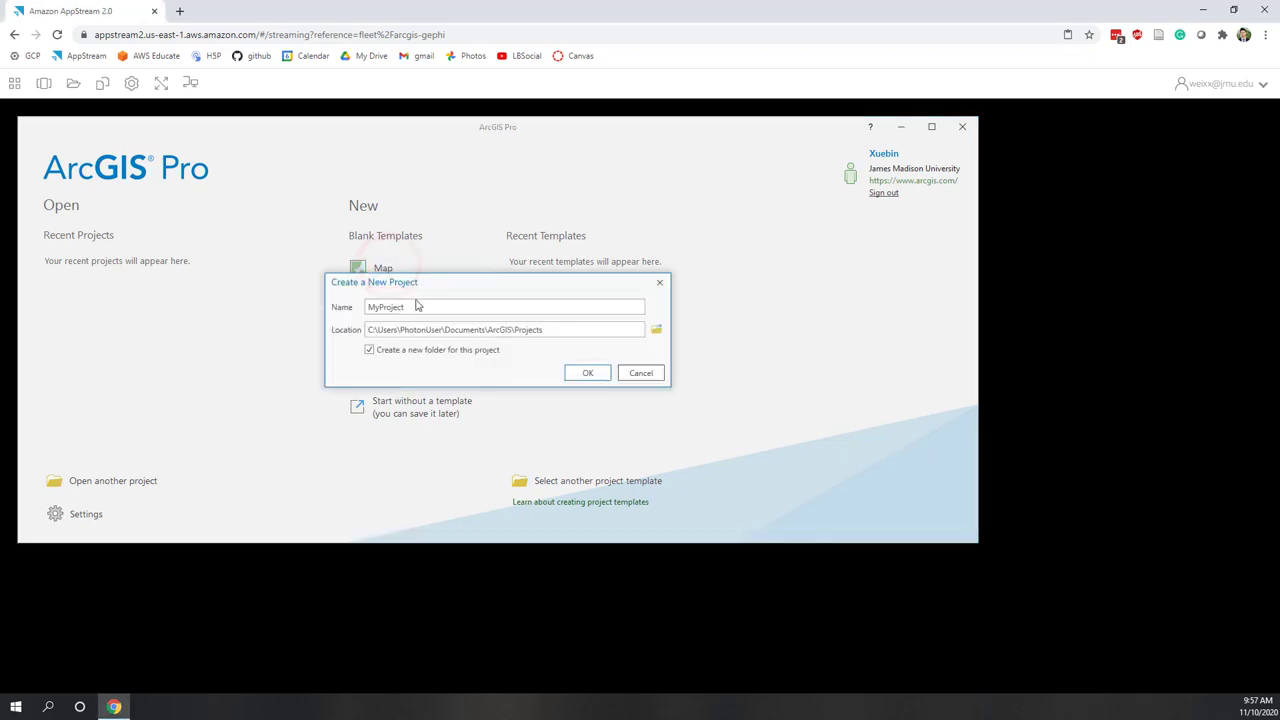
double_click(420, 305)
text(lab12)
click(369, 350)
- Browse the project location to My Files\OneDrive\Files\geog215_fall2020
click(656, 329)
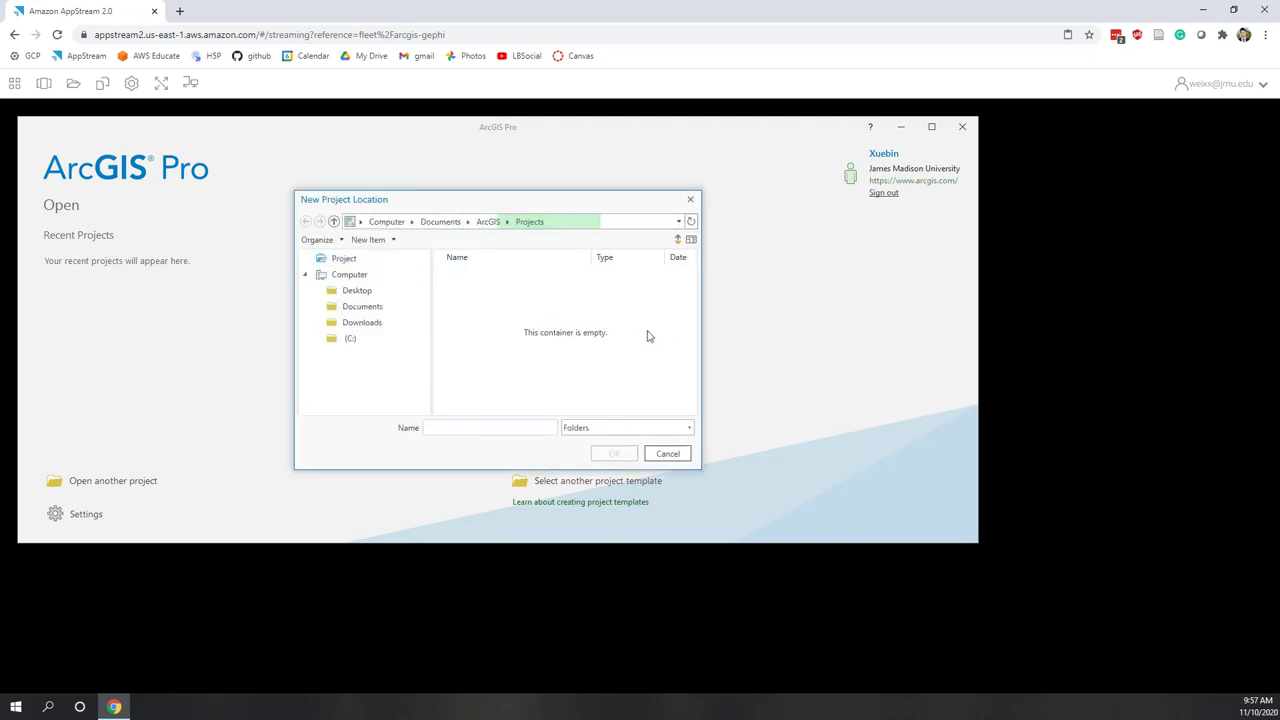
click(350, 340)
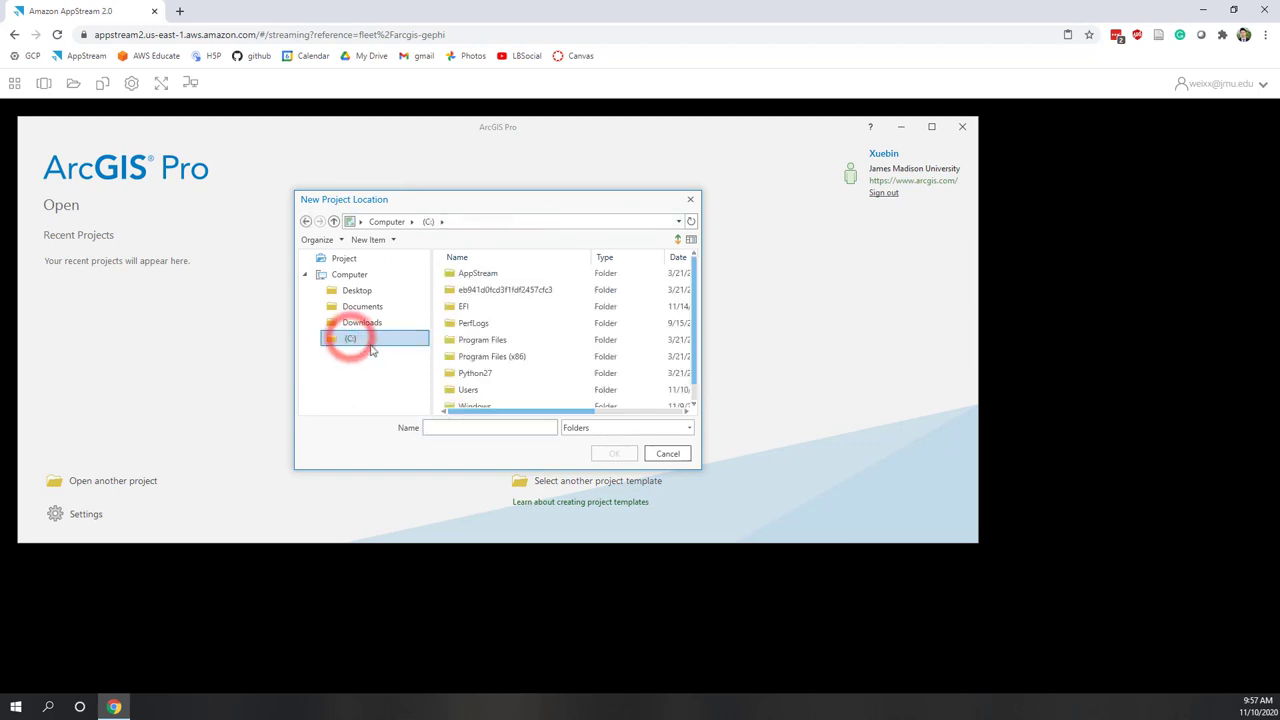
click(483, 390)
double_click(483, 390)
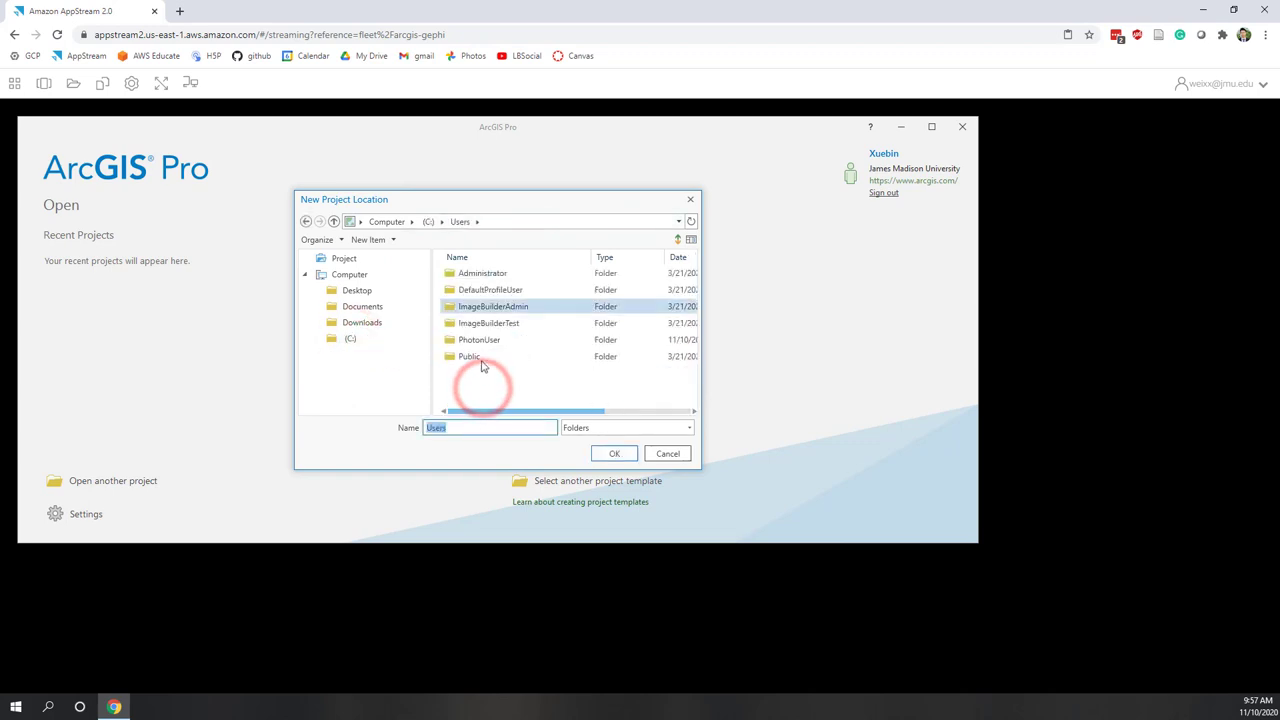
click(481, 342)
double_click(481, 342)
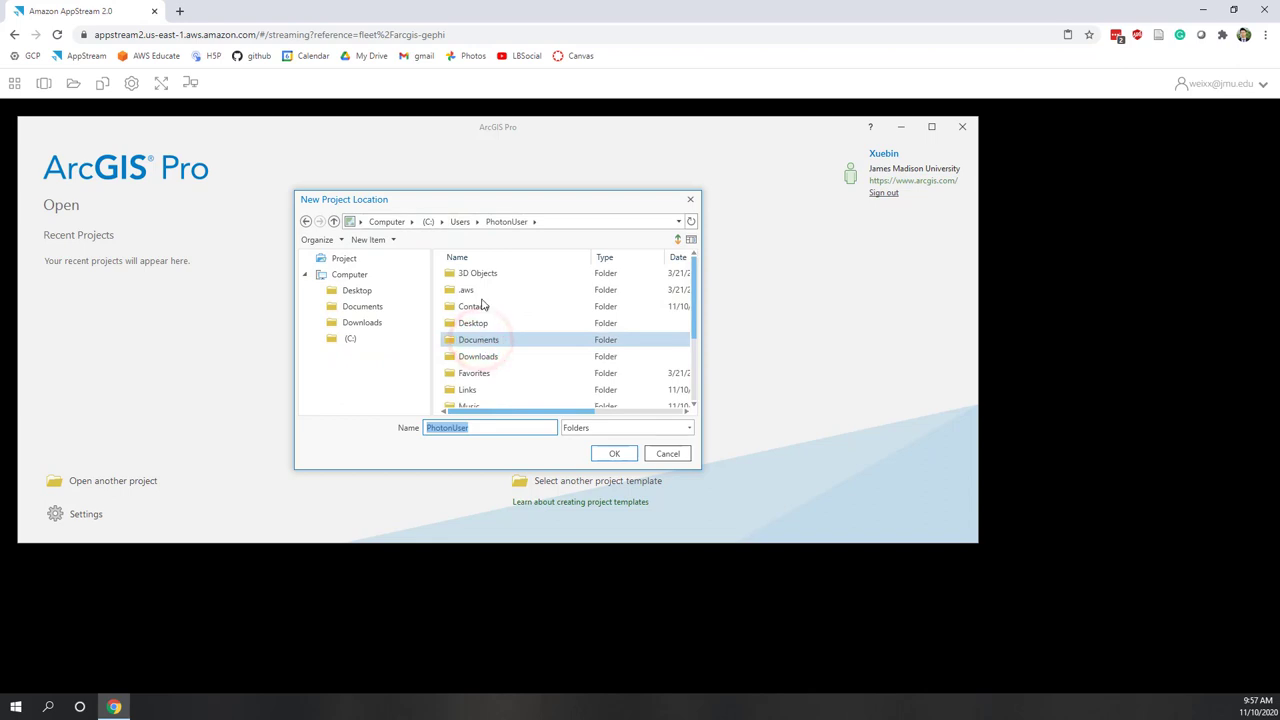
scroll(493, 365, down, 2)
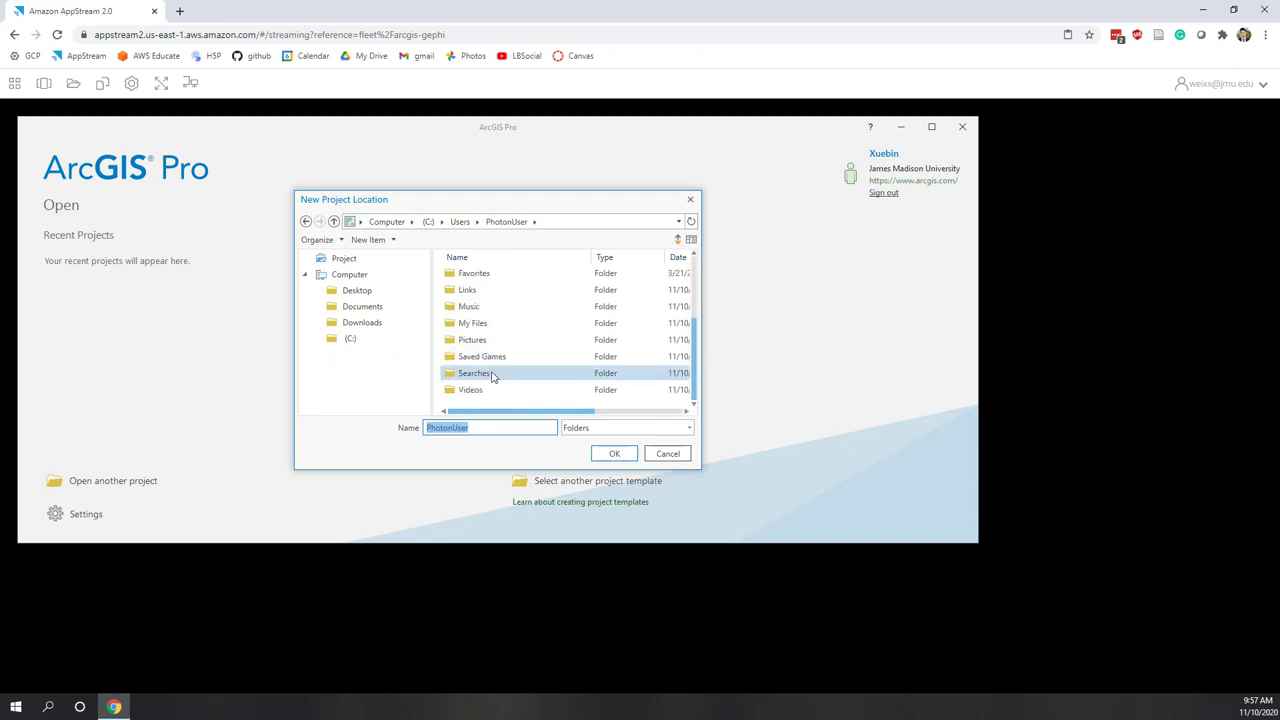
click(481, 324)
double_click(481, 324)
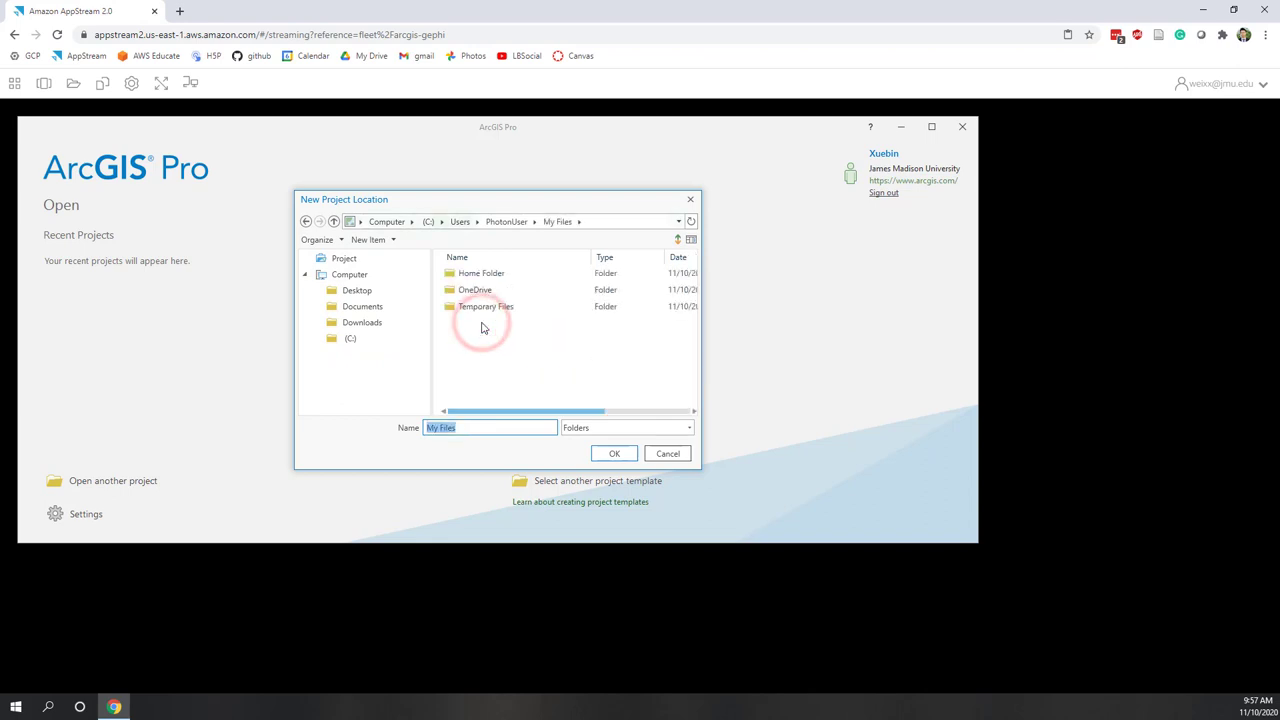
double_click(470, 291)
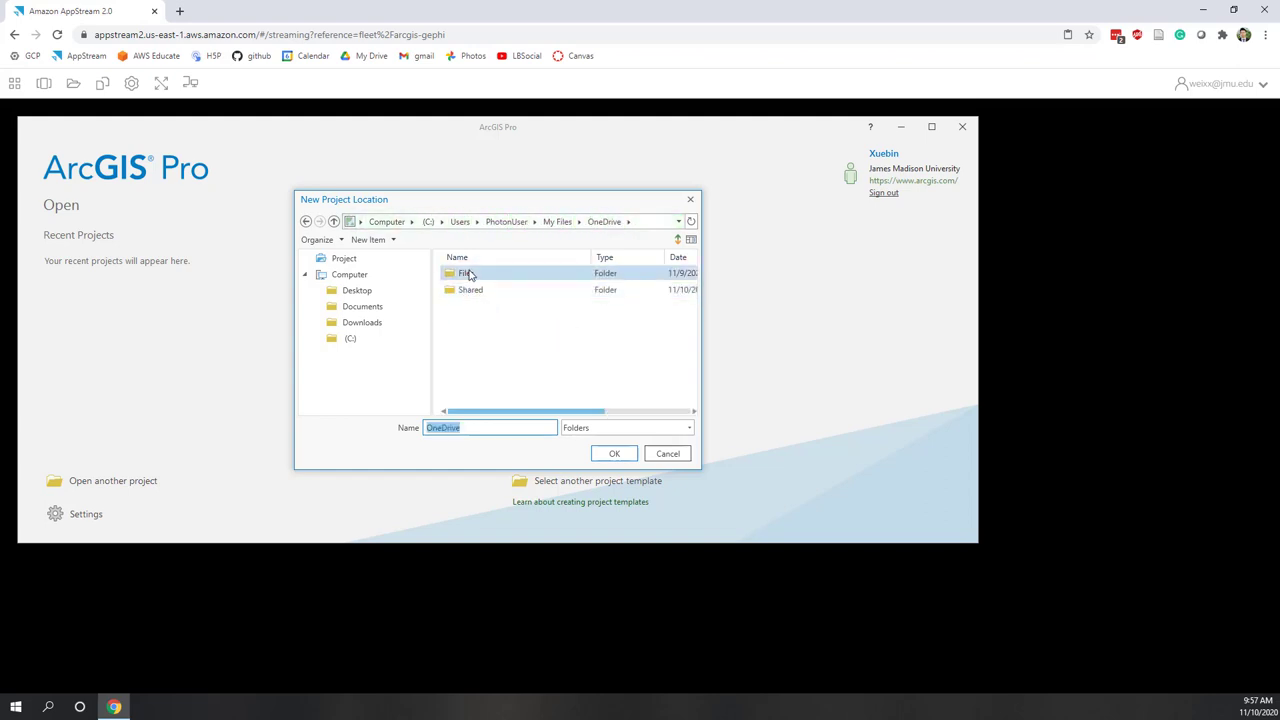
double_click(469, 274)
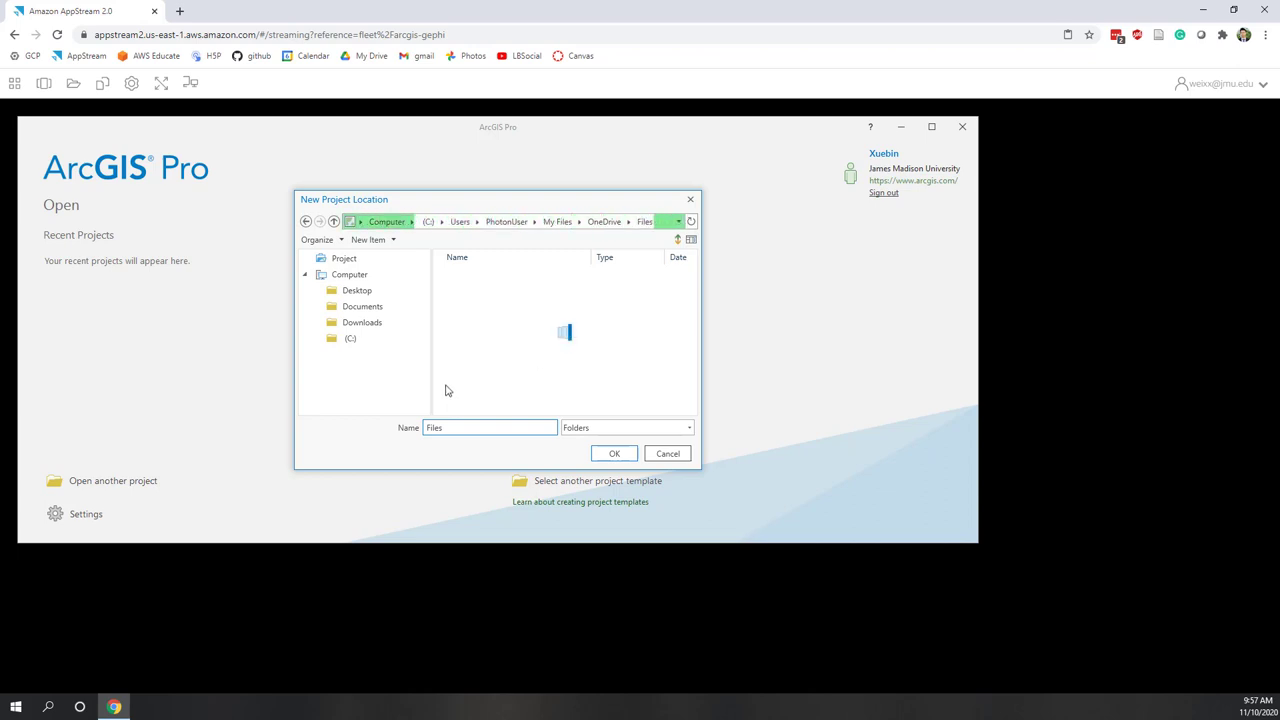
double_click(499, 307)
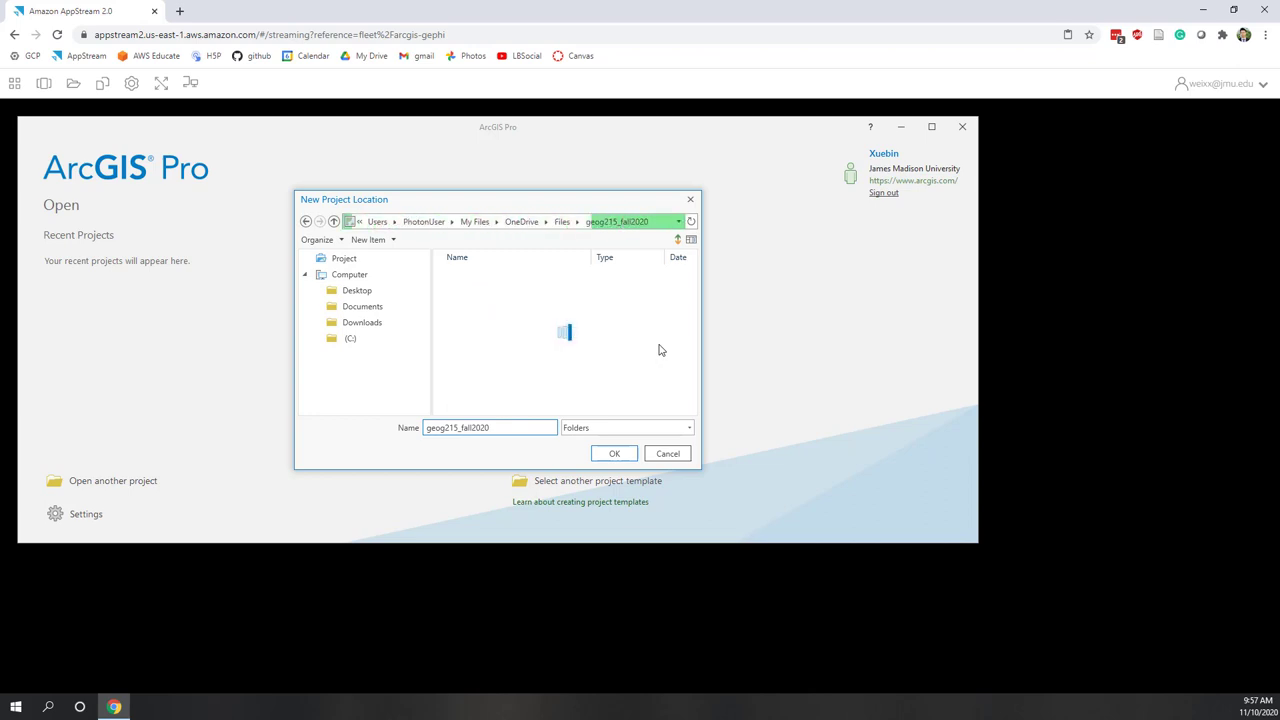
- Create a lab12 folder in geog215_fall2020, set it as the location, and create the project
scroll(532, 375, down, 2)
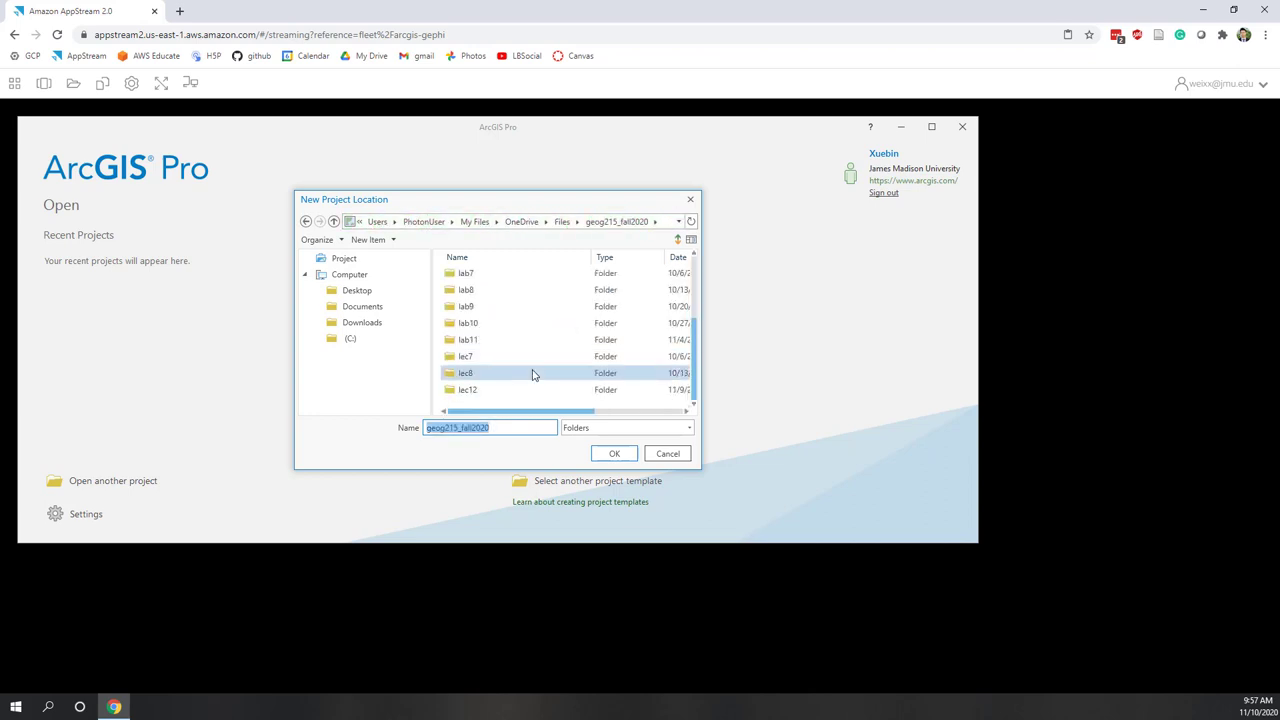
right_click(484, 403)
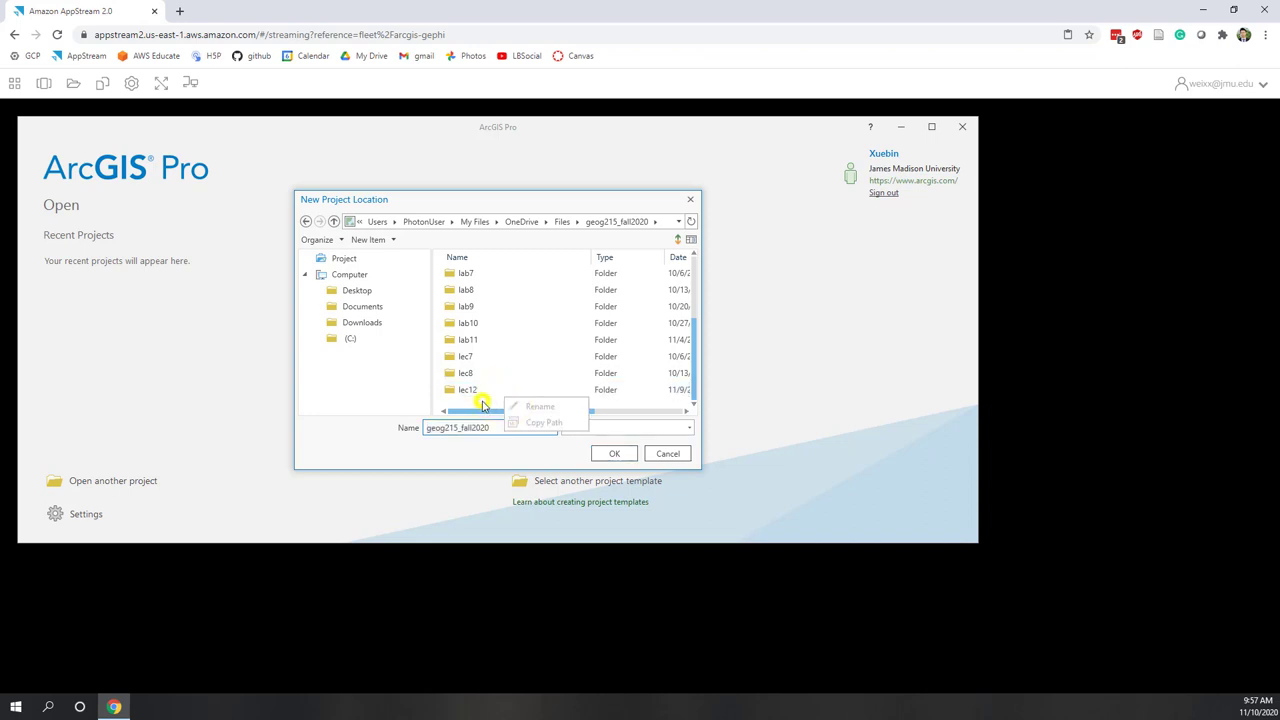
click(500, 410)
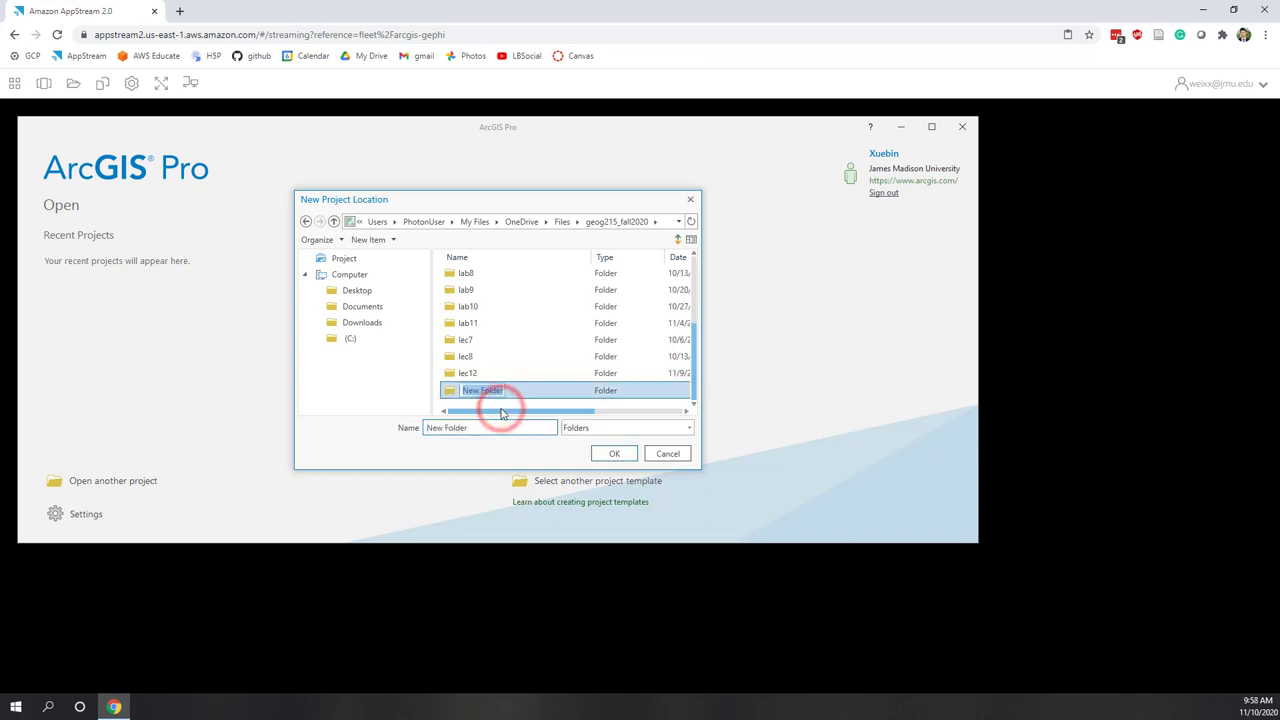
text(lab12)
key(Return)
click(503, 397)
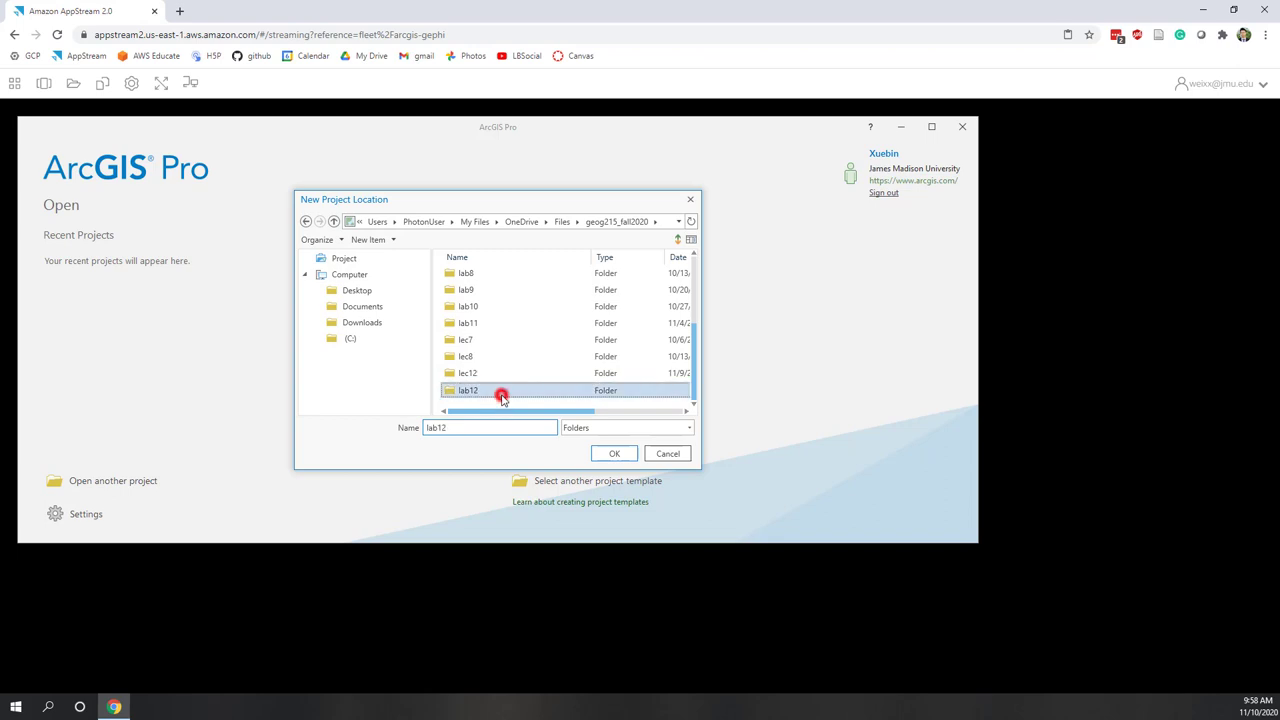
click(614, 453)
click(587, 374)
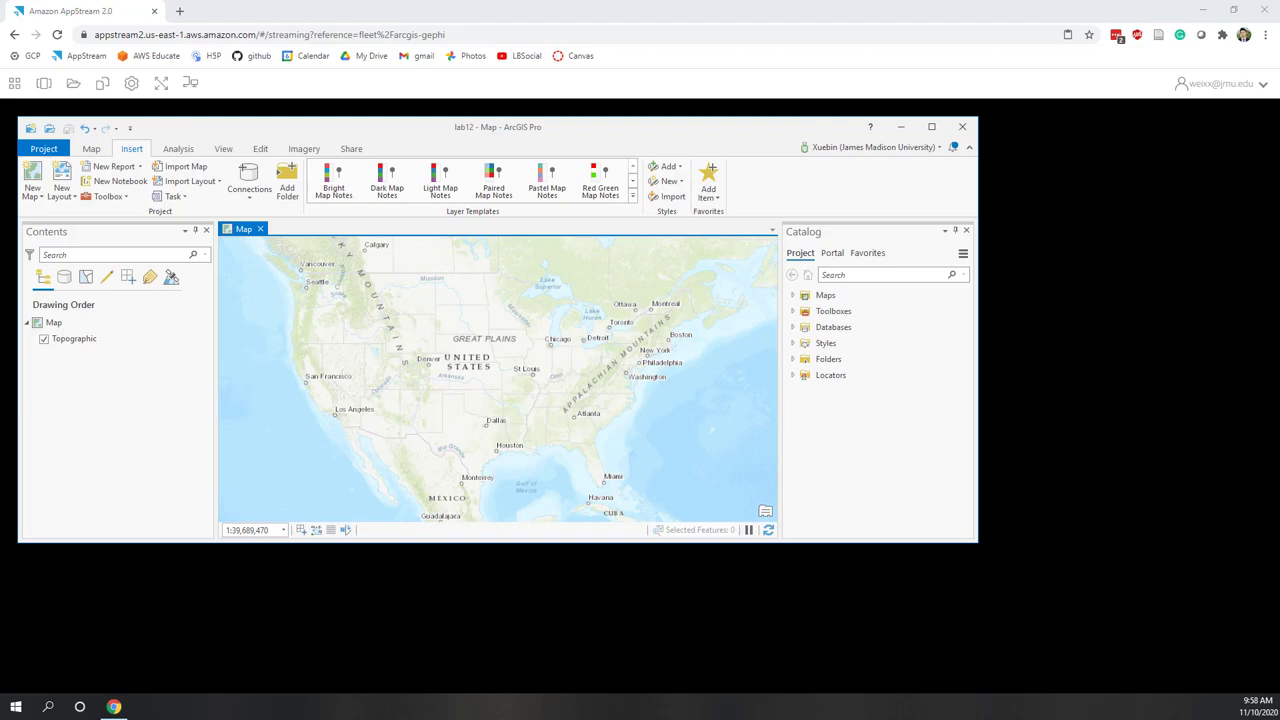
- Maximize the ArcGIS Pro window showing the lab12 map
click(933, 127)
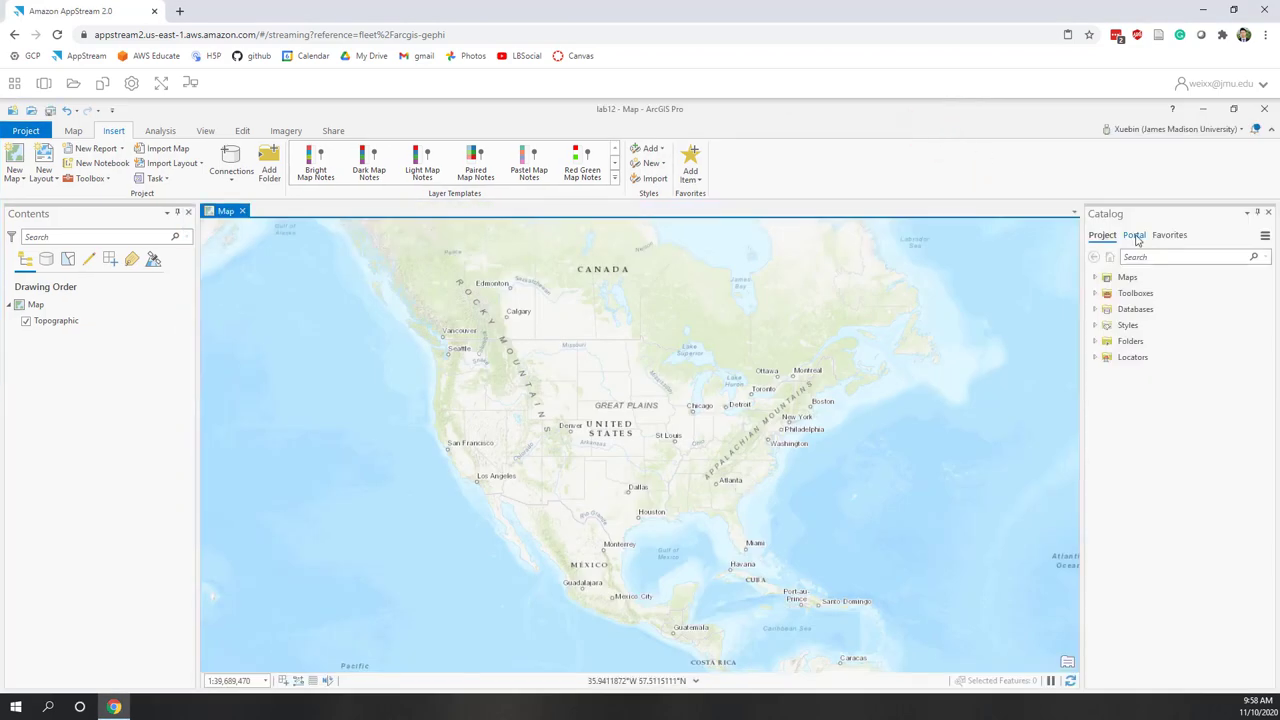
- Search Living Atlas for 'population state' and drag ACS Population Variables - Boundaries onto the map
click(1135, 236)
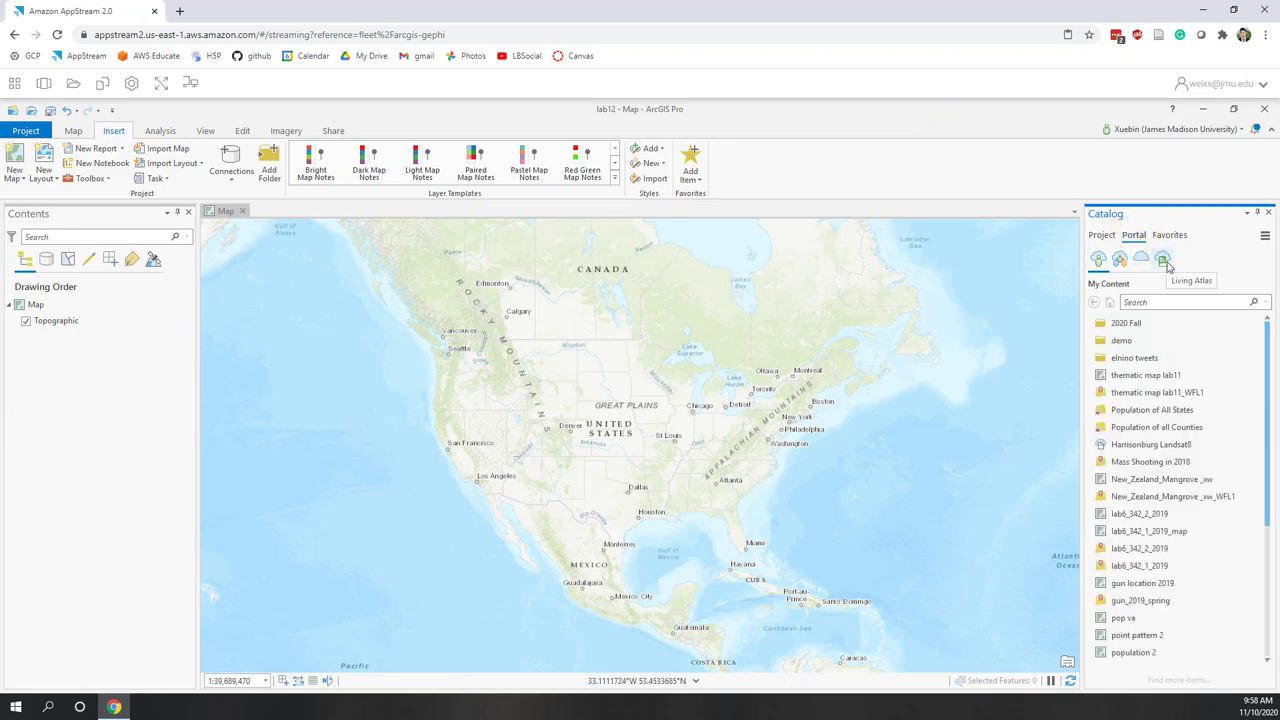
click(1165, 260)
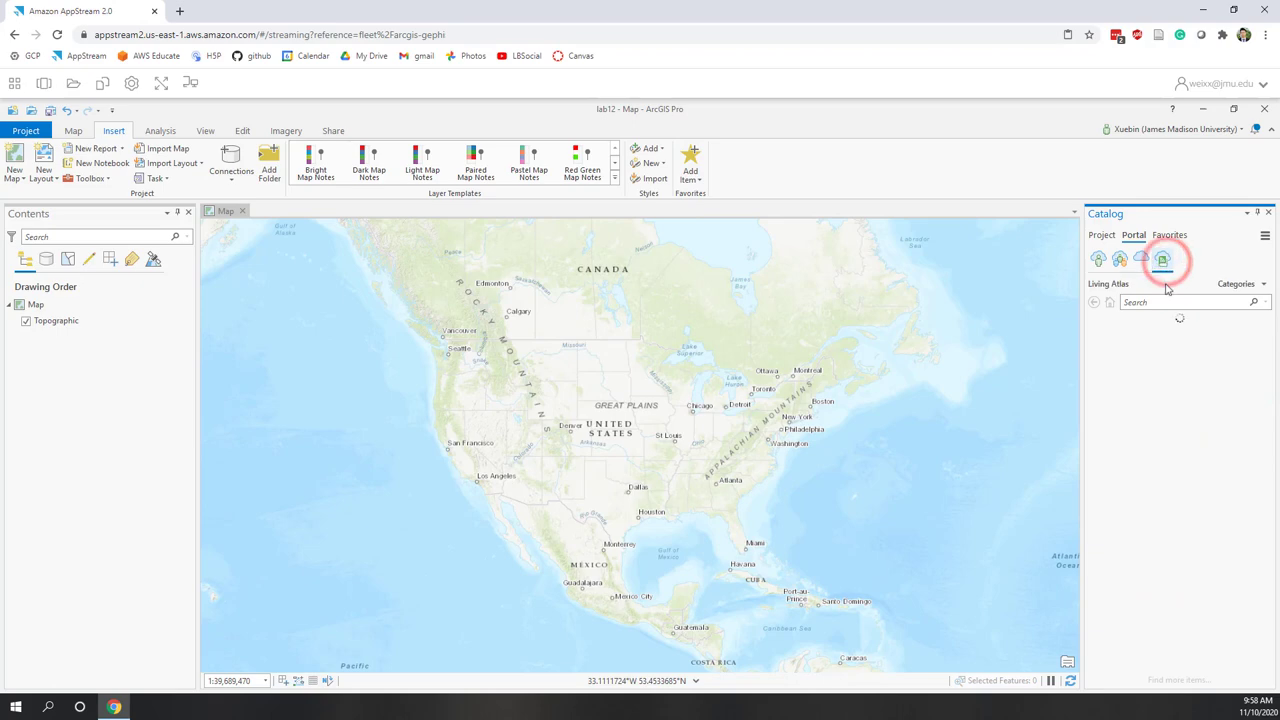
click(1165, 303)
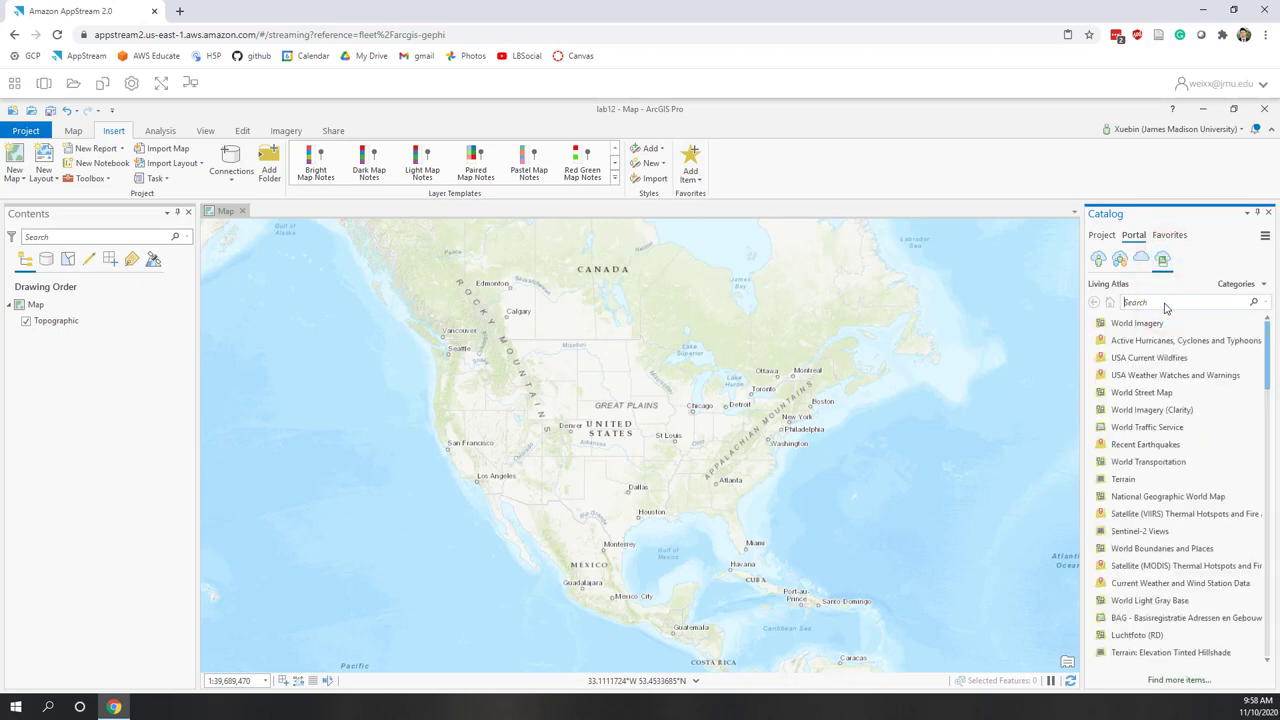
text(population)
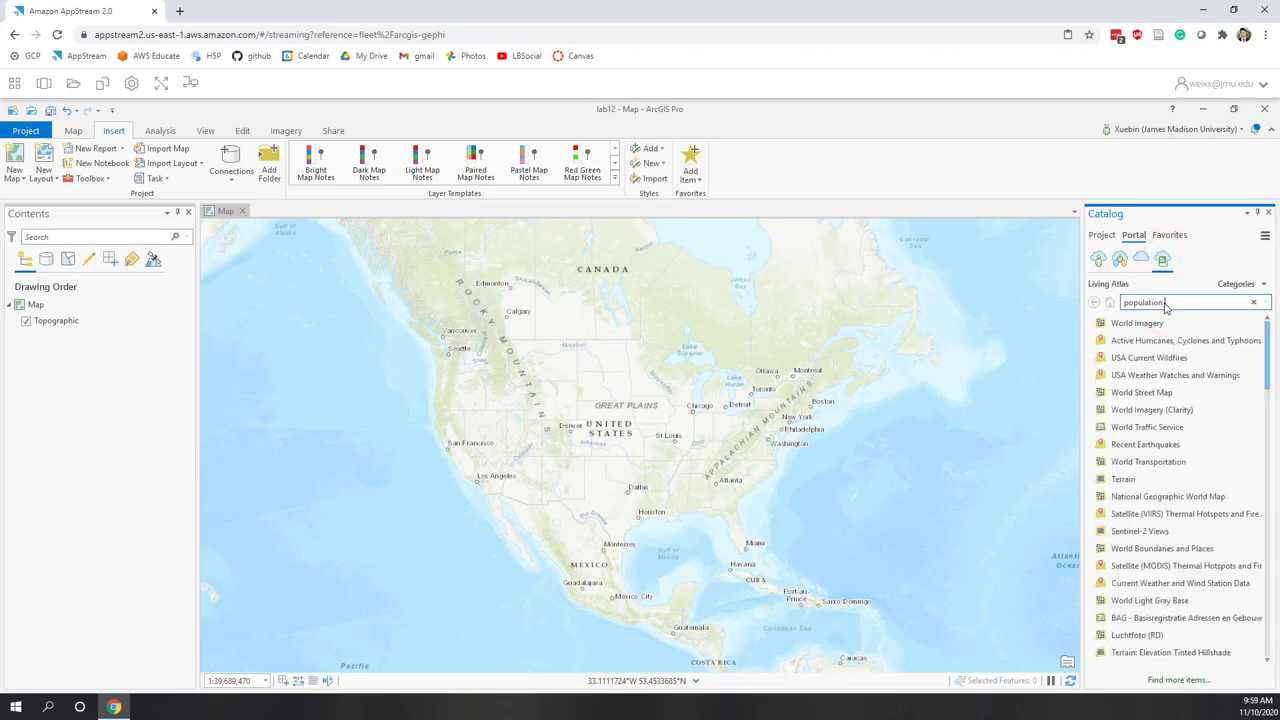
text( state)
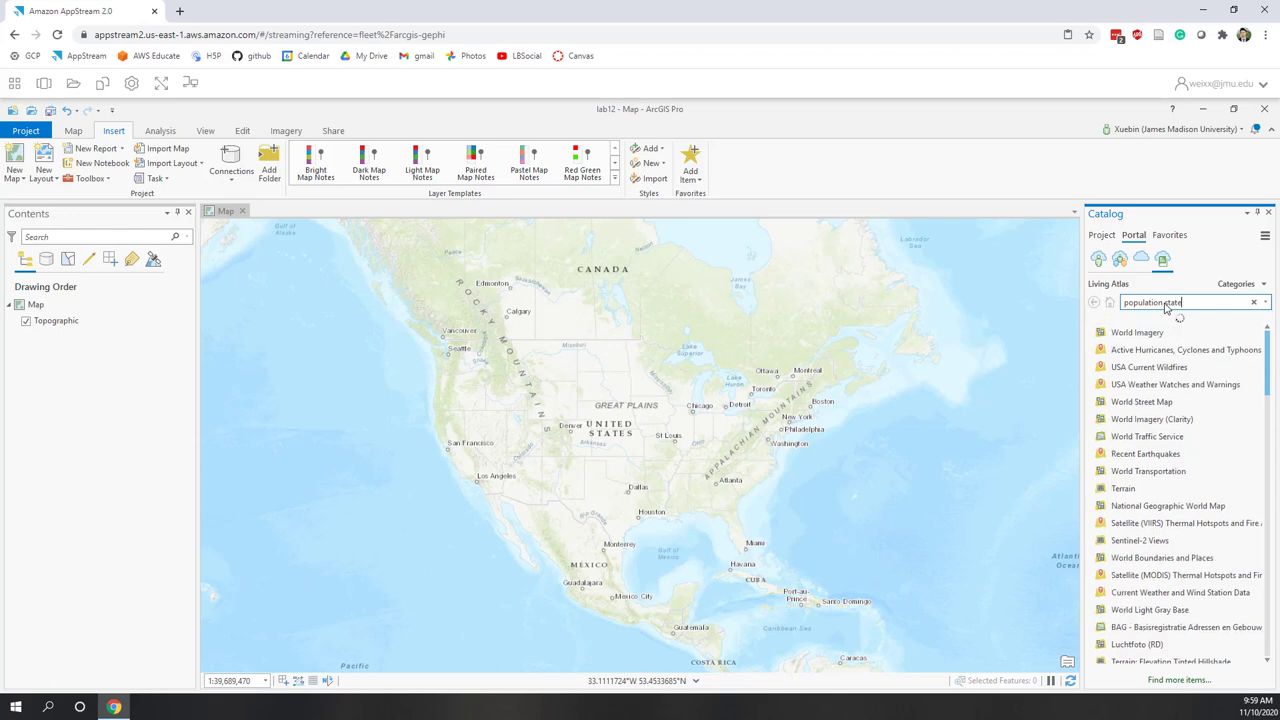
click(1125, 355)
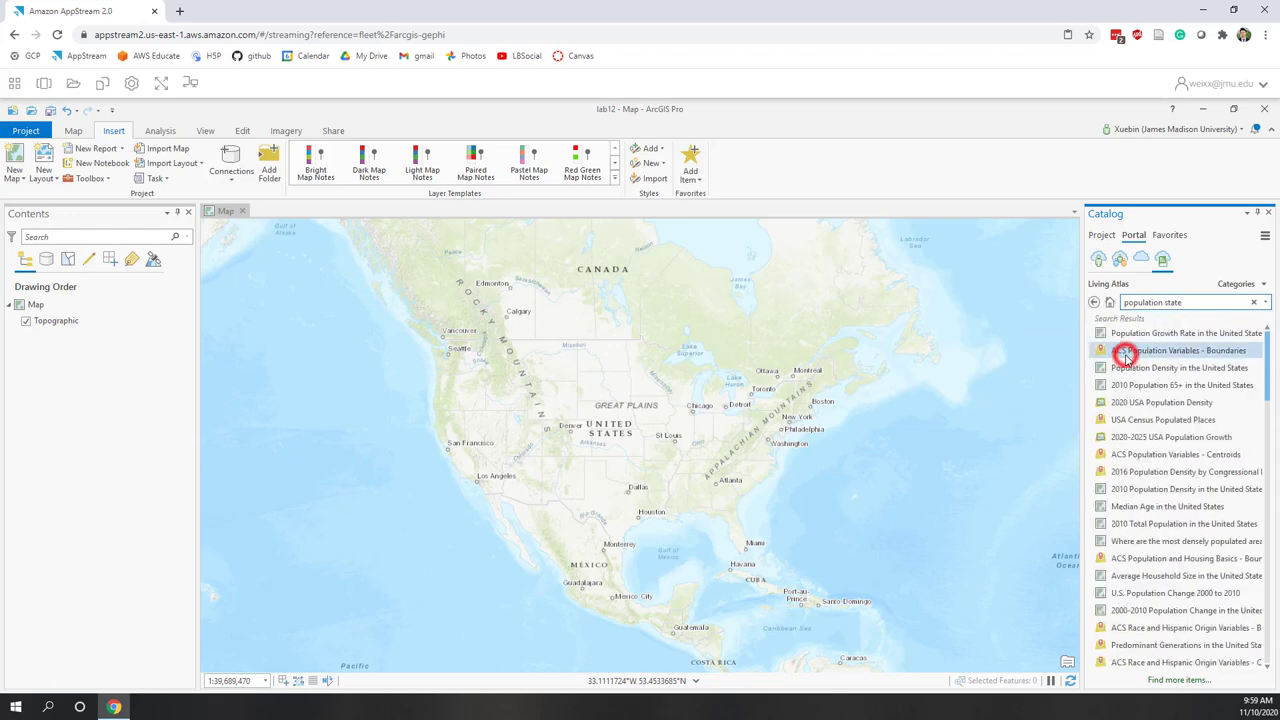
mouse_move(1125, 357)
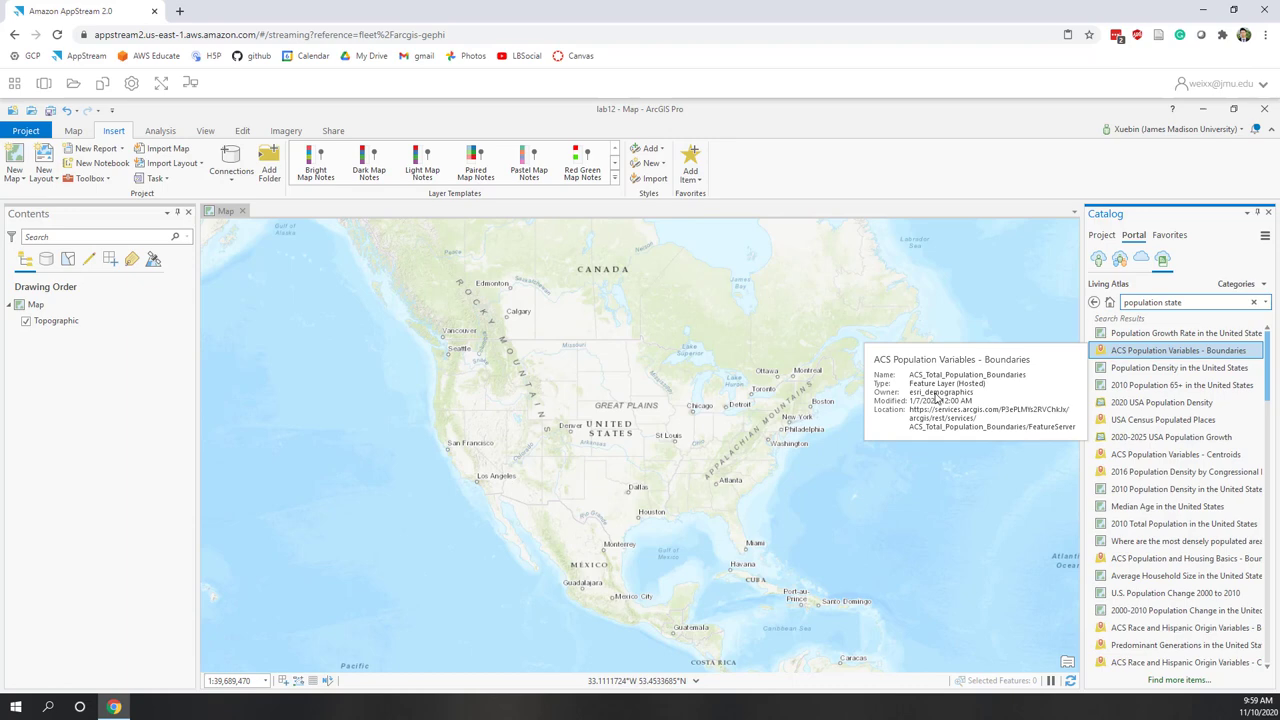
drag(1120, 350, 851, 341)
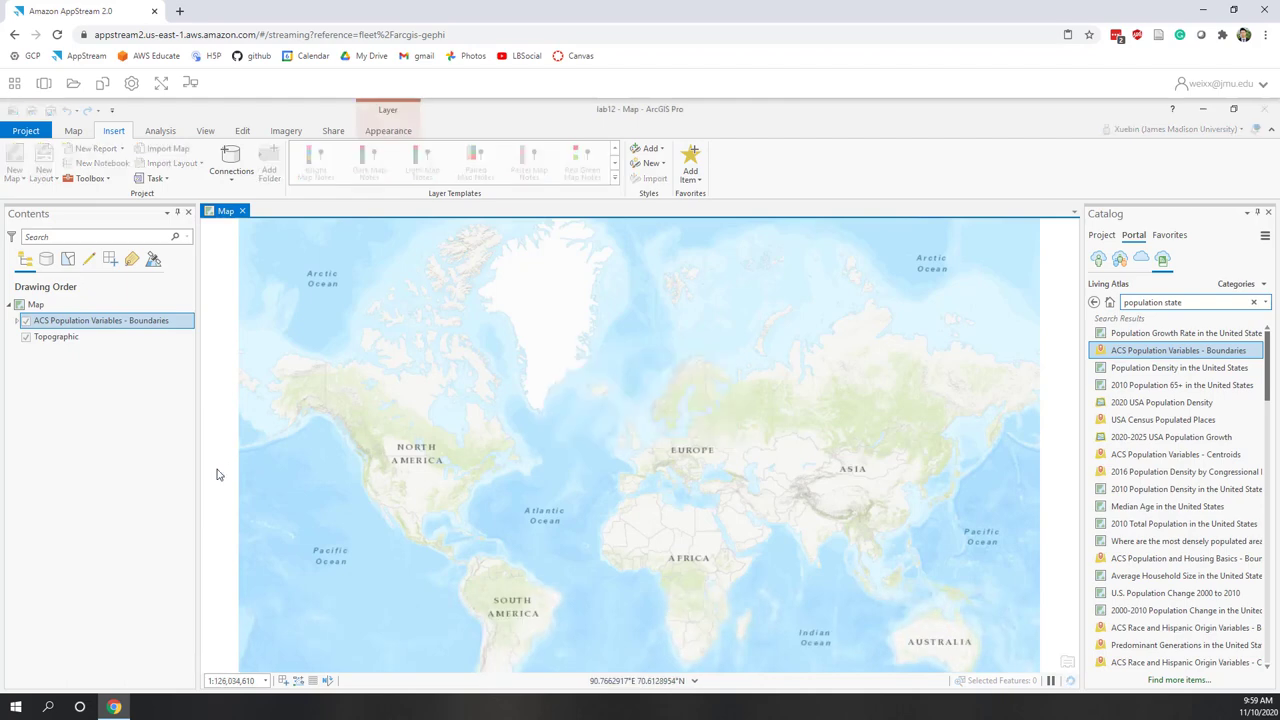
- Expand the ACS layer and launch Data > Export Features on its County sublayer
click(17, 320)
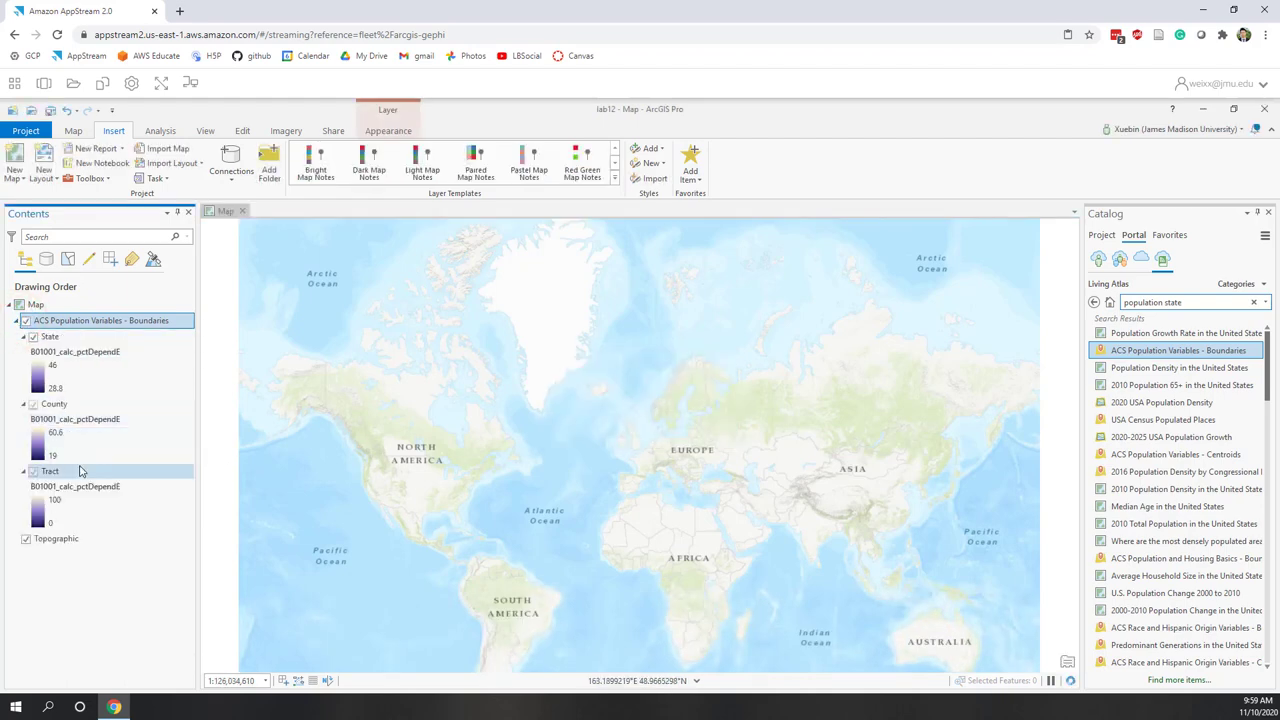
right_click(56, 408)
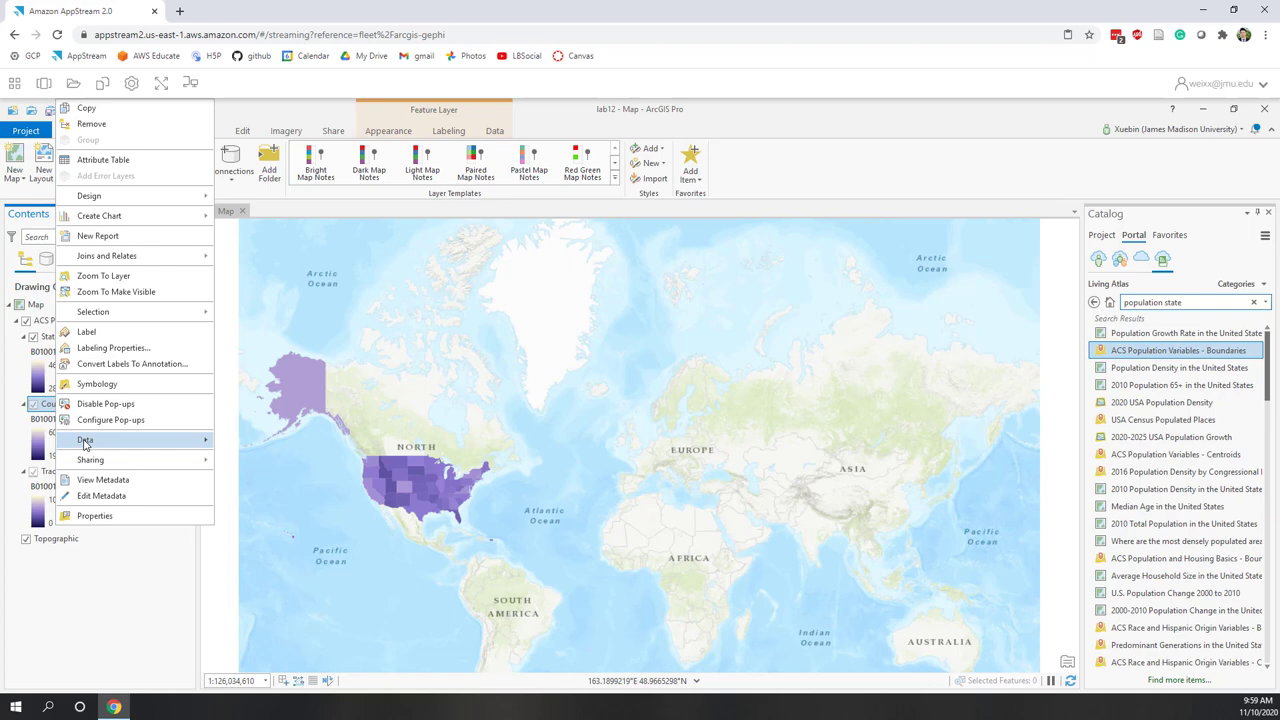
mouse_move(85, 444)
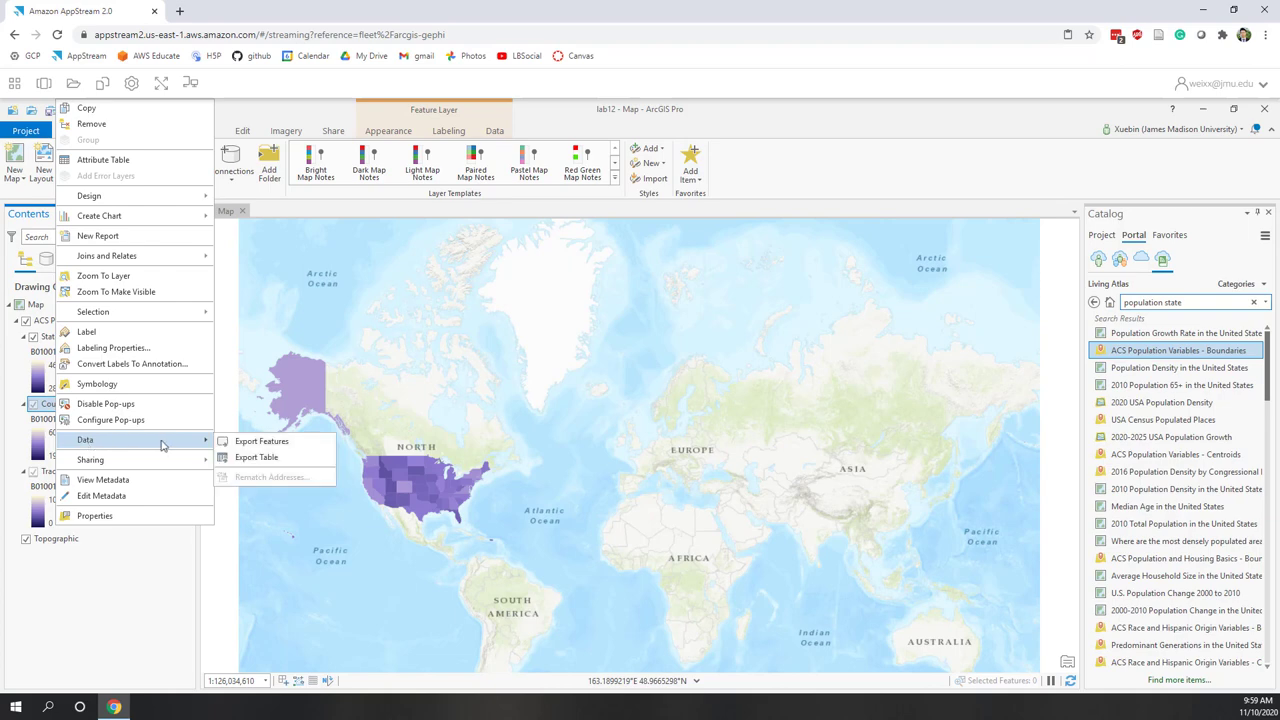
click(262, 446)
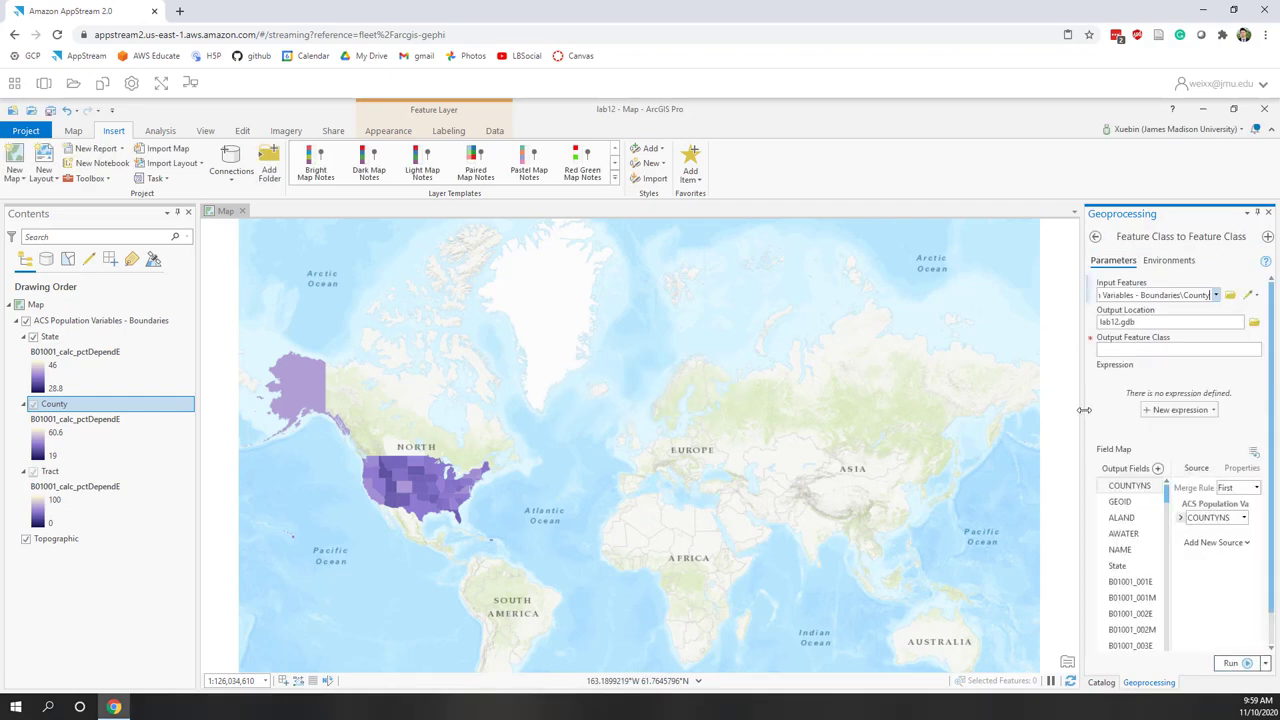
- Name the output va_county and add the expression STATE is equal to Virginia
drag(1084, 410, 962, 392)
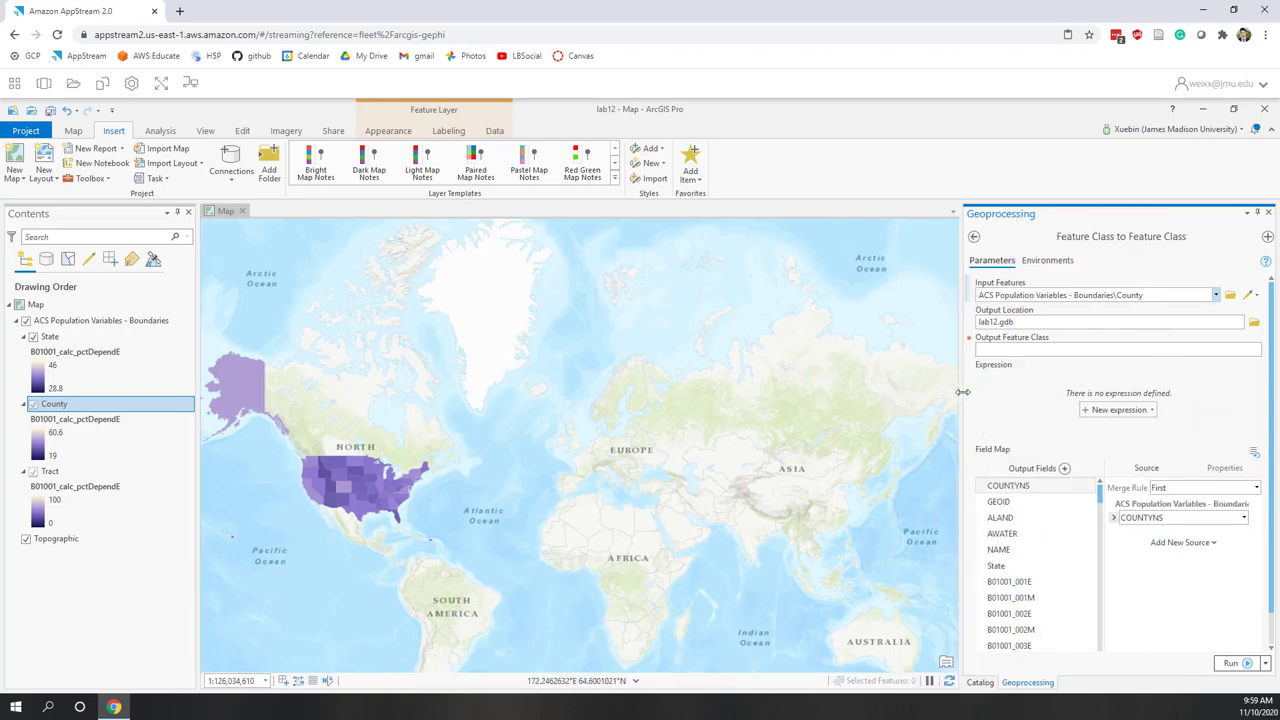
click(1004, 349)
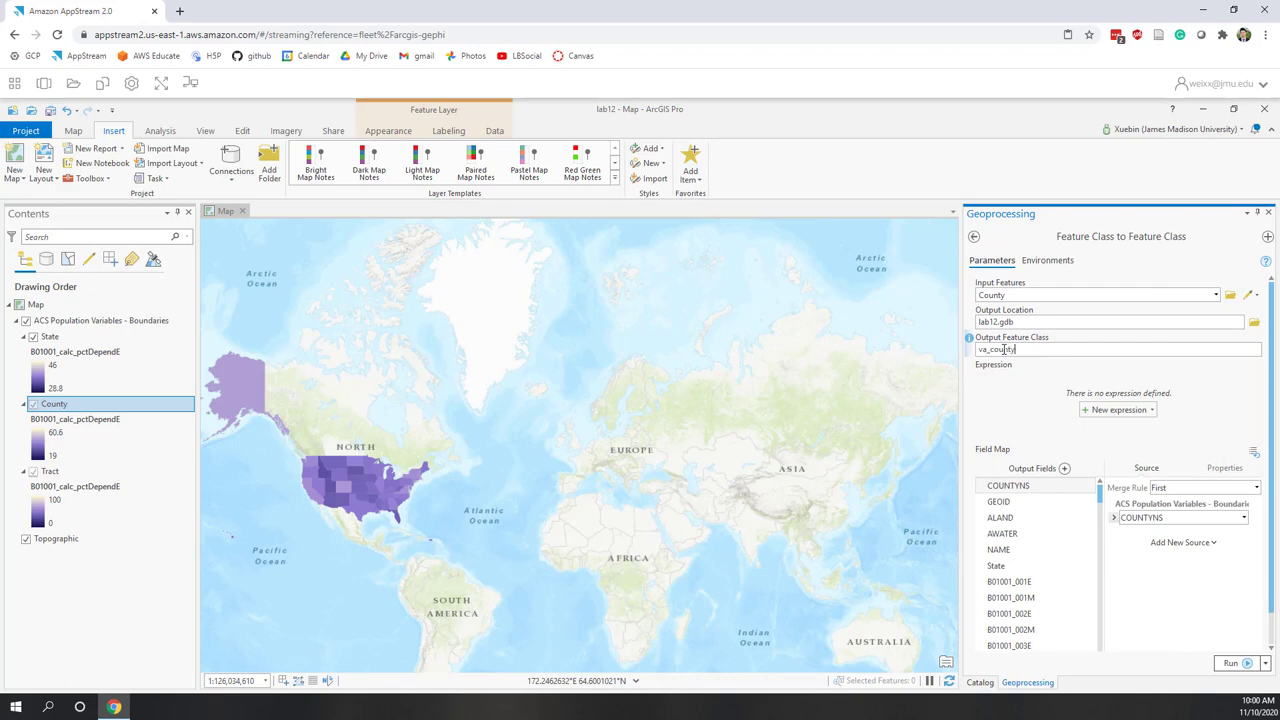
click(1111, 411)
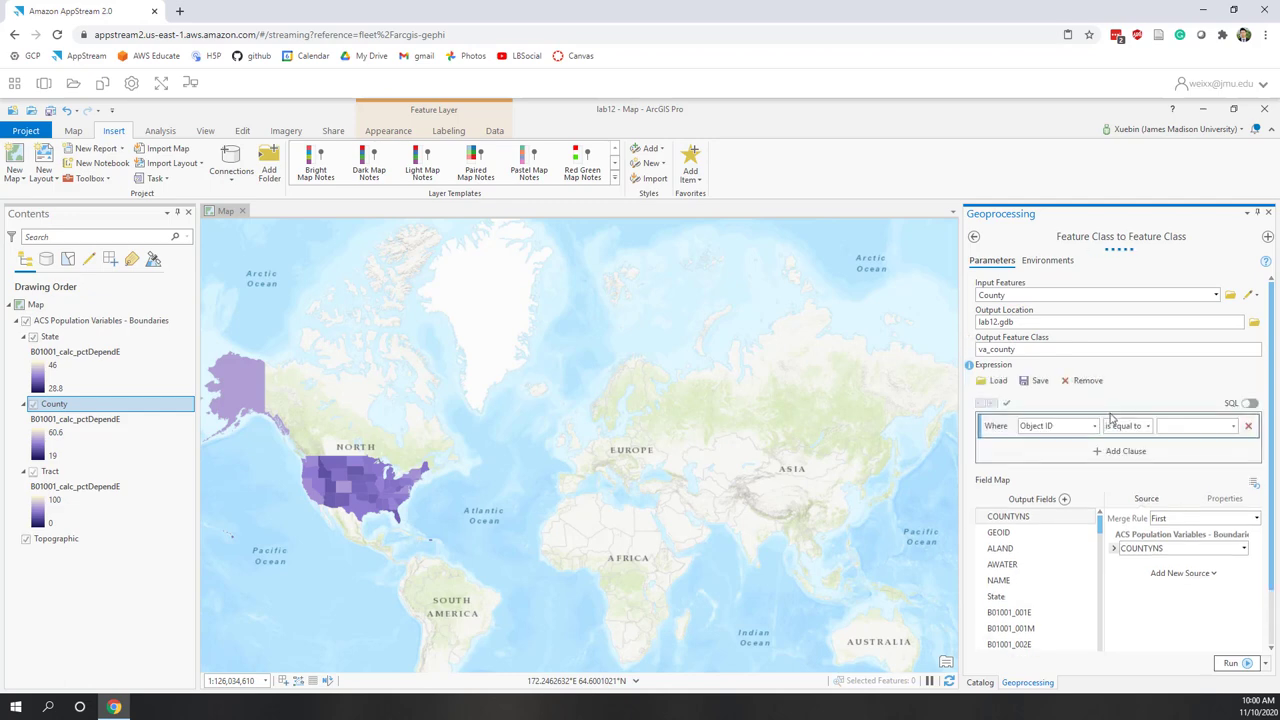
click(1094, 426)
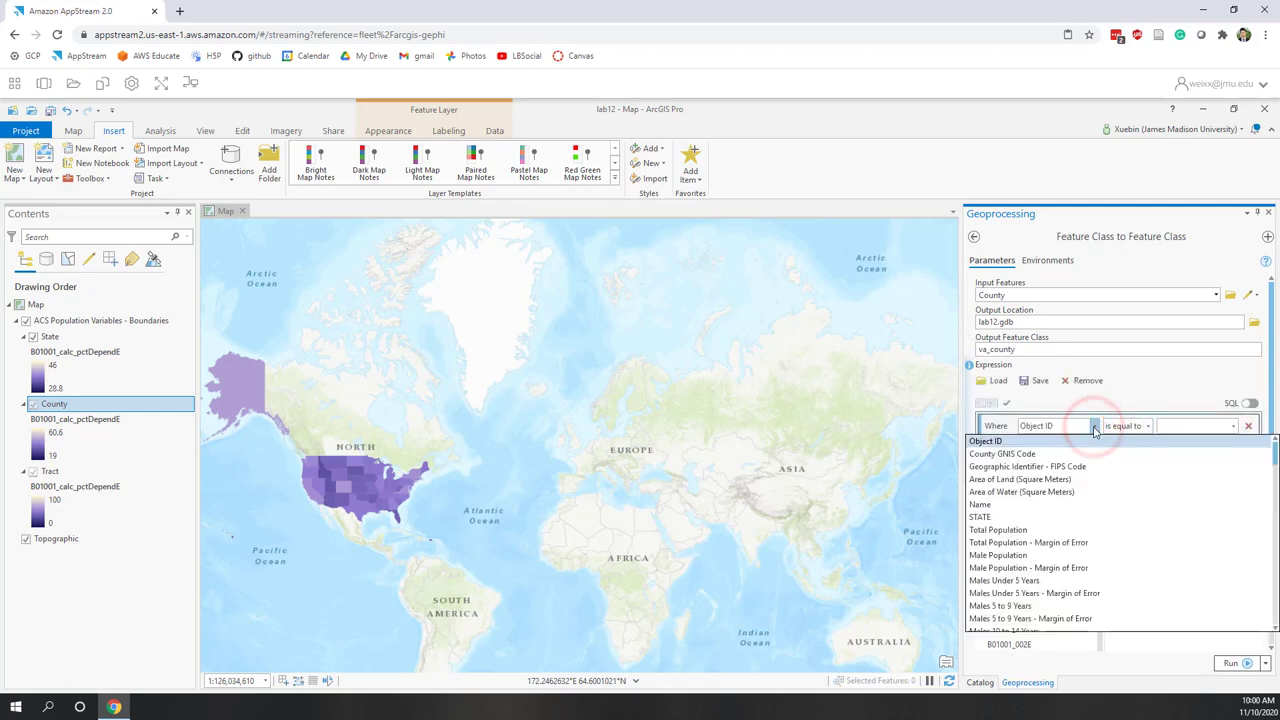
click(1000, 517)
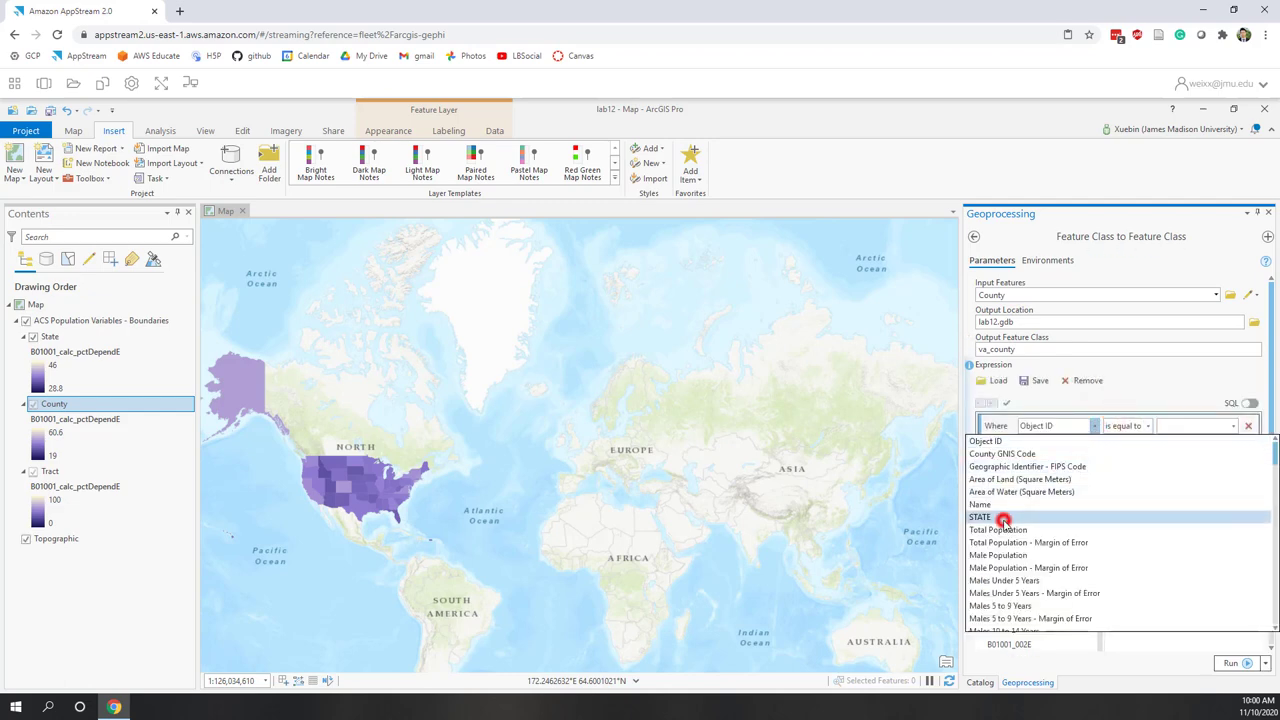
click(1233, 426)
click(1238, 465)
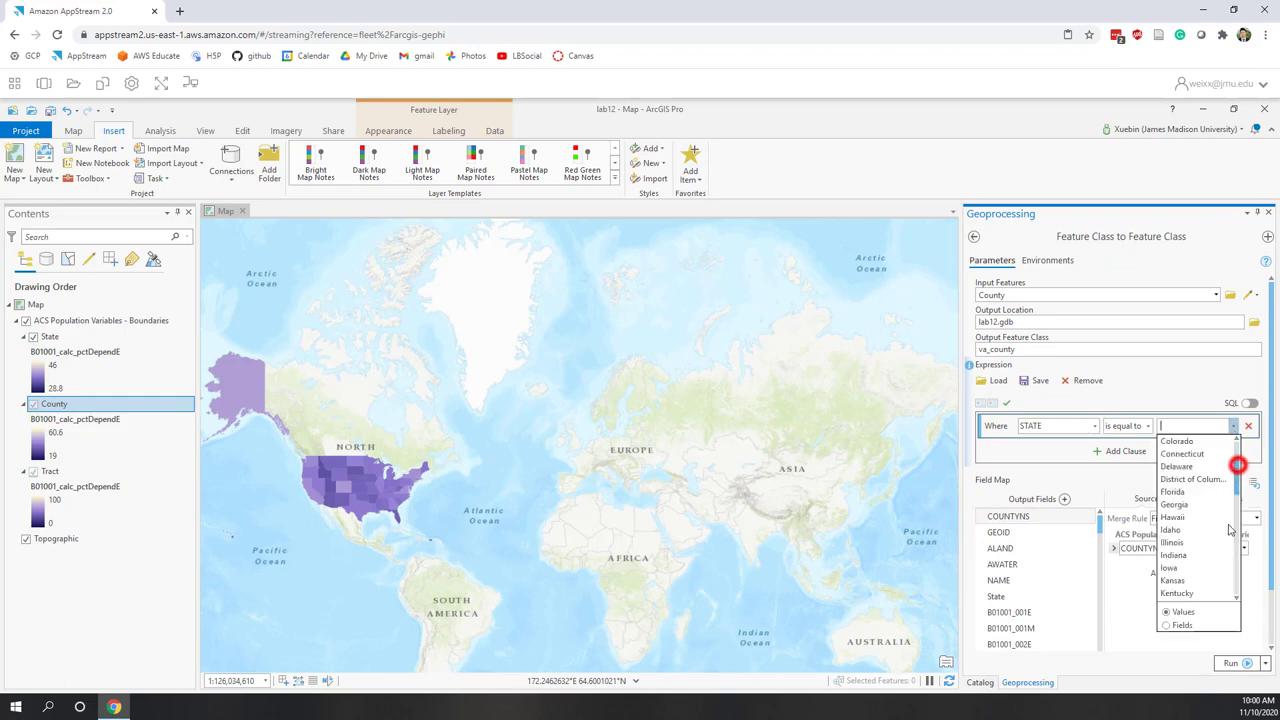
scroll(1230, 530, down, 10)
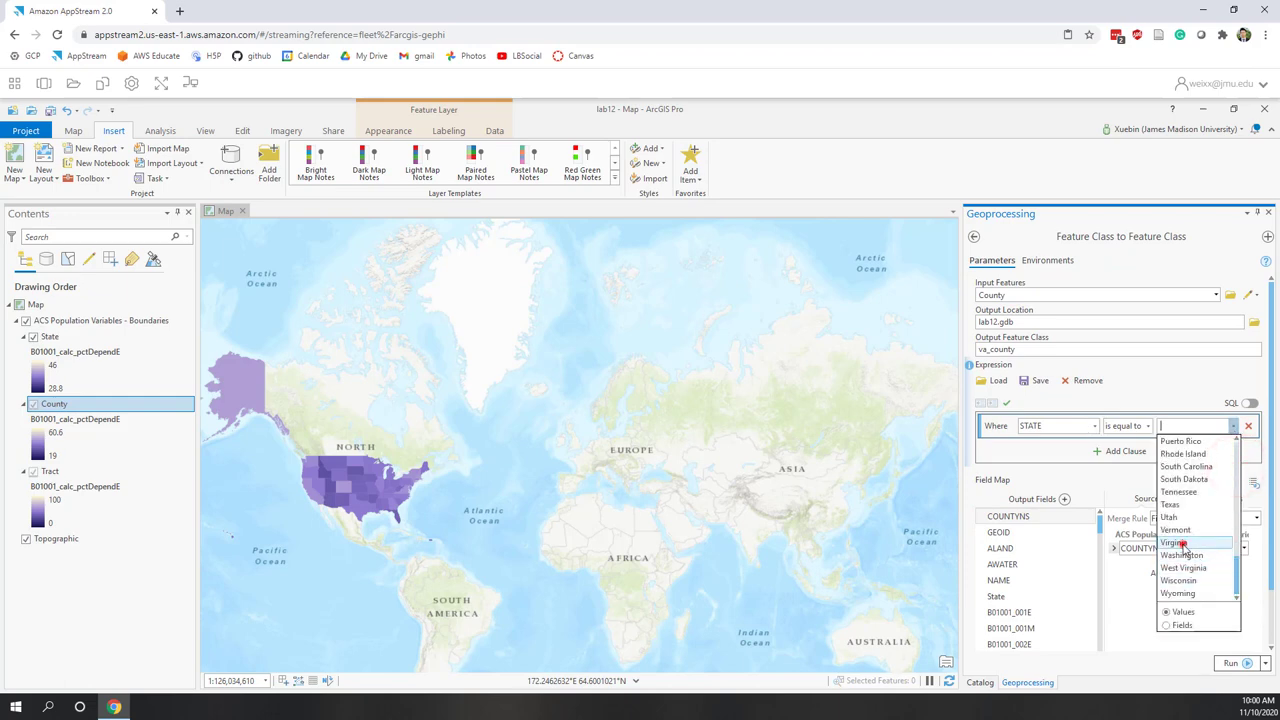
click(1180, 543)
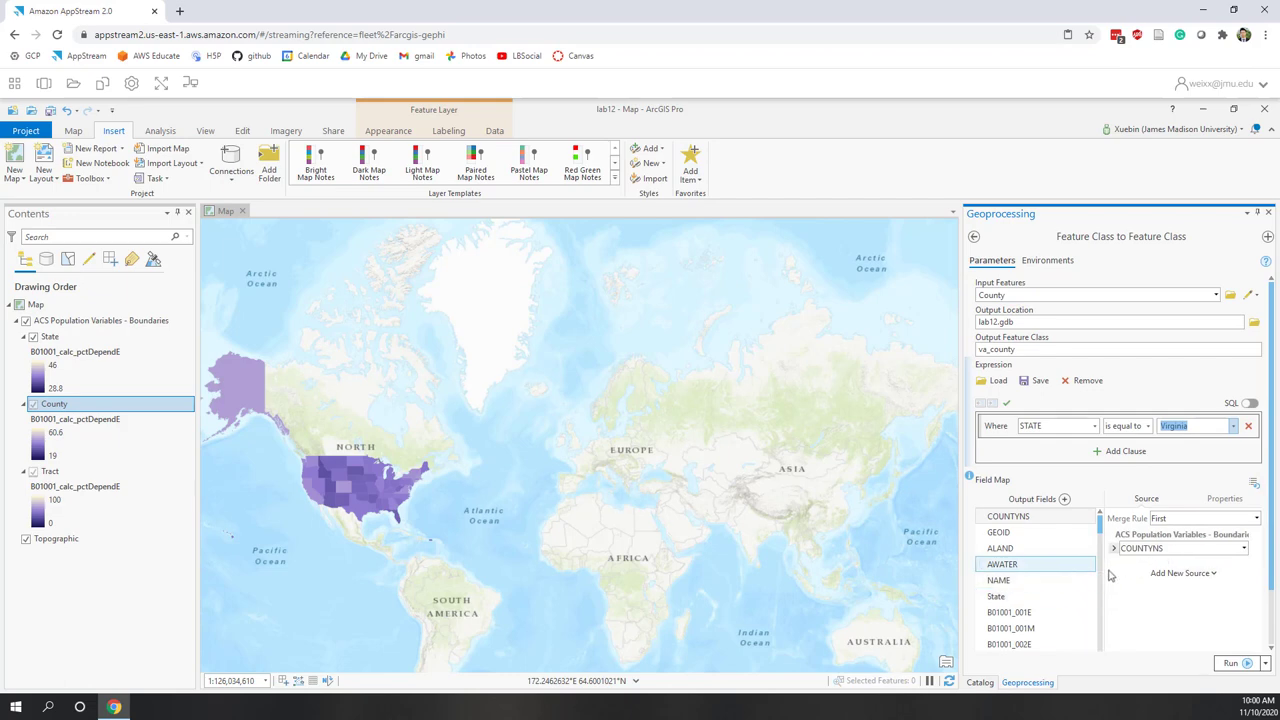
- Remove the output fields after B01001_001E through Shape_Length and run the export
scroll(1035, 600, down, 1)
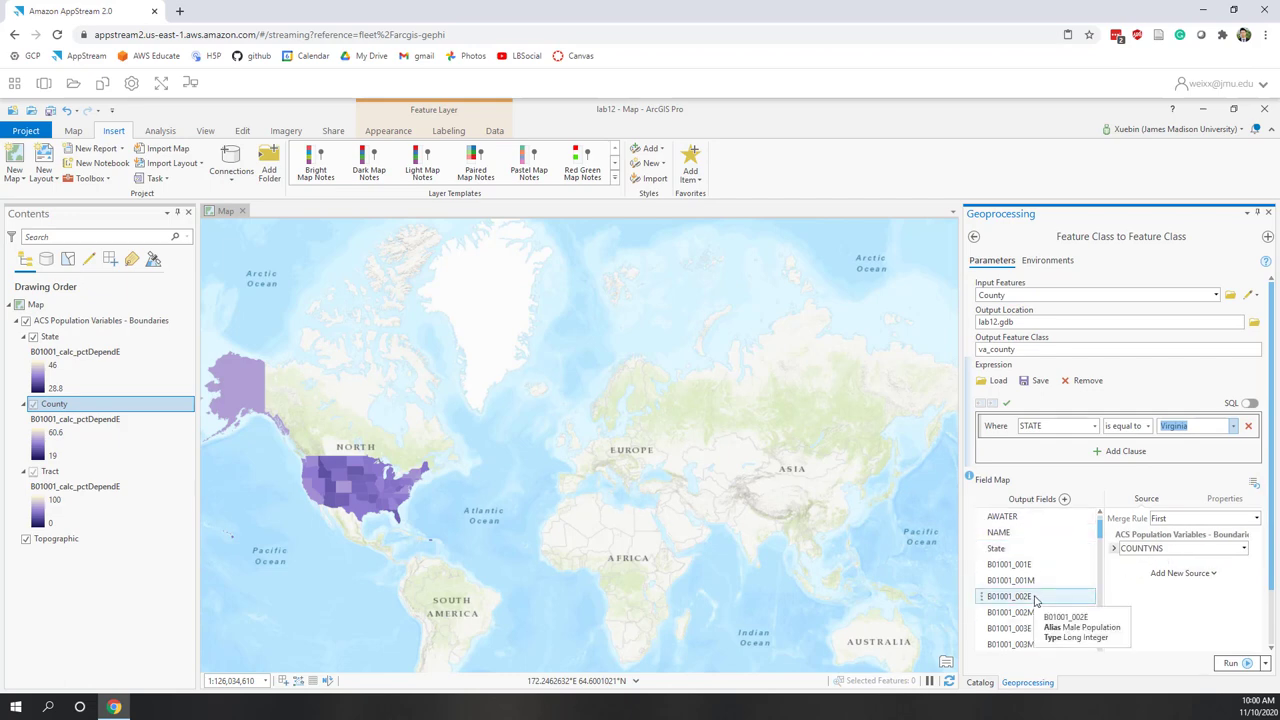
scroll(1030, 610, up, 1)
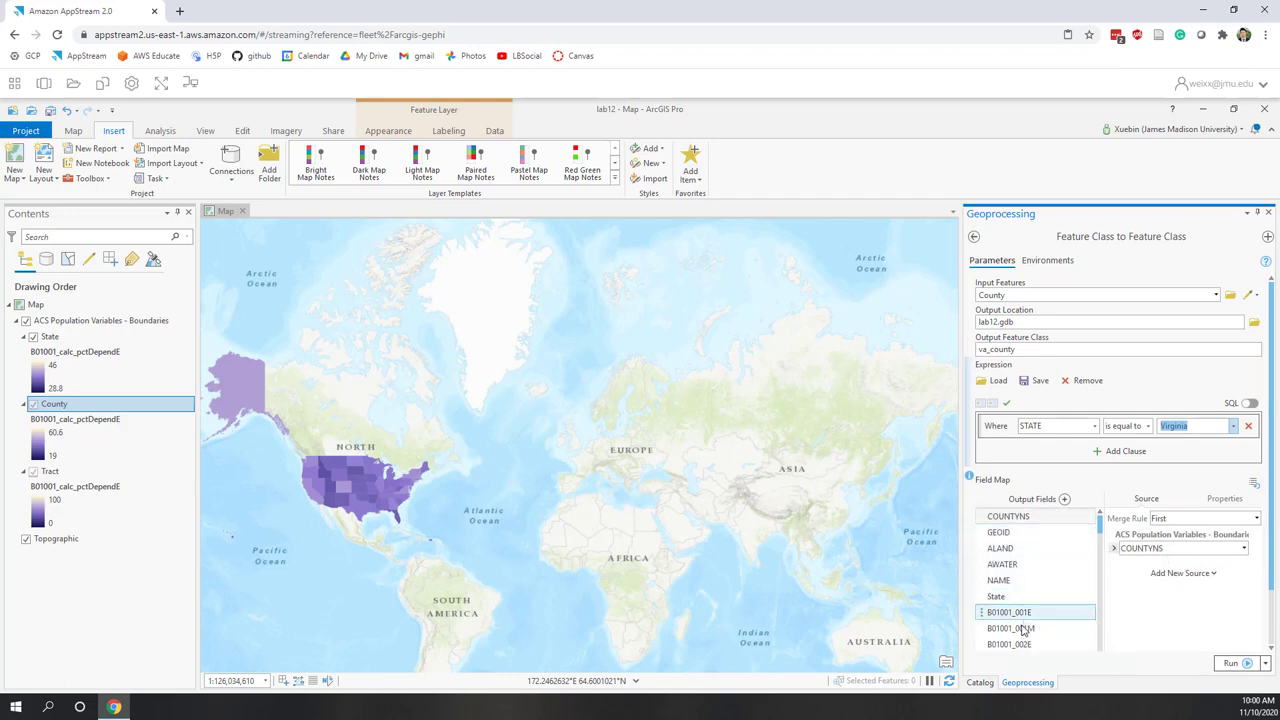
click(1026, 627)
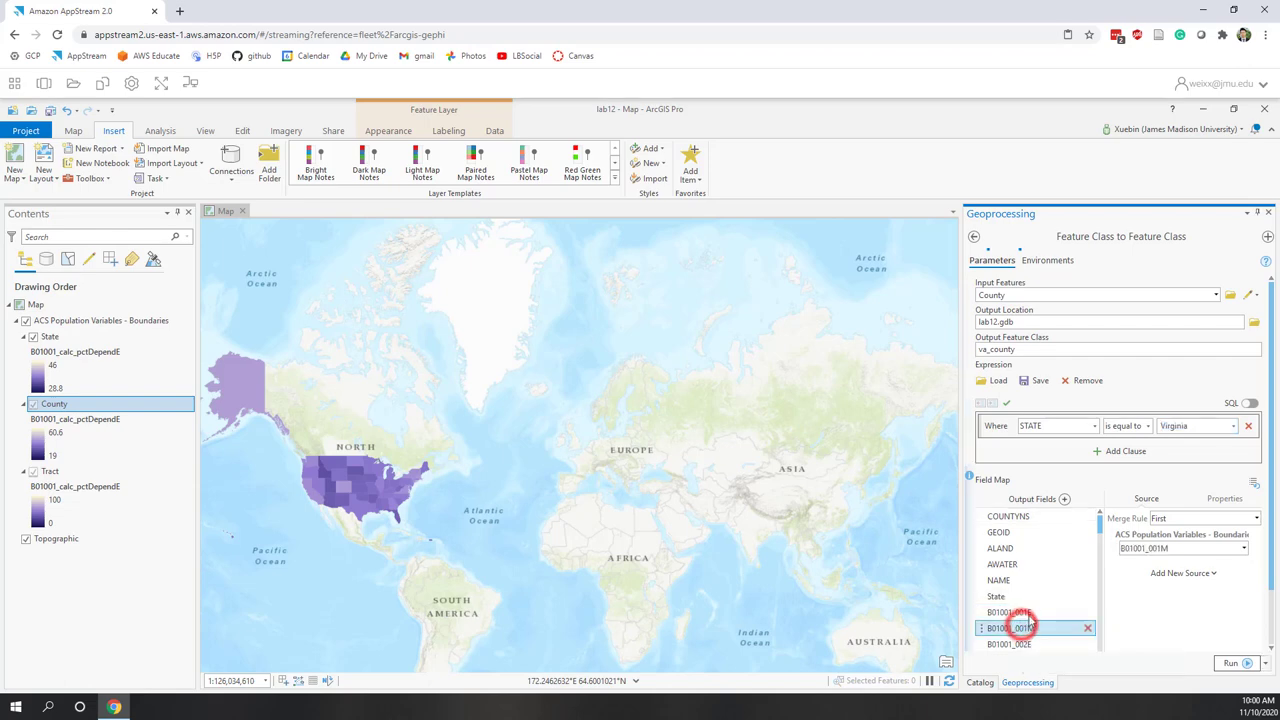
scroll(1045, 605, down, 14)
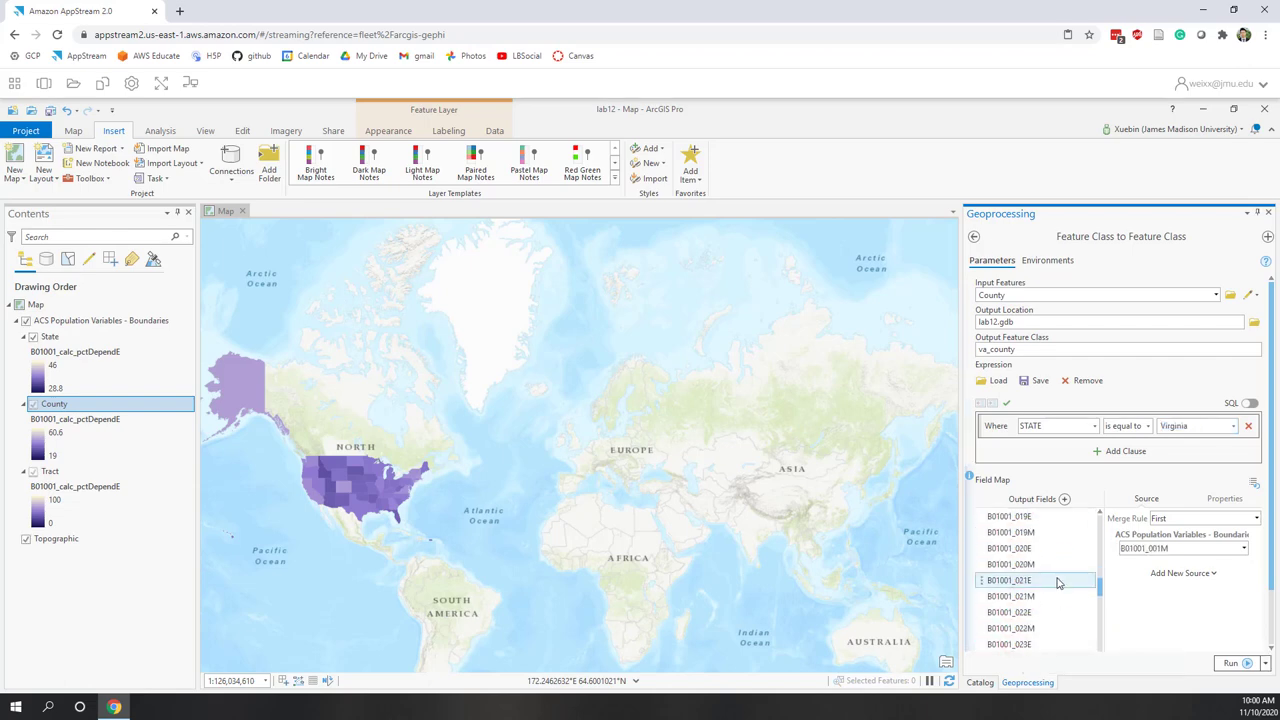
scroll(1058, 583, down, 9)
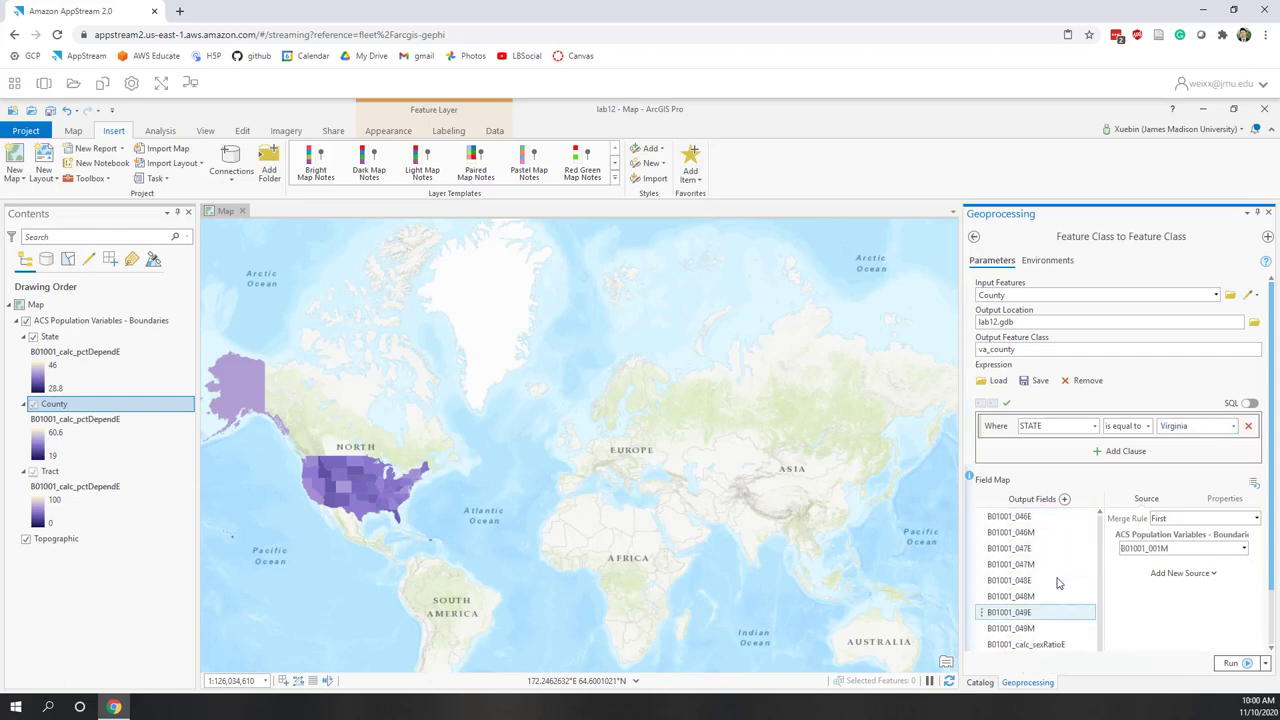
scroll(1066, 625, down, 10)
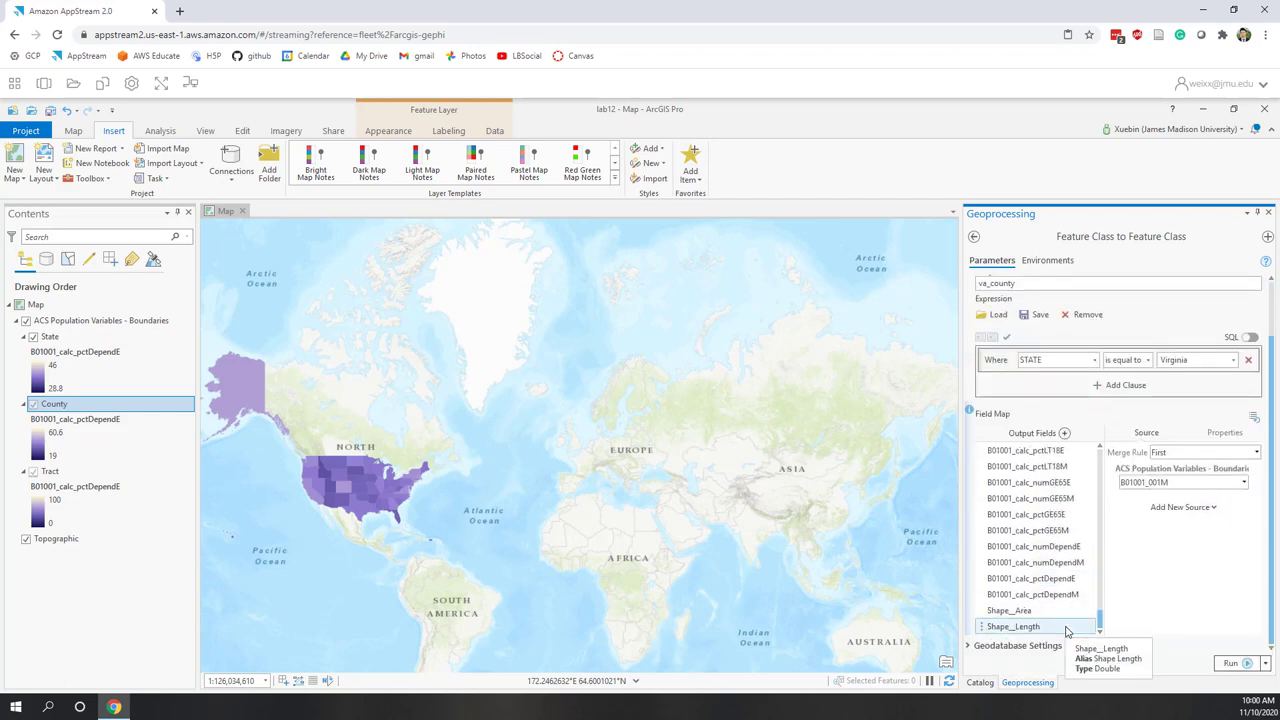
shift+click(1064, 625)
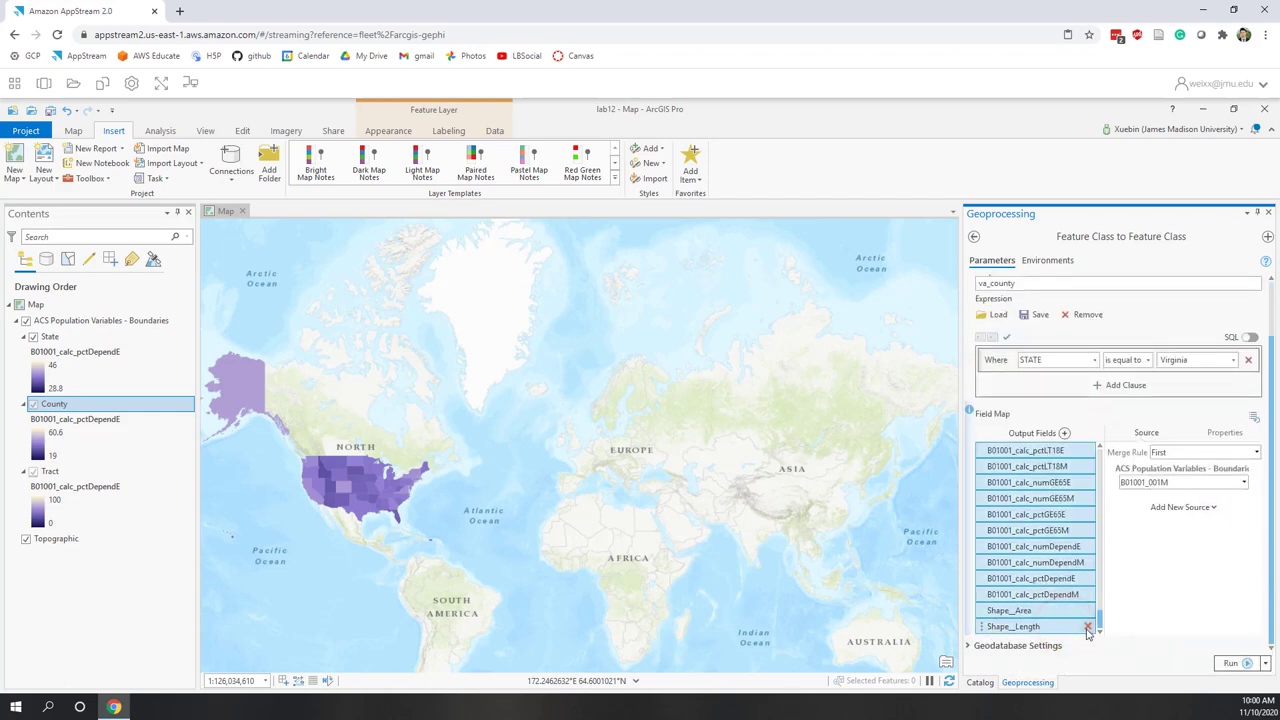
click(1088, 627)
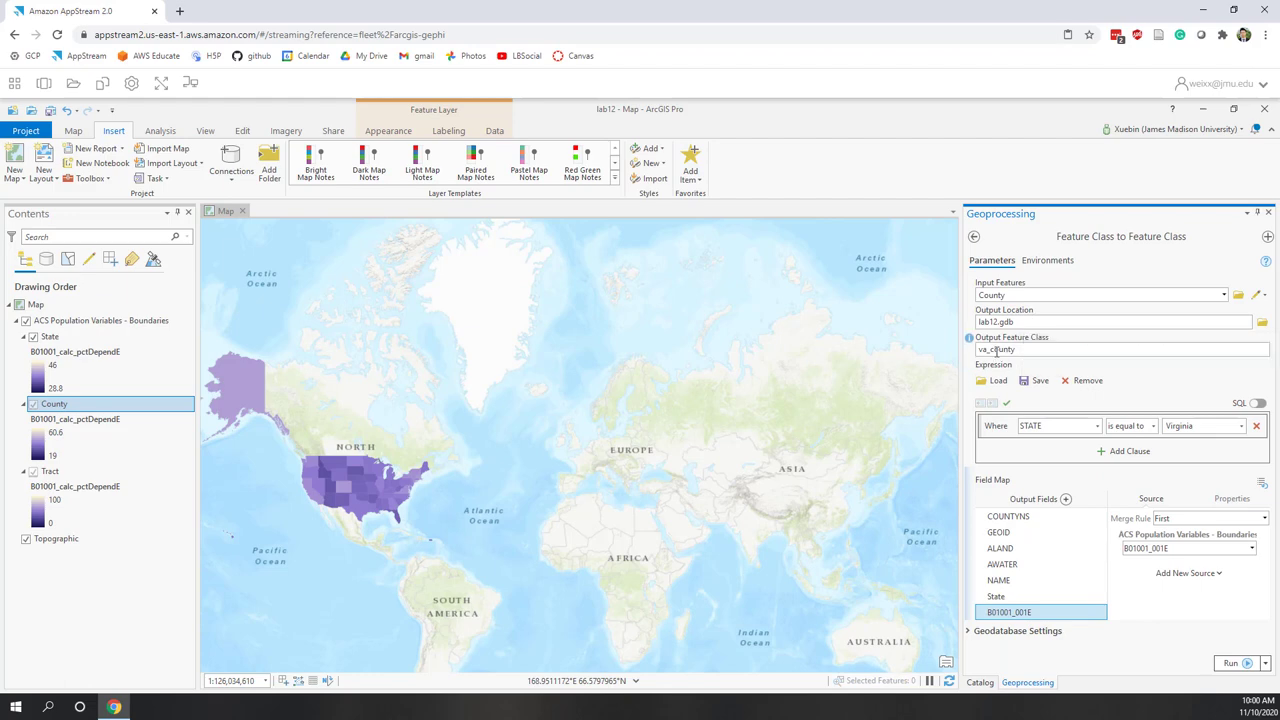
click(1232, 665)
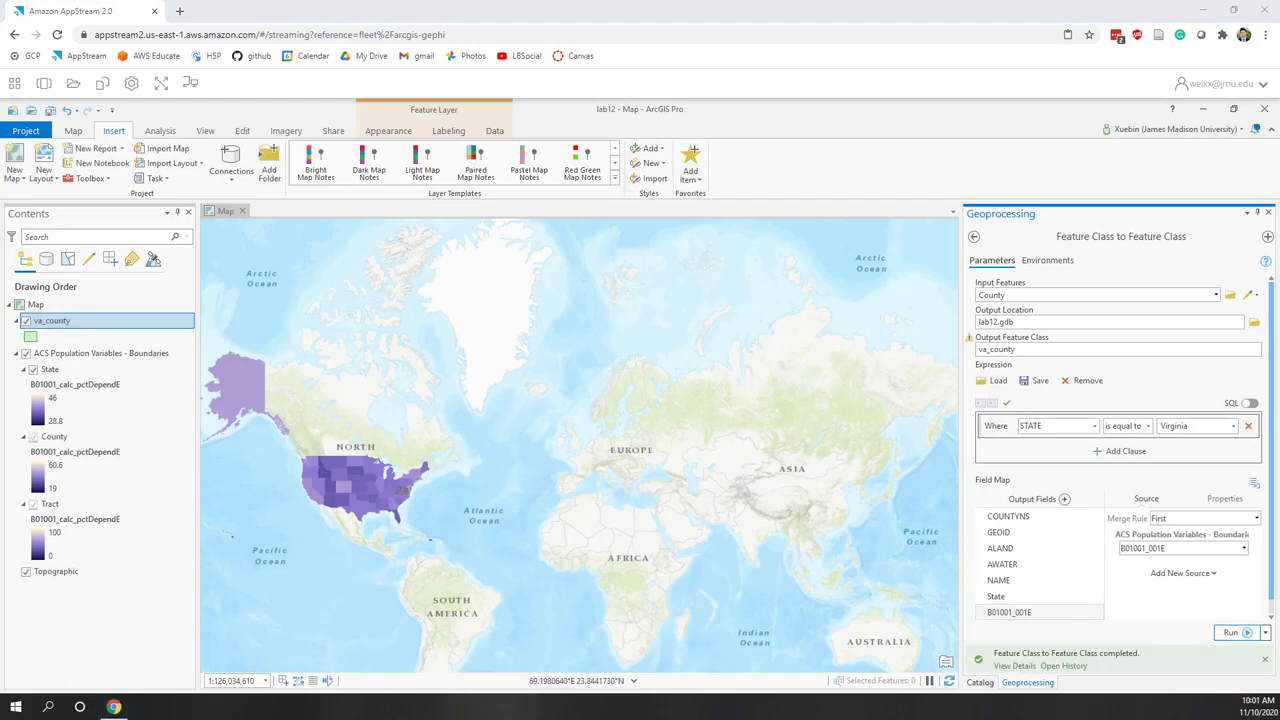
- Remove the ACS Population Variables group and use Zoom To Layer on va_county
right_click(72, 353)
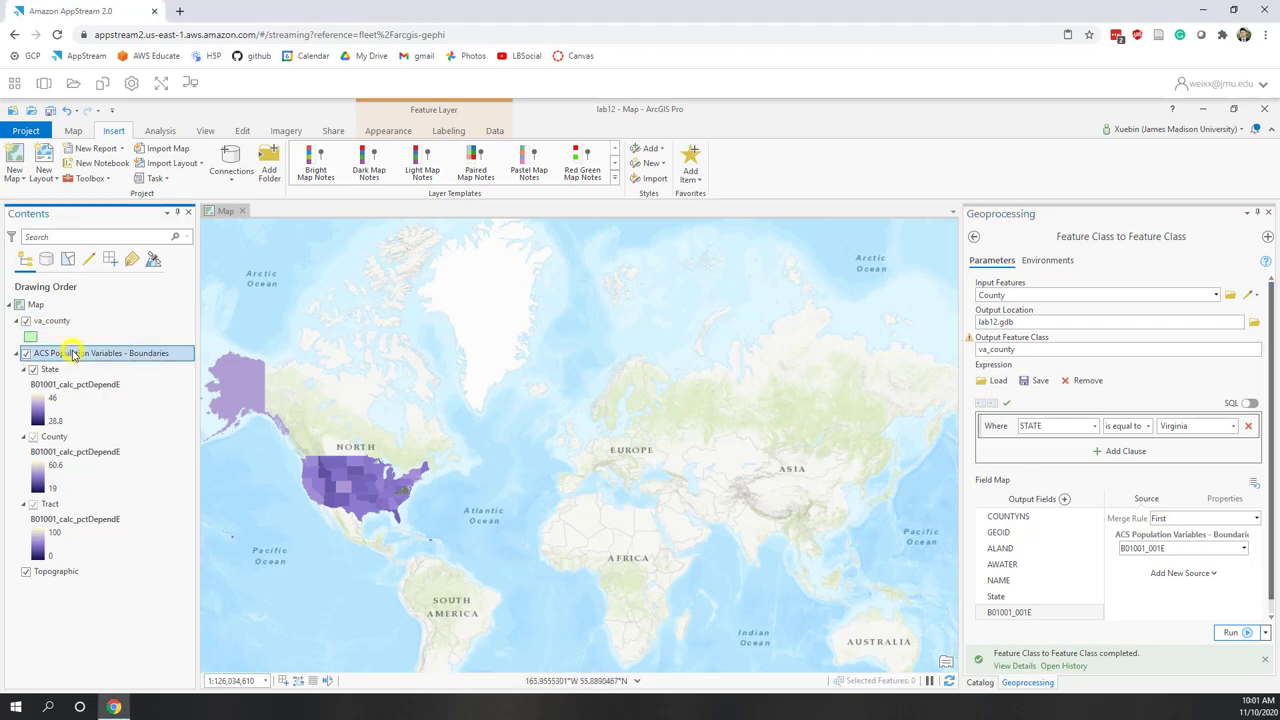
click(97, 427)
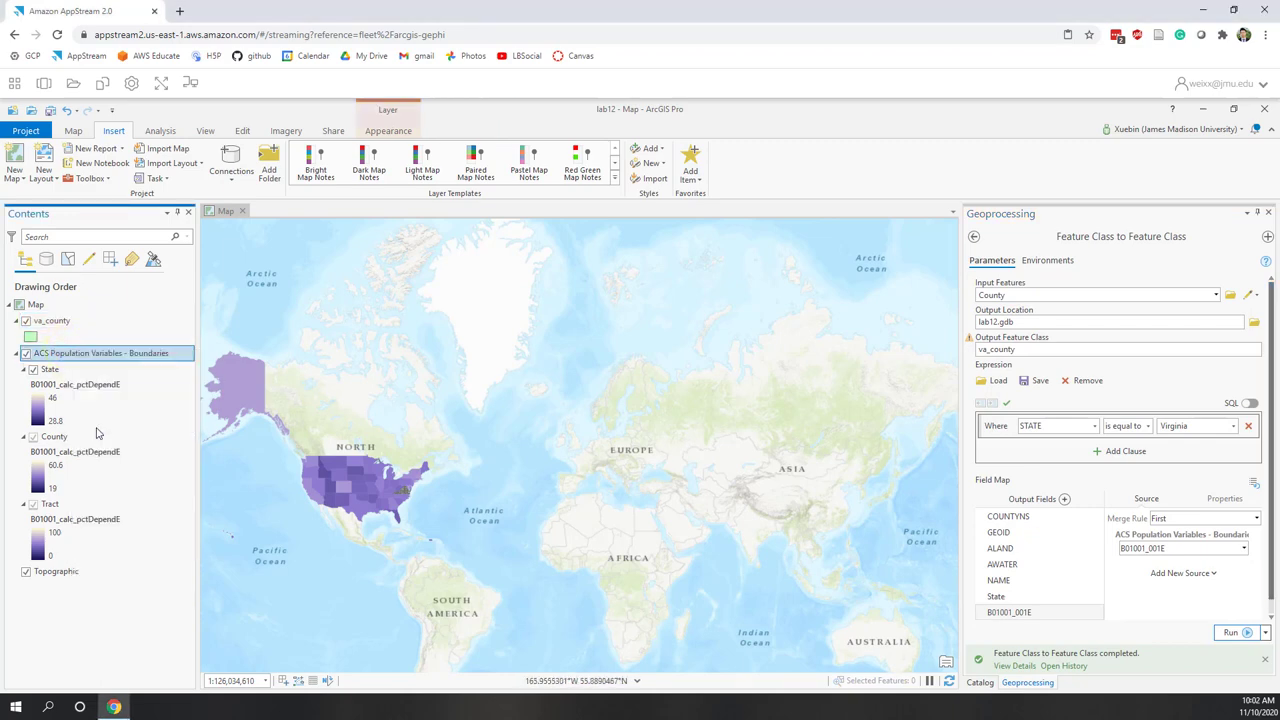
right_click(60, 320)
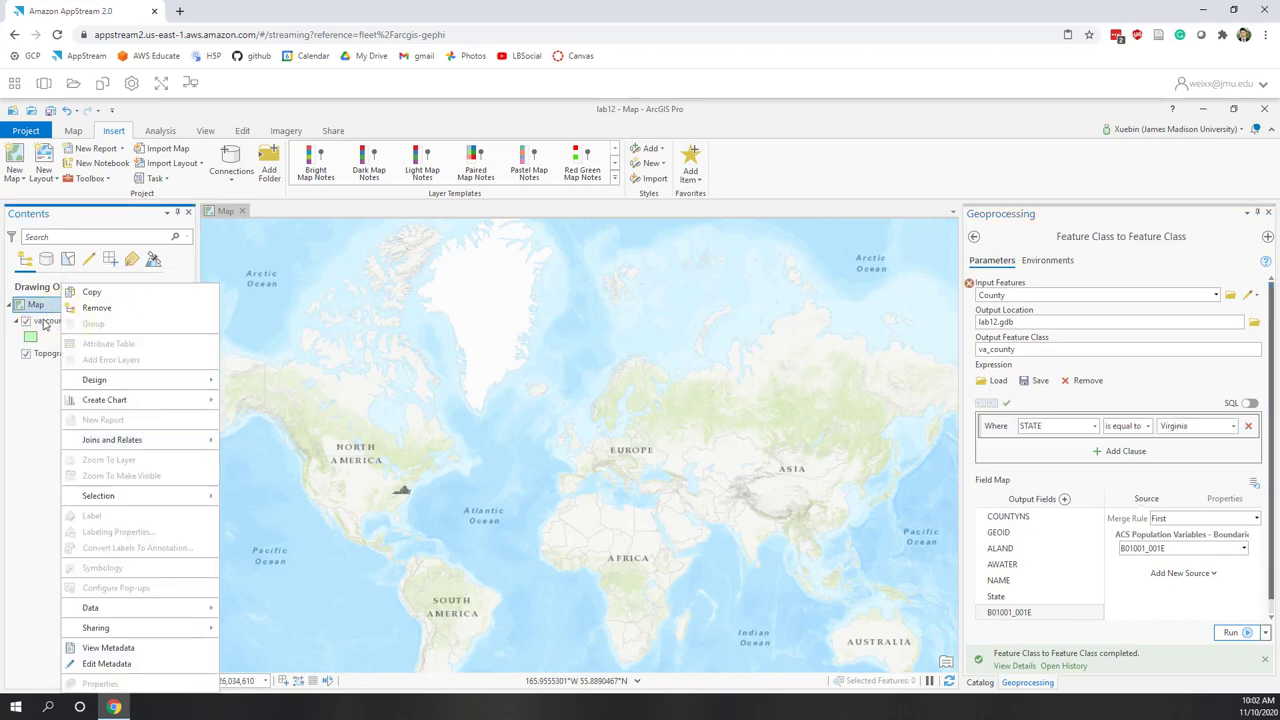
click(40, 322)
right_click(40, 322)
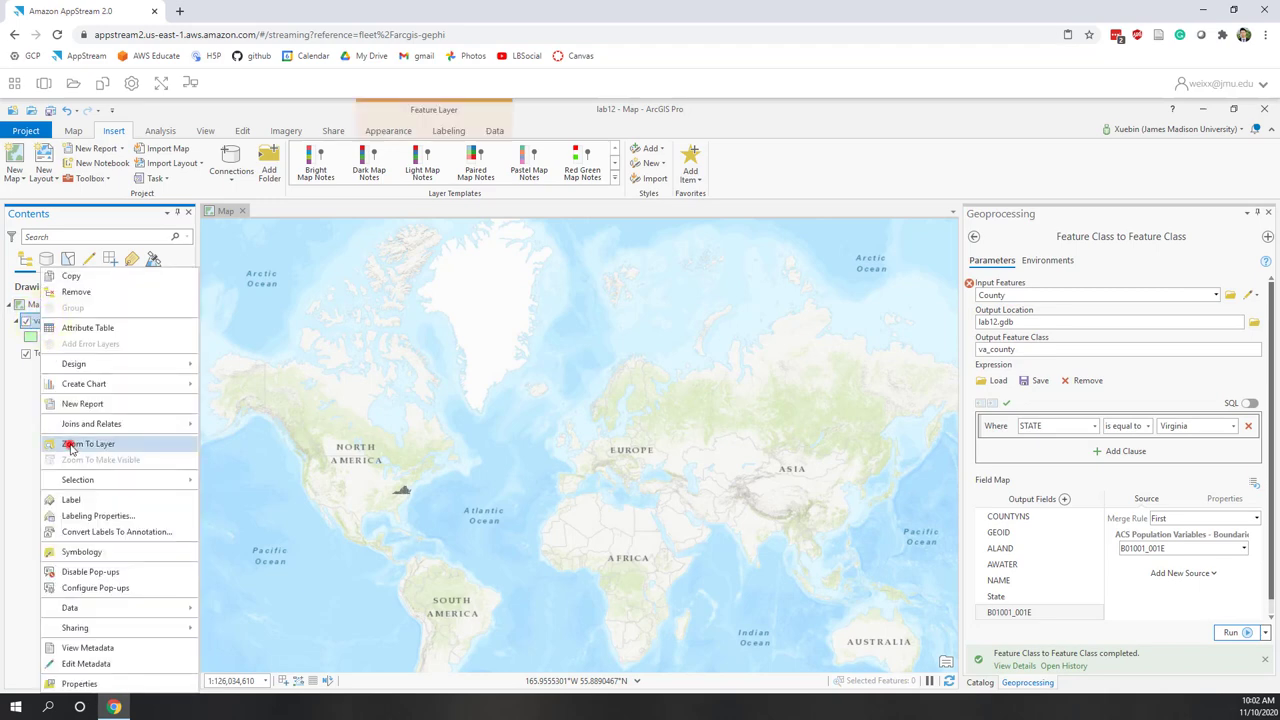
click(70, 447)
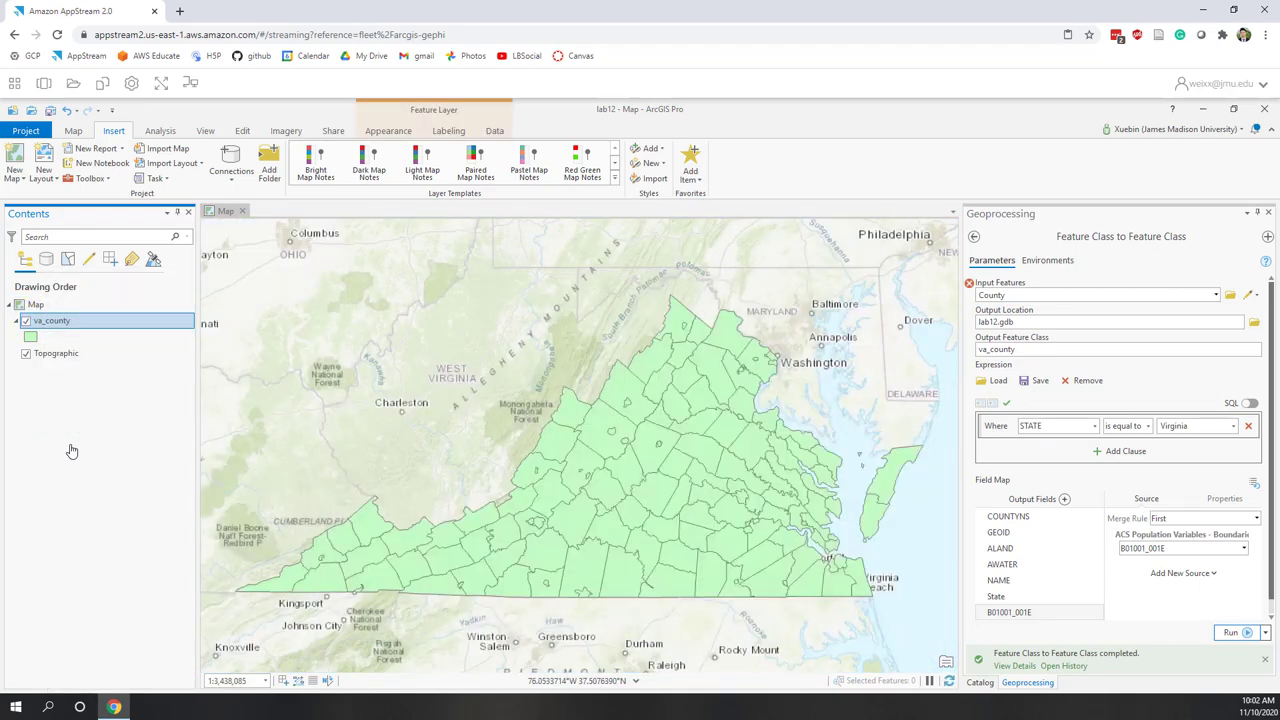
right_click(55, 322)
- Open the va_county attribute table and scroll right to the Total Population column
click(88, 332)
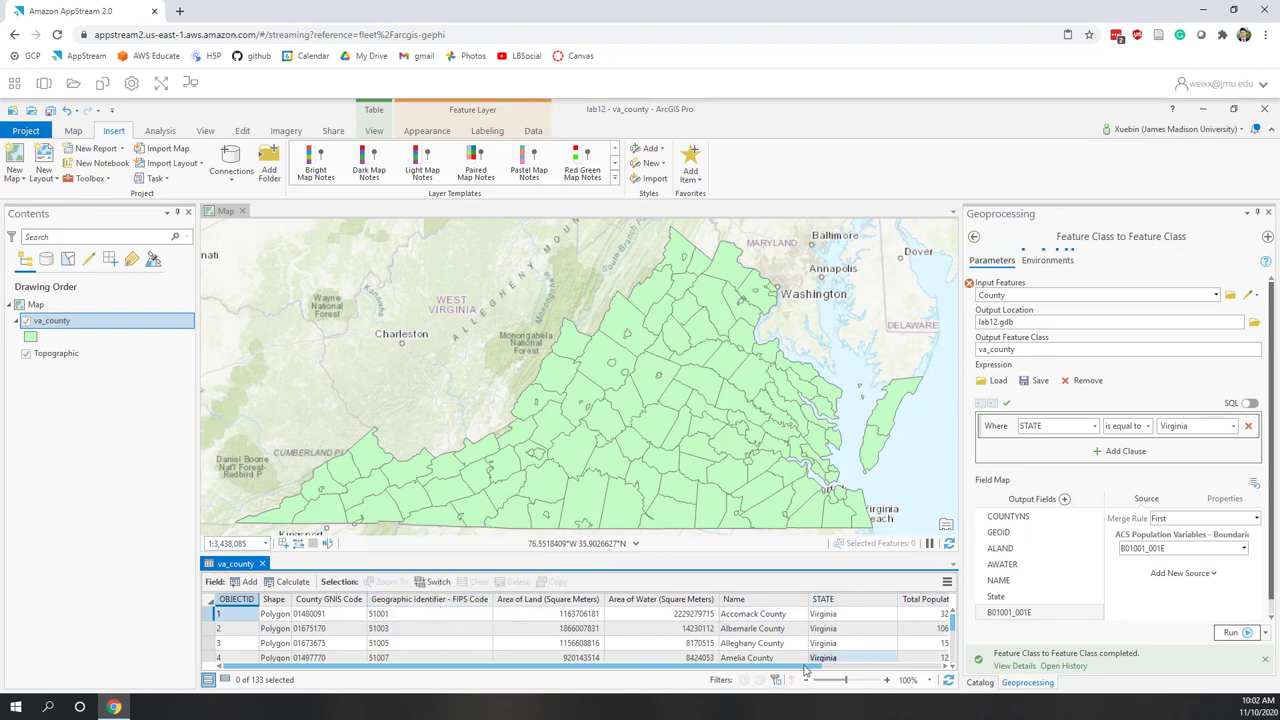
drag(806, 667, 958, 676)
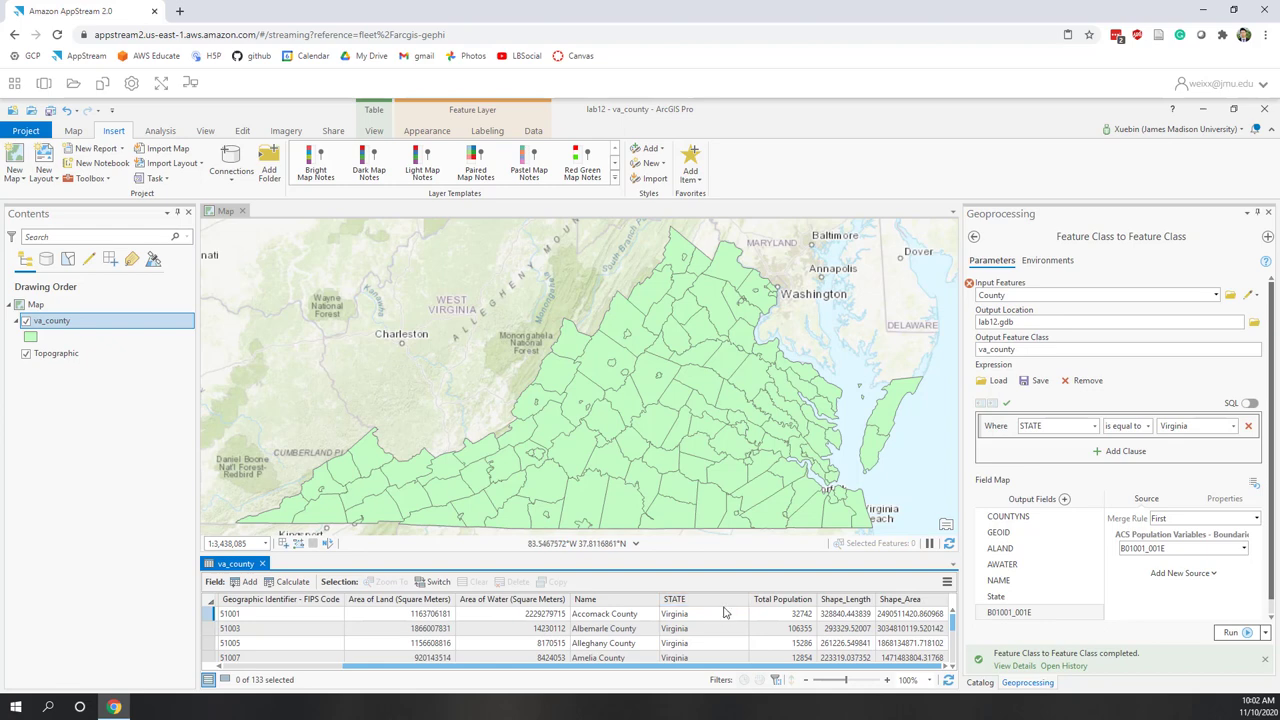
- Open Enrich from the Analysis tab with va_county as input and va_county_Enrich as output
click(160, 131)
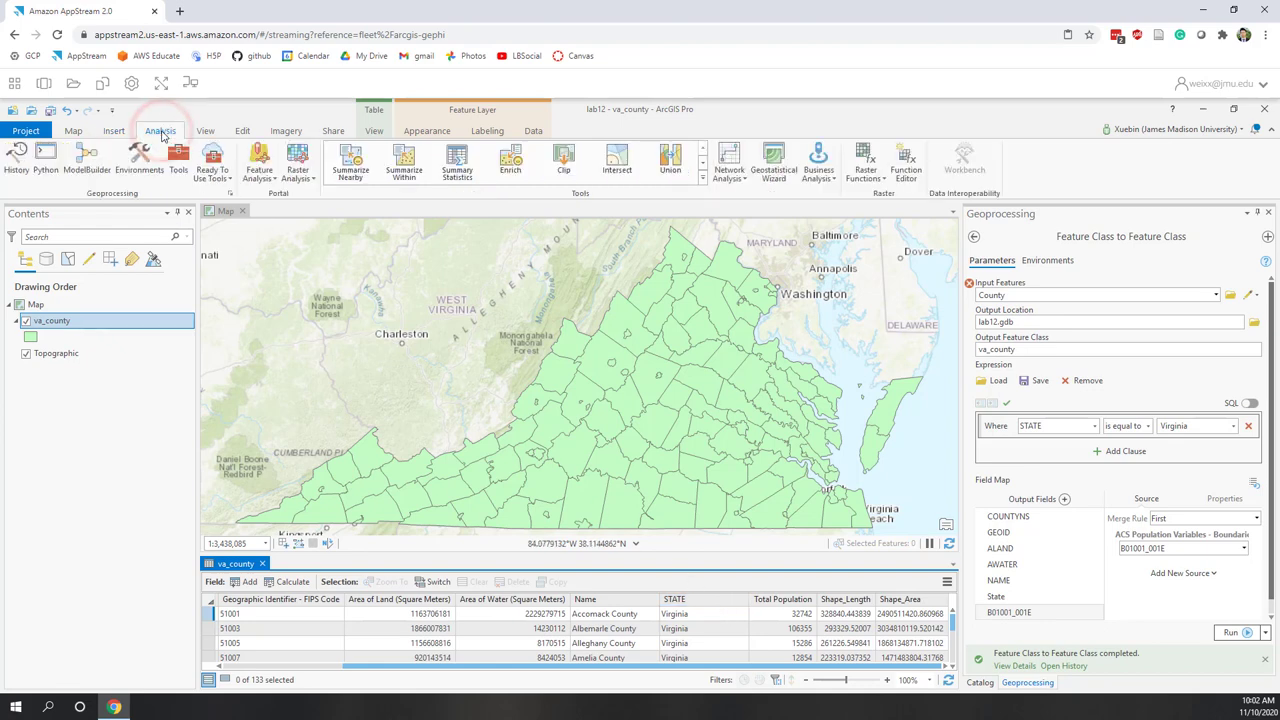
click(512, 161)
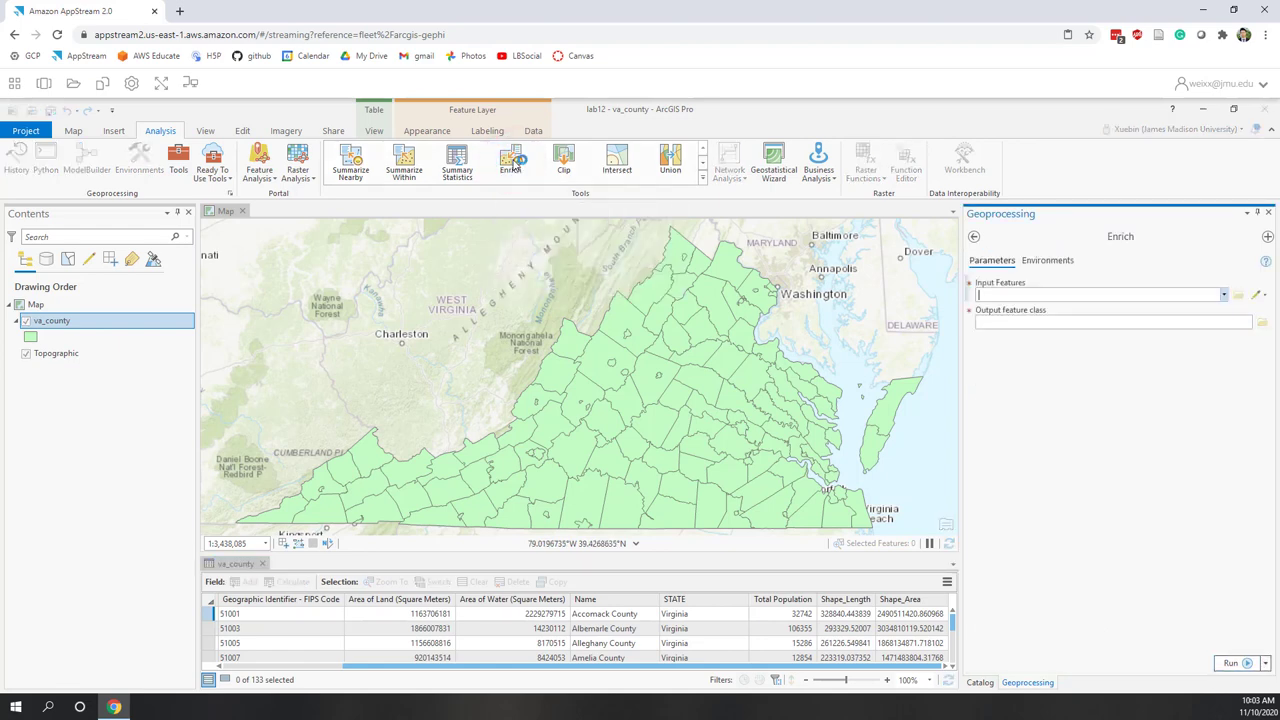
click(1223, 312)
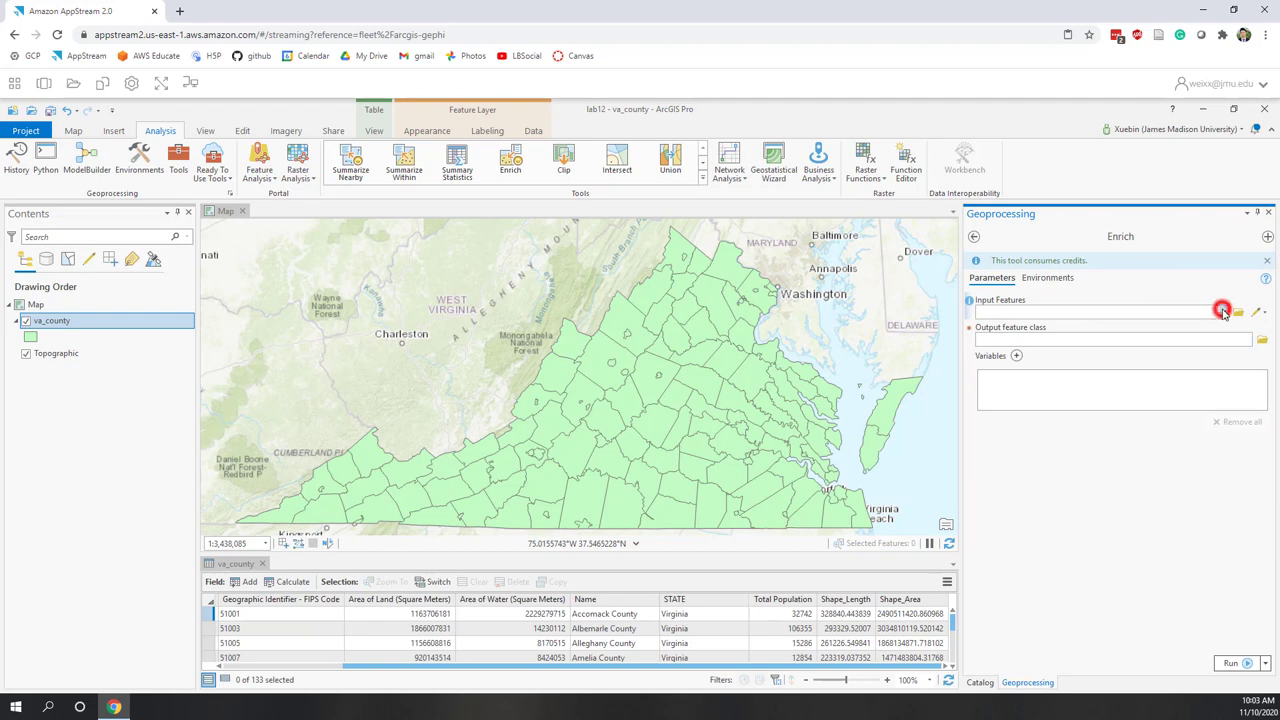
click(1015, 330)
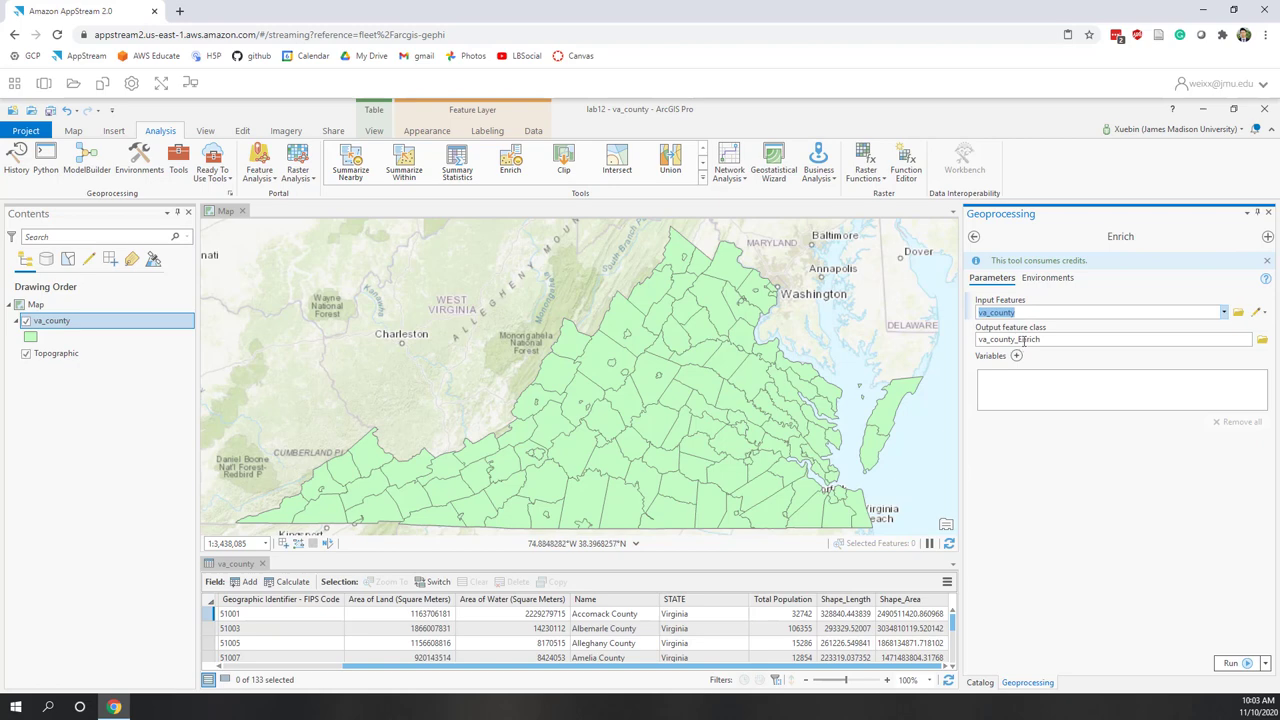
click(1064, 394)
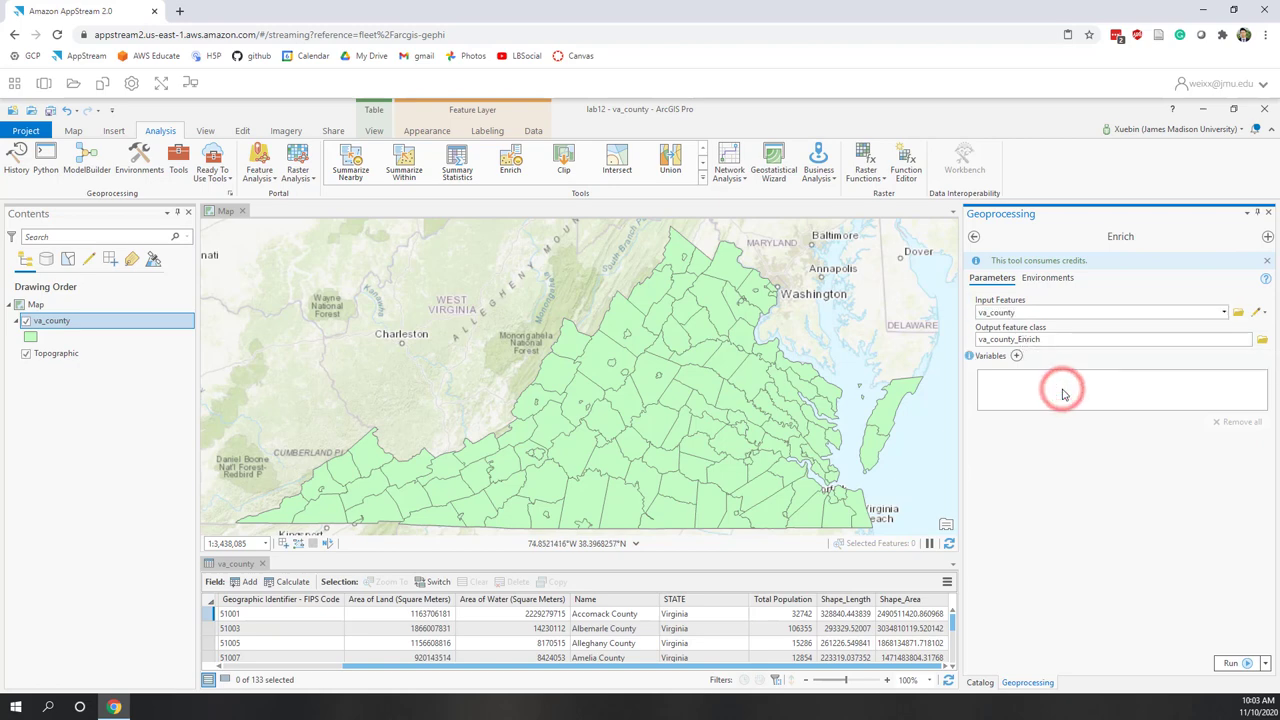
click(1016, 357)
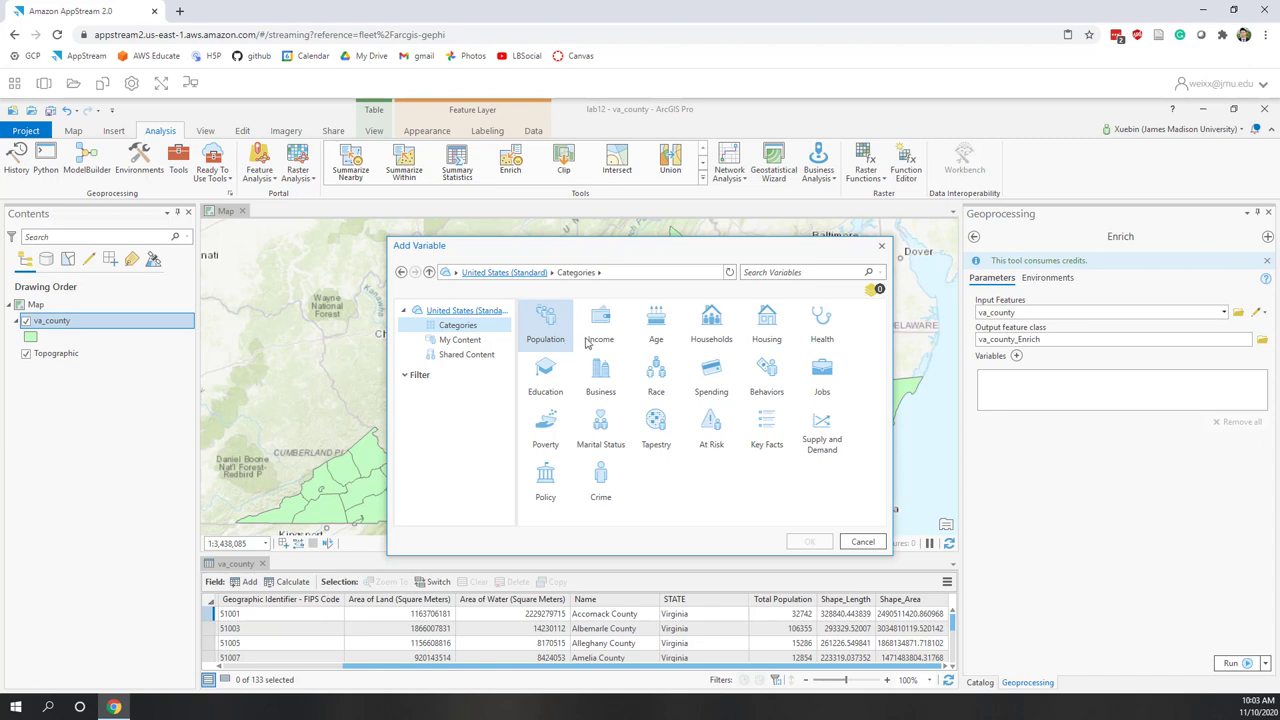
- Add 2020 Median Household Income from Income > Common Income Variables and run Enrich
click(610, 333)
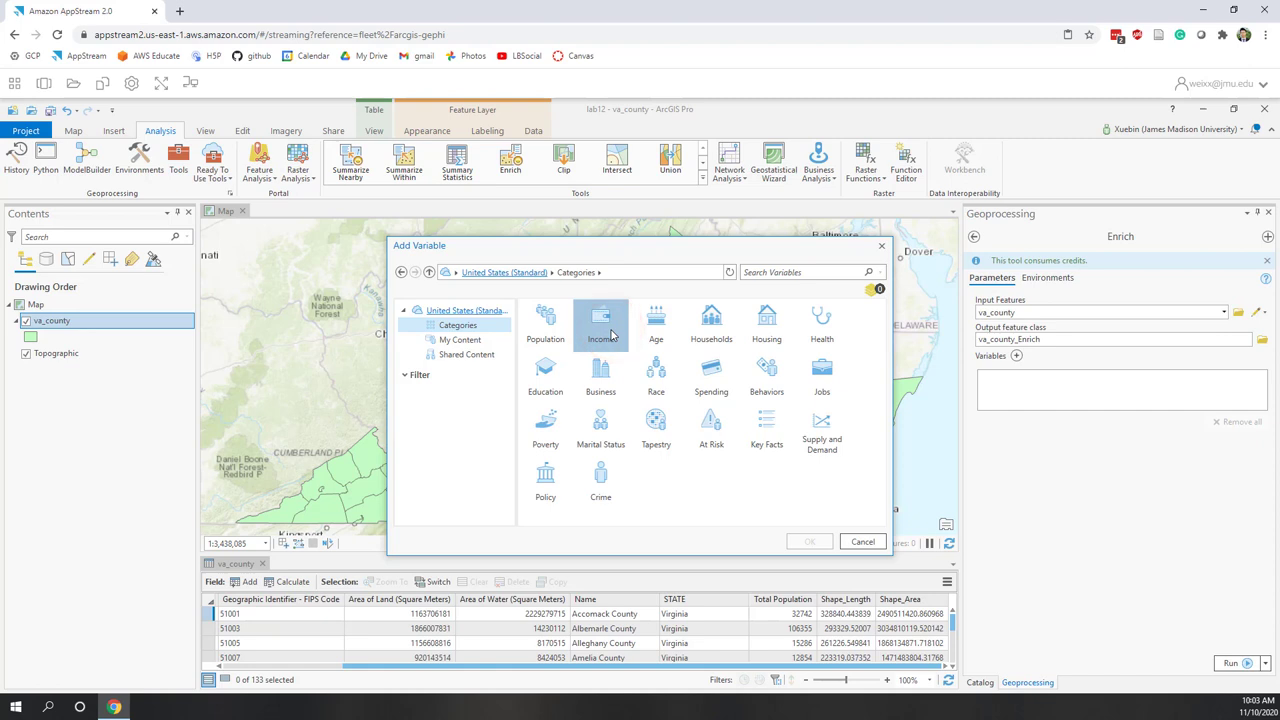
double_click(607, 333)
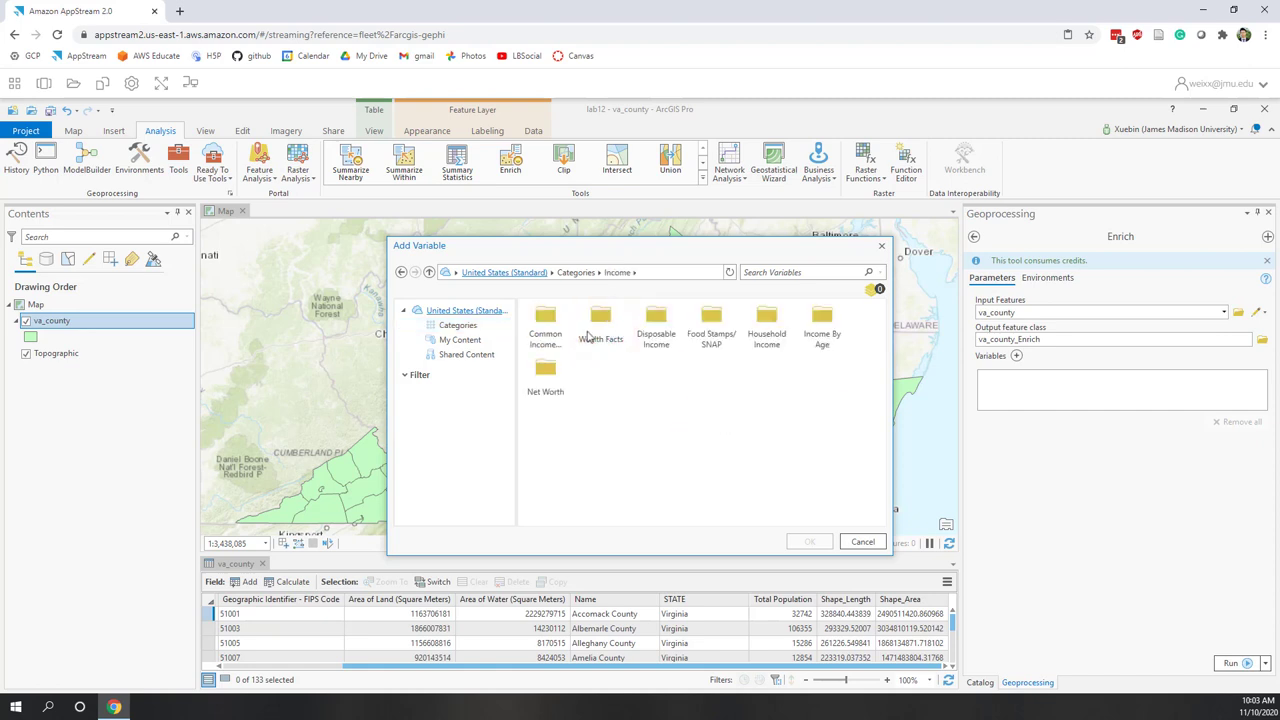
click(537, 340)
double_click(537, 340)
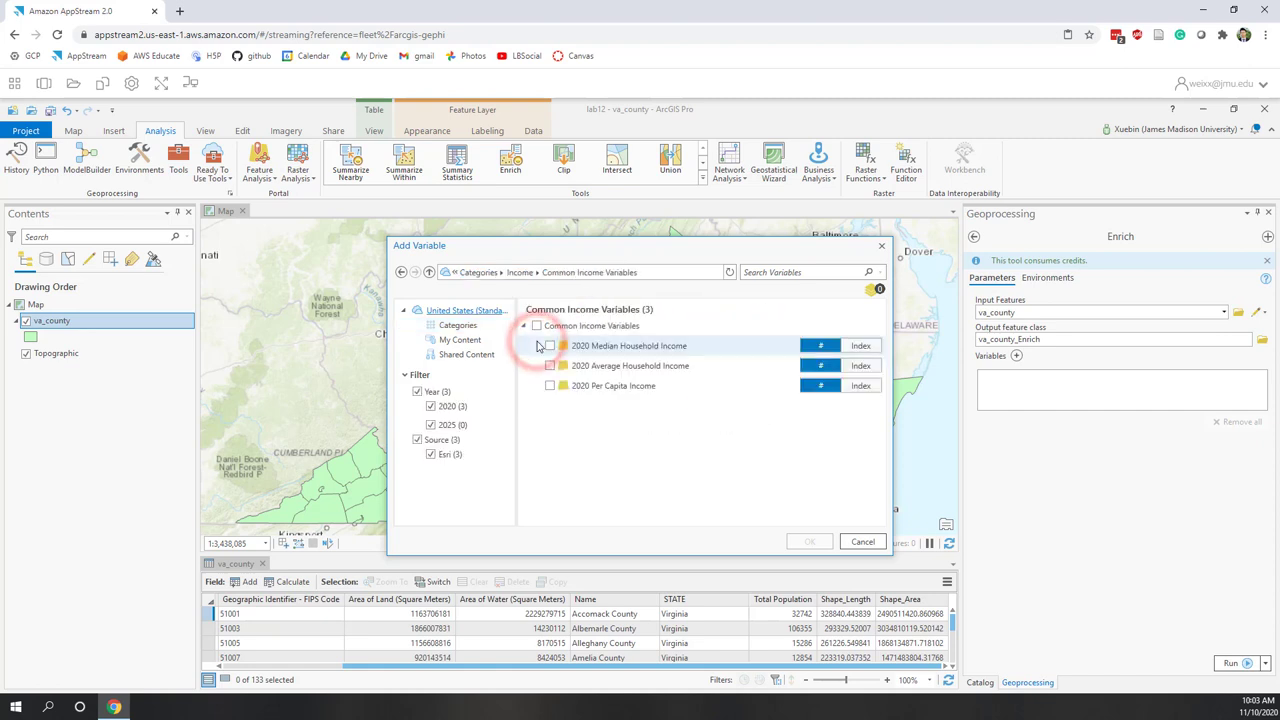
click(549, 346)
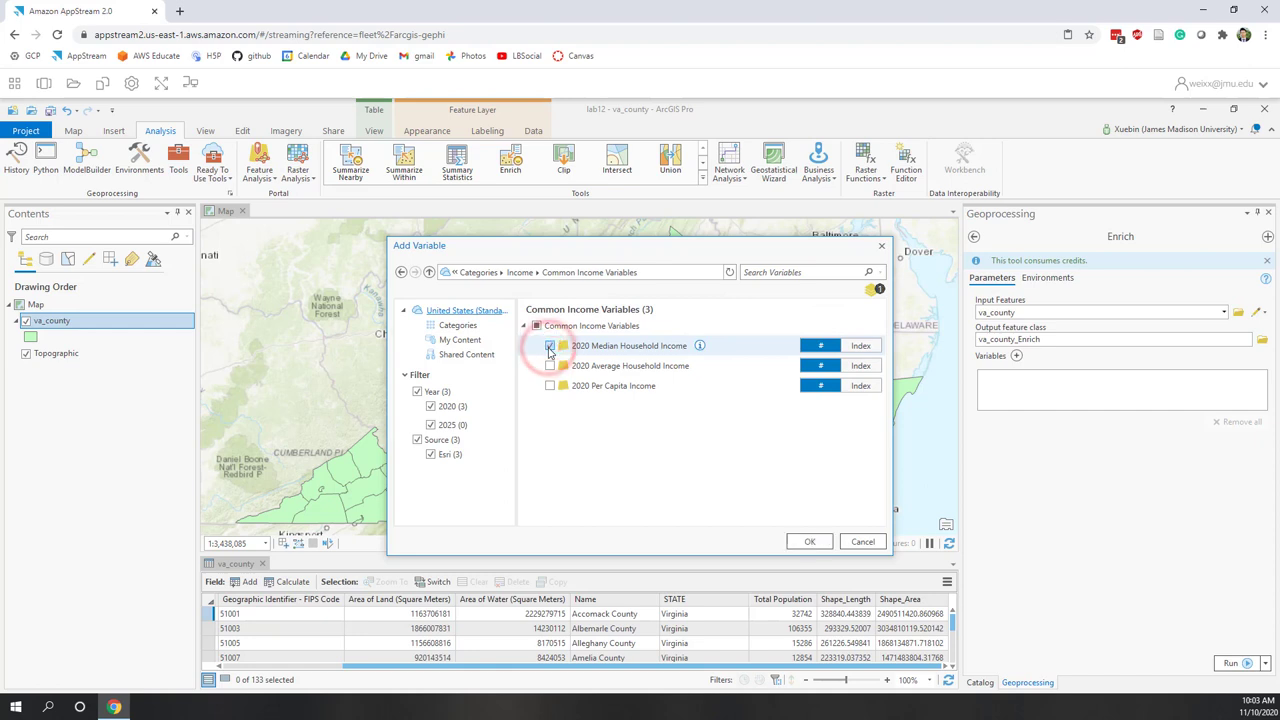
click(811, 542)
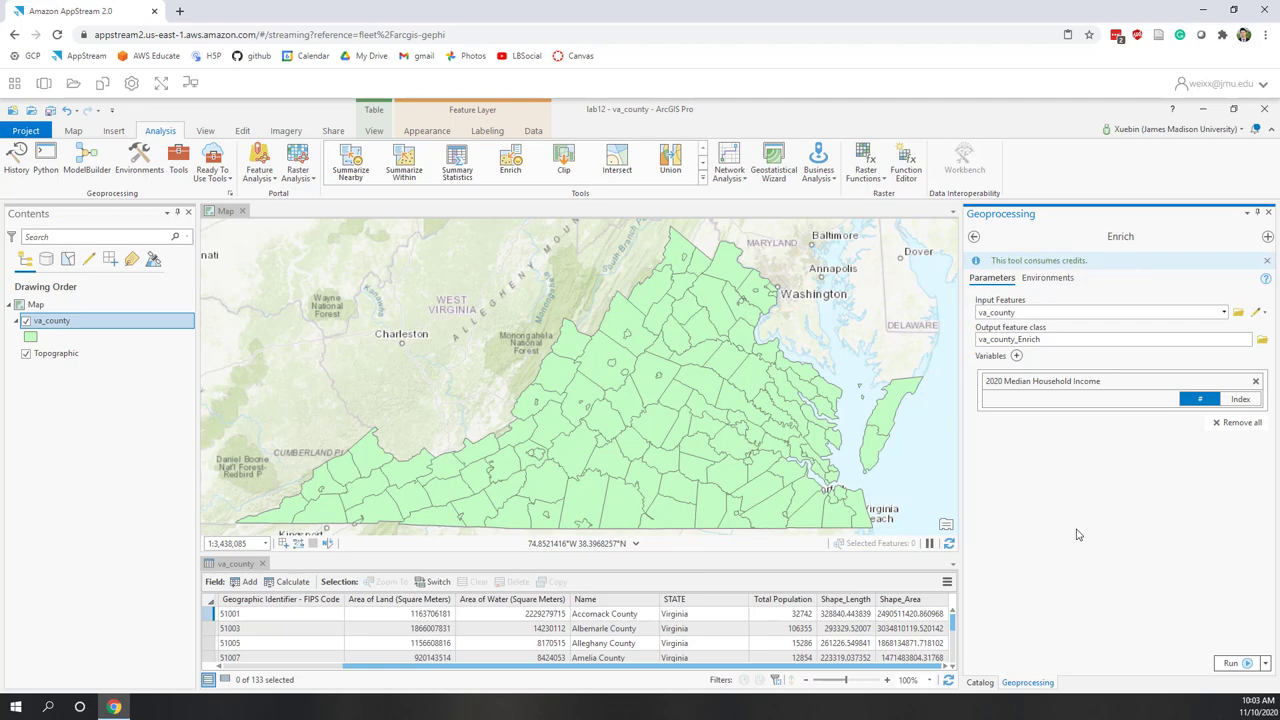
click(1231, 665)
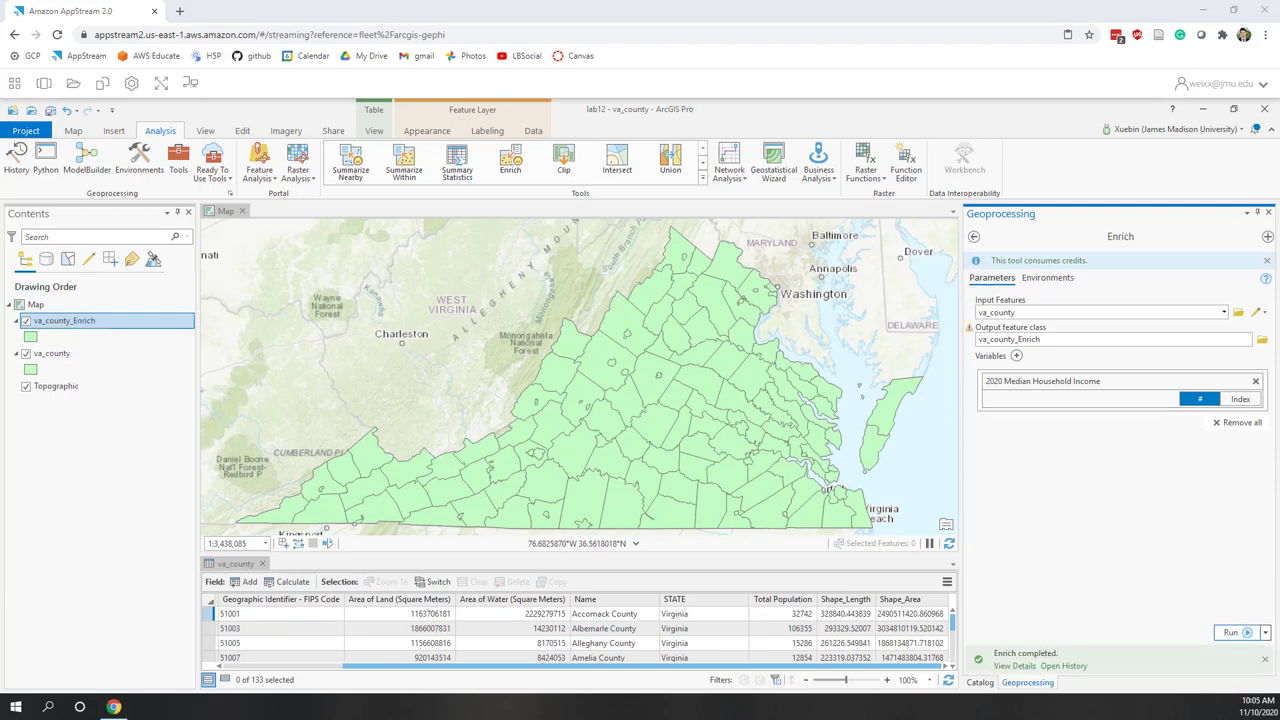
- Remove the original va_county layer and open the va_county_Enrich attribute table
right_click(56, 350)
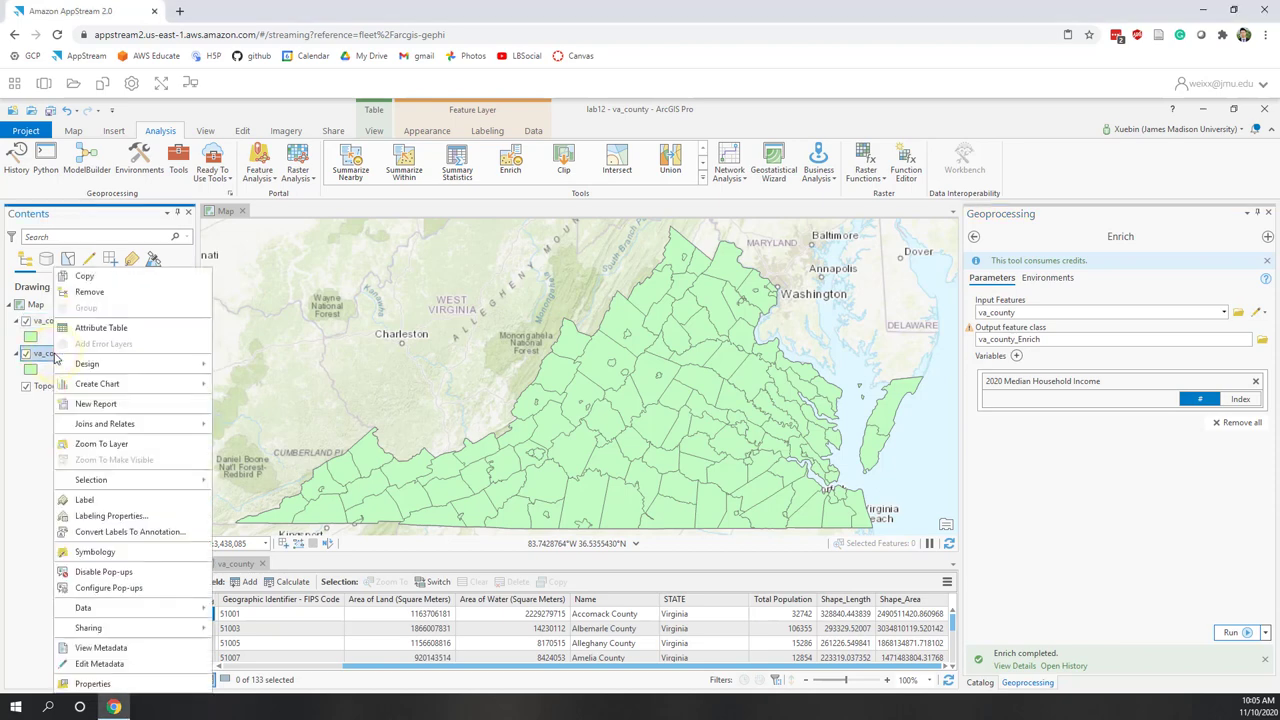
click(82, 292)
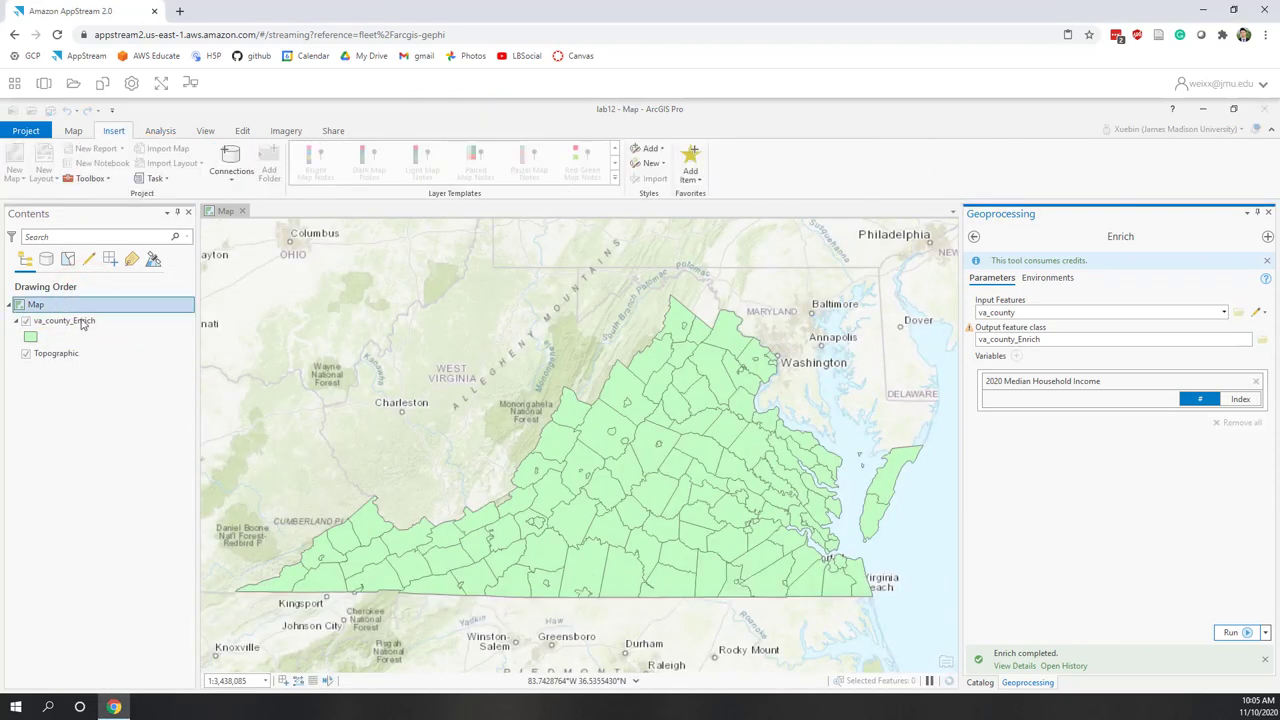
click(80, 320)
right_click(85, 318)
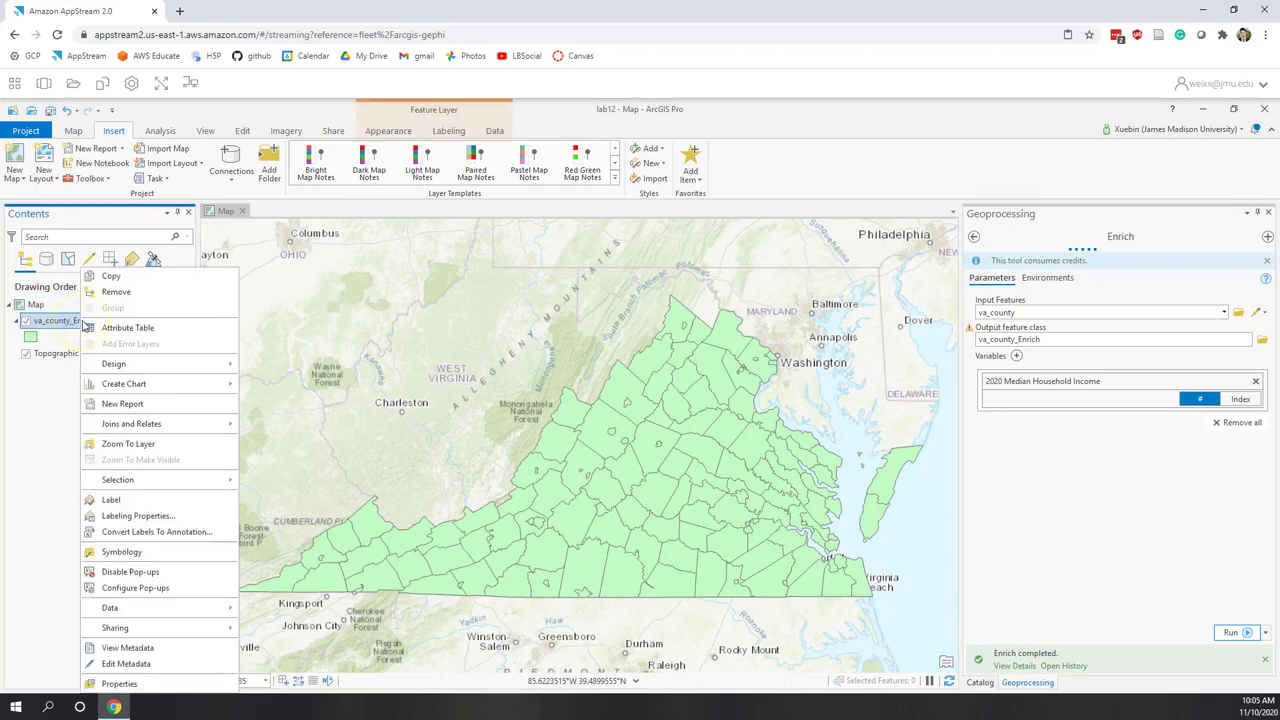
click(120, 327)
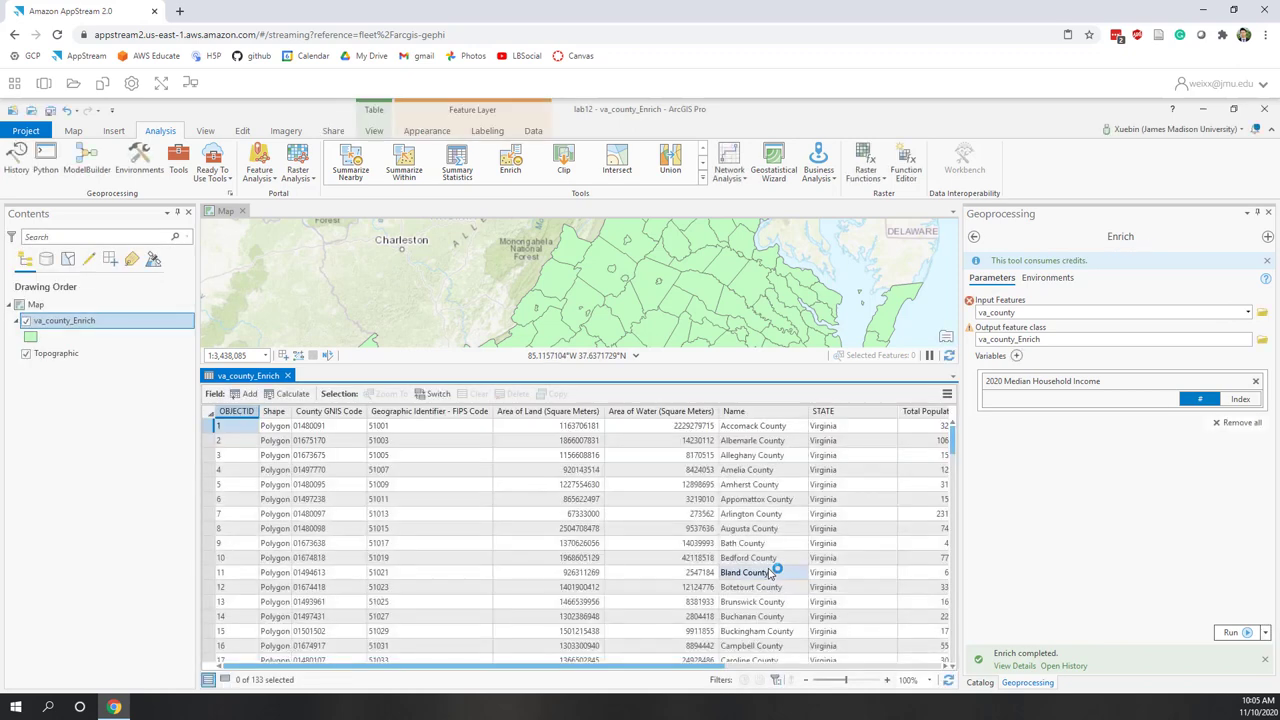
- Scroll through the va_county_Enrich table to check the income and FIPS columns
click(759, 669)
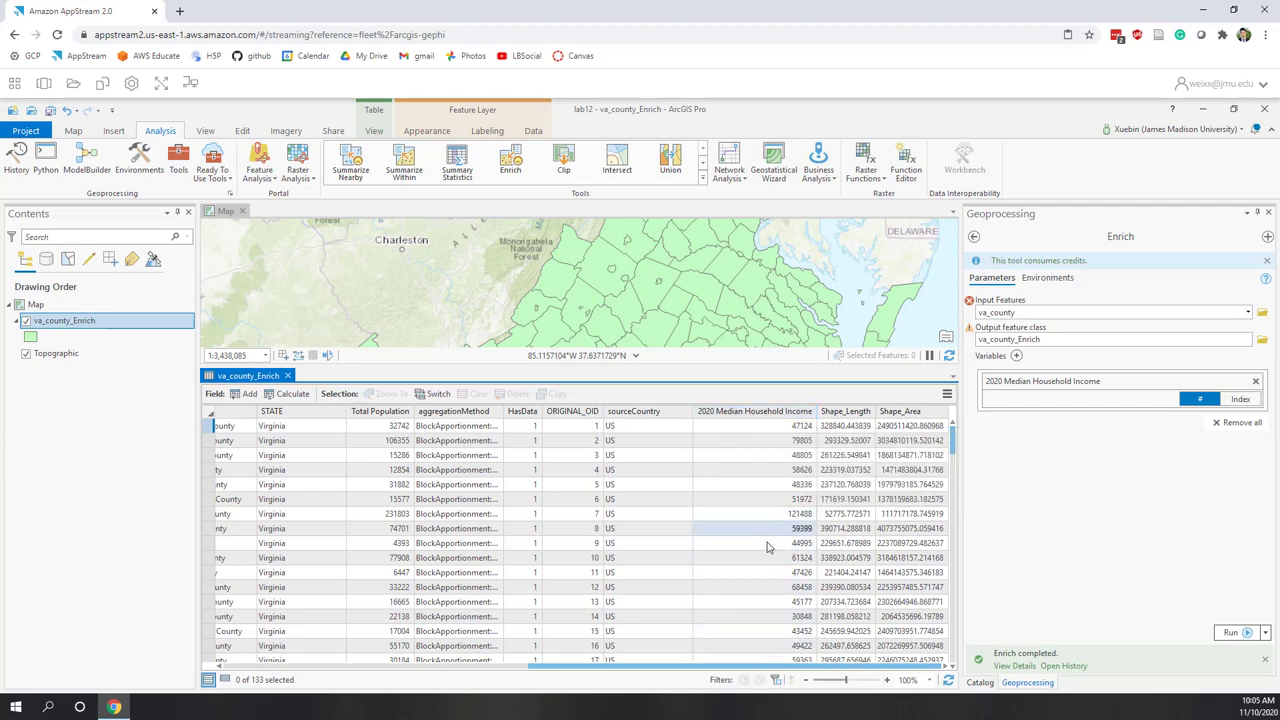
drag(672, 665, 324, 683)
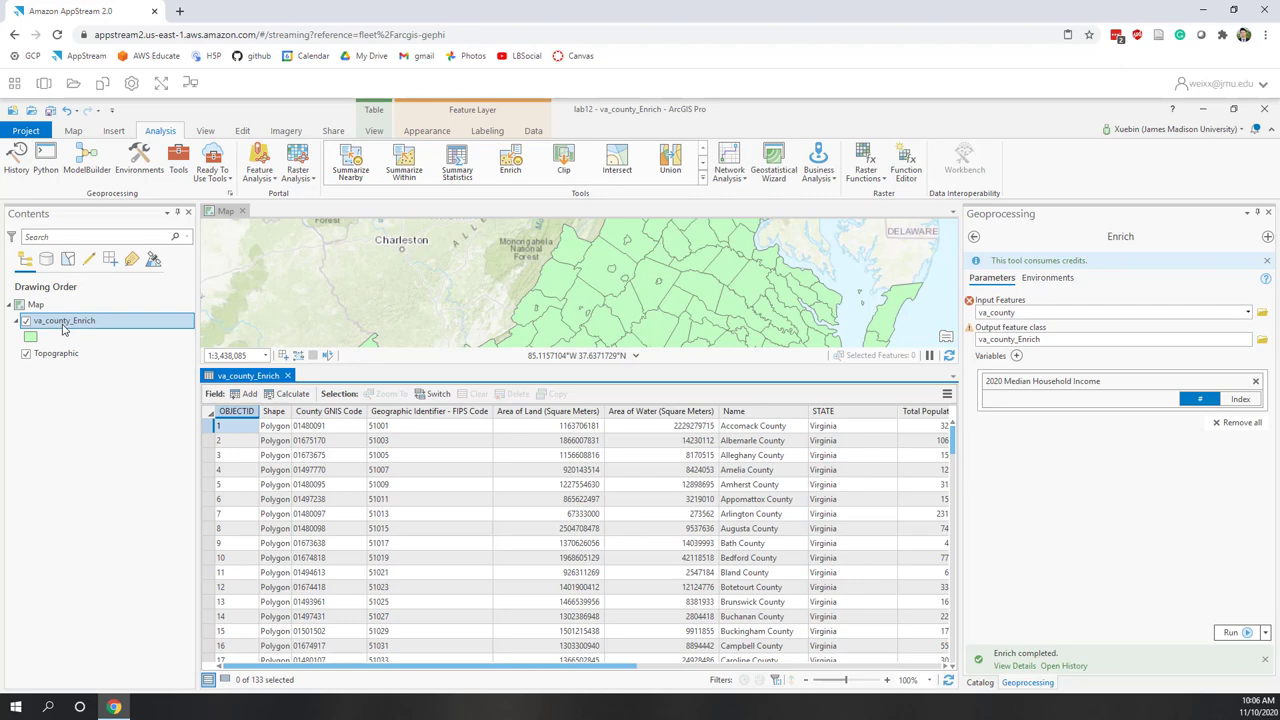
click(465, 426)
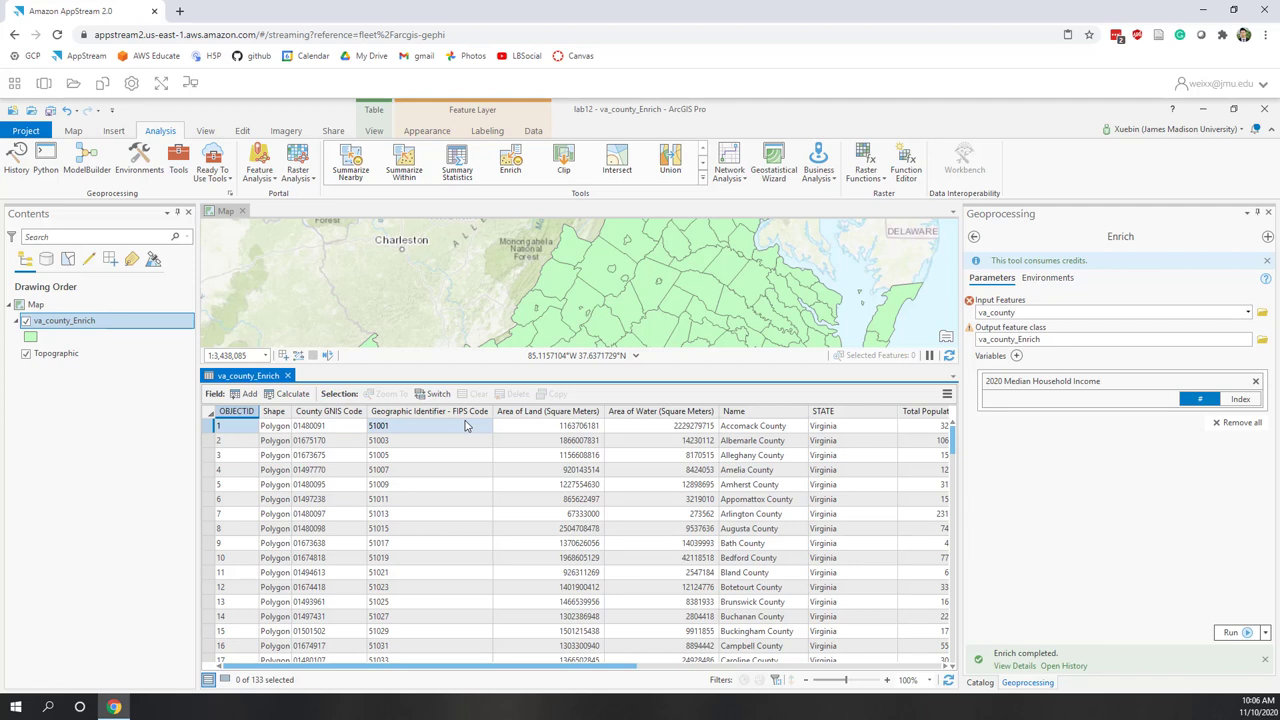
- Create a Long integer field called fips_int in va_county_Enrich's Fields view and save it
click(242, 394)
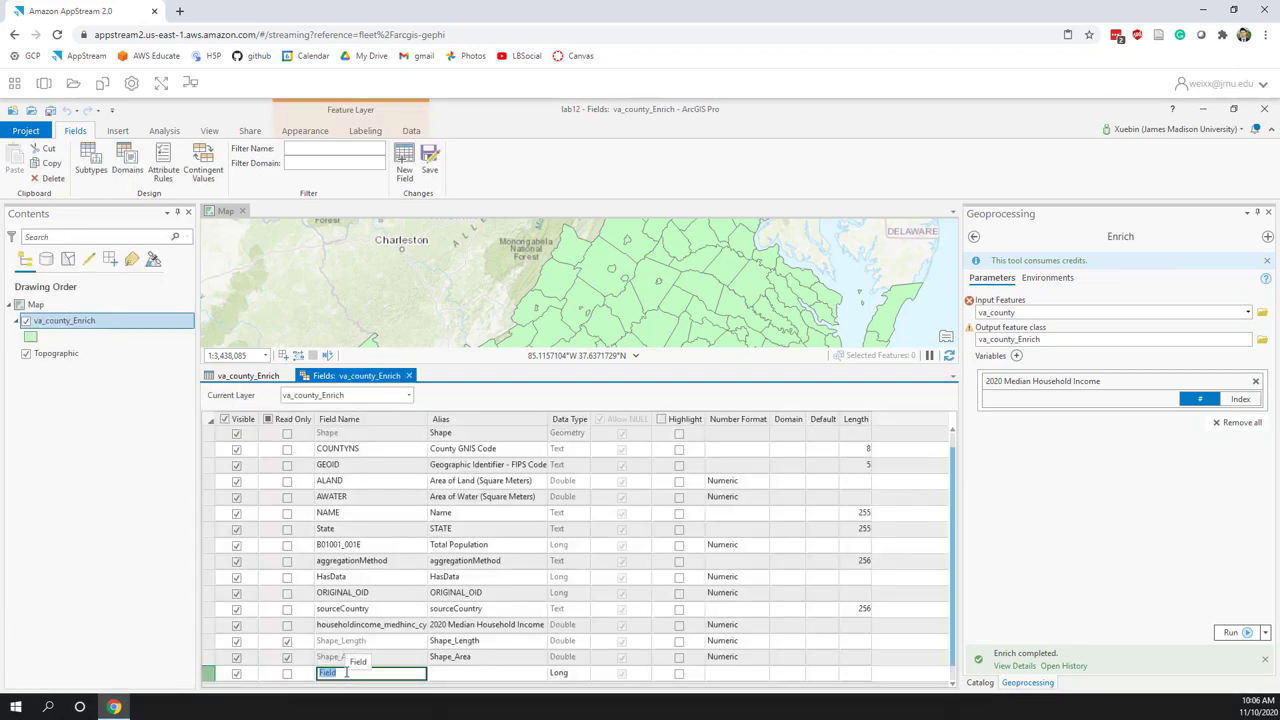
text(fips_int)
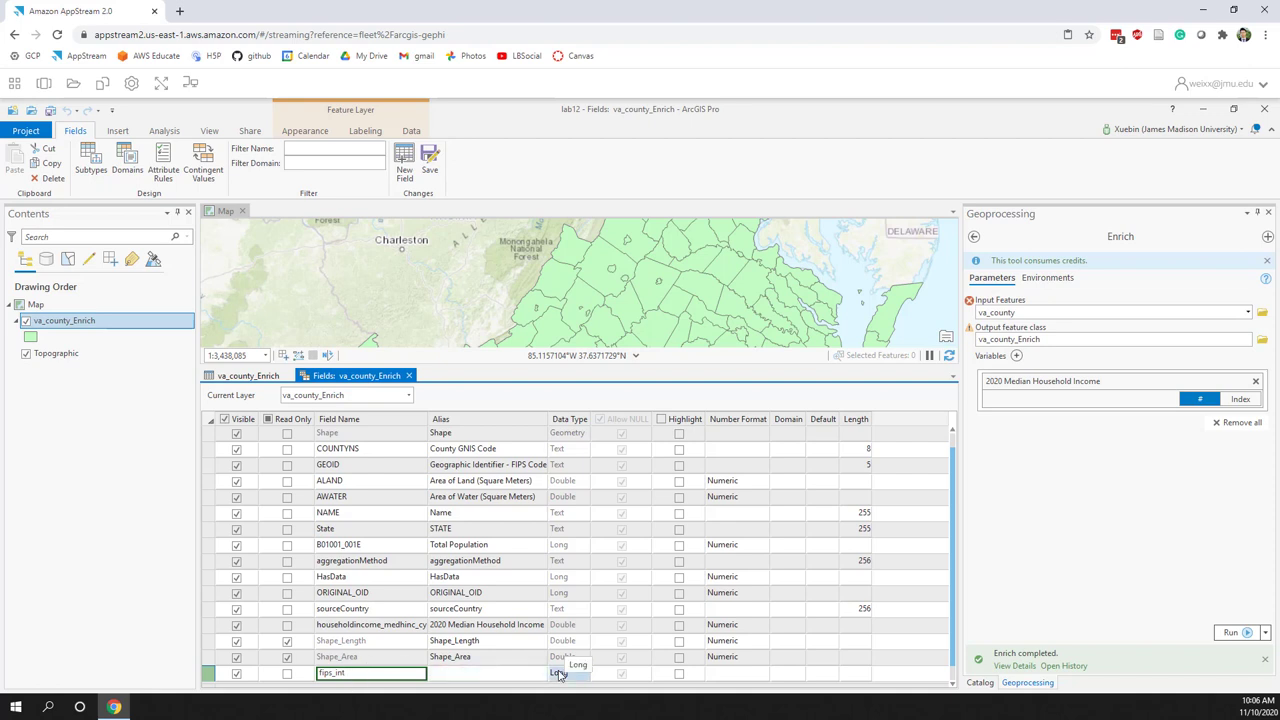
click(428, 163)
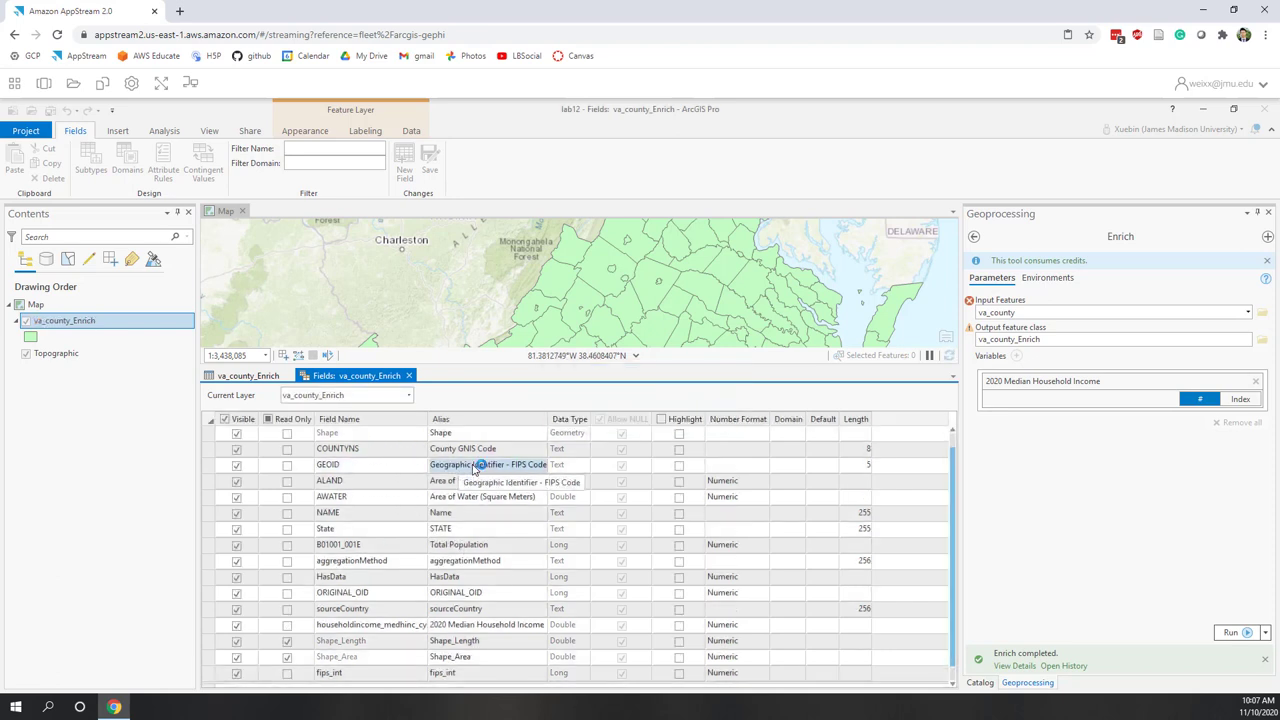
- Calculate fips_int as !GEOID! so each county gets its FIPS code, such as 51001
click(238, 376)
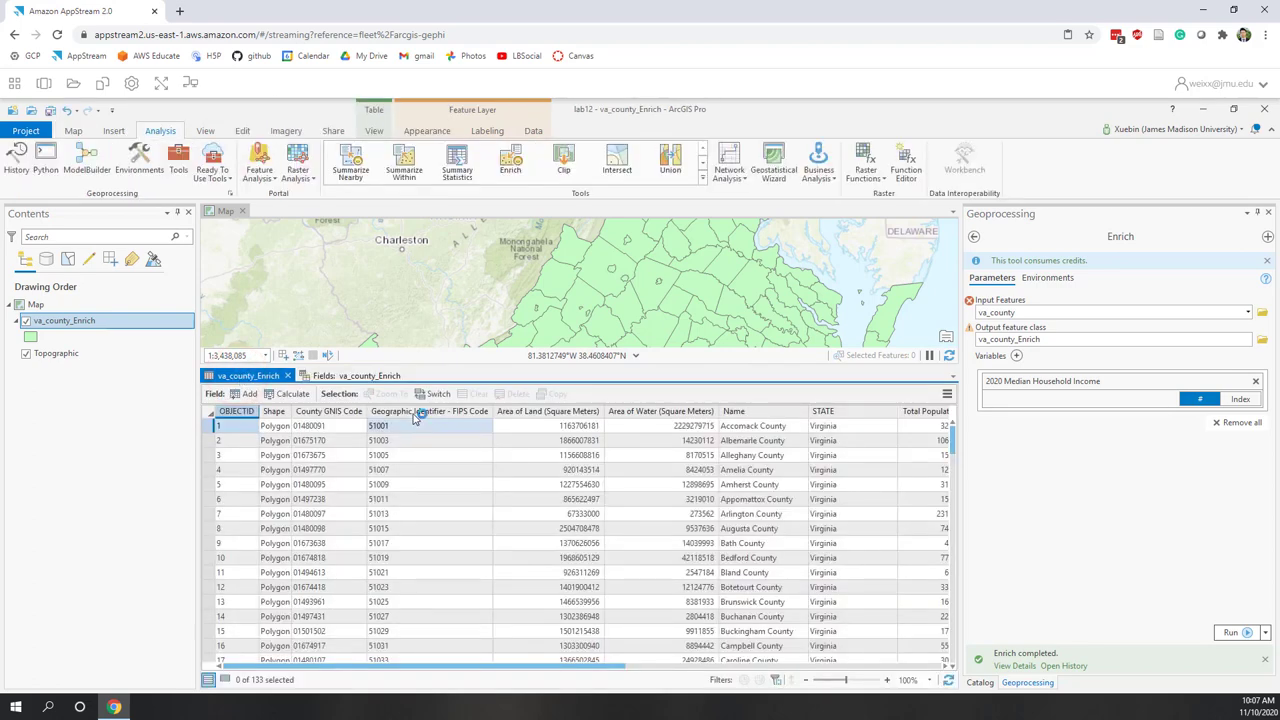
mouse_move(415, 418)
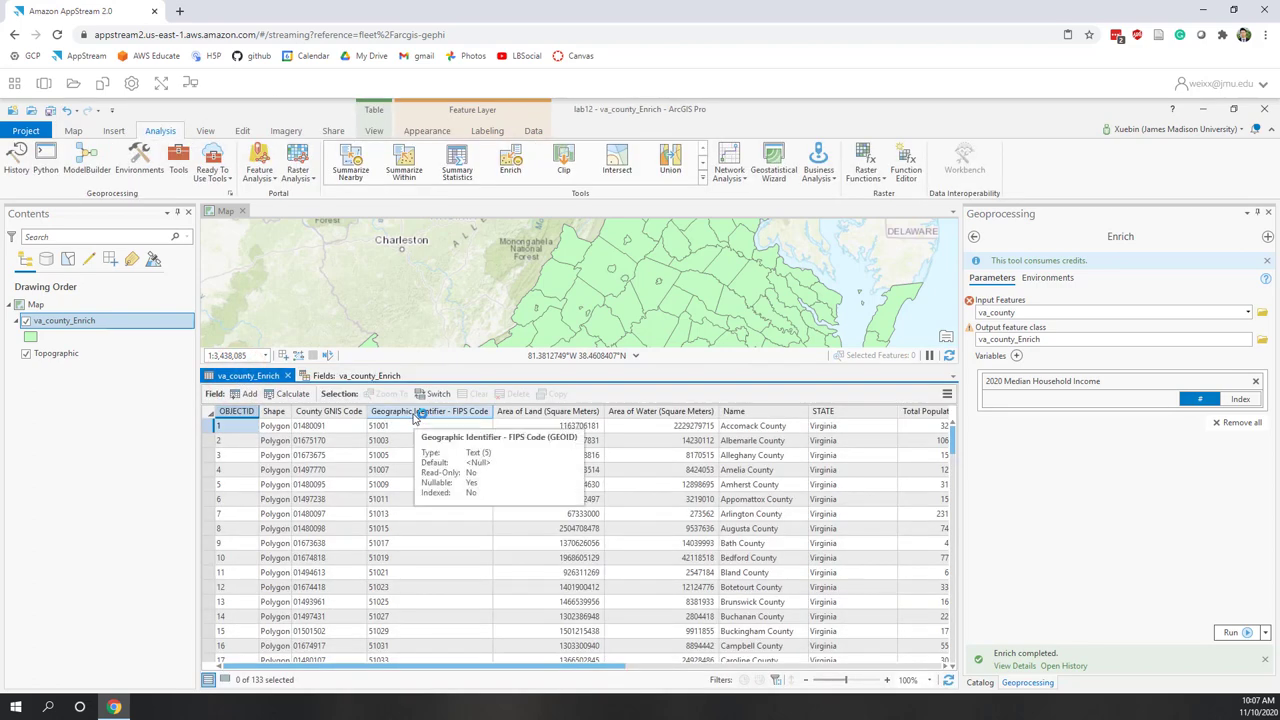
drag(594, 664, 943, 669)
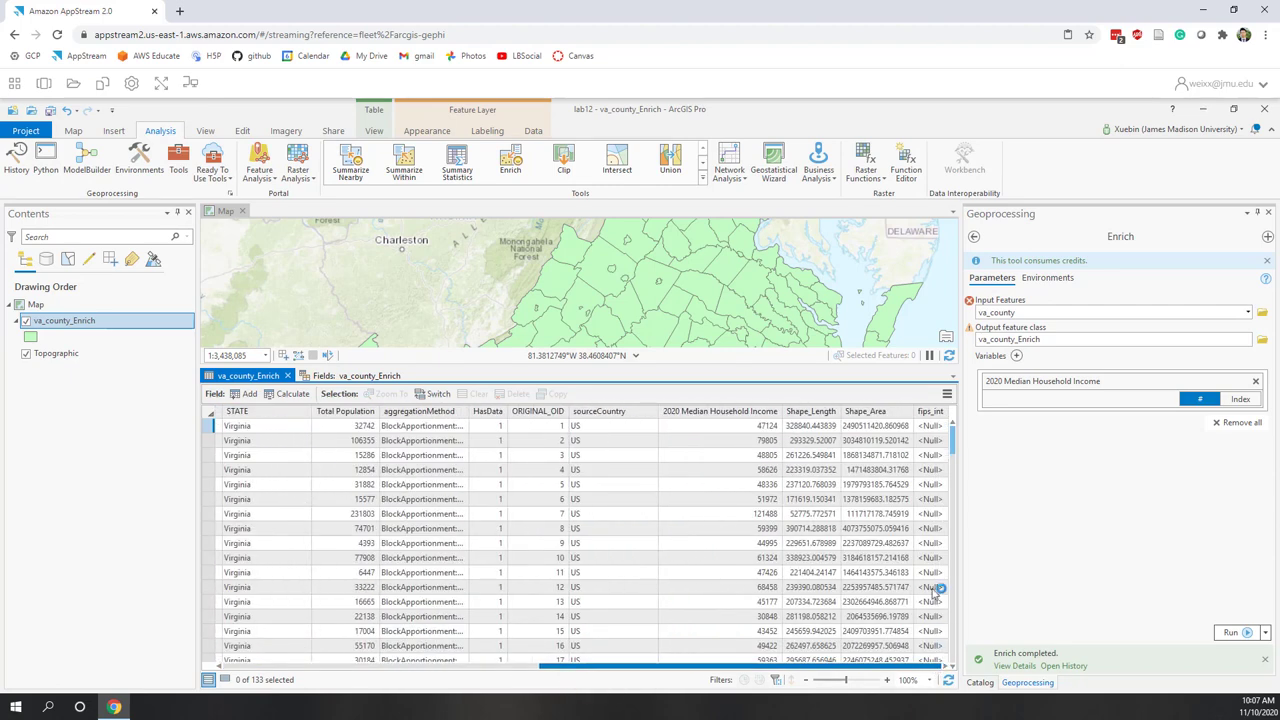
click(926, 414)
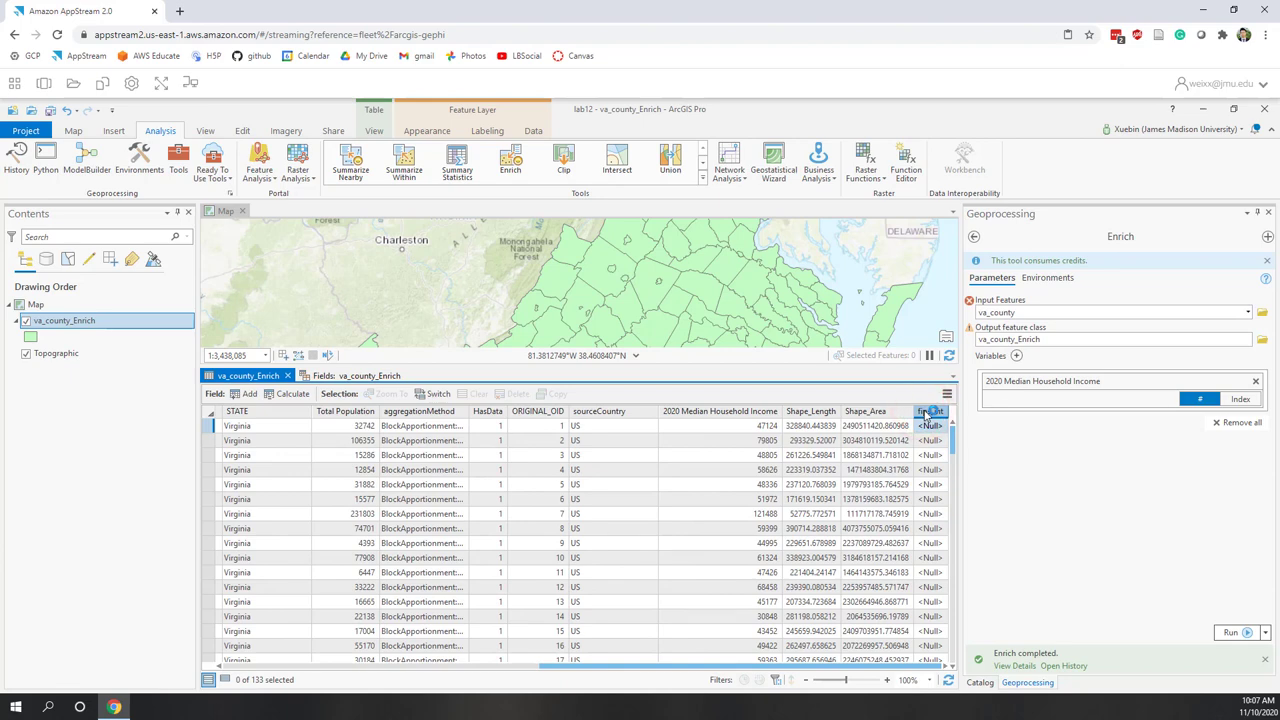
right_click(930, 413)
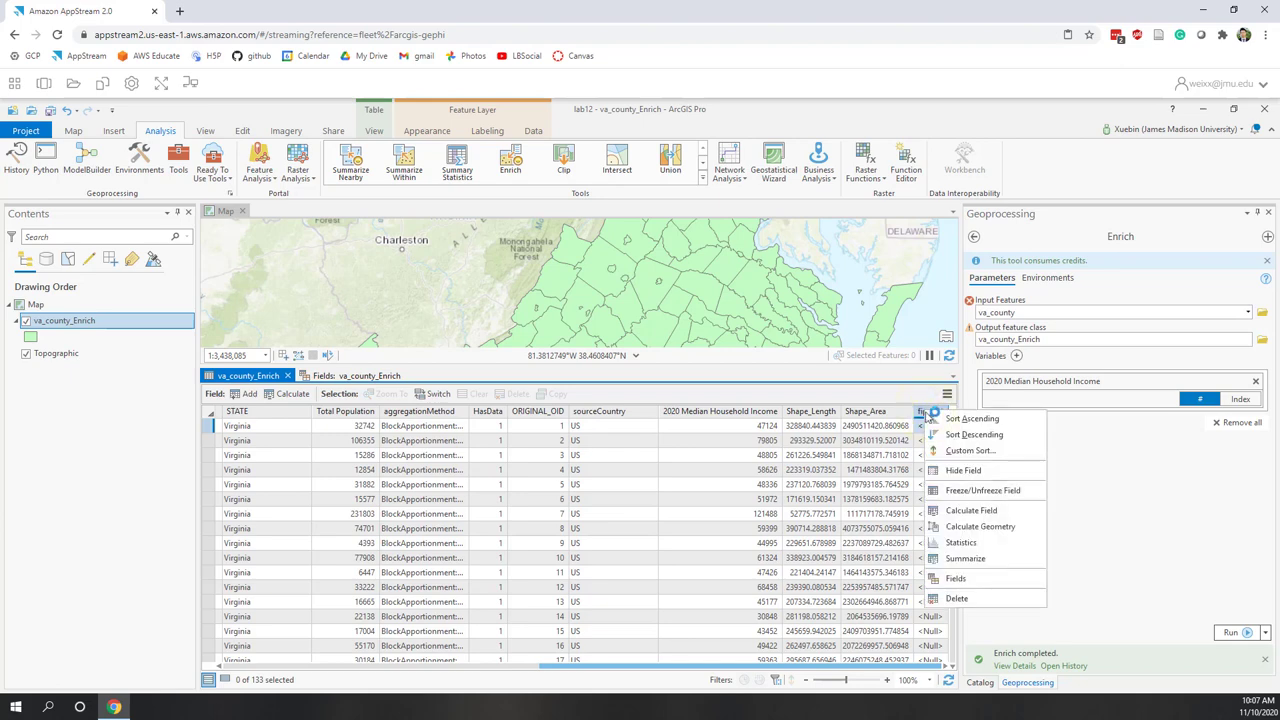
click(966, 512)
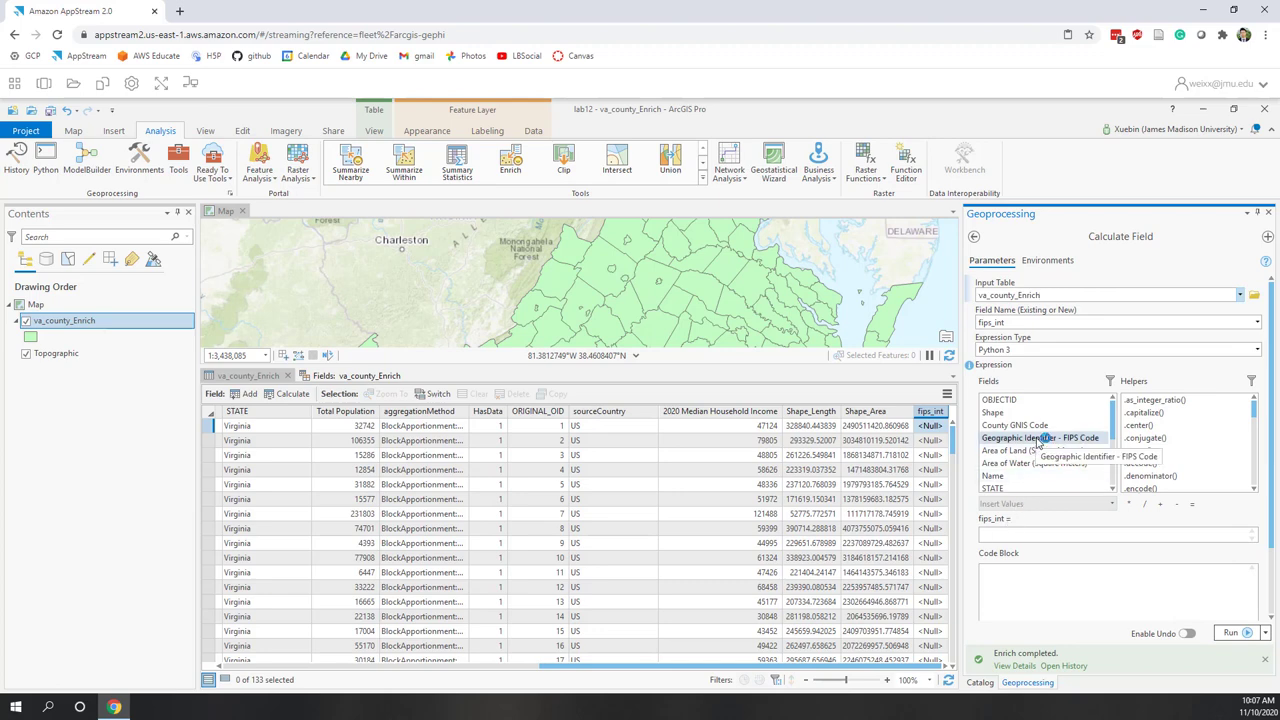
double_click(1040, 440)
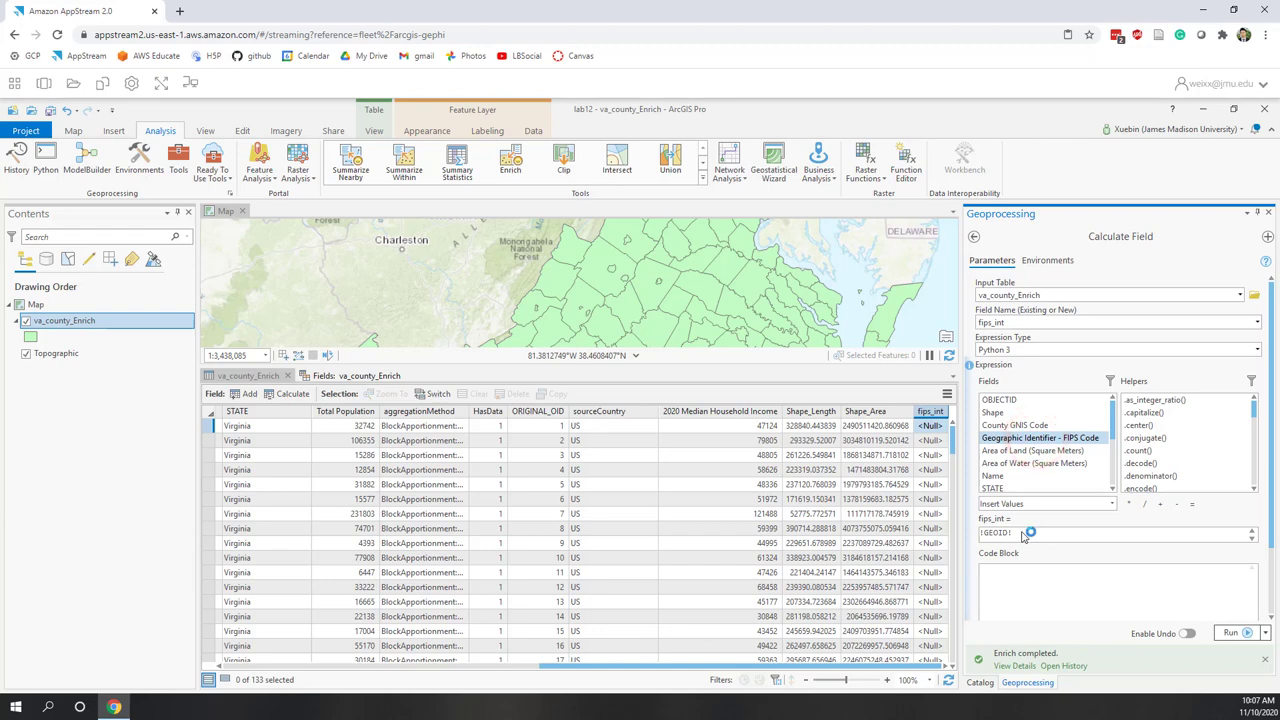
click(1232, 634)
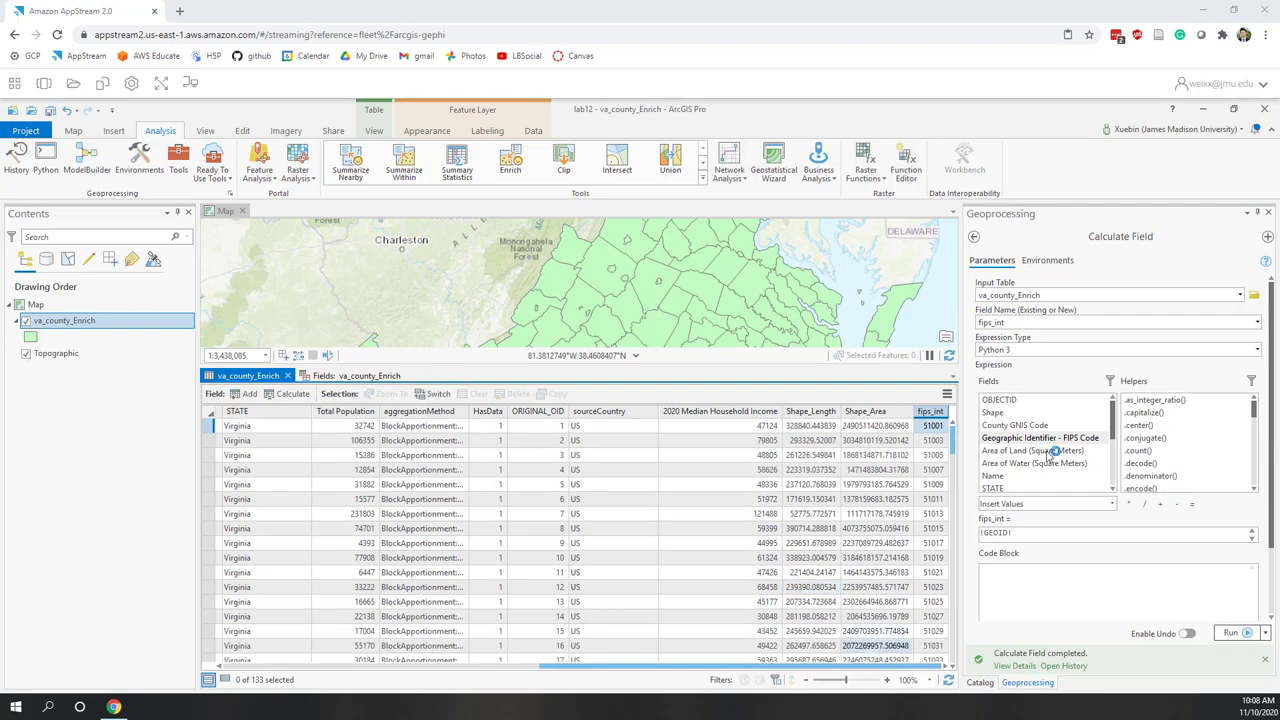
mouse_move(929, 417)
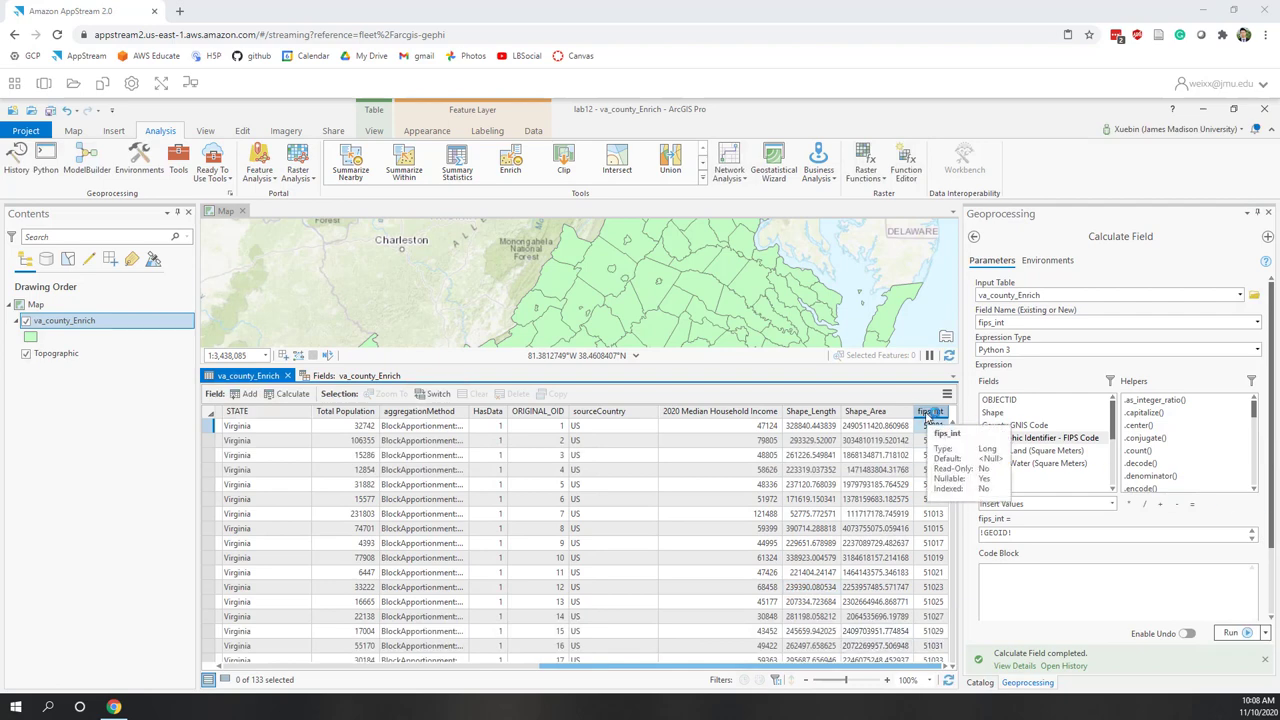
- Close the va_county_Enrich attribute table and Fields view, returning to the Virginia counties map
click(929, 413)
click(452, 662)
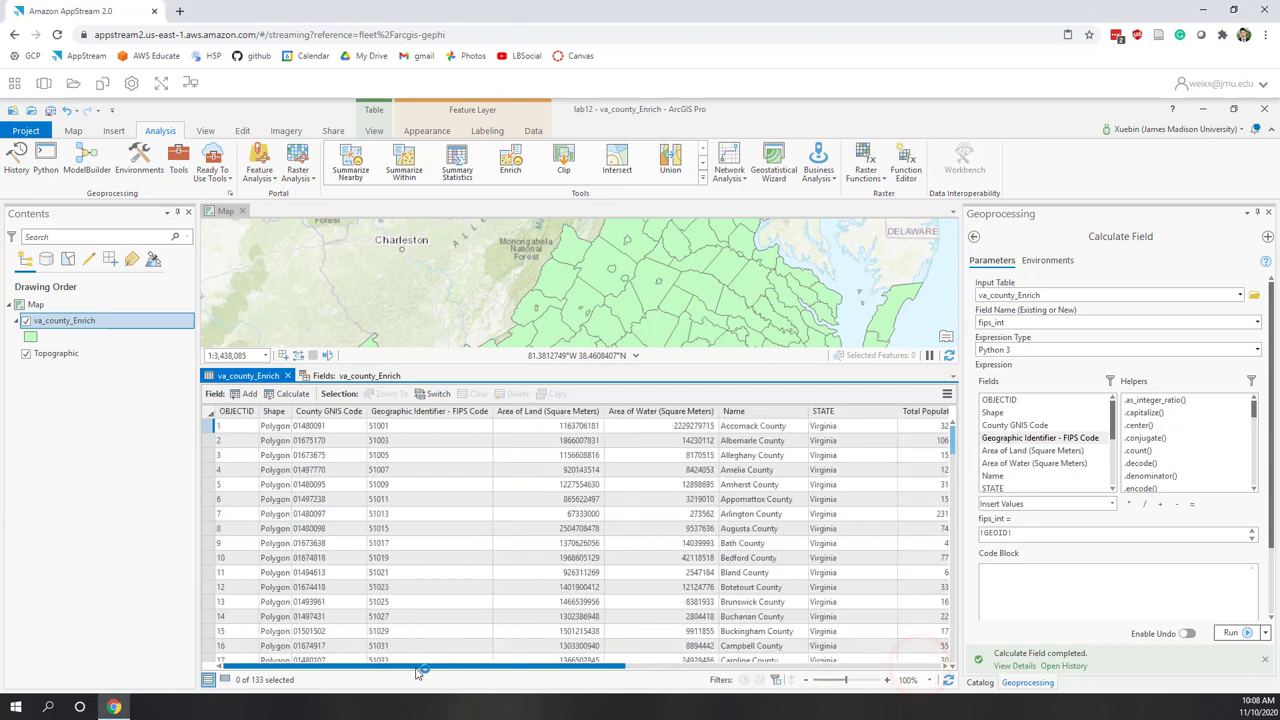
click(287, 376)
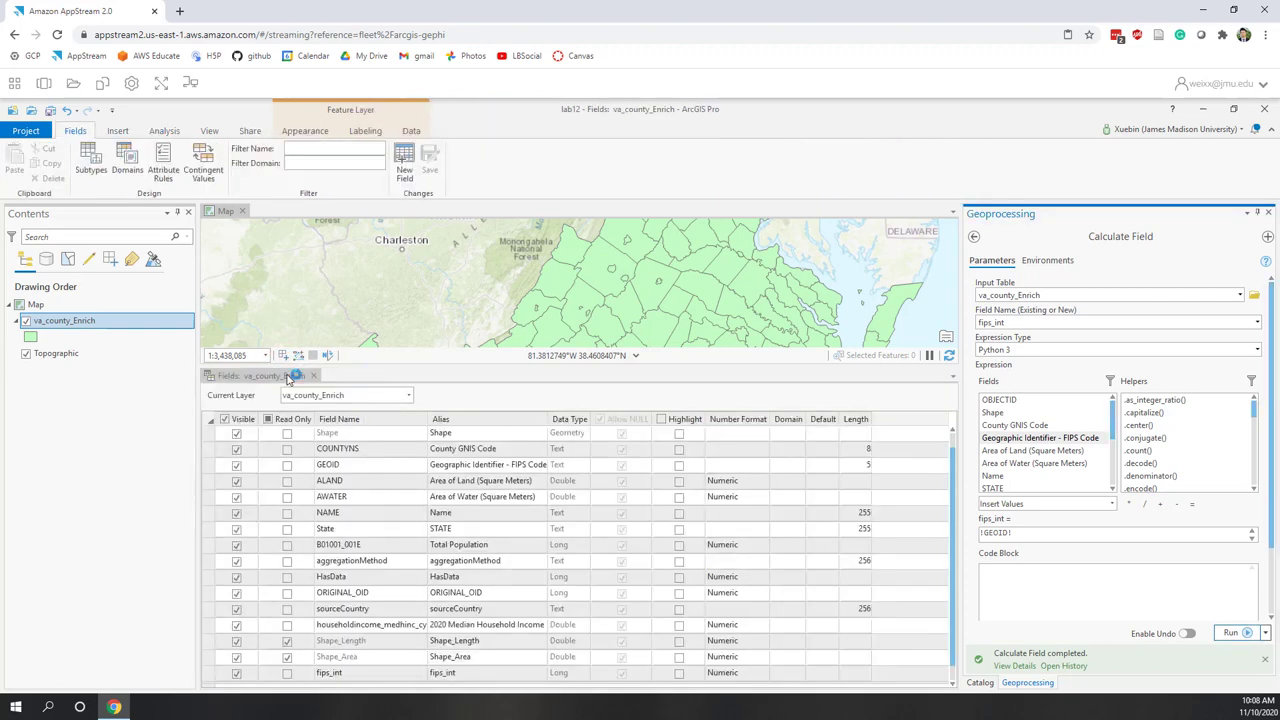
click(316, 376)
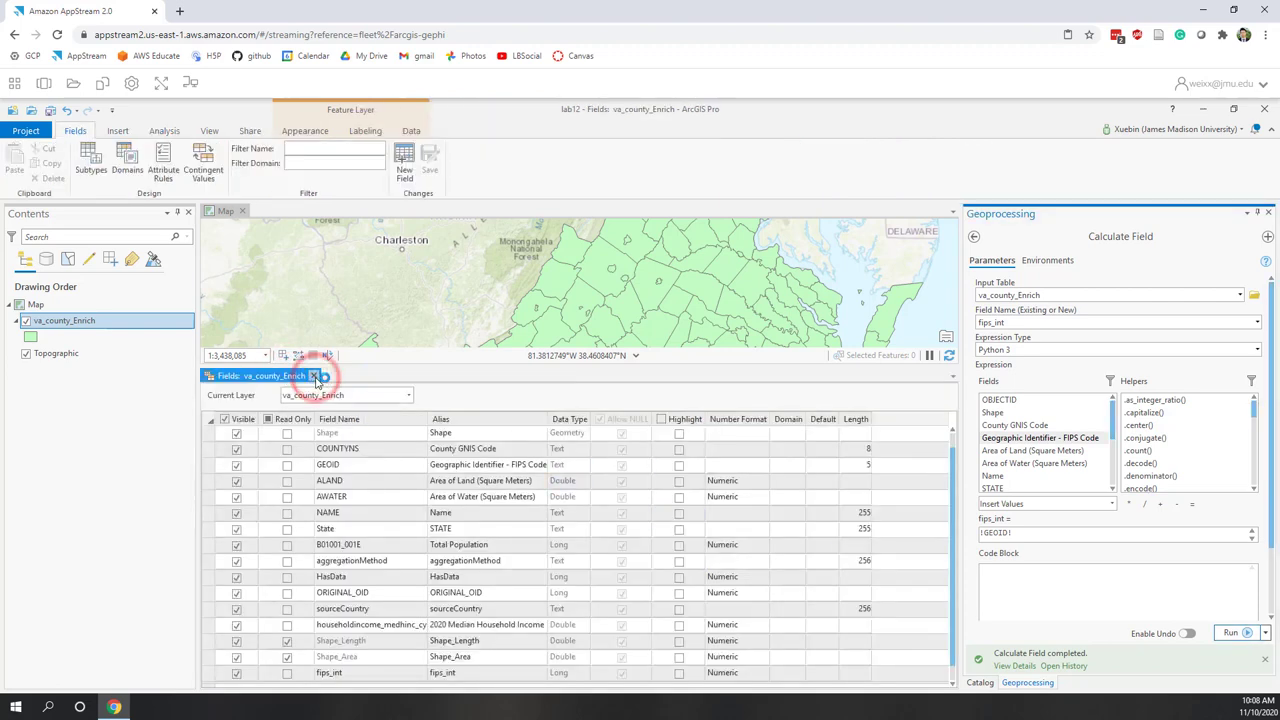
- In the Catalog pane, search All Portal for 'covid19 county geog215 fall2020'
click(979, 682)
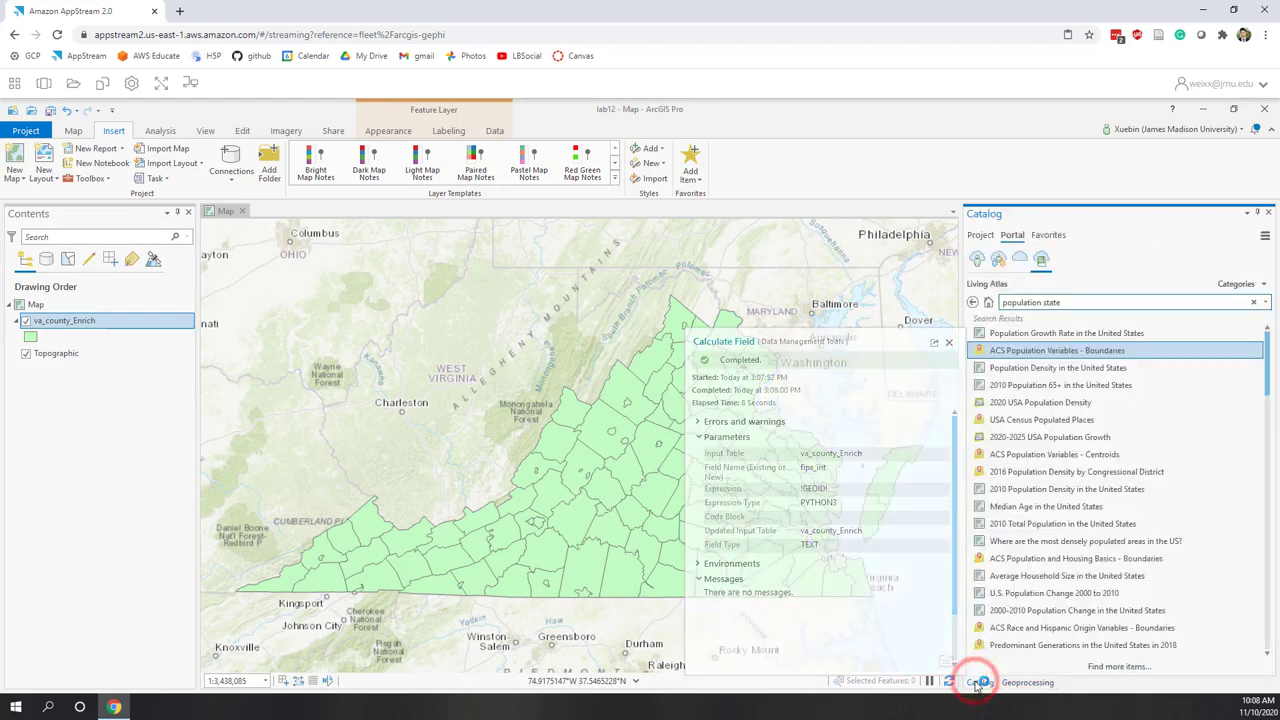
click(1020, 264)
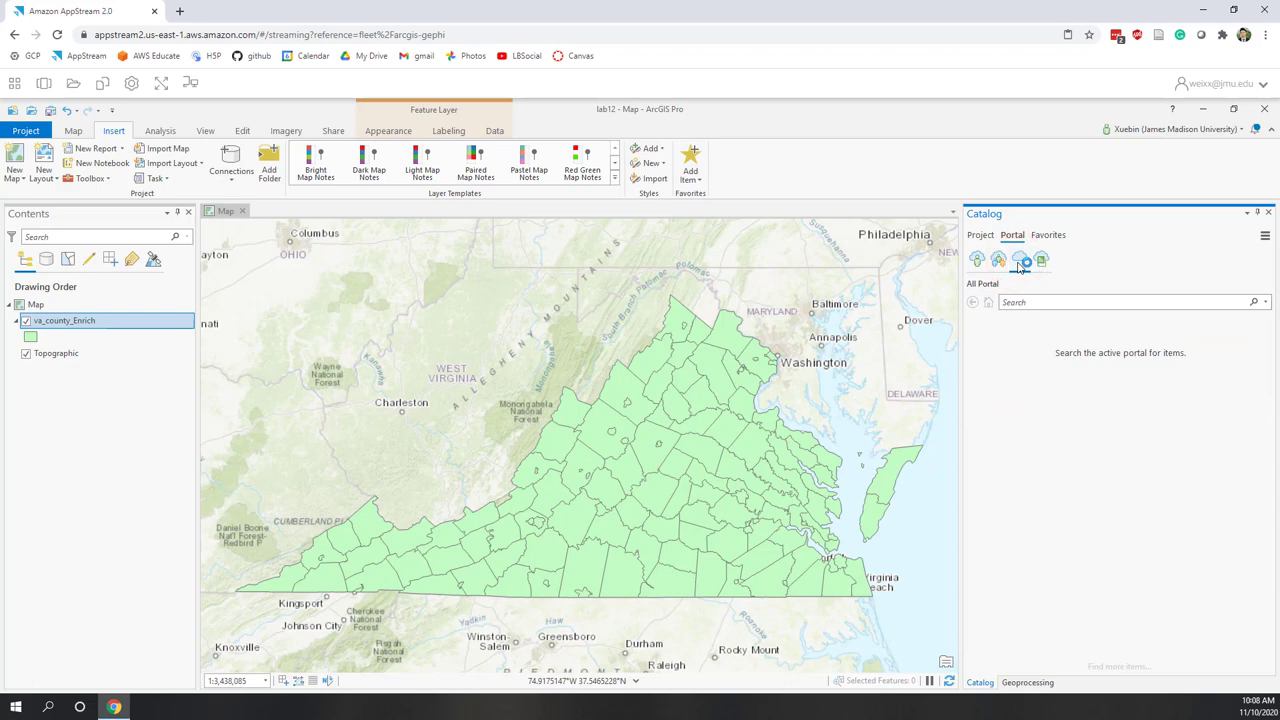
click(1036, 302)
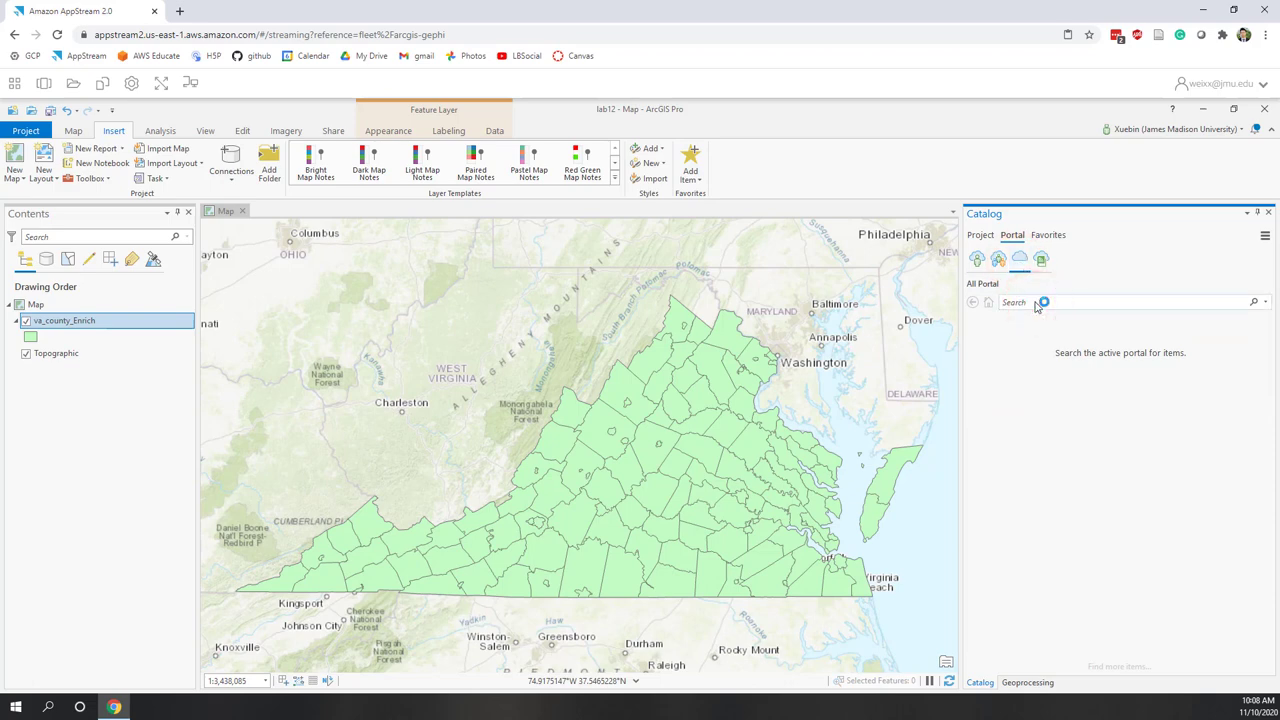
text(covid19)
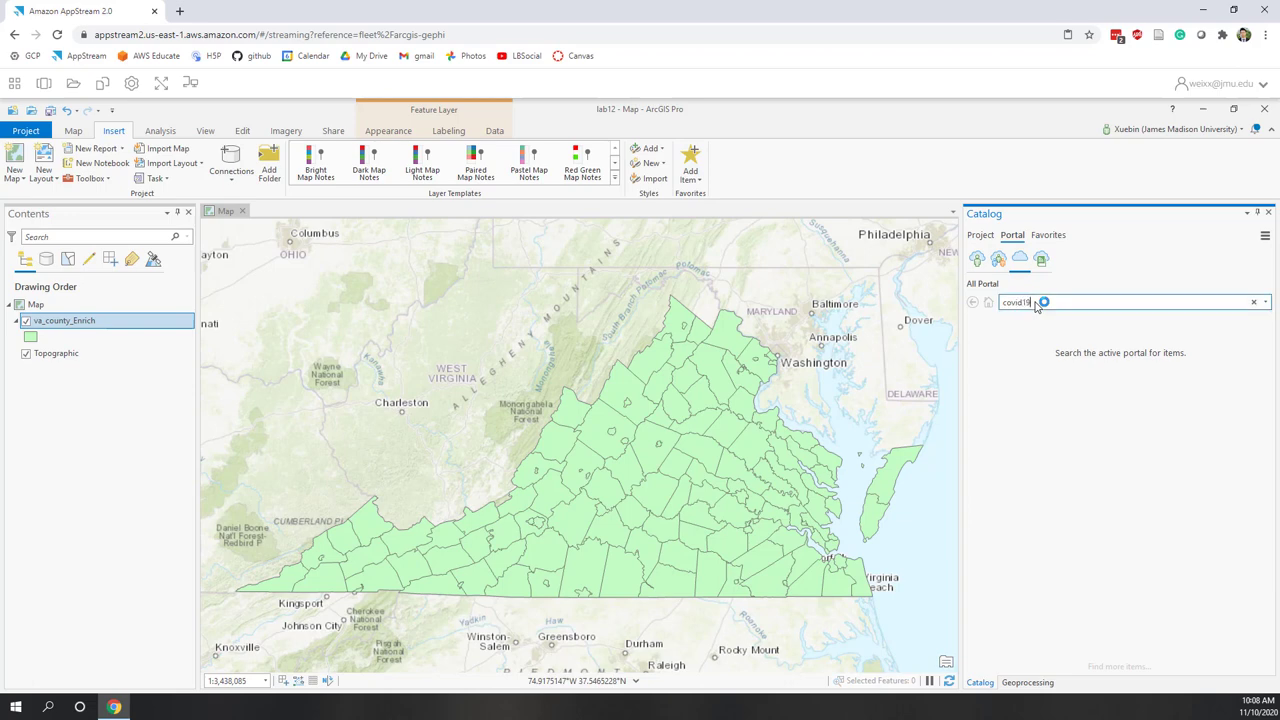
text( county geog215 fall2020)
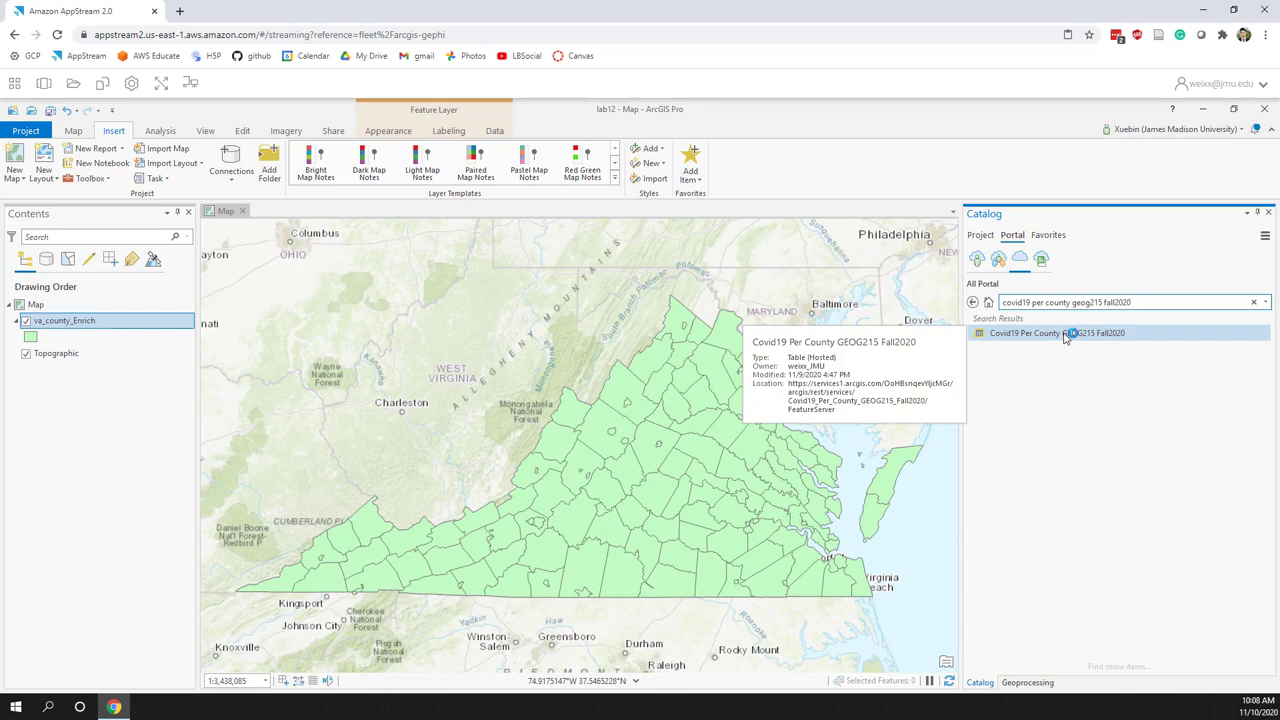
- Add the Covid19 Per County GEOG215 Fall2020 result and browse its standalone table's 573,700 records
click(1066, 335)
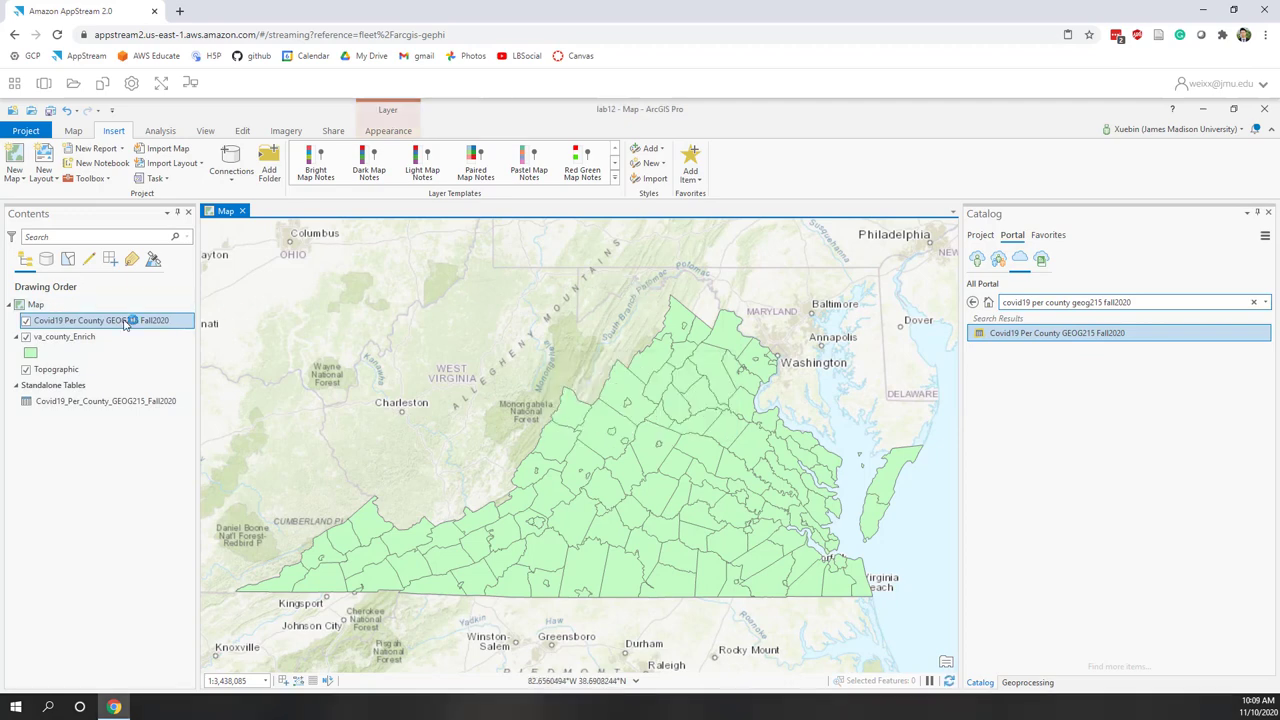
click(107, 401)
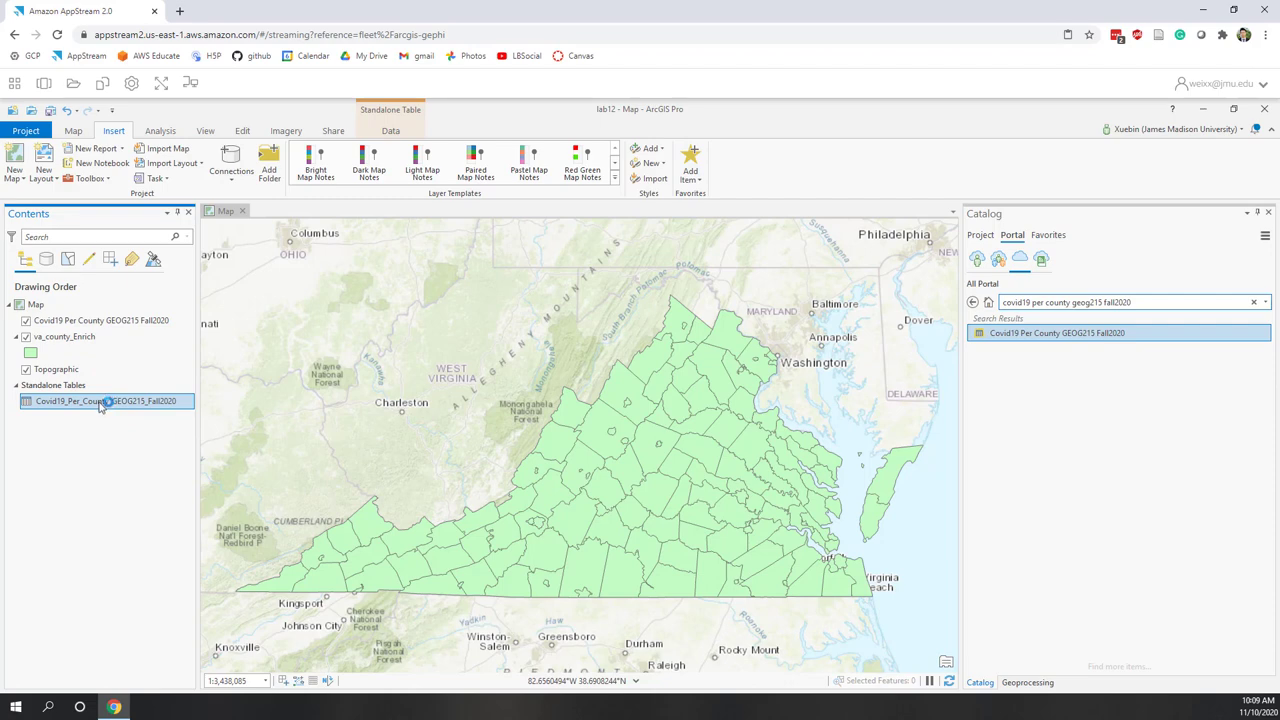
right_click(98, 402)
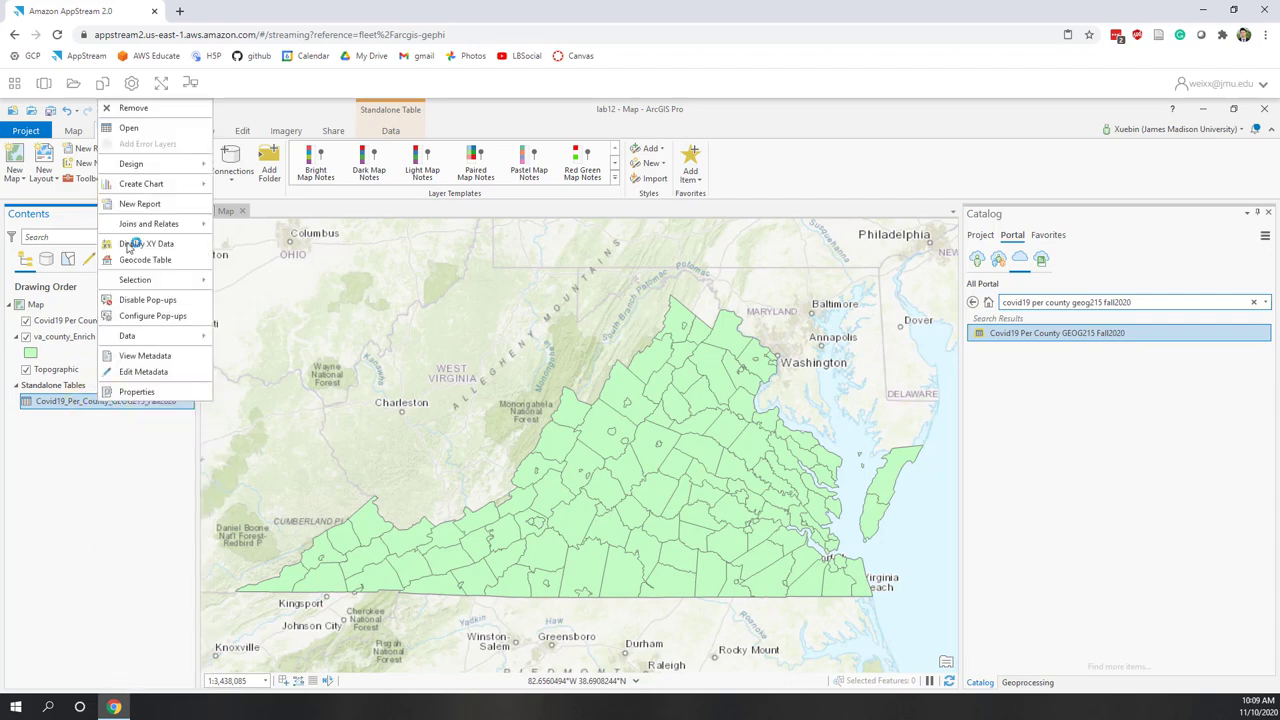
click(148, 130)
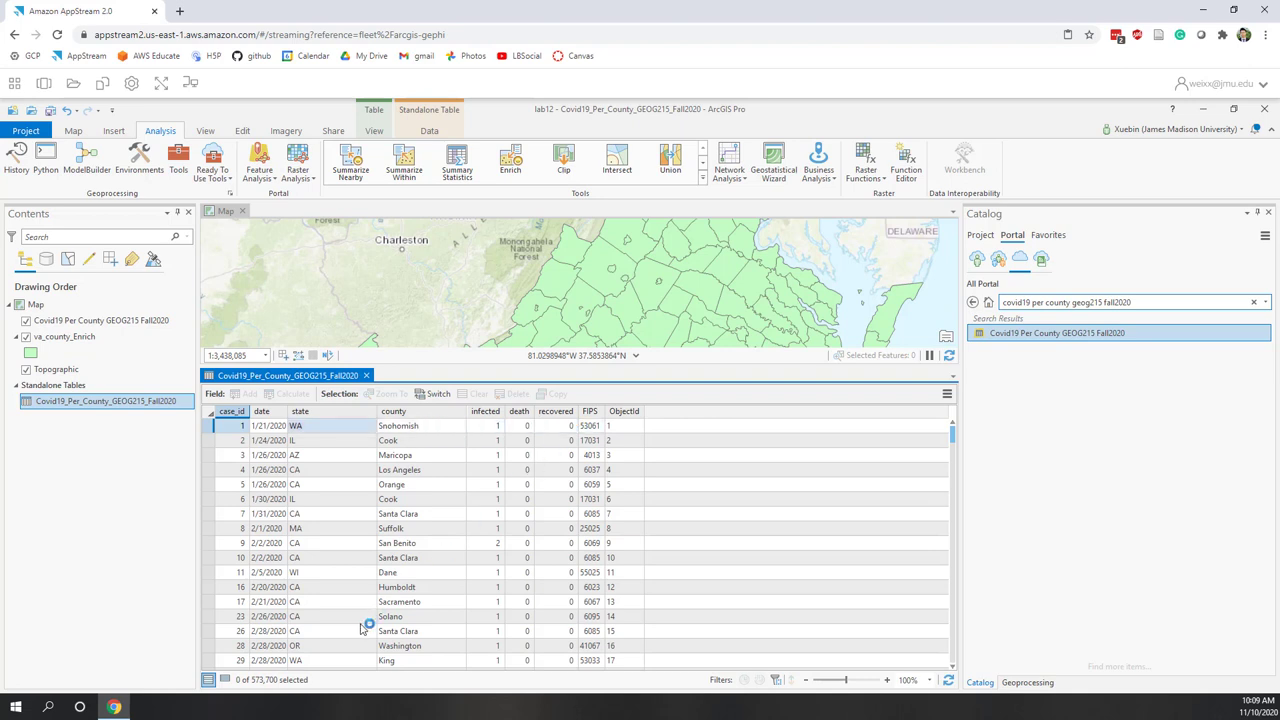
scroll(362, 628, down, 3)
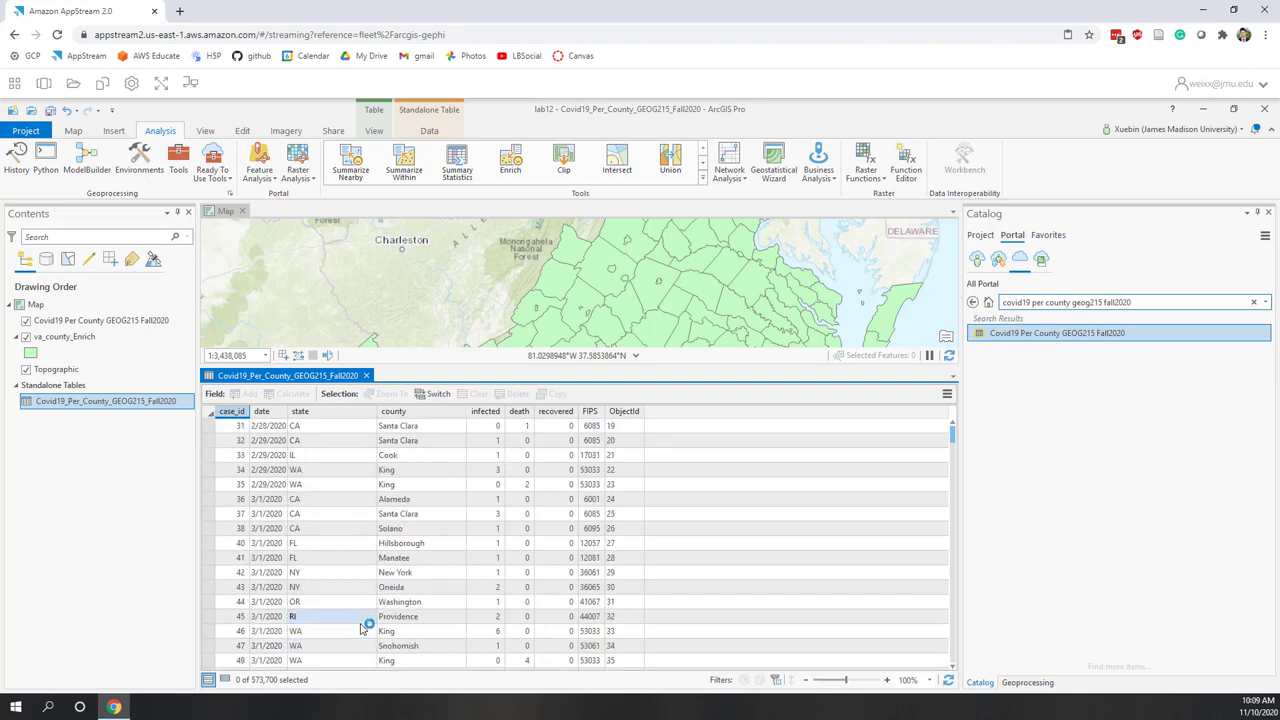
click(367, 376)
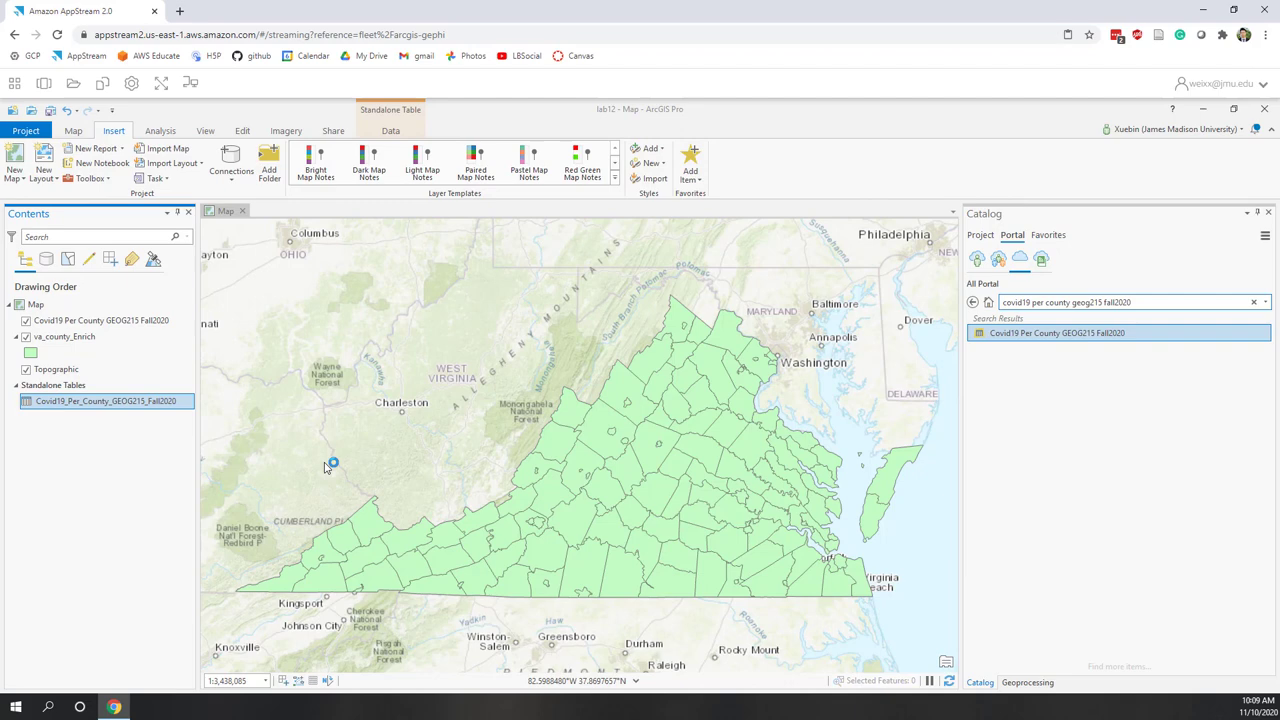
- Start an Export Table of the Covid19 table with output name covid_va in lab12.gdb
right_click(115, 404)
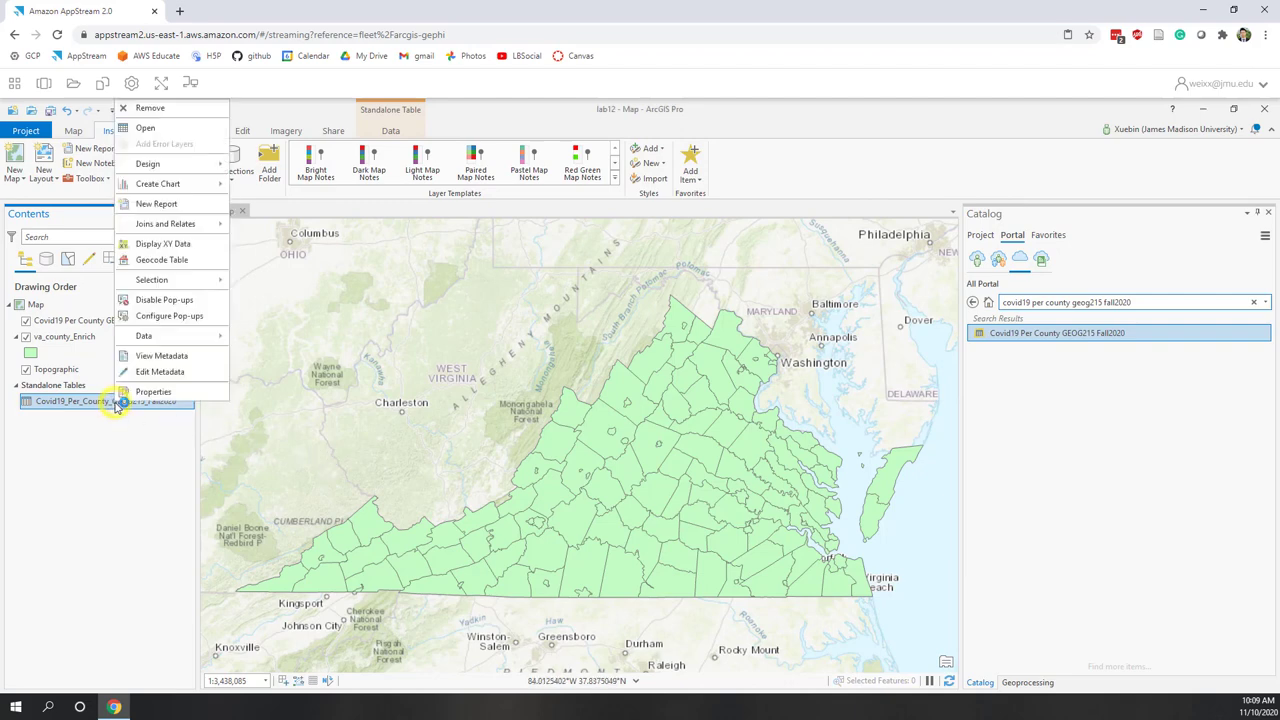
click(190, 337)
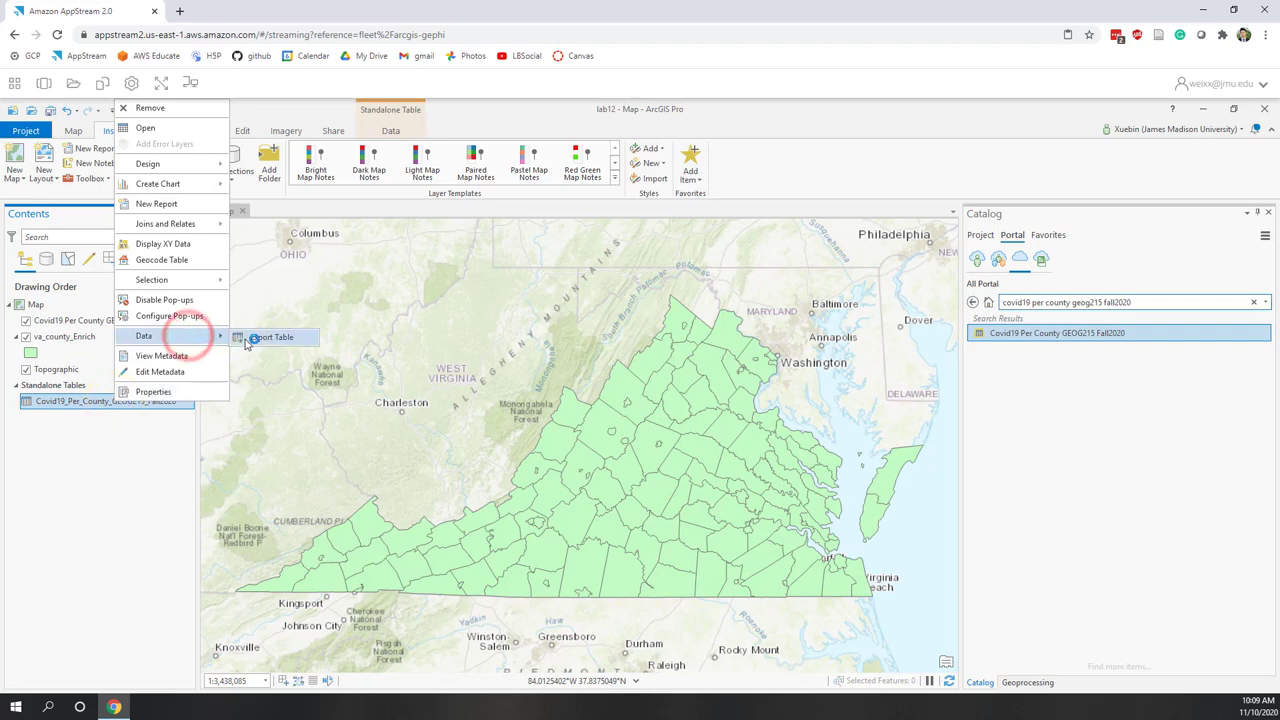
click(246, 339)
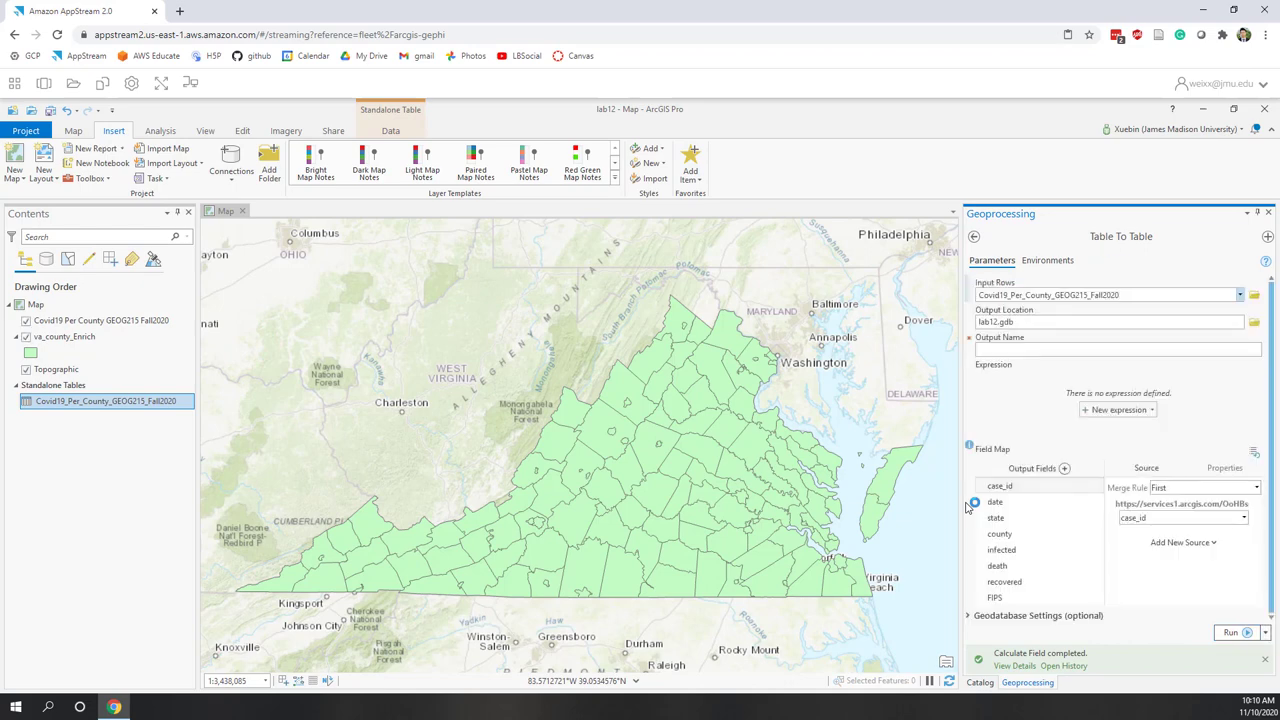
click(1031, 349)
text(covid_va)
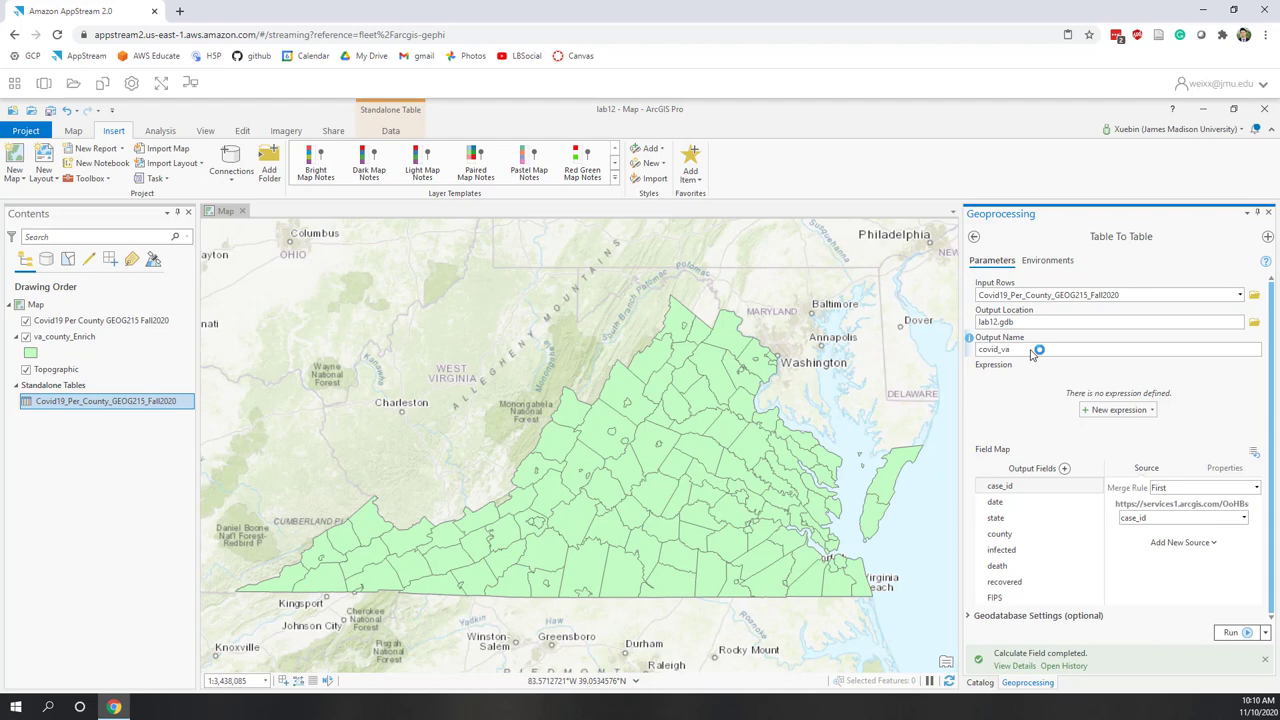
- Filter the export to state is equal to VA and run it
click(1120, 412)
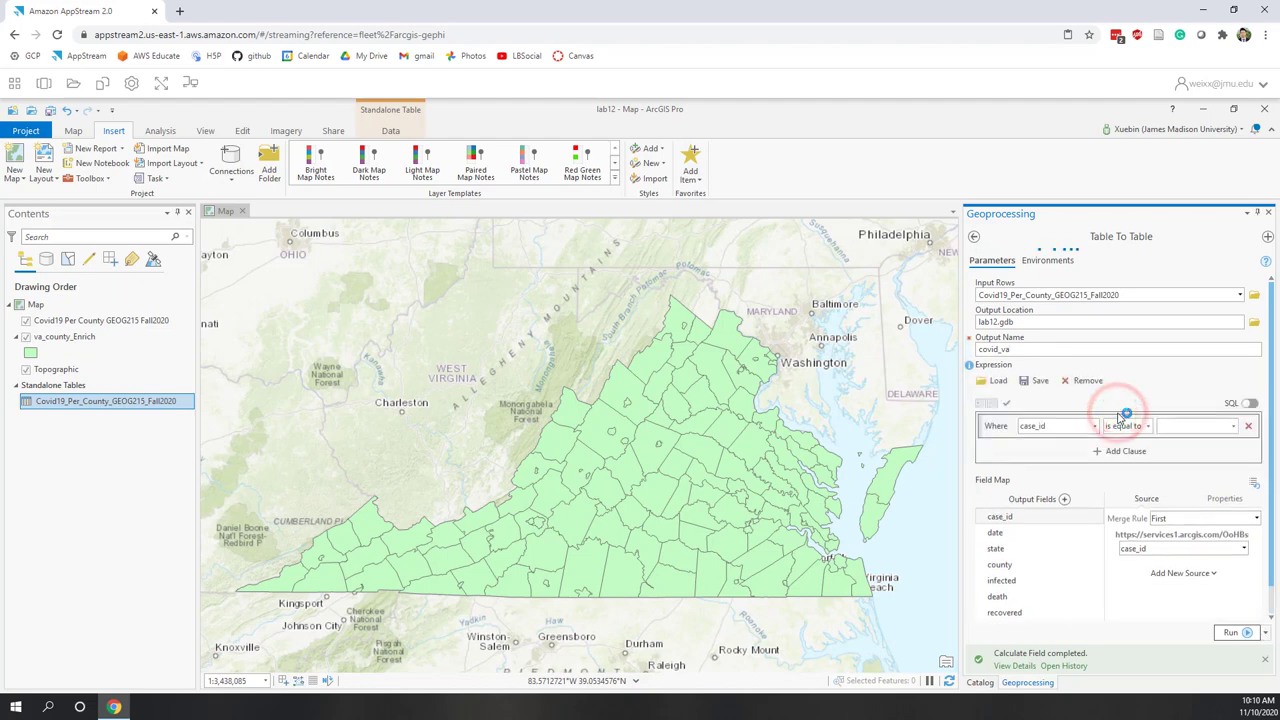
click(1095, 427)
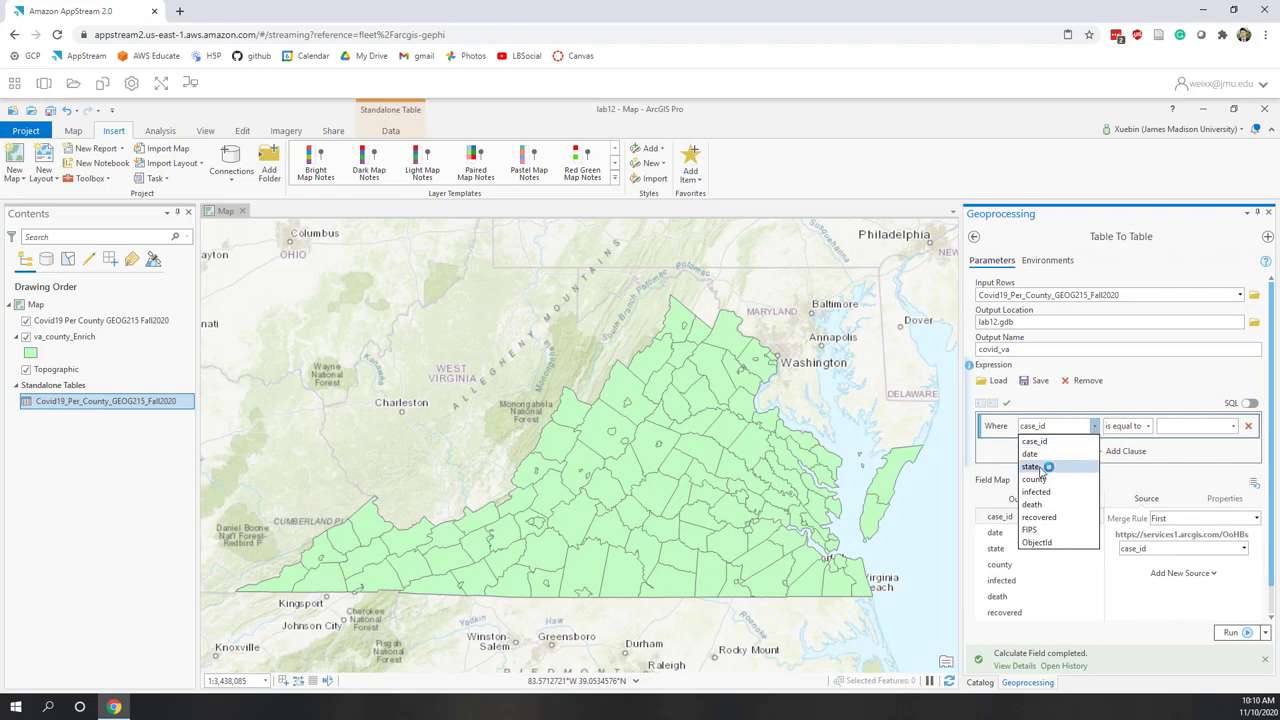
click(1040, 467)
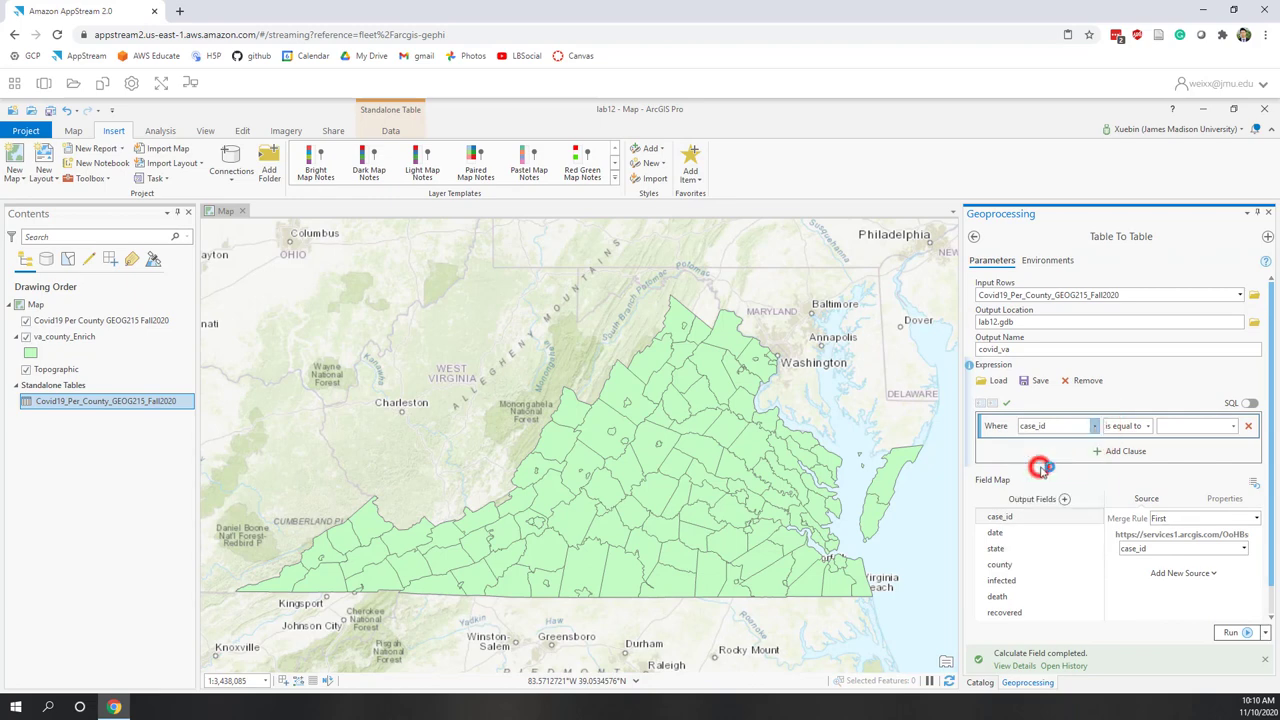
click(1203, 428)
click(1234, 426)
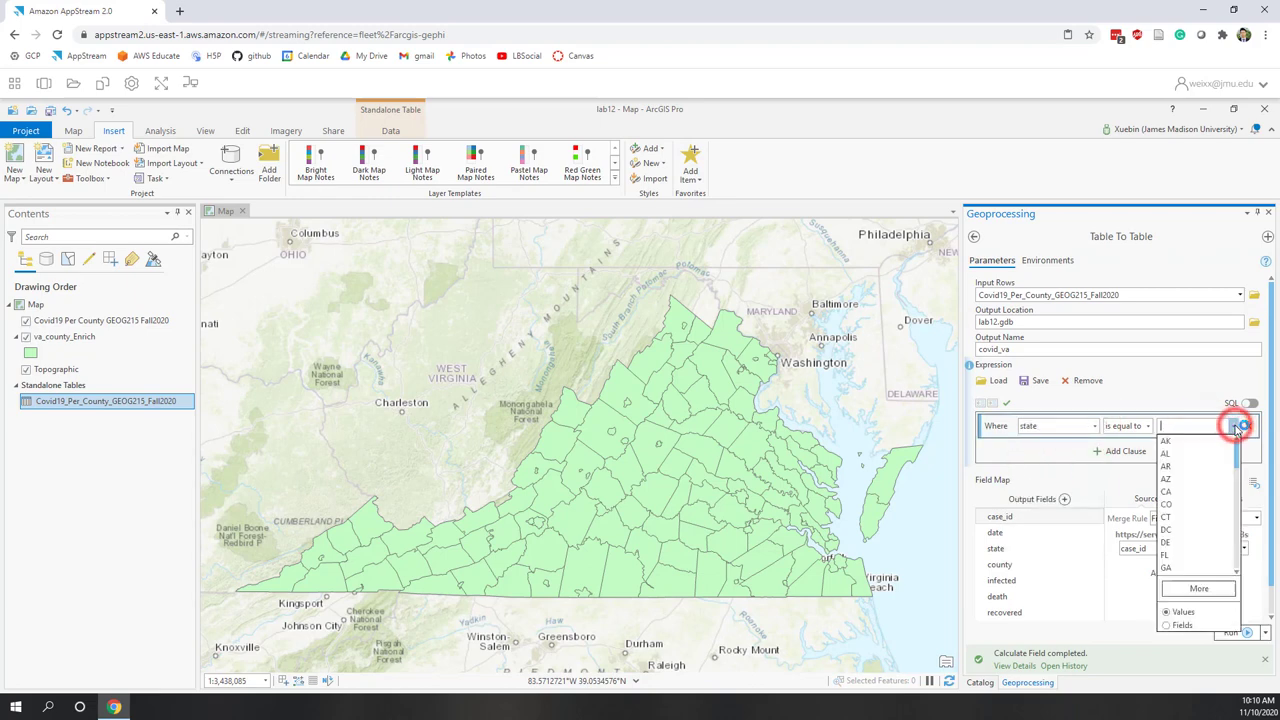
drag(1237, 455, 1238, 568)
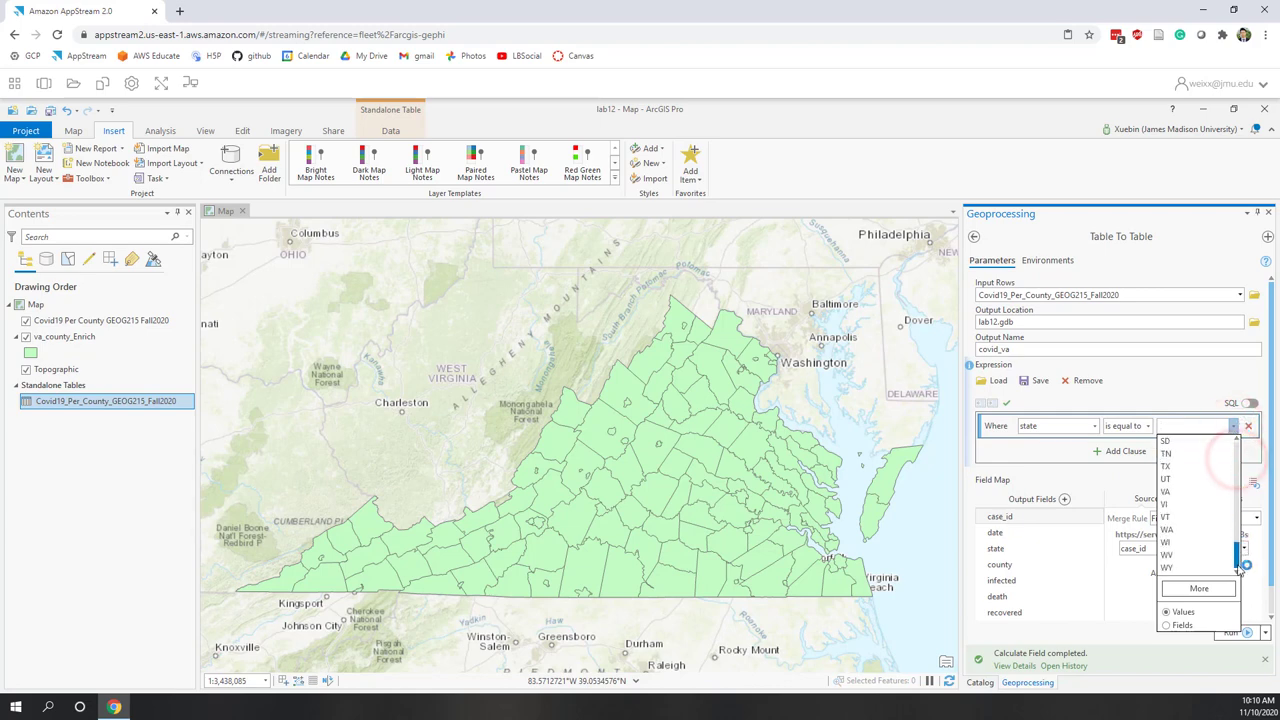
click(1166, 491)
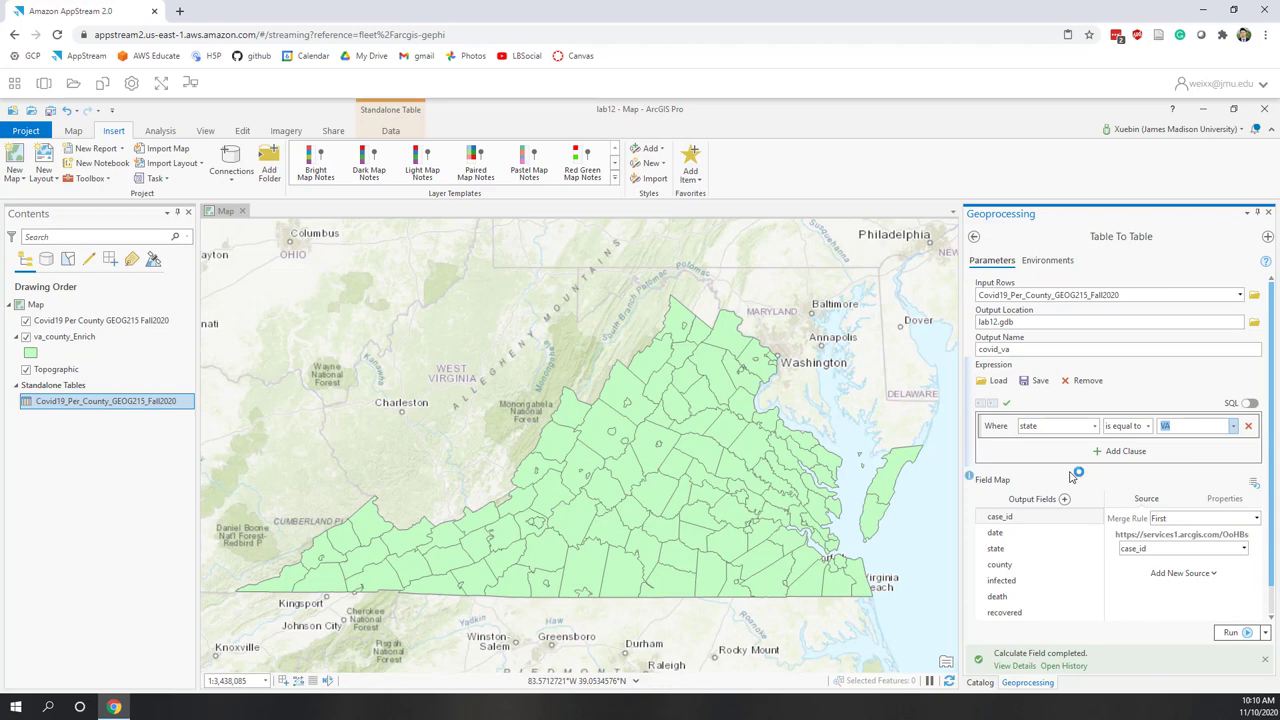
click(1179, 427)
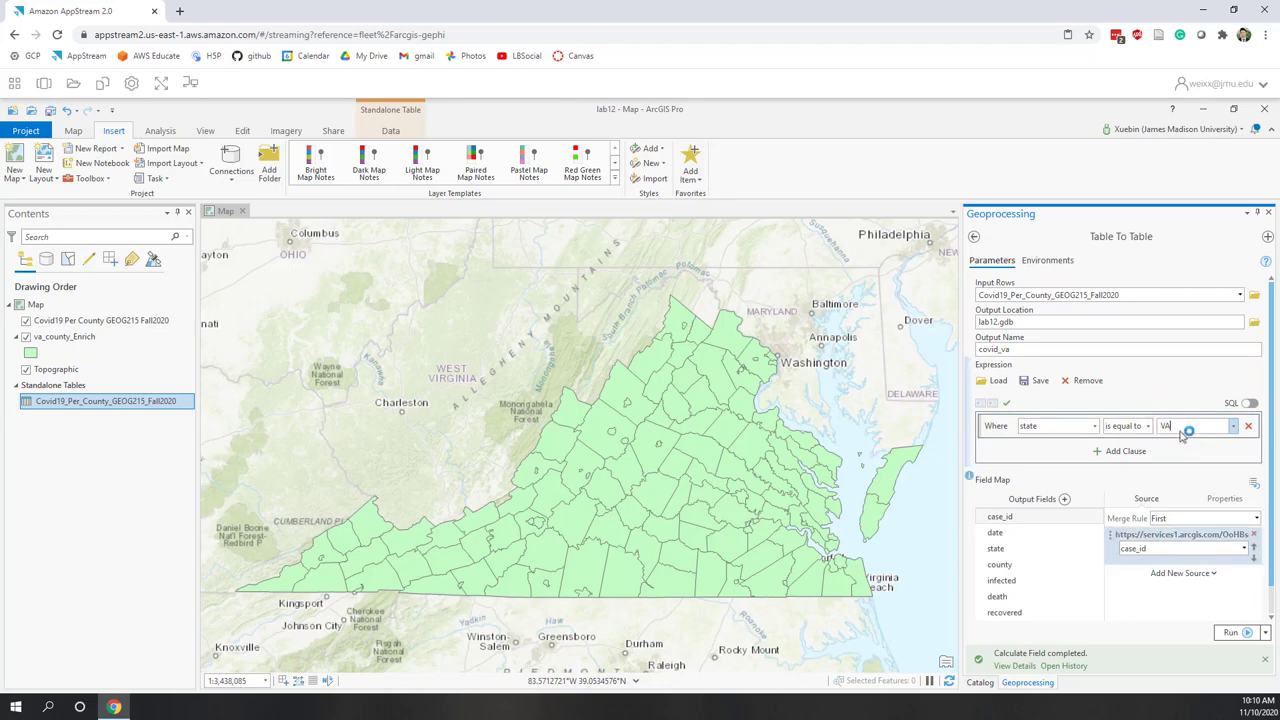
click(1233, 634)
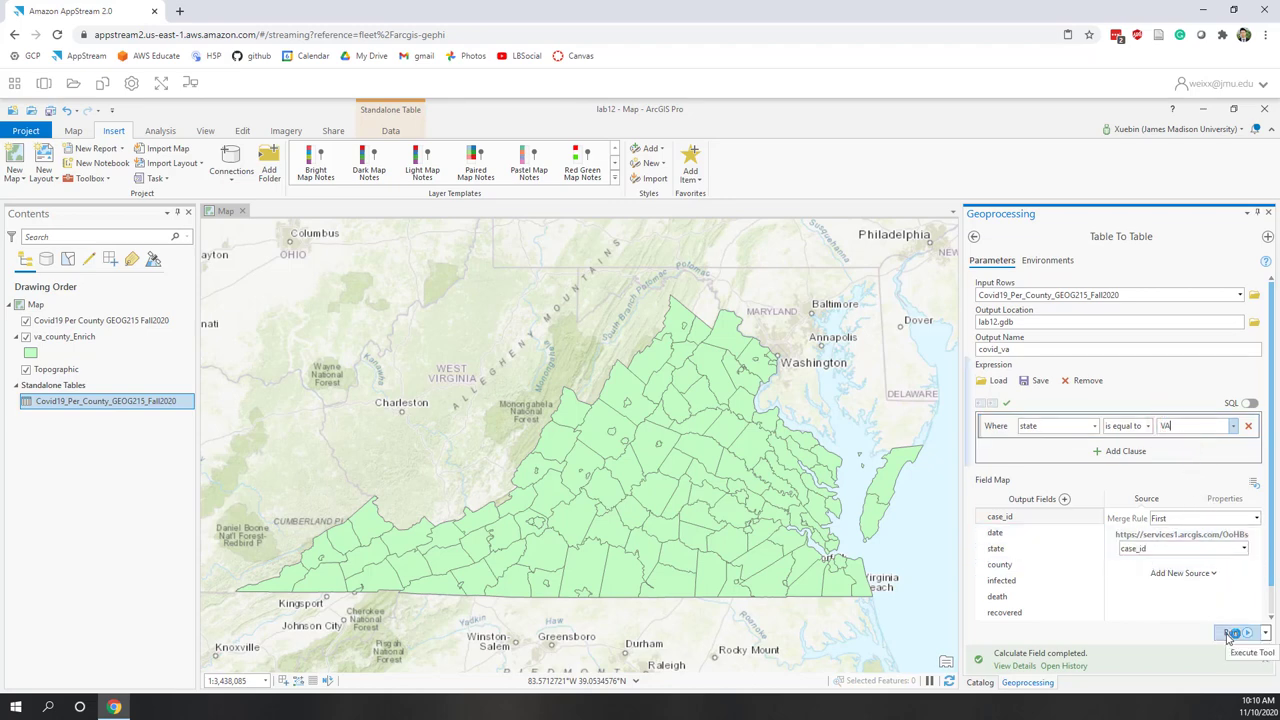
click(1229, 634)
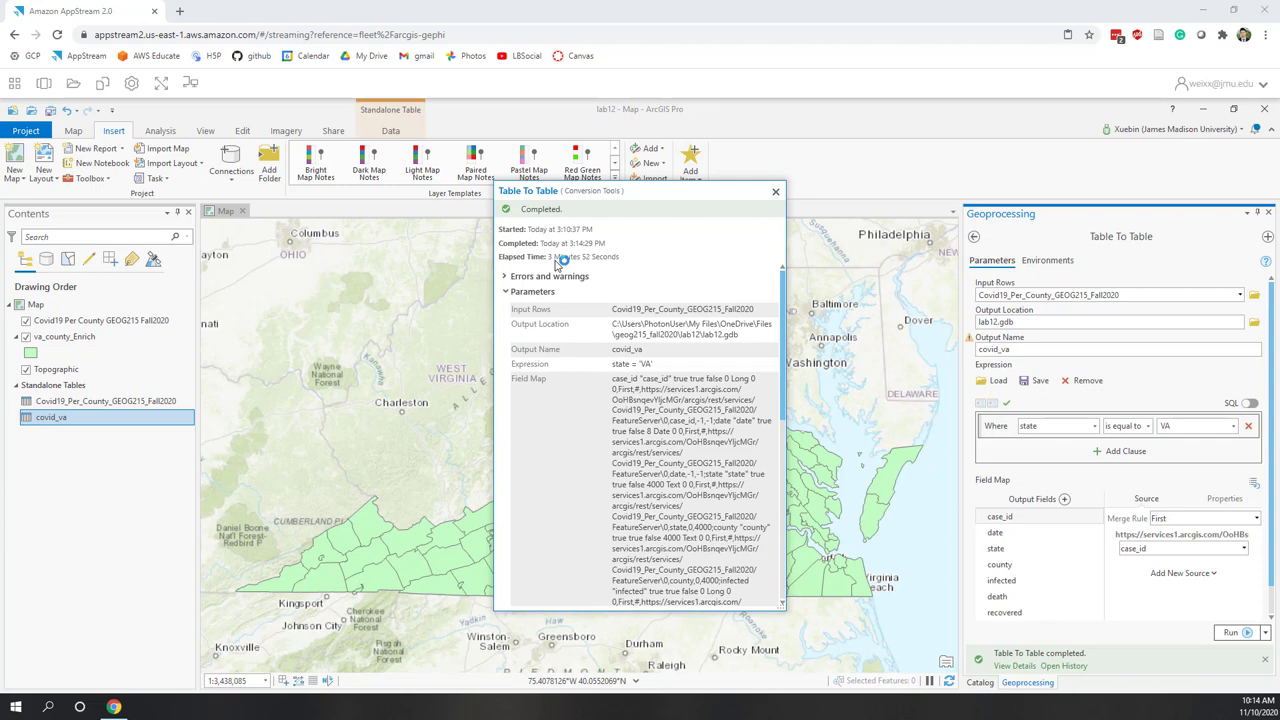
- Remove the original Covid19 Per County layer and its standalone table from the map
click(778, 192)
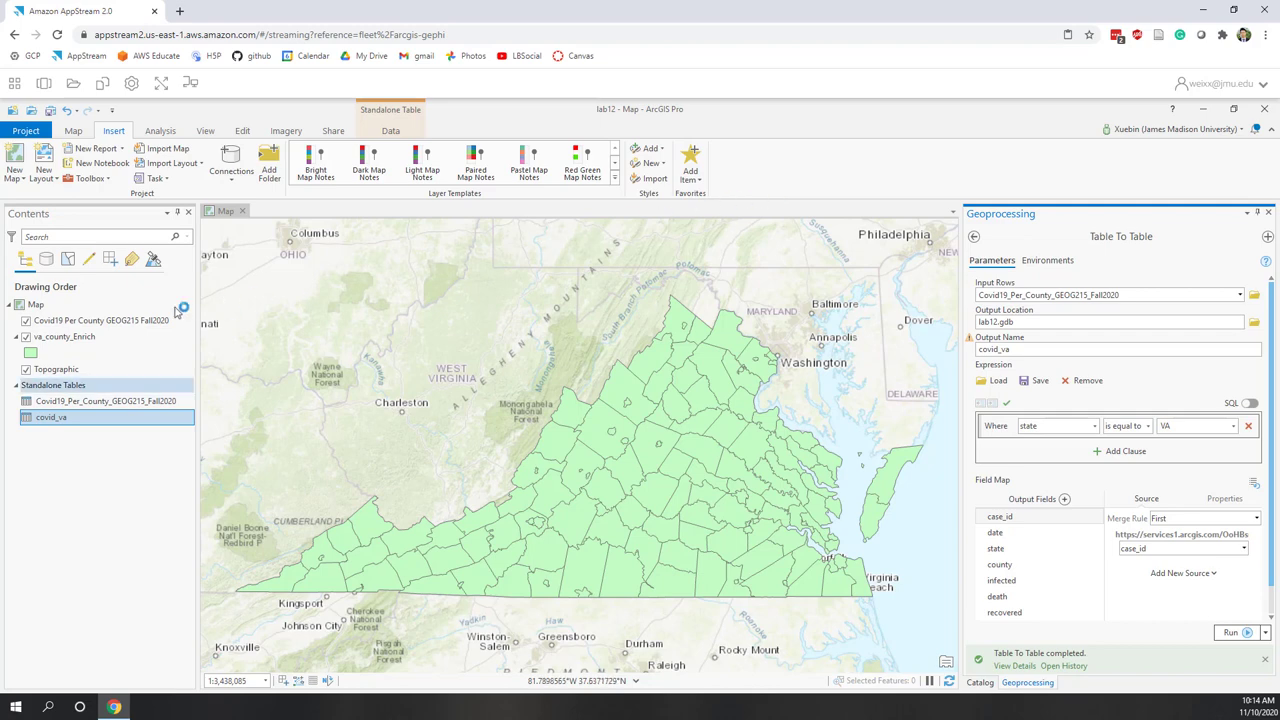
click(103, 322)
right_click(103, 322)
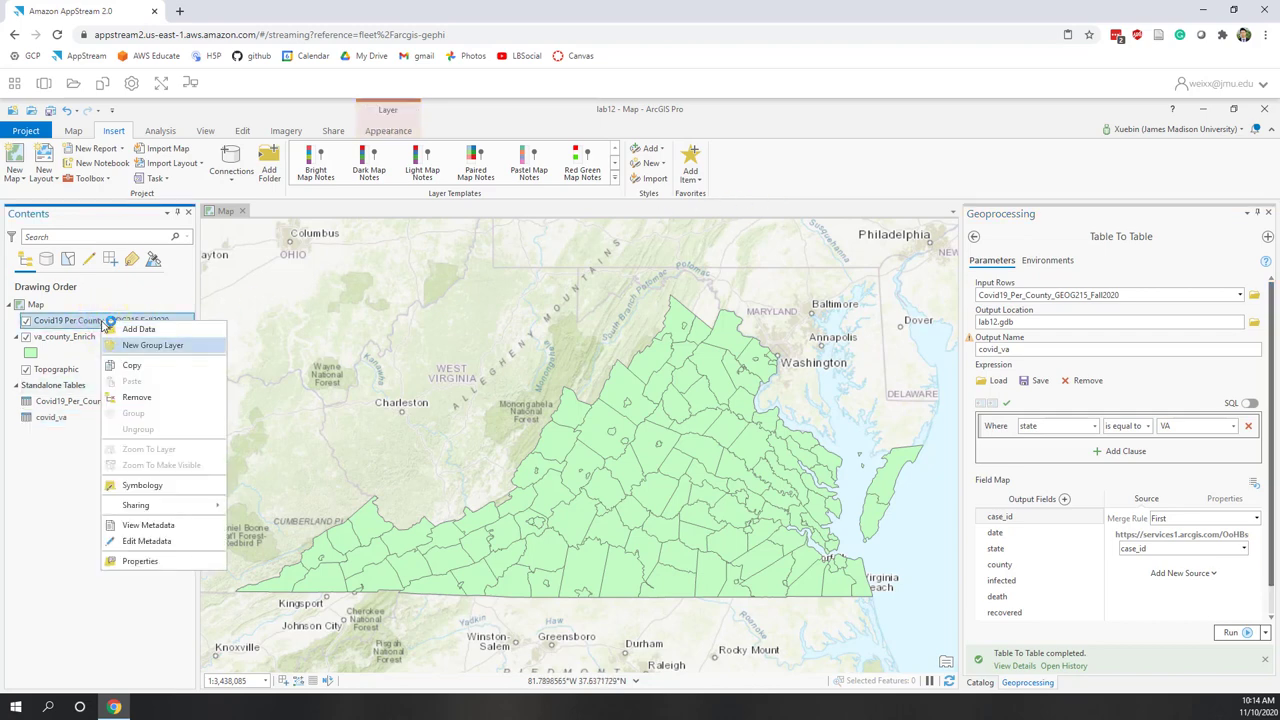
click(131, 399)
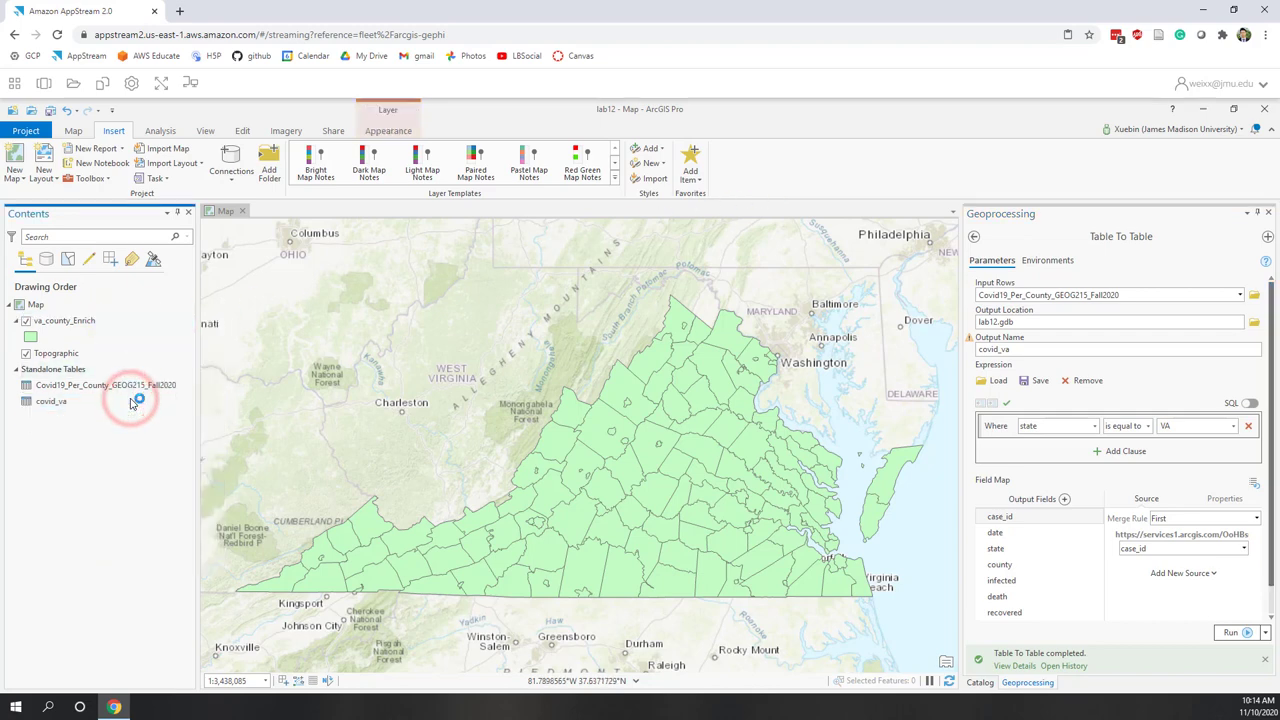
right_click(117, 389)
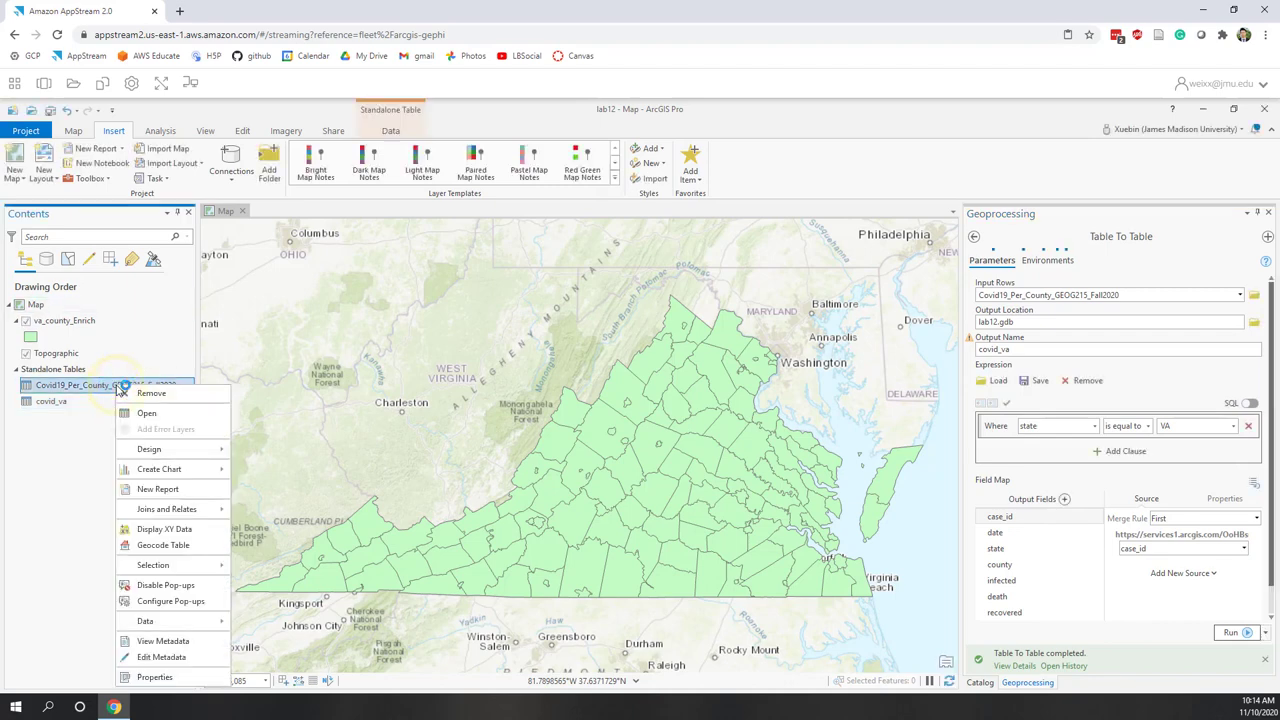
click(147, 395)
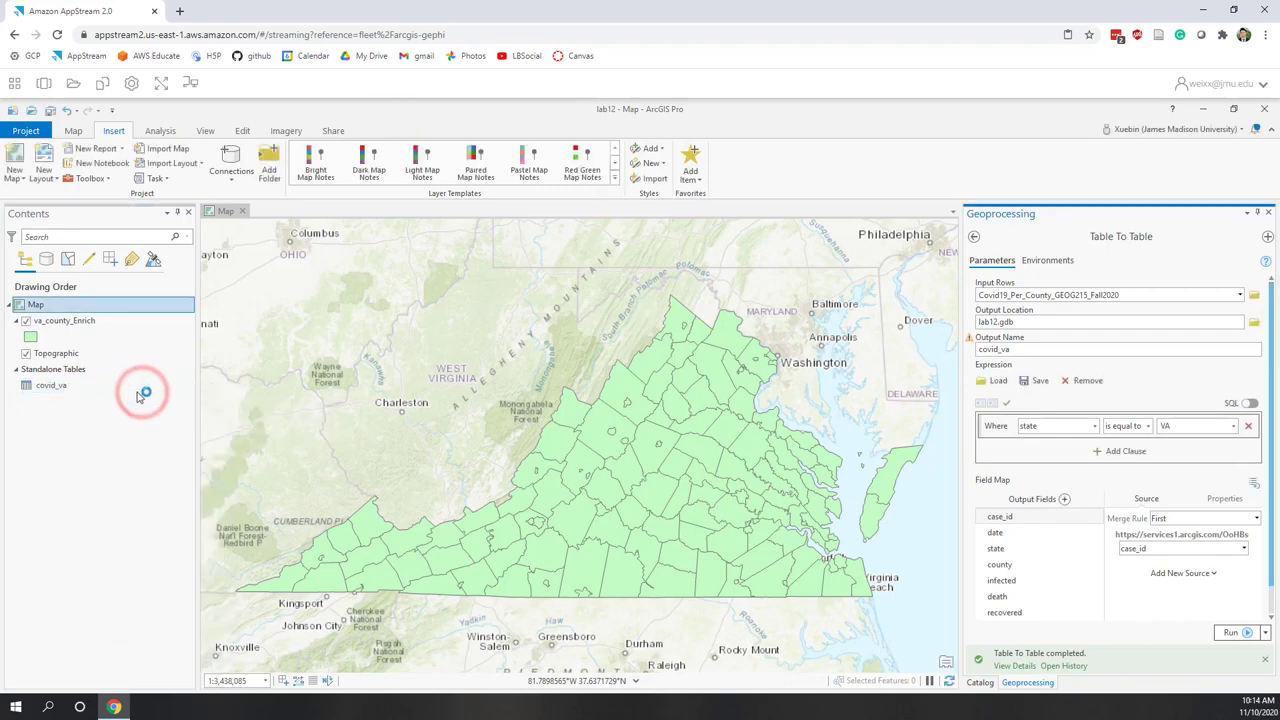
right_click(70, 385)
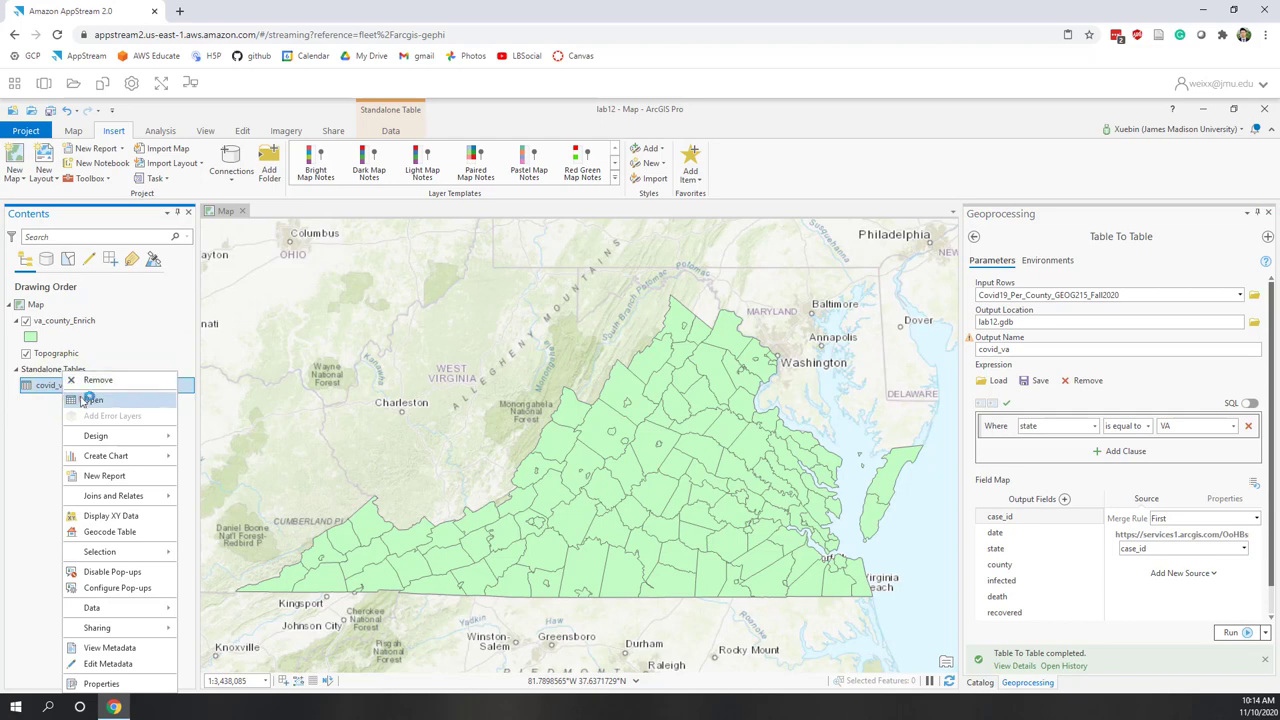
- Open the covid_va table and scroll through its 21,202 Virginia daily case records
click(83, 398)
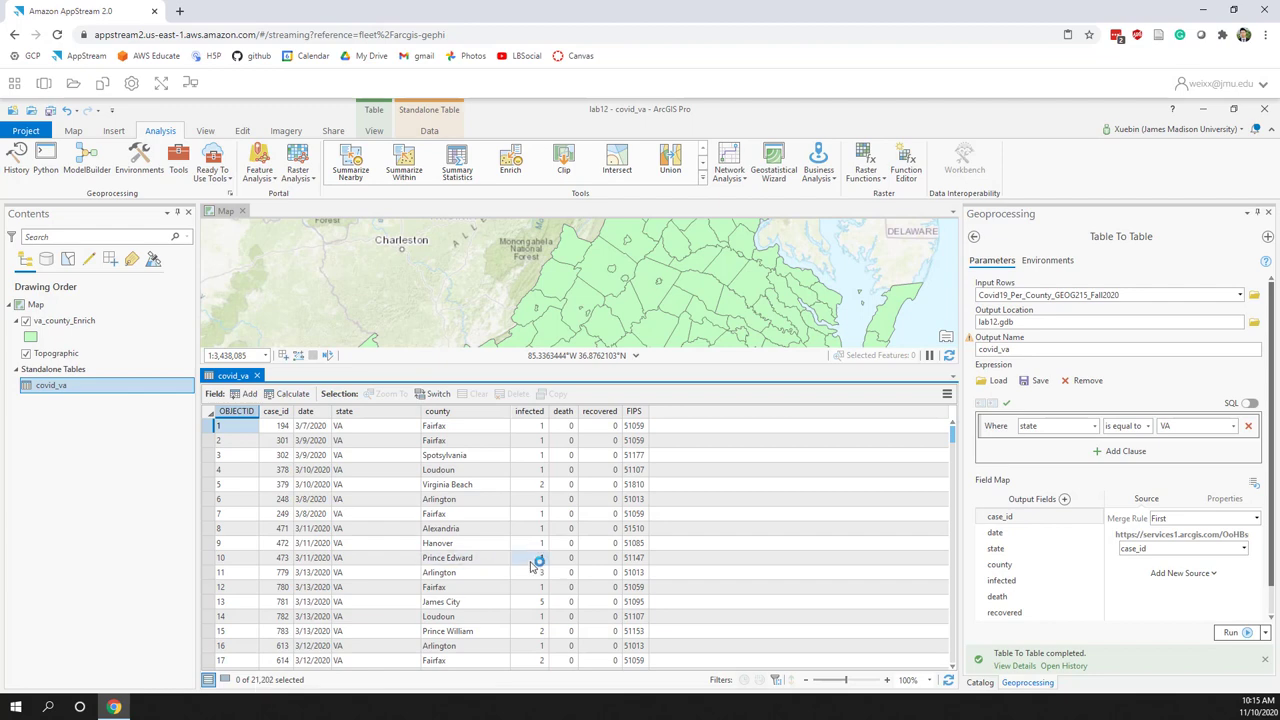
scroll(428, 605, down, 13)
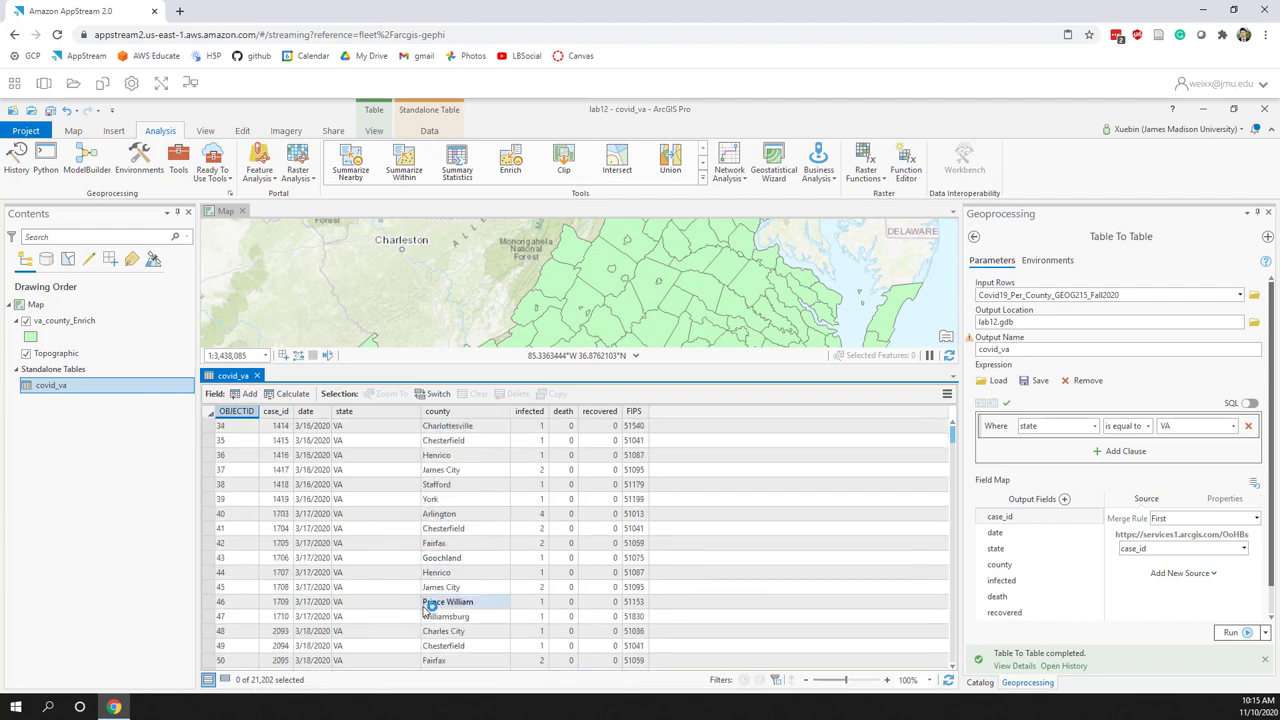
scroll(428, 605, down, 5)
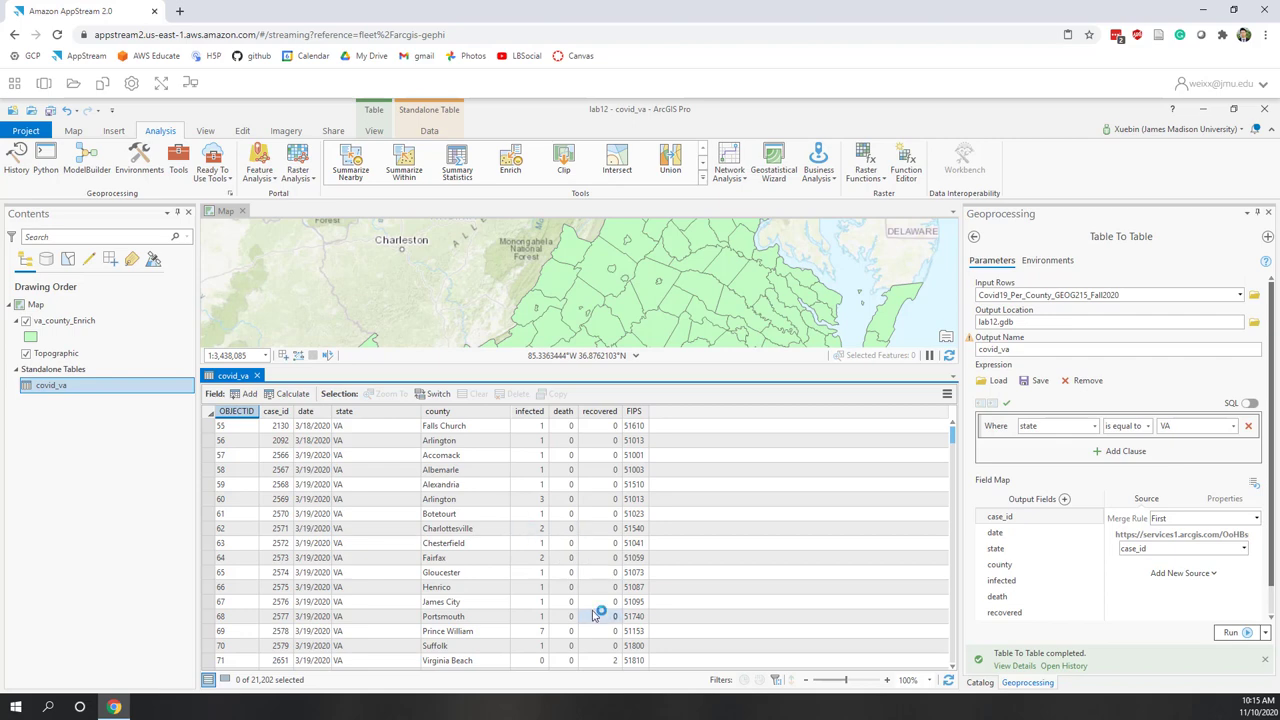
scroll(592, 614, down, 15)
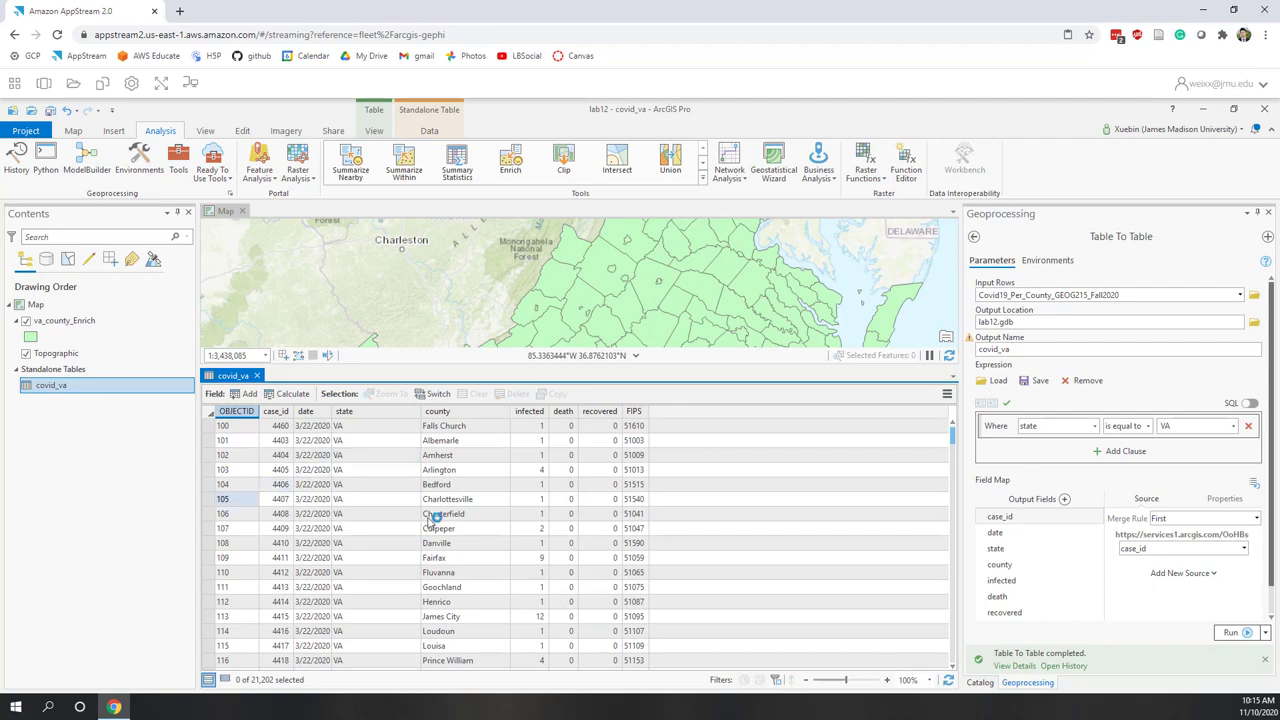
right_click(86, 320)
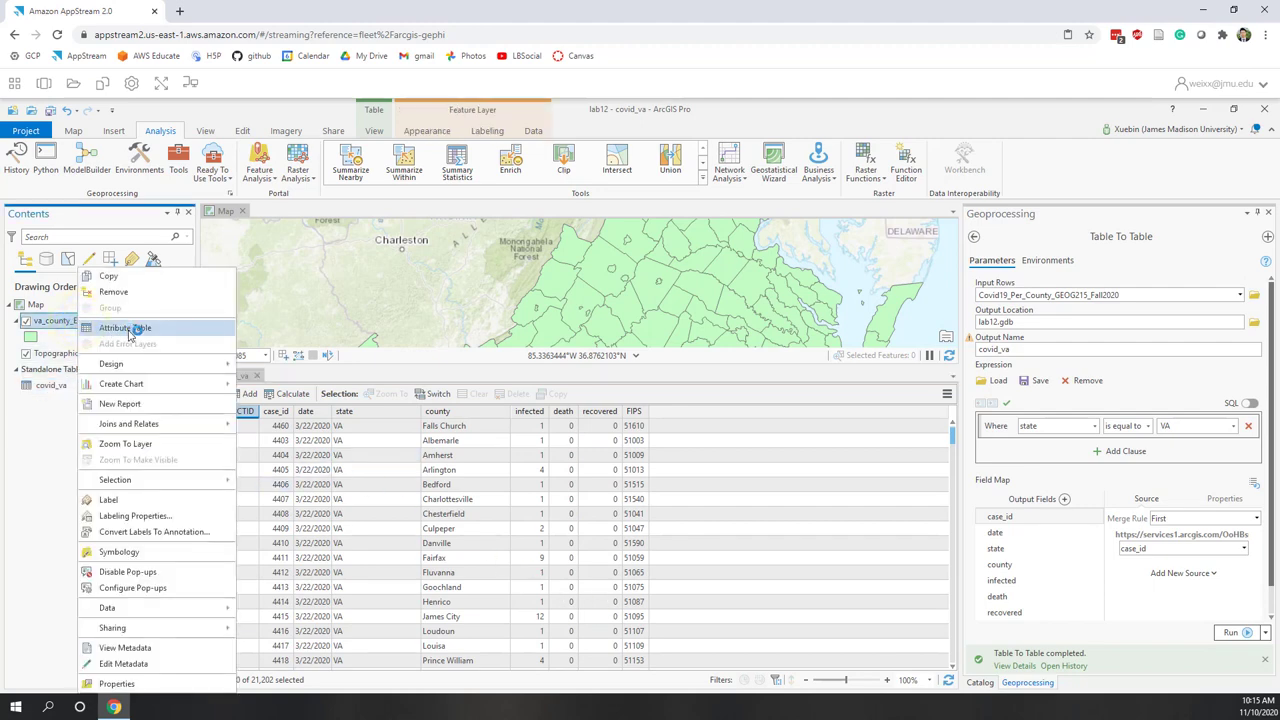
- Open the va_county_Enrich attribute table and scroll through it and covid_va side by side
click(125, 329)
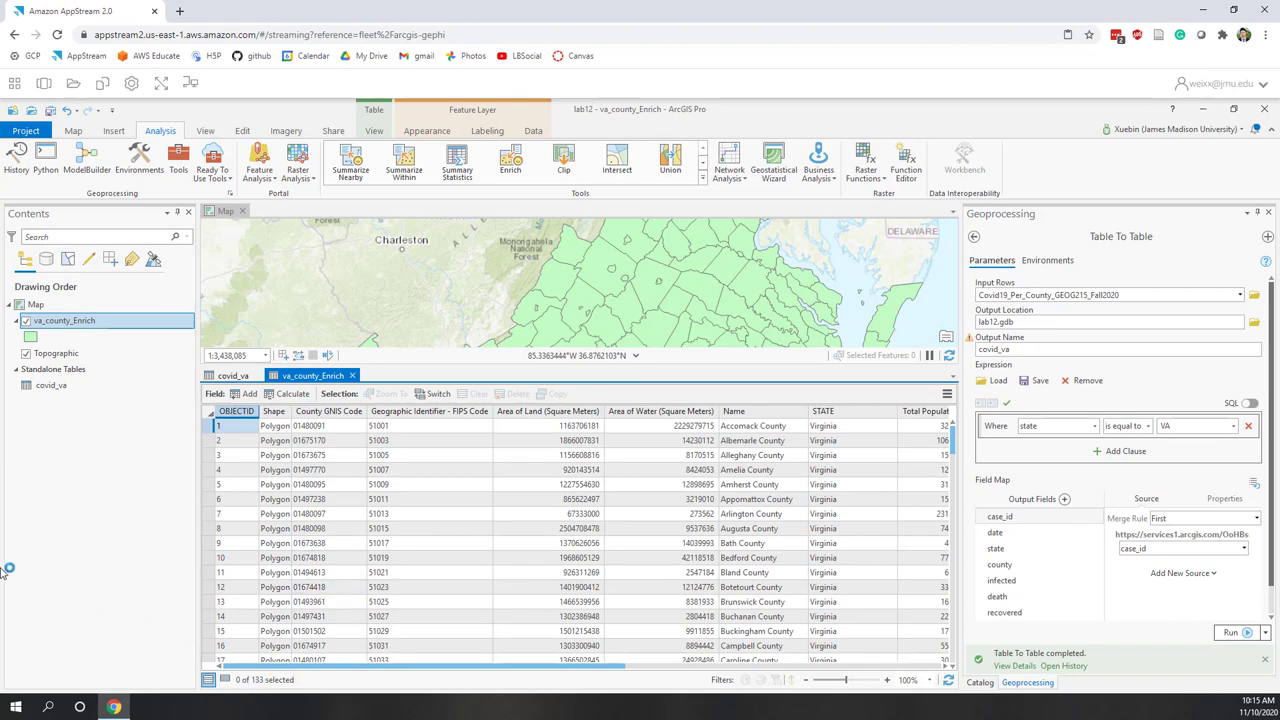
click(232, 376)
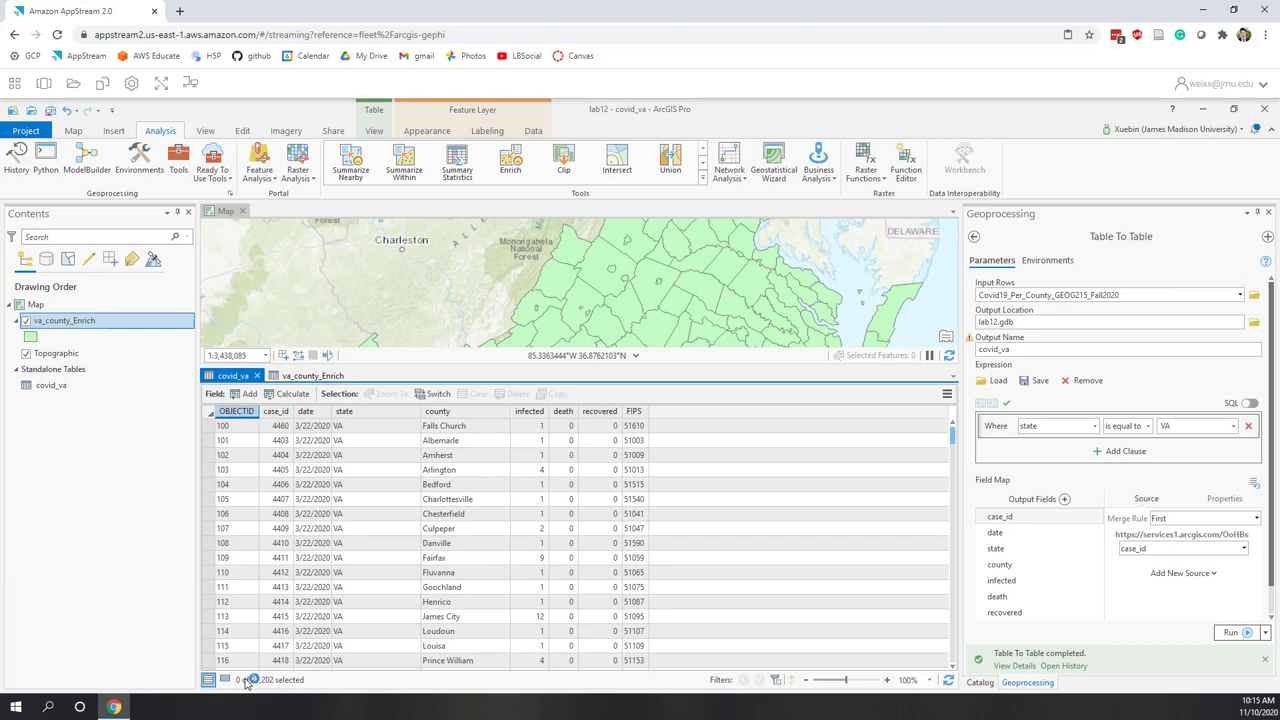
scroll(334, 586, down, 4)
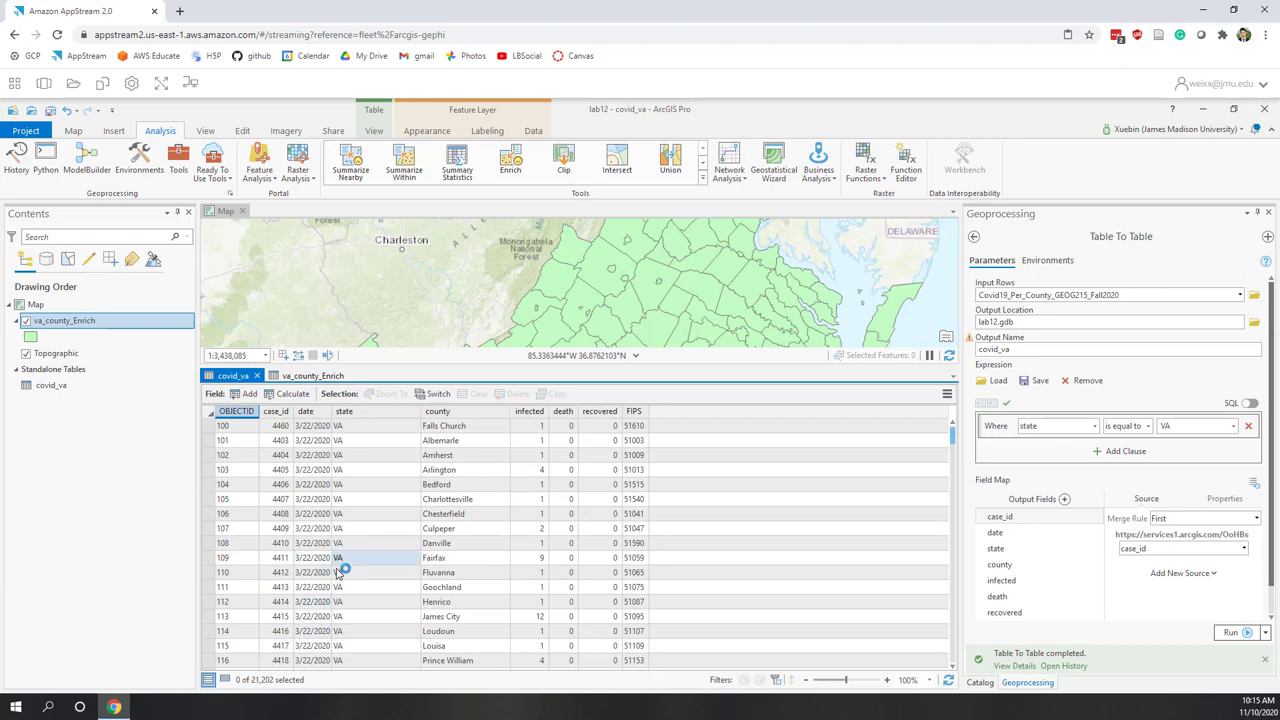
scroll(338, 572, down, 7)
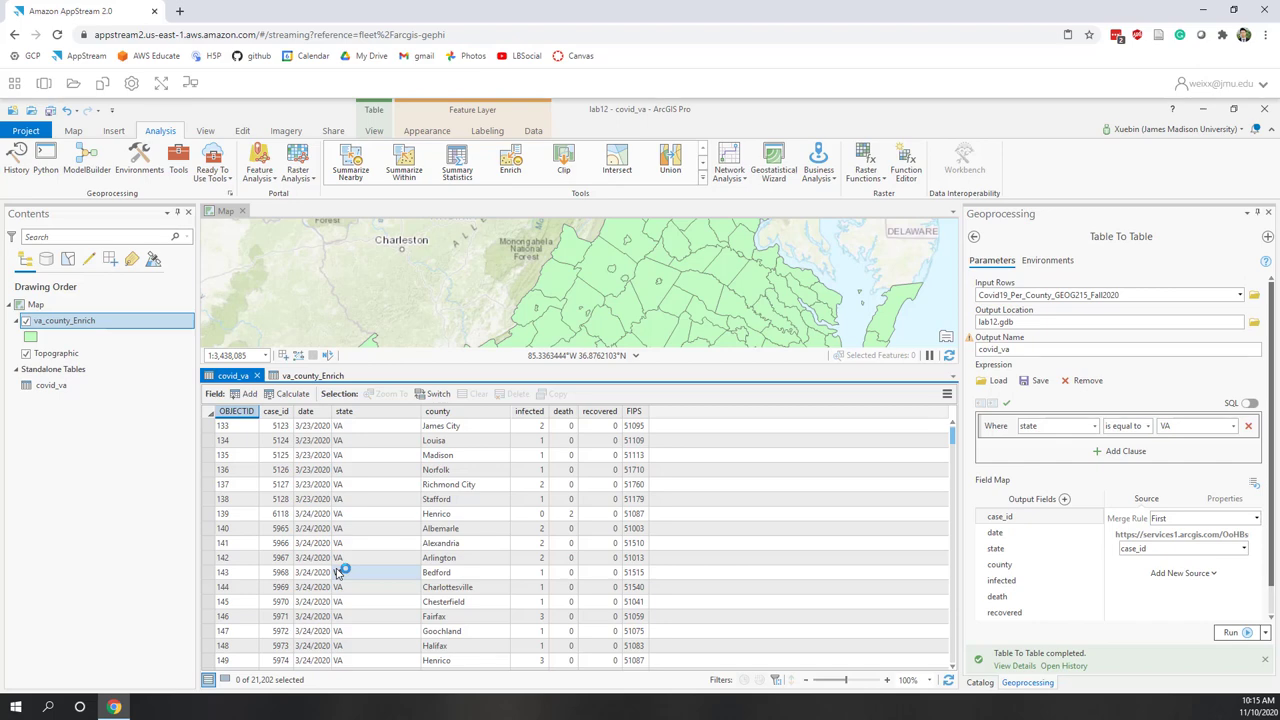
click(288, 375)
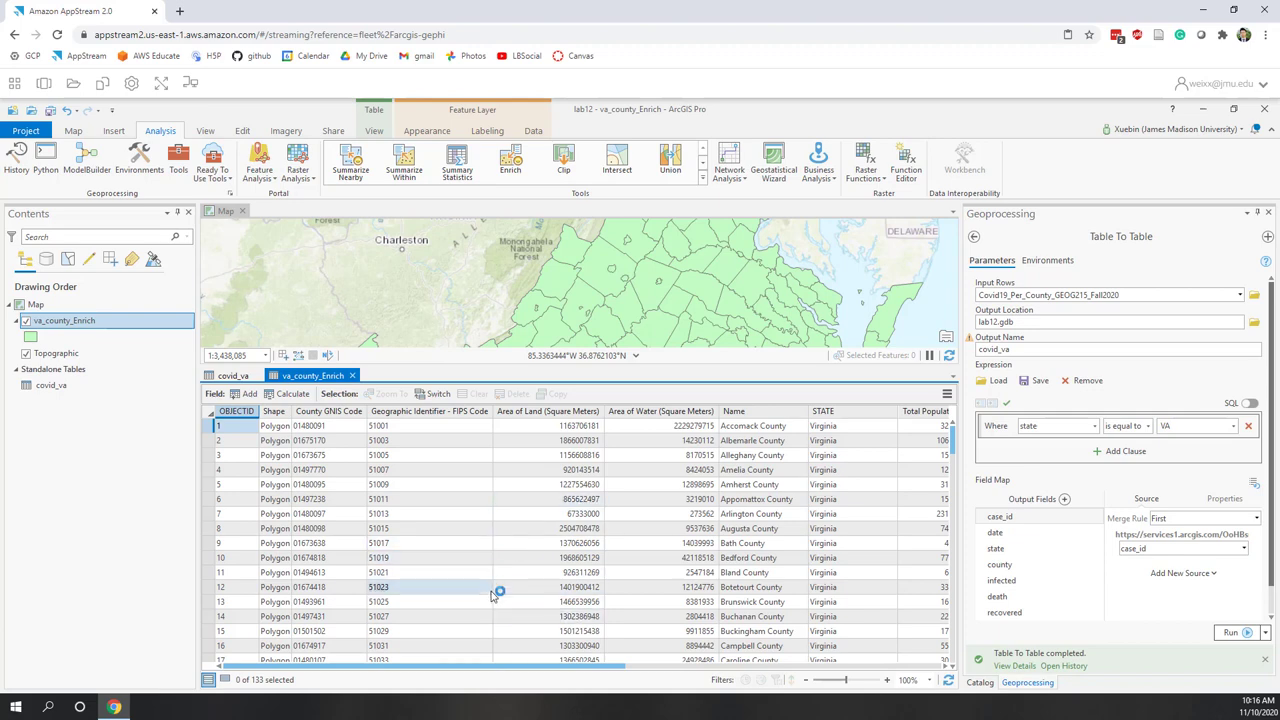
scroll(497, 591, down, 2)
scroll(490, 618, down, 2)
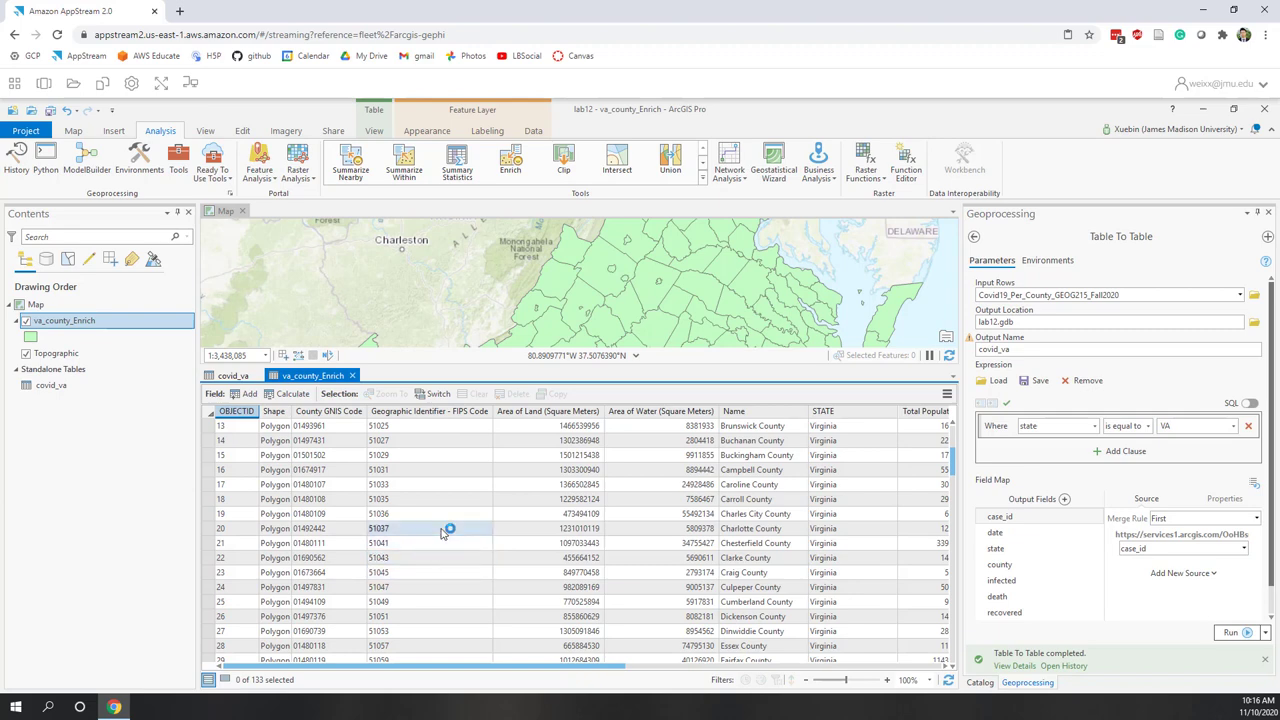
- Inspect covid_va row 154 for Lynchburg: FIPS 51680 plus its infected and recovered counts
click(236, 375)
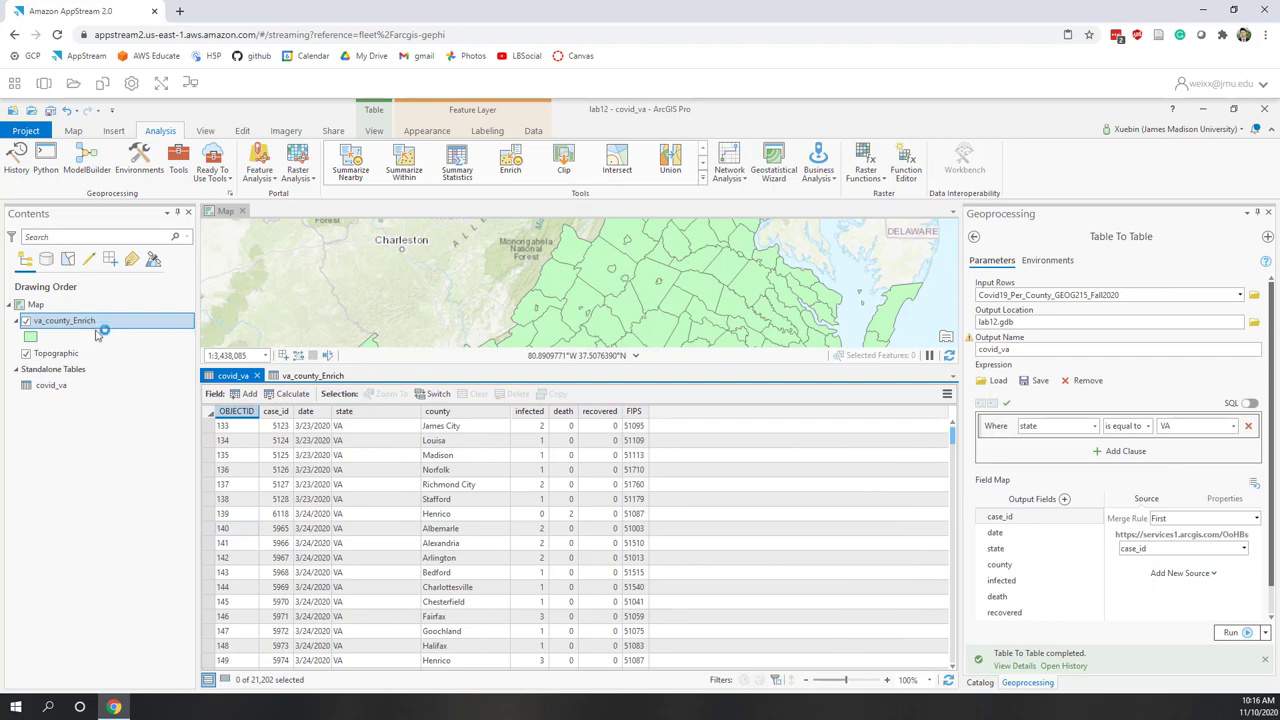
scroll(408, 528, down, 4)
scroll(408, 528, down, 3)
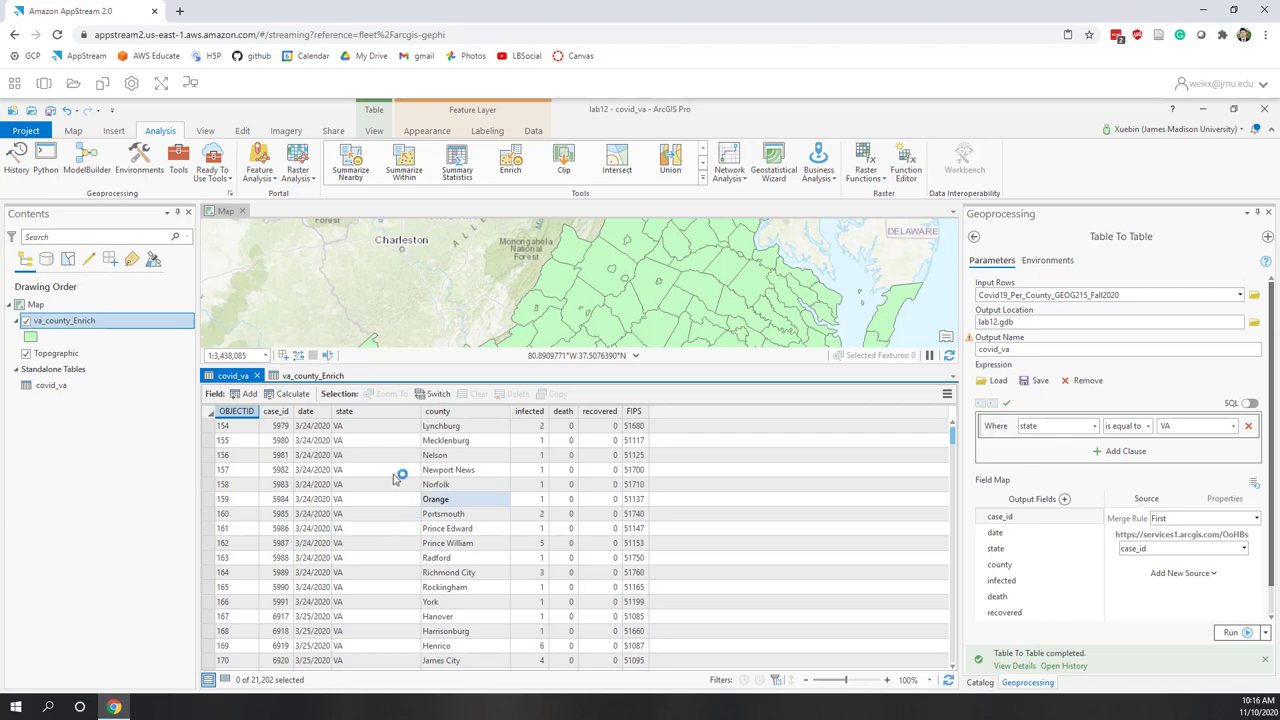
key(Tab)
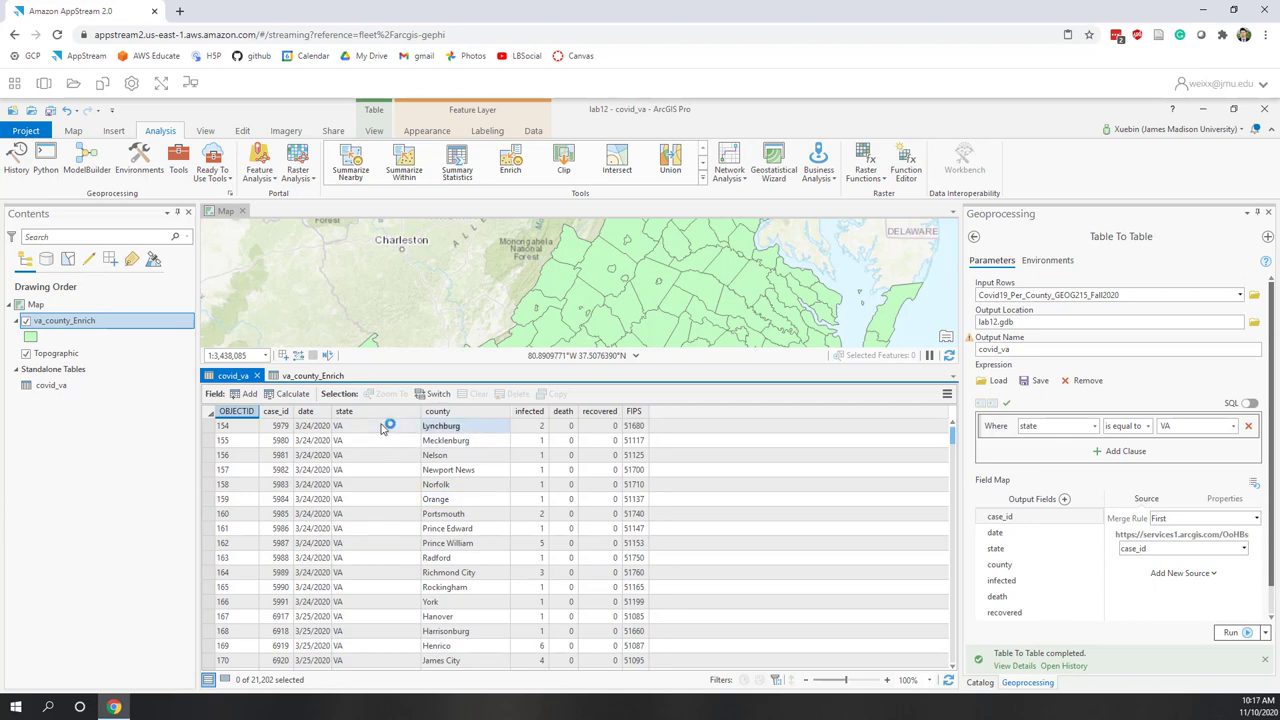
click(636, 426)
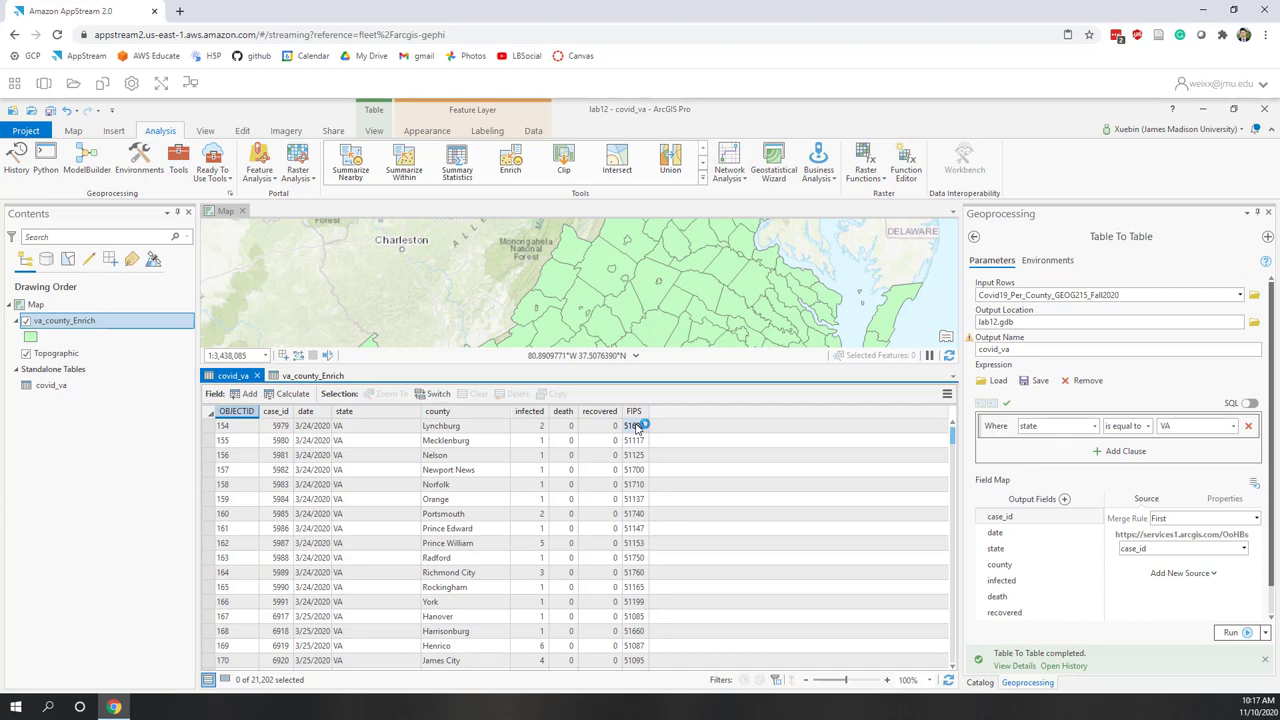
click(531, 428)
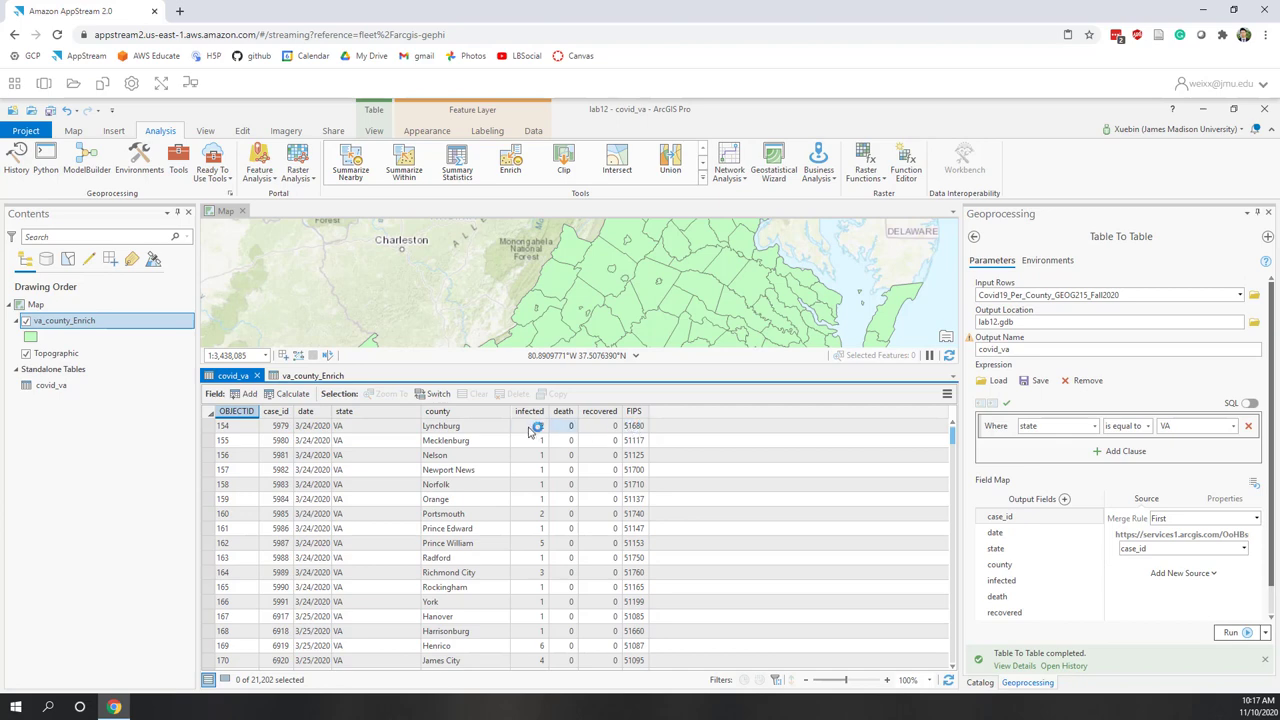
click(597, 429)
click(645, 427)
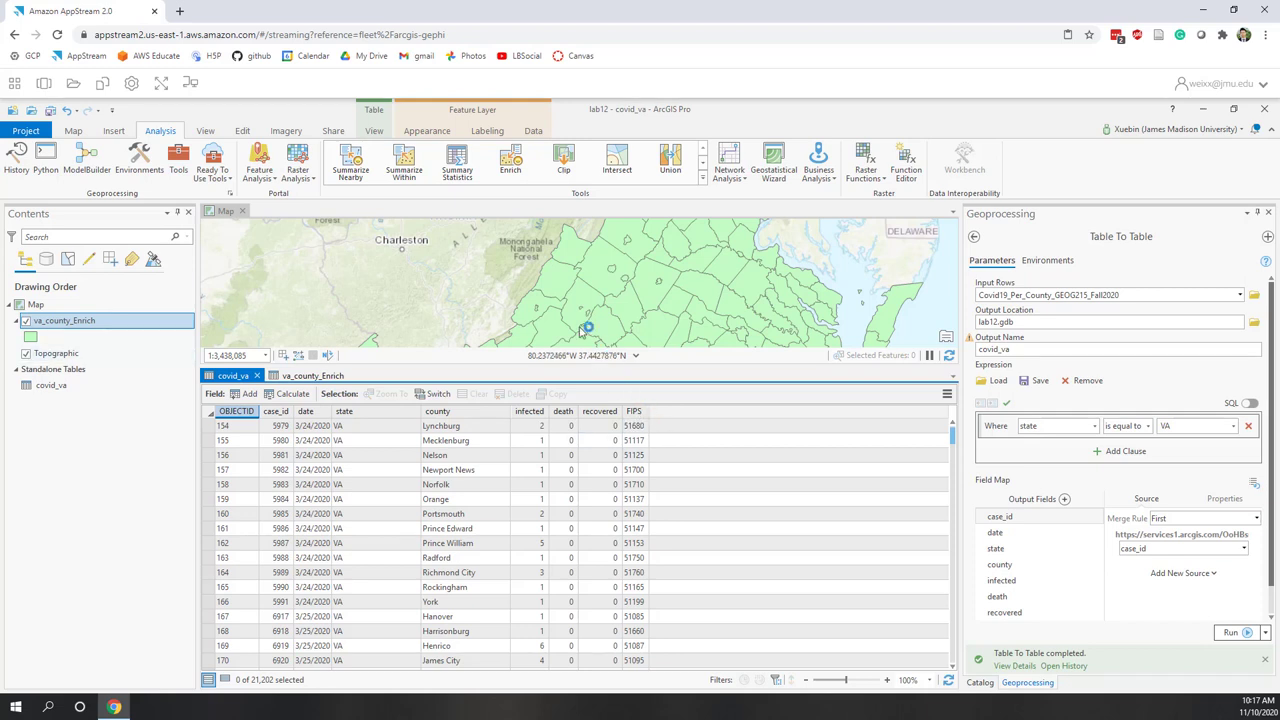
- Start Summary Statistics on covid_va with a Sum of the infected field
click(463, 167)
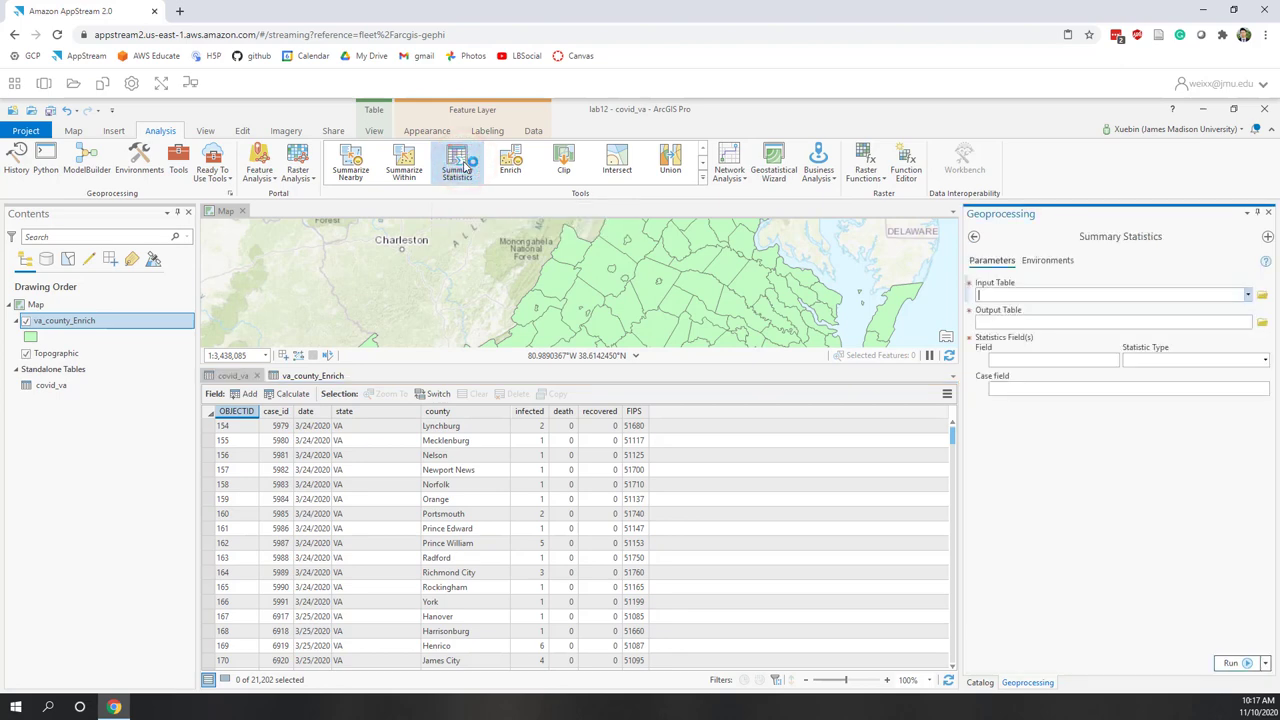
click(1247, 295)
click(1003, 310)
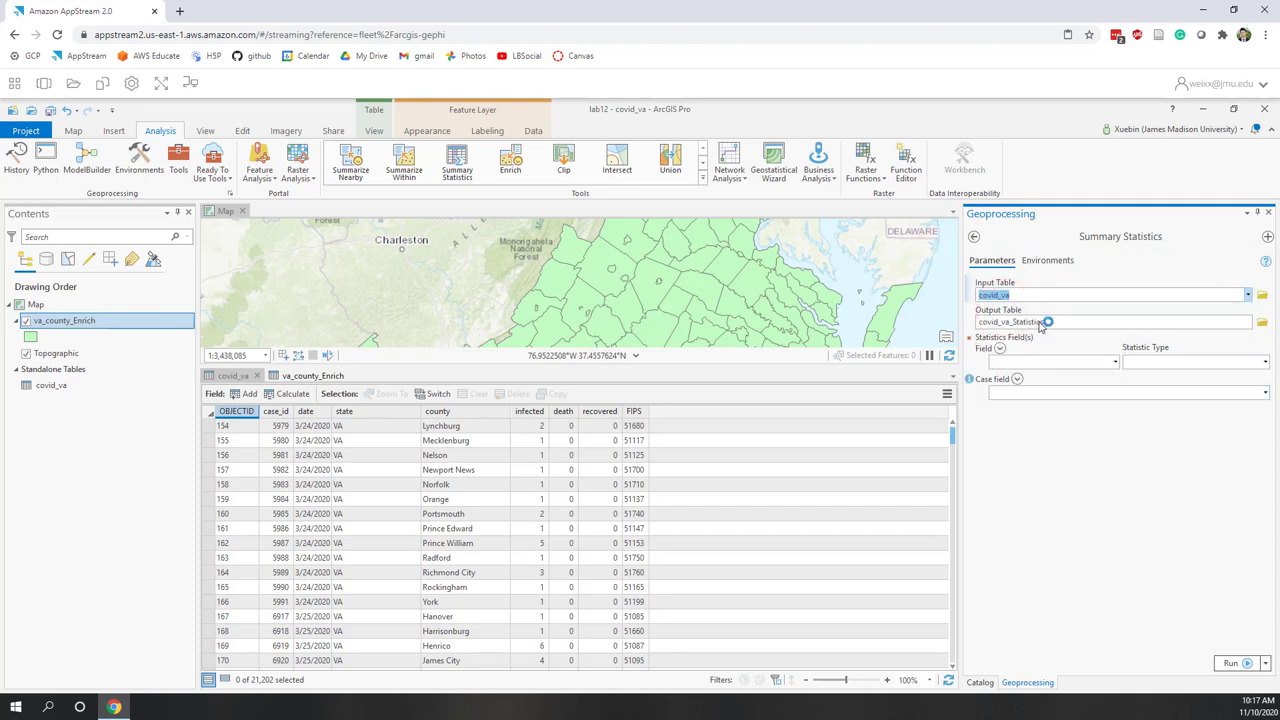
click(1115, 362)
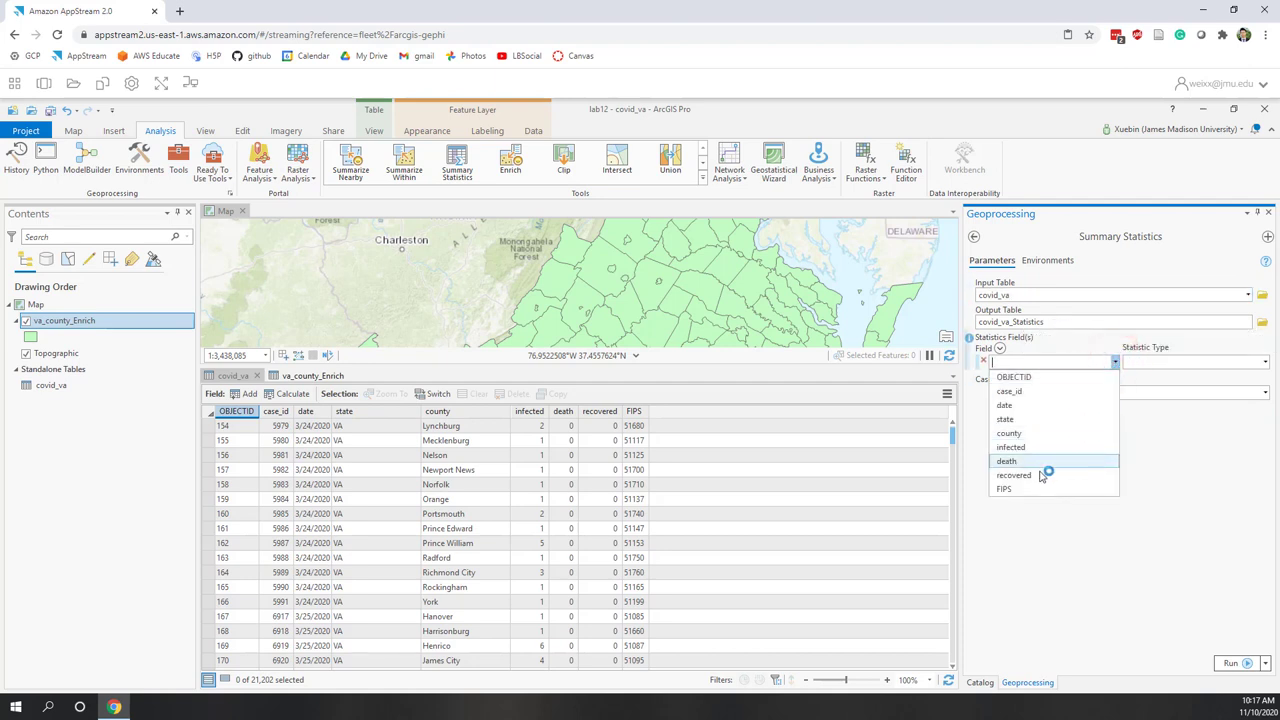
click(1020, 450)
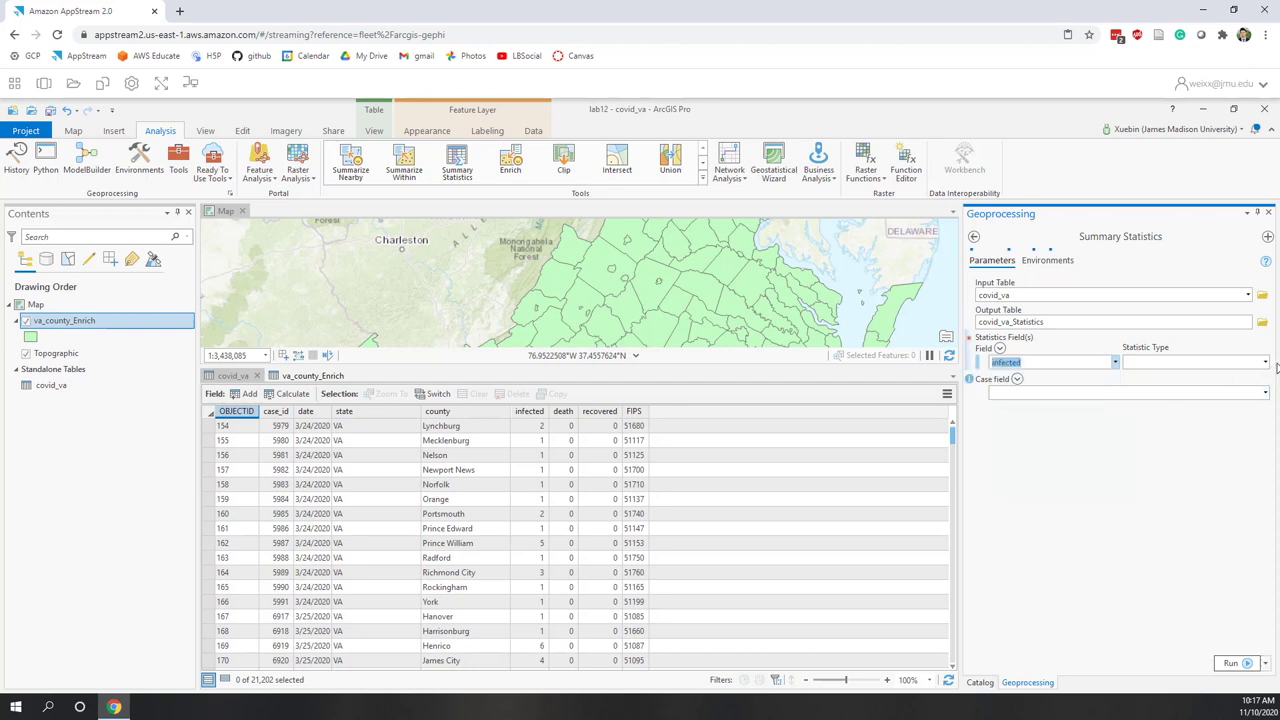
click(1264, 363)
click(1057, 500)
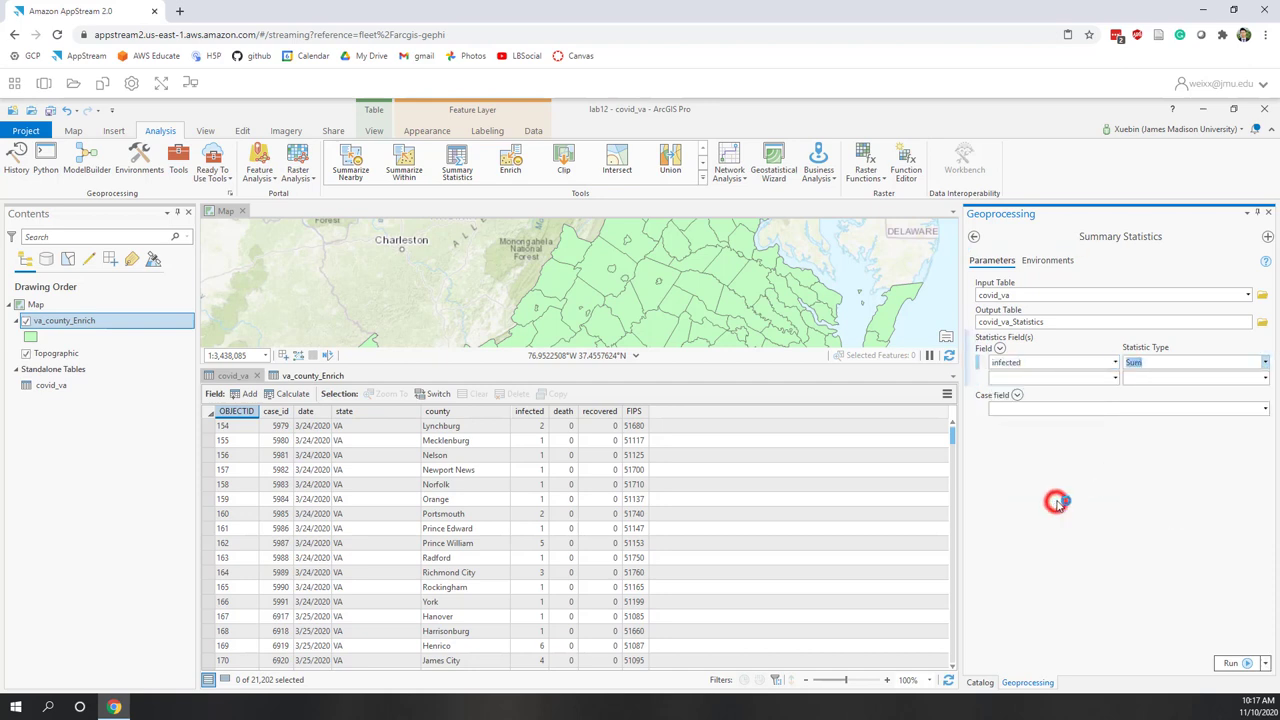
- Add Sum statistics for the death and recovered fields
click(1116, 380)
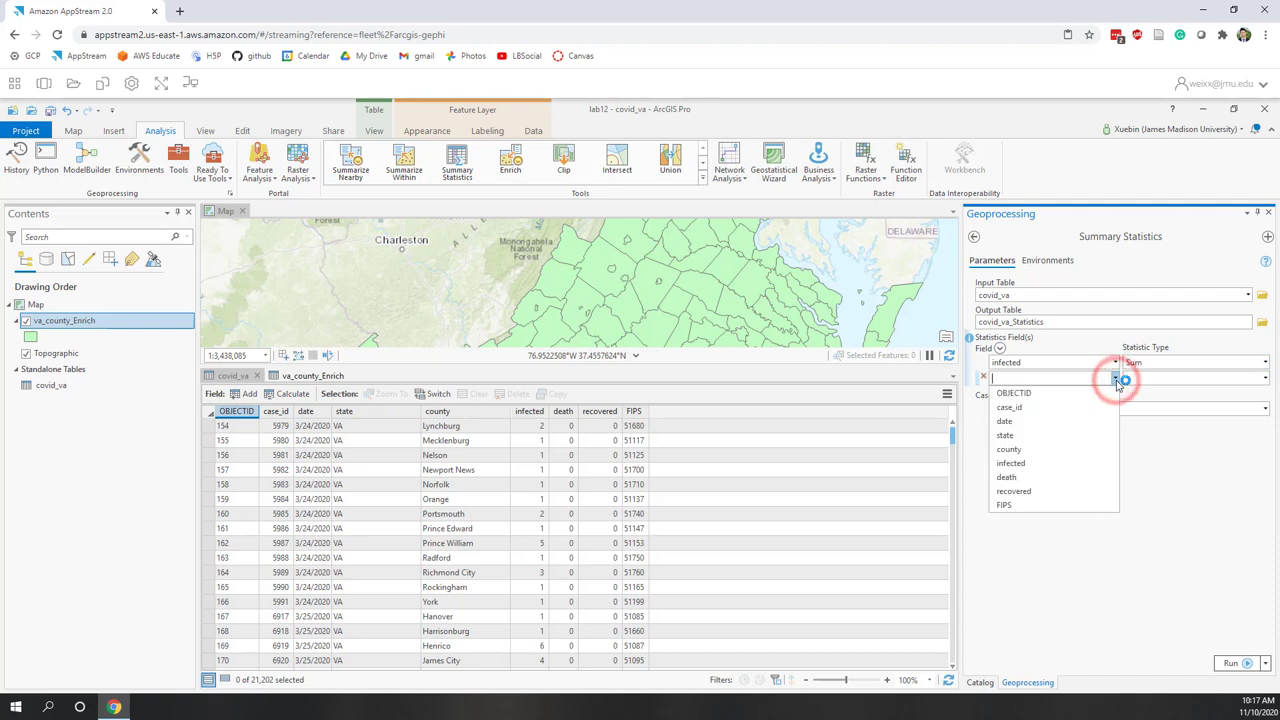
click(1008, 477)
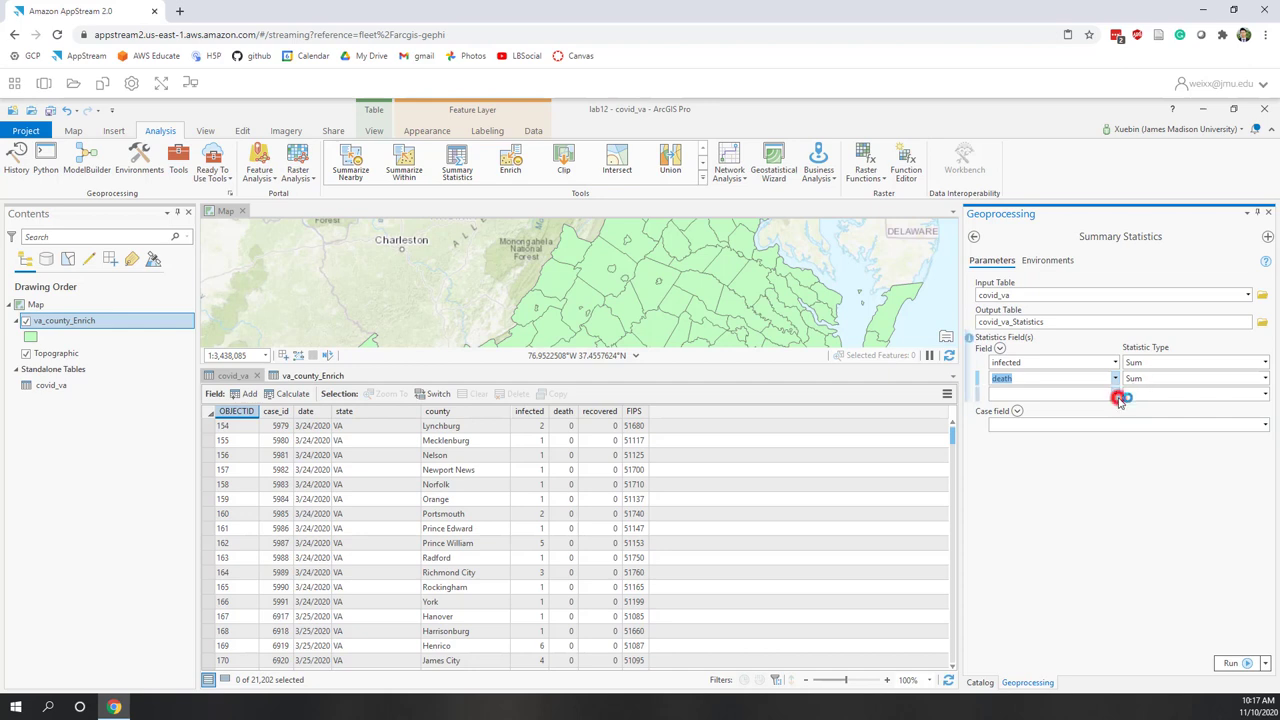
click(1116, 394)
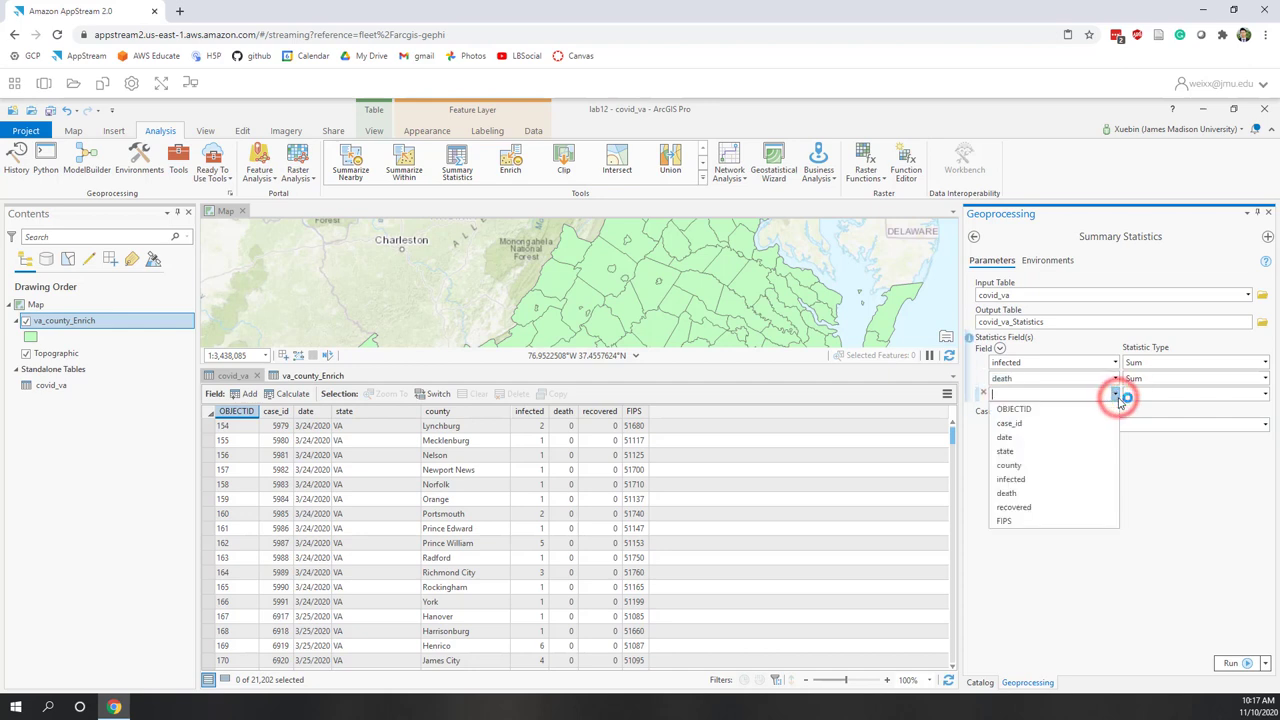
click(1012, 507)
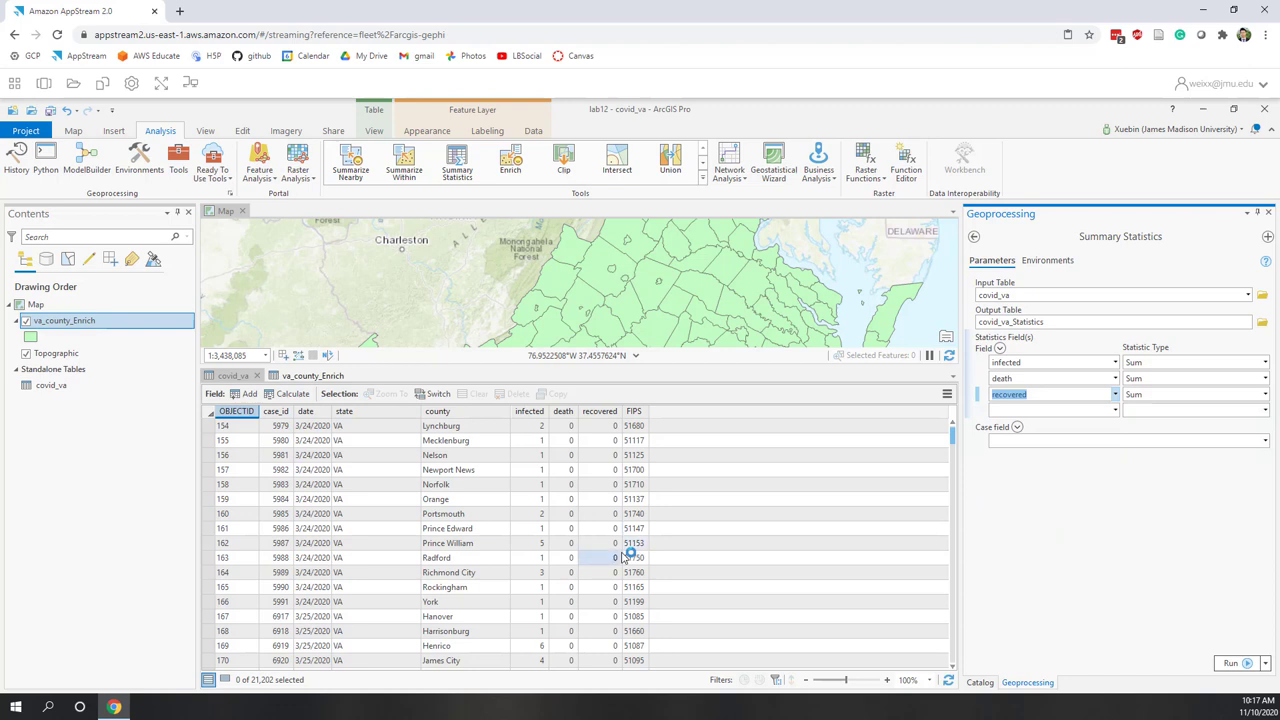
scroll(625, 557, down, 14)
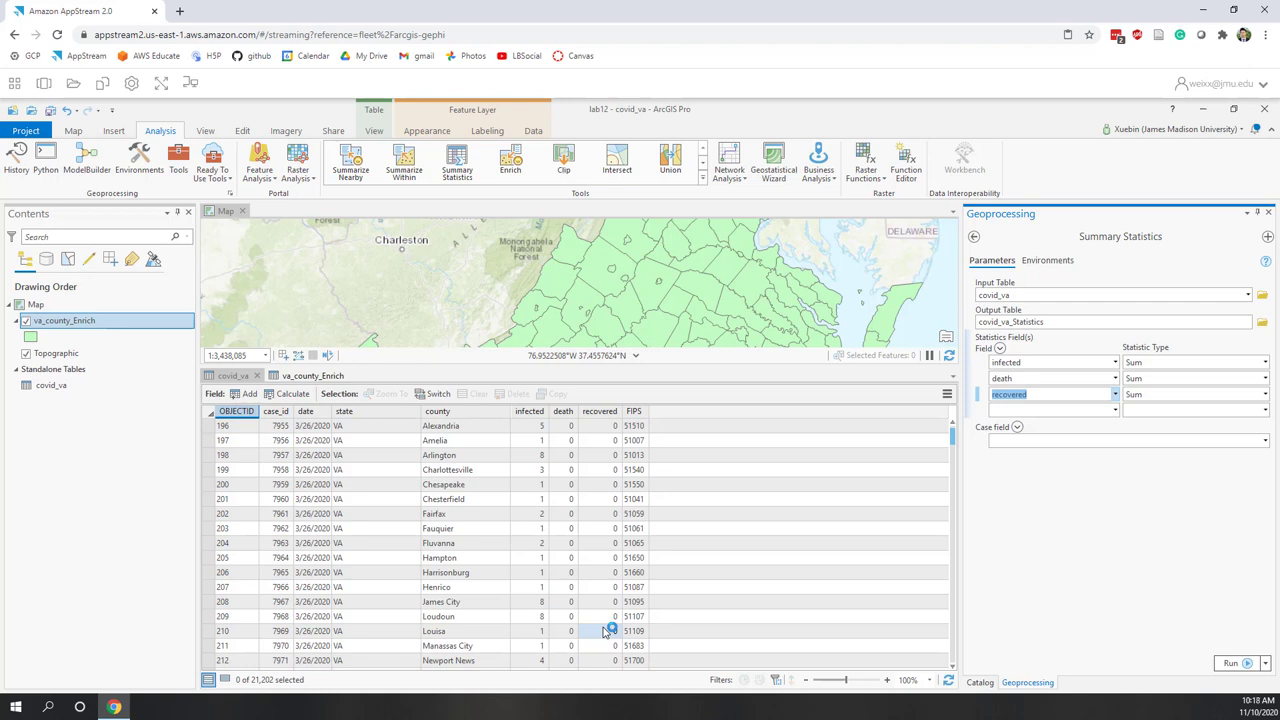
click(1073, 522)
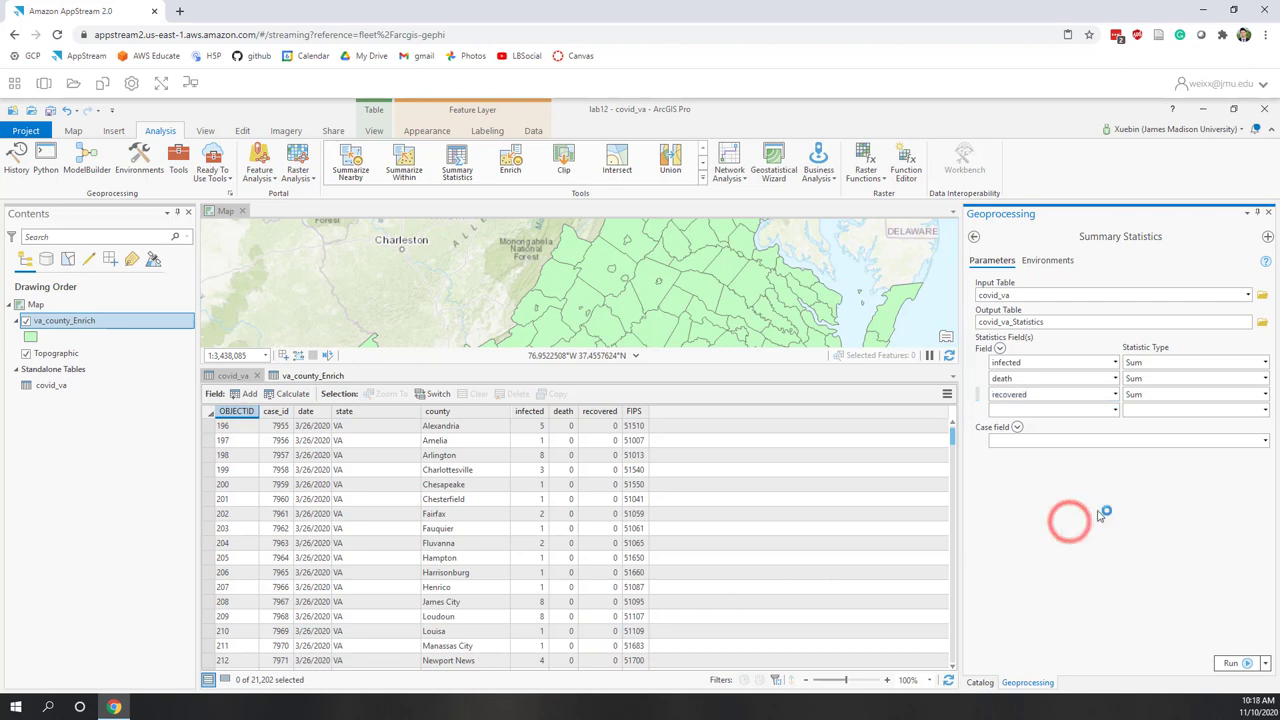
- Set FIPS as the case field and run, producing the covid_va_Statistics table
click(1265, 441)
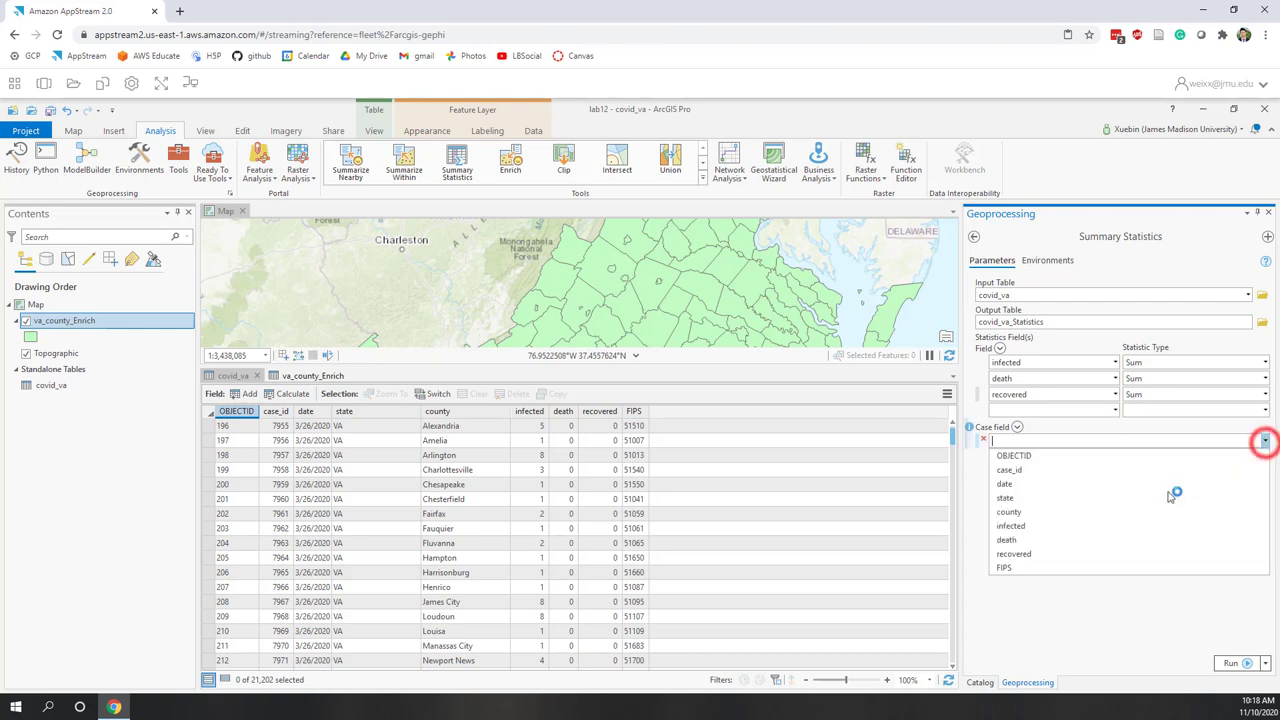
click(1004, 568)
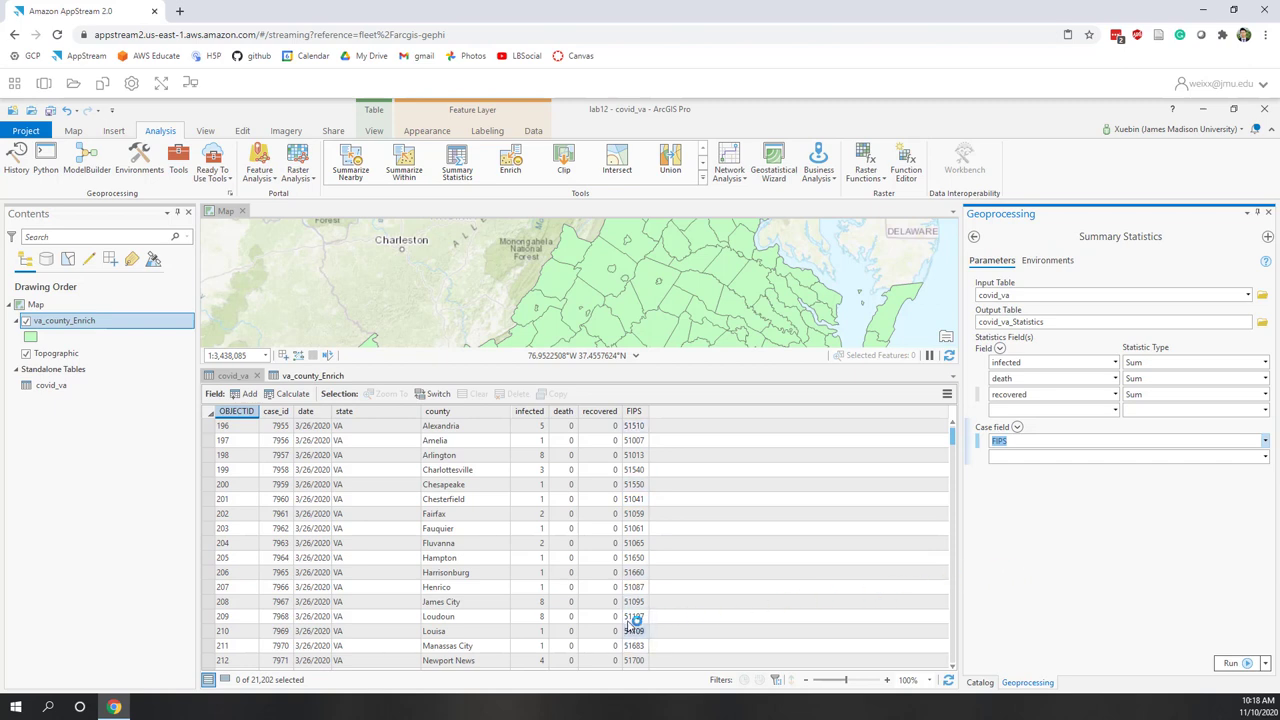
scroll(645, 615, down, 3)
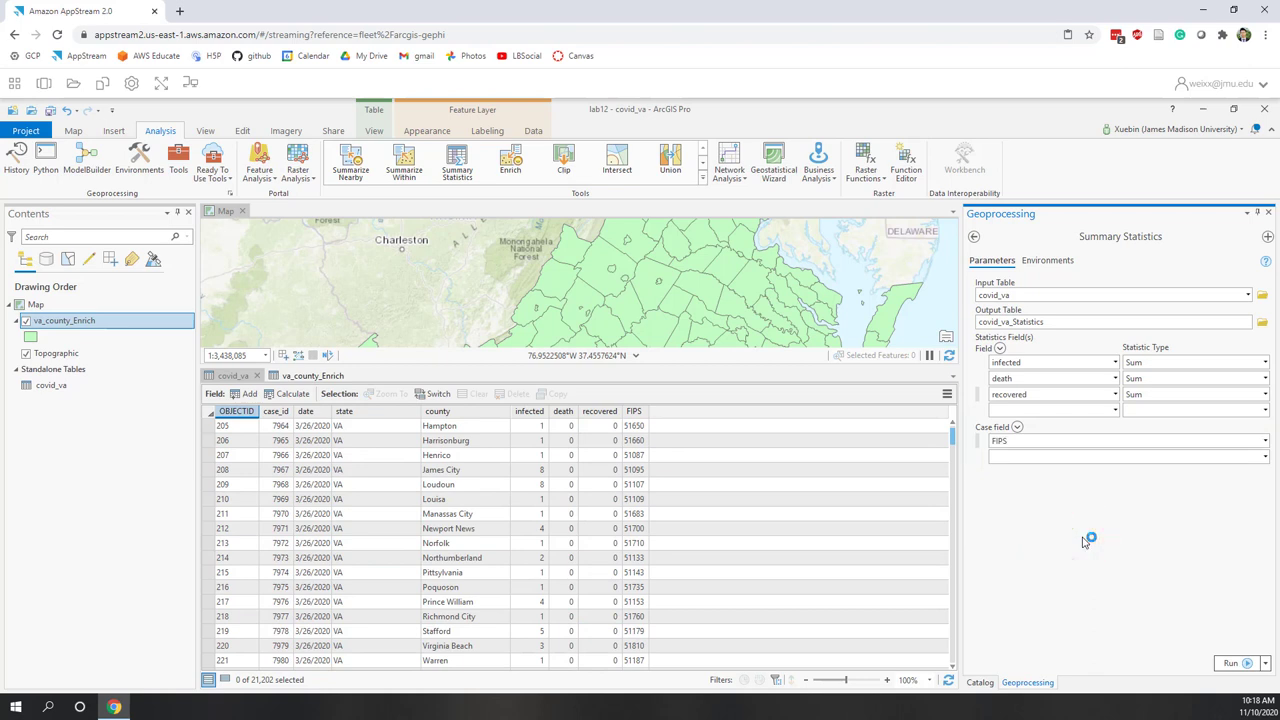
click(1234, 664)
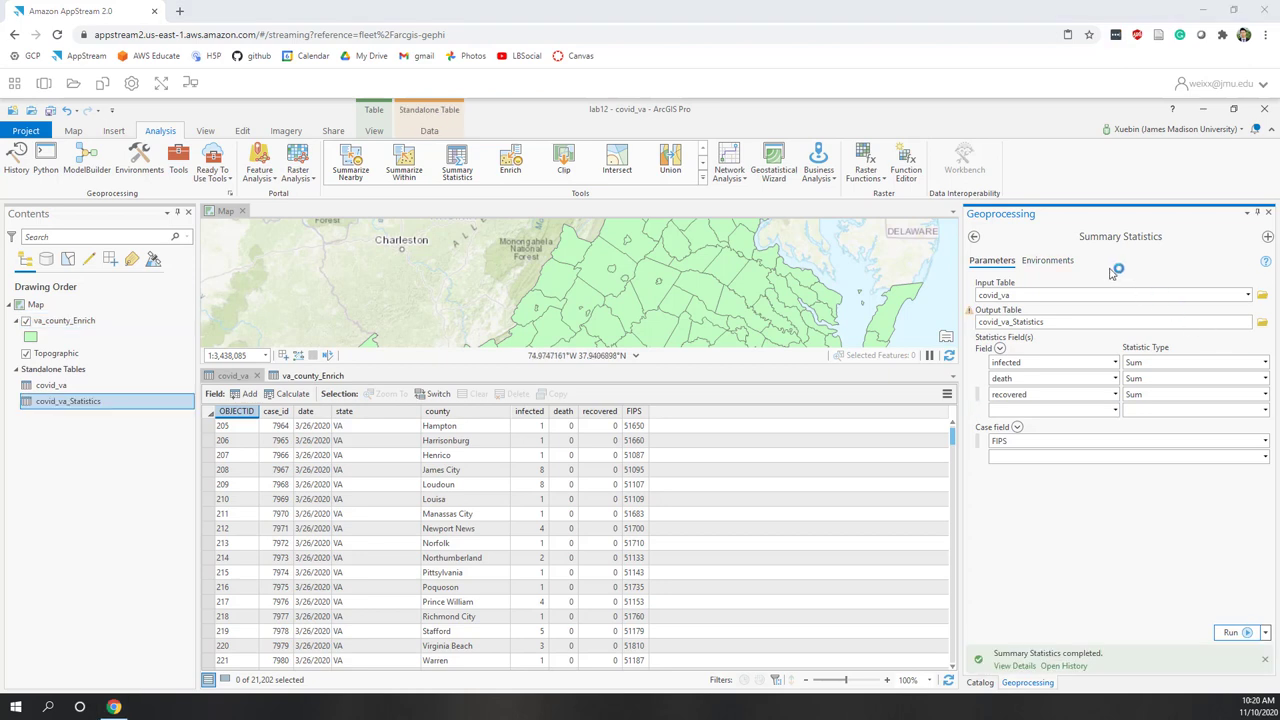
shift+click(70, 401)
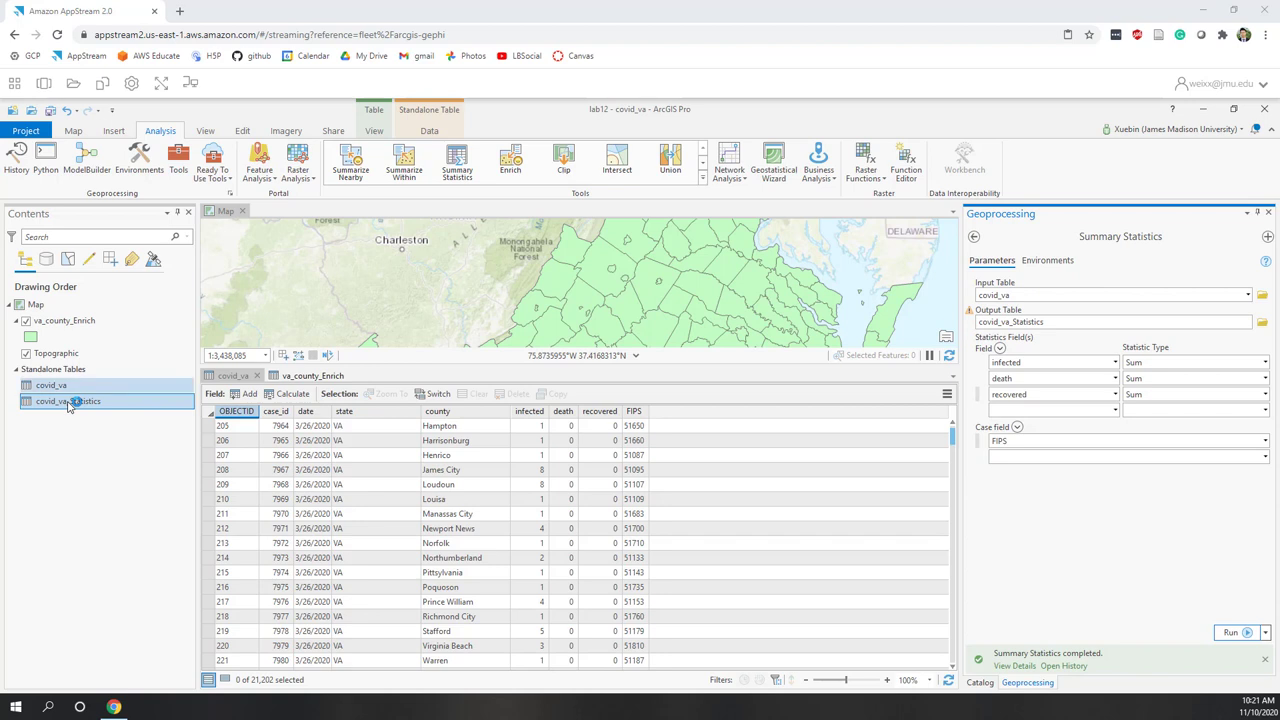
- Open the covid_va_Statistics table from the Contents pane
right_click(68, 402)
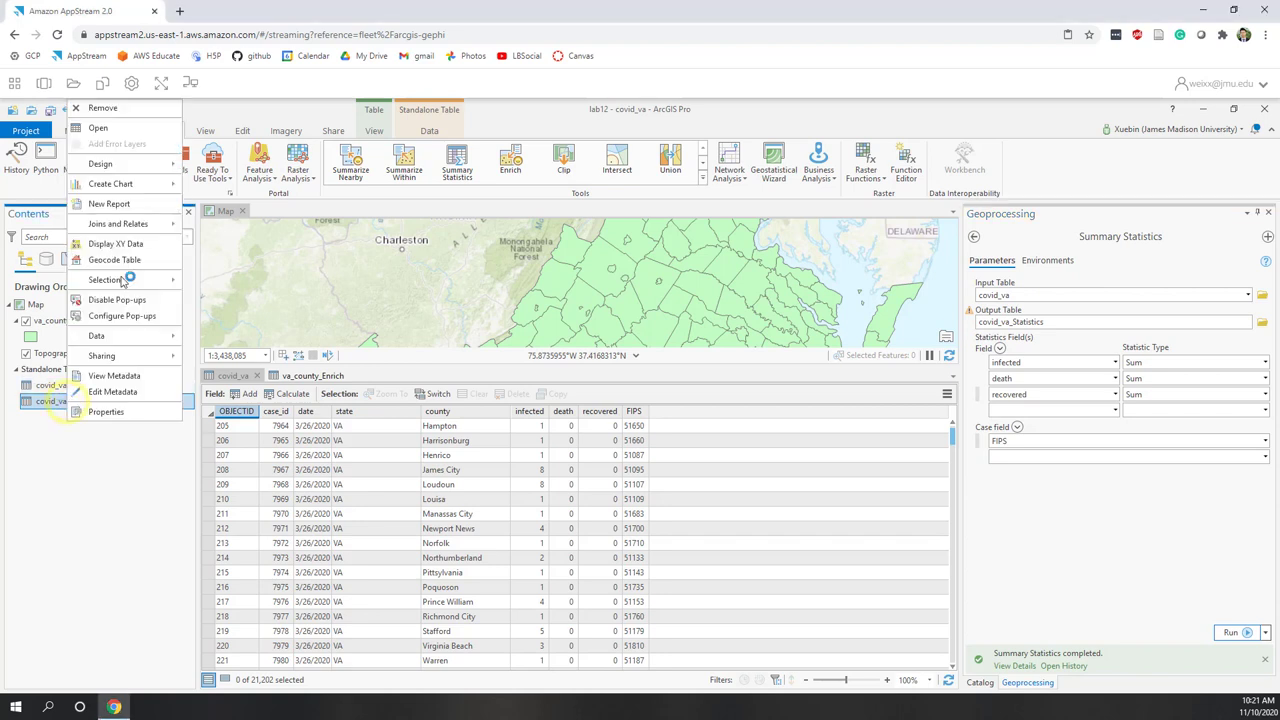
click(100, 128)
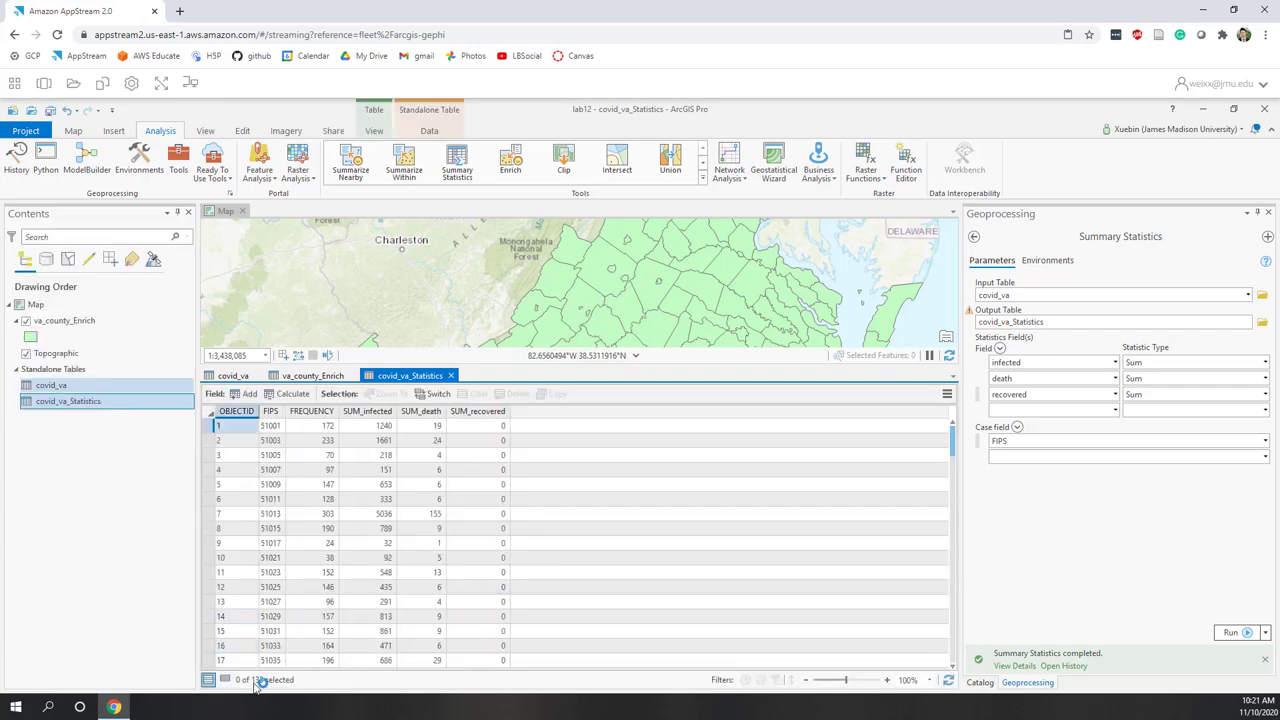
click(312, 376)
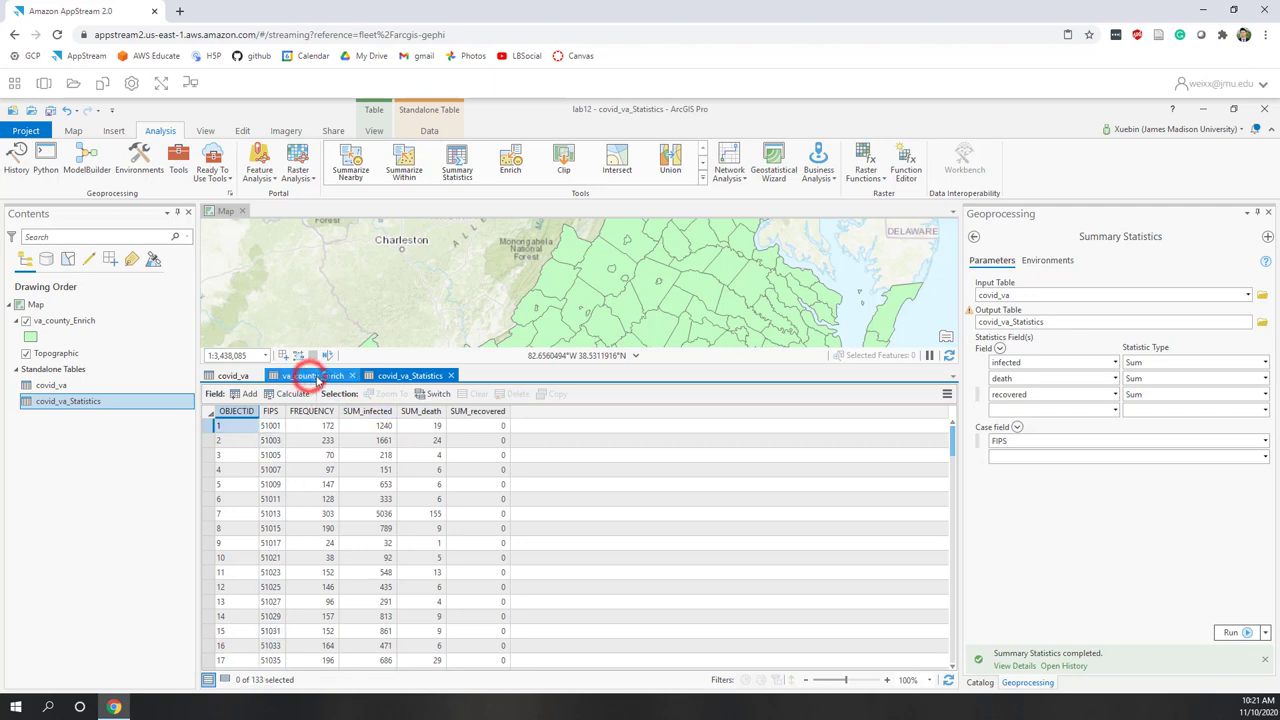
click(393, 375)
- Inspect the FREQUENCY, SUM_infected, SUM_death and SUM_recovered values in the first rows
click(395, 441)
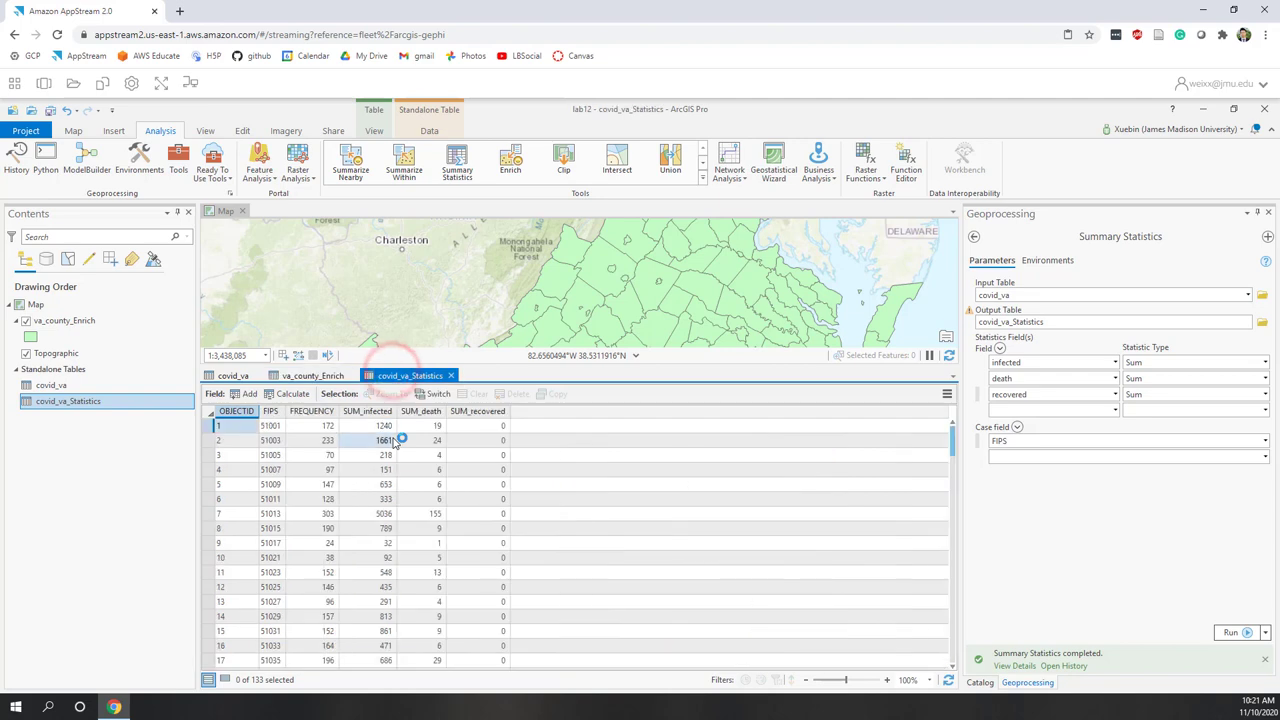
click(420, 573)
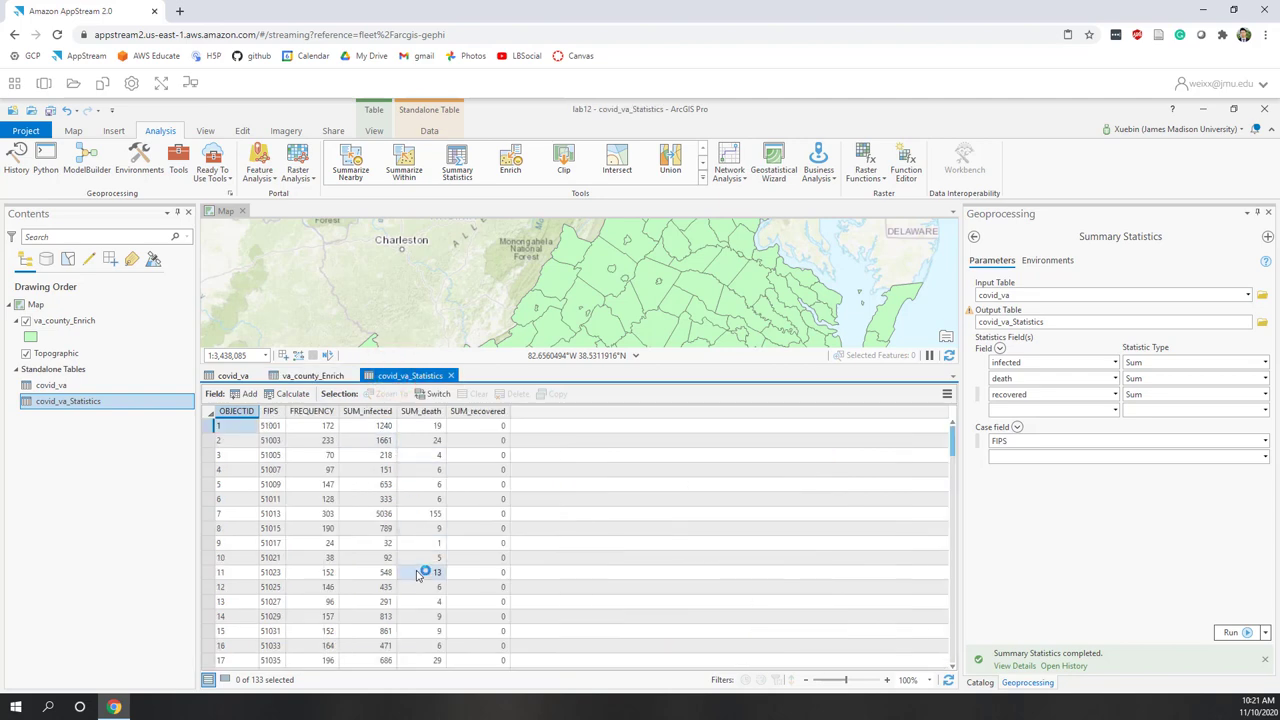
key(Down)
key(Left)
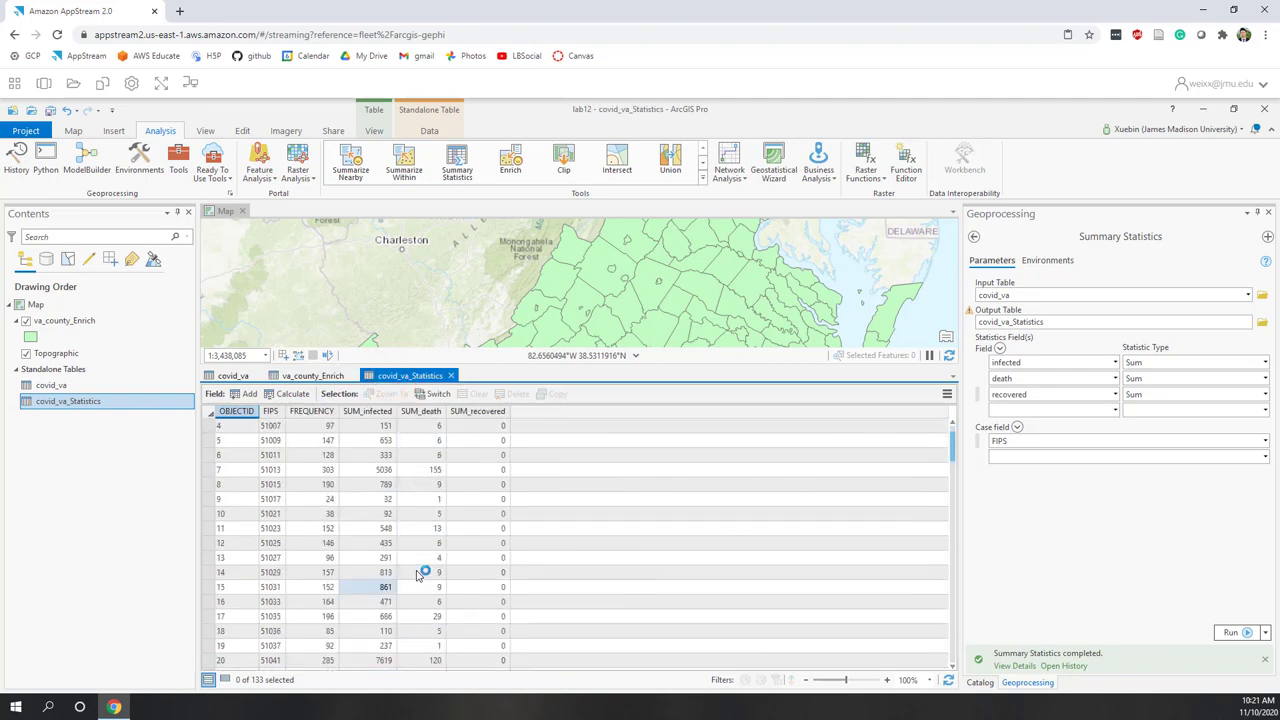
click(315, 426)
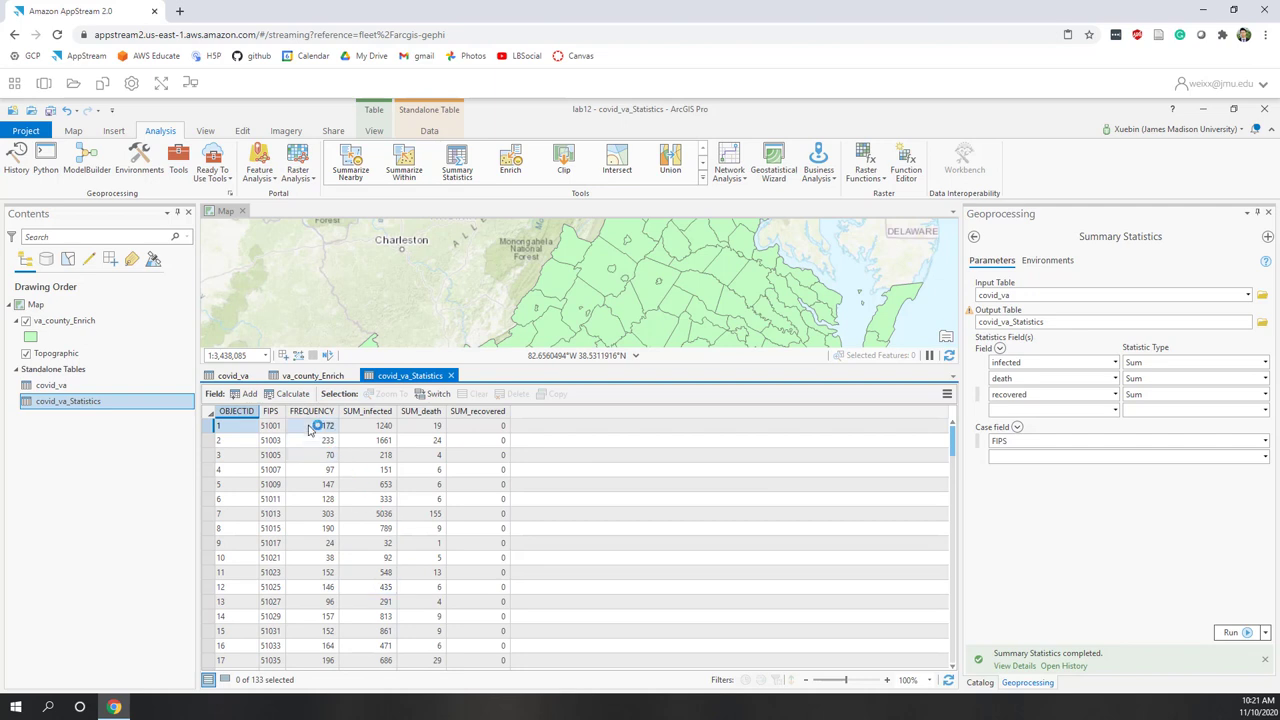
click(372, 426)
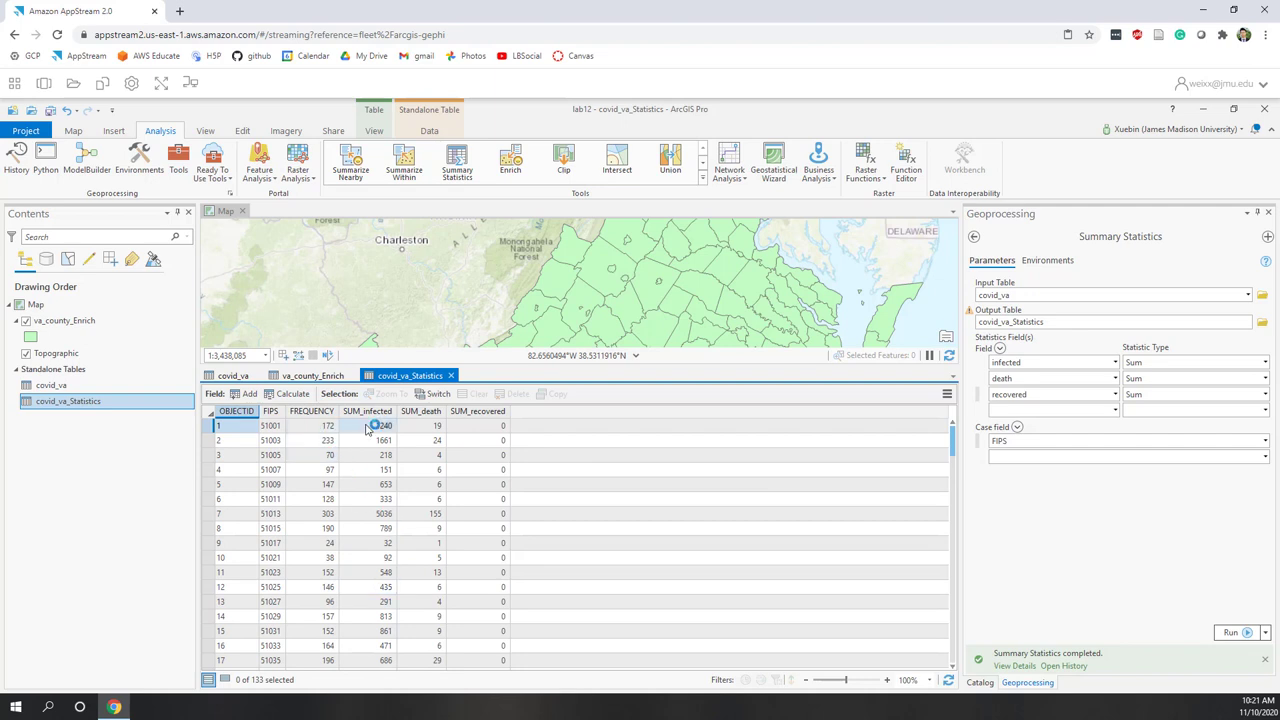
click(433, 426)
click(490, 427)
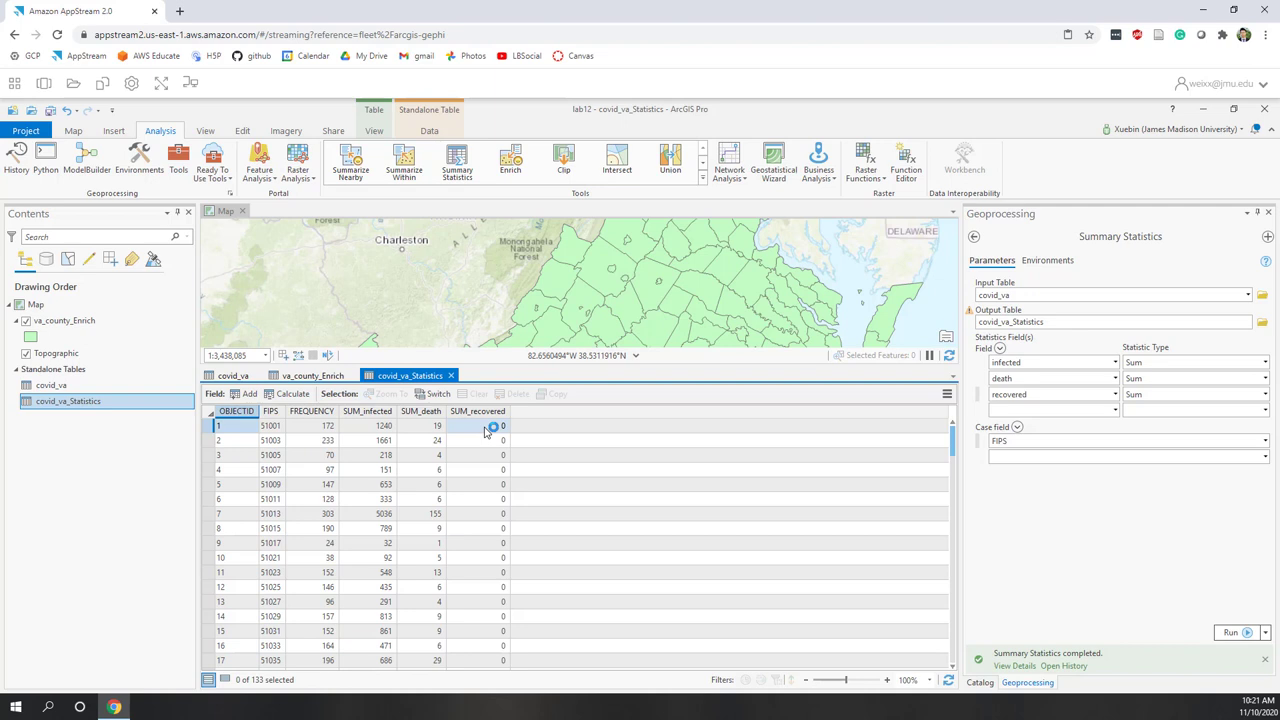
- Check further down the SUM_recovered column, confirming the values are all 0
click(491, 480)
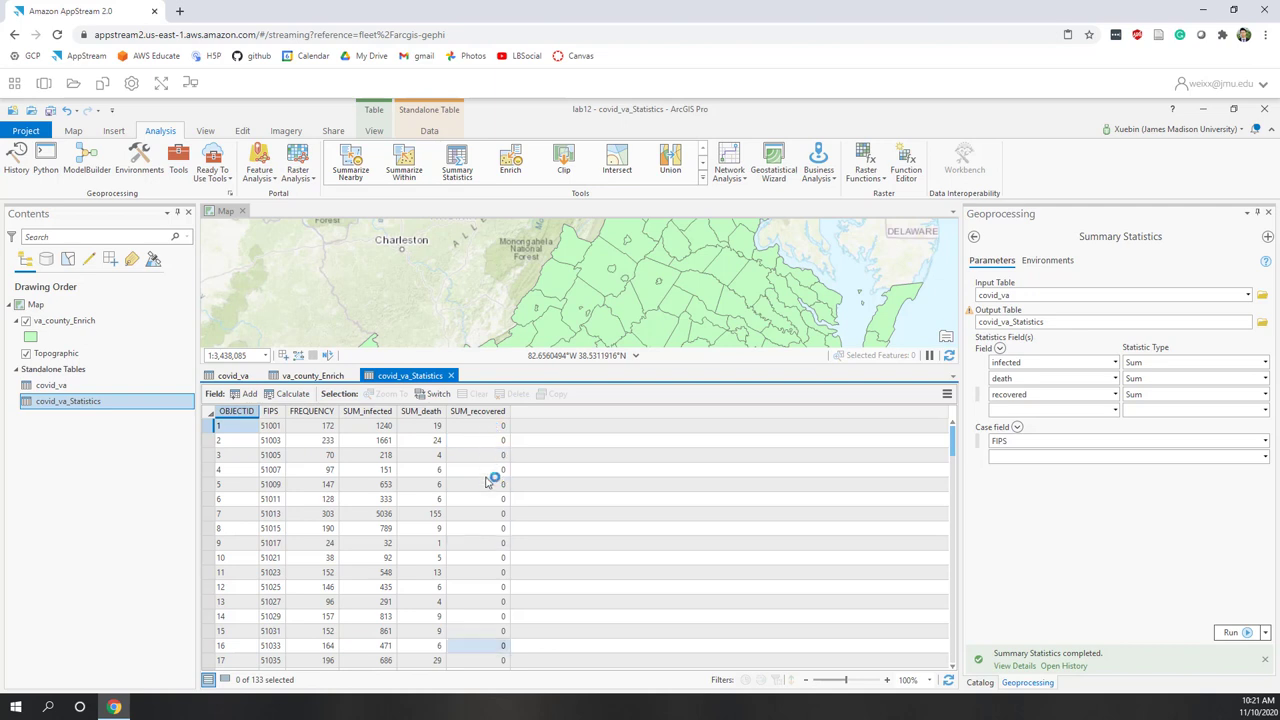
click(496, 587)
click(498, 613)
click(492, 616)
scroll(490, 617, down, 3)
click(490, 617)
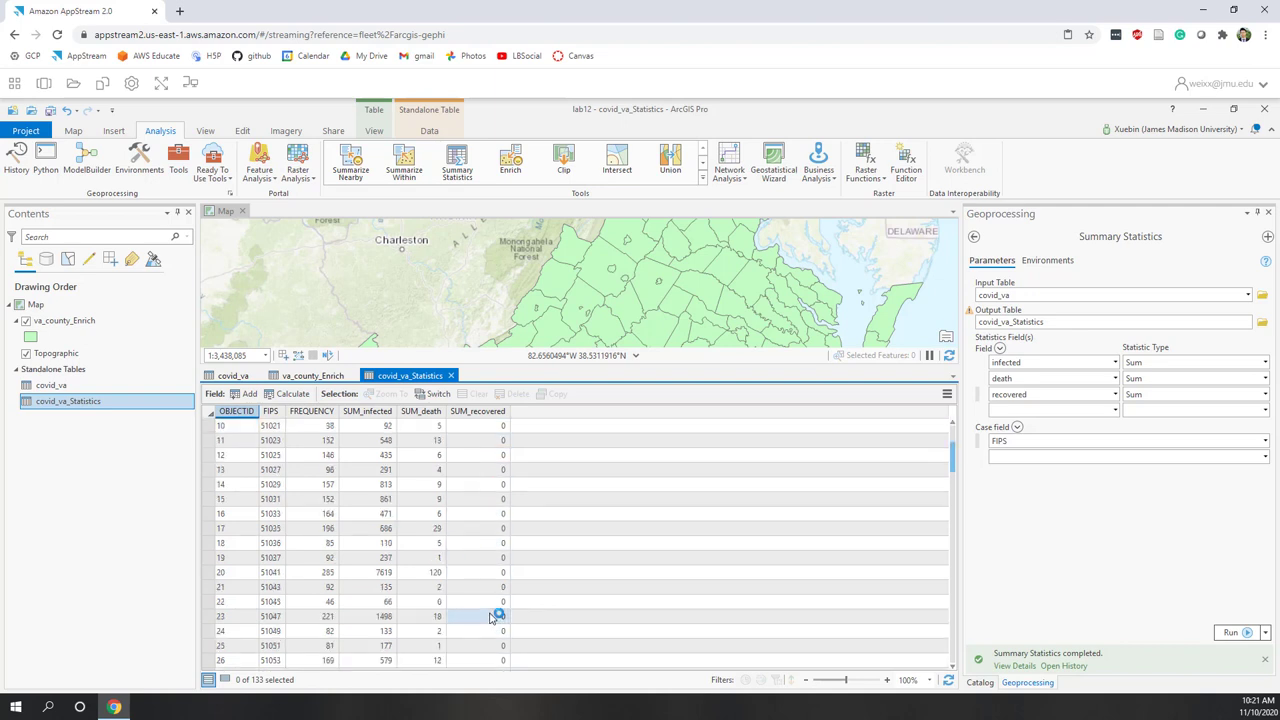
- Remove the covid_va table from the map and display the va_county_Enrich attribute table
right_click(60, 385)
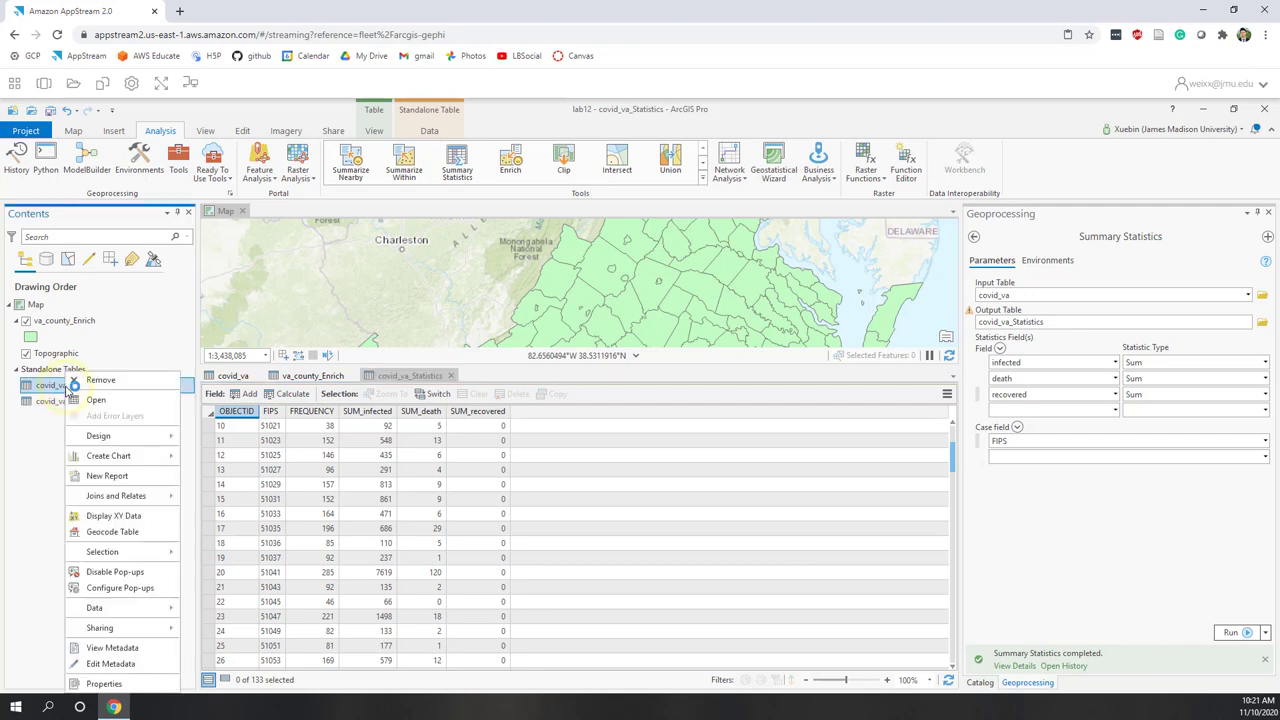
click(94, 380)
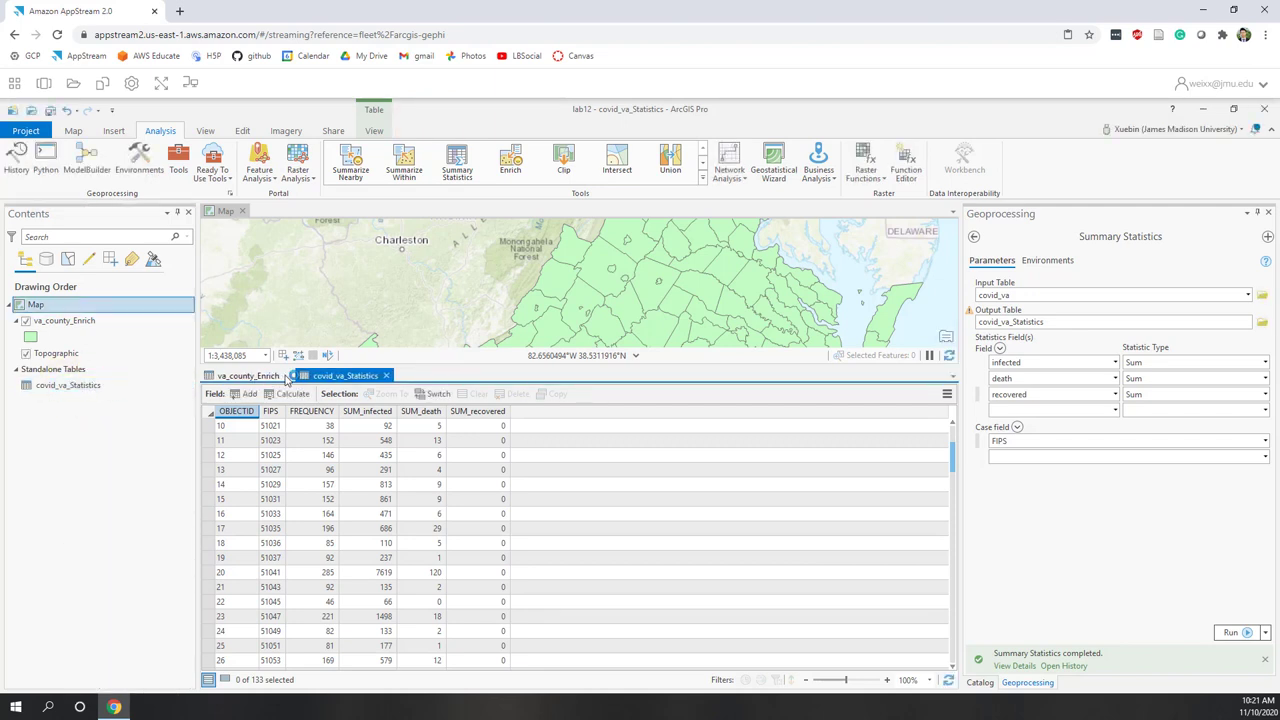
click(46, 386)
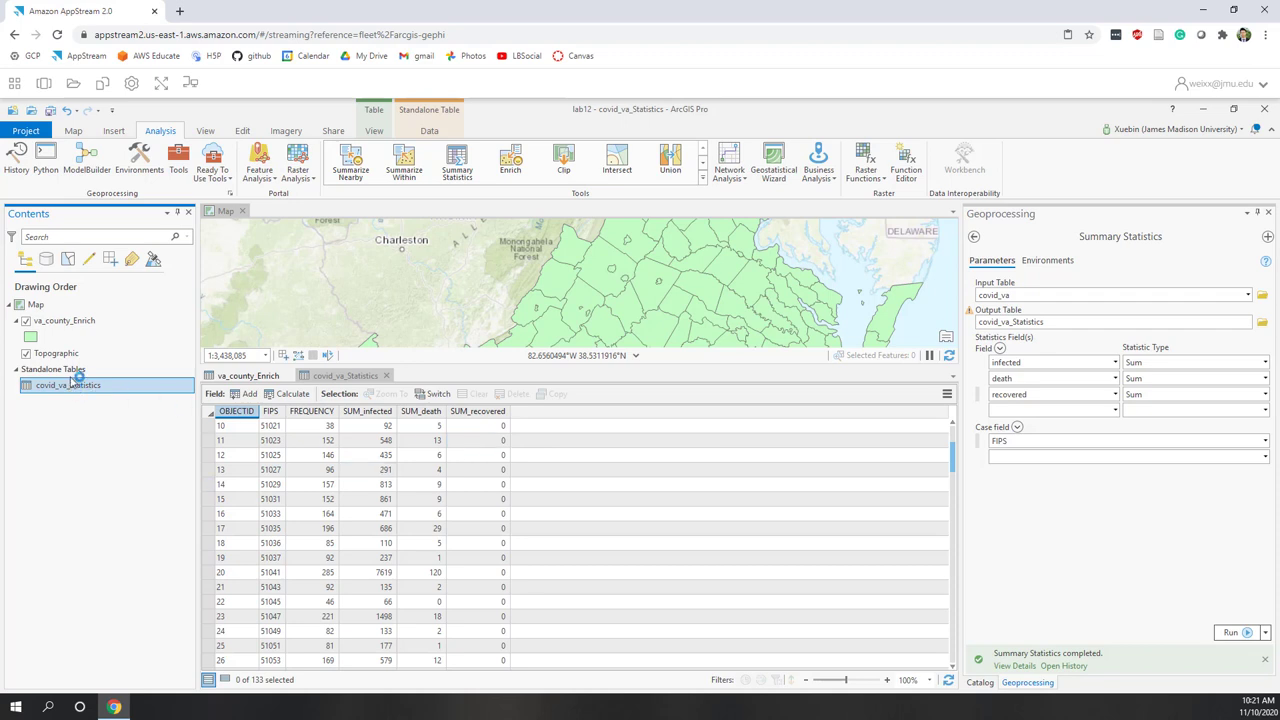
click(82, 321)
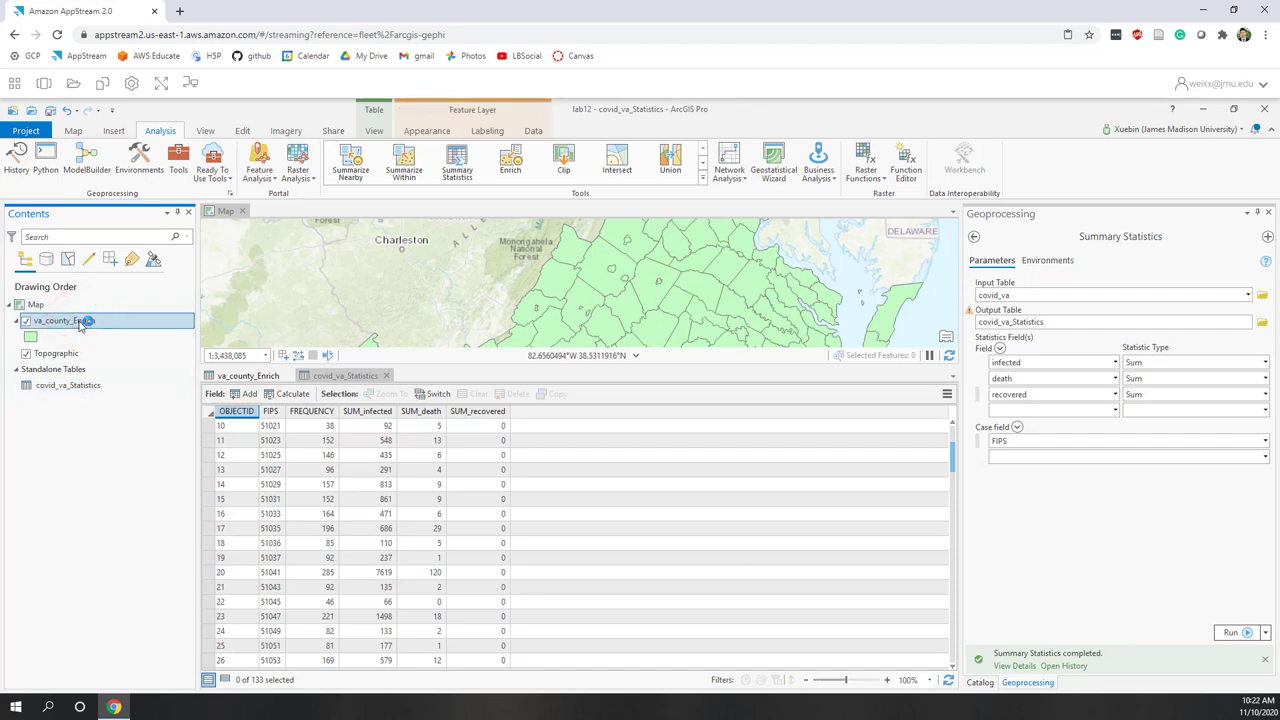
click(244, 376)
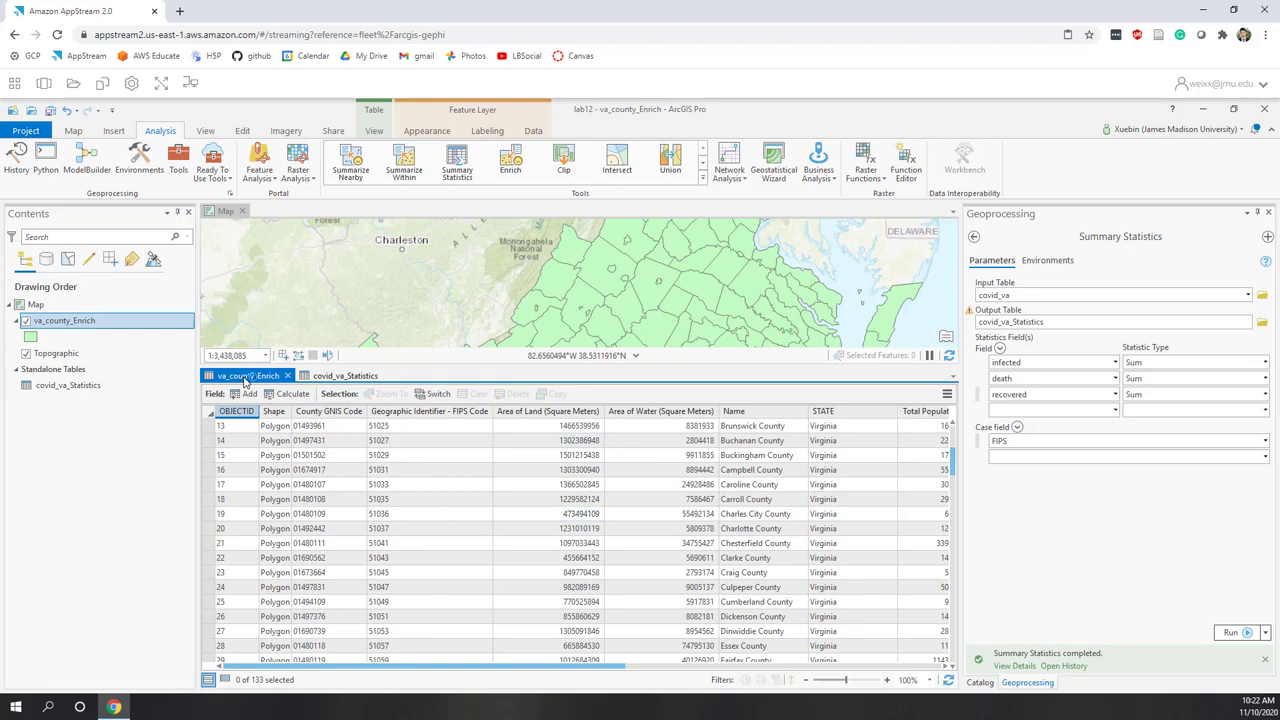
- Start an Add Join on va_county_Enrich with fips_int as the input join field
right_click(86, 326)
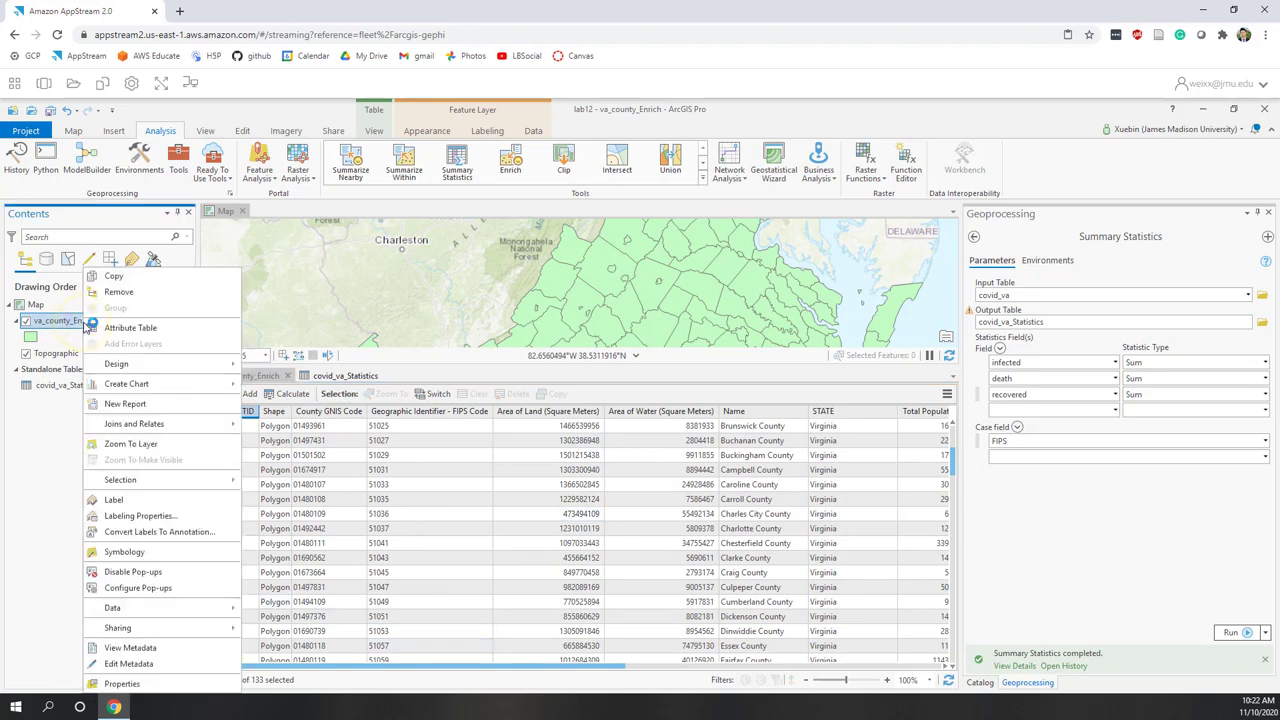
click(128, 424)
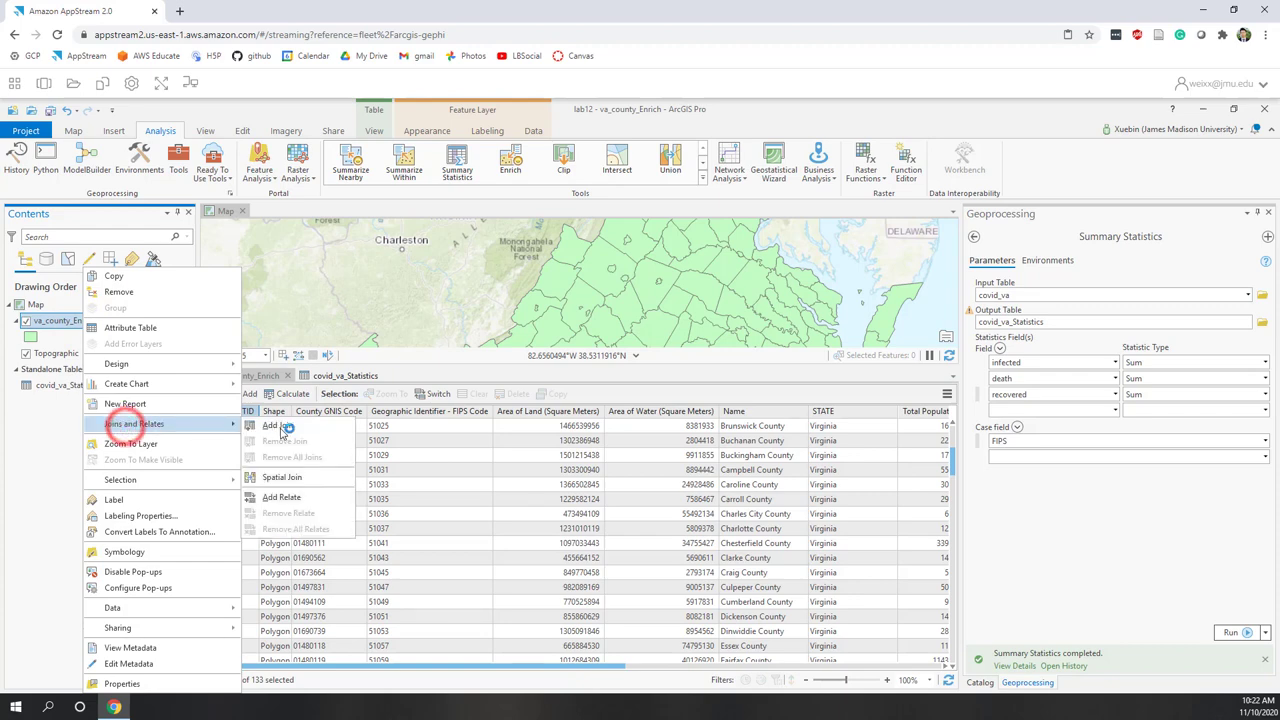
click(278, 427)
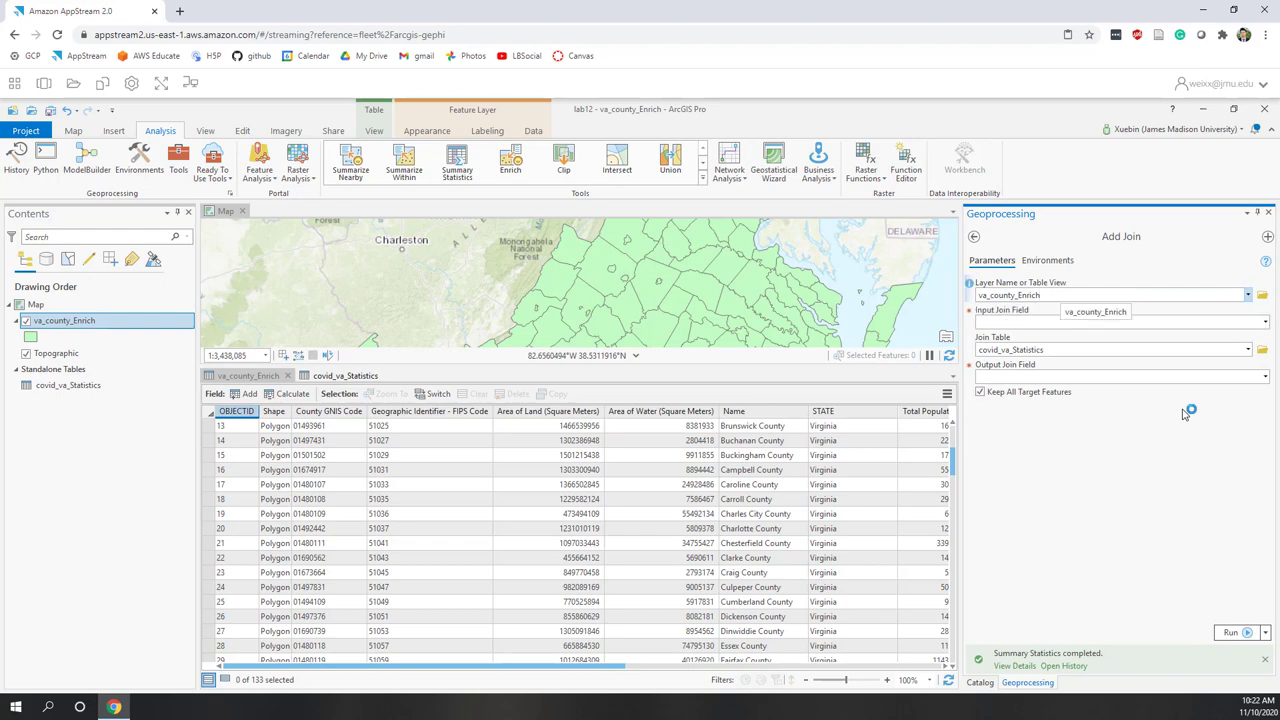
click(1265, 322)
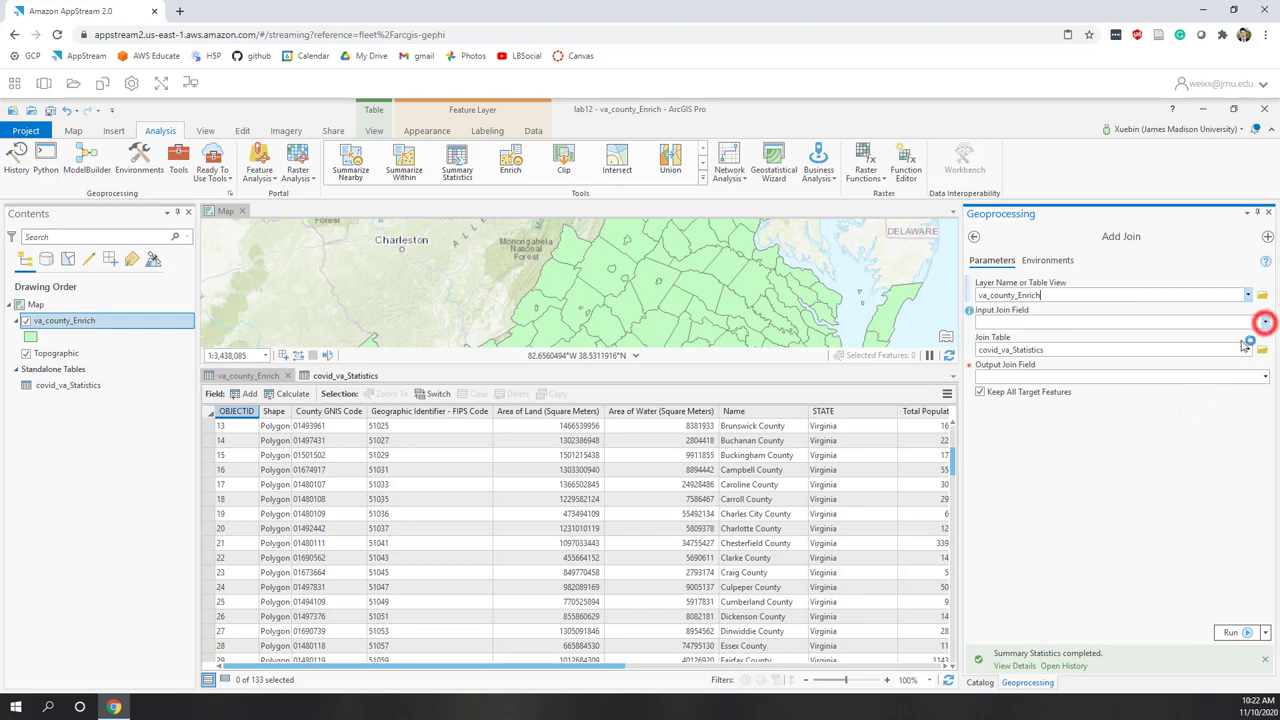
scroll(997, 526, down, 1)
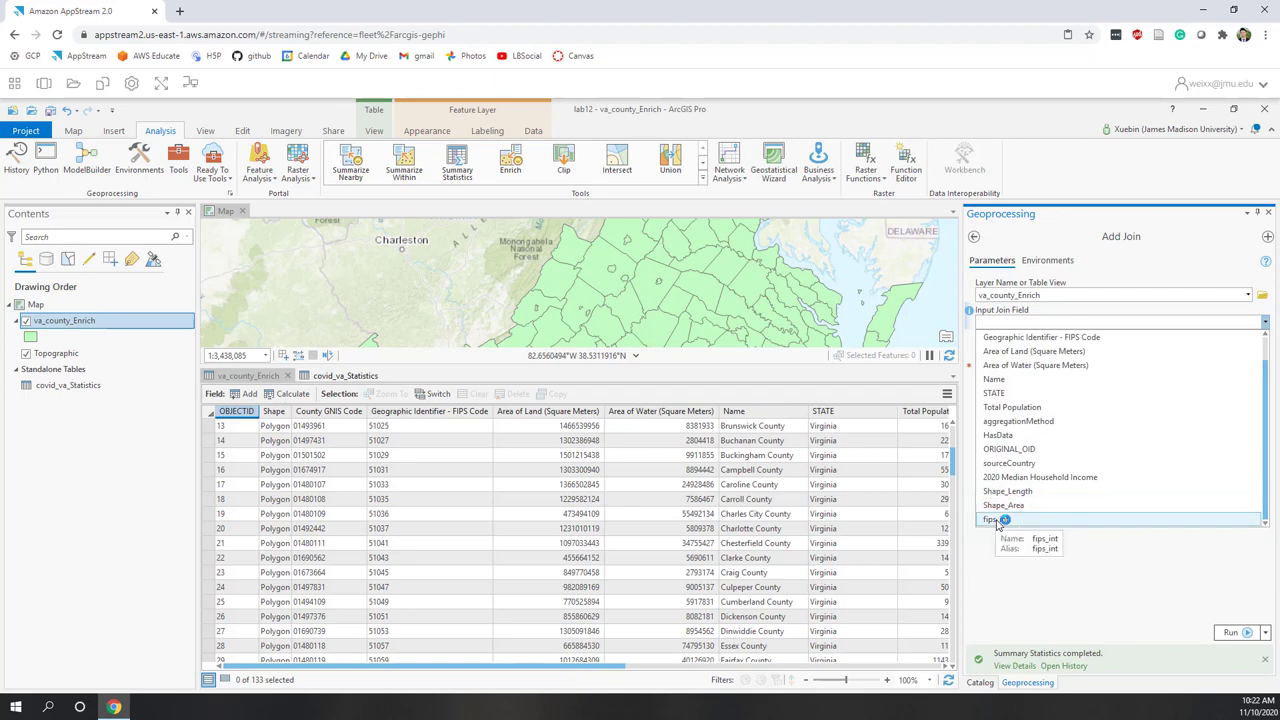
click(997, 520)
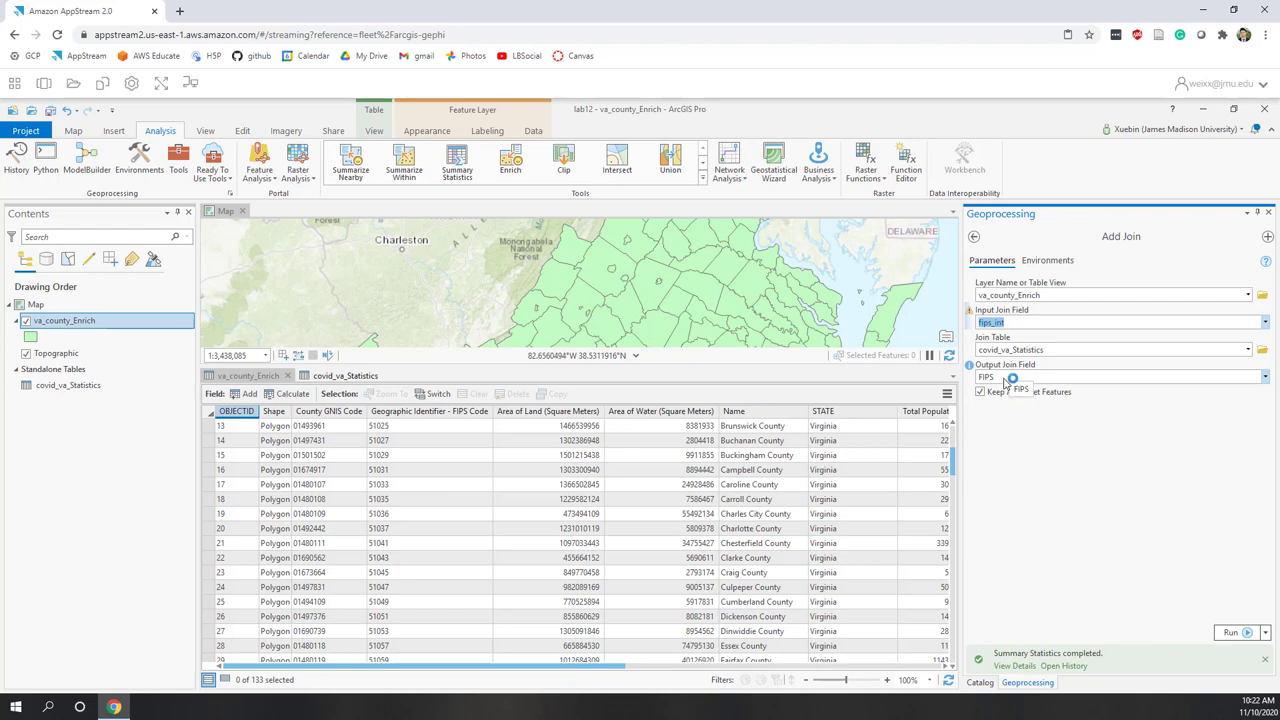
- Set covid_va_Statistics as the join table matched on FIPS, and run the join
click(328, 376)
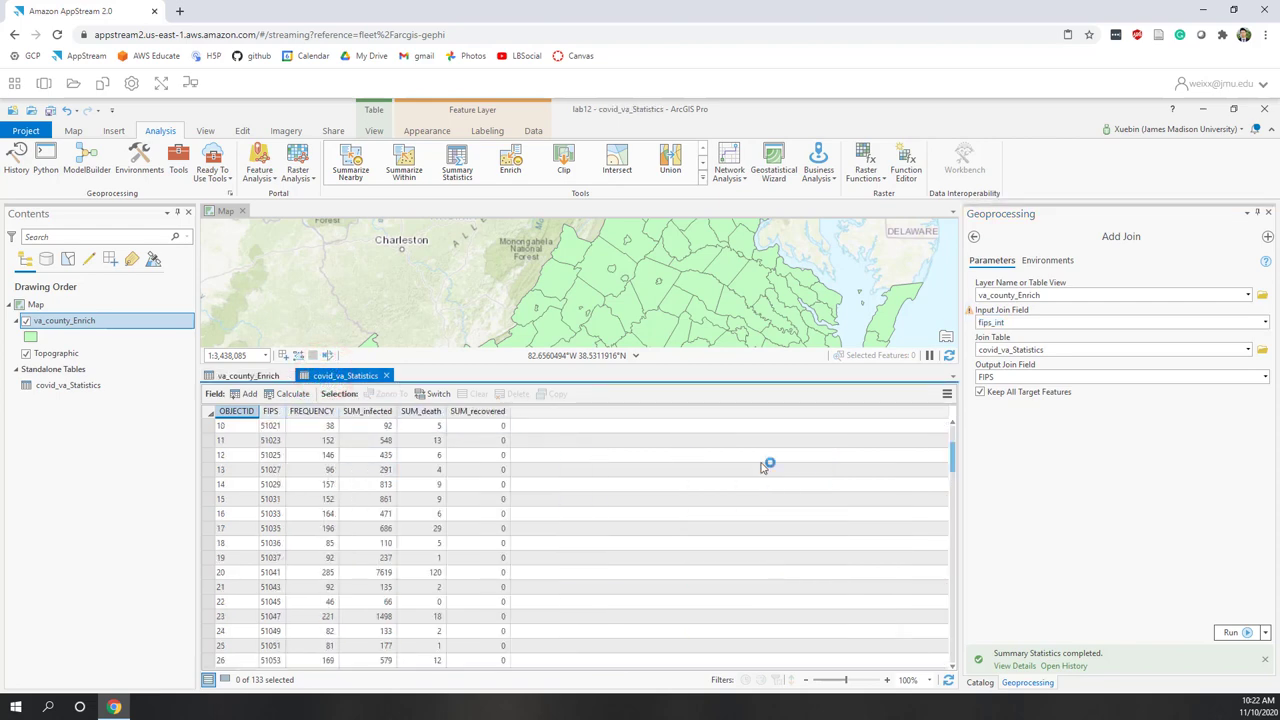
click(1077, 495)
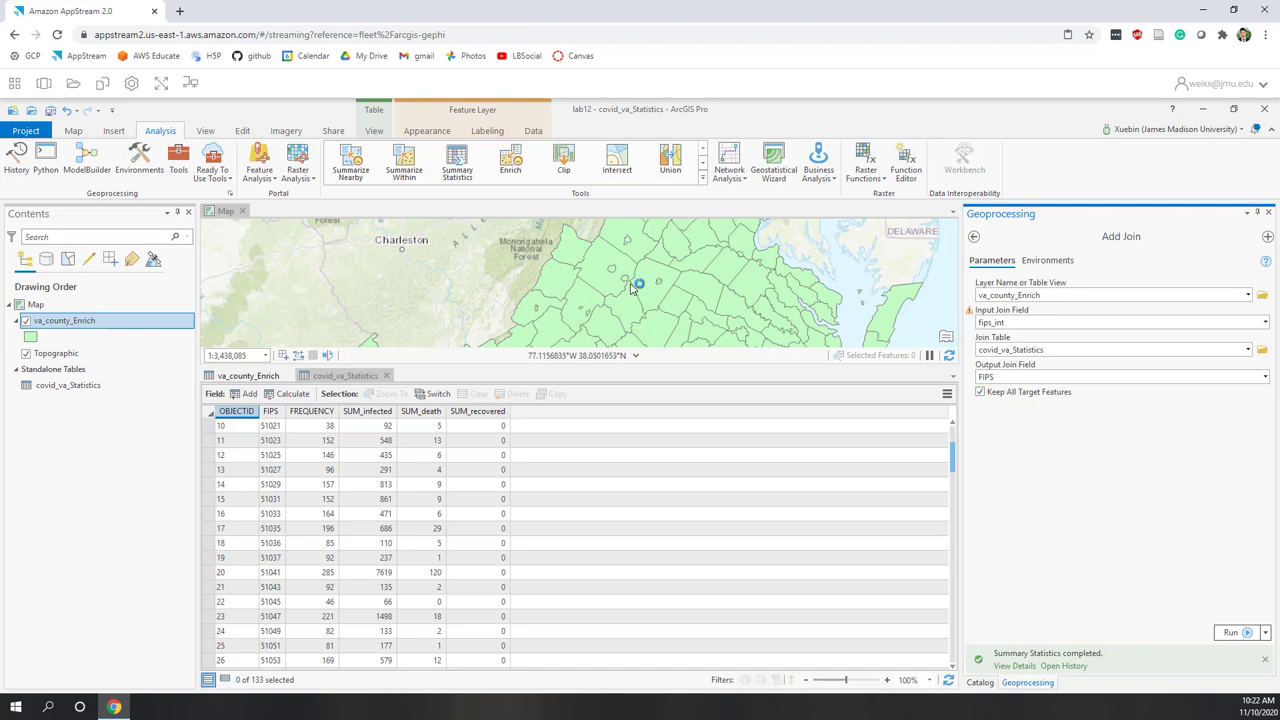
scroll(632, 287, down, 2)
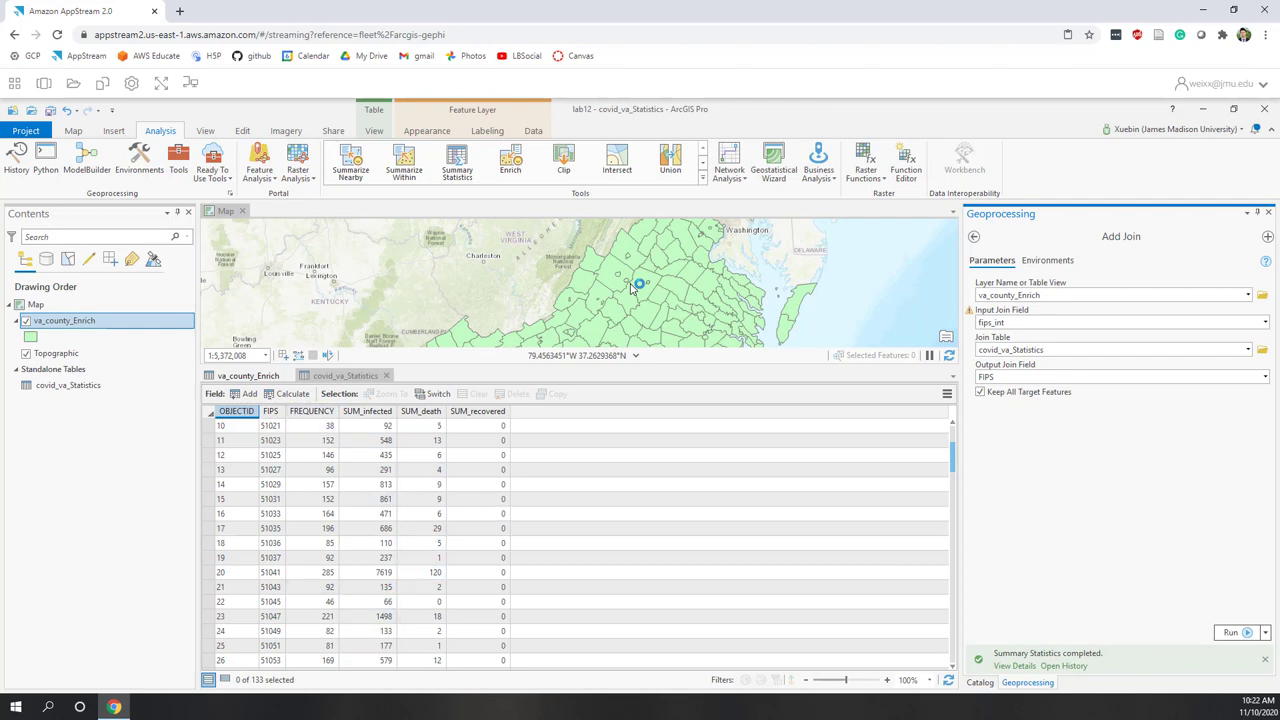
click(1230, 632)
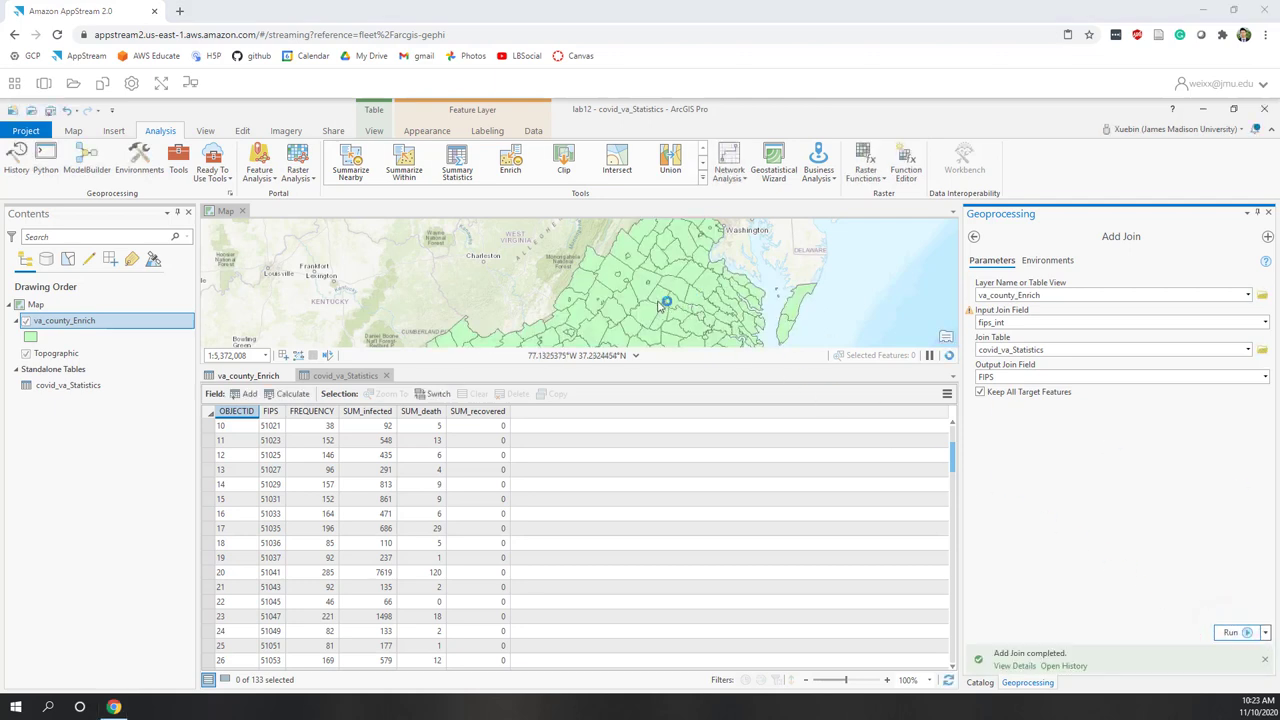
- Scroll the va_county_Enrich table to the joined FREQUENCY, SUM_infected, SUM_death and SUM_recovered columns
click(253, 378)
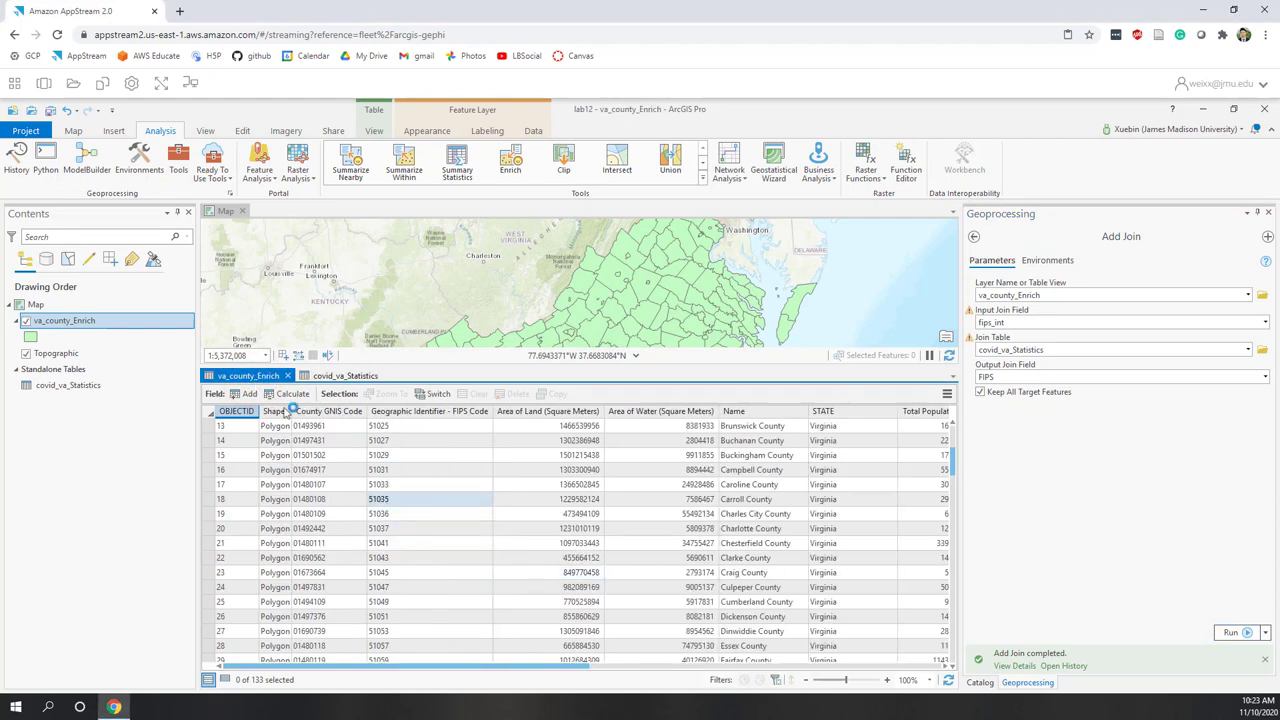
drag(555, 668, 957, 670)
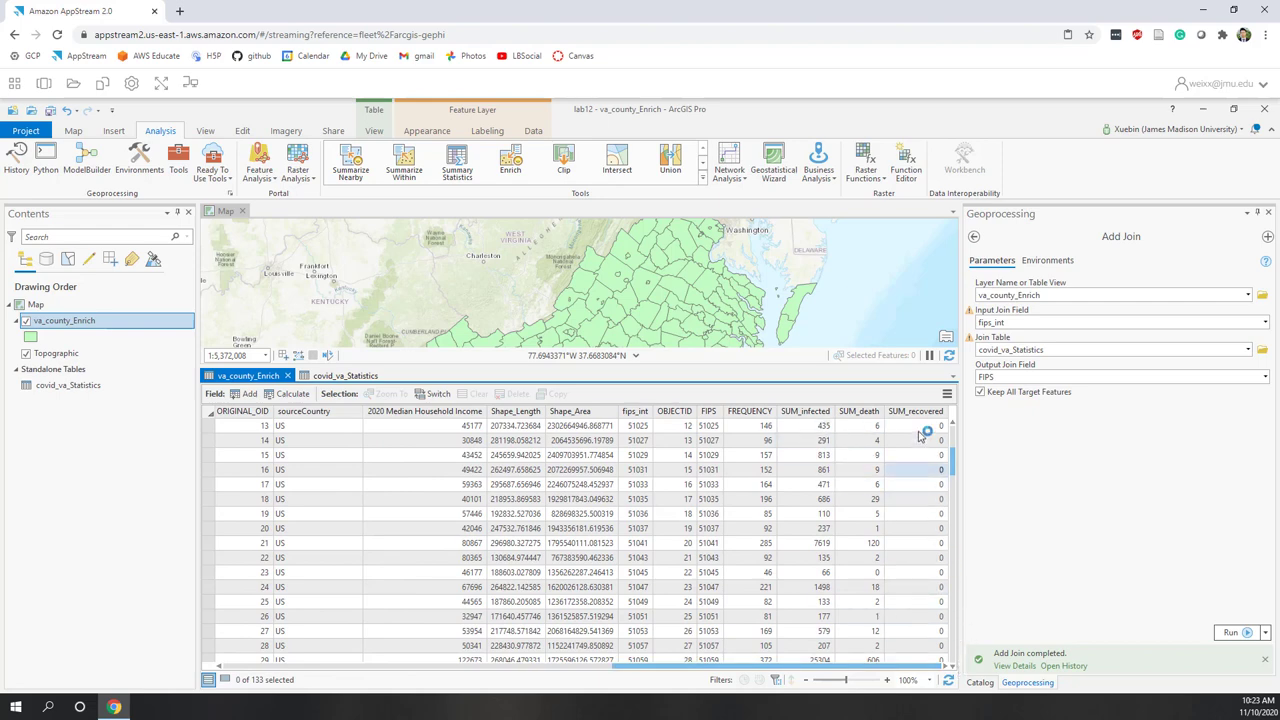
scroll(920, 435, down, 11)
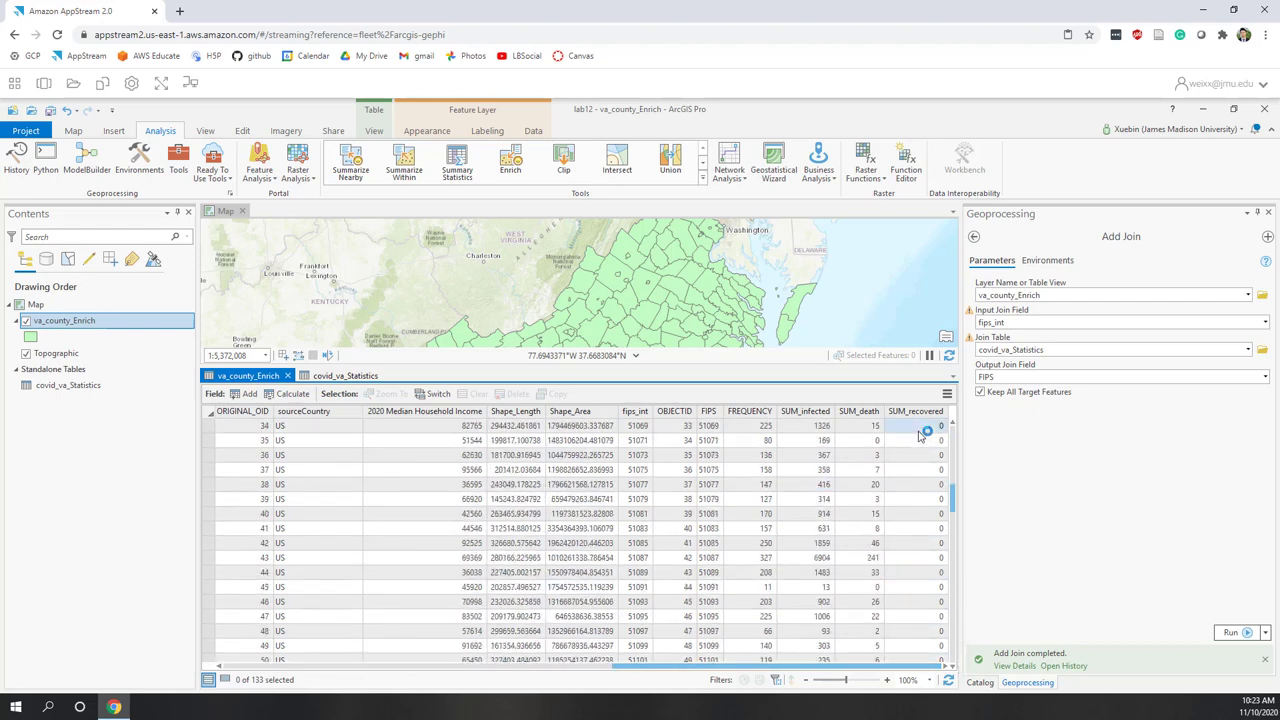
scroll(920, 435, down, 6)
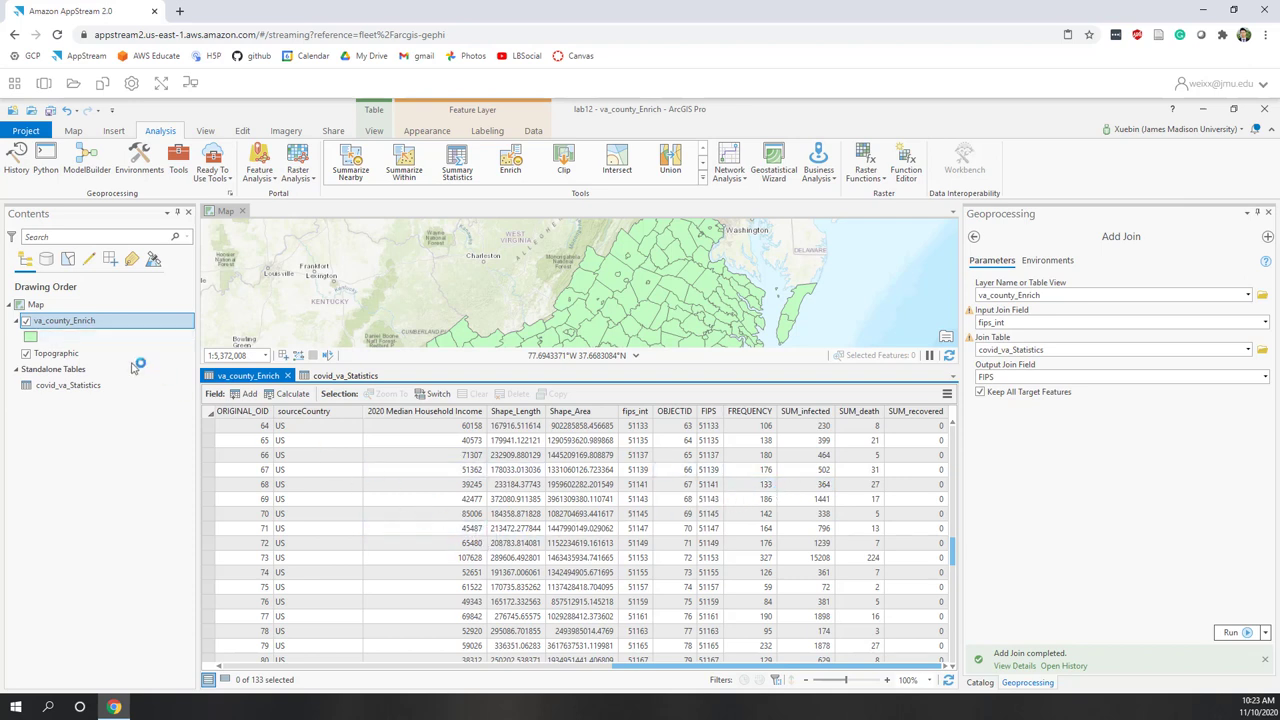
- Export va_county_Enrich features to lab12.gdb with output feature class name va_covid
right_click(50, 325)
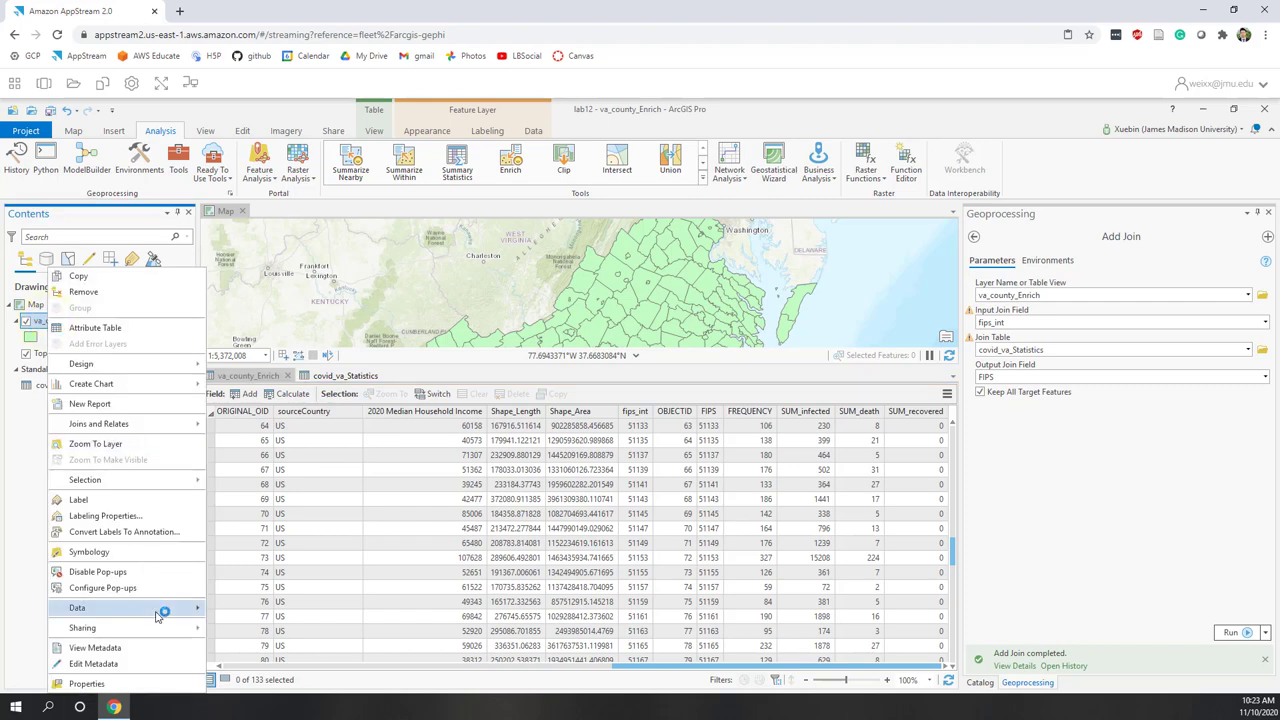
mouse_move(157, 613)
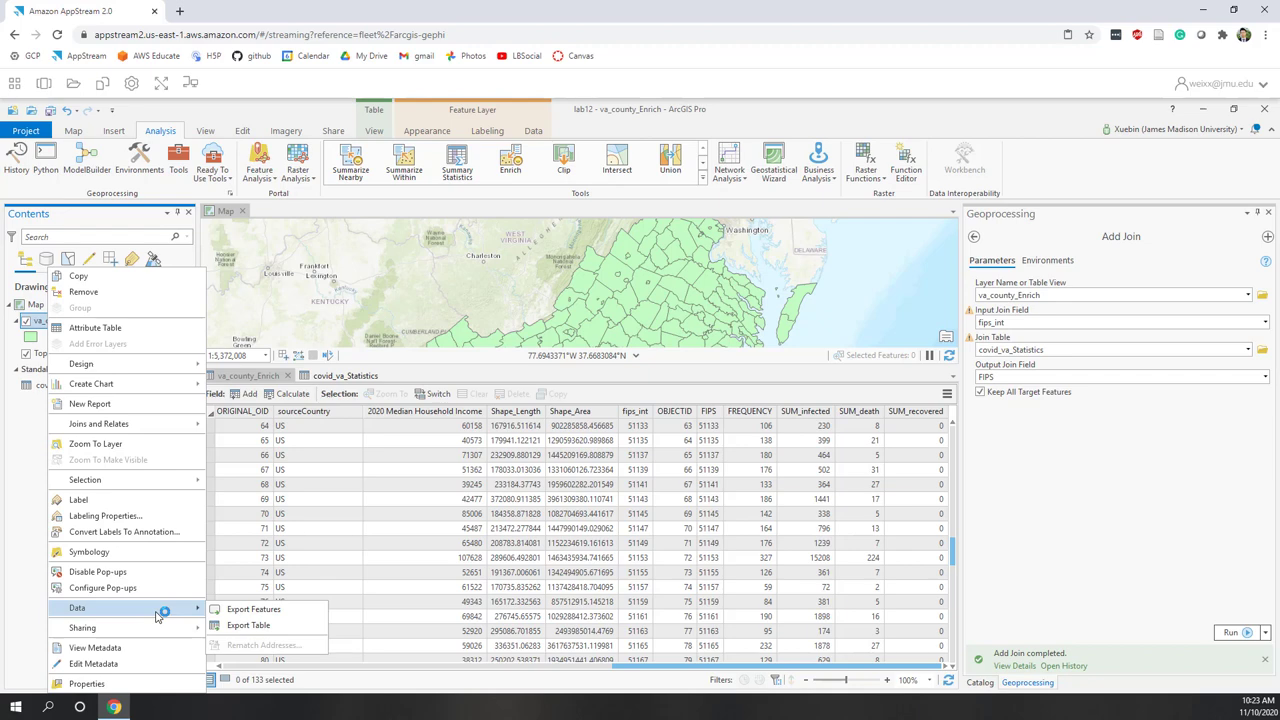
click(262, 610)
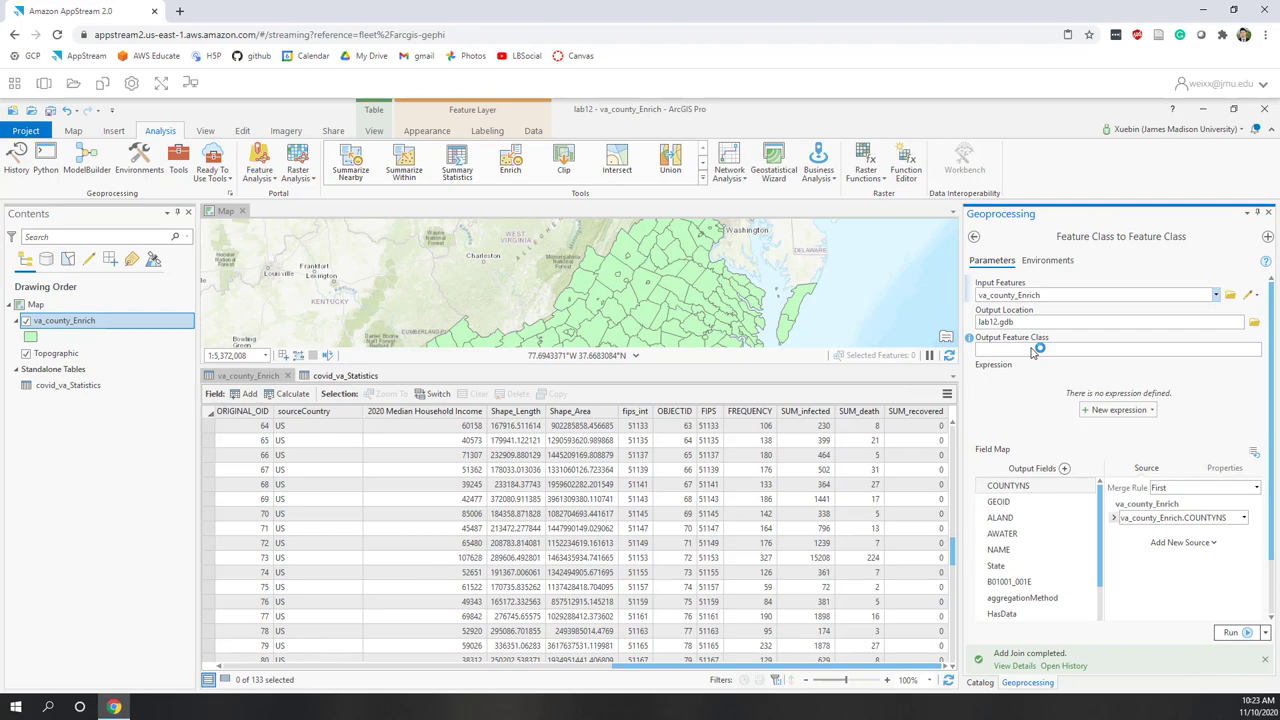
click(1033, 350)
text(va_covid)
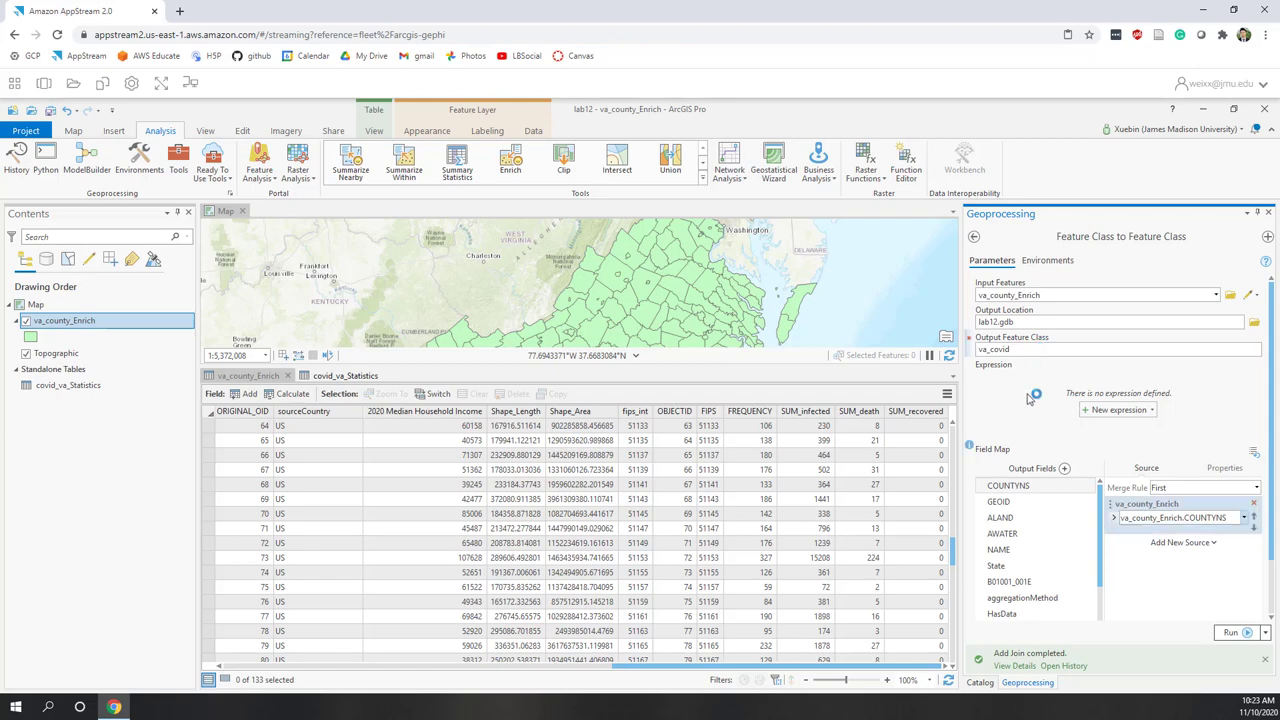
click(1018, 523)
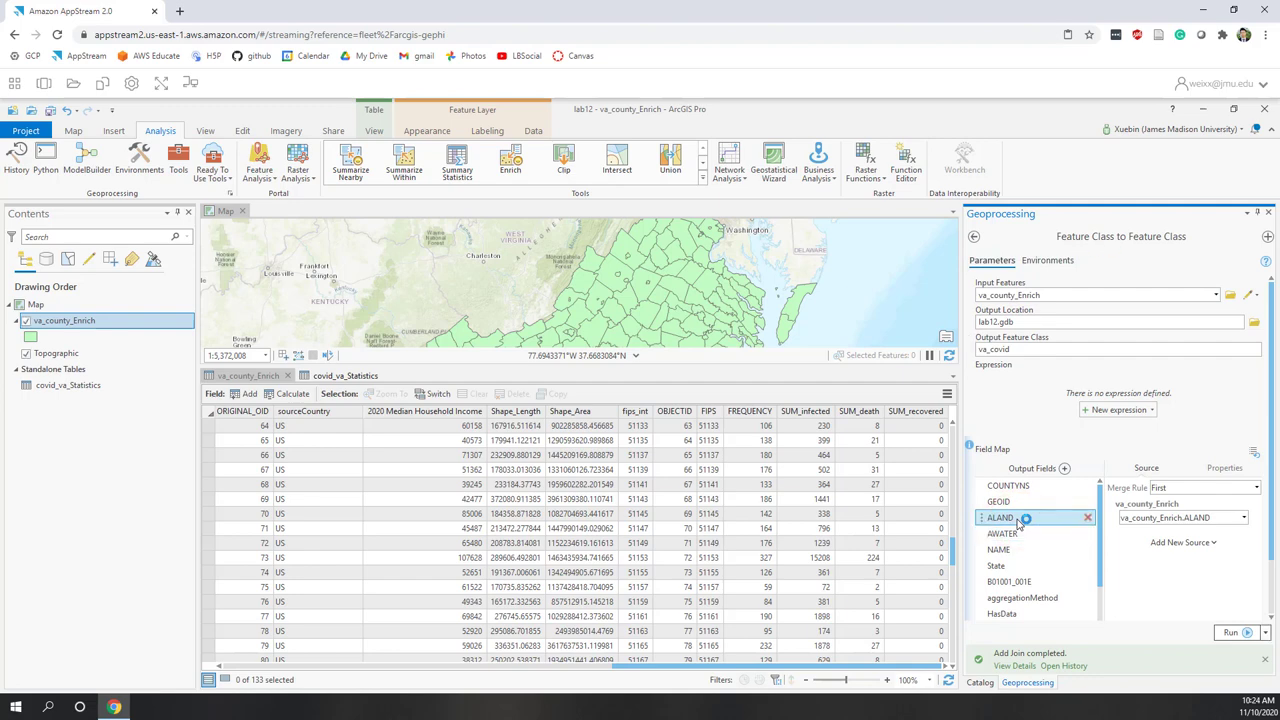
- Remove ALAND, AWATER, aggregationMethod, HasData, ORIGINAL_OID and sourceCountry from the field map
click(1089, 522)
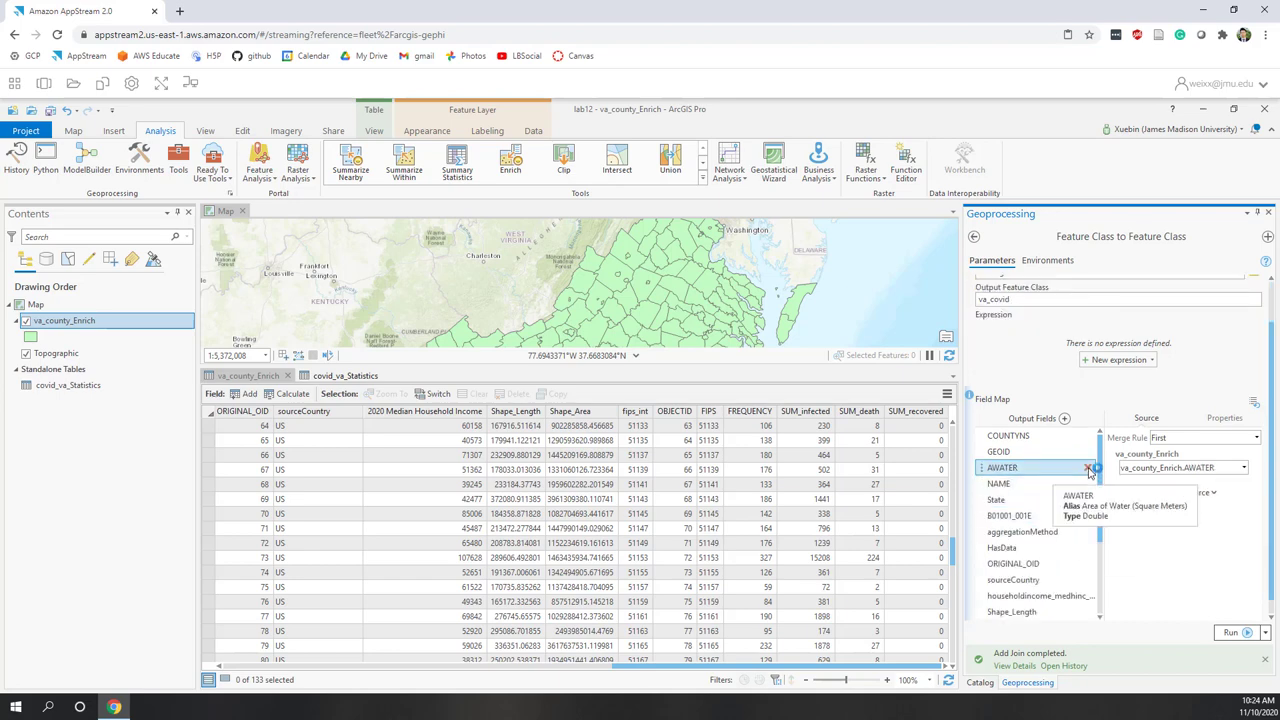
click(1089, 468)
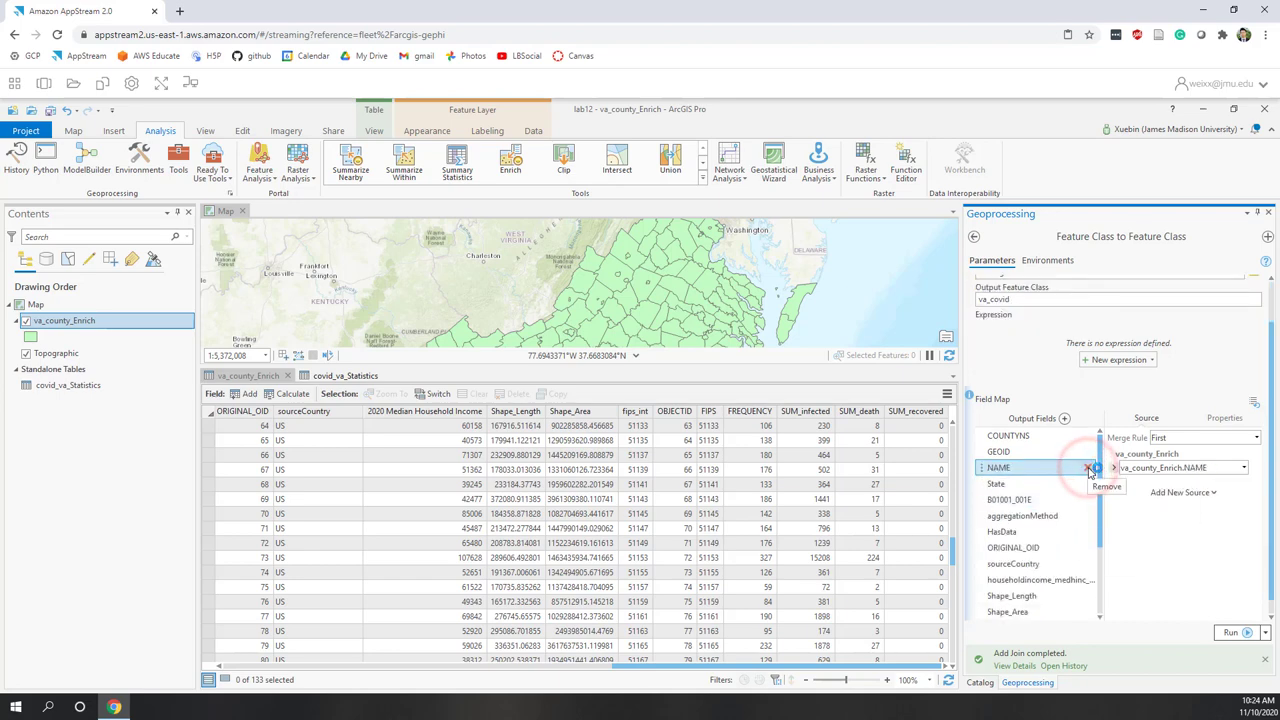
click(1058, 517)
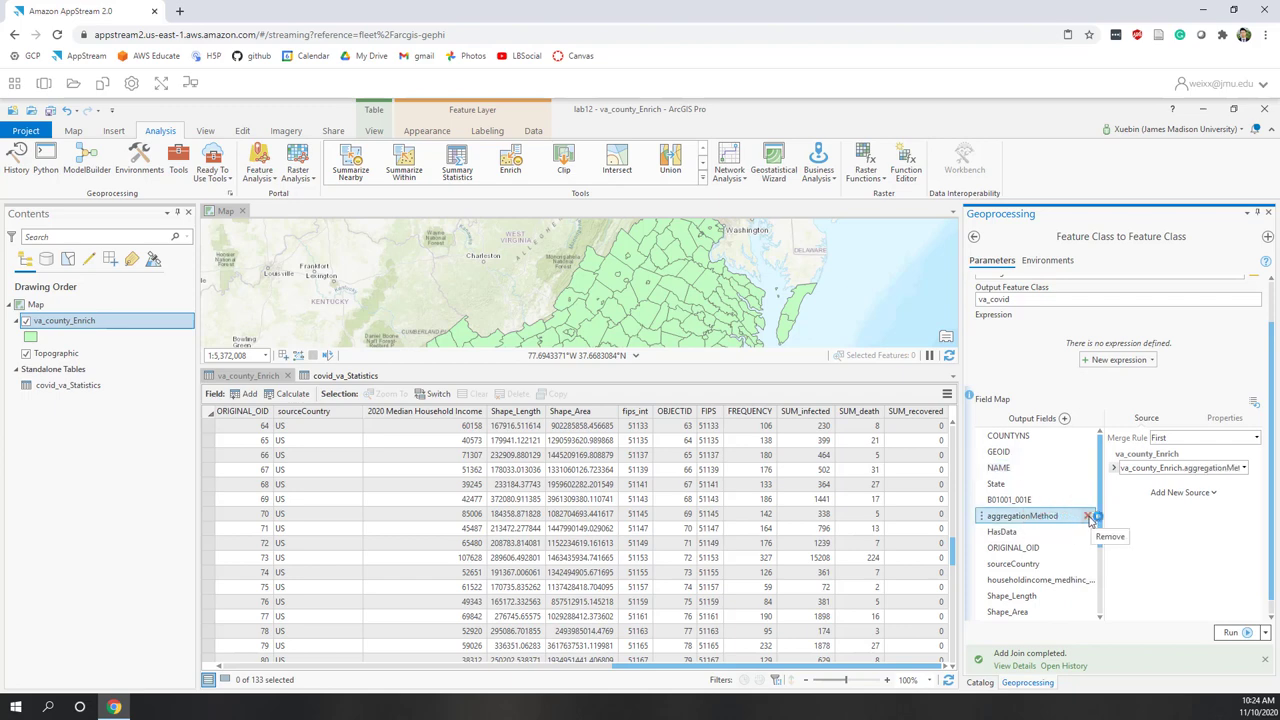
click(1089, 517)
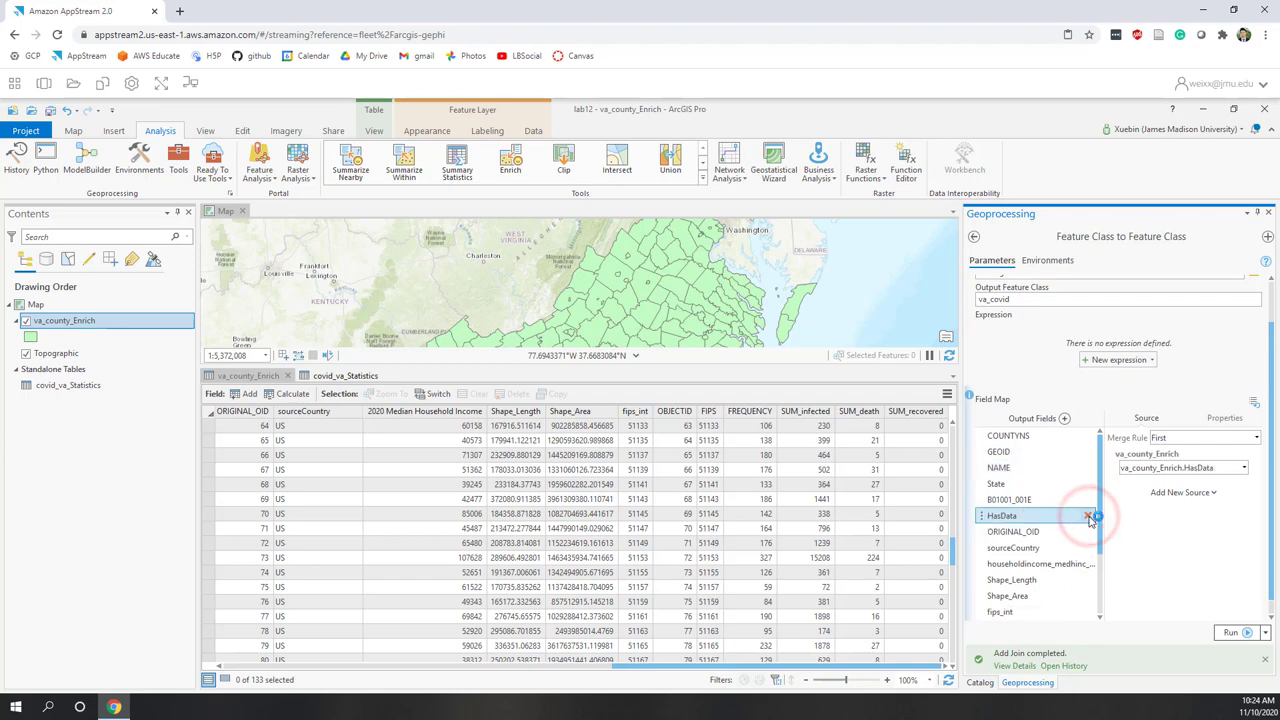
click(1089, 517)
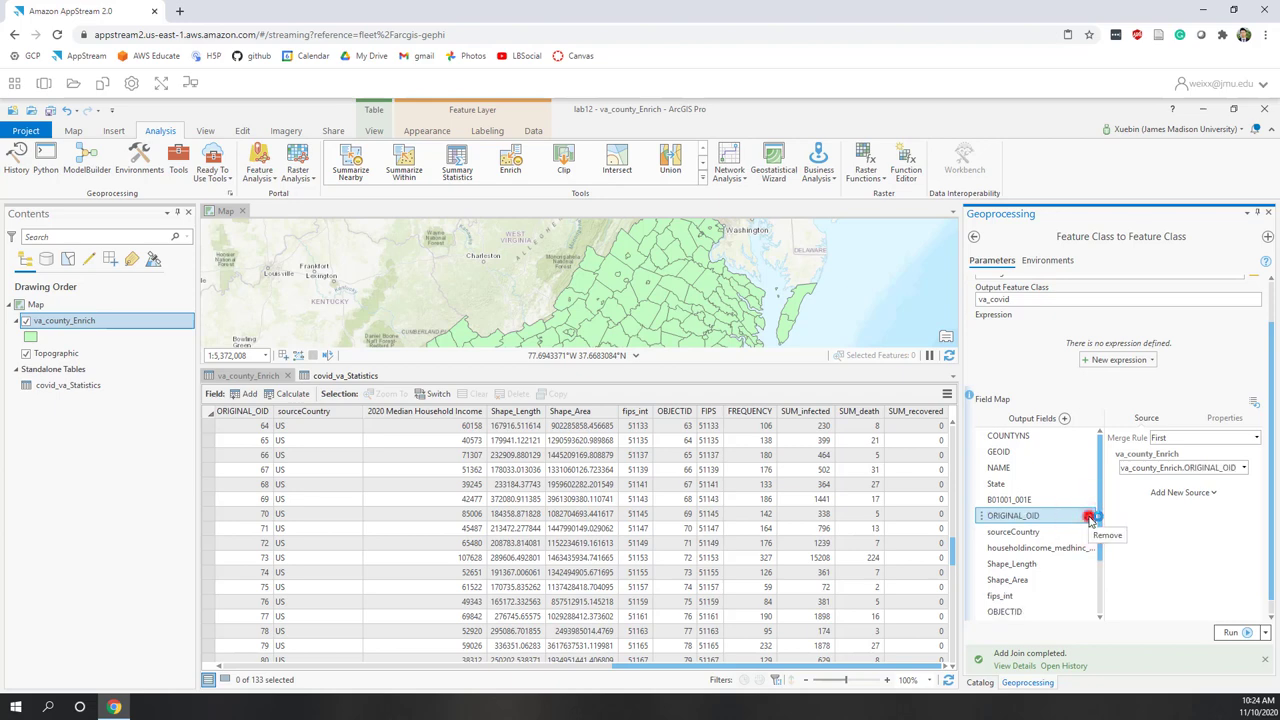
click(1089, 517)
click(1089, 517)
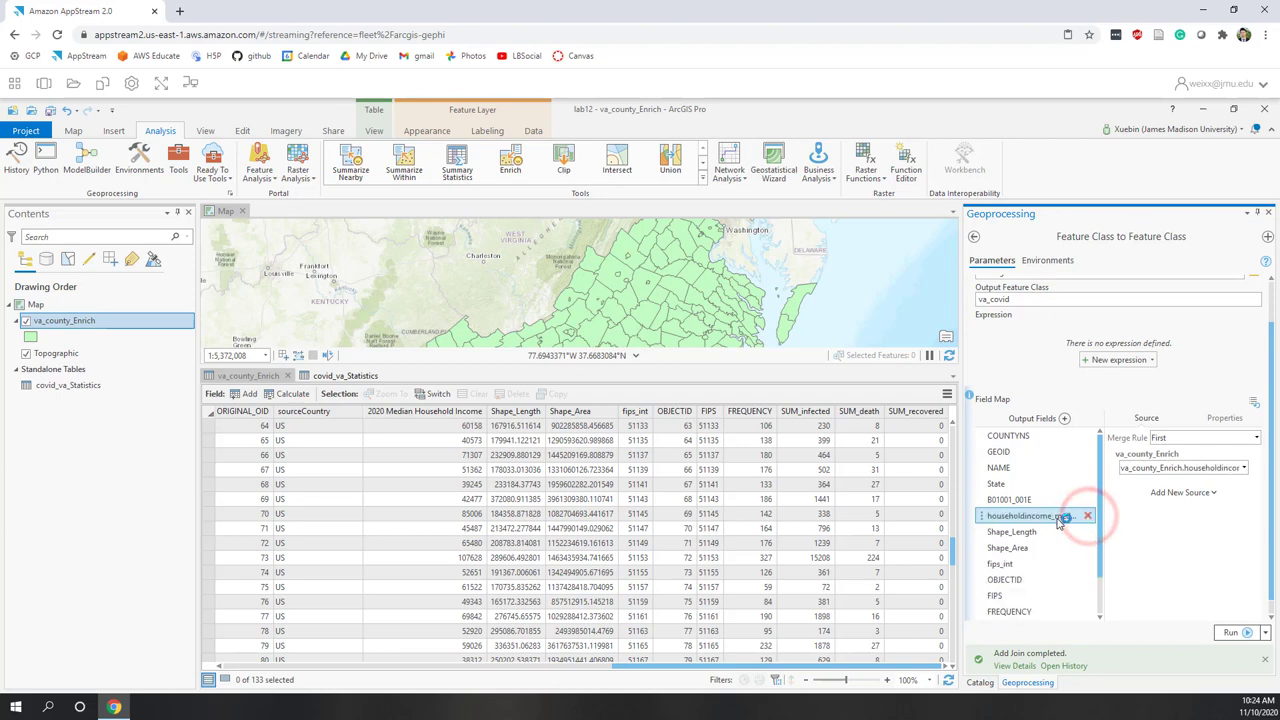
- Remove Shape_Length, Shape_Area, fips_int, OBJECTID and FREQUENCY fields, then run the va_covid export
click(1052, 532)
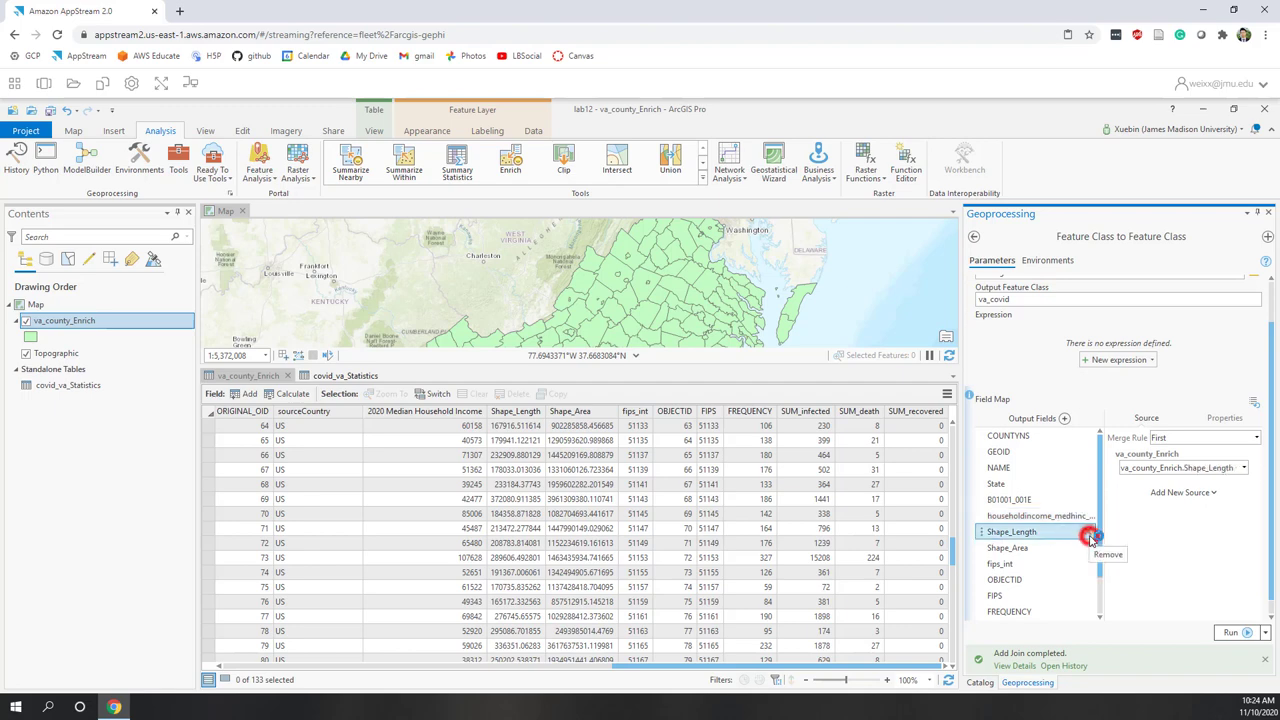
click(1089, 535)
click(1089, 535)
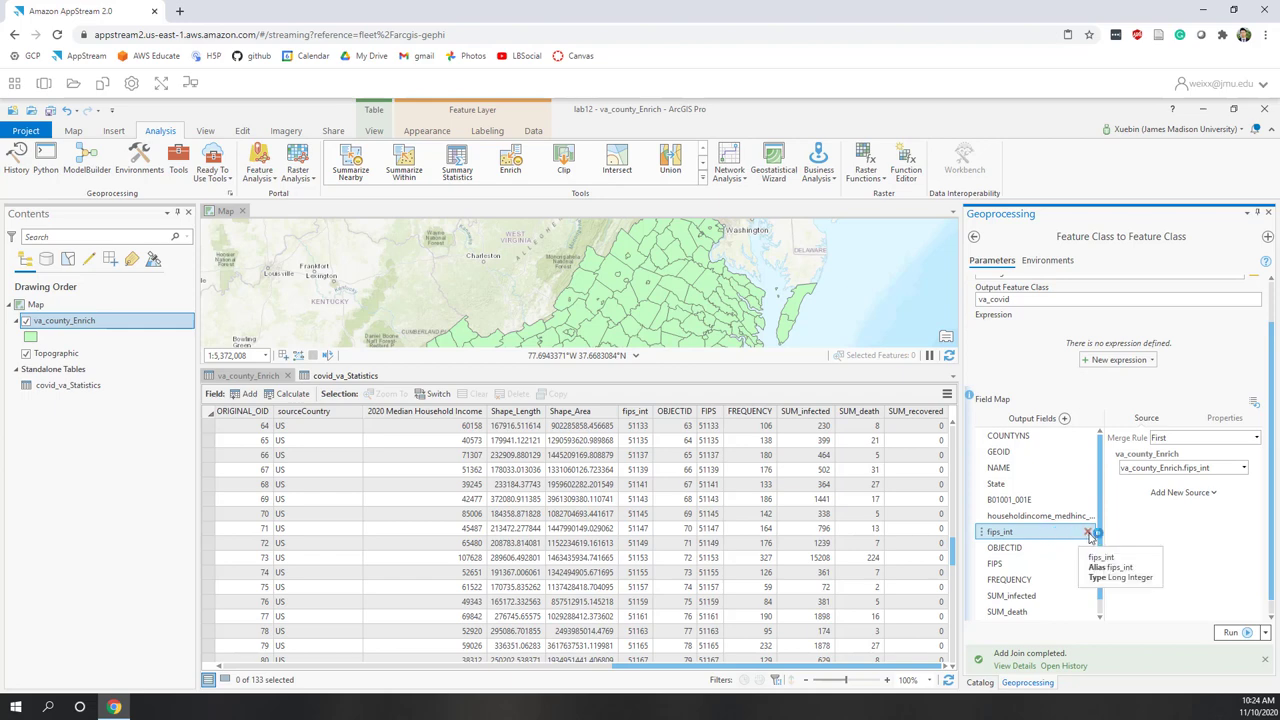
click(1089, 535)
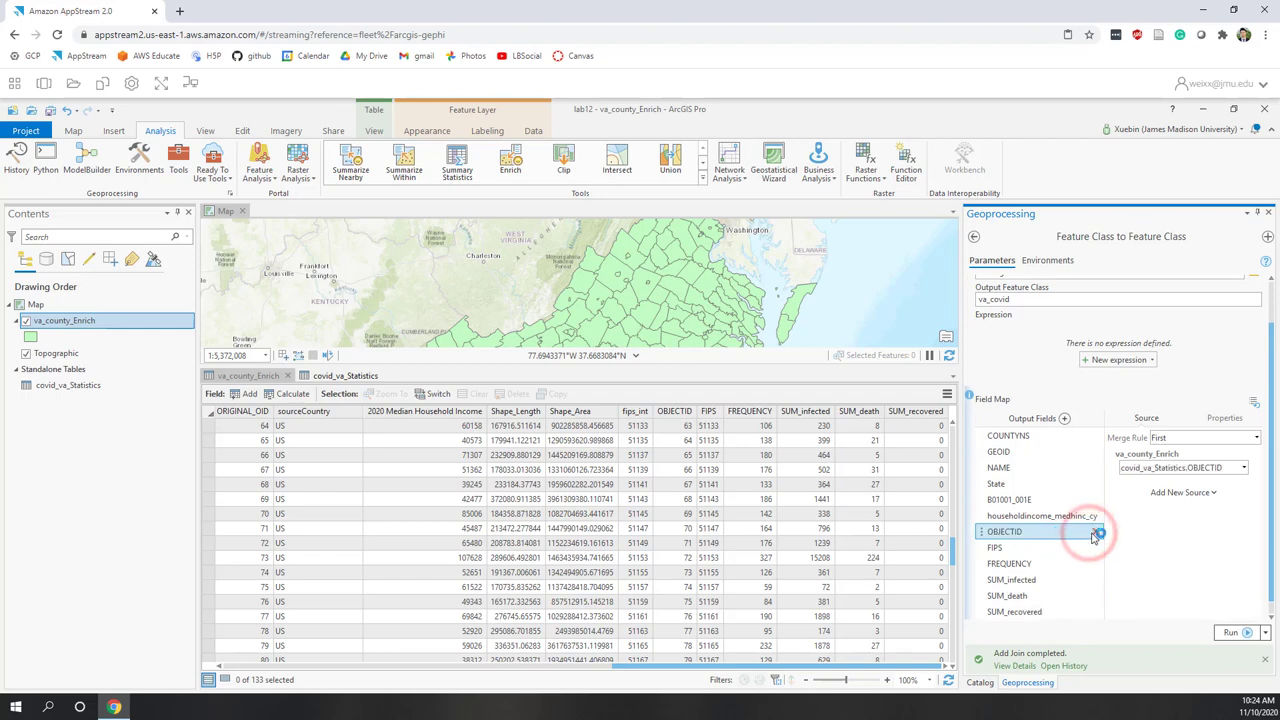
click(1093, 535)
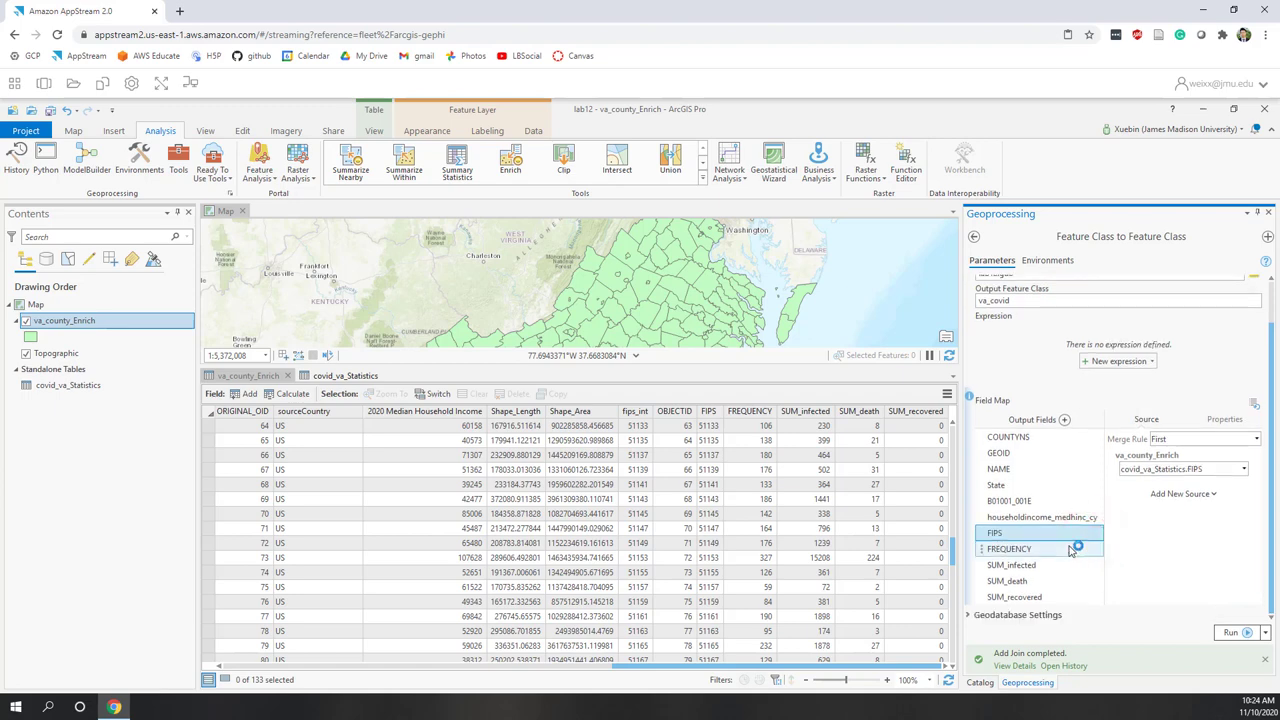
click(1096, 551)
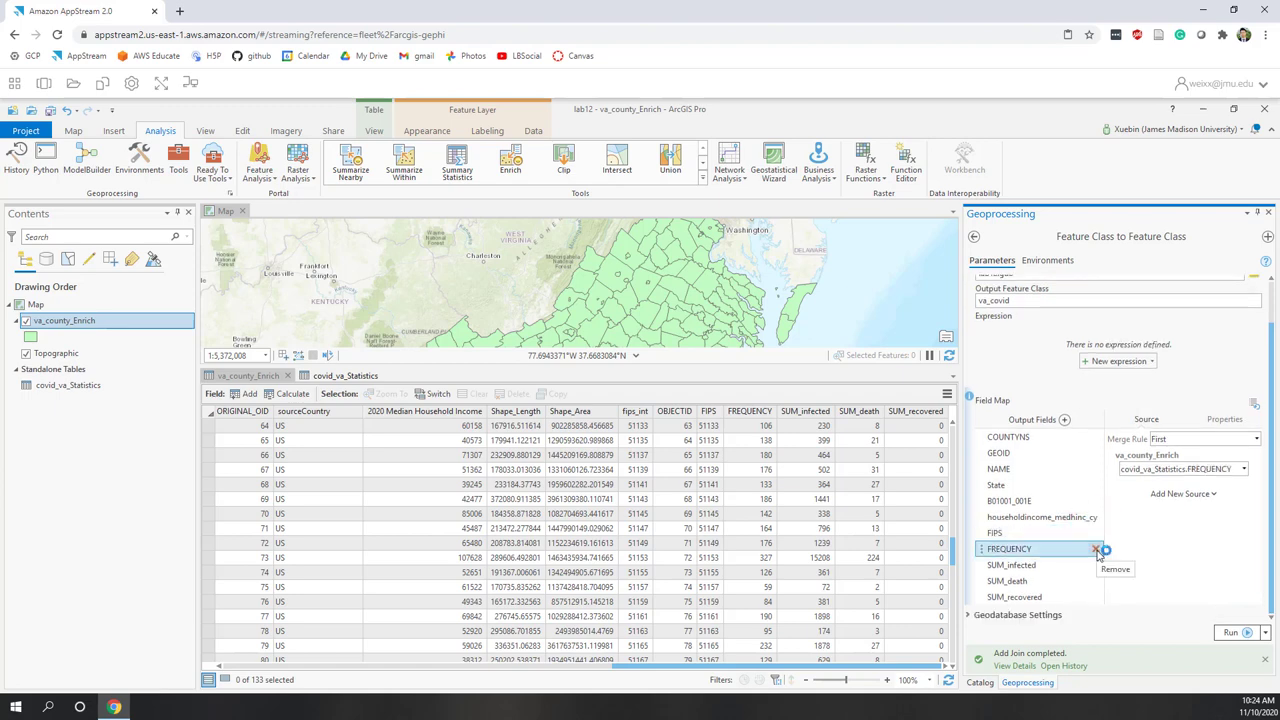
click(1096, 551)
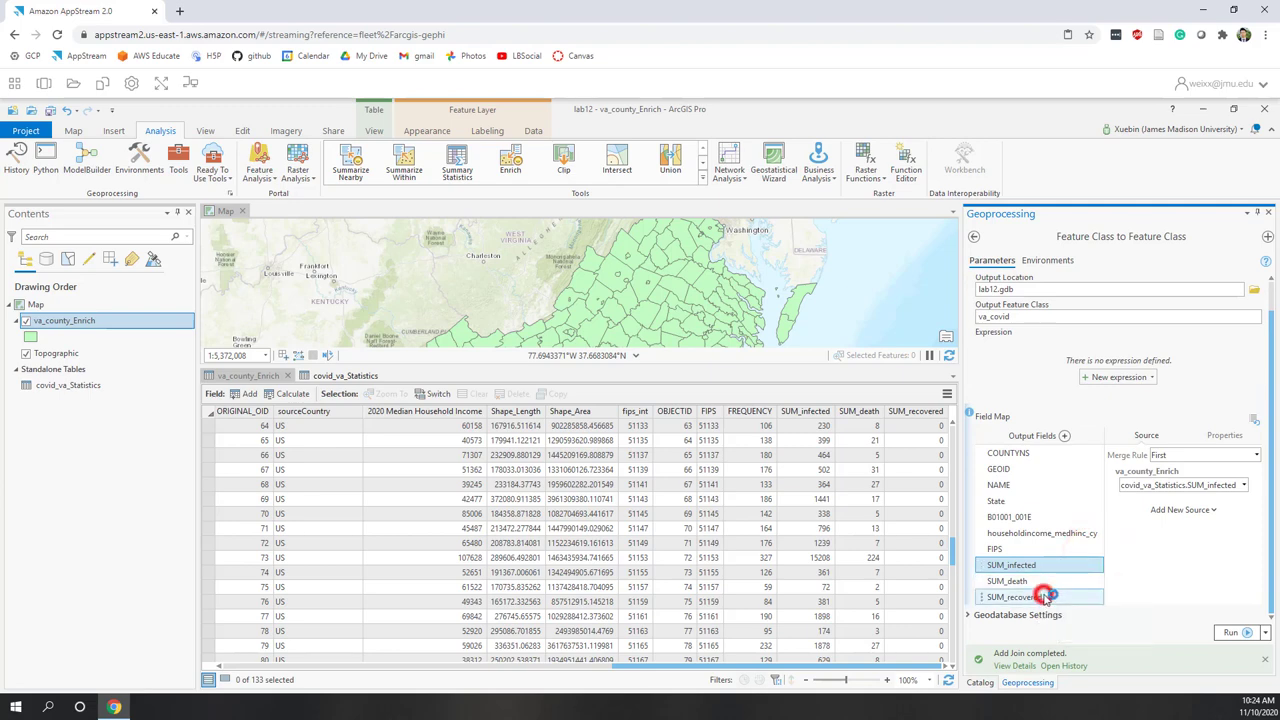
click(1040, 597)
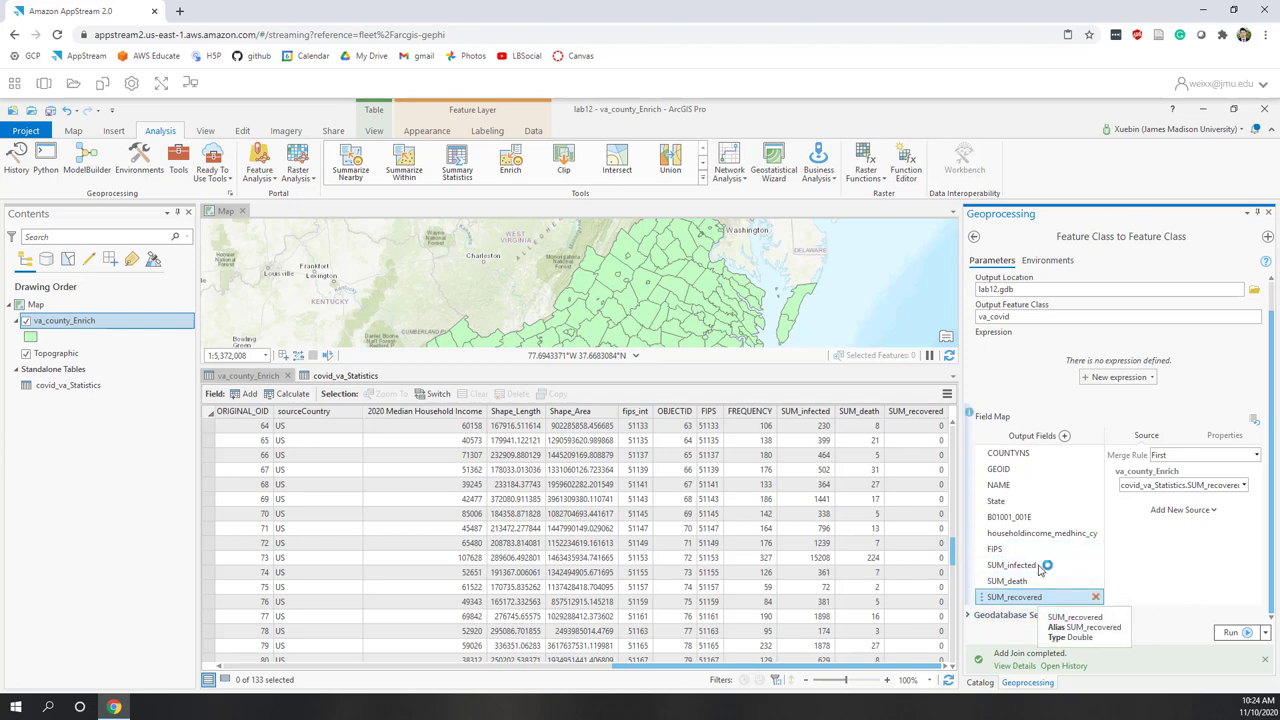
click(1228, 634)
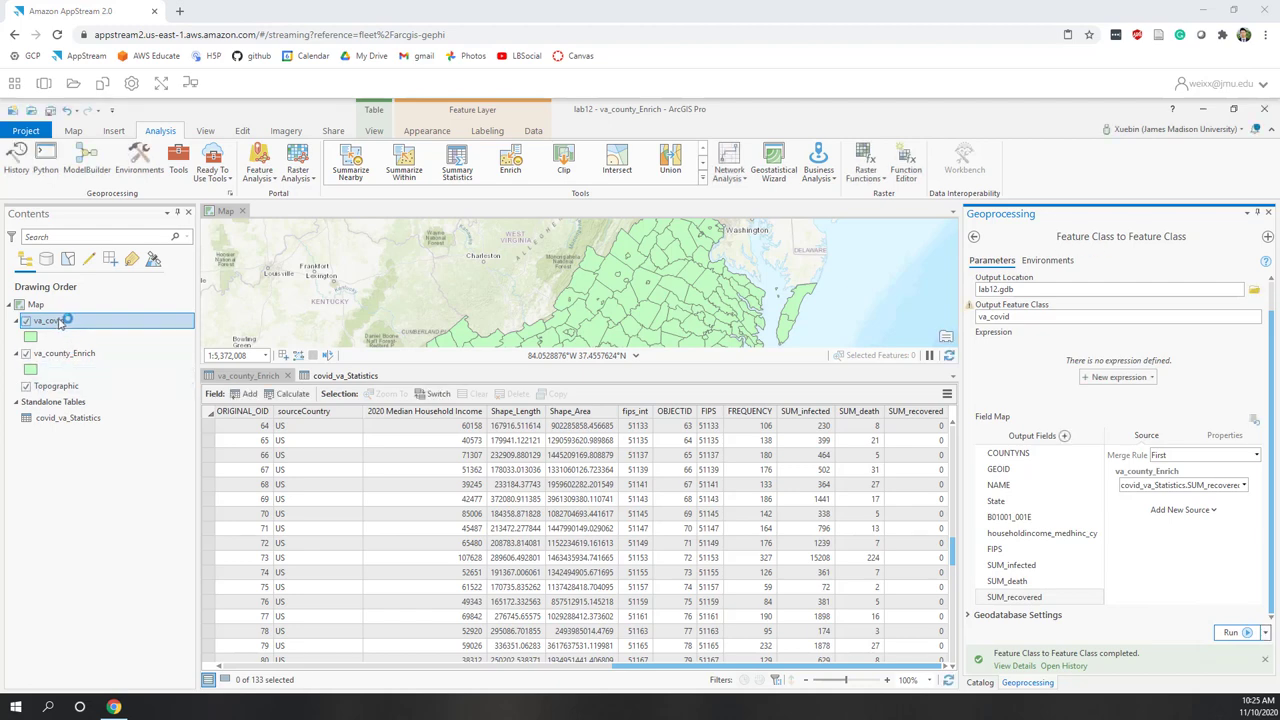
- Open the new va_covid layer's attribute table and scroll across its columns
right_click(55, 323)
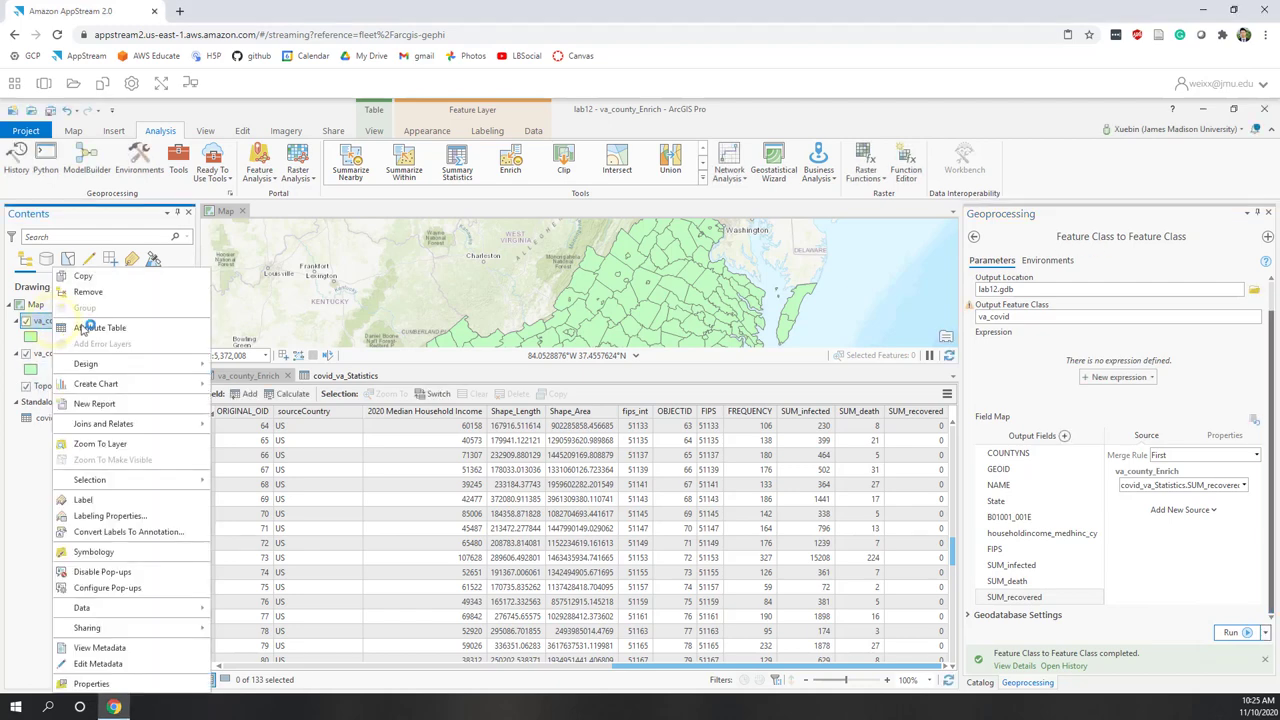
click(90, 330)
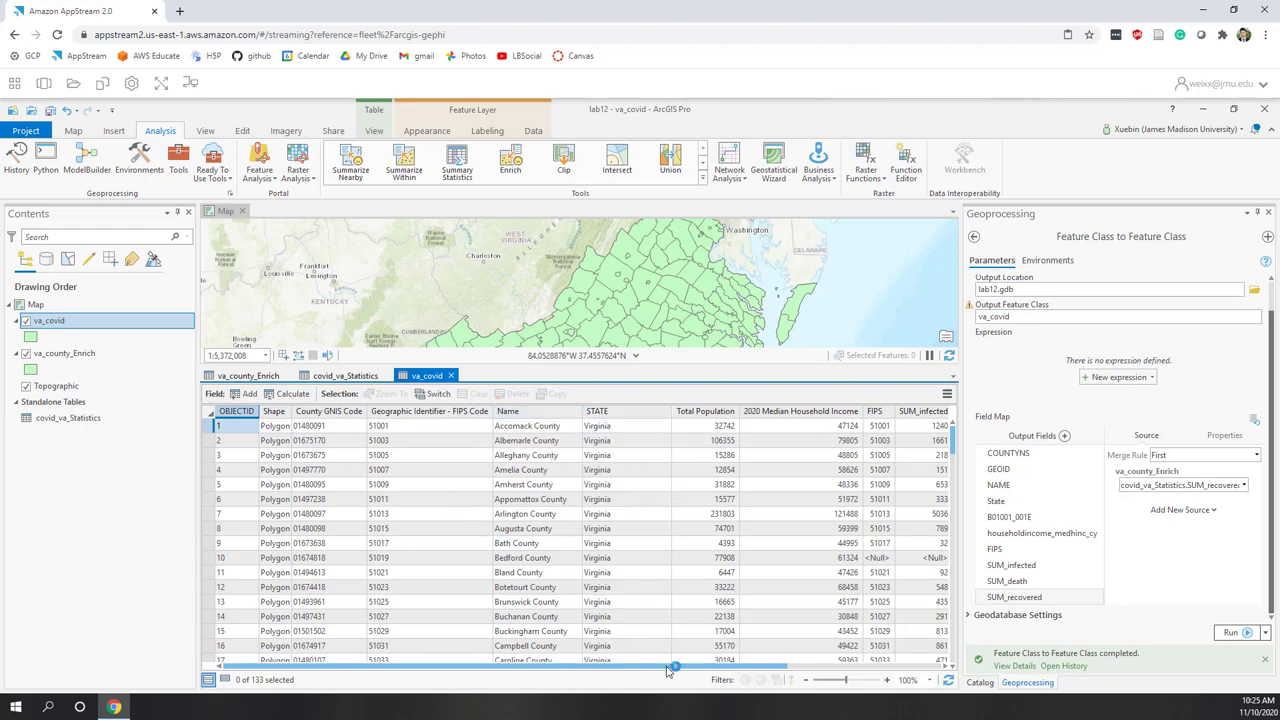
drag(663, 665, 940, 672)
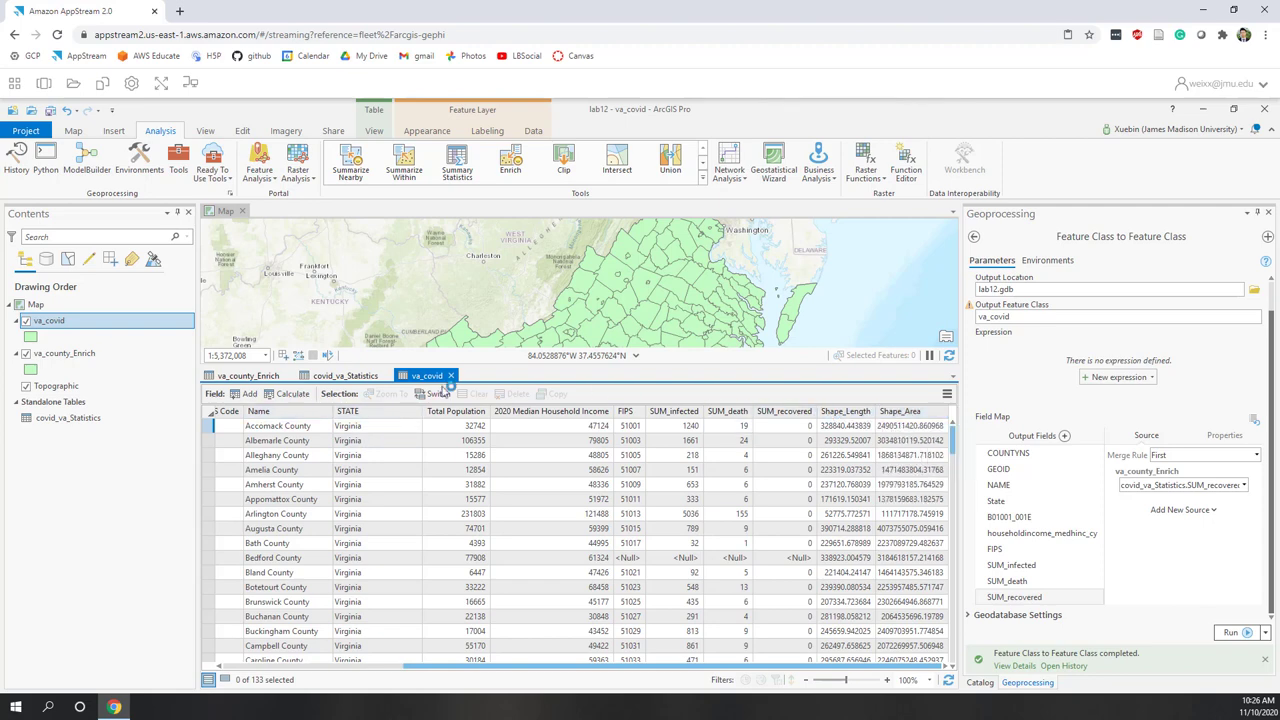
- Close the va_county_Enrich, covid_va_Statistics and va_covid table tabs
click(287, 375)
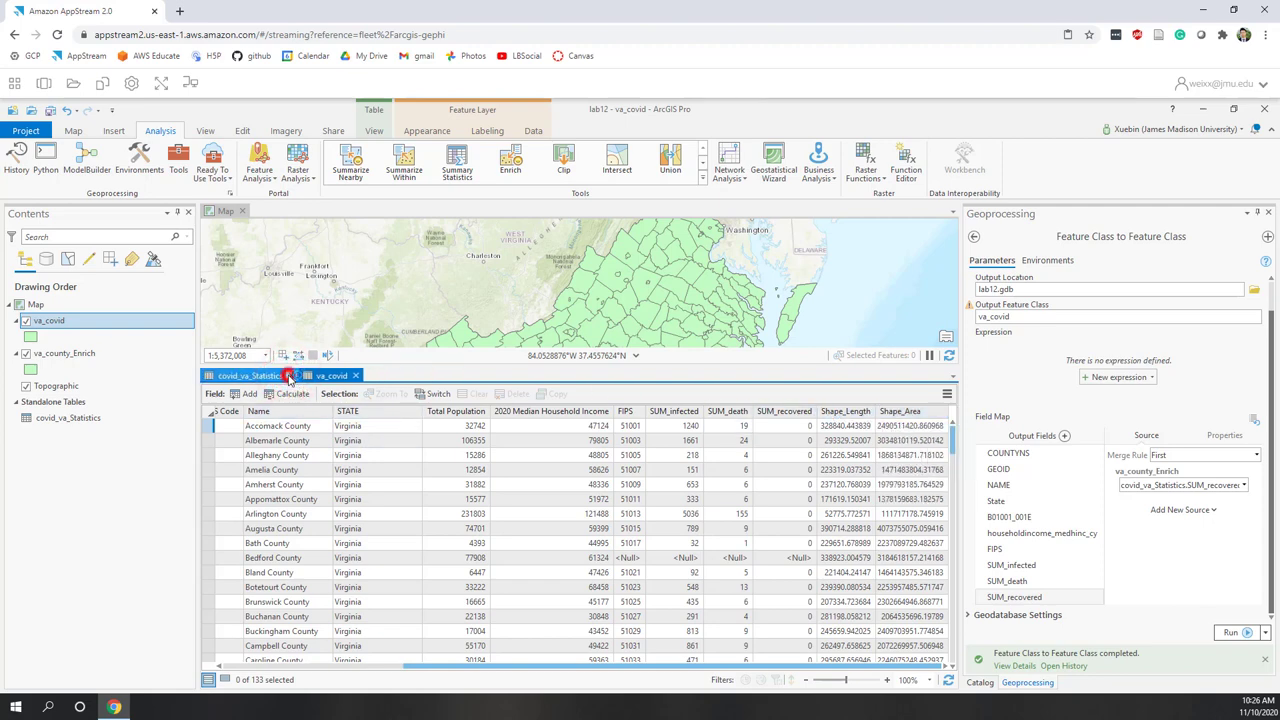
click(288, 375)
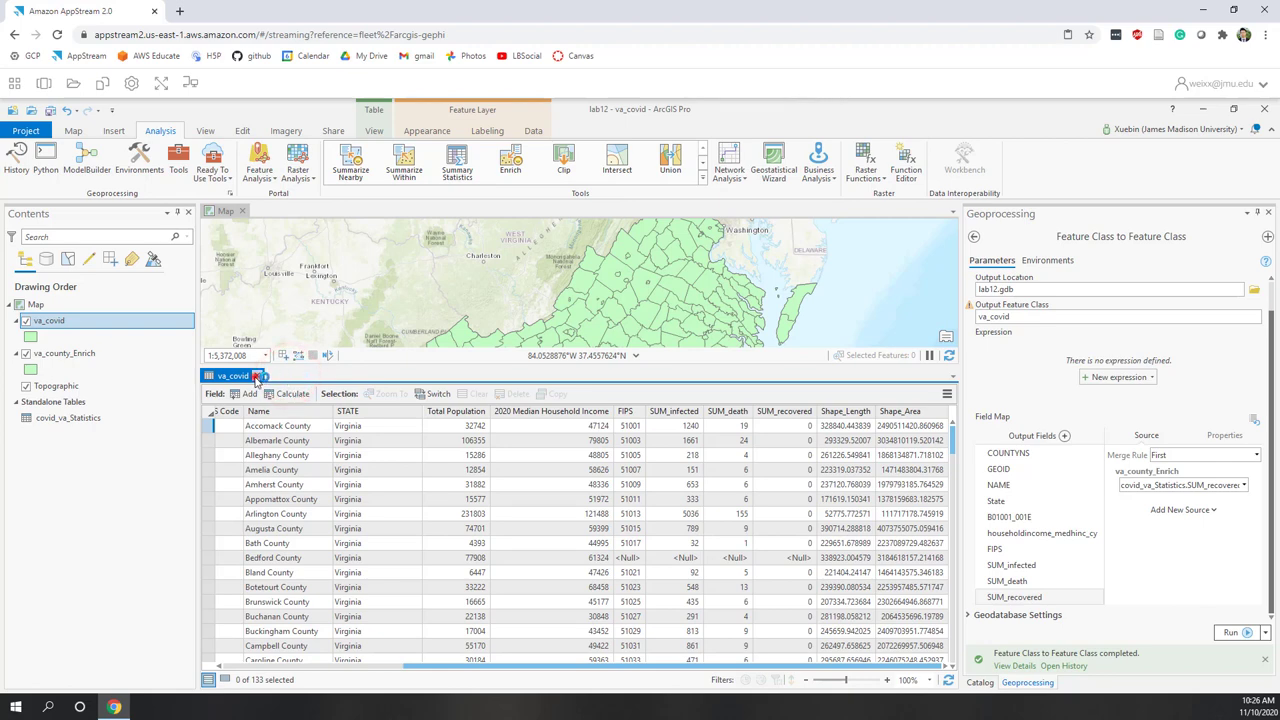
click(256, 377)
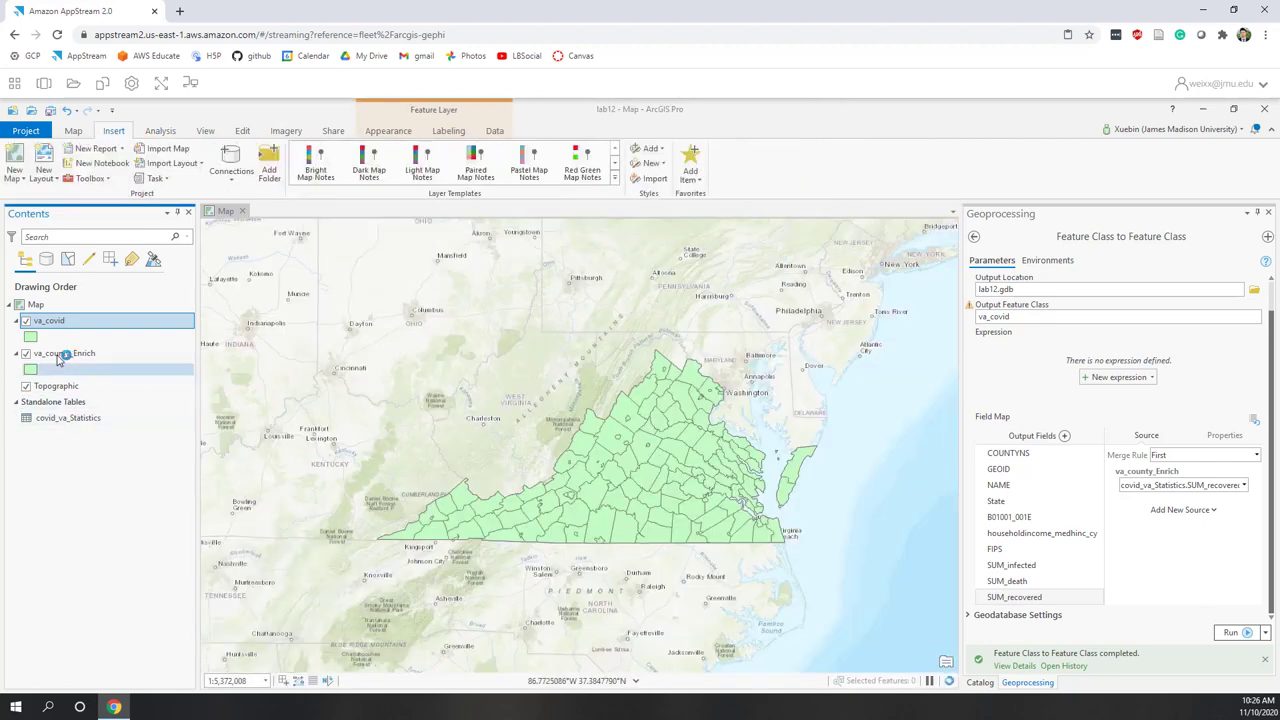
- Remove va_county_Enrich and covid_va_Statistics from Contents, then return to the Catalog pane
right_click(58, 357)
click(89, 295)
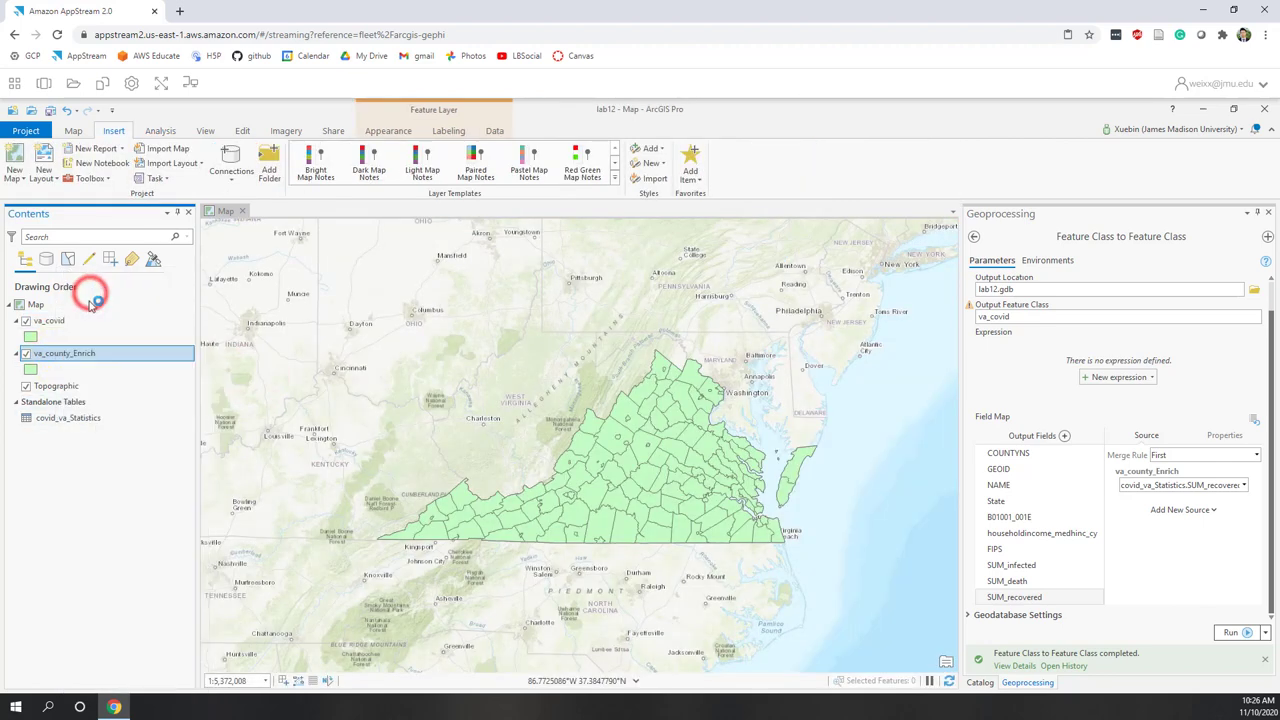
click(72, 386)
right_click(76, 386)
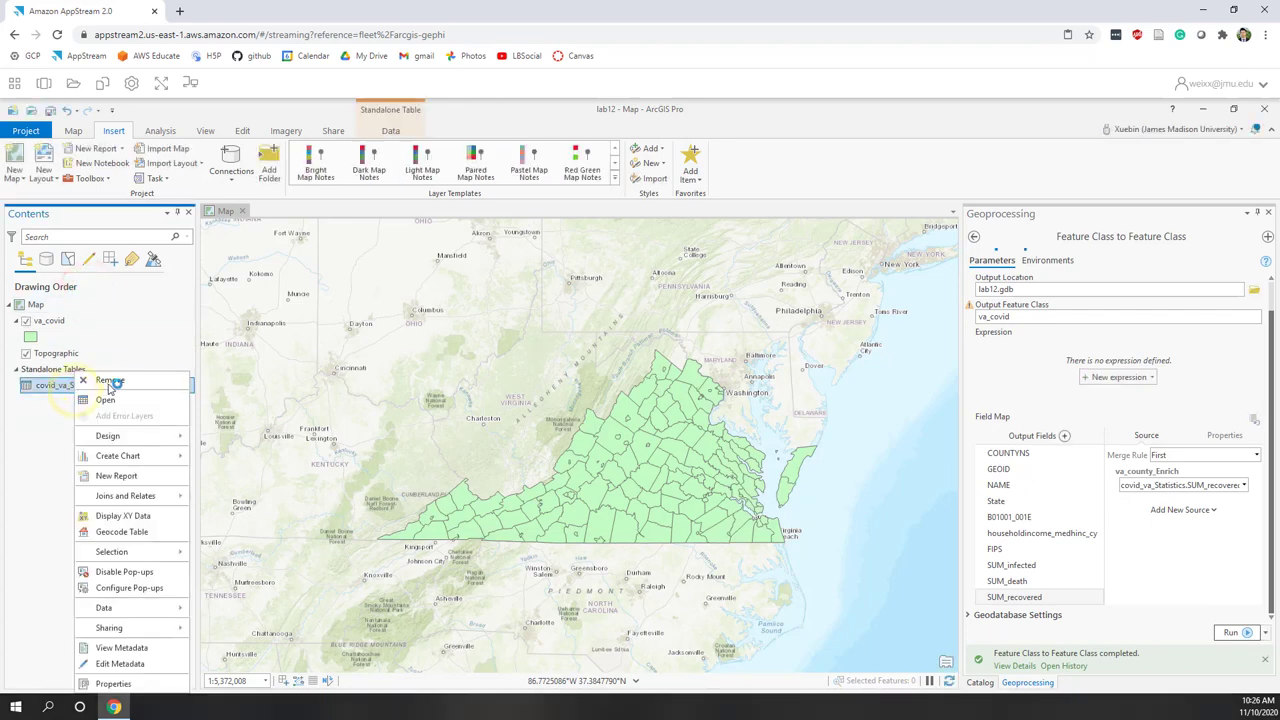
click(110, 381)
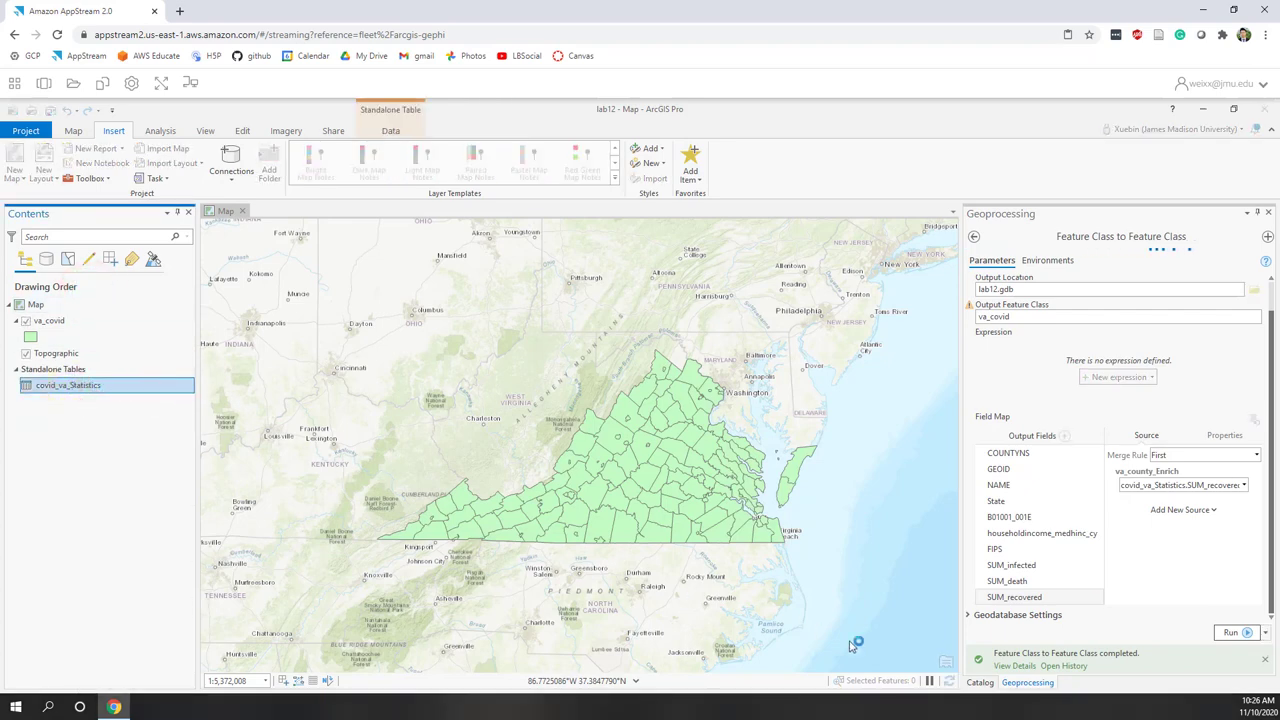
click(979, 682)
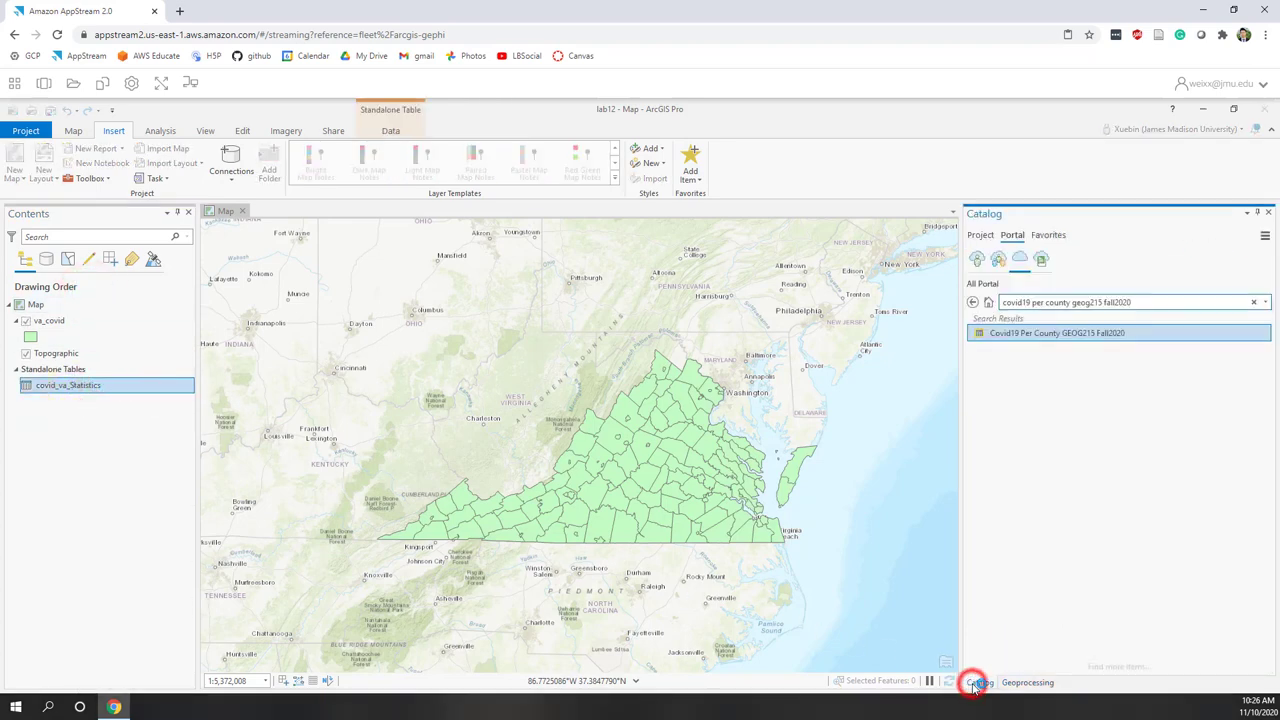
- Expand Databases > lab12.gdb and view details of covid_va, covid_va_Statistics, va_county and va_county_Enrich
click(982, 236)
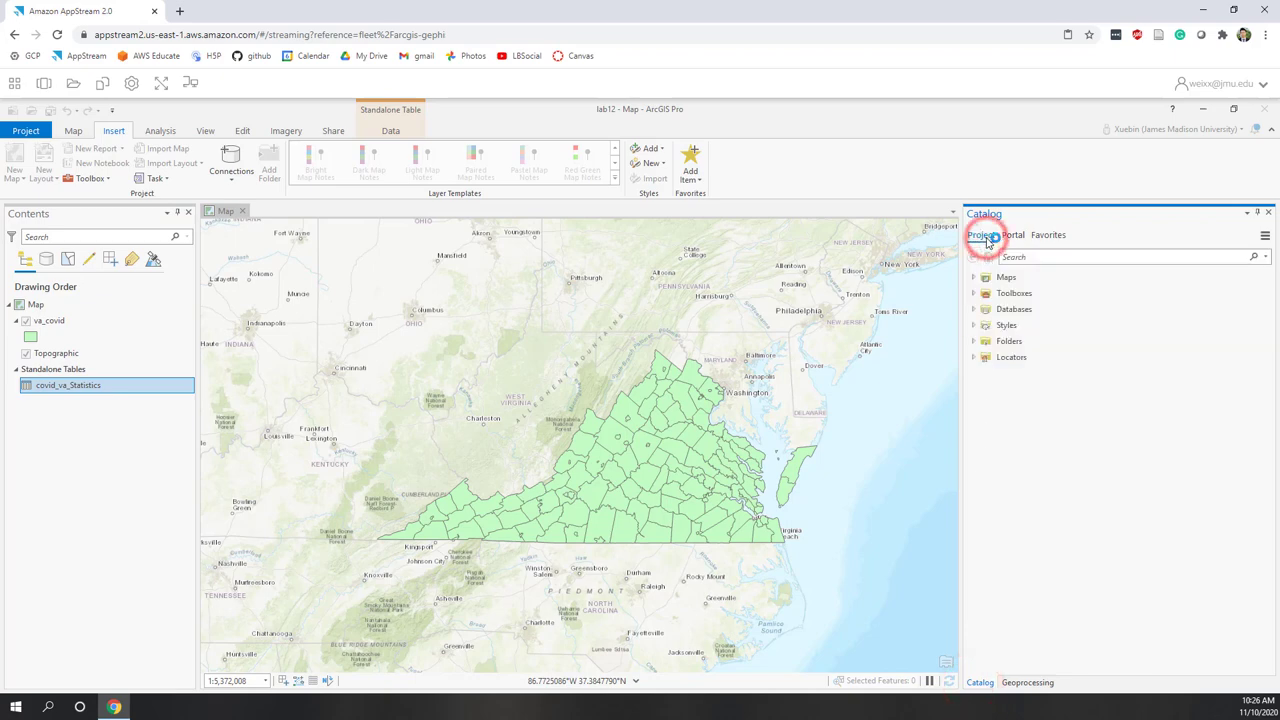
click(974, 310)
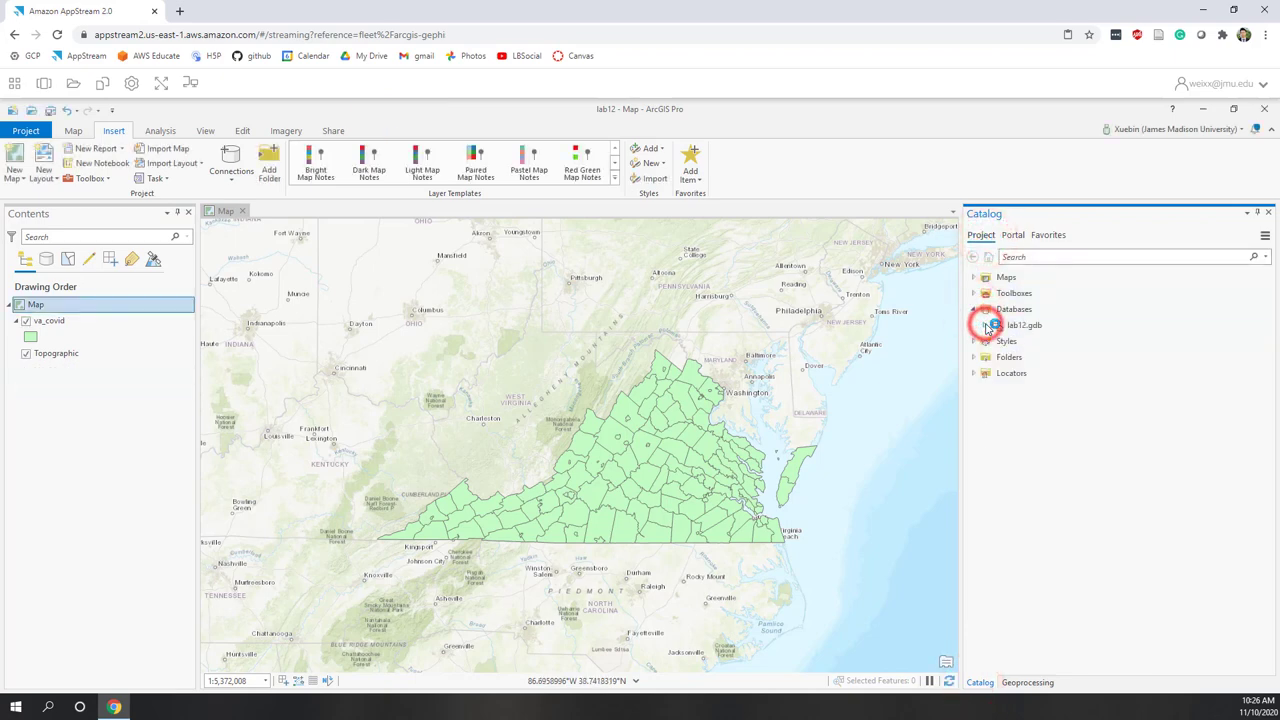
click(986, 326)
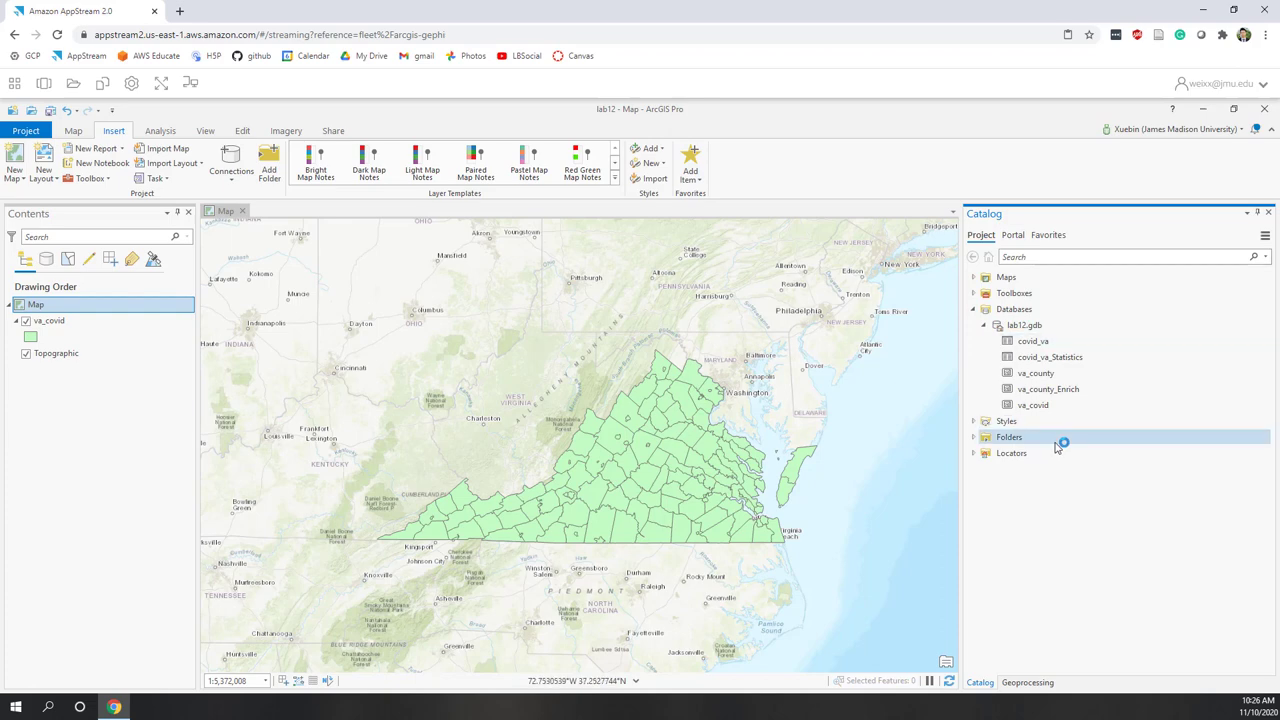
click(1043, 344)
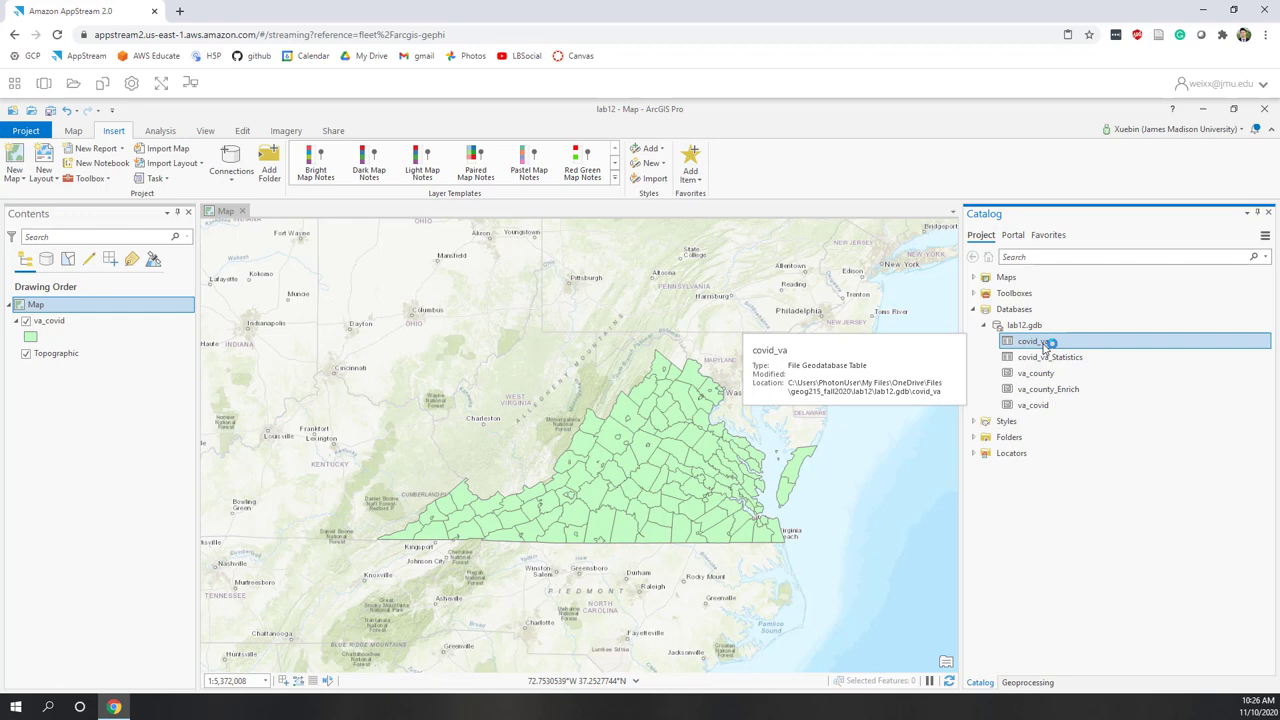
click(1046, 357)
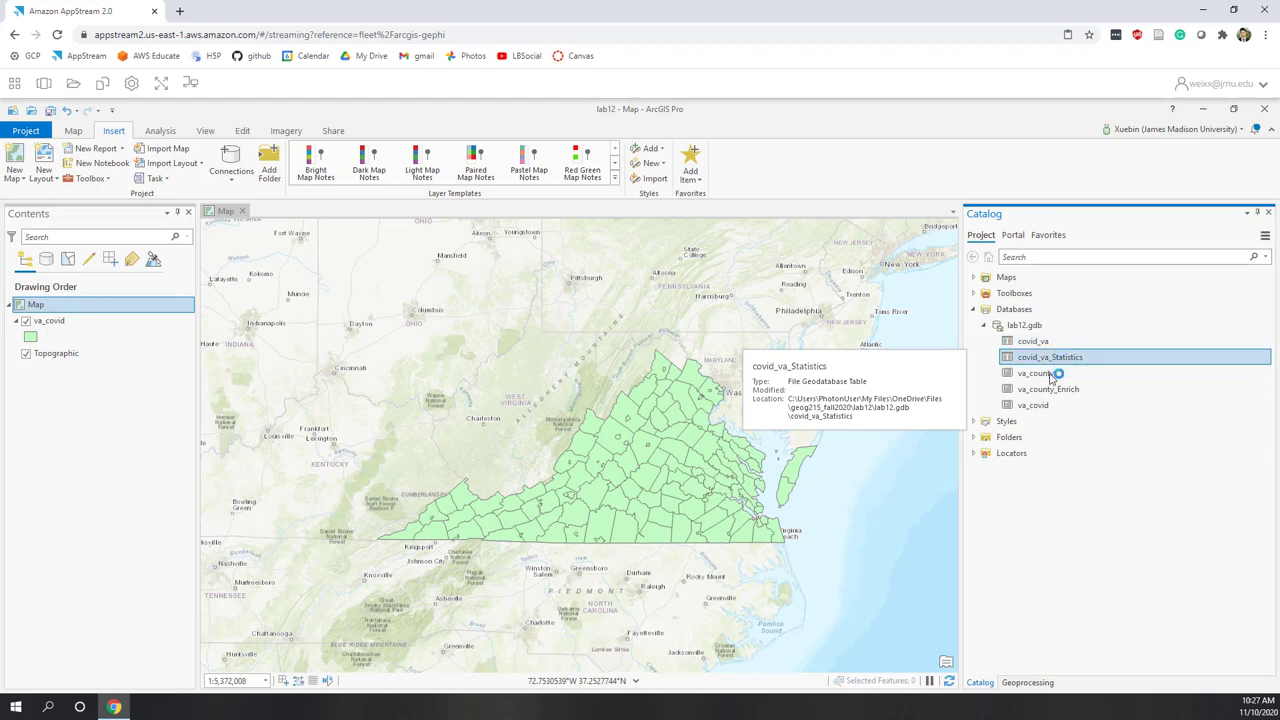
click(1051, 376)
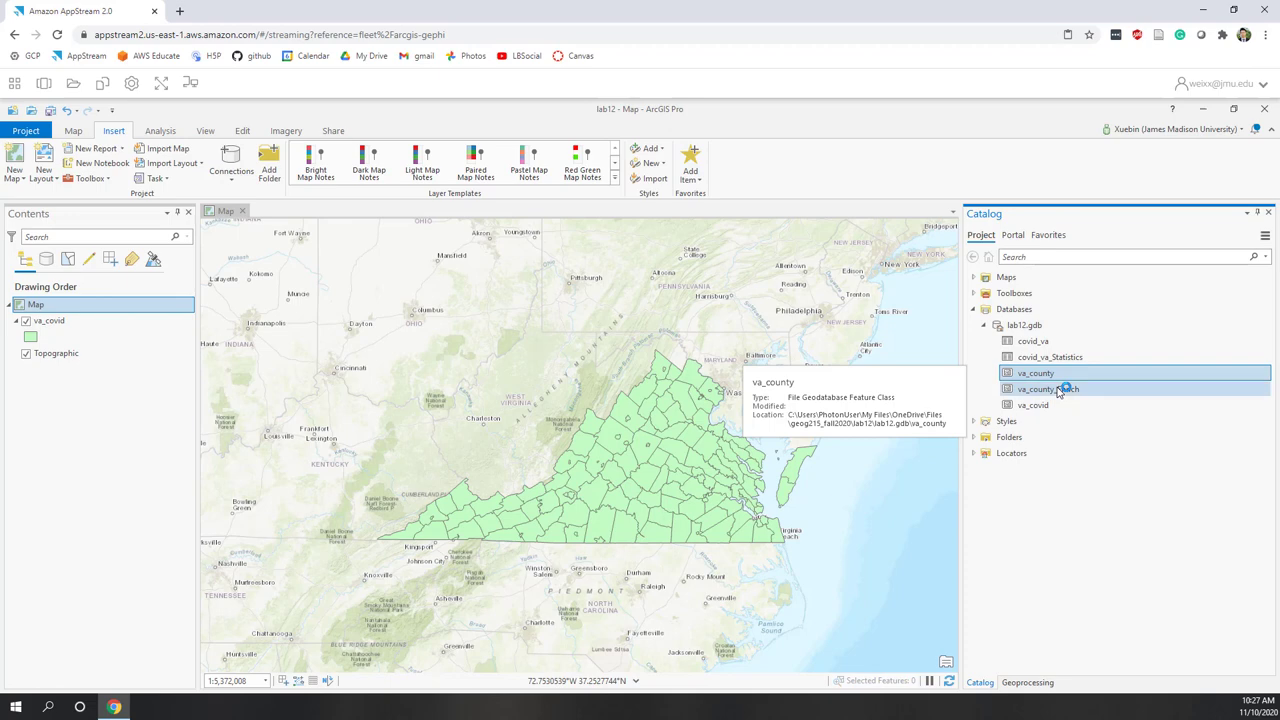
click(1060, 390)
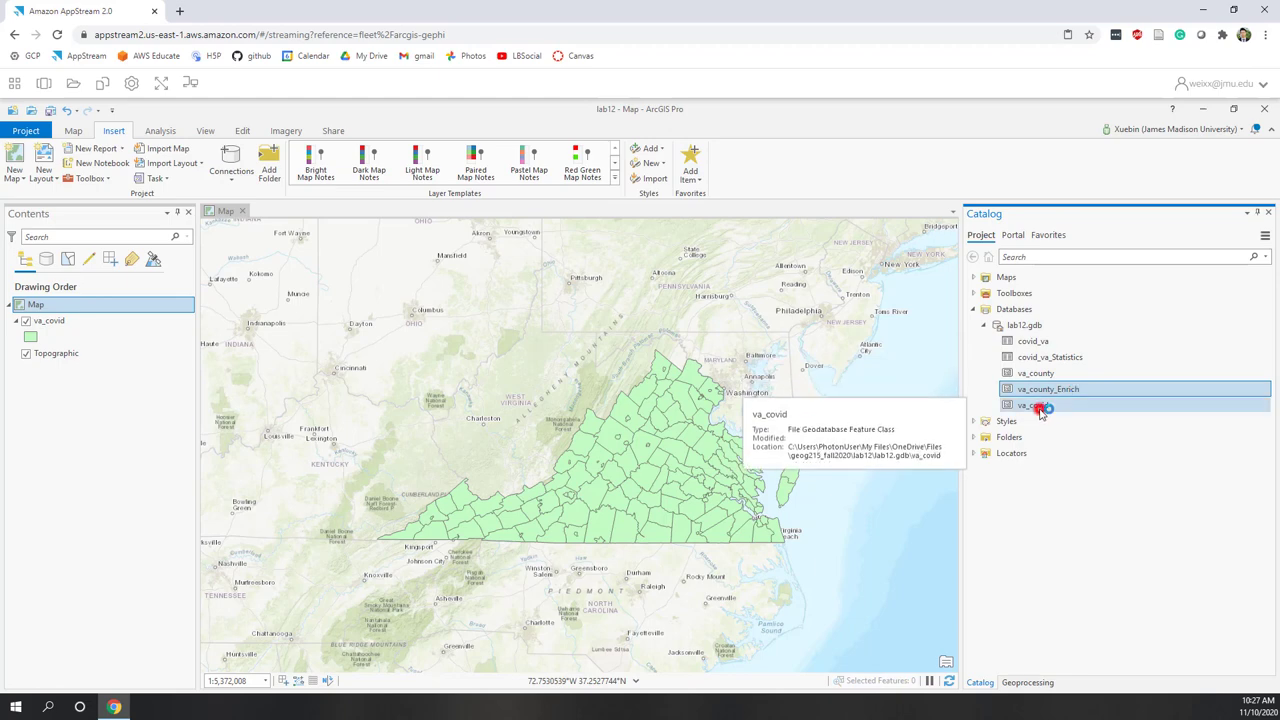
- View the va_covid feature class details, save the lab12 project, and go to the Map tab
click(1040, 410)
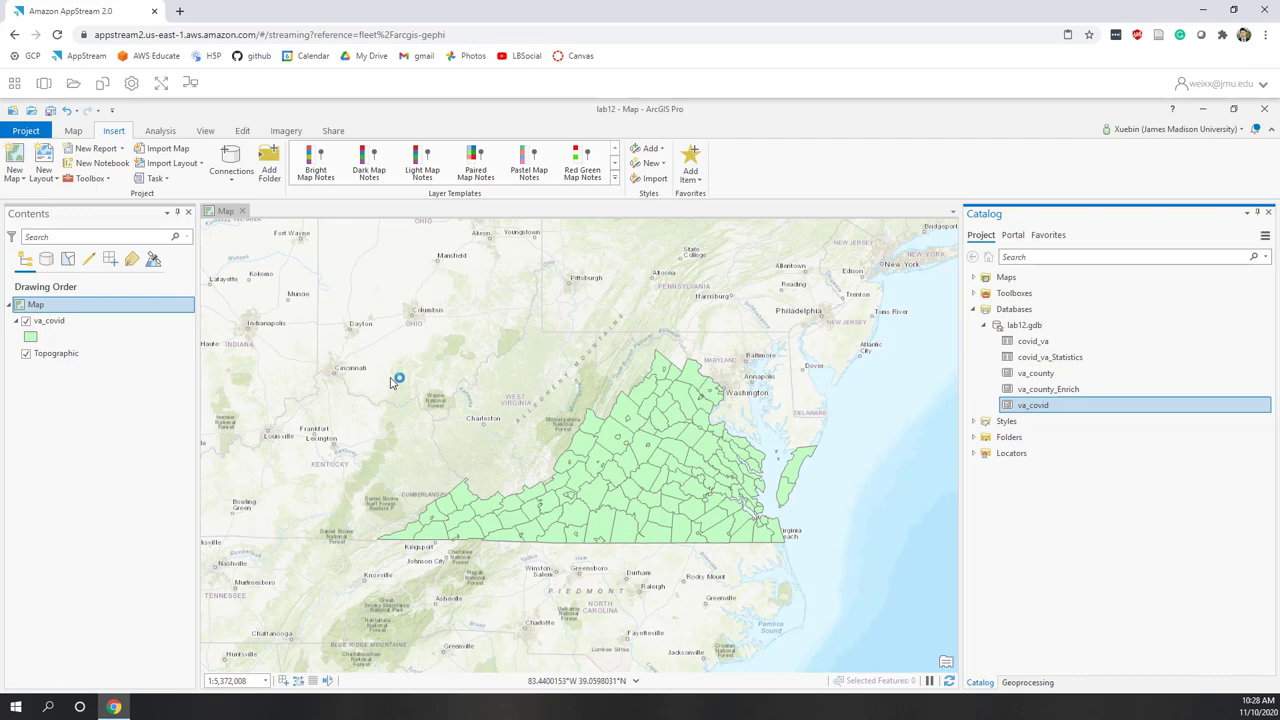
click(50, 111)
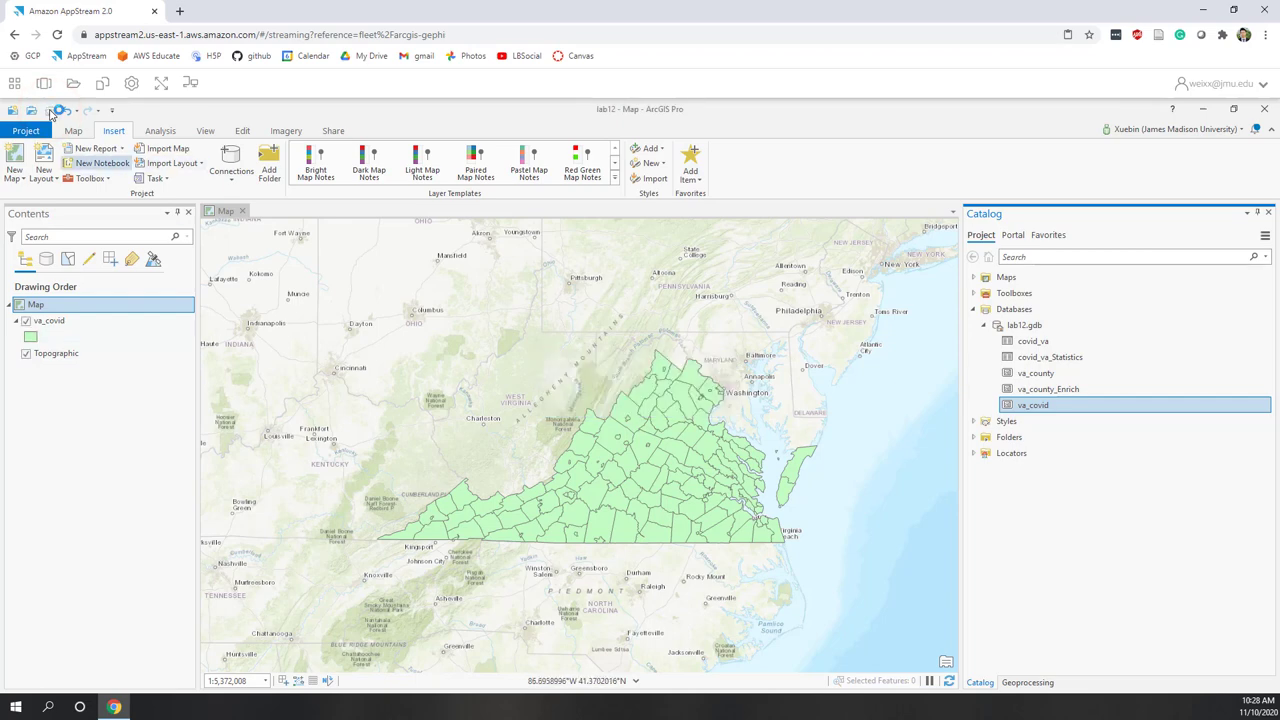
click(78, 134)
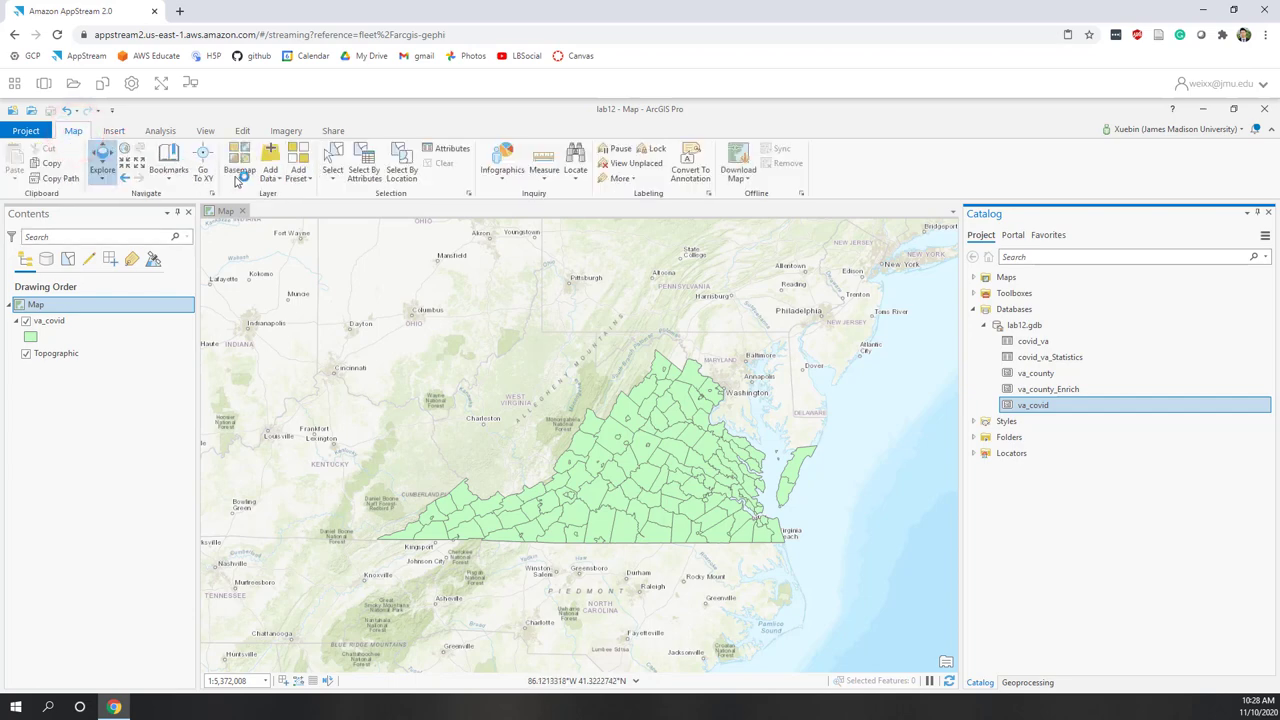
- Switch the basemap to Light Gray Canvas, hide World Light Gray Reference, and select va_covid
click(238, 176)
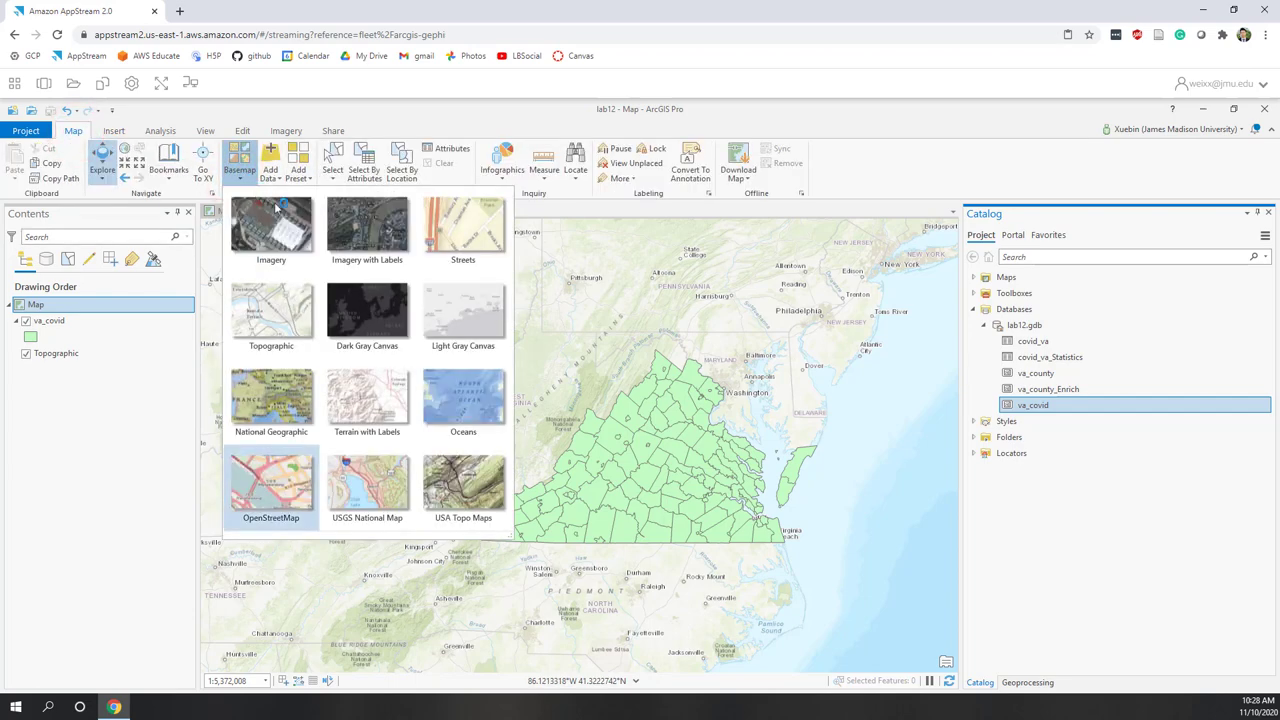
click(455, 322)
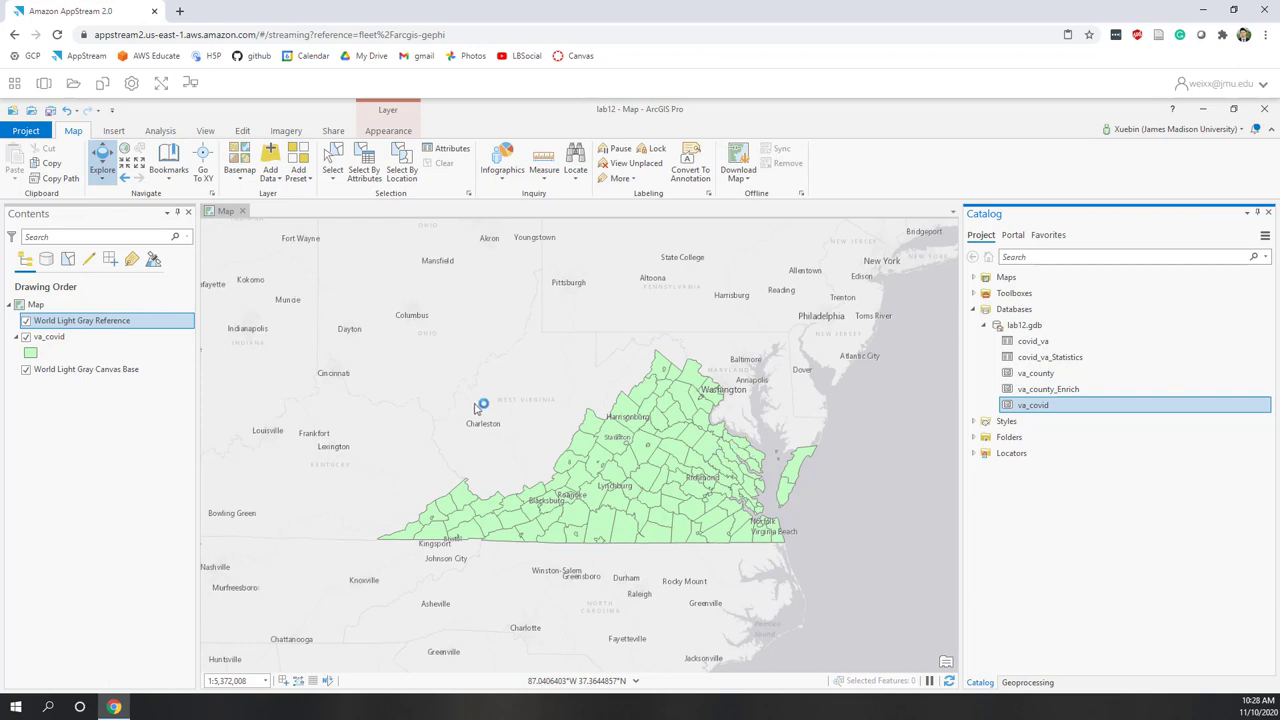
click(26, 322)
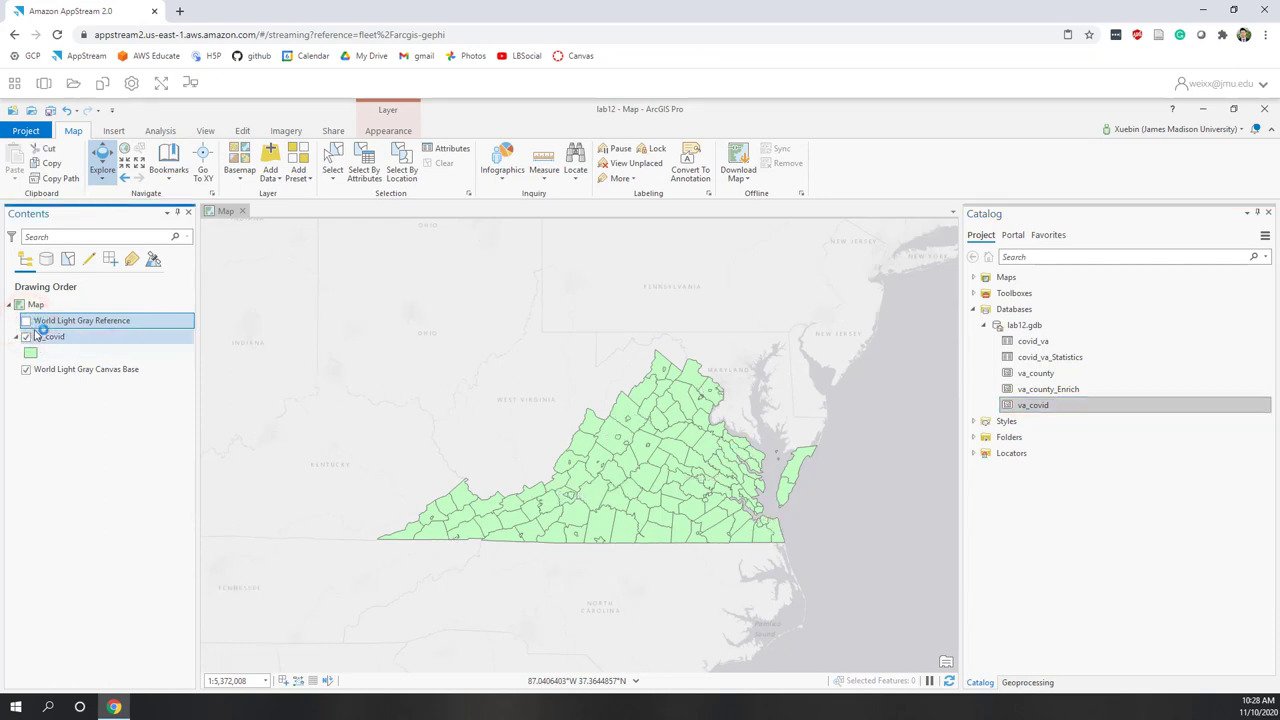
click(44, 338)
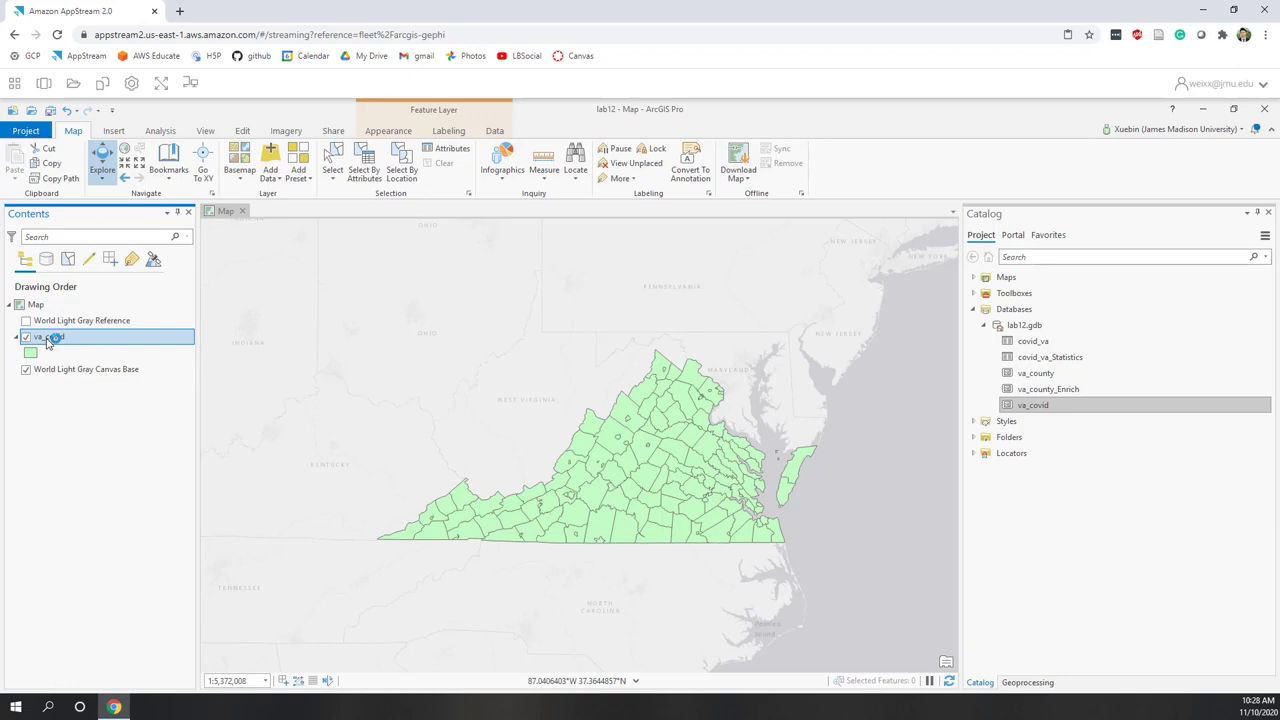
click(54, 340)
- Rename the va_covid layer to 'Number of Deaths' in its Layer Properties, then bring up the symbology choices
right_click(54, 340)
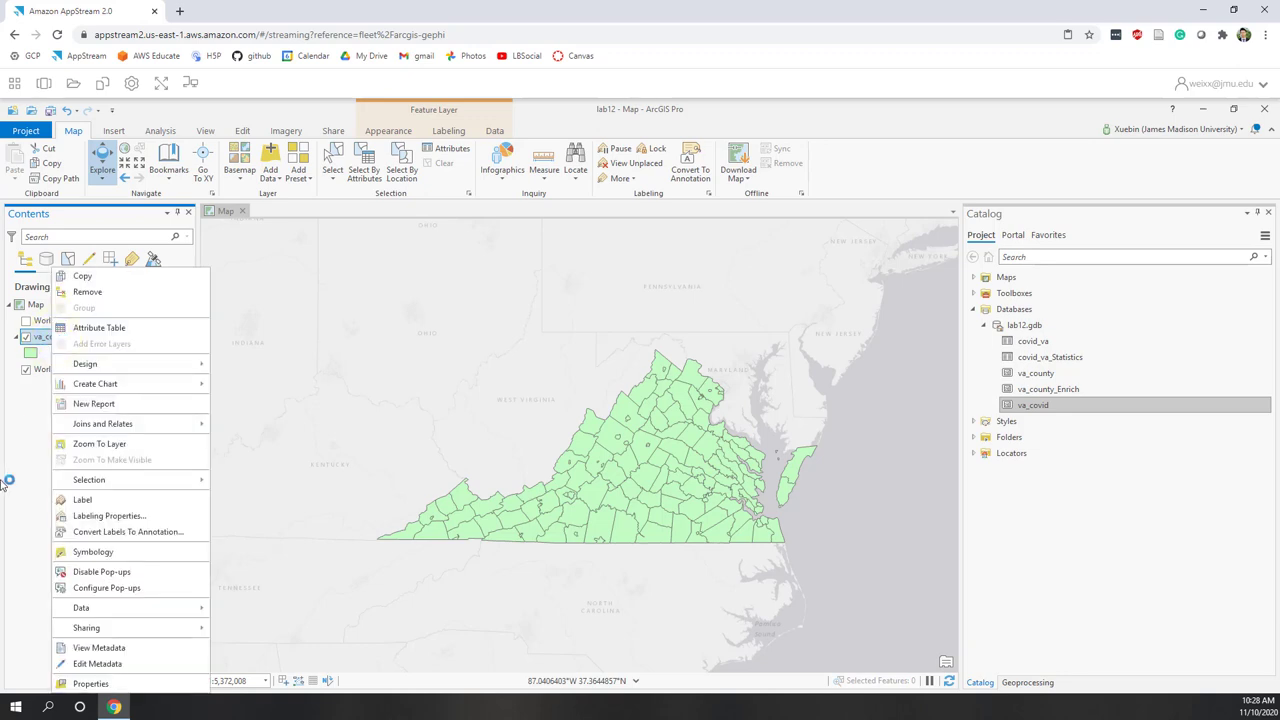
click(115, 683)
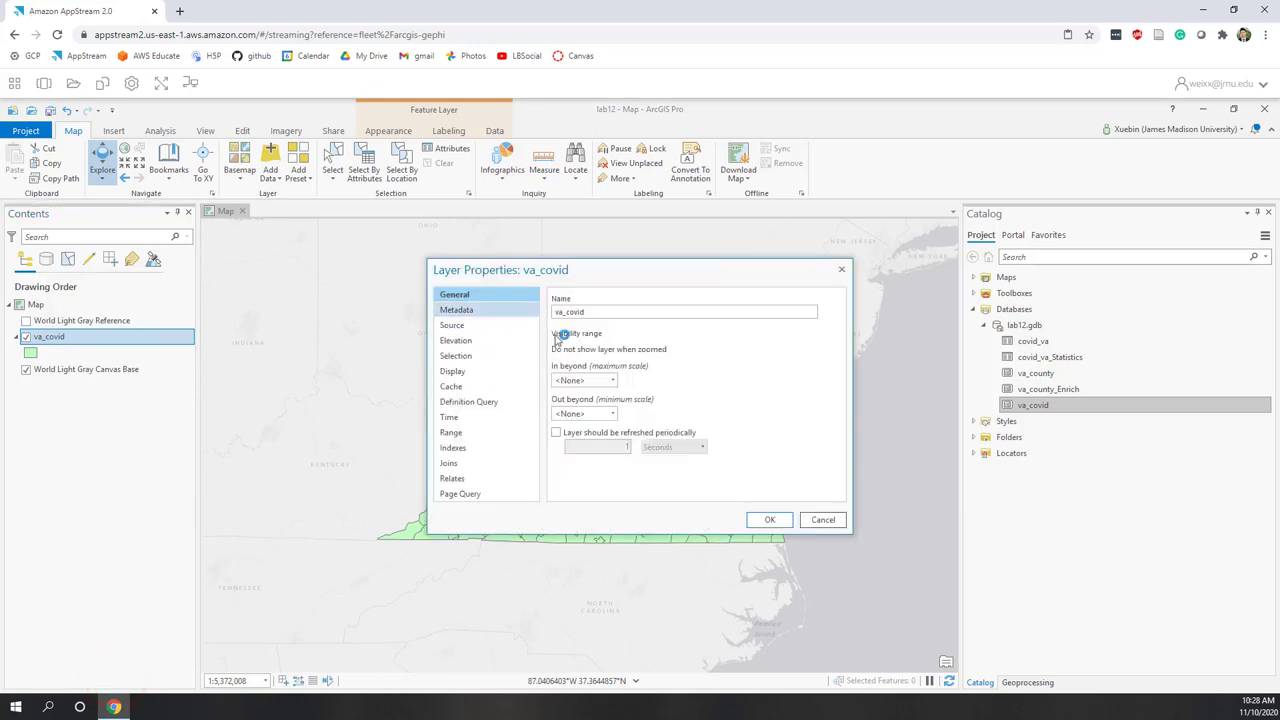
click(578, 312)
text(Number of Deaths)
click(775, 520)
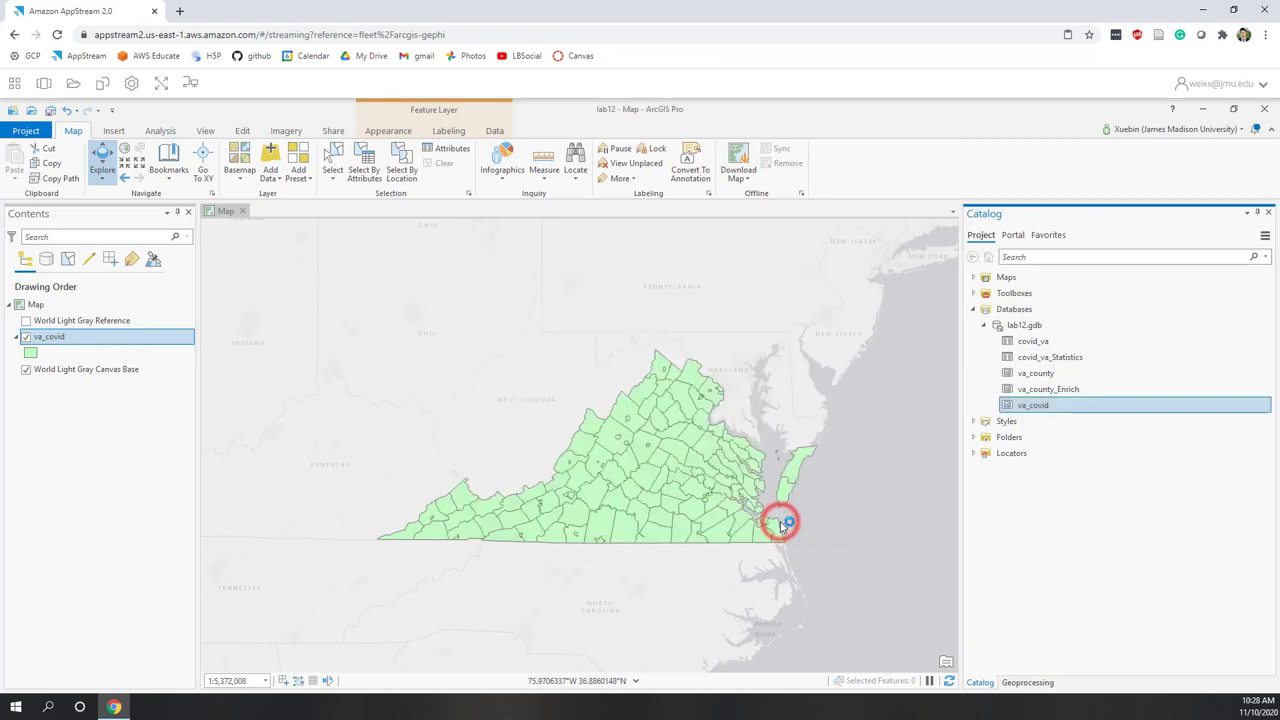
click(393, 131)
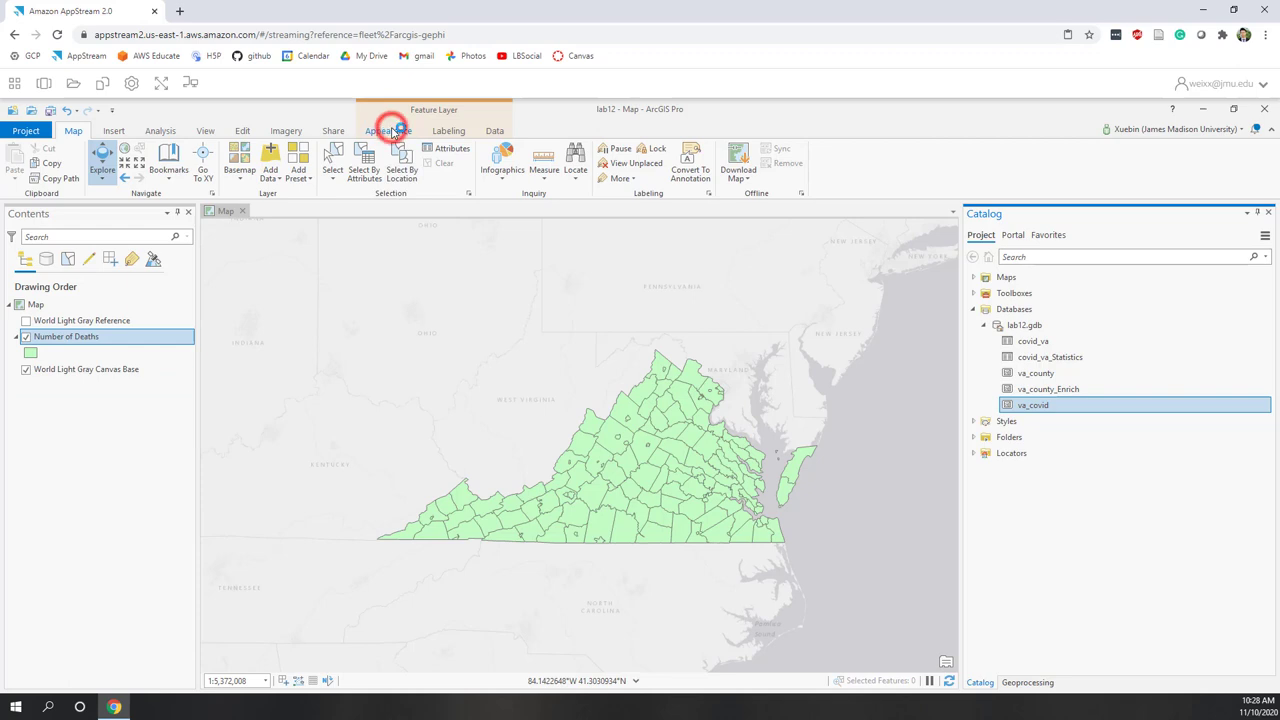
click(306, 175)
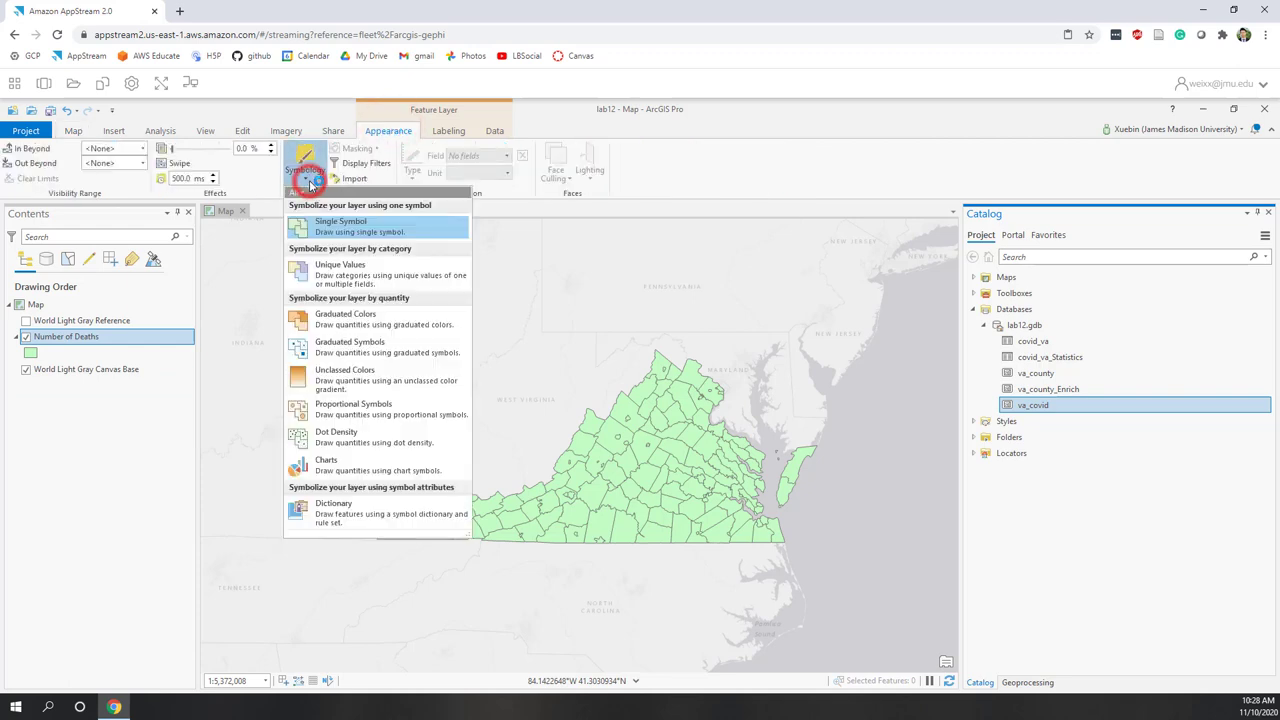
- Show Number of Deaths as proportional symbols of SUM_death normalized by Total Population, maximum size 20
click(357, 413)
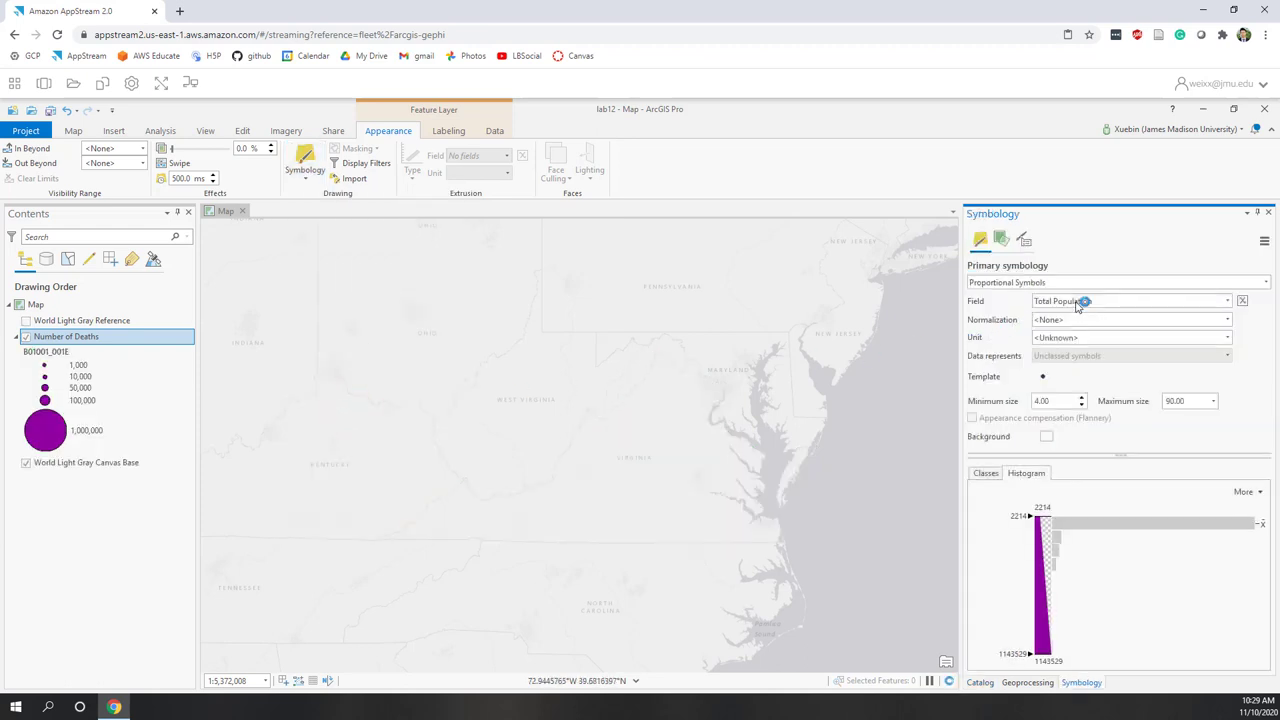
click(1077, 302)
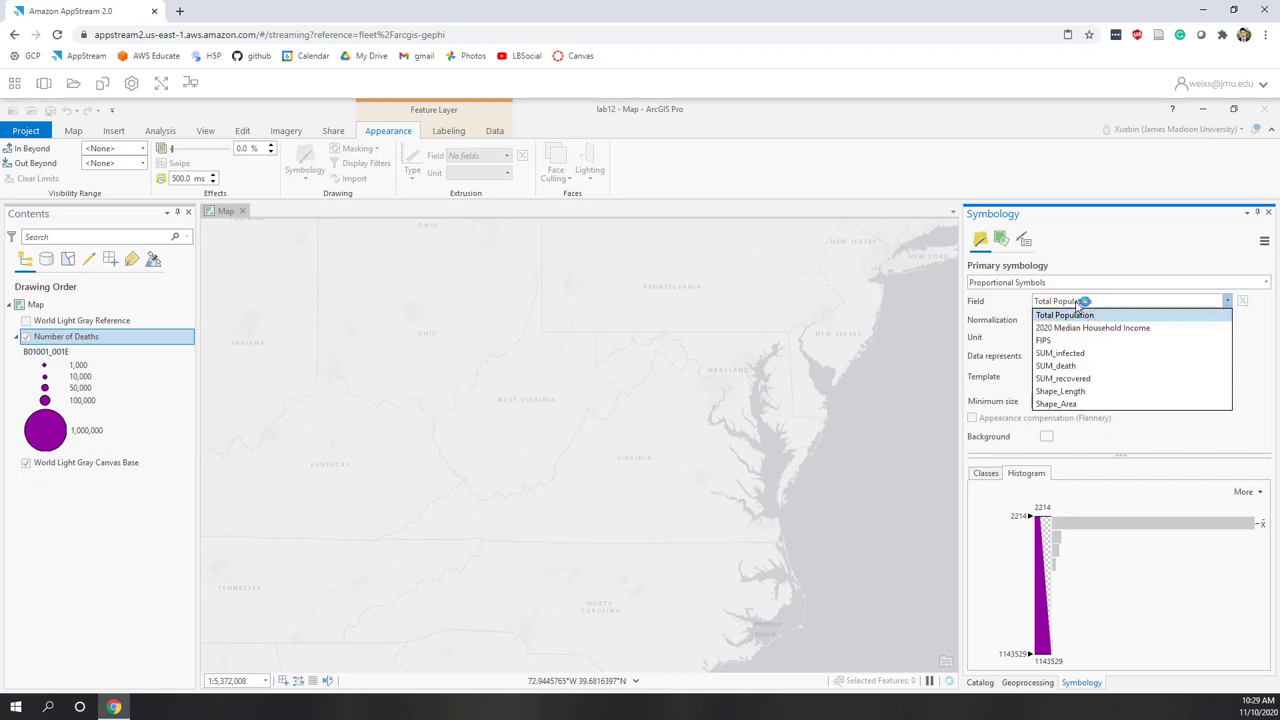
click(1068, 367)
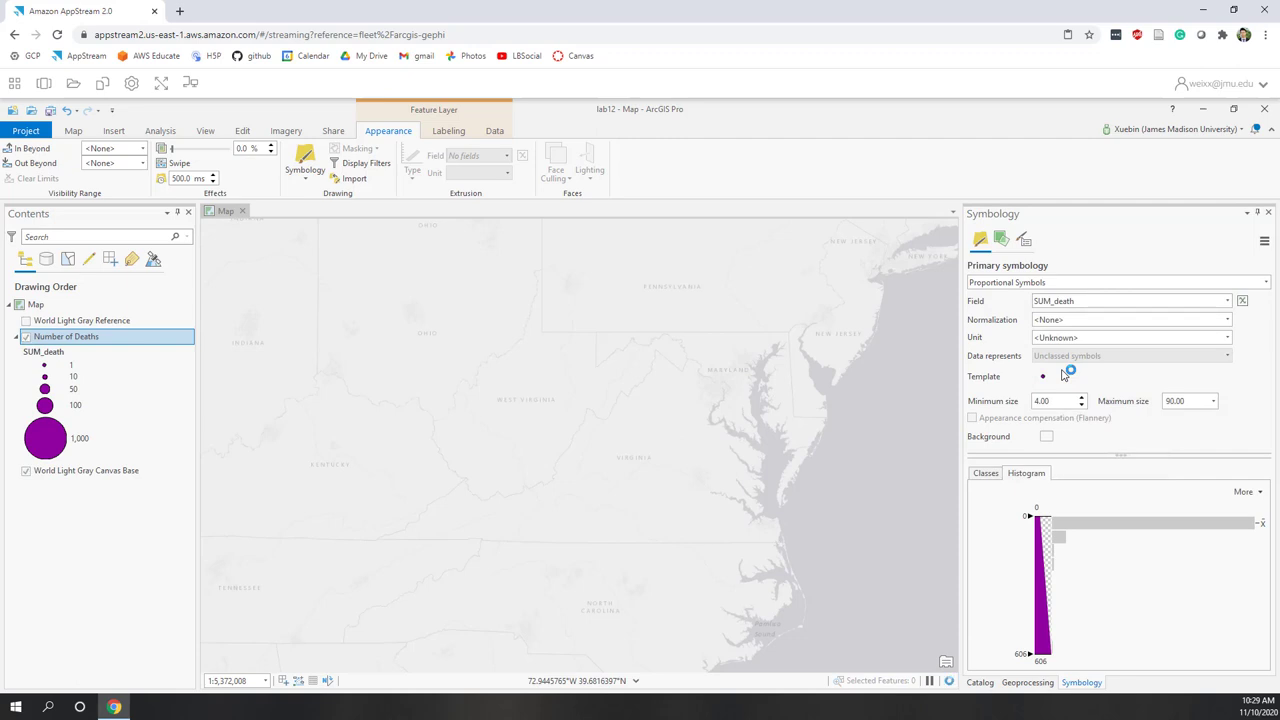
click(1062, 320)
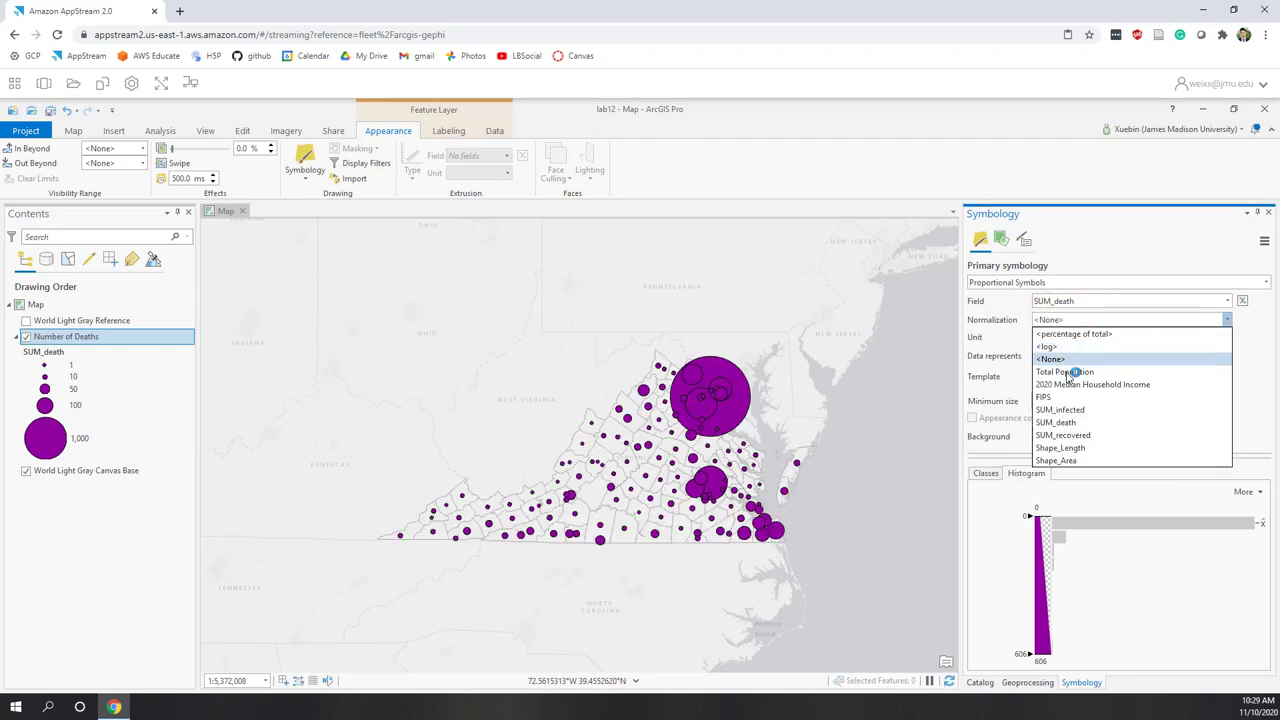
click(1067, 372)
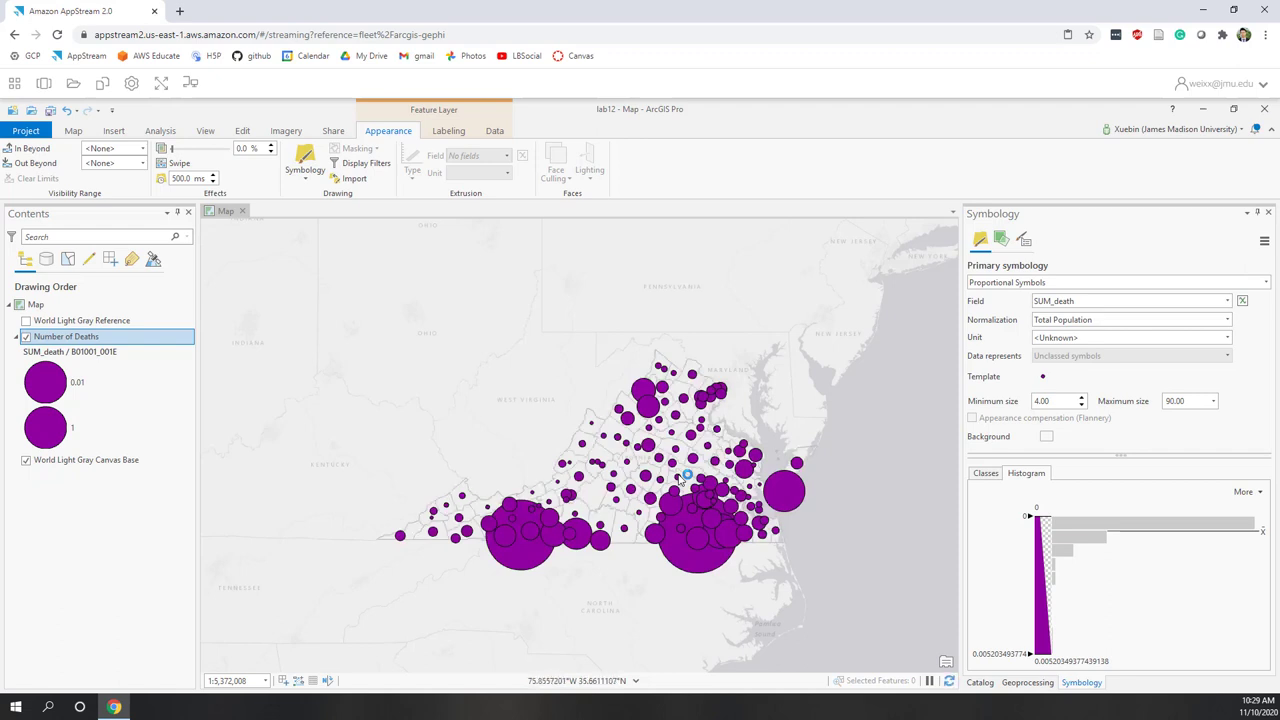
click(1186, 401)
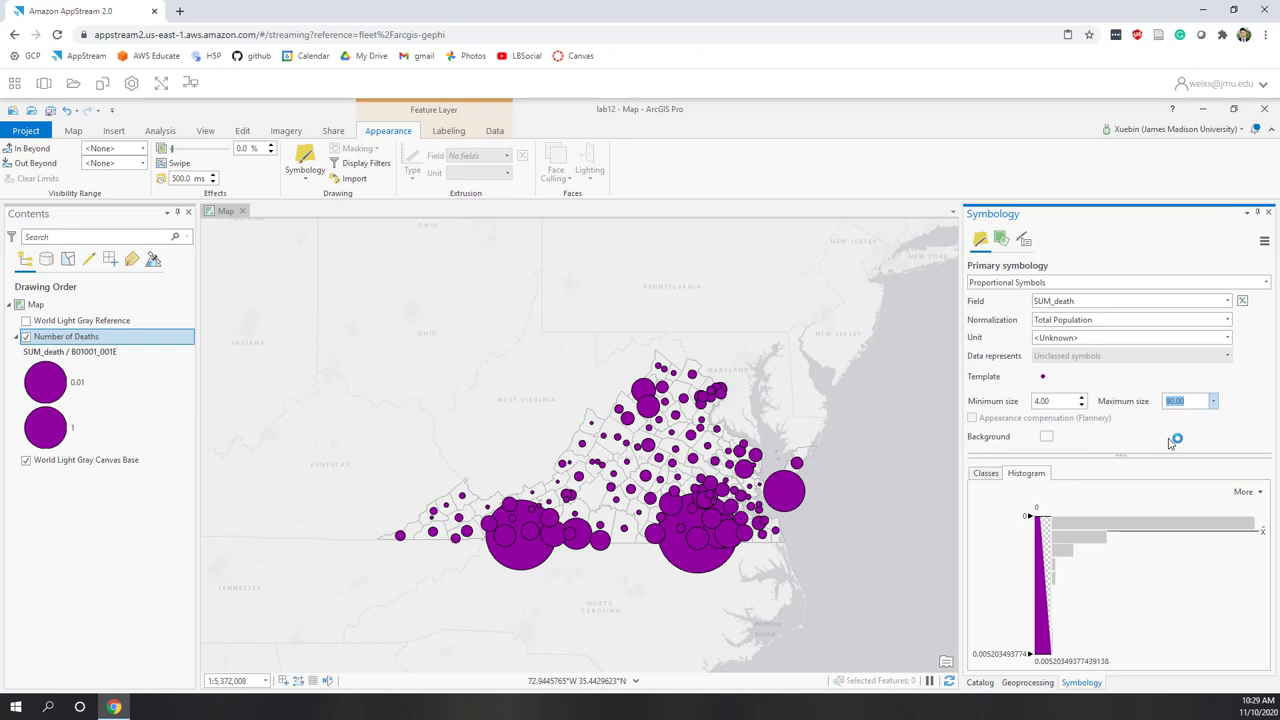
text(20)
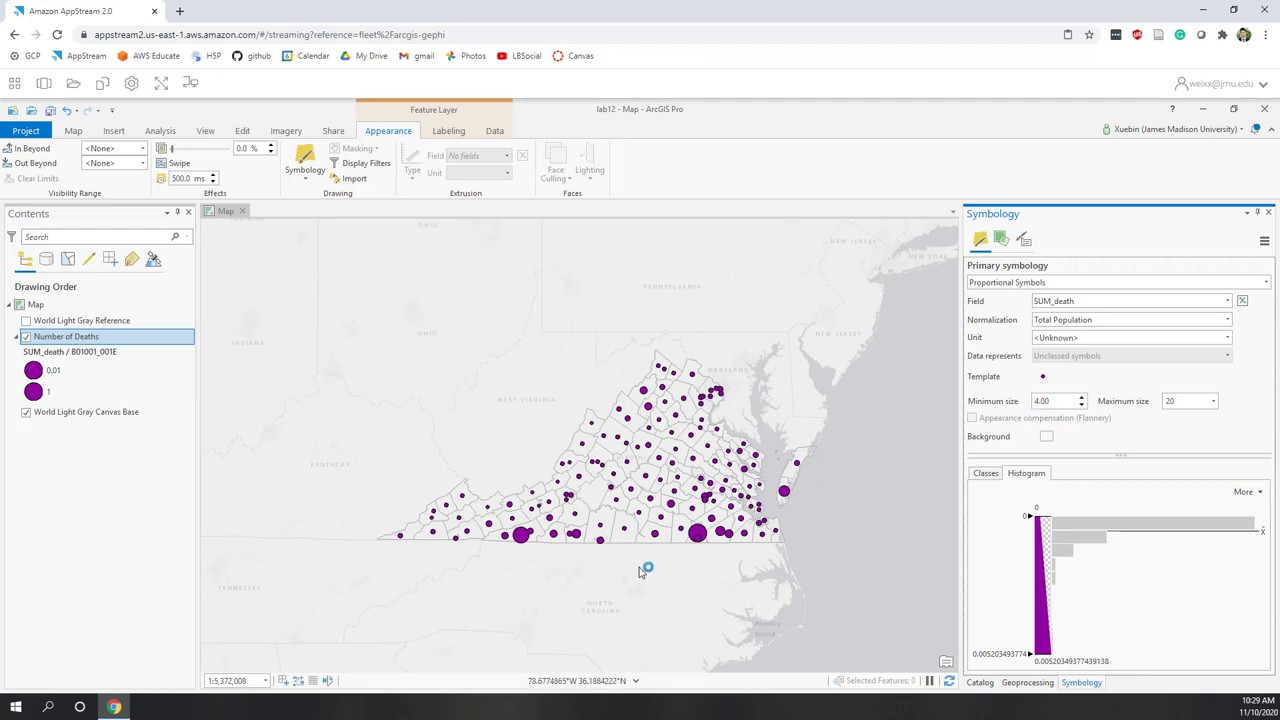
click(984, 477)
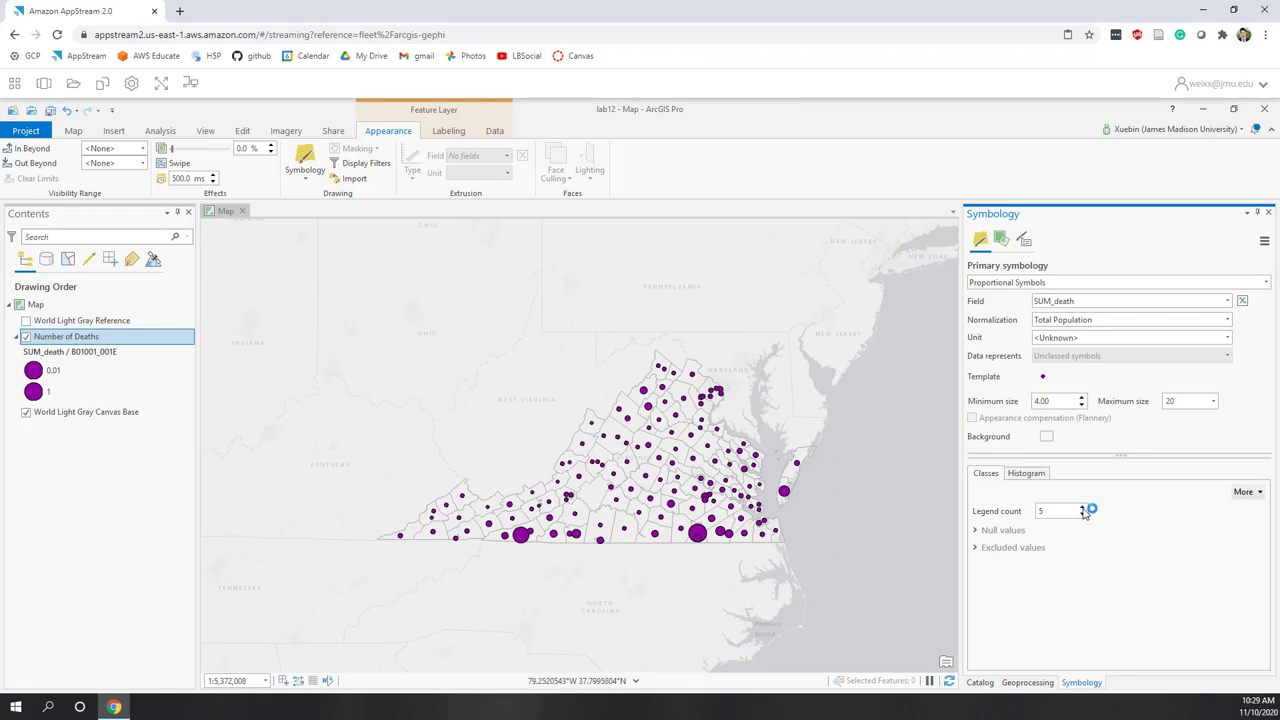
- Change the Number of Deaths template symbol colour to Mars Red and apply it
click(1041, 381)
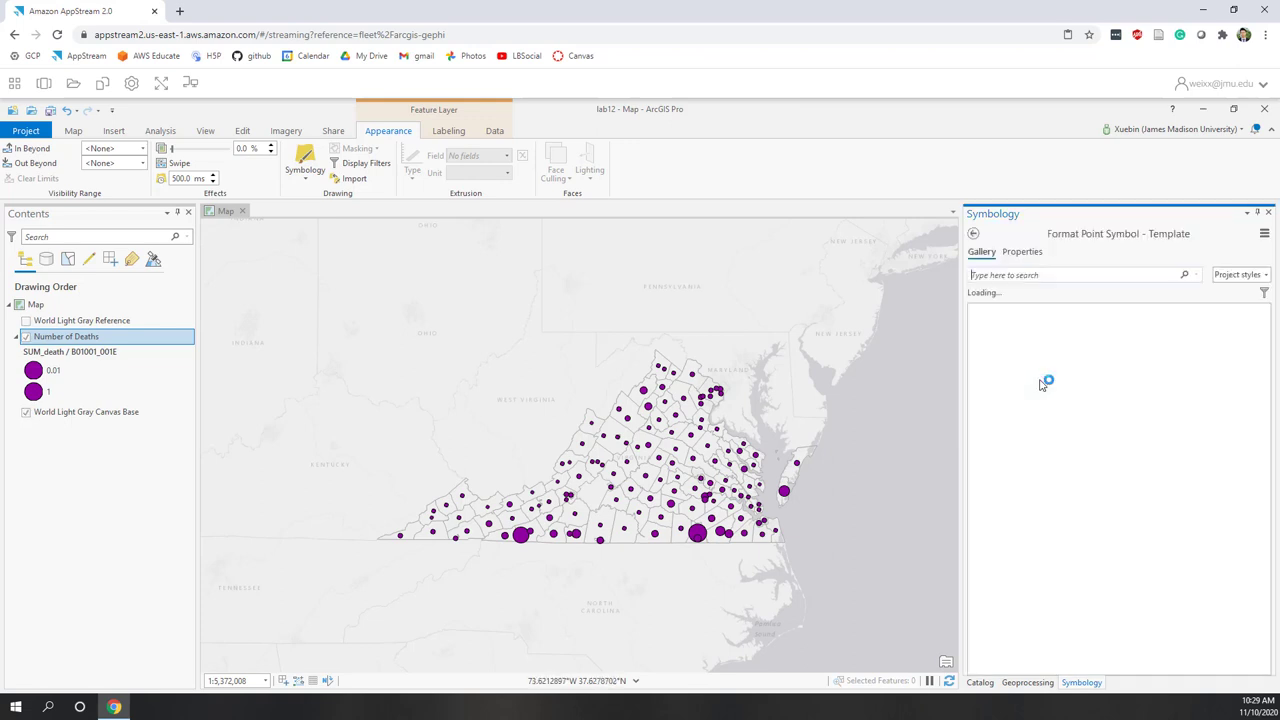
click(1020, 254)
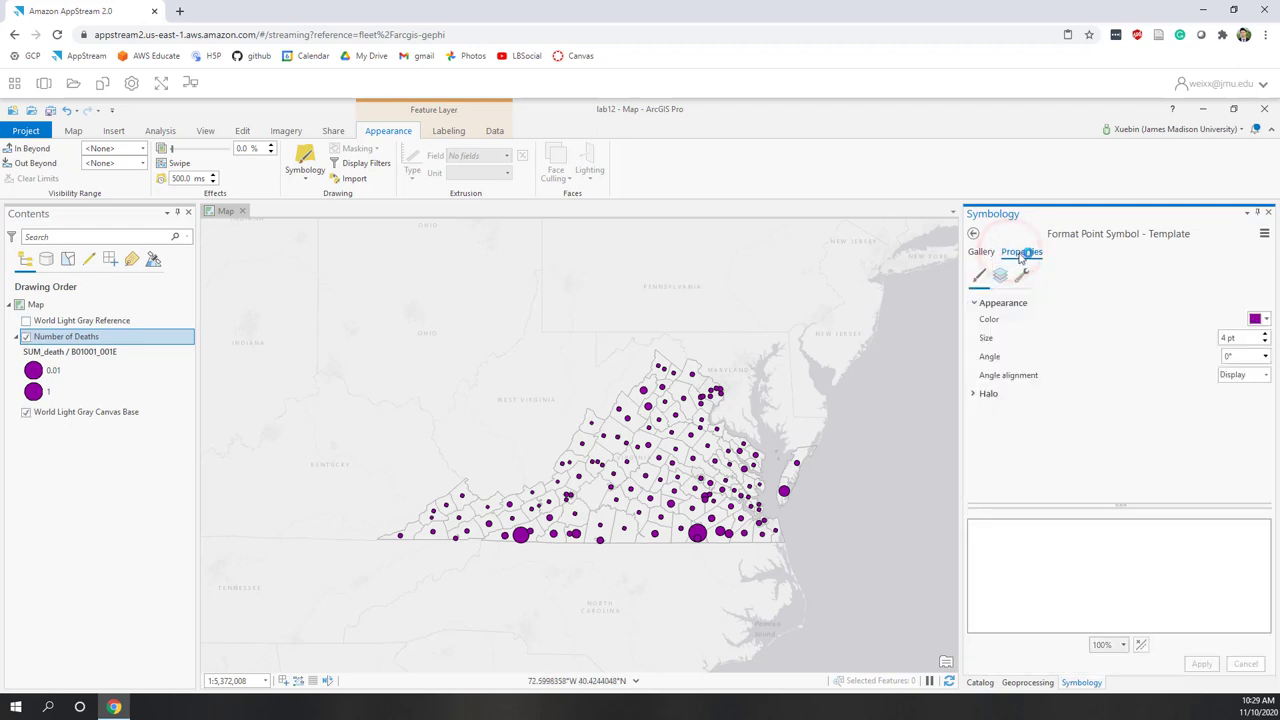
click(1266, 320)
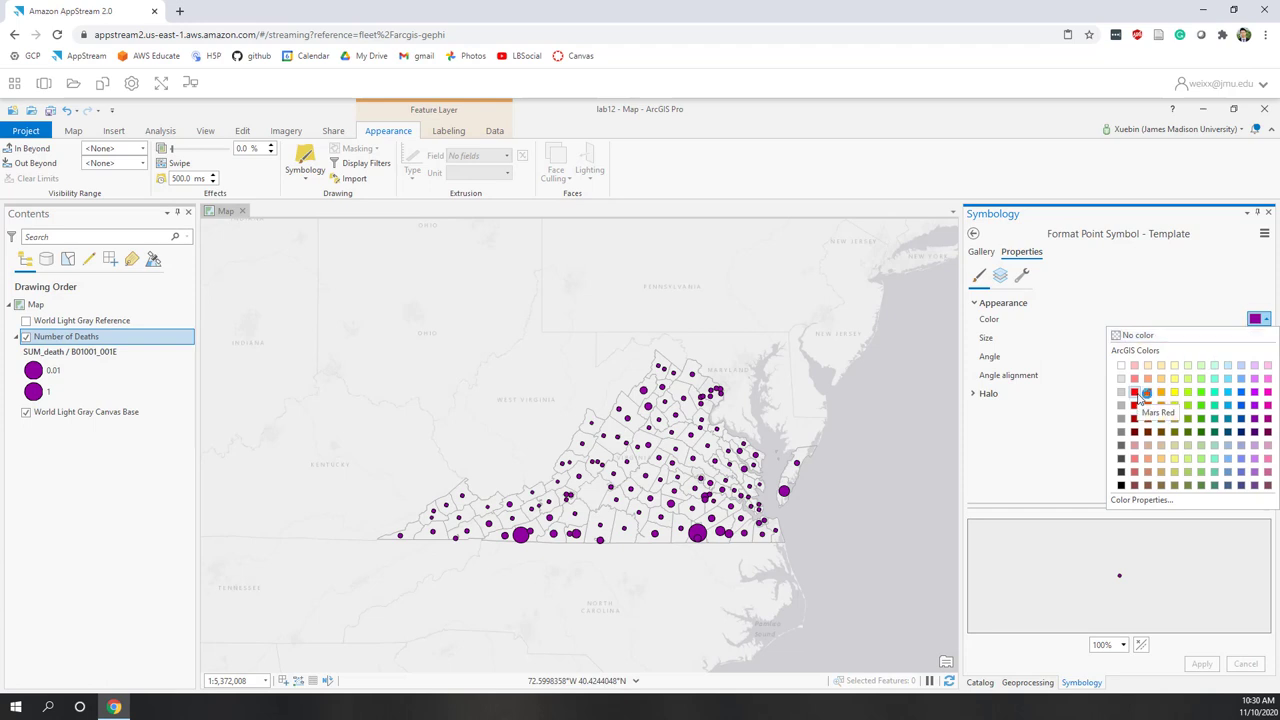
click(1139, 397)
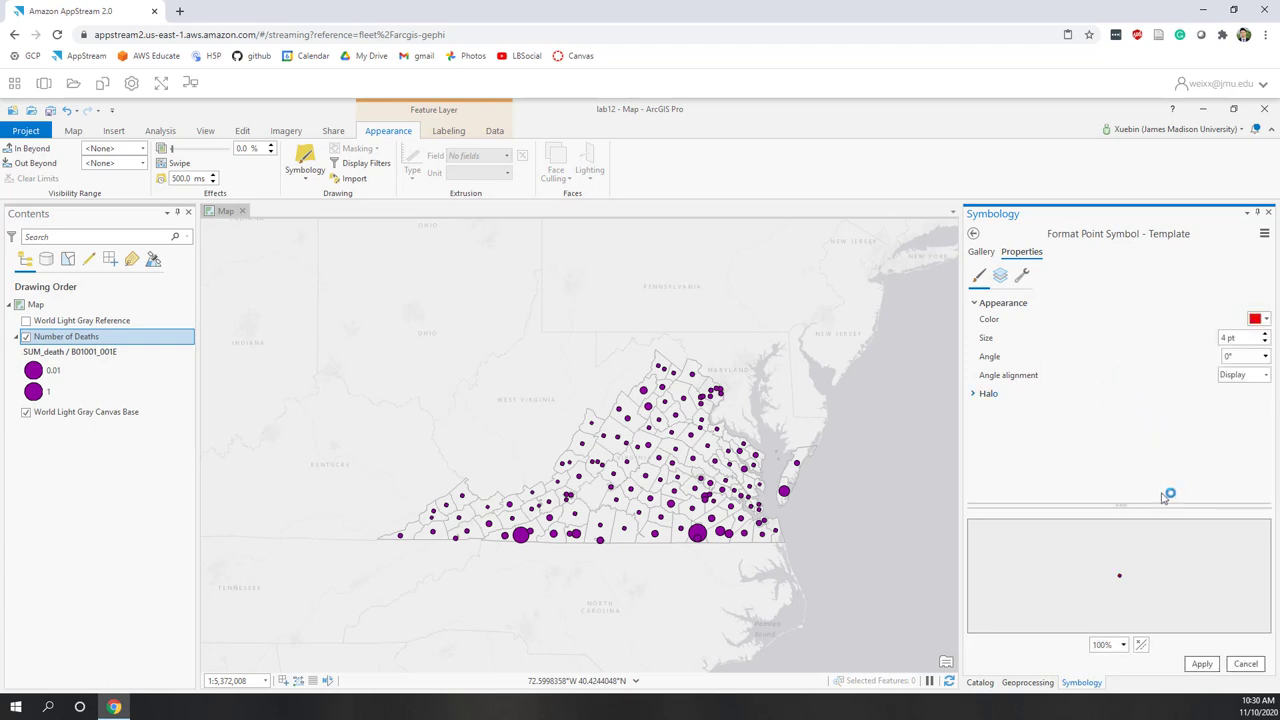
click(1202, 664)
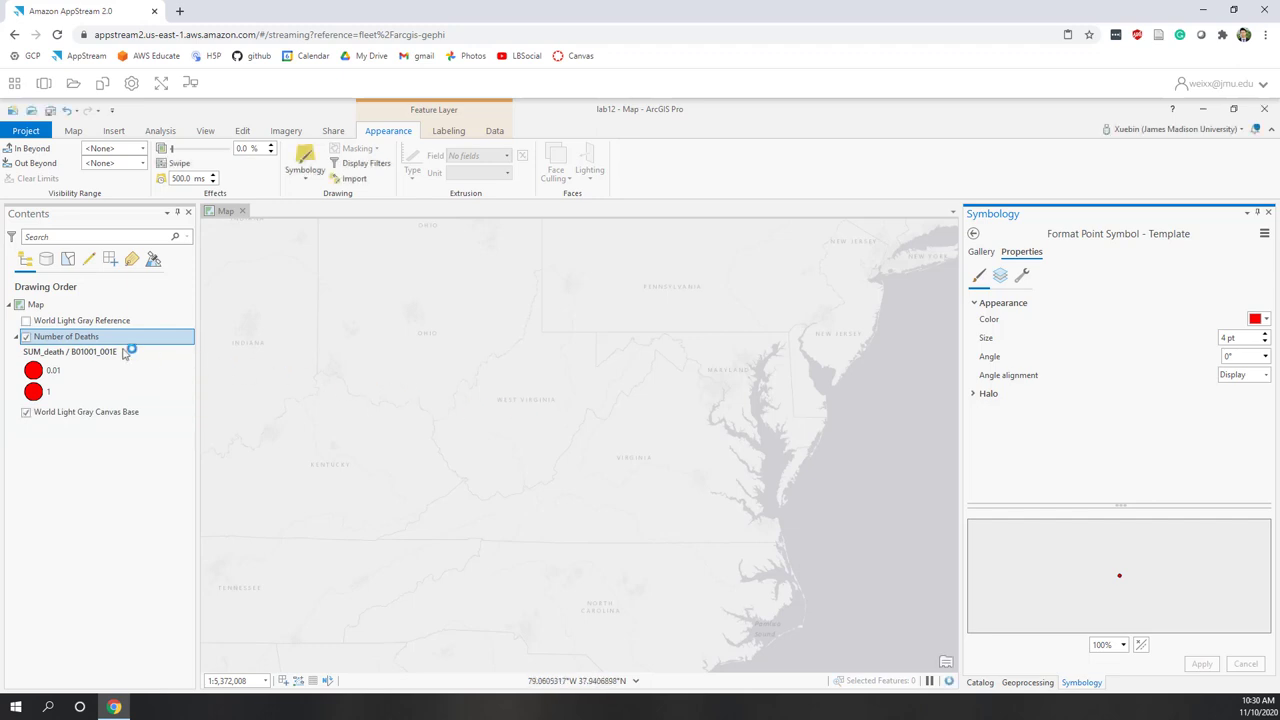
- Copy the Number of Deaths layer and paste the duplicate into the map
right_click(66, 339)
click(85, 276)
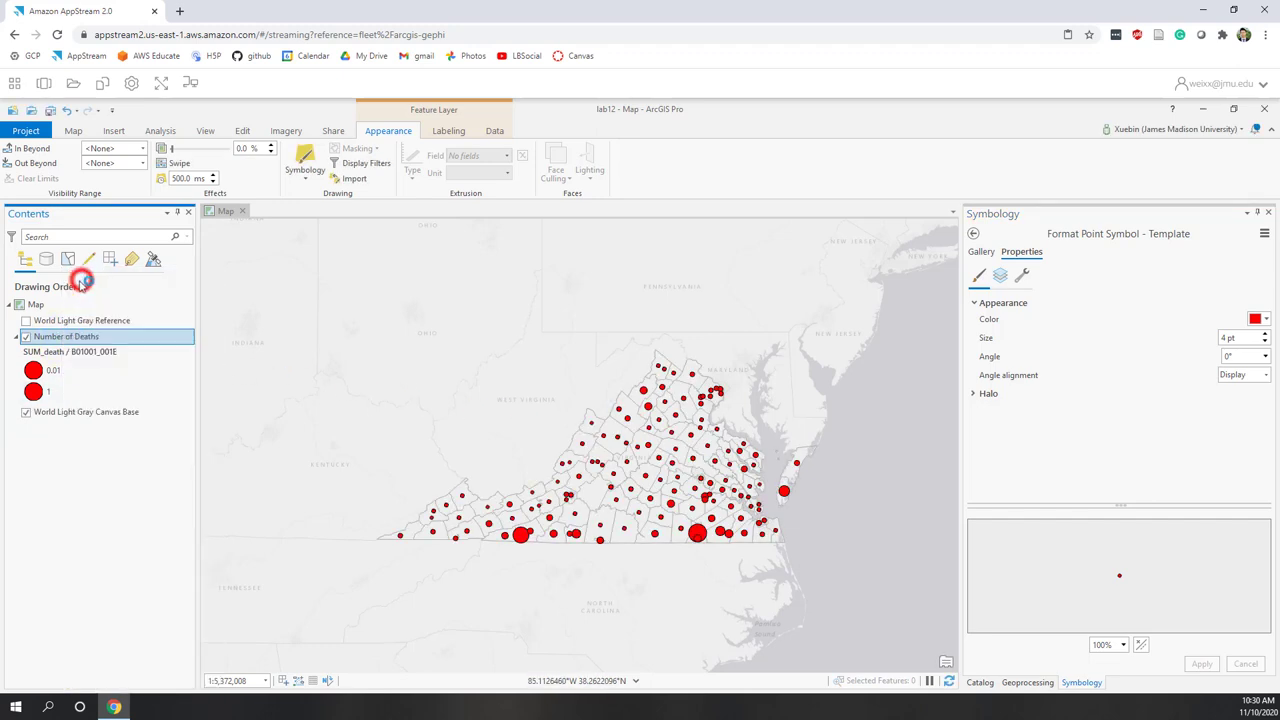
right_click(38, 305)
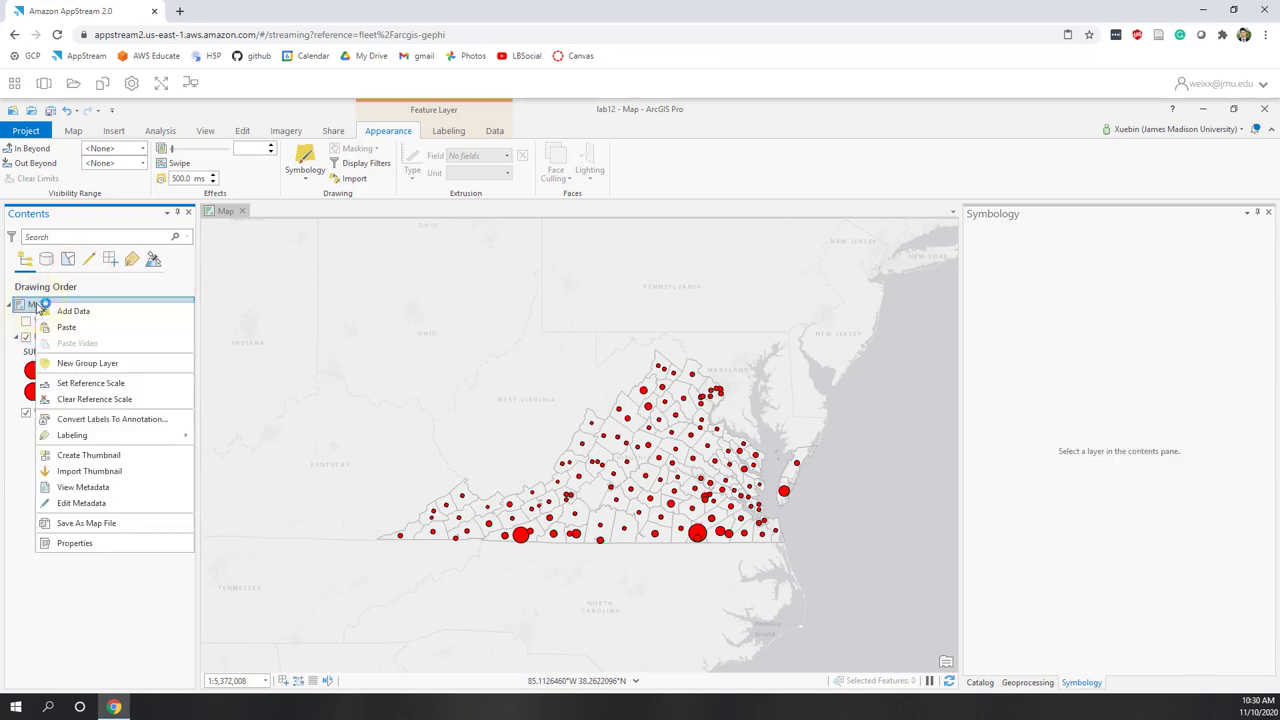
click(68, 328)
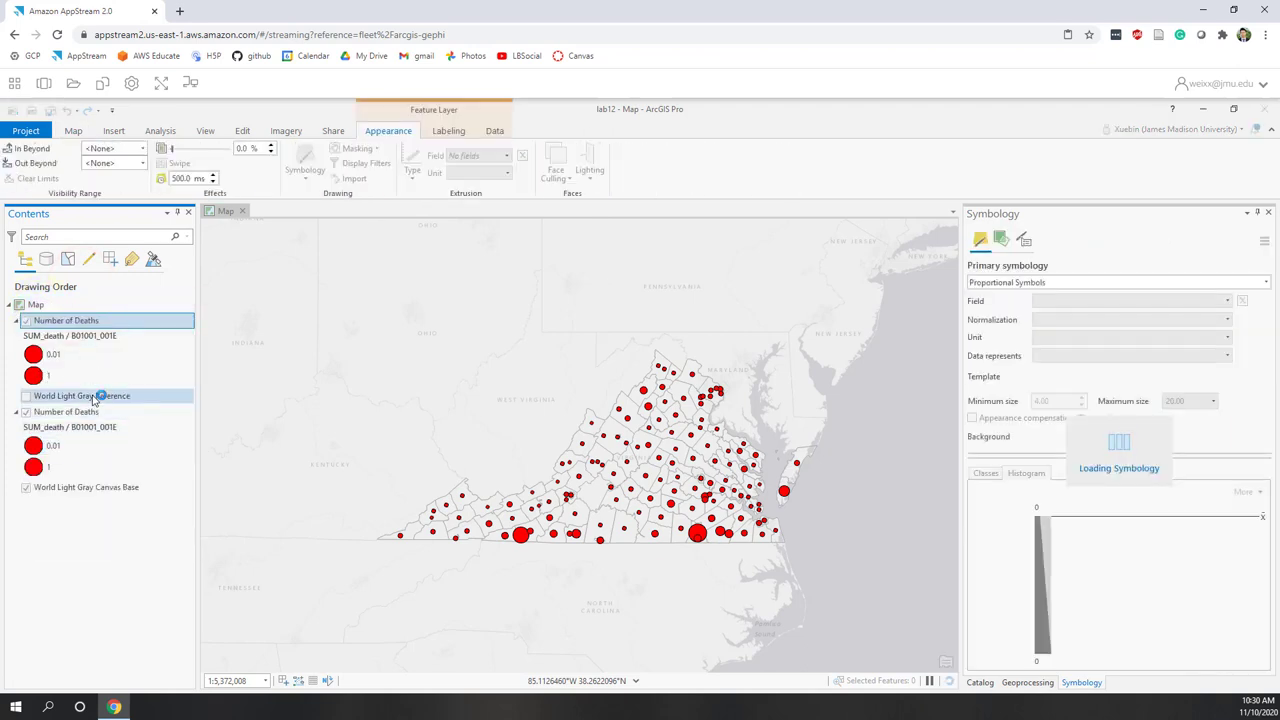
- Rename the pasted layer to 'Number of Infected'
click(77, 322)
click(83, 322)
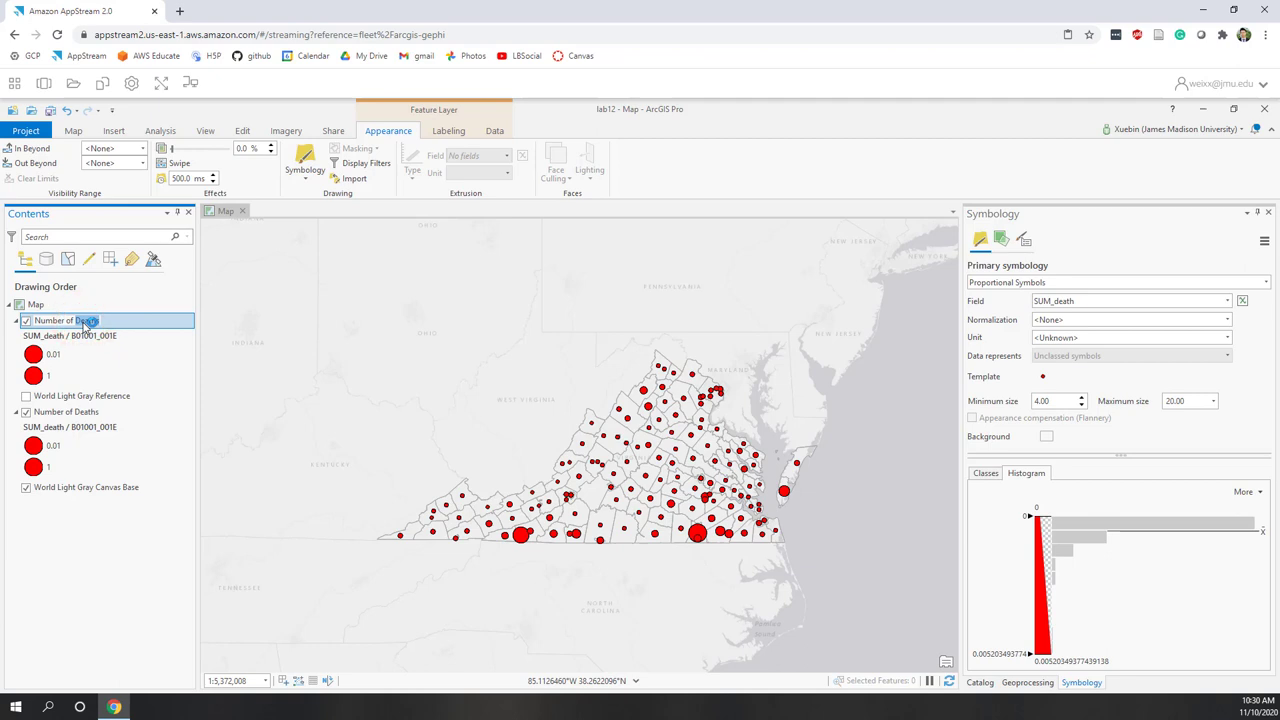
key(BackSpace)
key(Return)
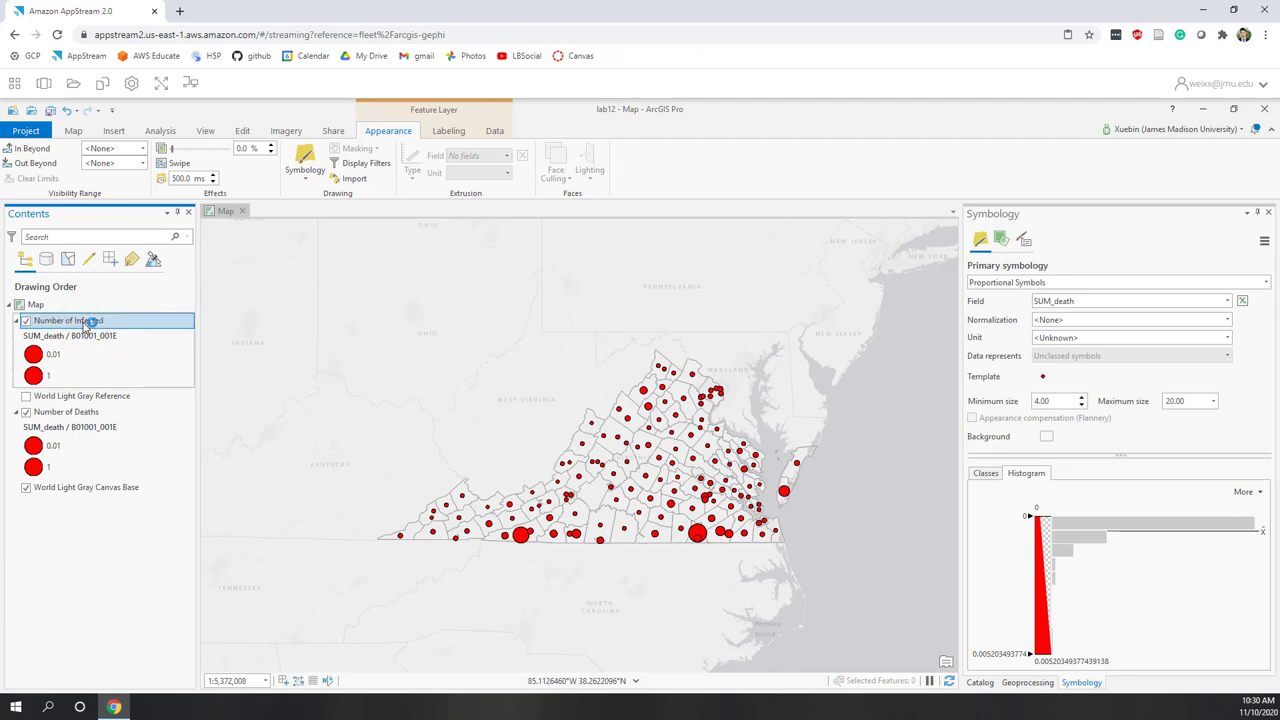
- Show Number of Infected as proportional symbols of SUM_infected normalized by Total Population
click(297, 180)
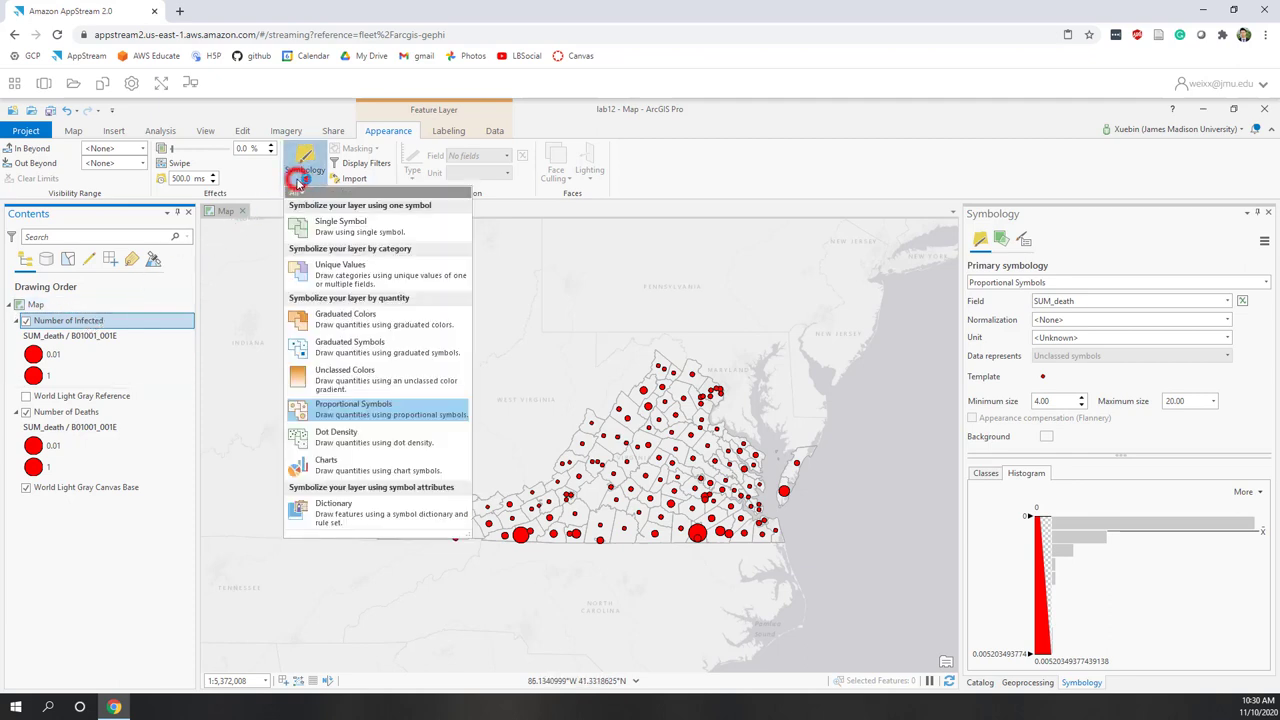
click(343, 410)
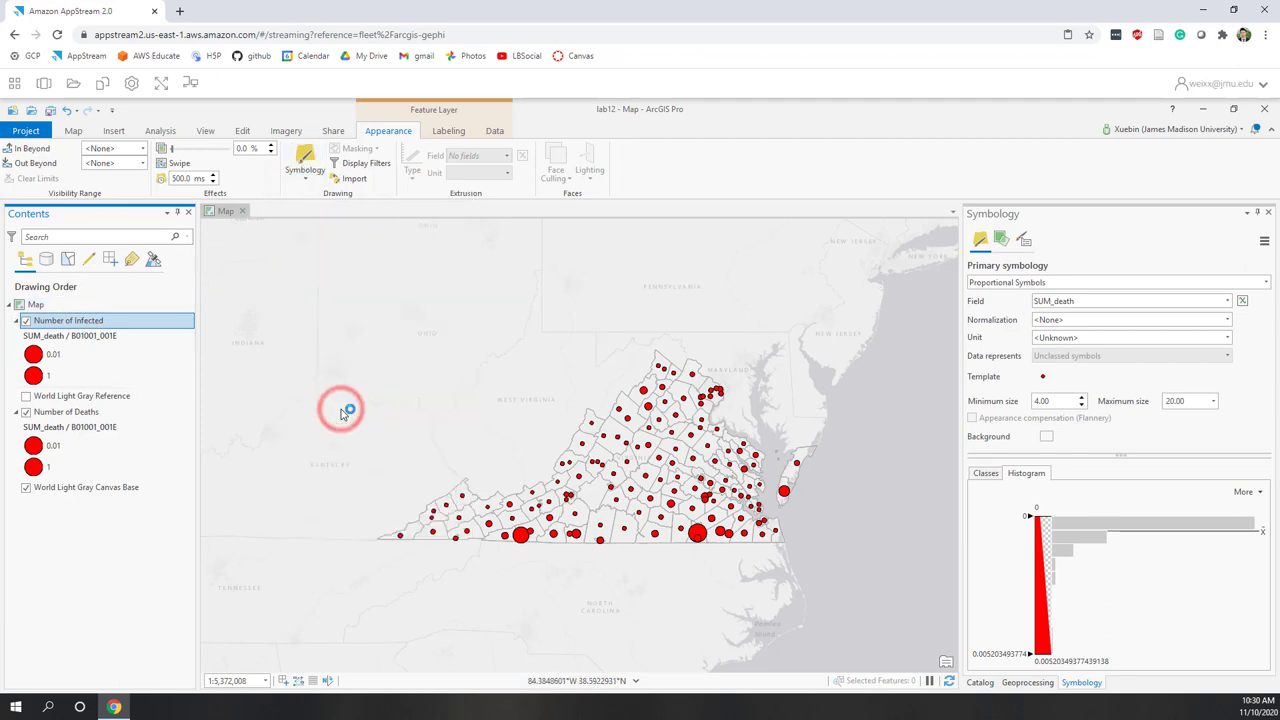
click(1228, 301)
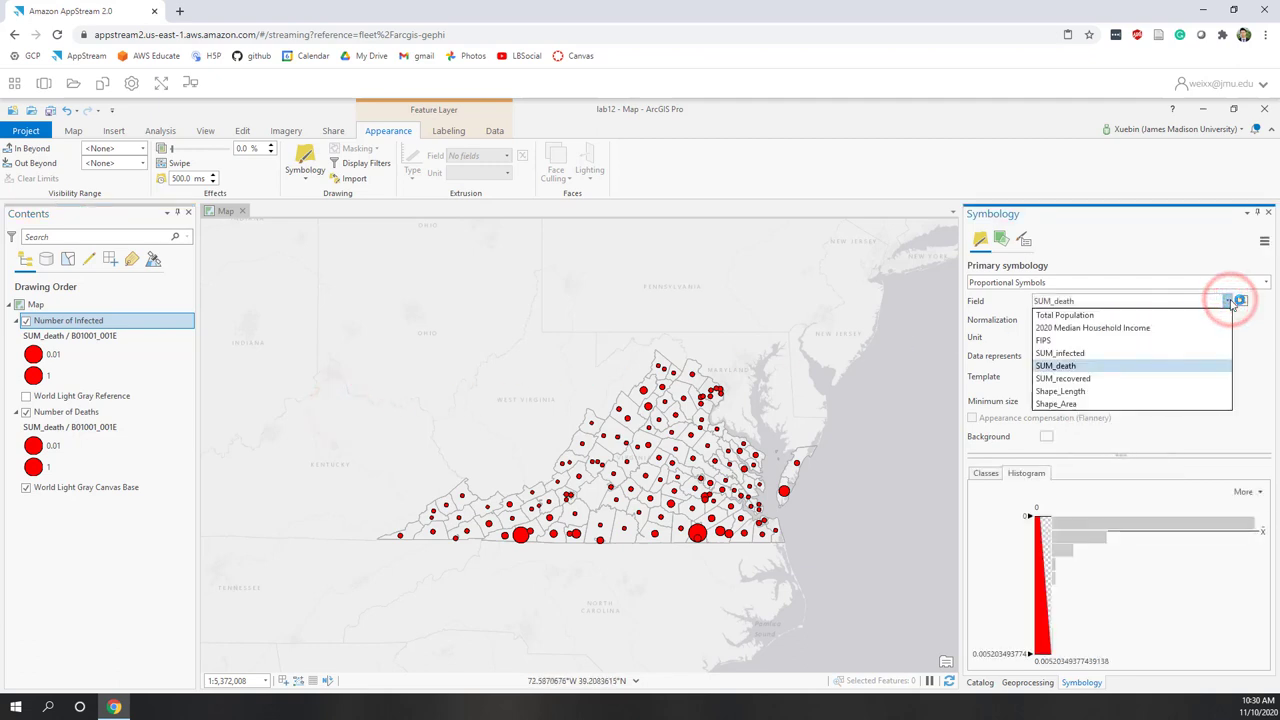
click(1068, 355)
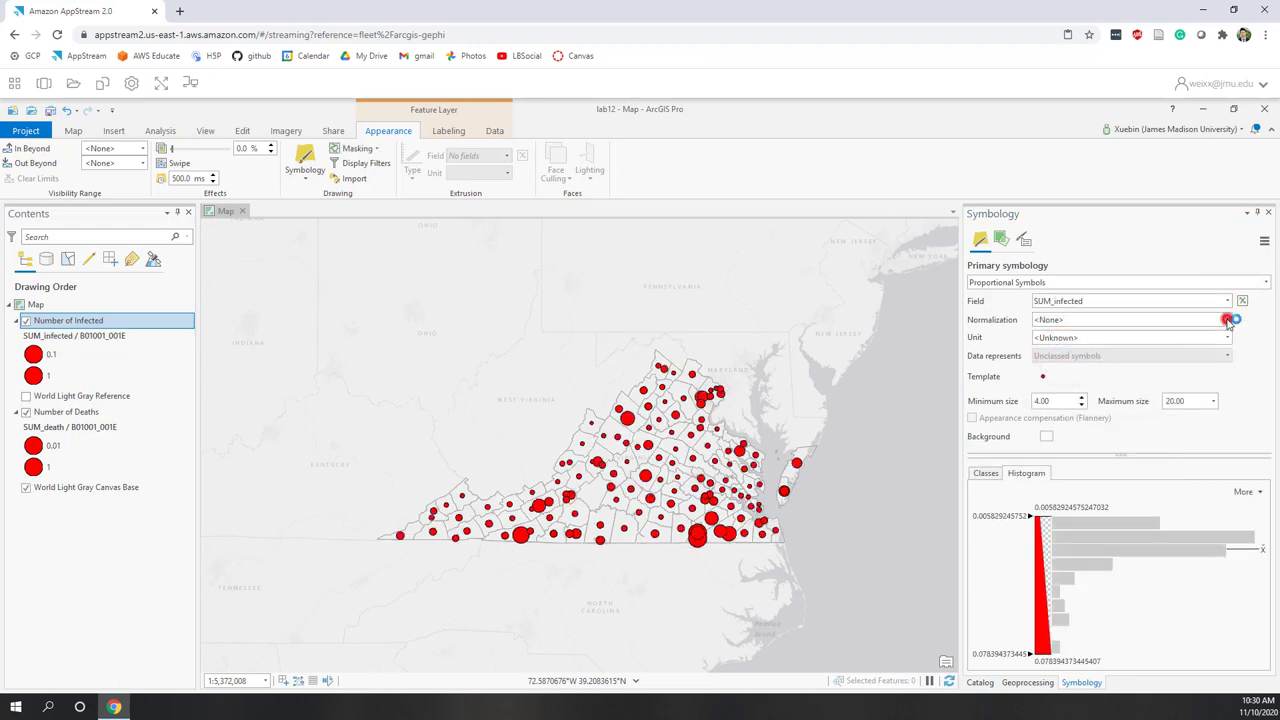
click(1228, 320)
click(1088, 372)
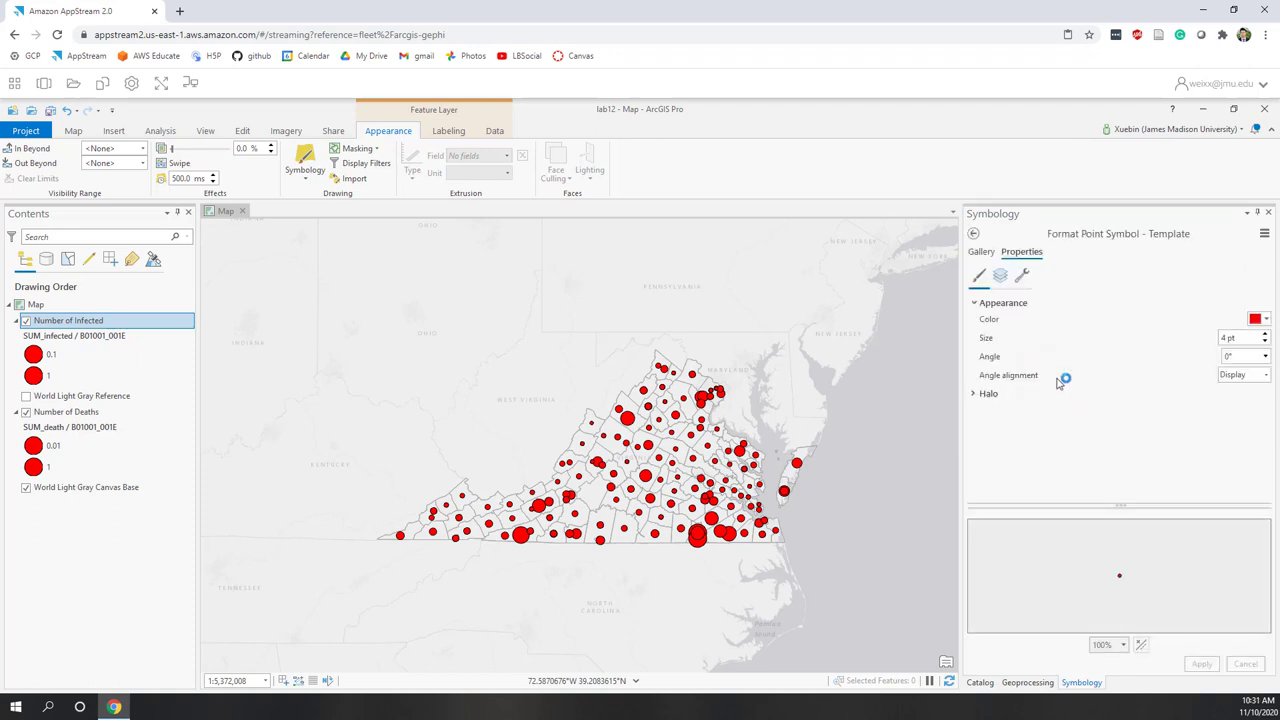
- Colour the Number of Infected symbols Solar Yellow and apply it
click(1266, 319)
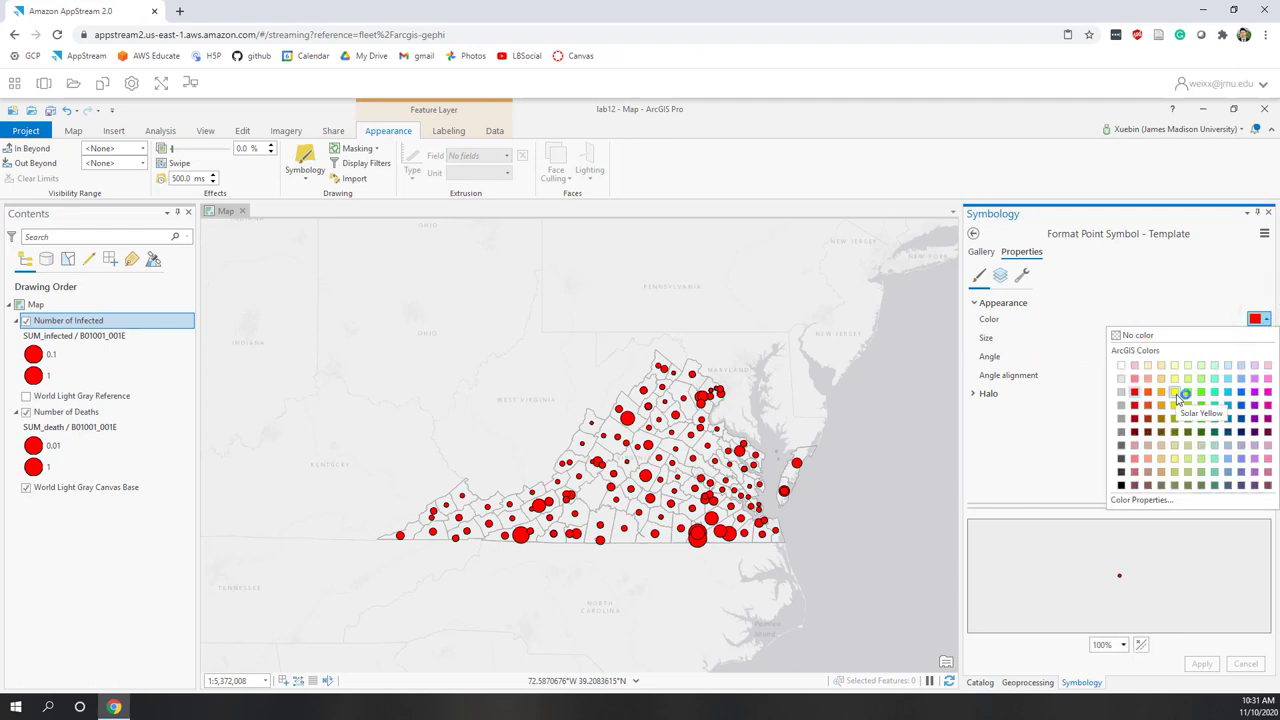
click(1177, 397)
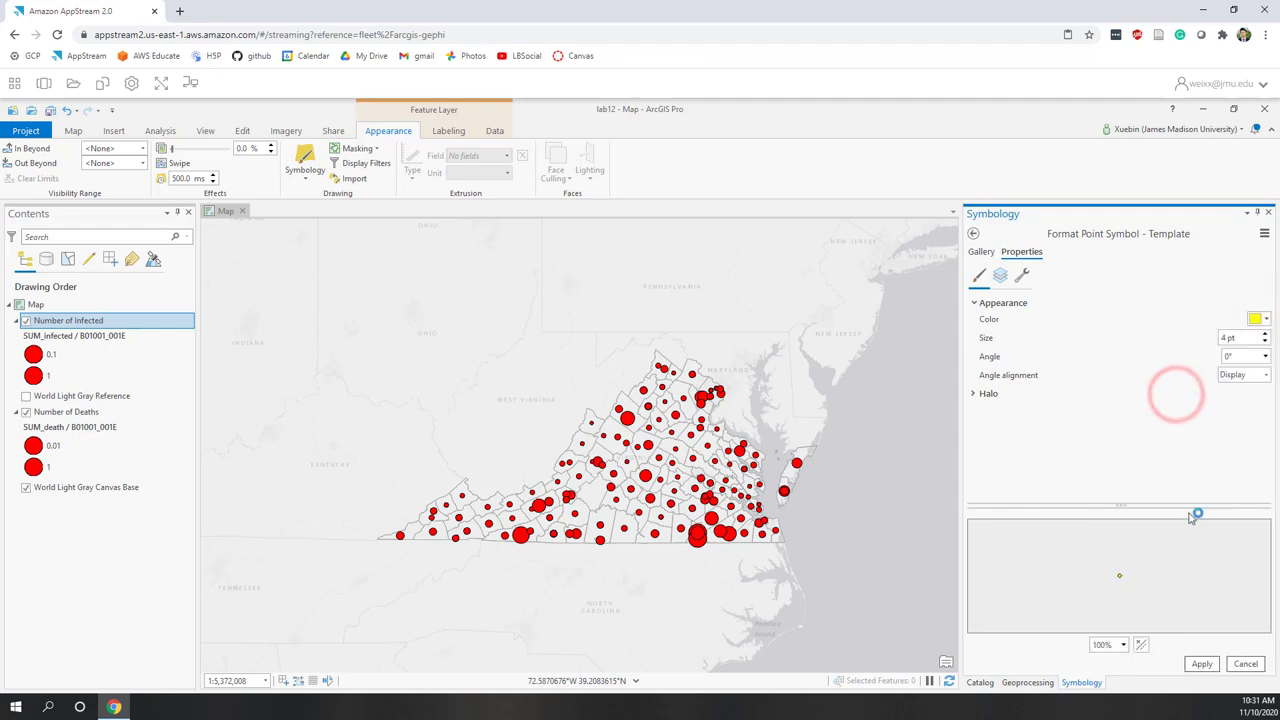
click(1204, 665)
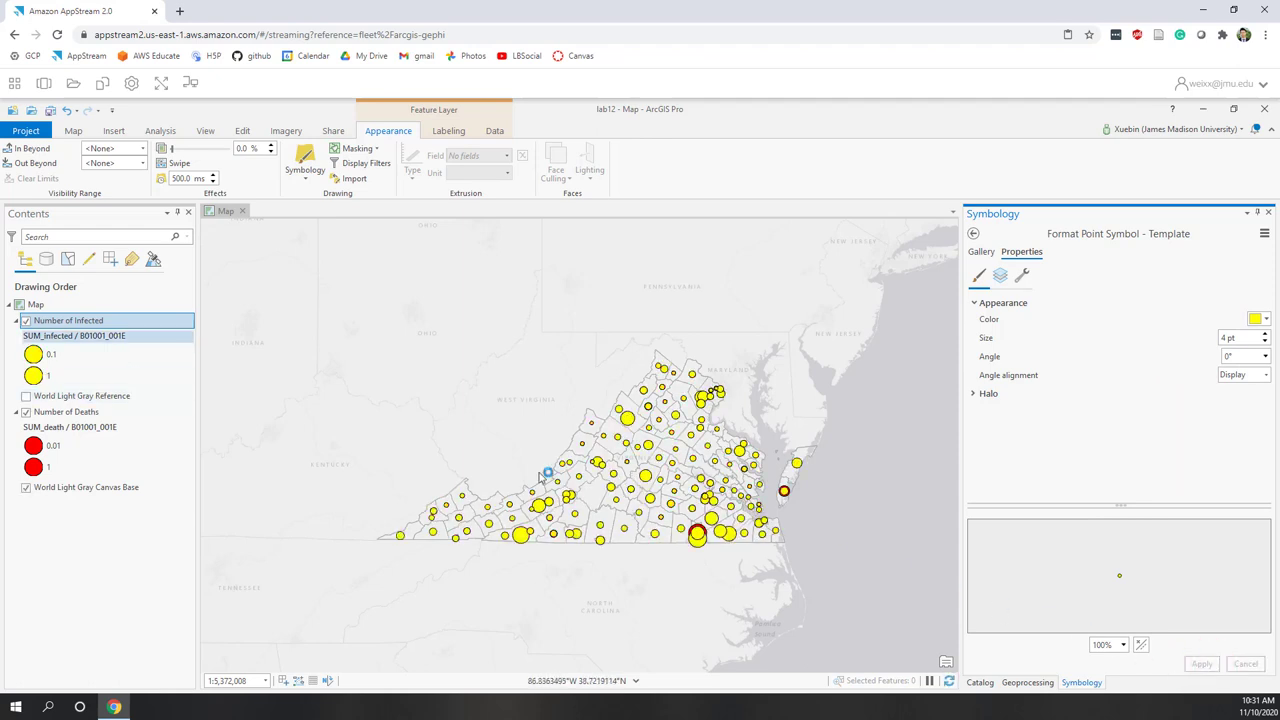
- Turn off the Number of Deaths layer, leaving only the Number of Infected symbols visible
click(25, 321)
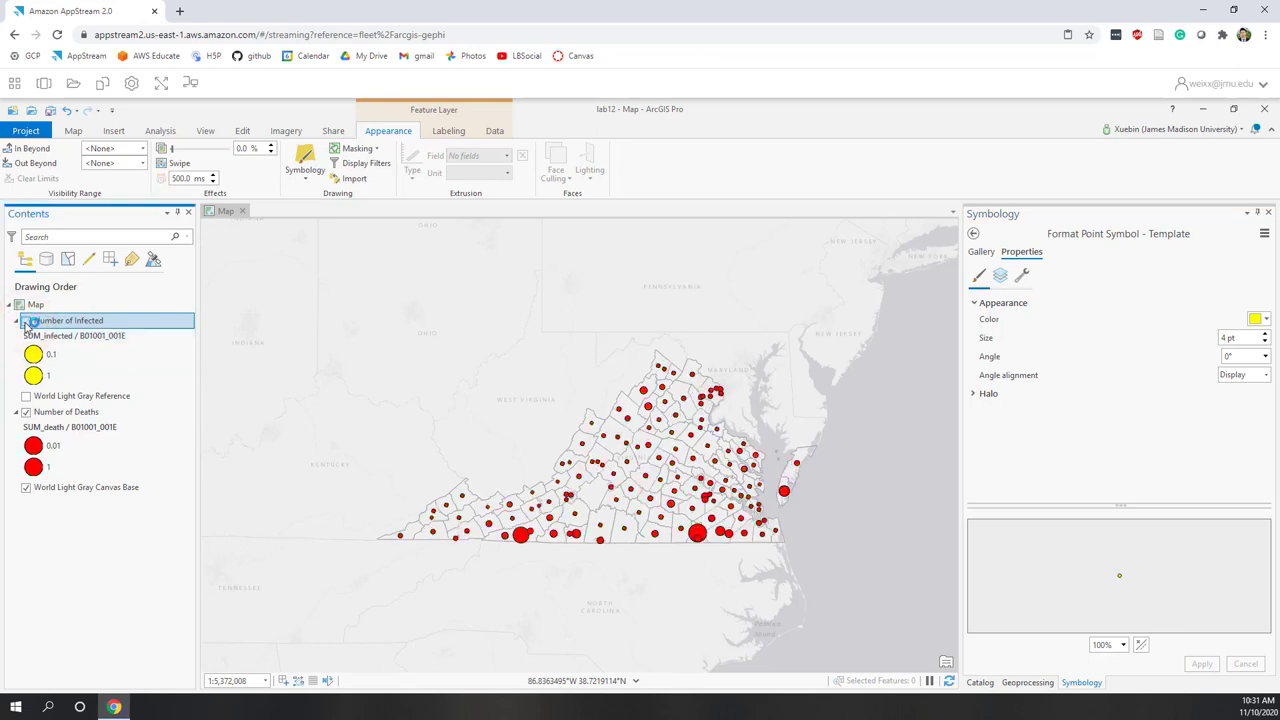
click(25, 321)
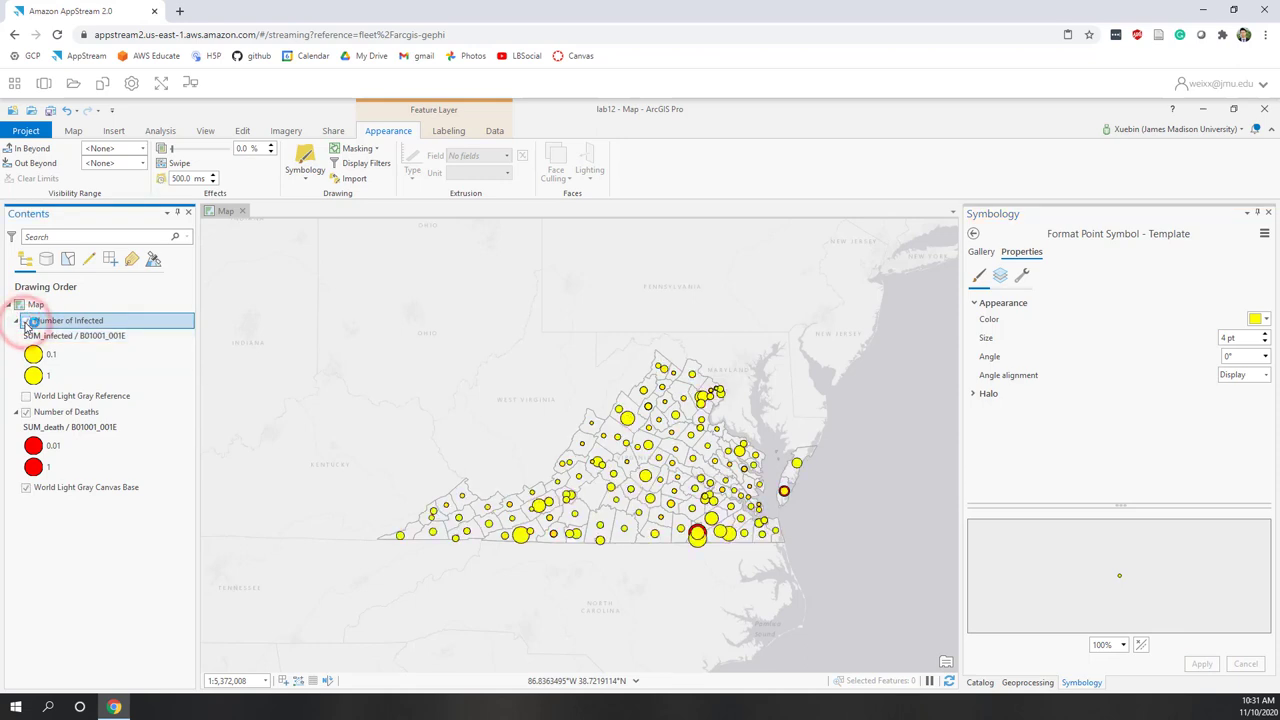
click(26, 412)
click(26, 412)
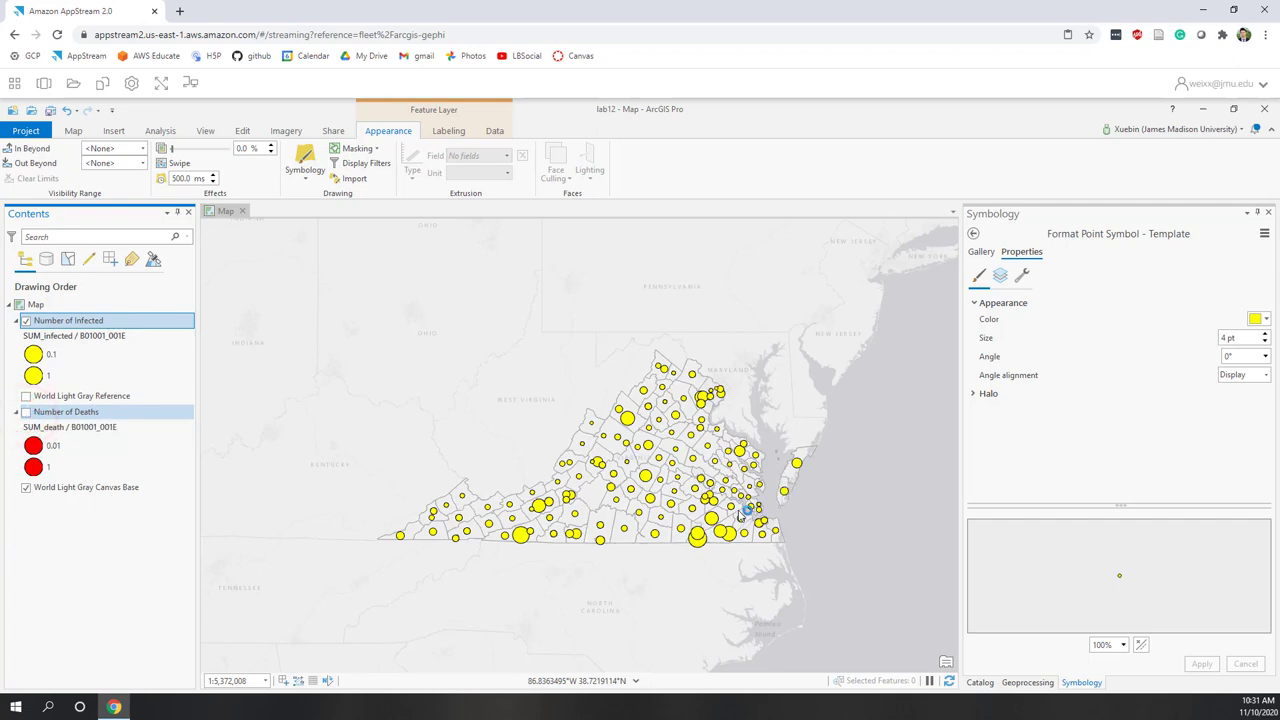
scroll(742, 514, up, 3)
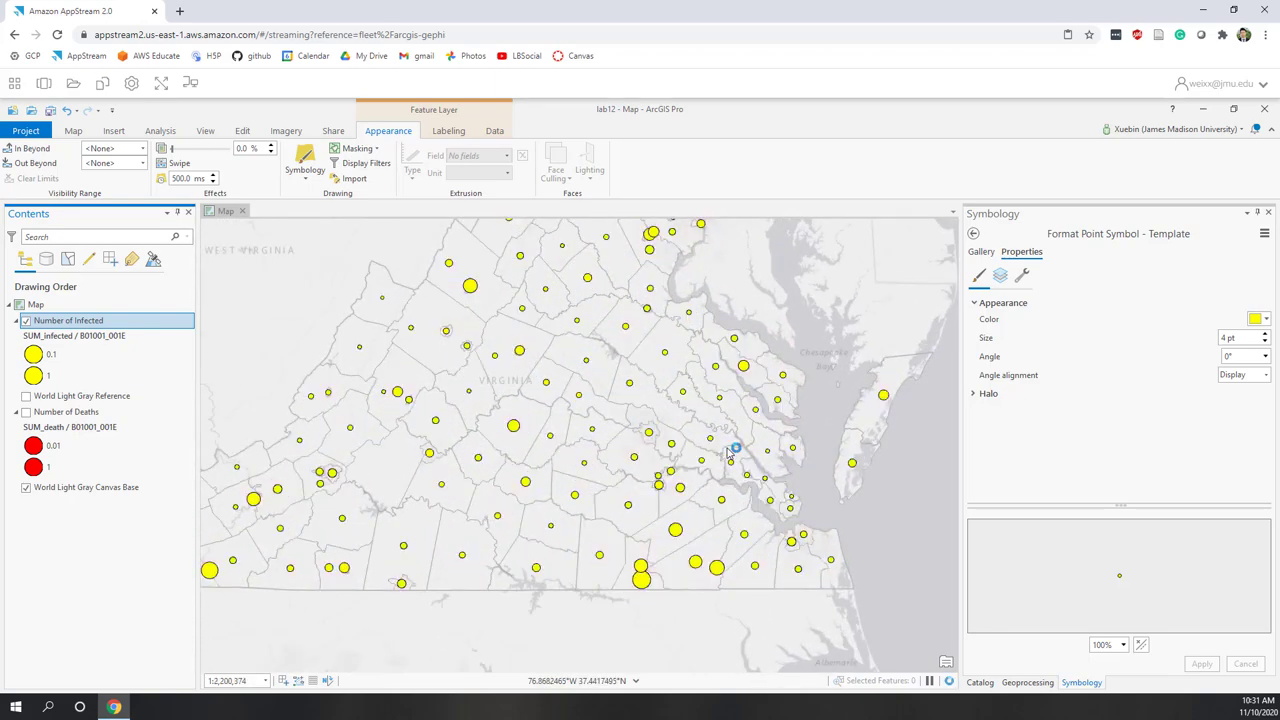
scroll(731, 453, down, 3)
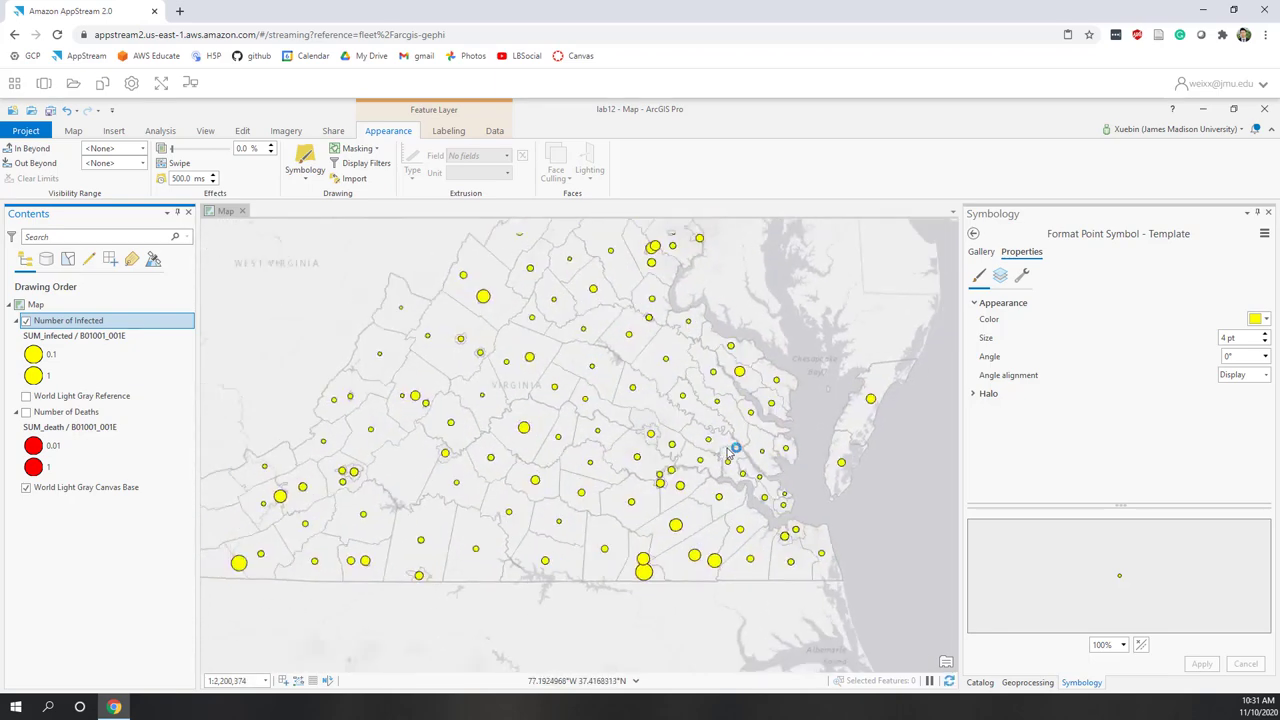
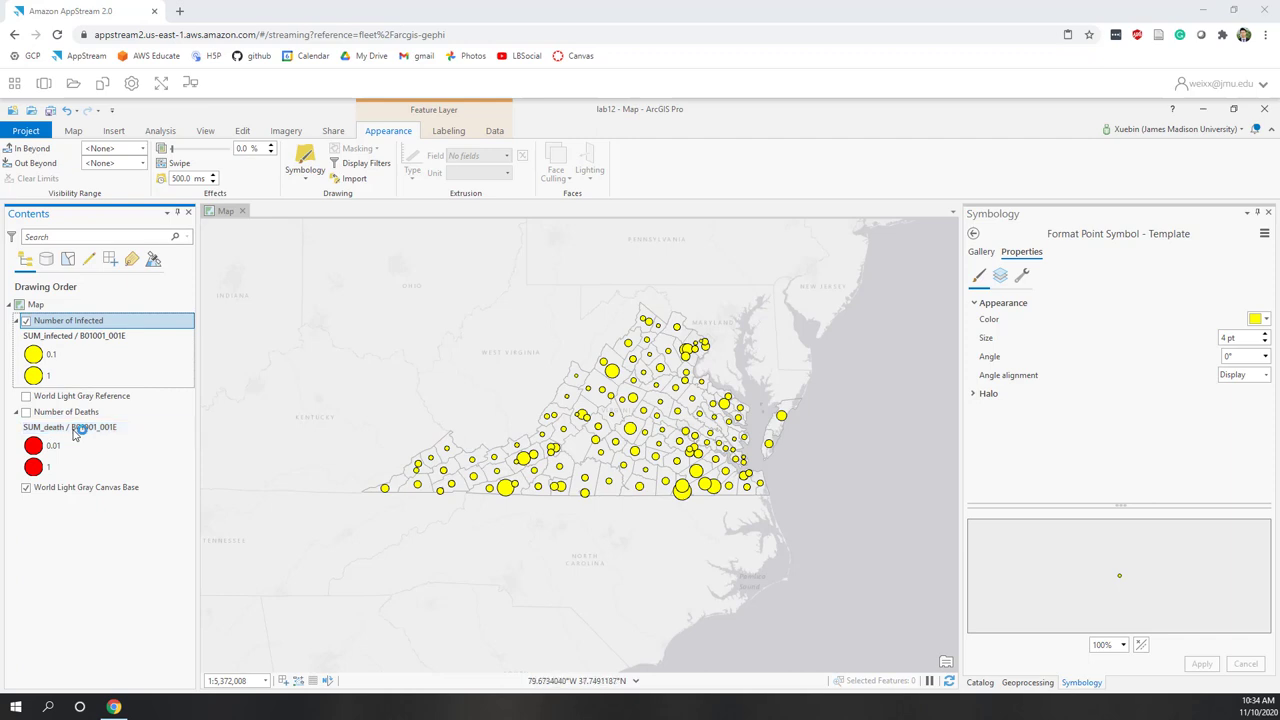
- Size the infection circles by the expression SUM_infected*1000000/B01001_001E, giving infections per million
click(105, 320)
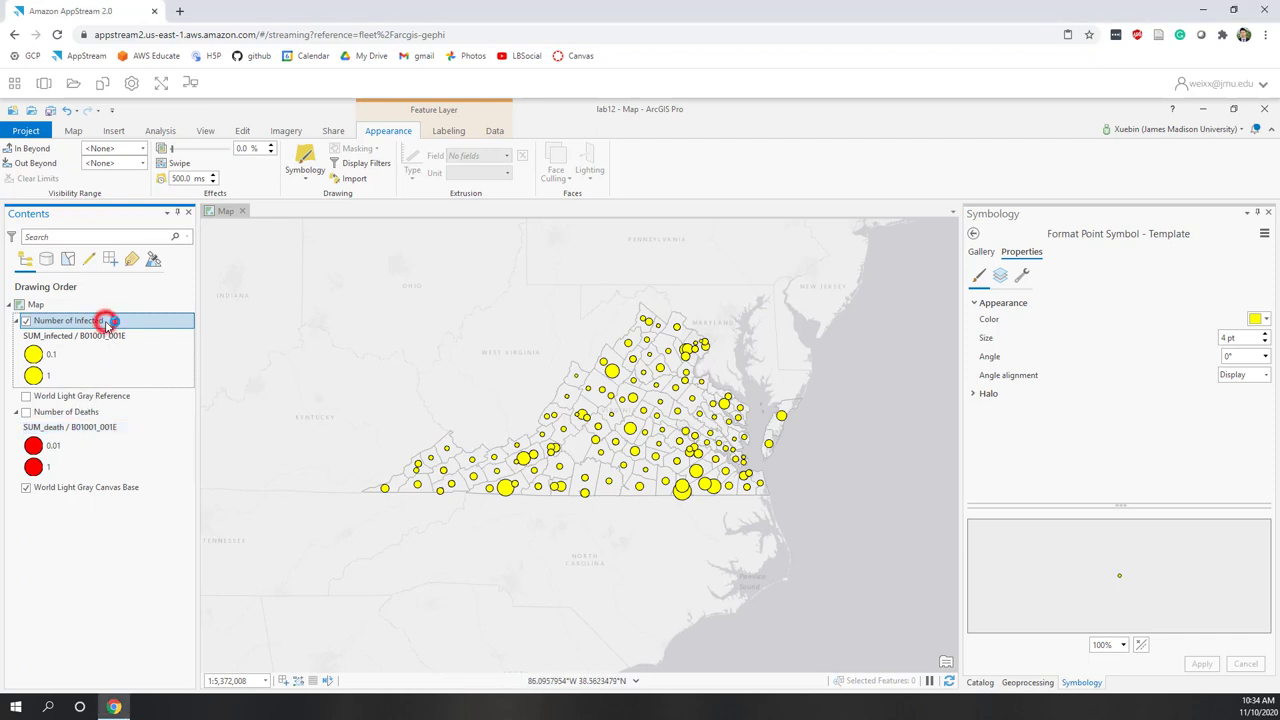
click(975, 235)
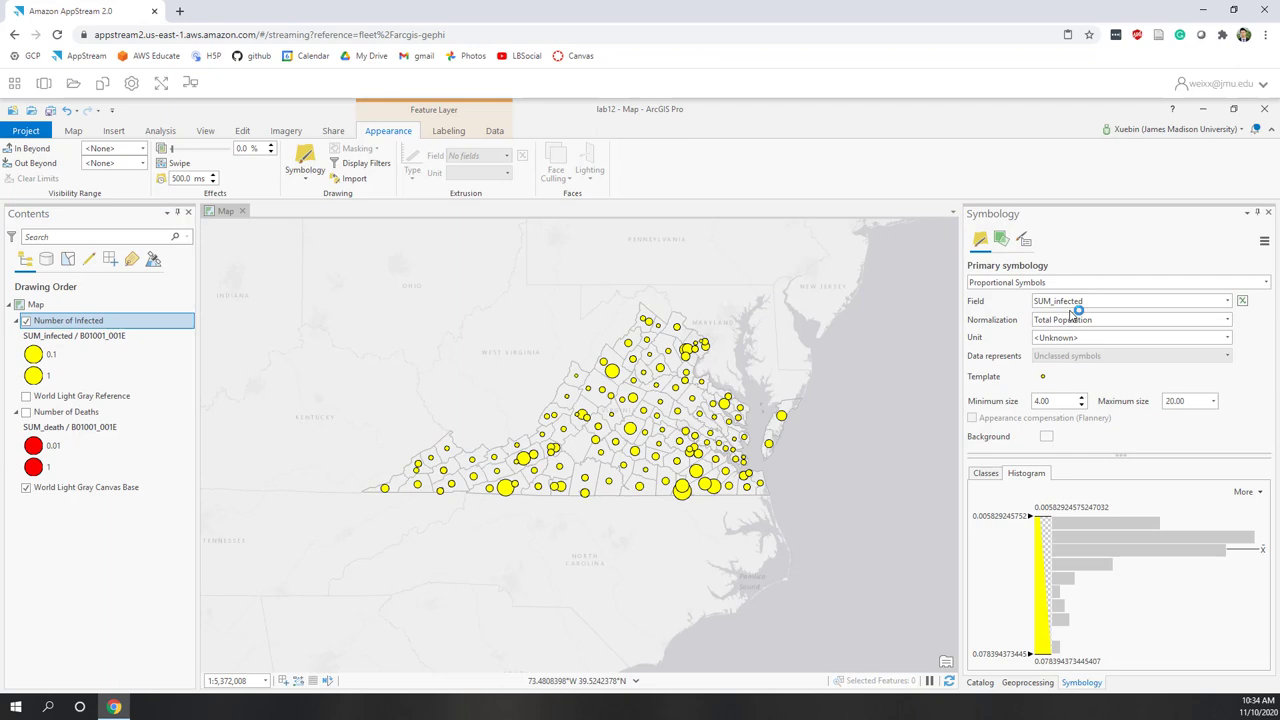
click(1242, 302)
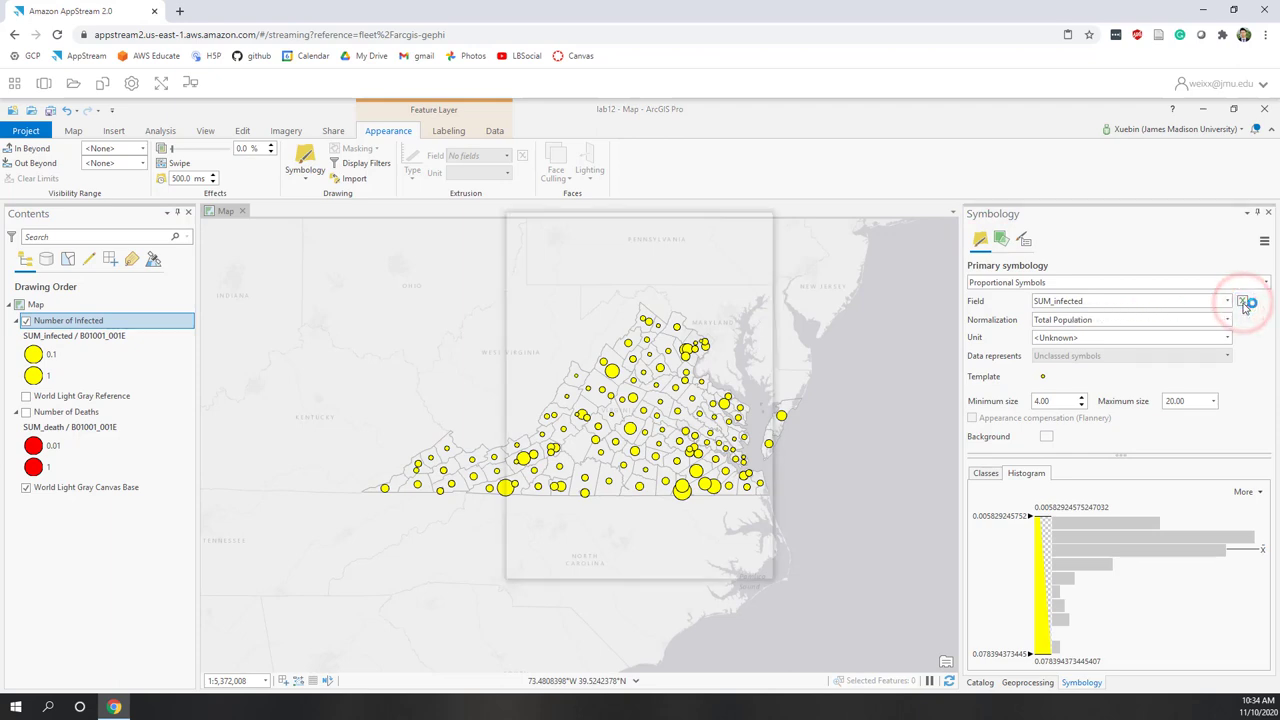
click(656, 420)
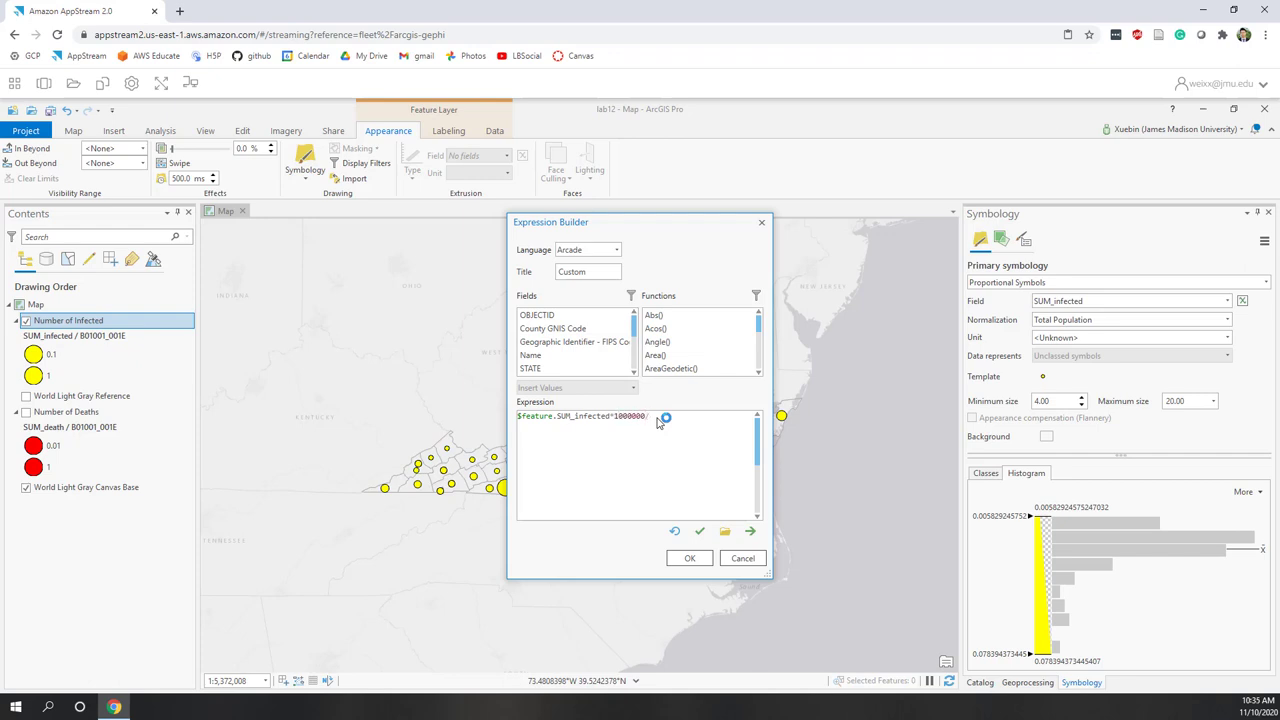
scroll(604, 366, down, 3)
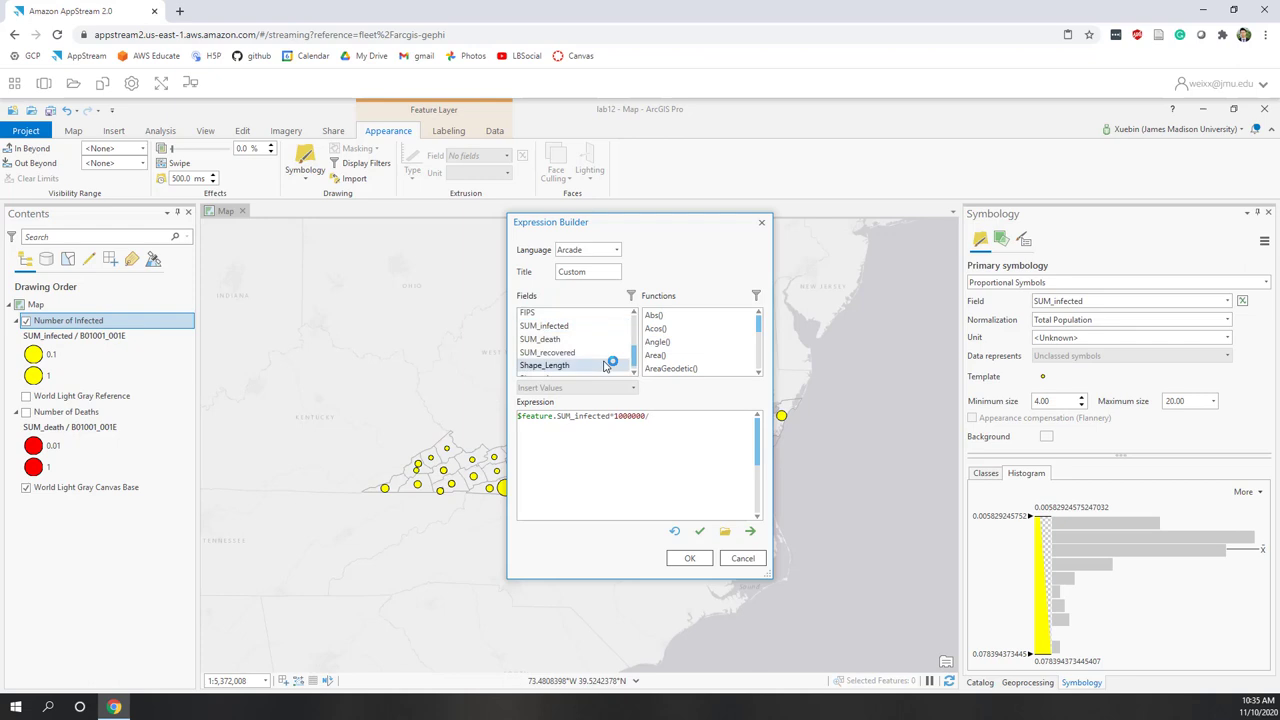
scroll(604, 366, up, 3)
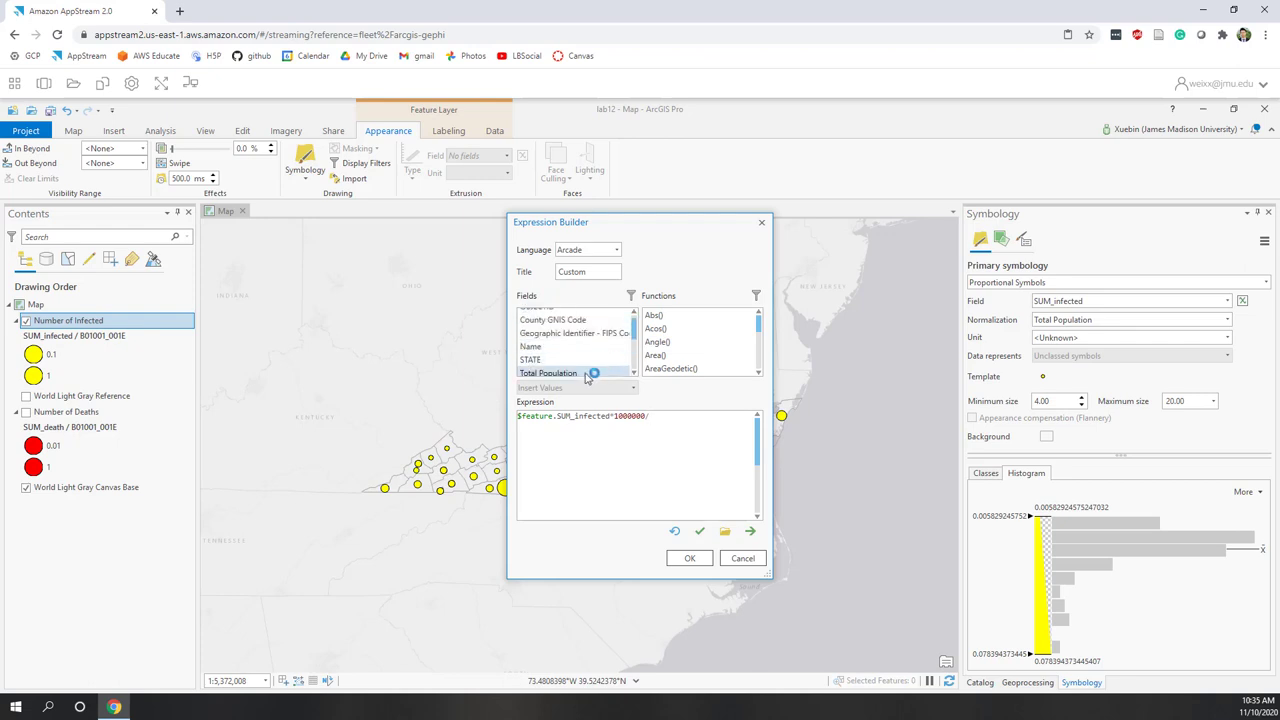
double_click(586, 370)
click(698, 560)
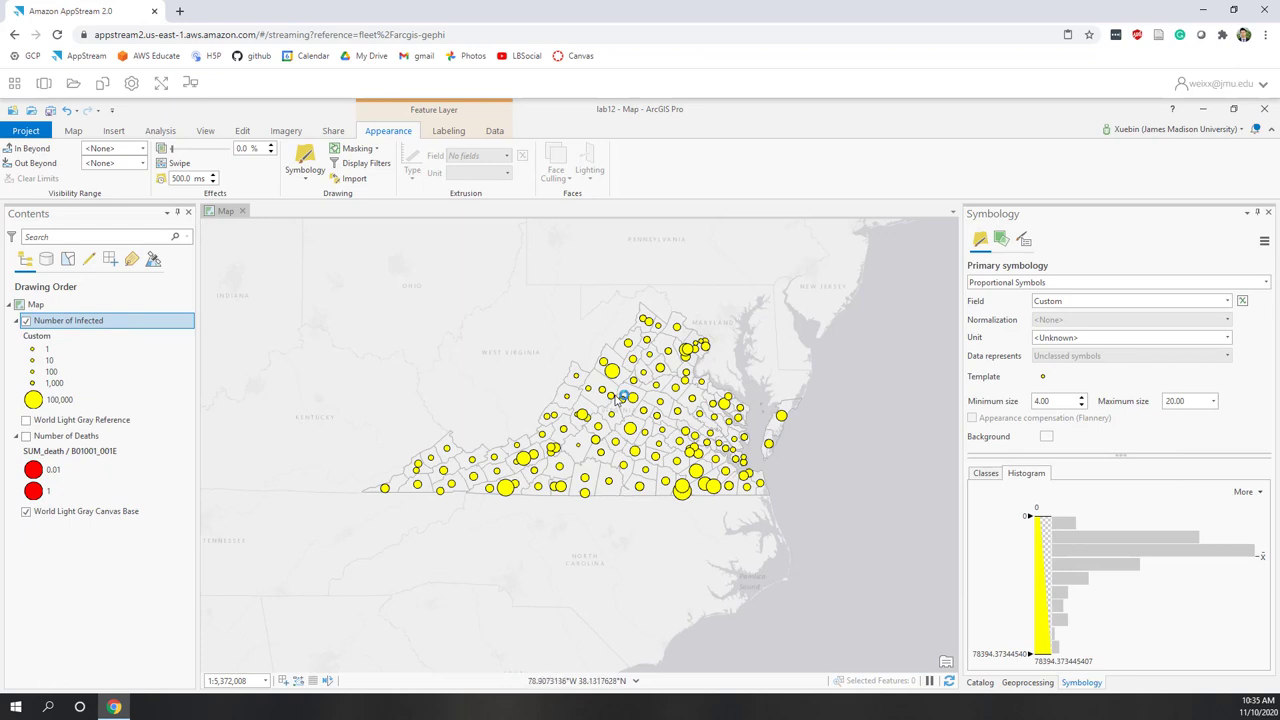
- Rename the infection layer 'Number of Infected per 1M People' and turn on Number of Deaths
scroll(618, 399, up, 2)
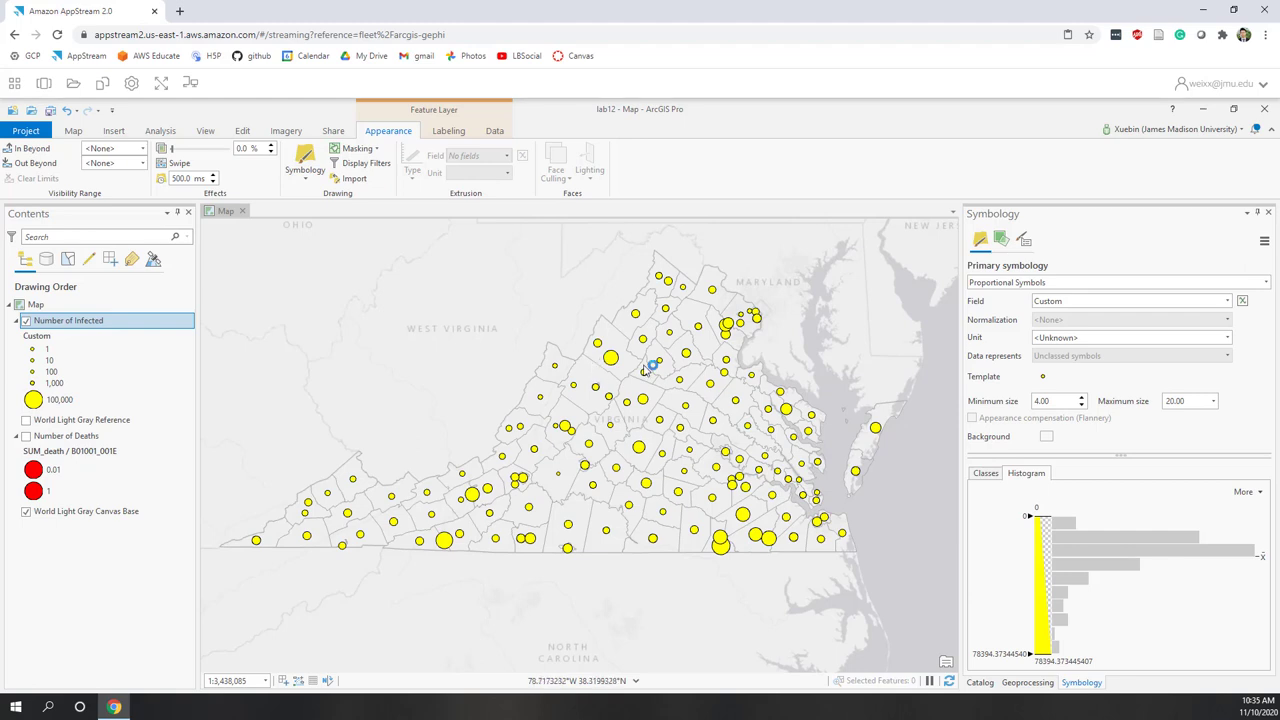
right_click(100, 324)
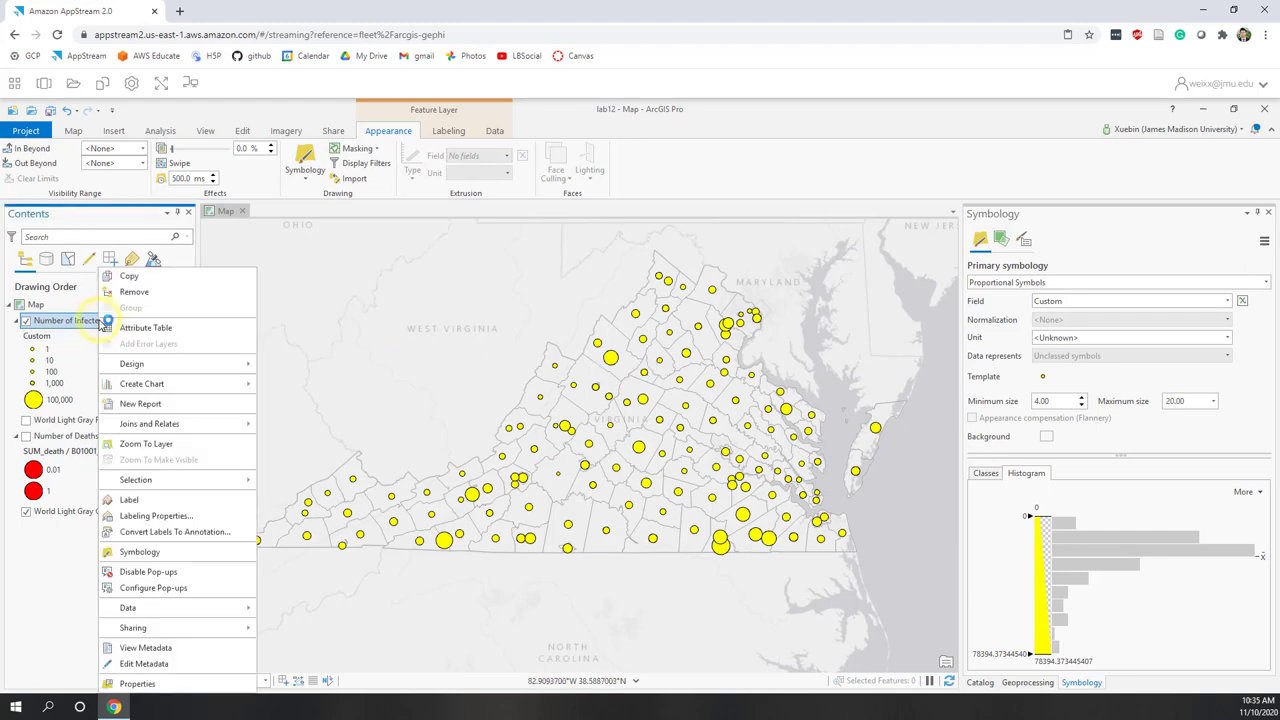
click(134, 683)
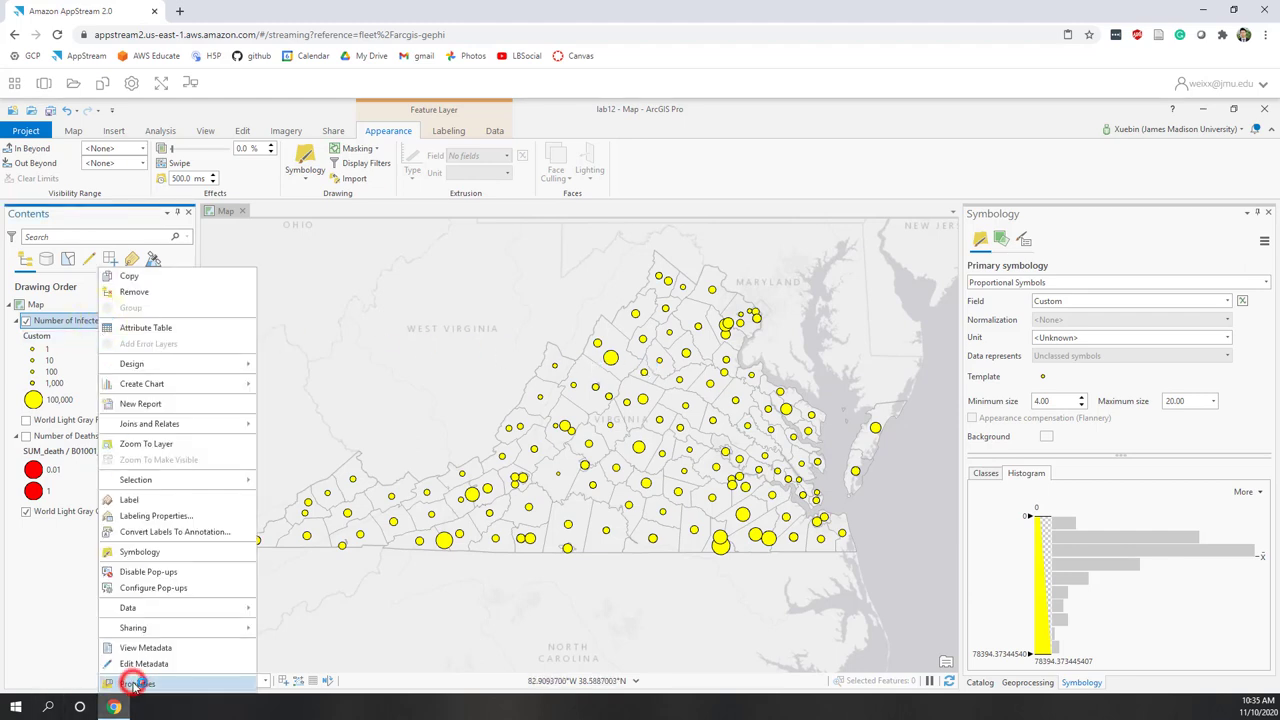
click(640, 314)
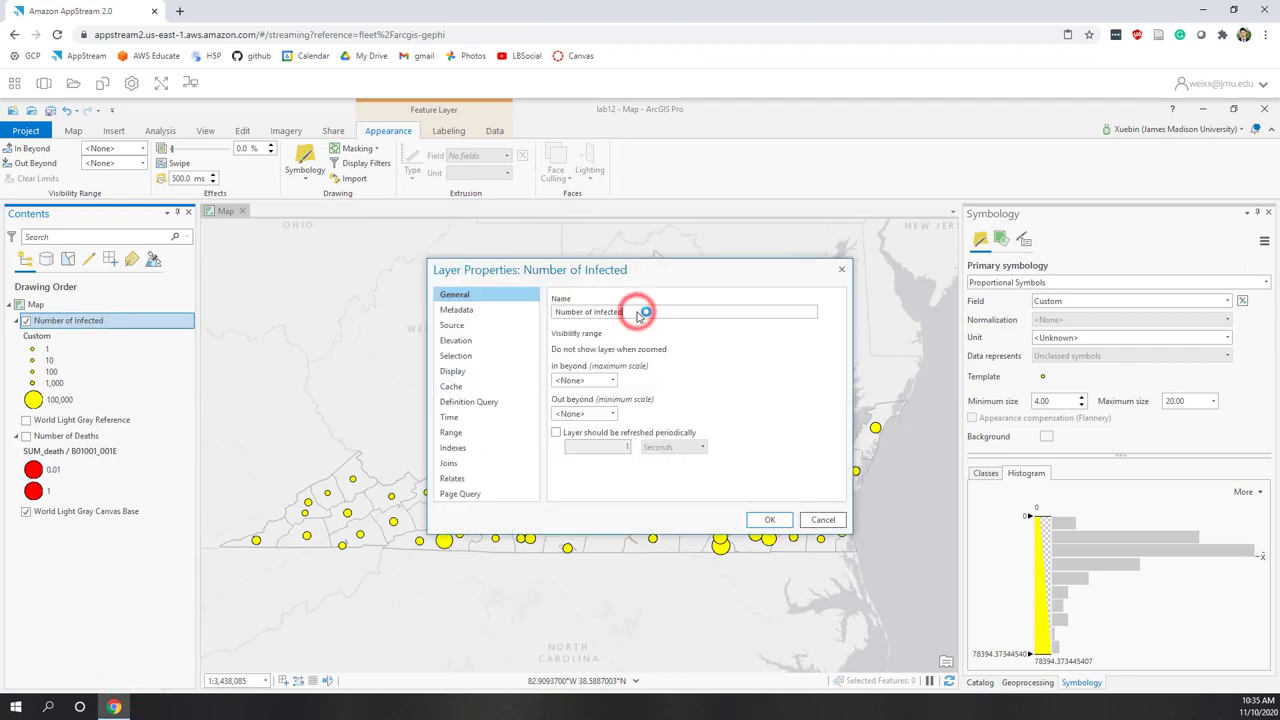
text(per 1M People)
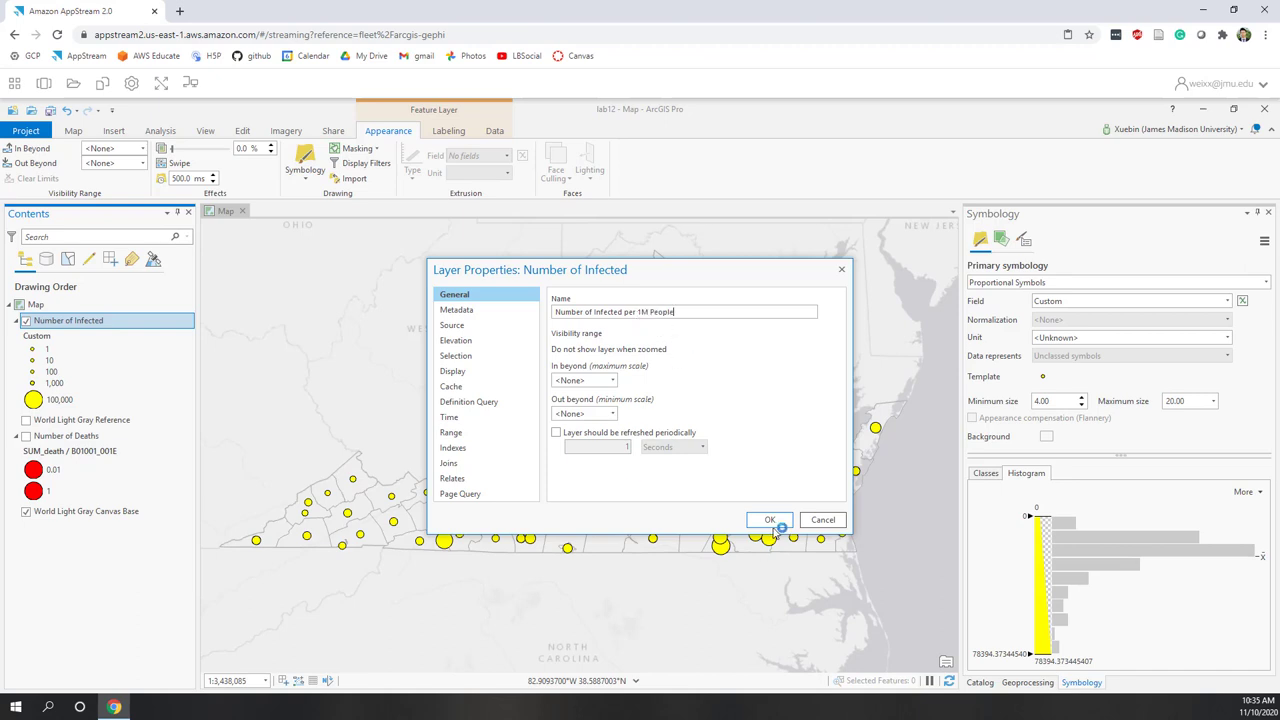
click(774, 522)
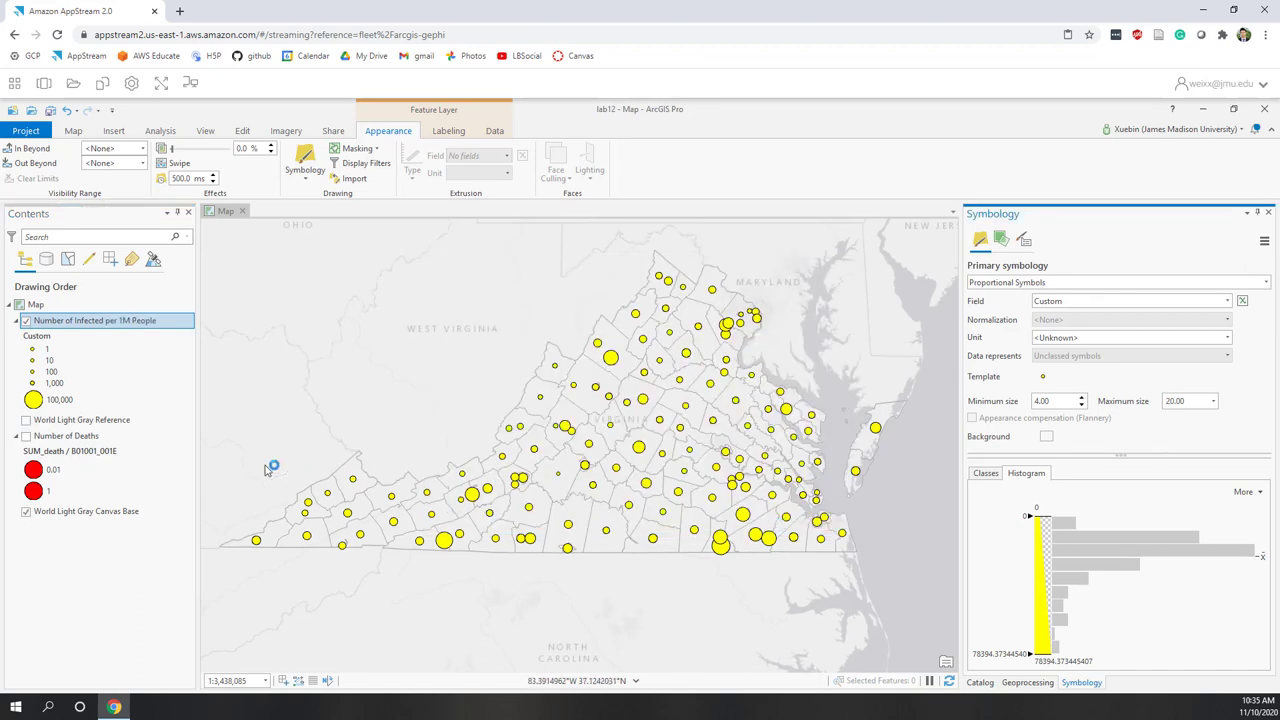
click(26, 437)
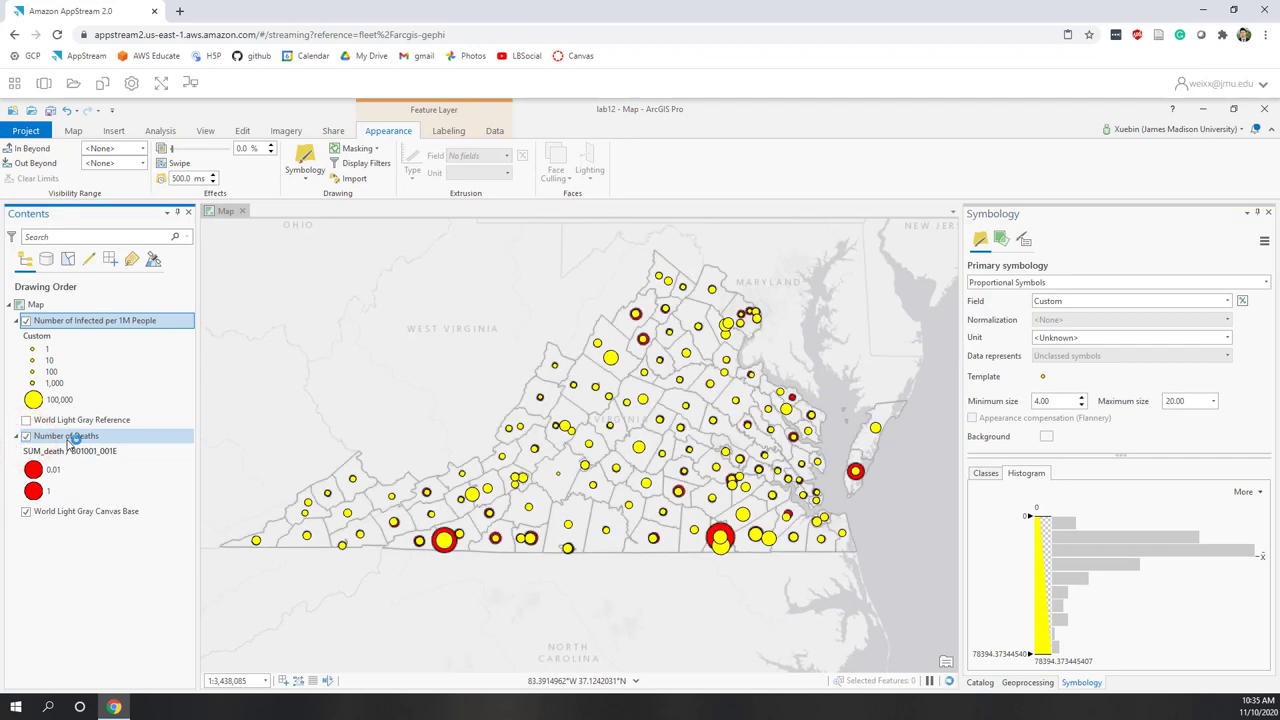
- Append ' per 1M People' to the Number of Deaths layer name in its properties
click(68, 438)
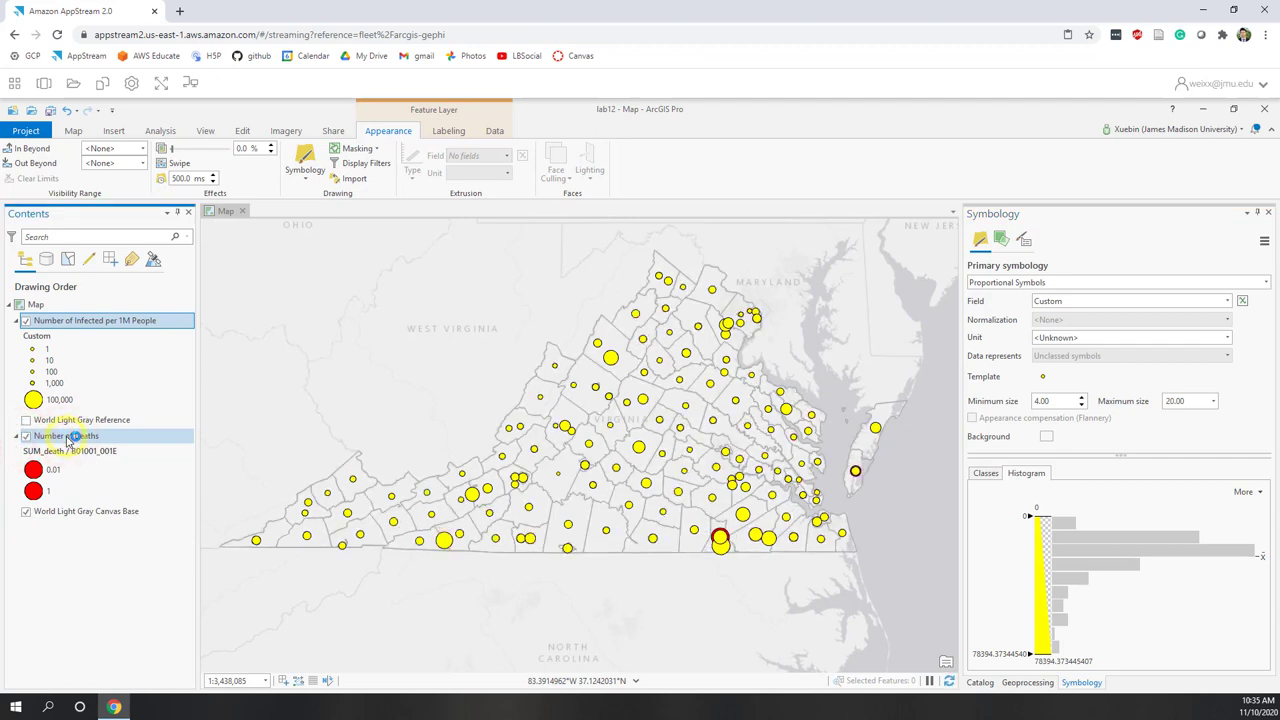
right_click(68, 438)
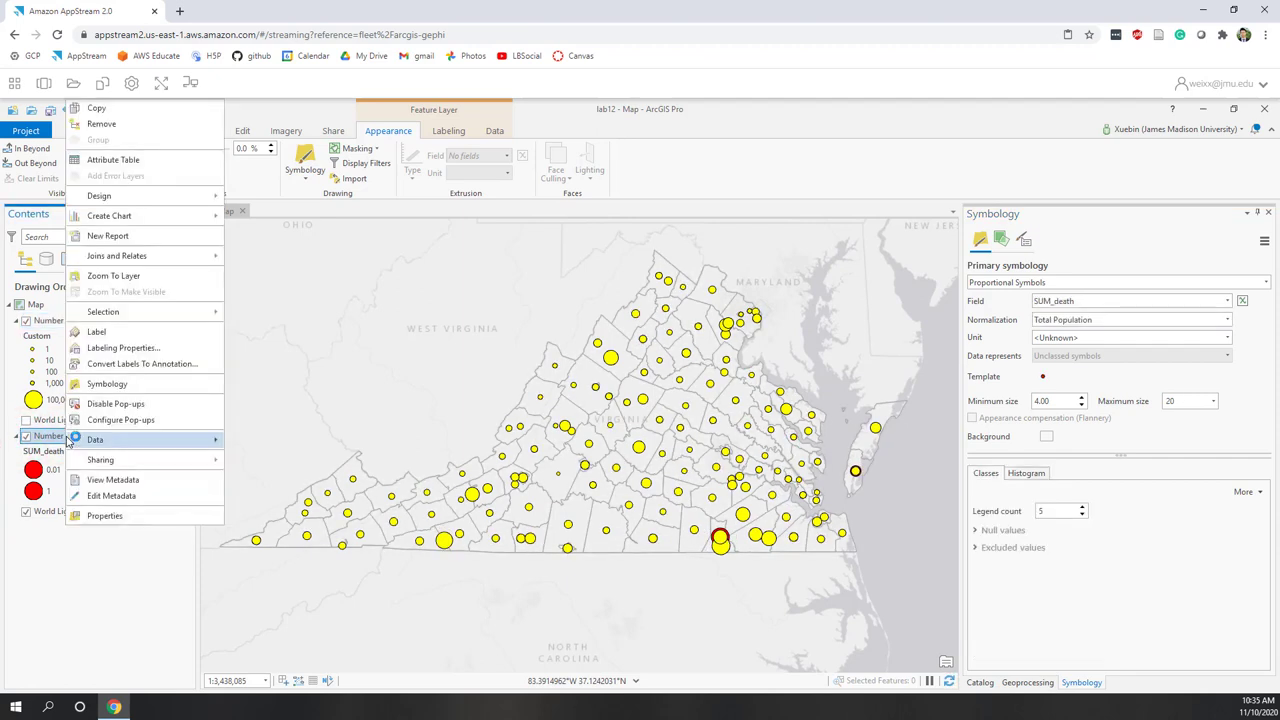
click(96, 517)
click(641, 314)
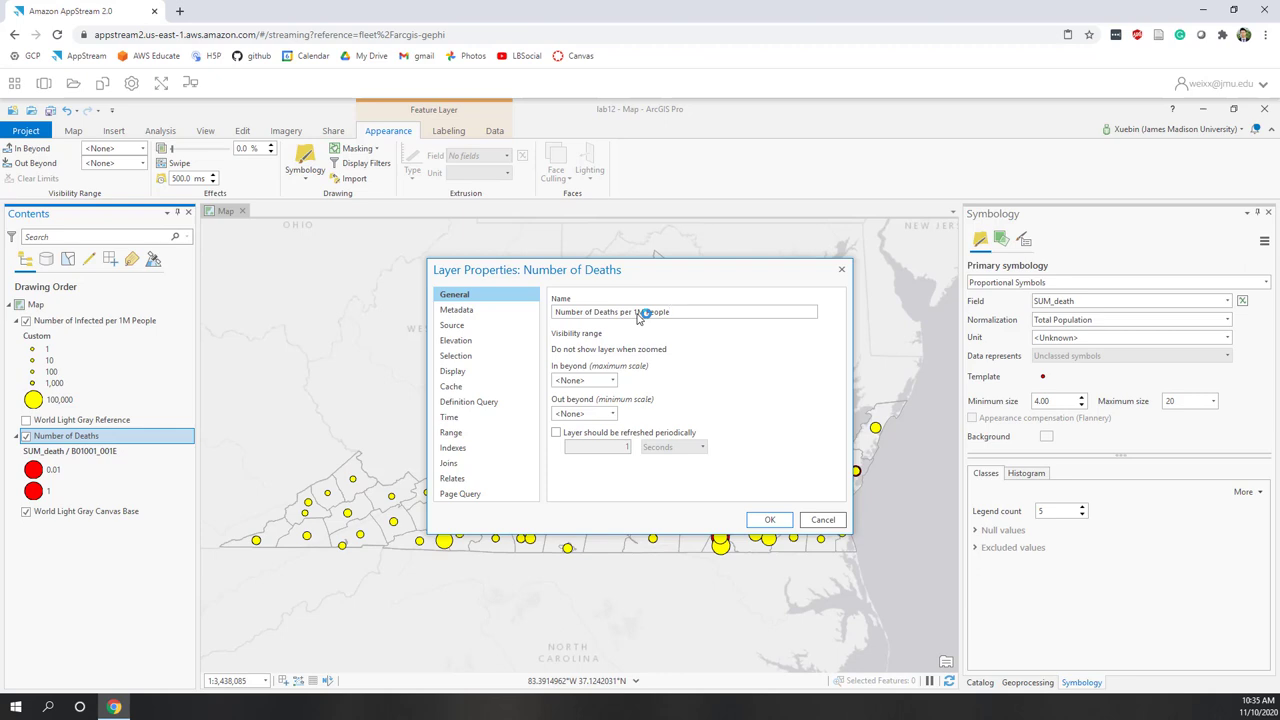
click(770, 520)
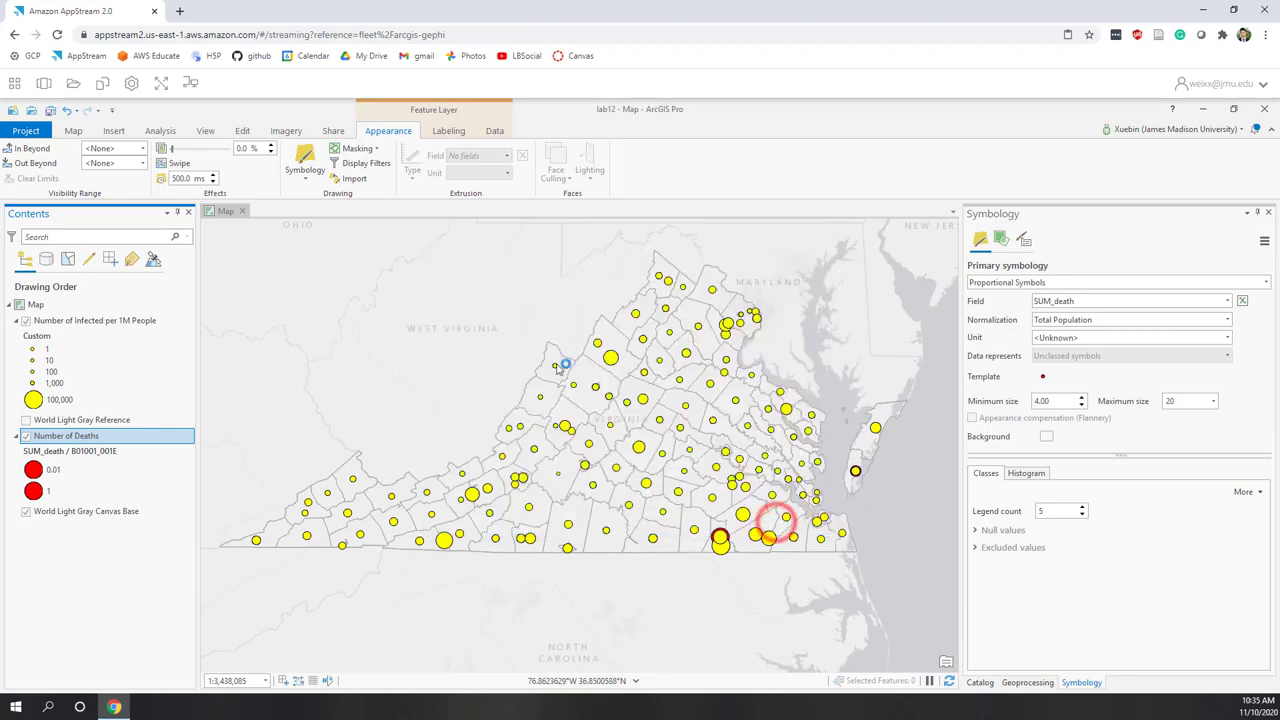
- Give the deaths layer proportional symbols sized by SUM_death*1000000/B01001_001E
click(305, 178)
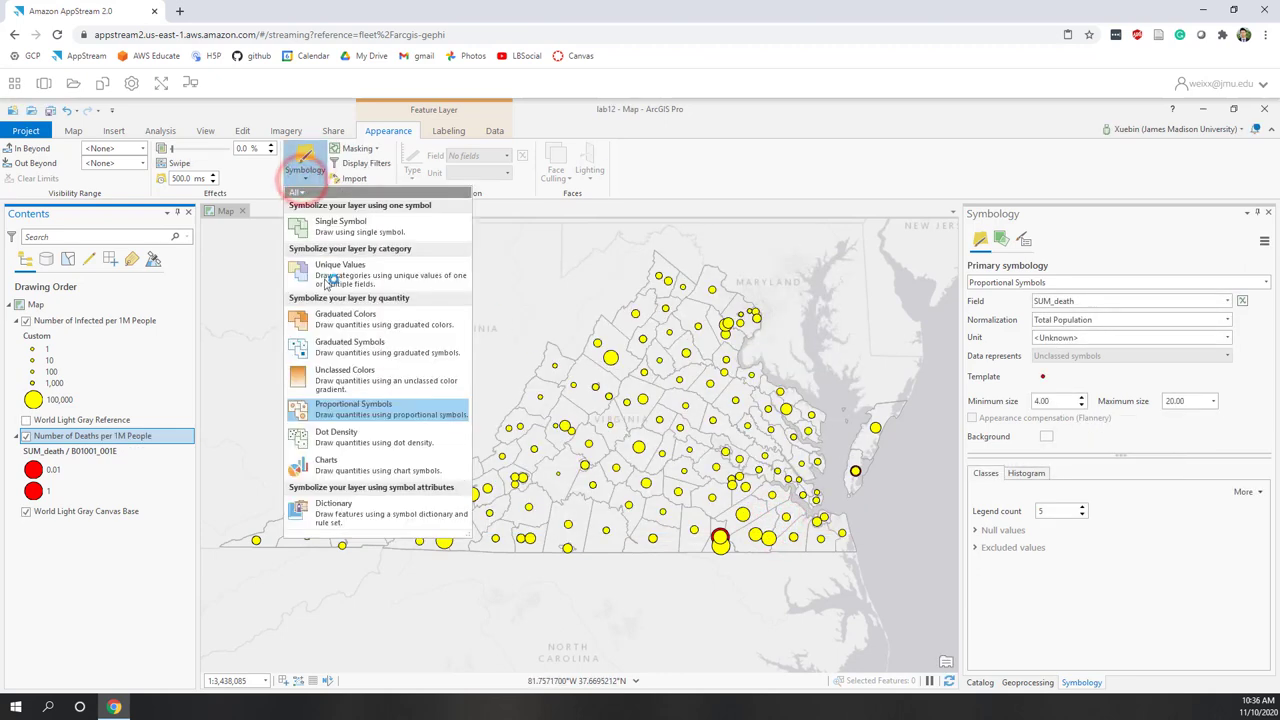
click(357, 408)
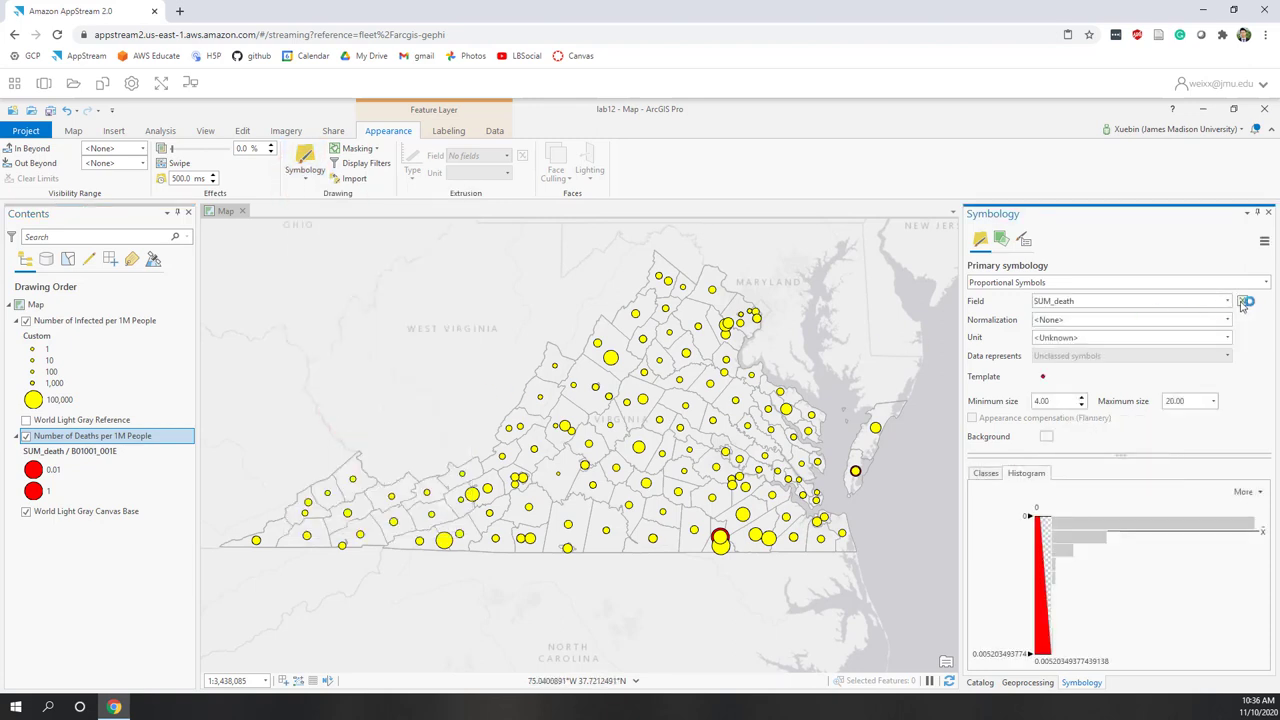
click(1243, 302)
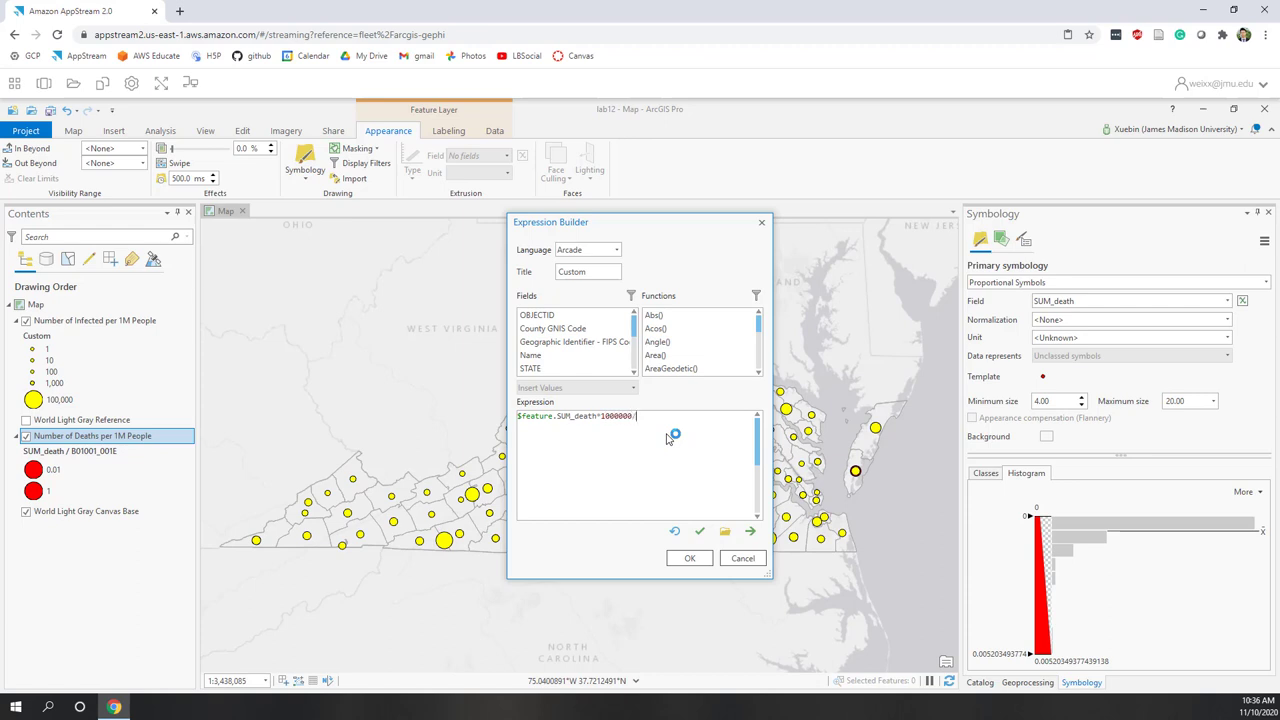
drag(633, 328, 638, 366)
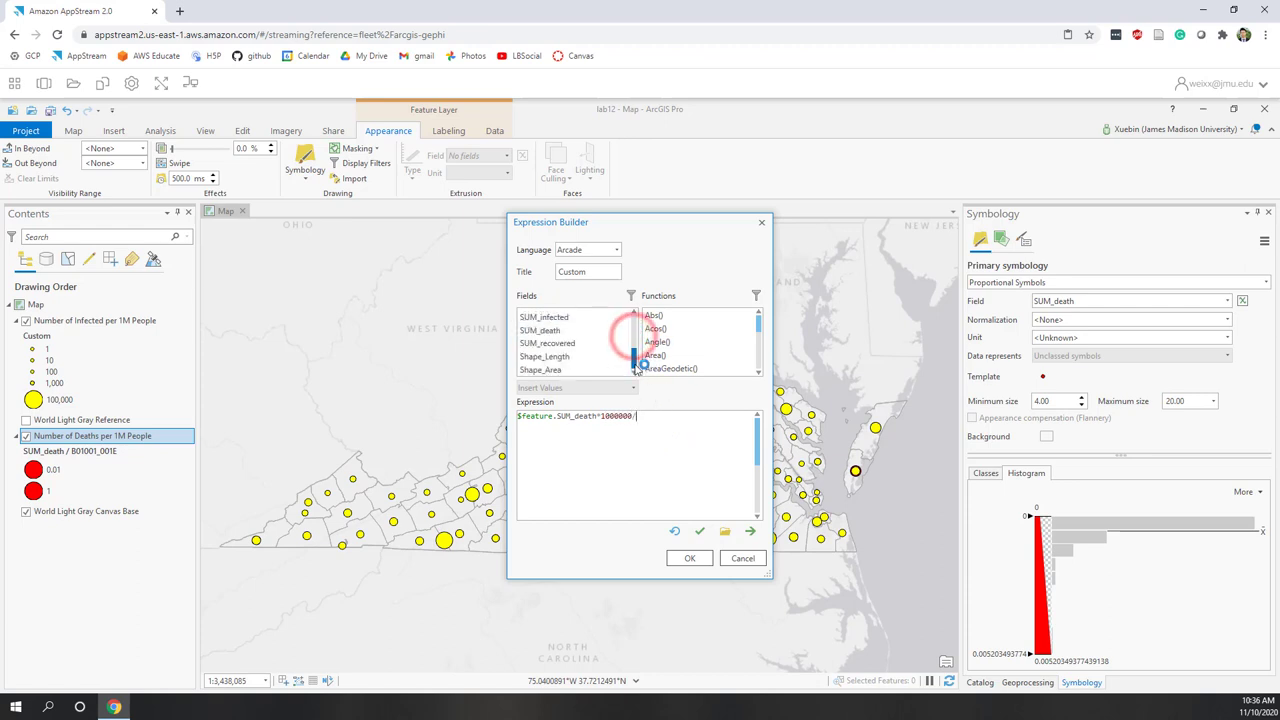
scroll(590, 360, up, 1)
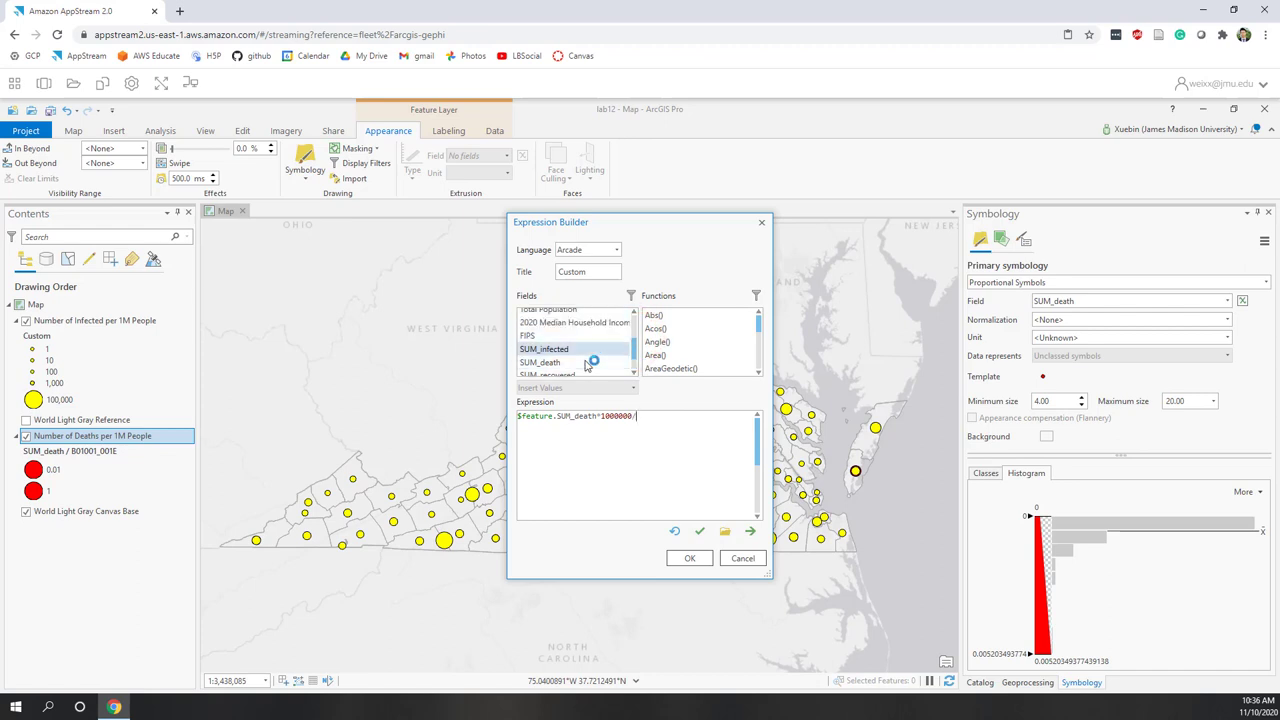
scroll(590, 362, up, 2)
double_click(560, 316)
click(686, 559)
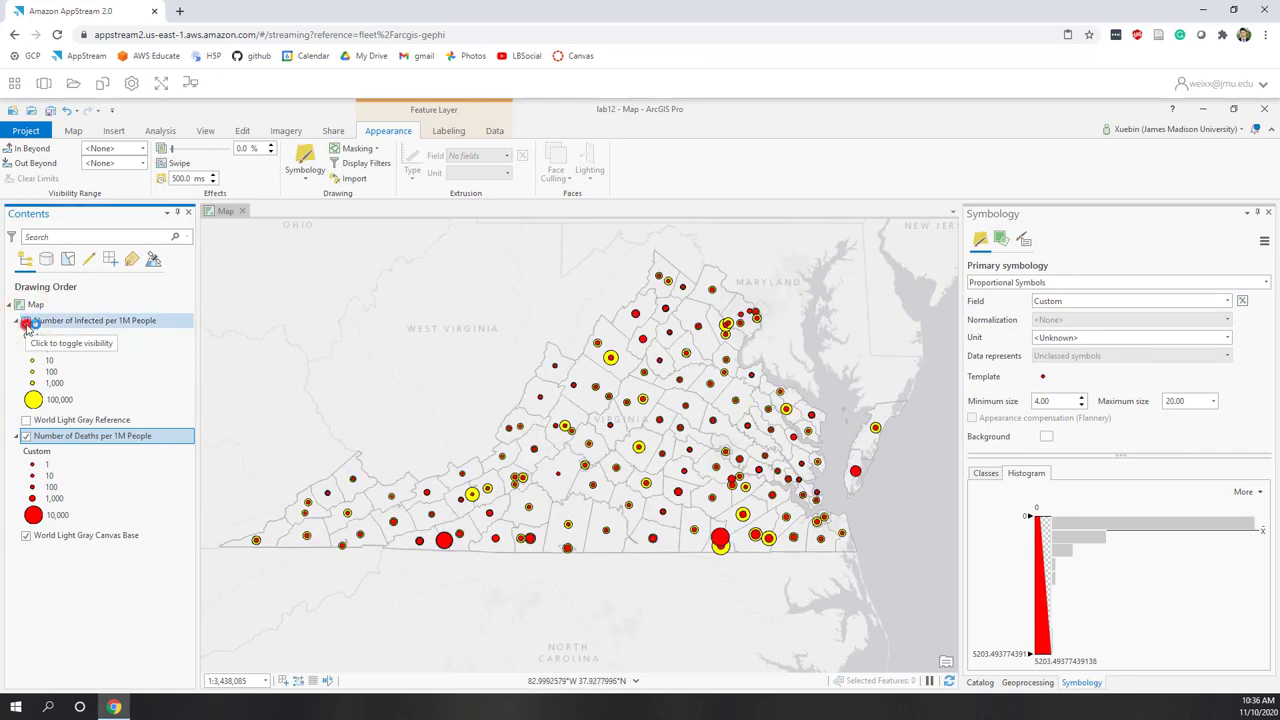
- Turn off Number of Deaths per 1M People, leaving only the infection-per-million circles visible
click(26, 323)
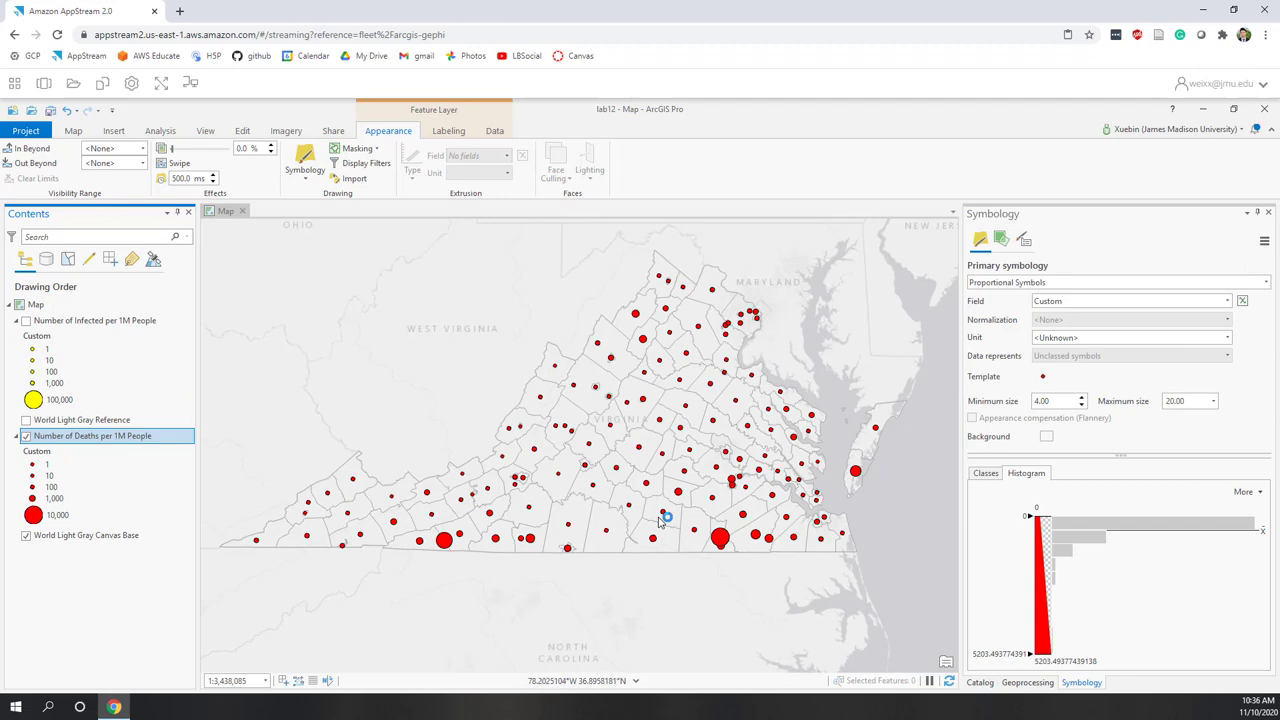
click(26, 436)
click(26, 321)
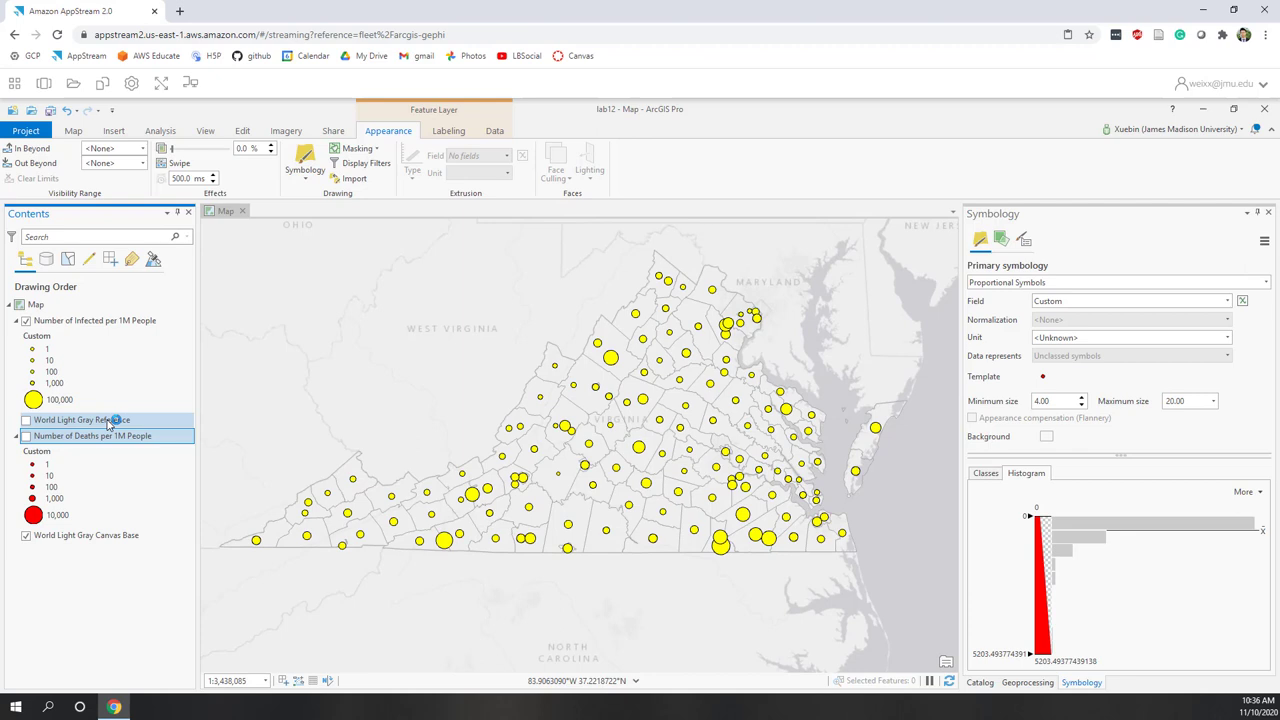
click(108, 420)
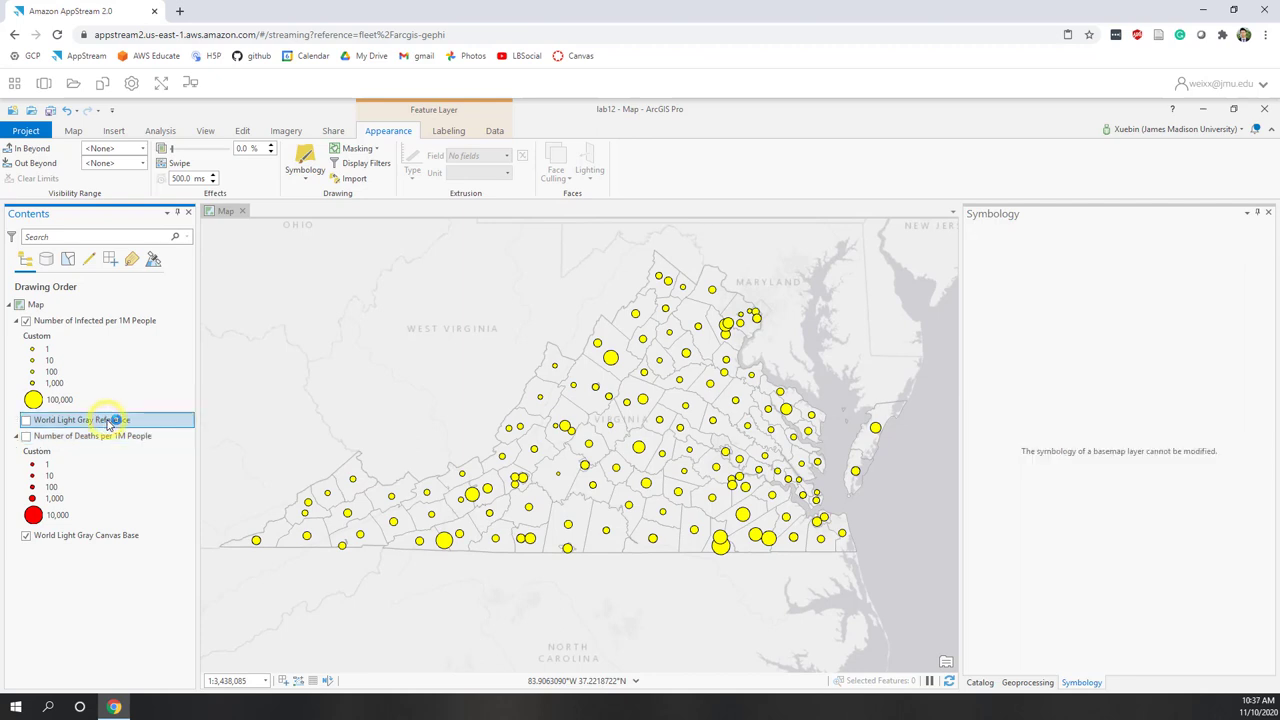
- Remove the World Light Gray Reference layer and paste a copy of the infected layer into the map
right_click(108, 420)
click(137, 443)
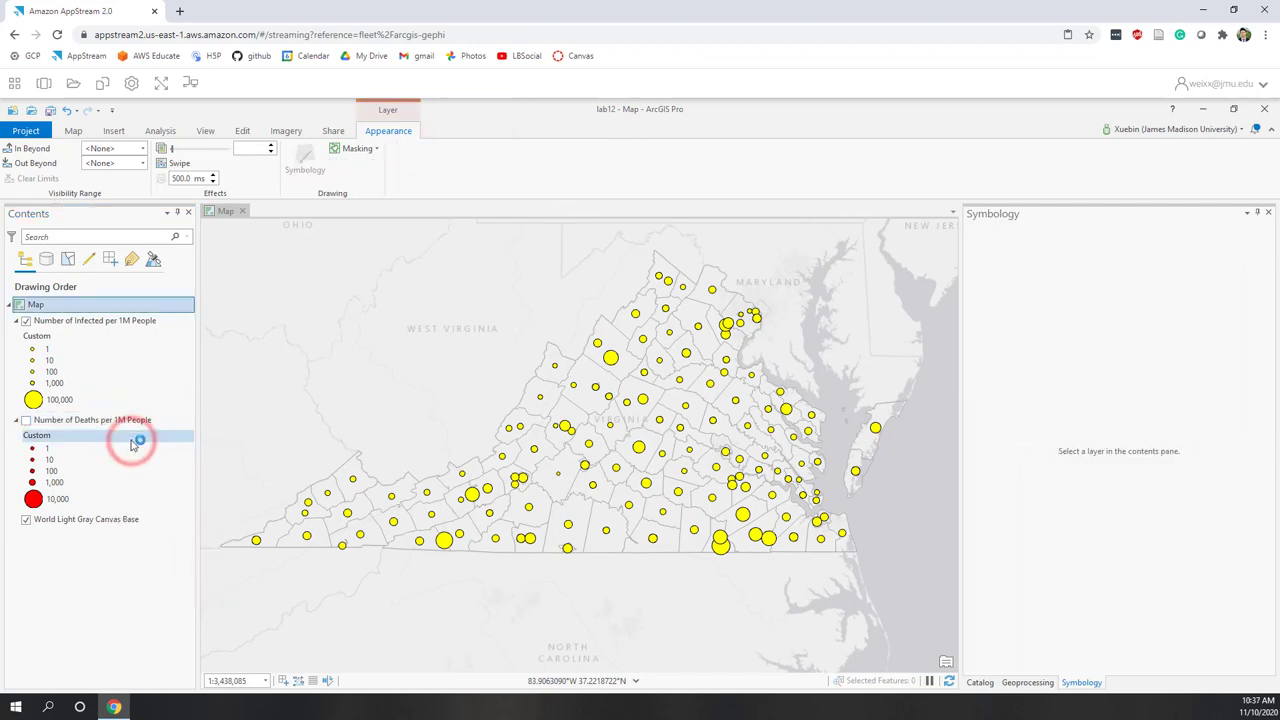
right_click(60, 322)
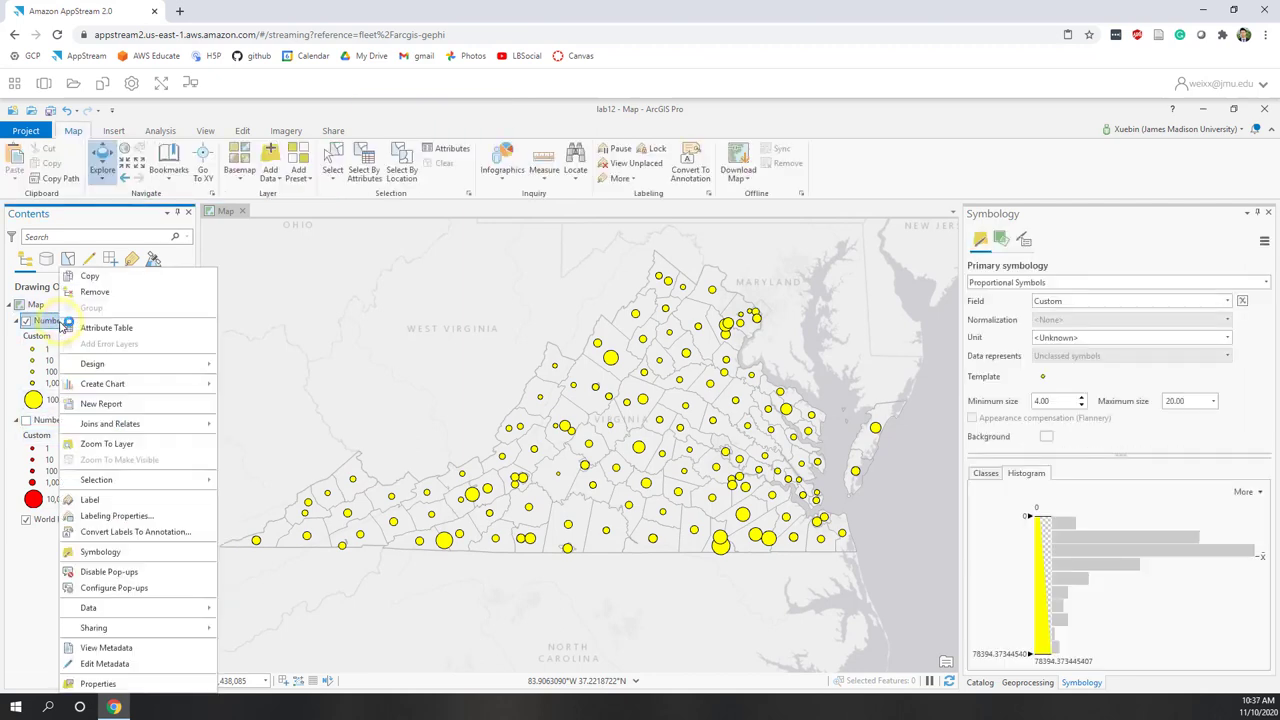
click(103, 280)
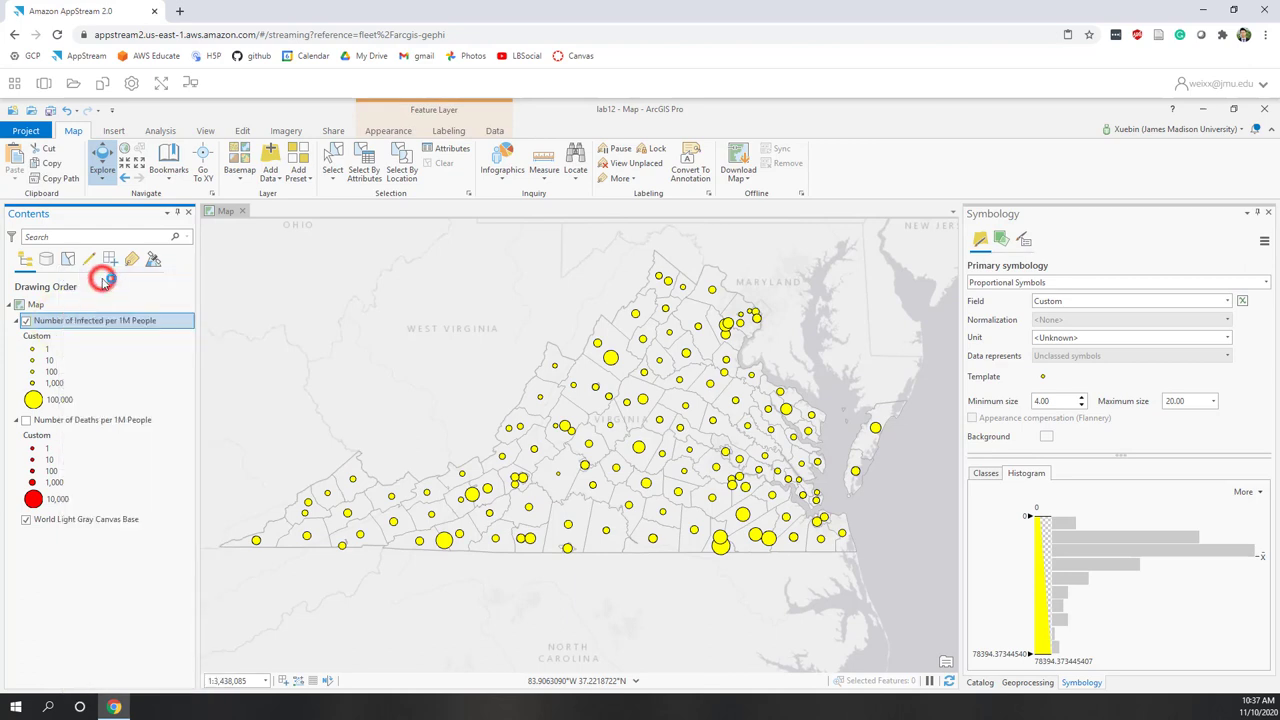
right_click(38, 305)
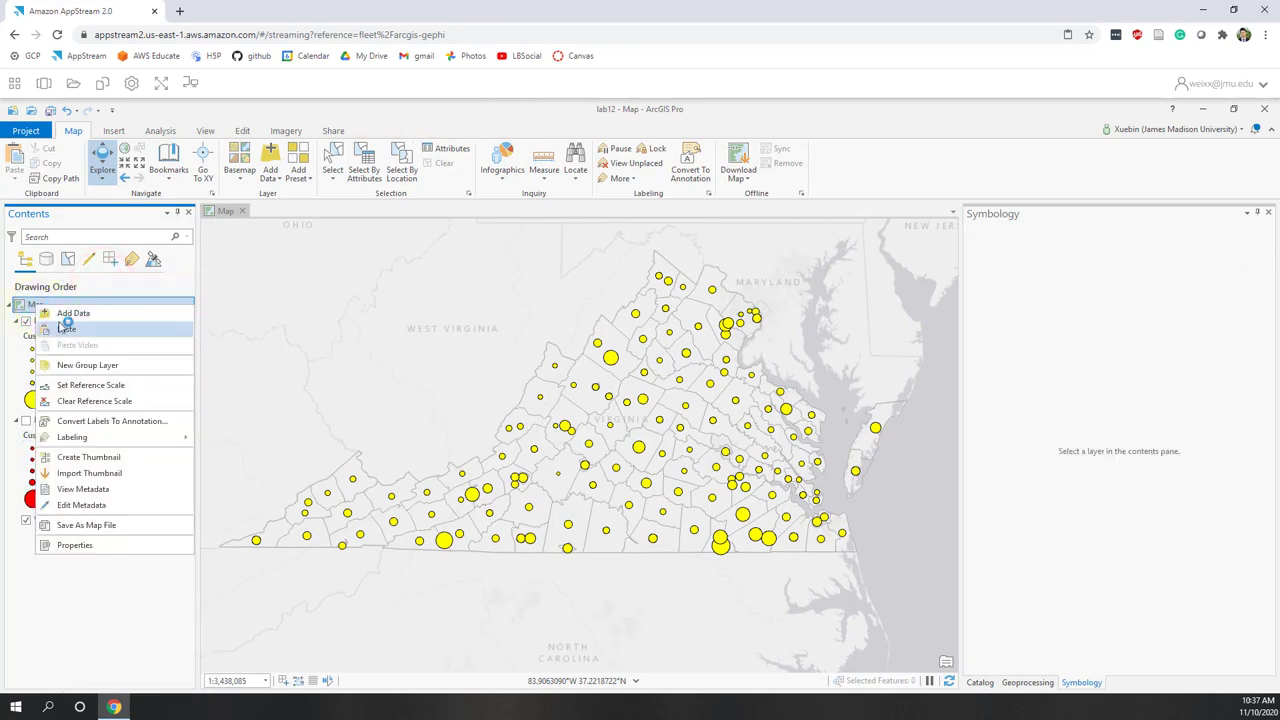
click(66, 329)
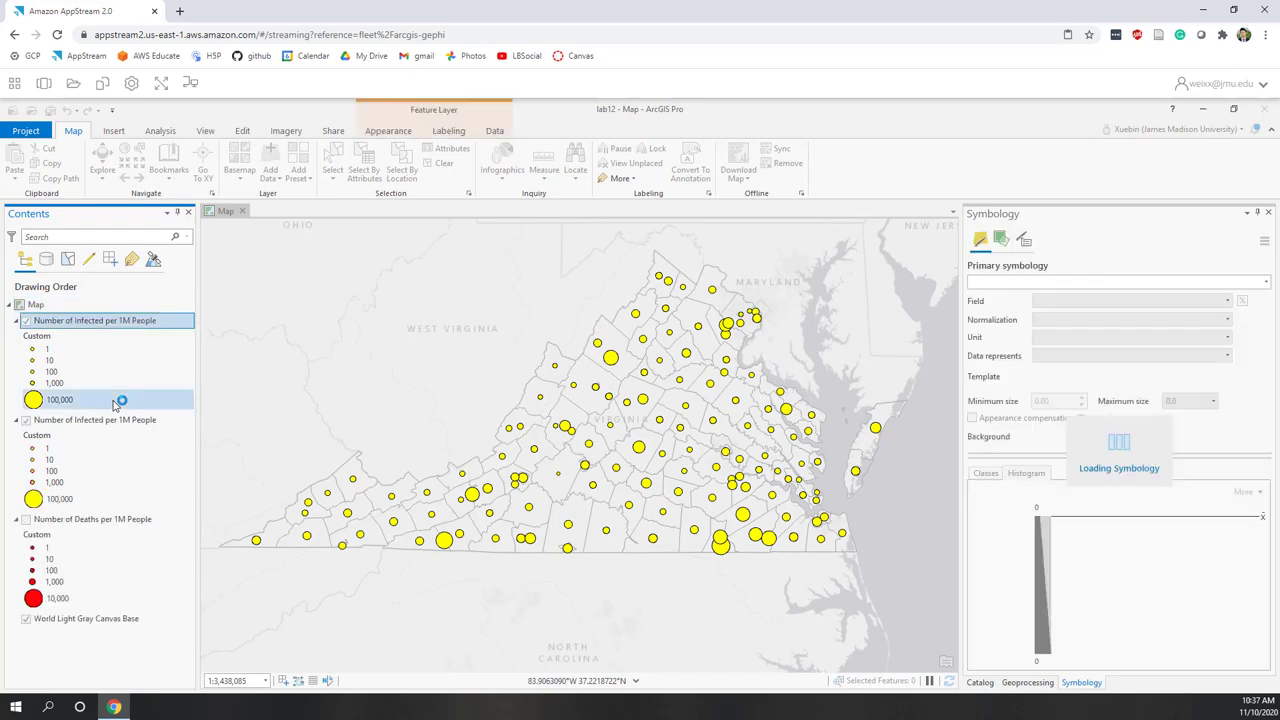
- Move the copy below Number of Deaths per 1M People and rename it Median Income
click(100, 321)
drag(89, 587, 87, 605)
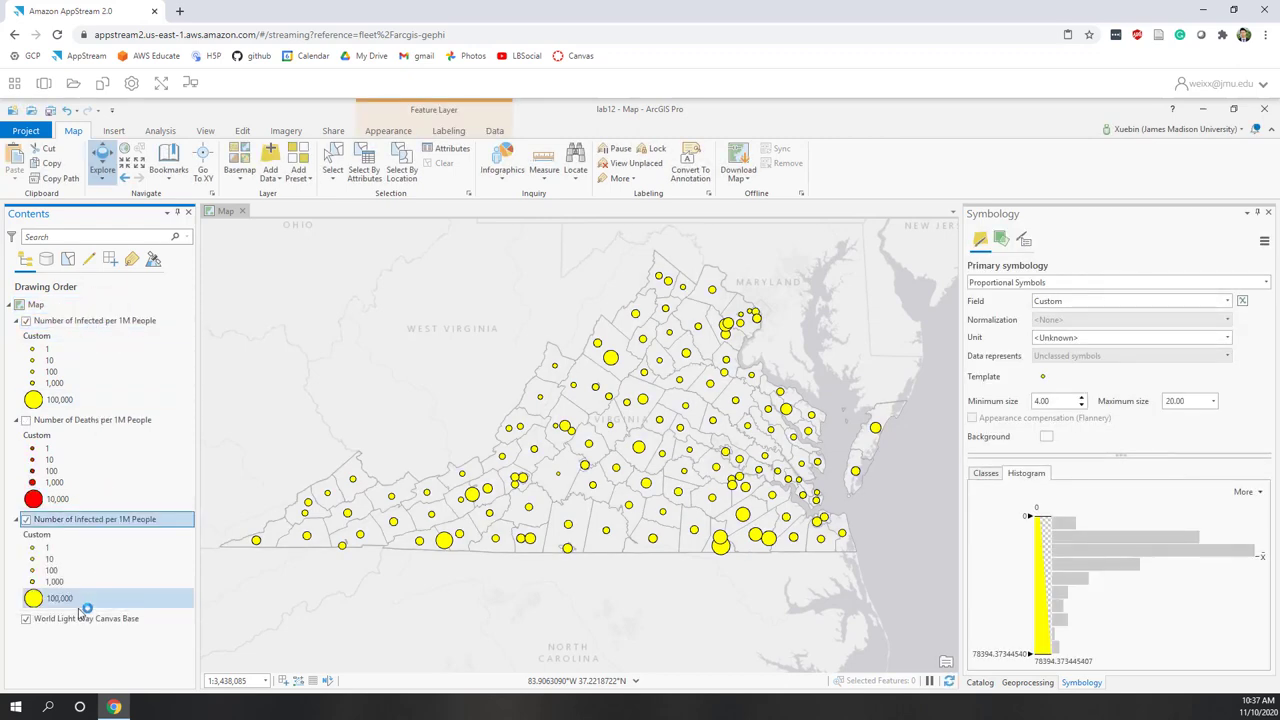
click(80, 520)
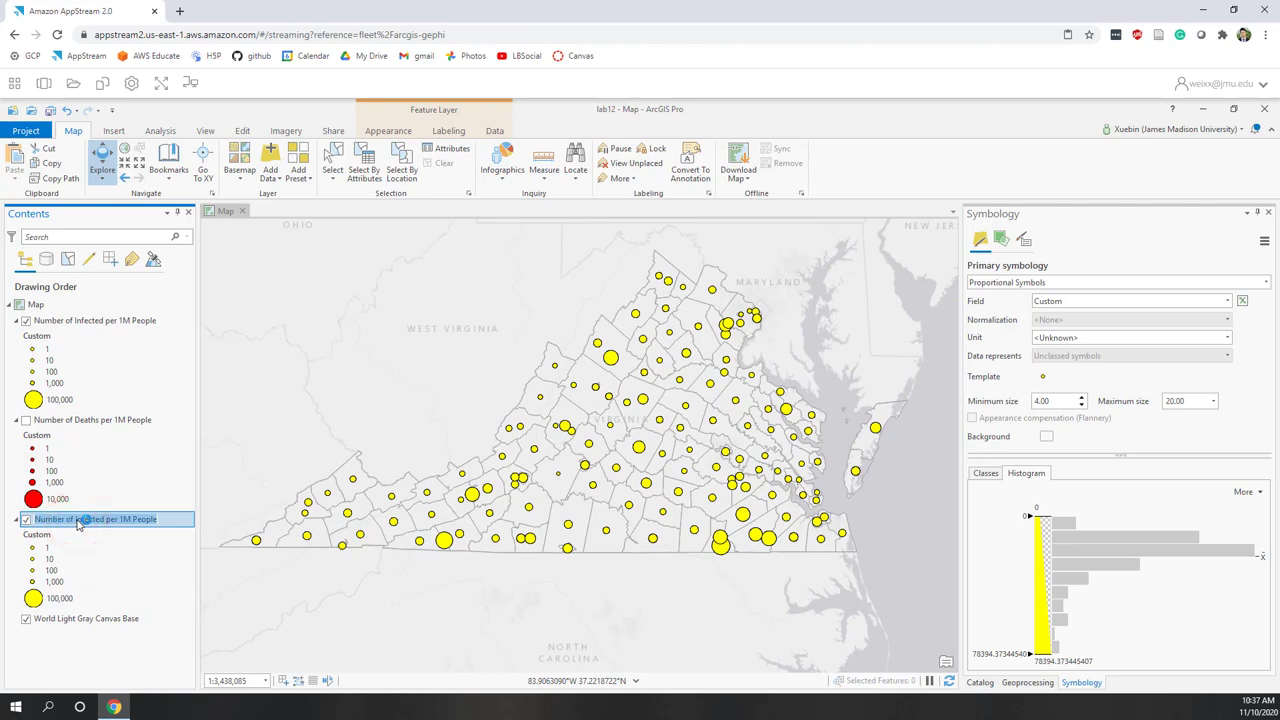
text(Median Income)
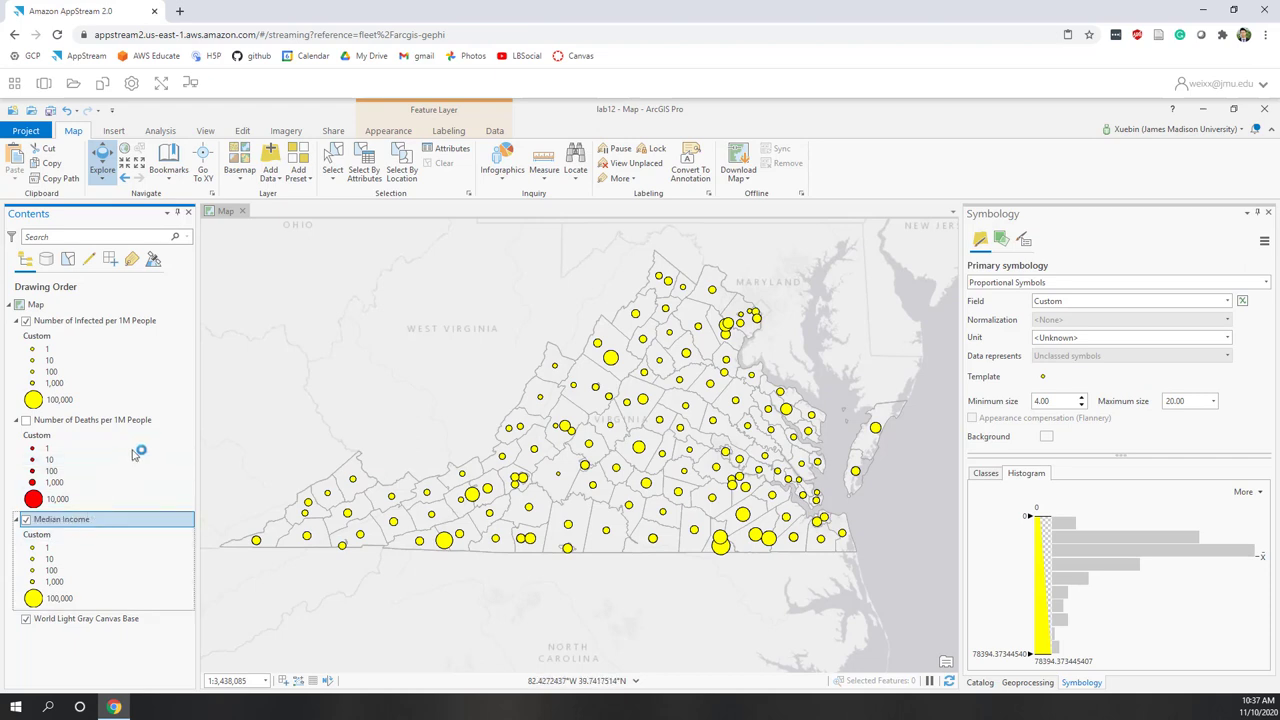
- Symbolize Median Income with Graduated Colors on 2020 Median Household Income using the Blues scheme
click(381, 136)
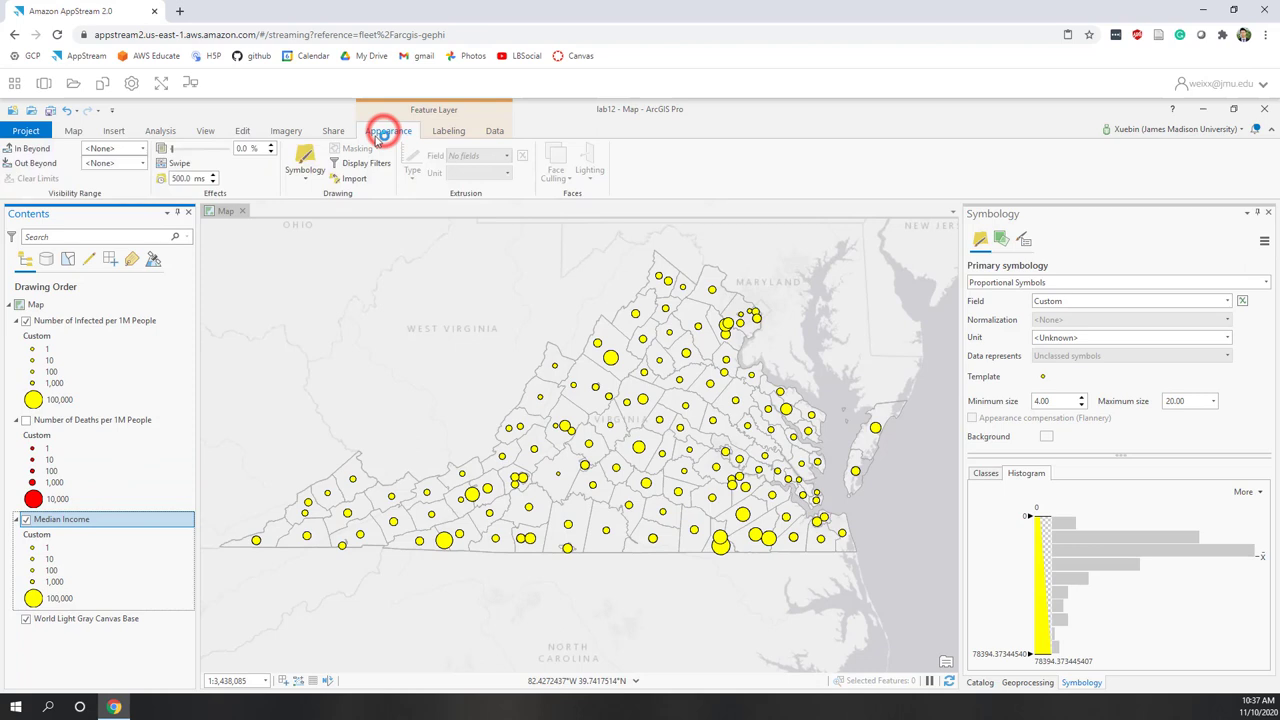
click(305, 172)
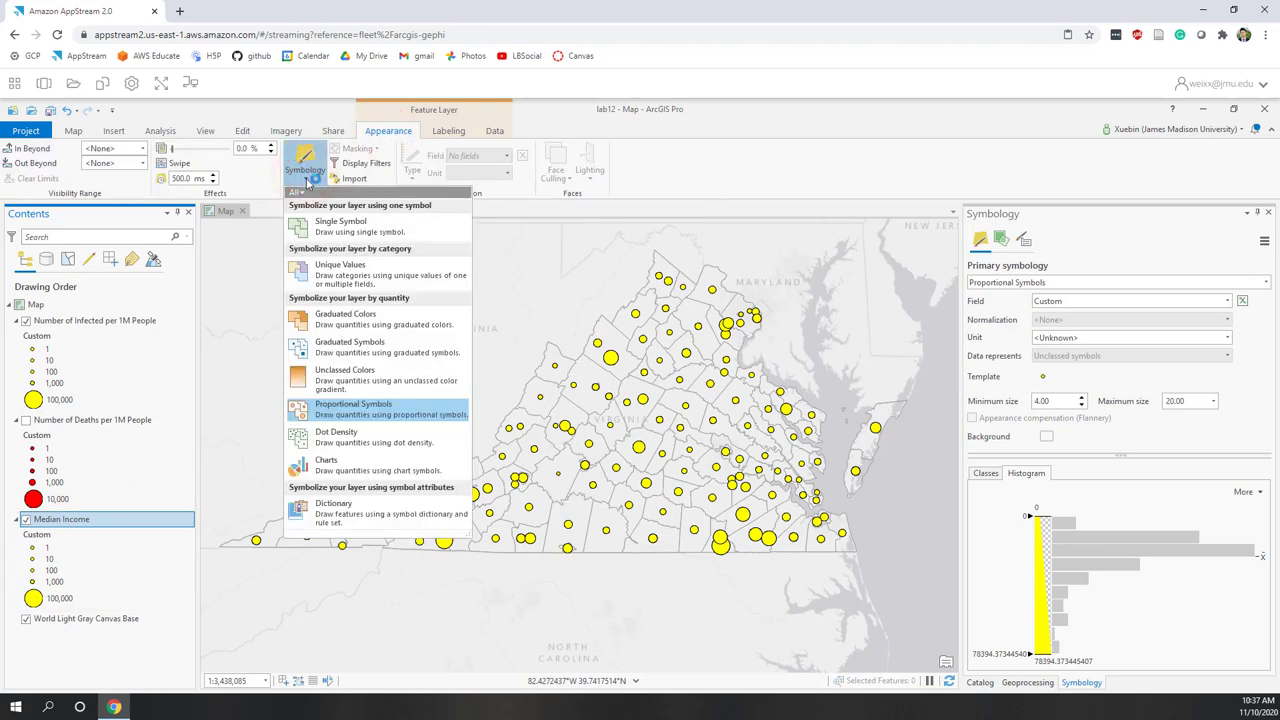
click(345, 327)
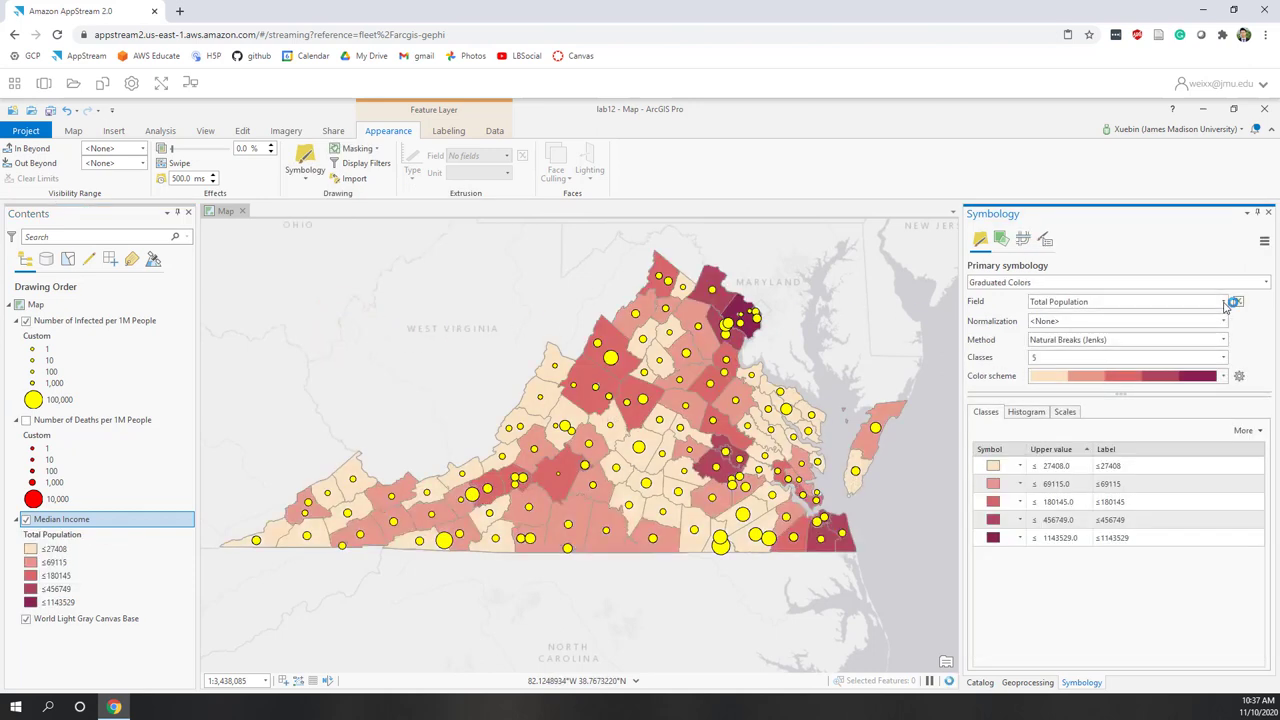
click(1224, 303)
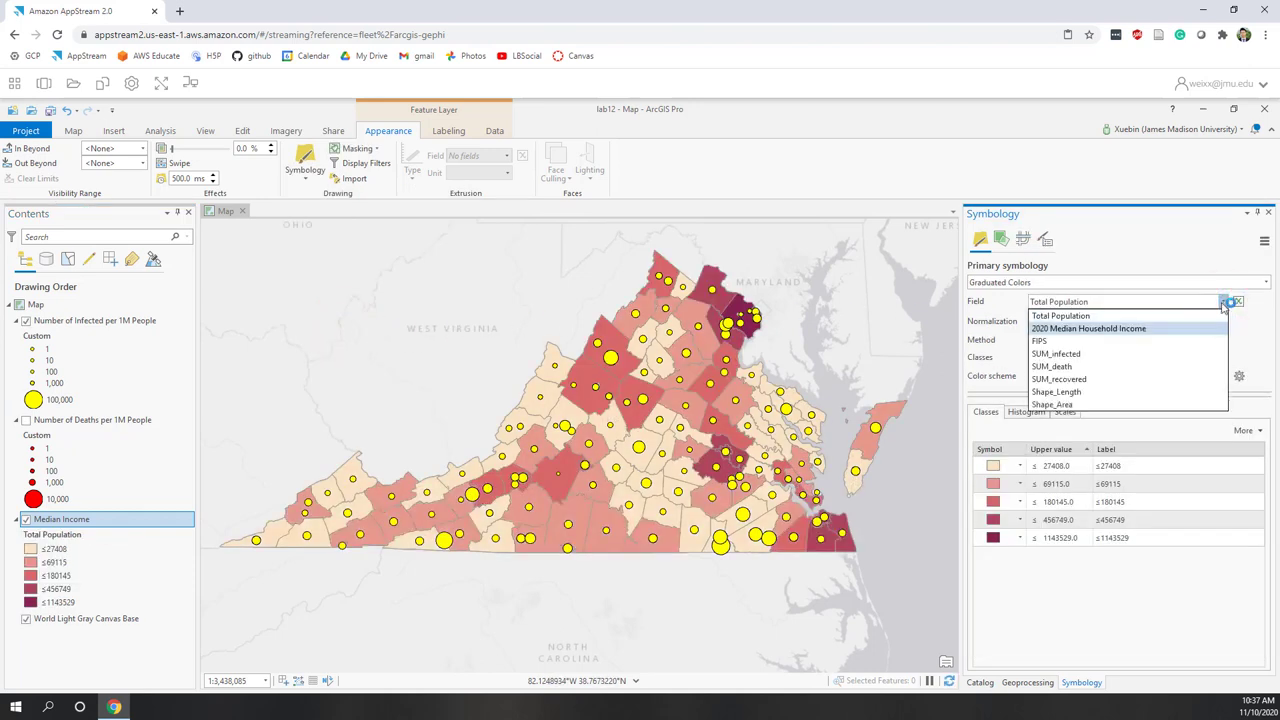
click(1086, 329)
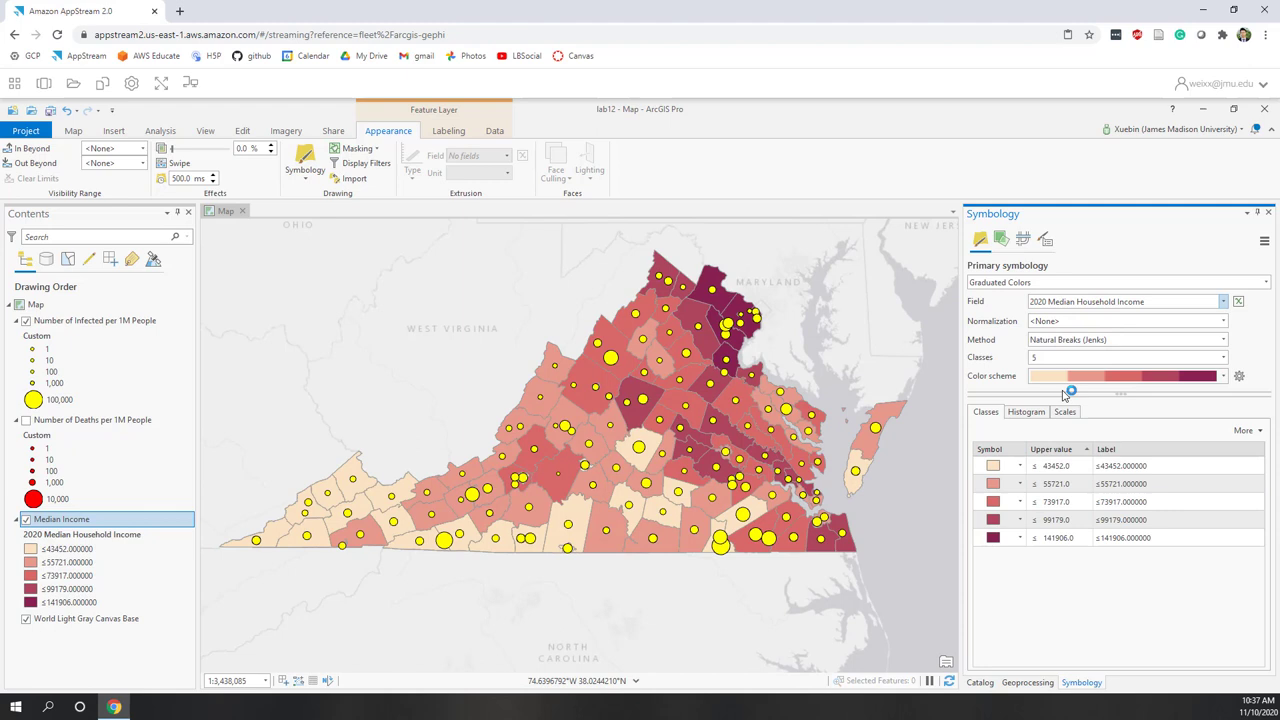
click(1224, 377)
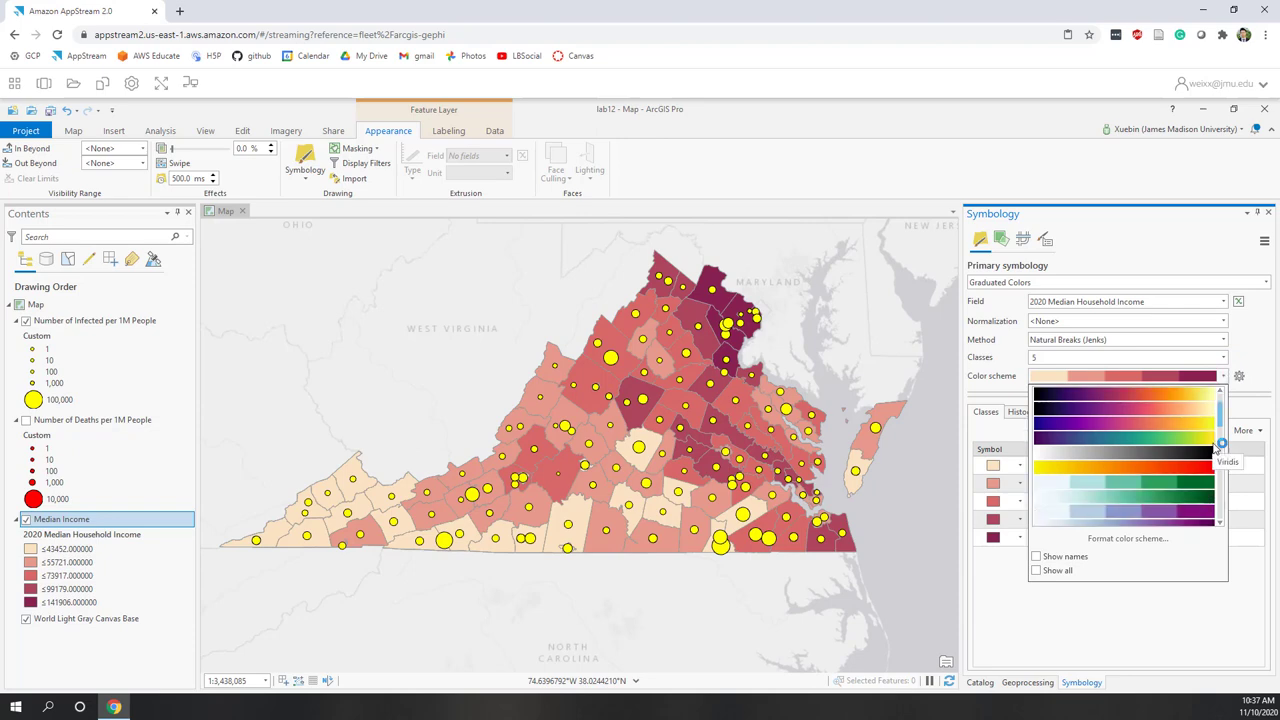
scroll(1218, 444, down, 3)
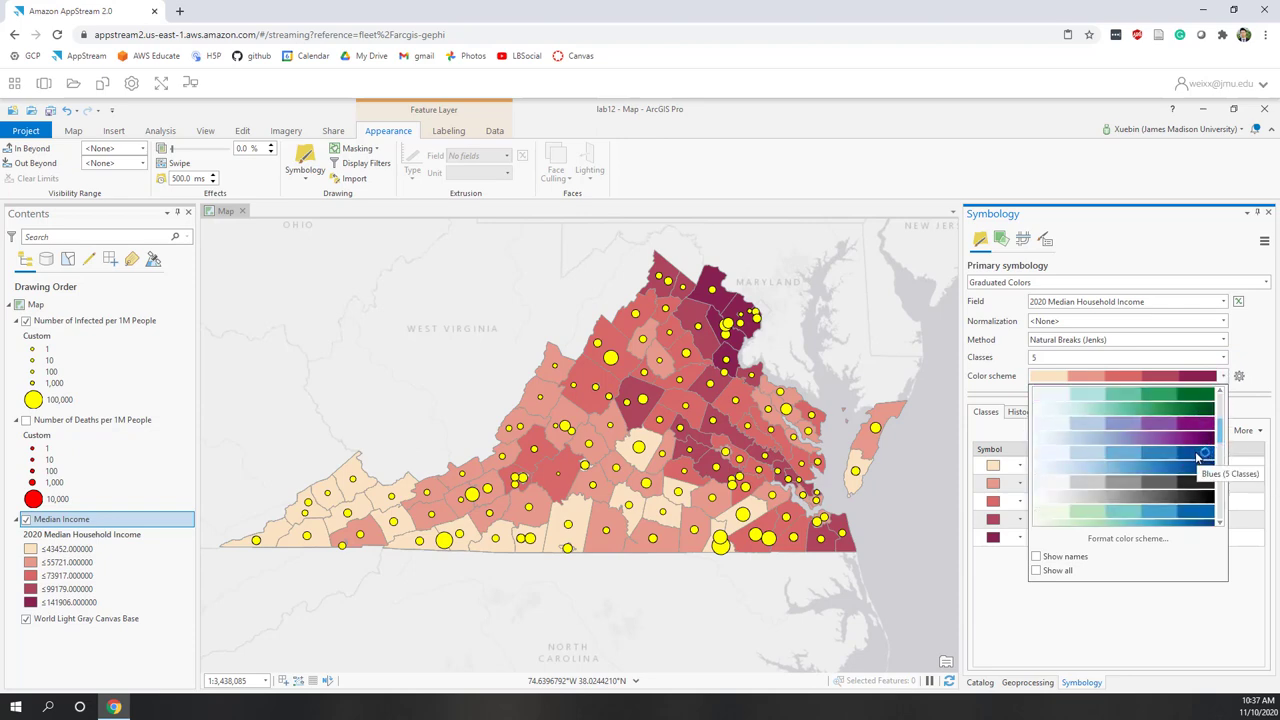
click(1194, 456)
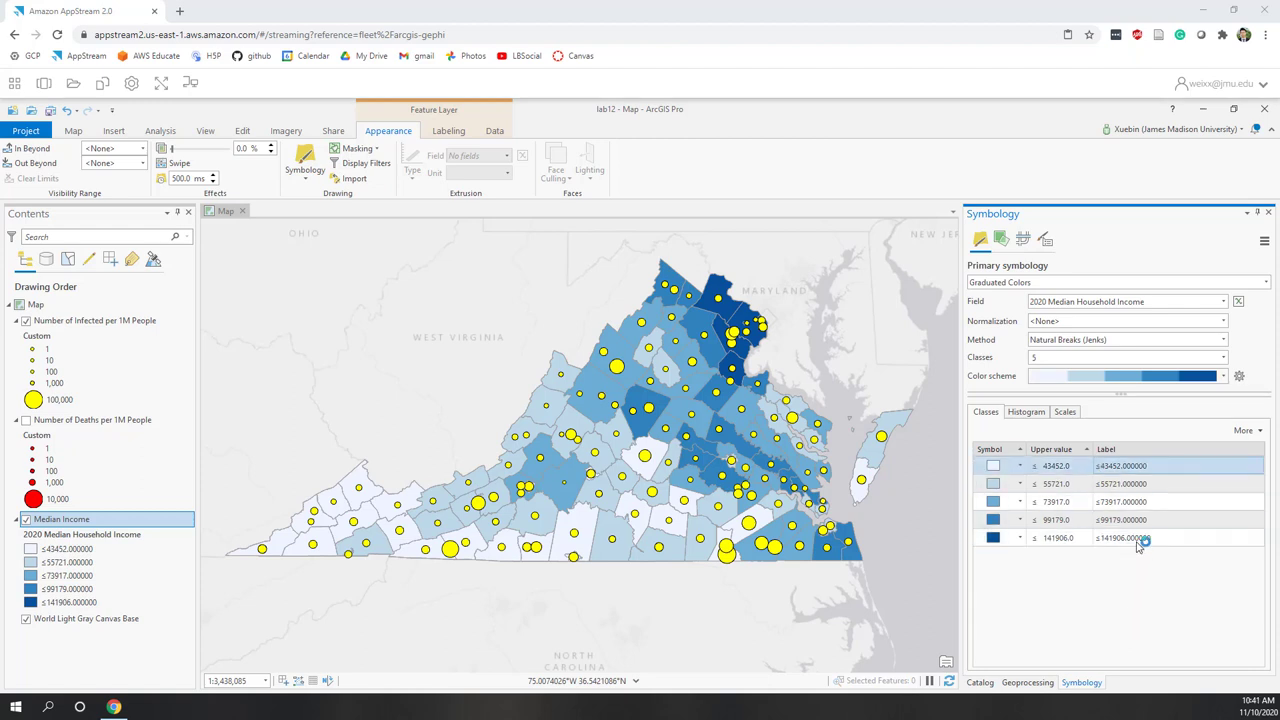
- Format the income class labels as Currency and save the project
click(1050, 243)
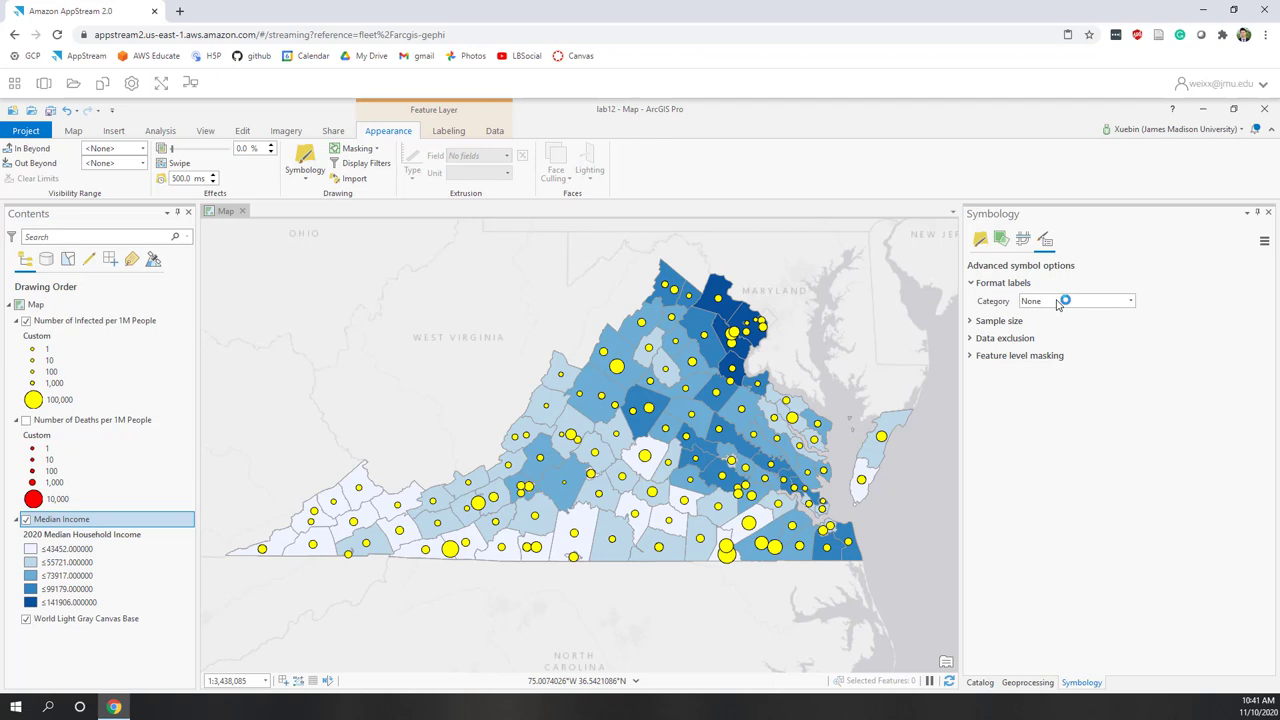
click(1058, 303)
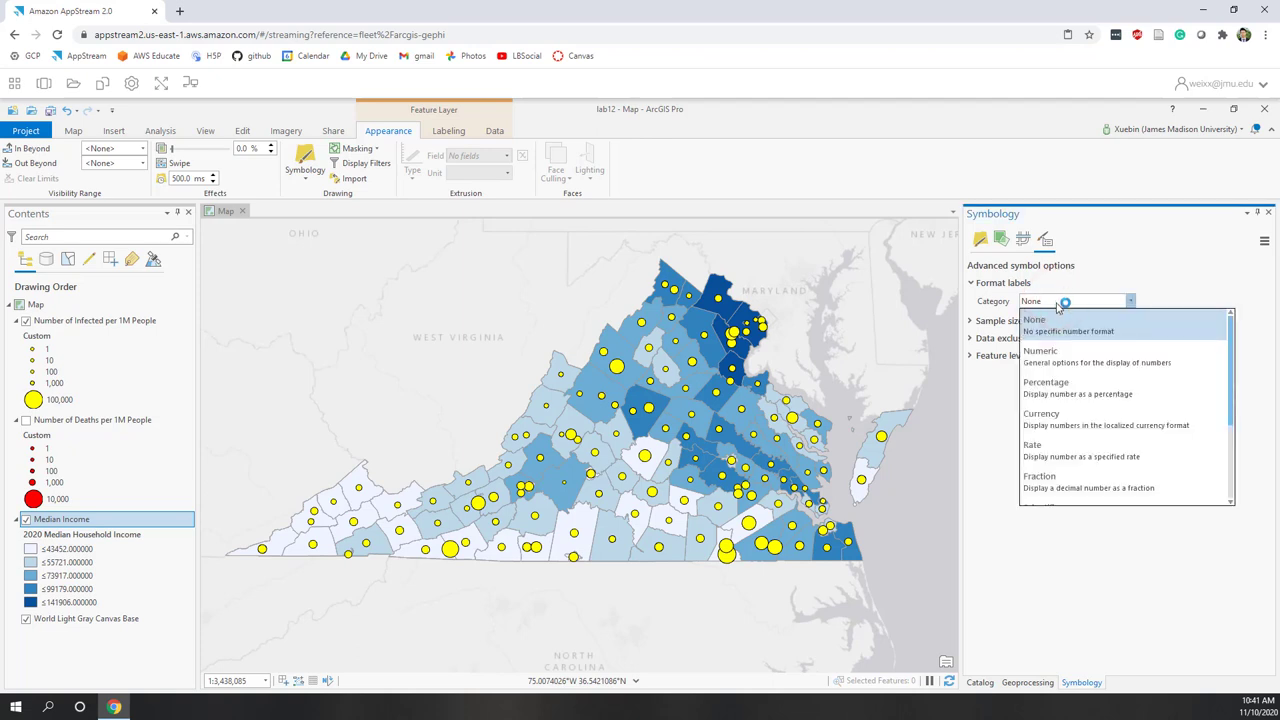
click(1057, 421)
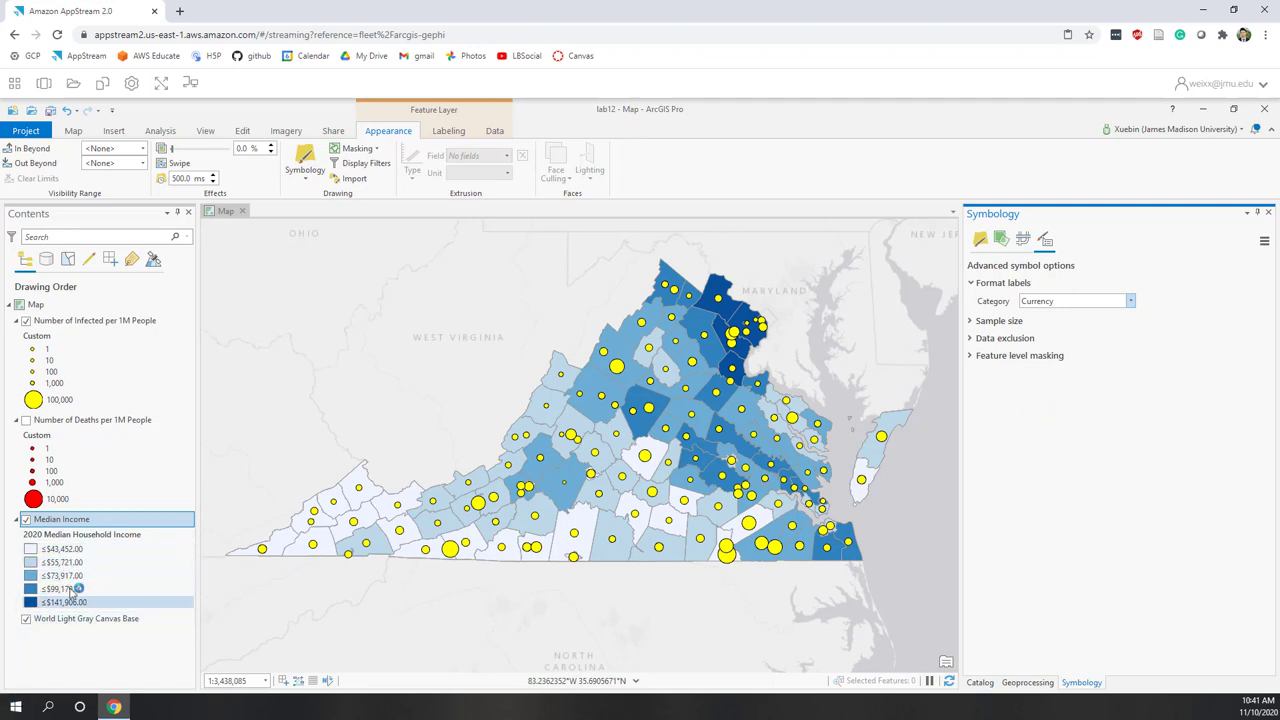
click(85, 650)
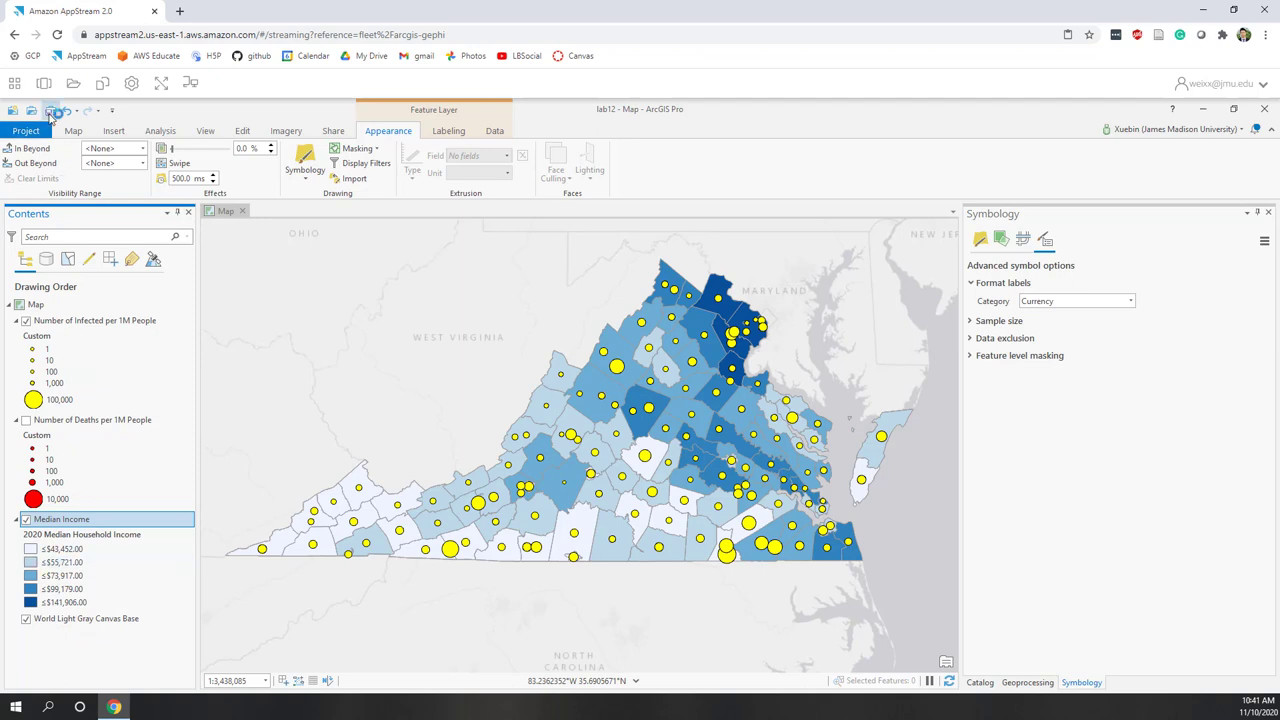
click(50, 113)
- Hide the infected circles, show the deaths-per-million circles, and save the project
click(27, 322)
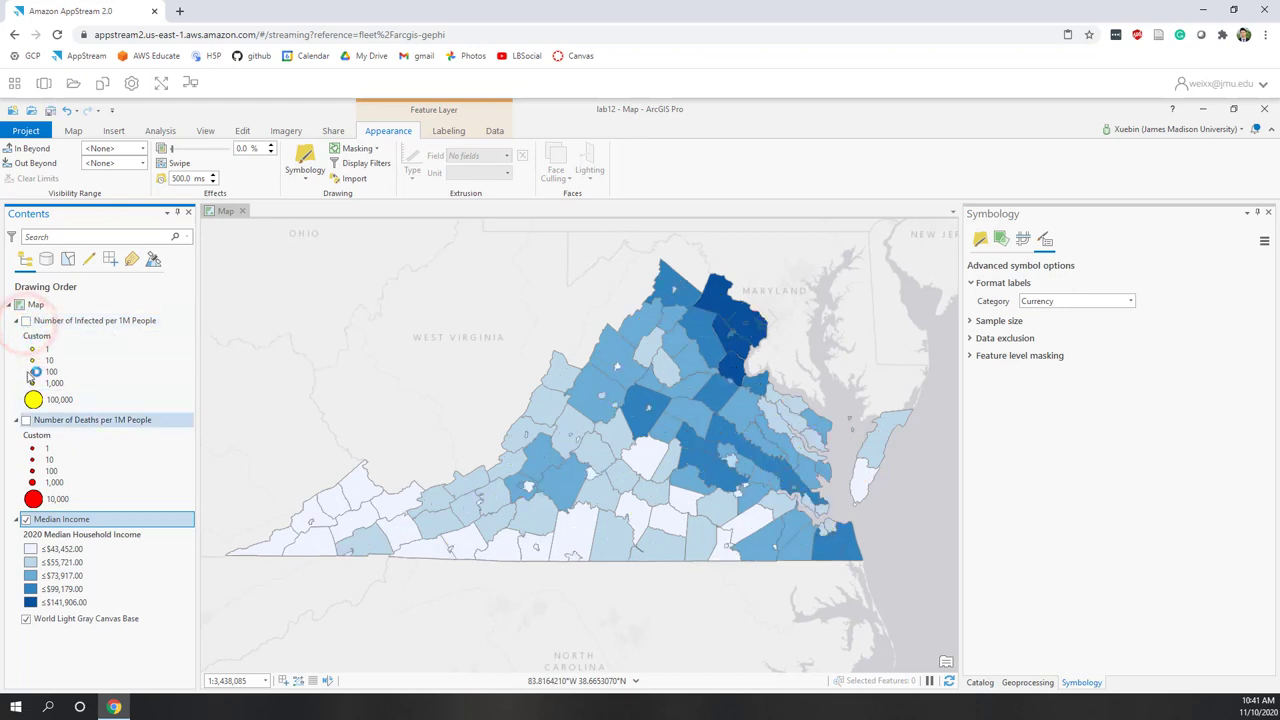
click(27, 422)
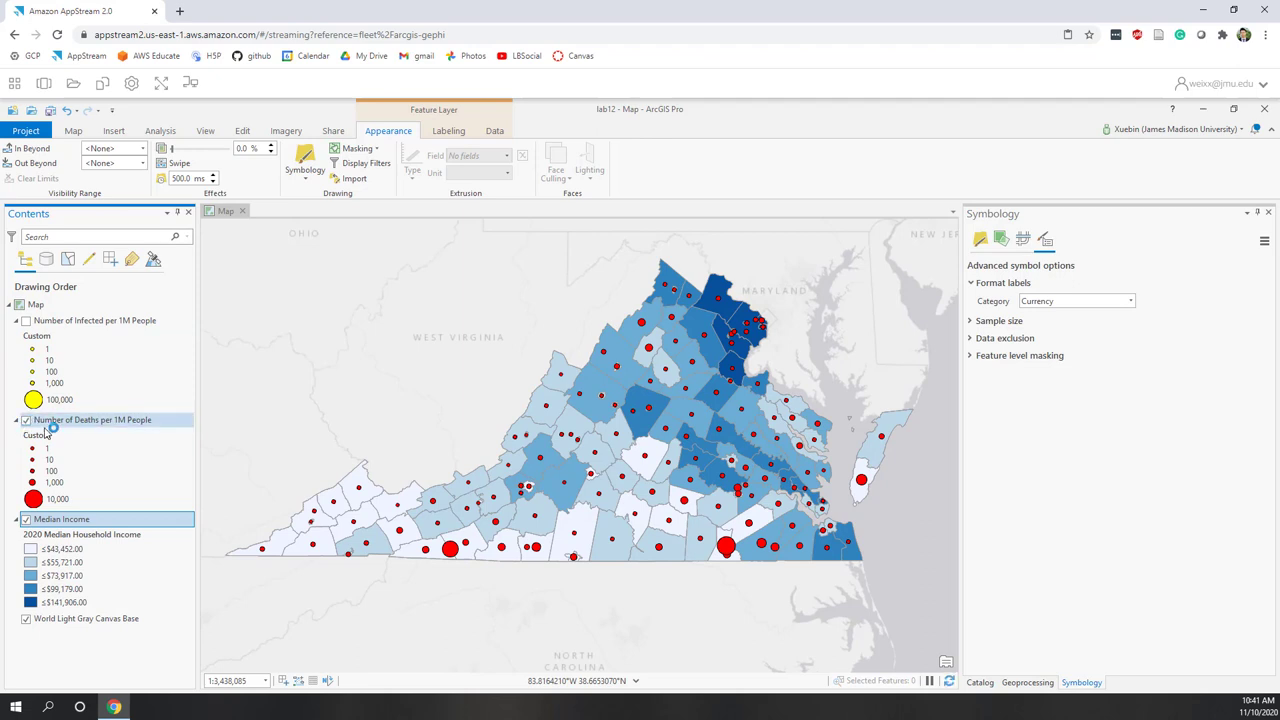
right_click(99, 325)
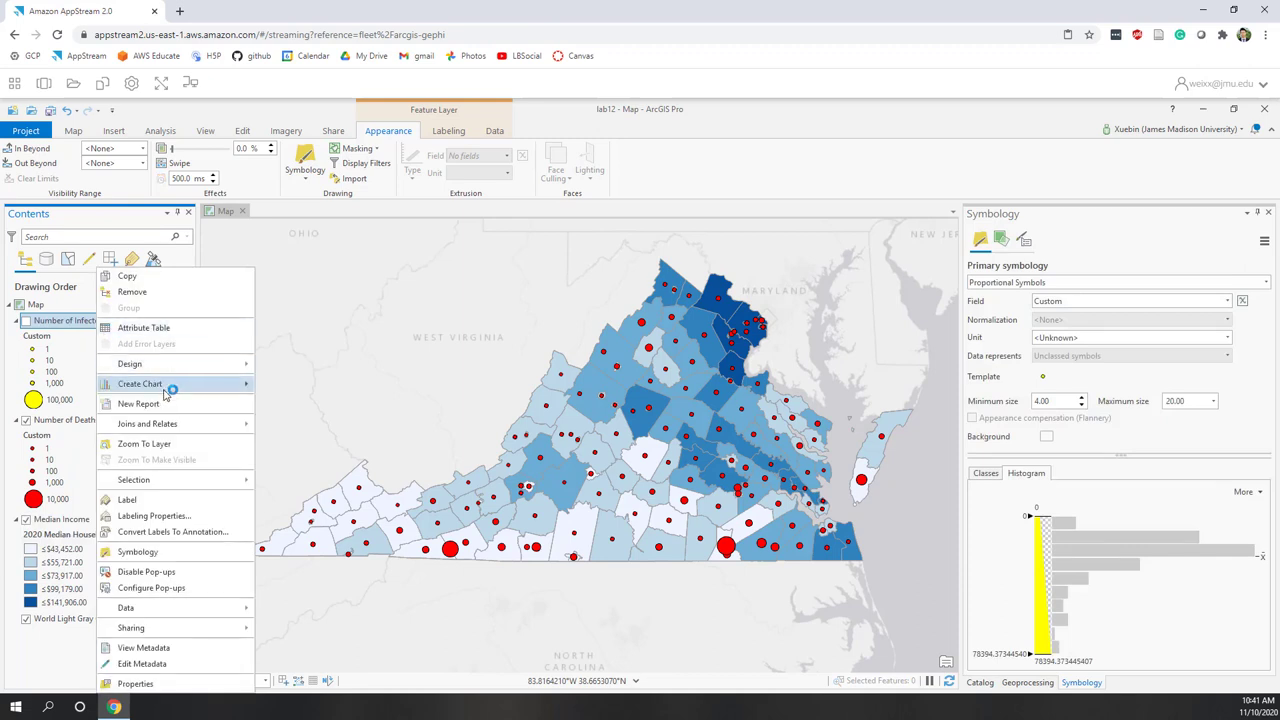
mouse_move(166, 394)
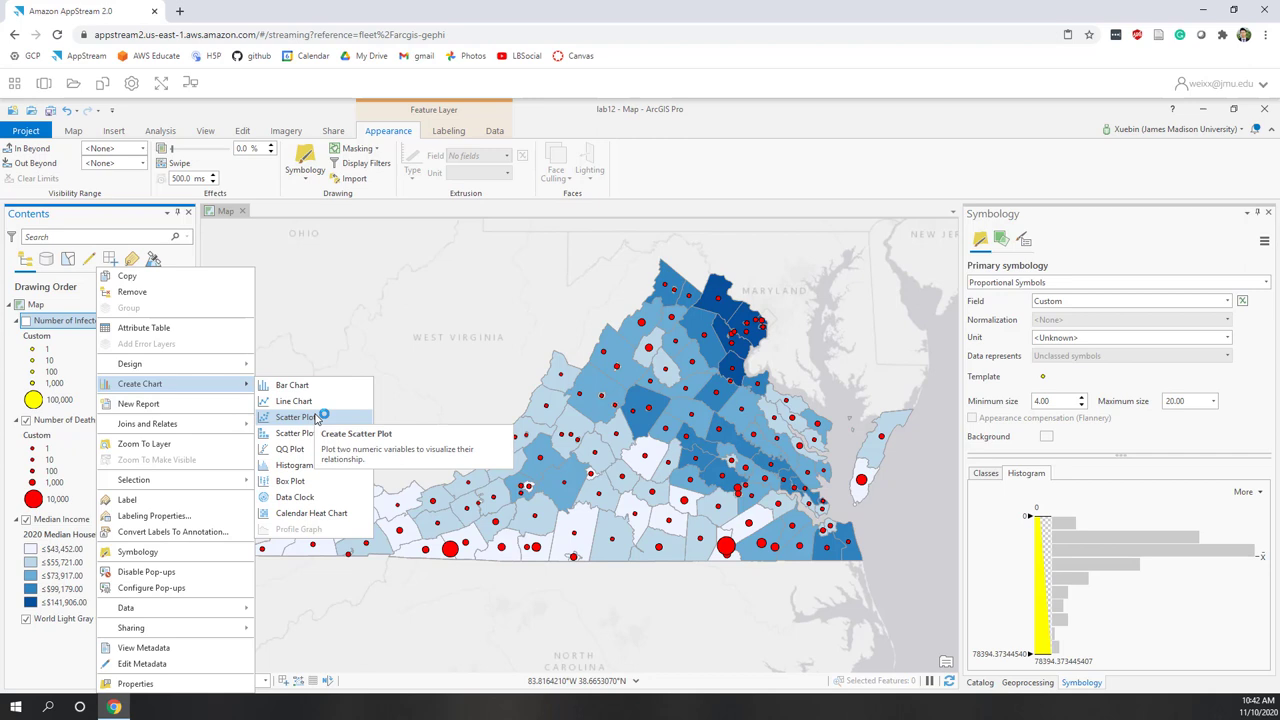
click(316, 263)
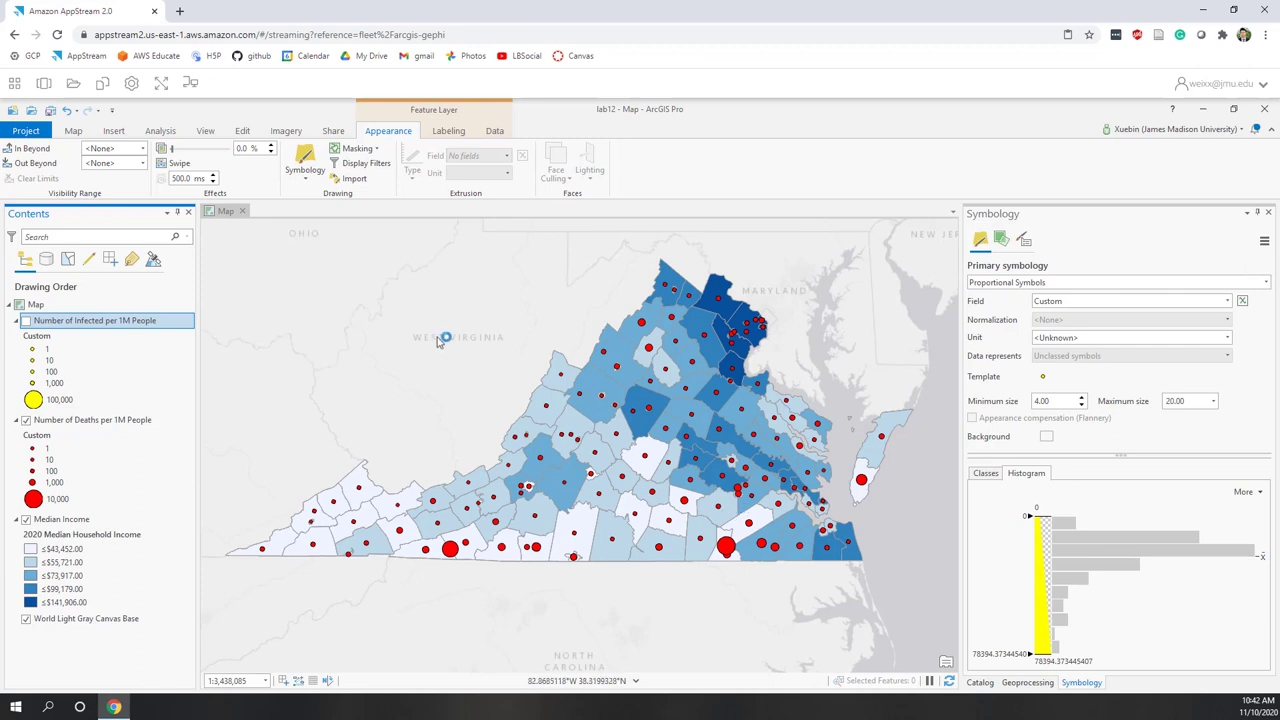
click(50, 112)
- Start sharing as a web map named 'lab12 map' with summary 'covid19 in VA'
click(333, 131)
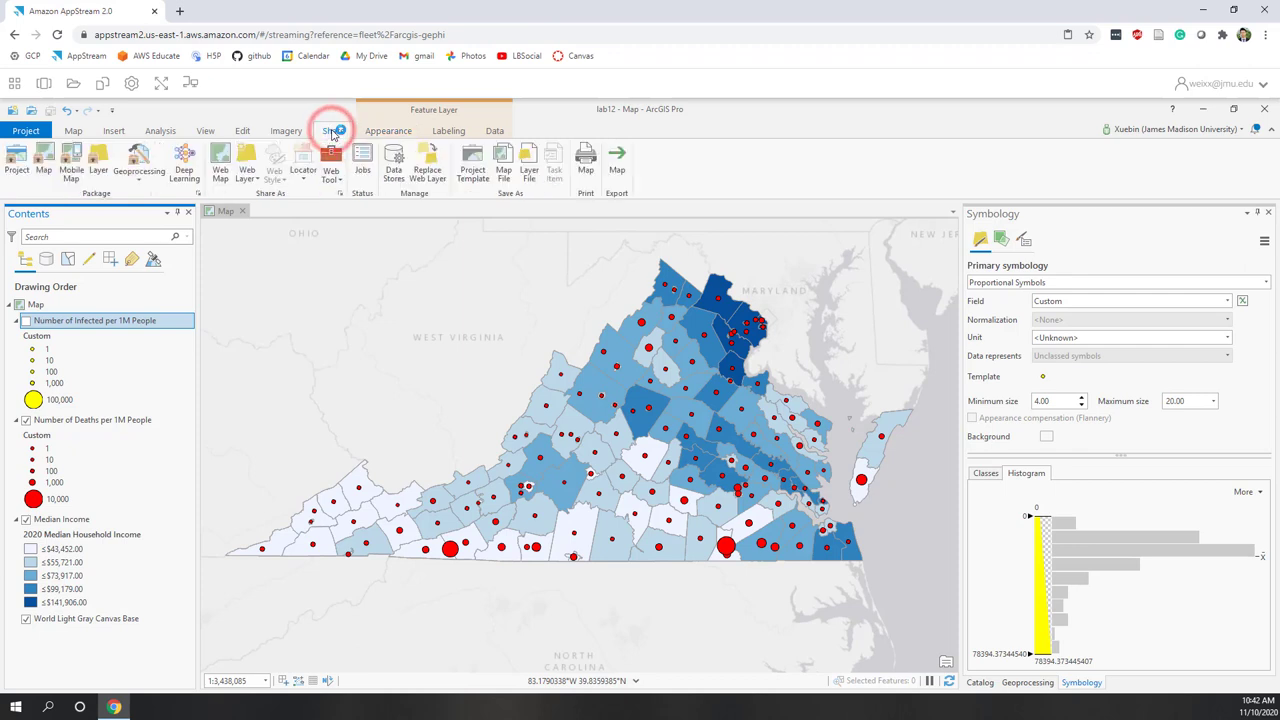
click(224, 178)
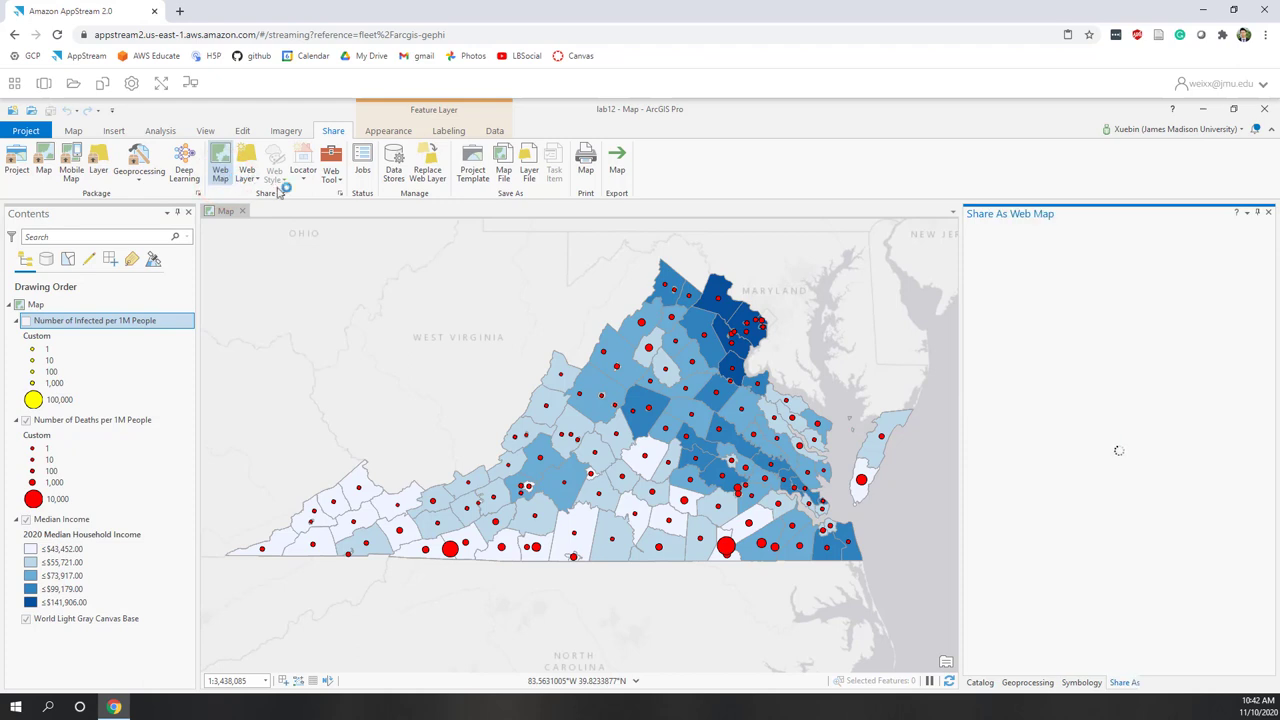
double_click(1023, 315)
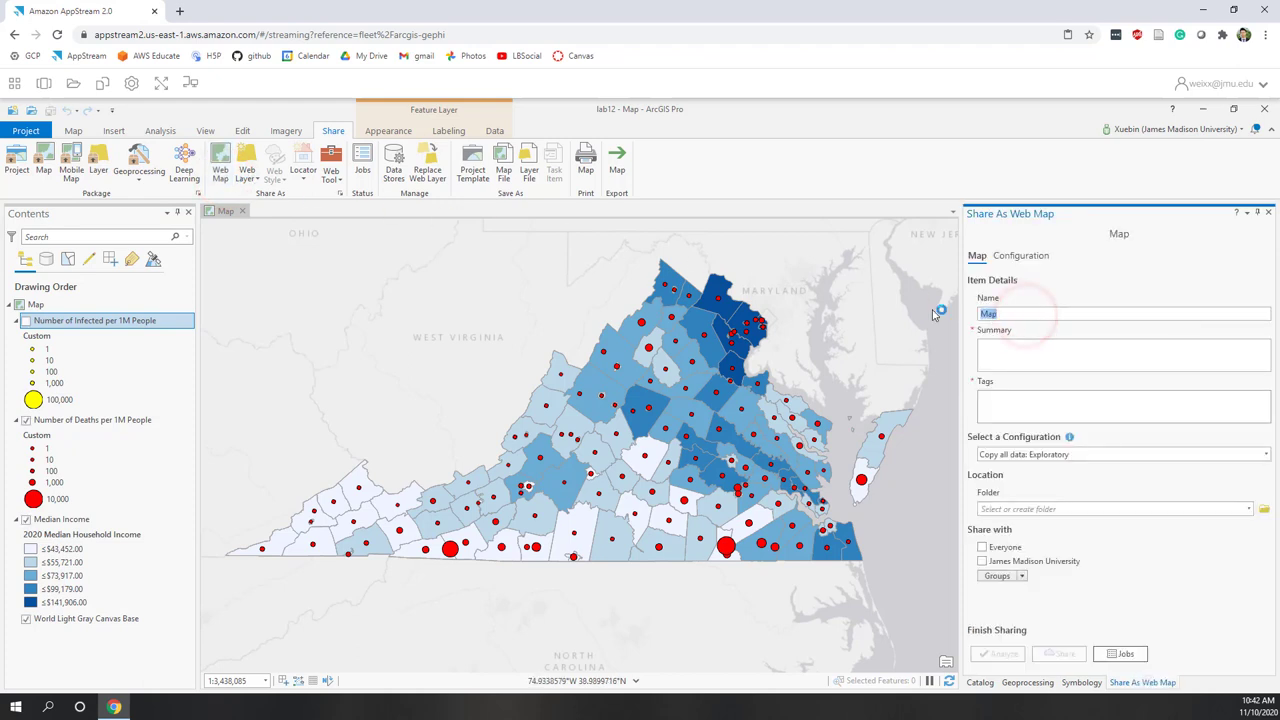
text(lab12 ma)
click(992, 346)
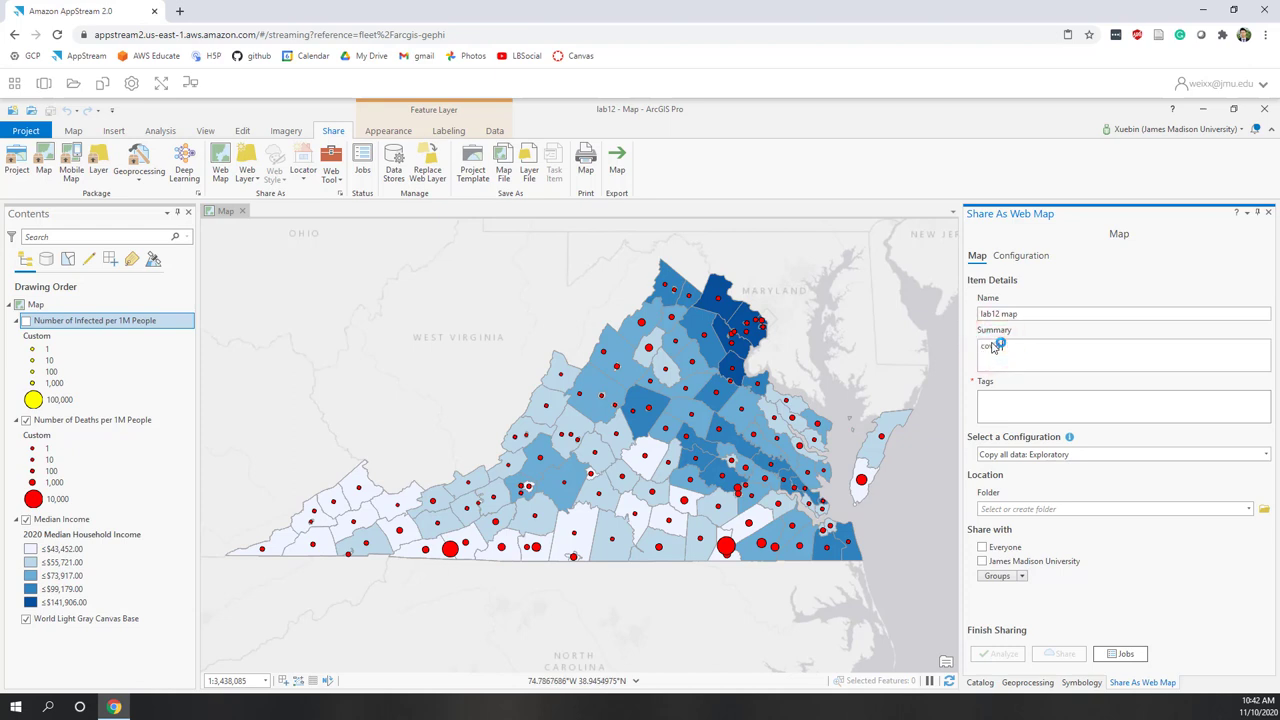
text(covid19 in va)
key(BackSpace)
key(BackSpace)
text(VA)
- Tag the web map covid19, share it with Everyone, and store it in the 2020 Fall folder
click(1022, 407)
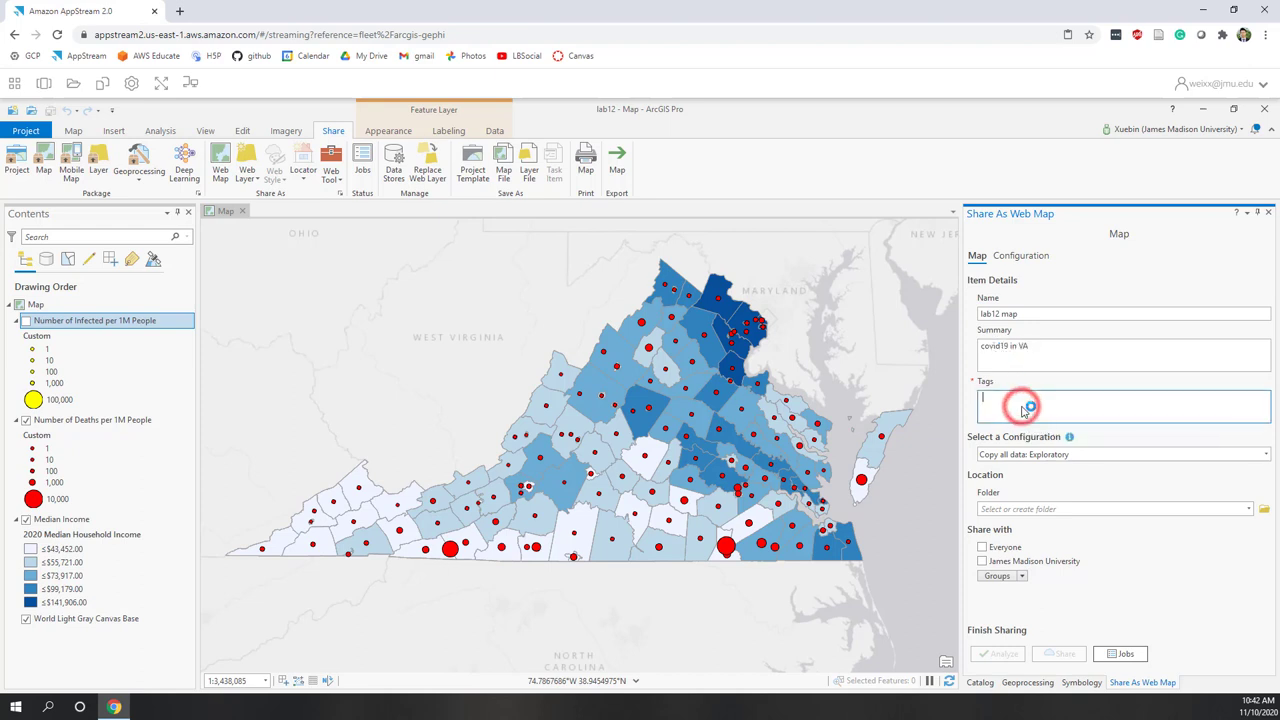
text(covid)
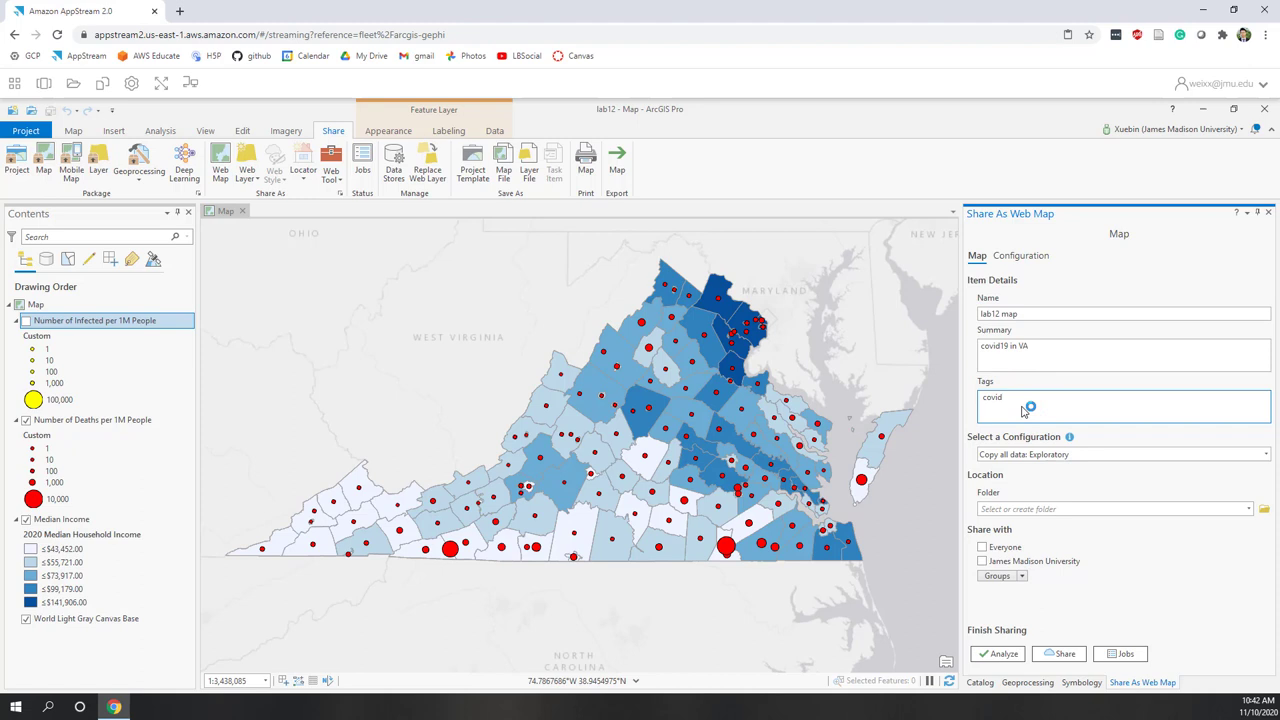
text(19)
key(Return)
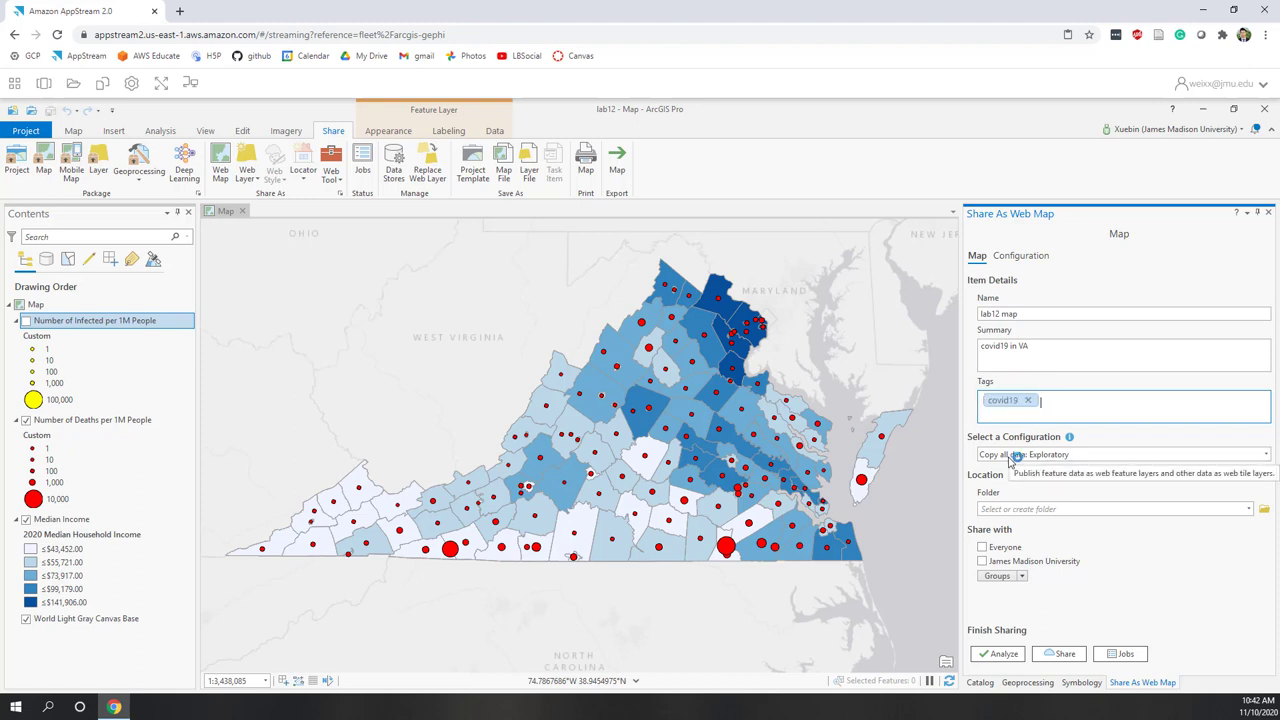
click(983, 547)
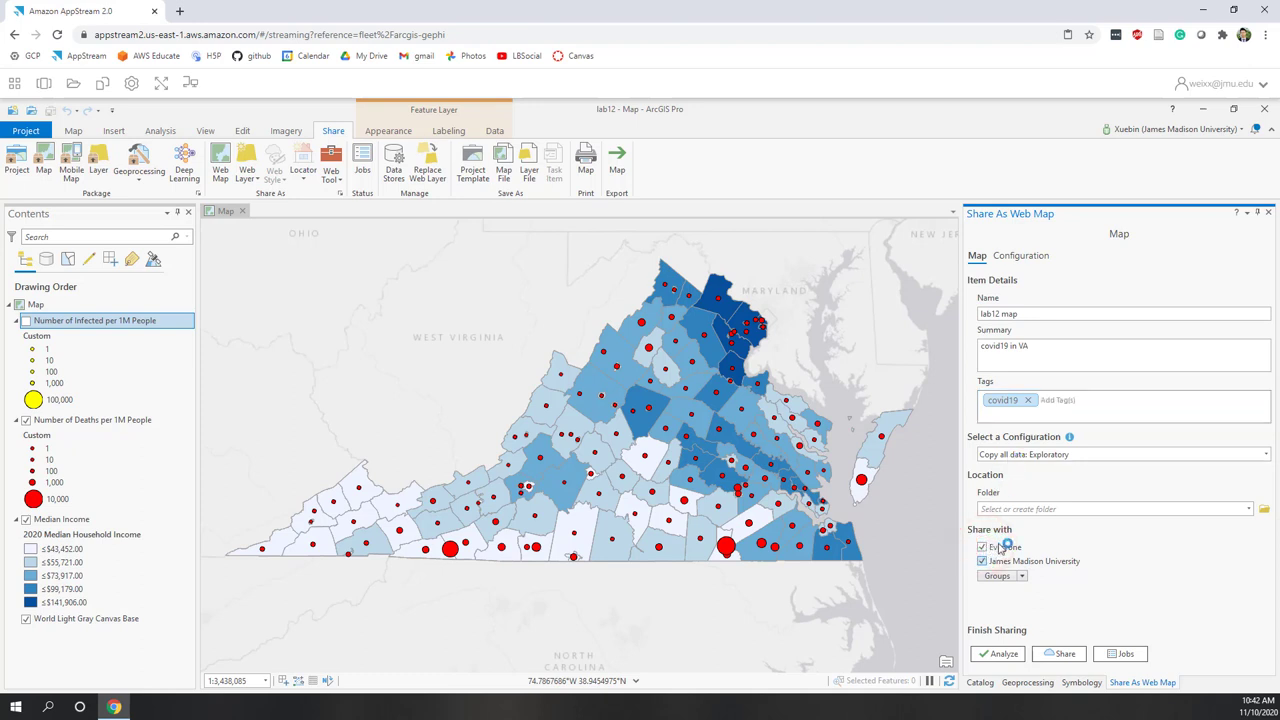
click(1249, 511)
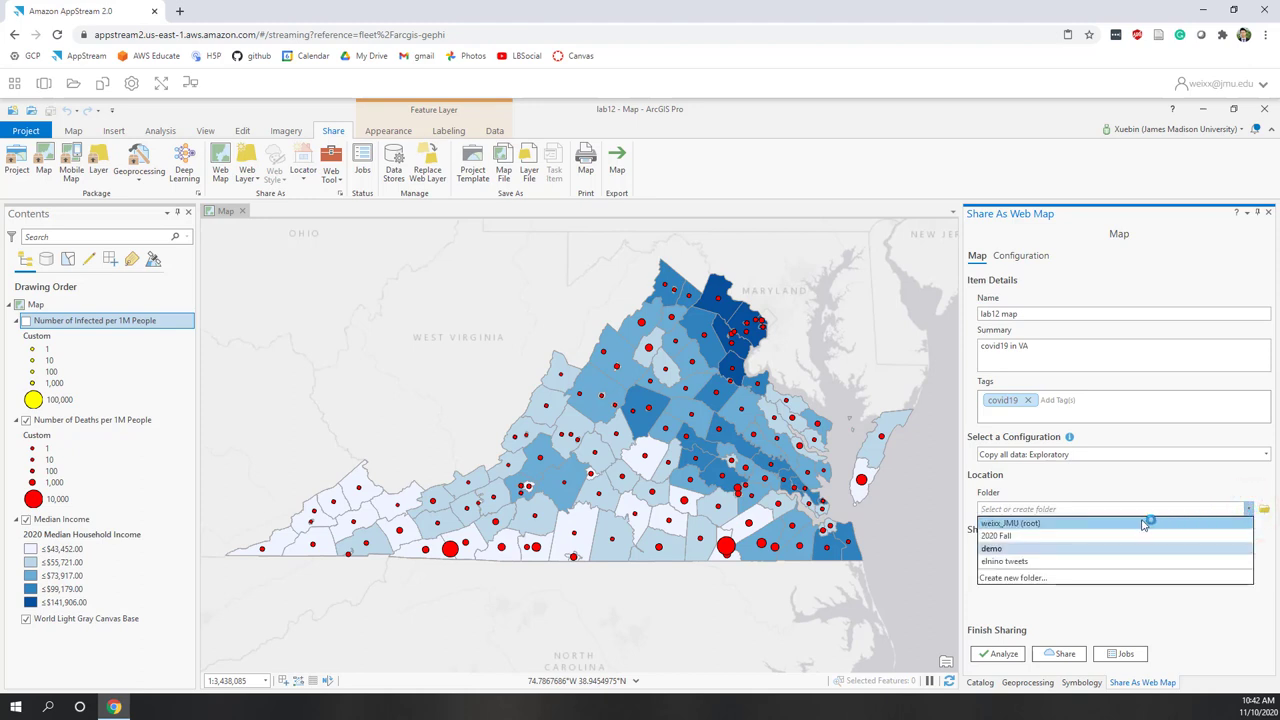
click(1000, 535)
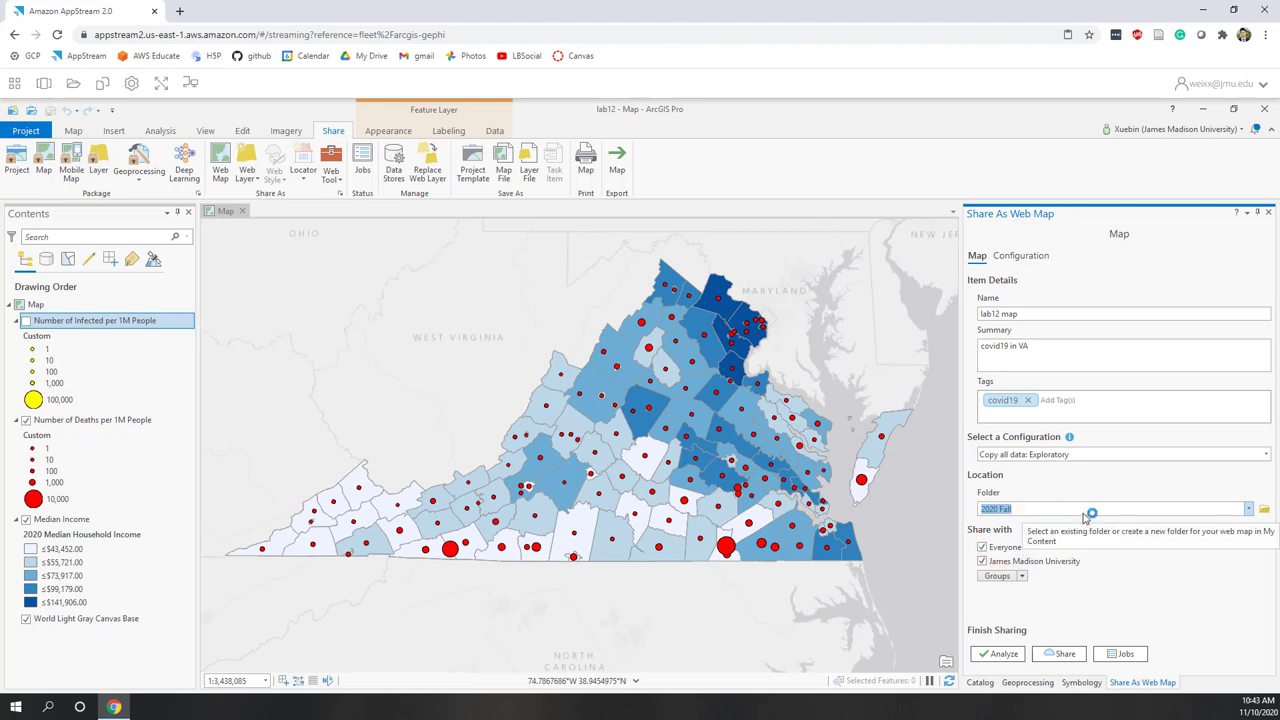
- Analyze the web map and open help for its three 24041 missing-template warnings
click(997, 654)
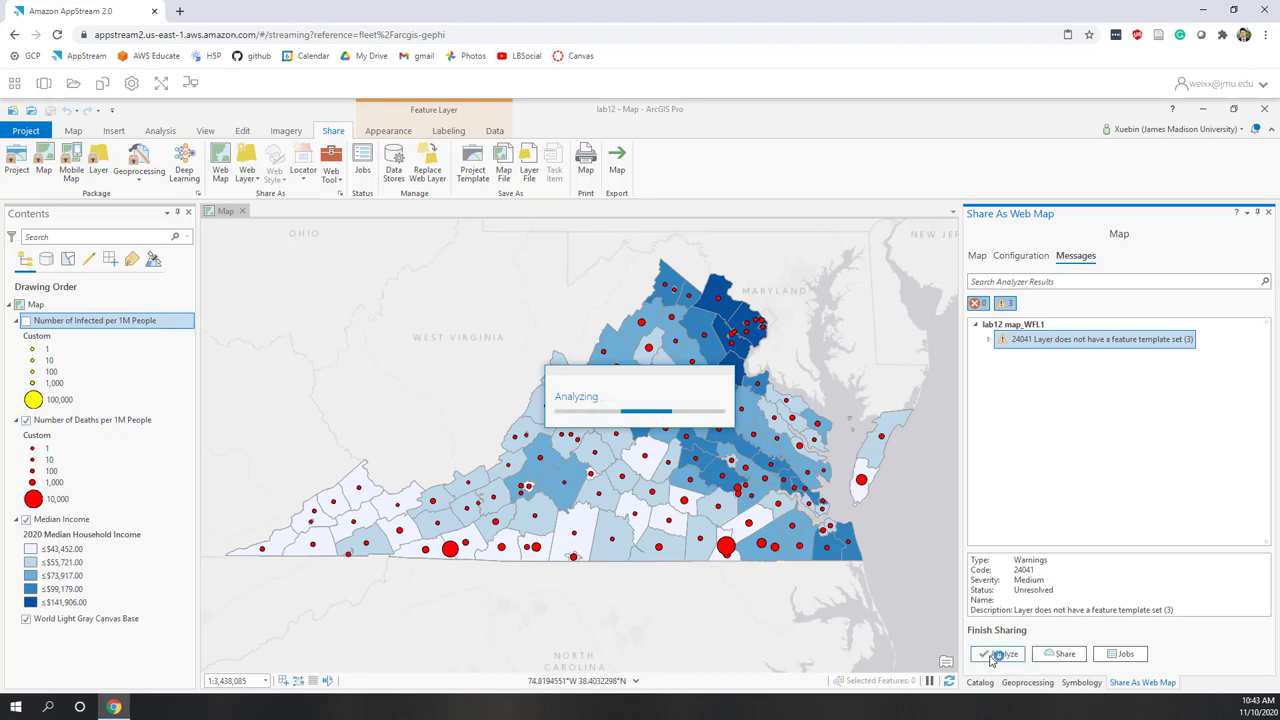
click(989, 341)
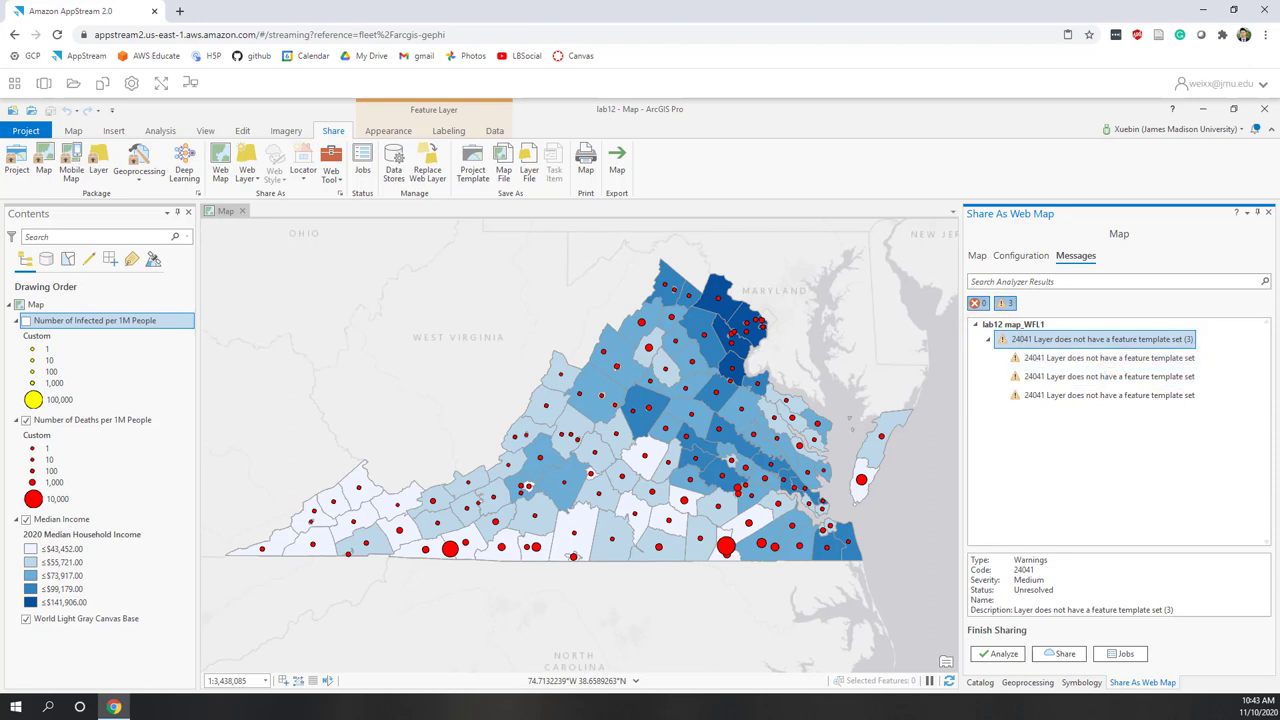
double_click(1068, 366)
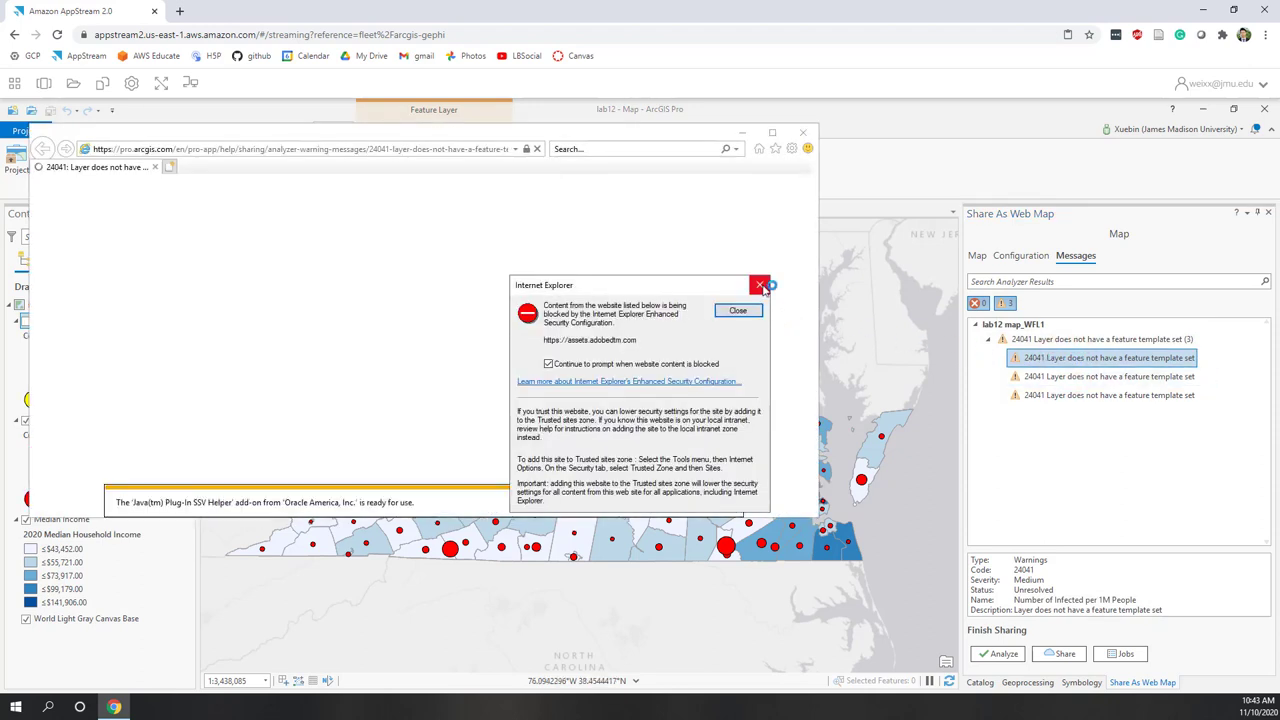
- Dismiss the browser warning, review the third 24041 warning, and share the web map online
click(761, 286)
click(1150, 395)
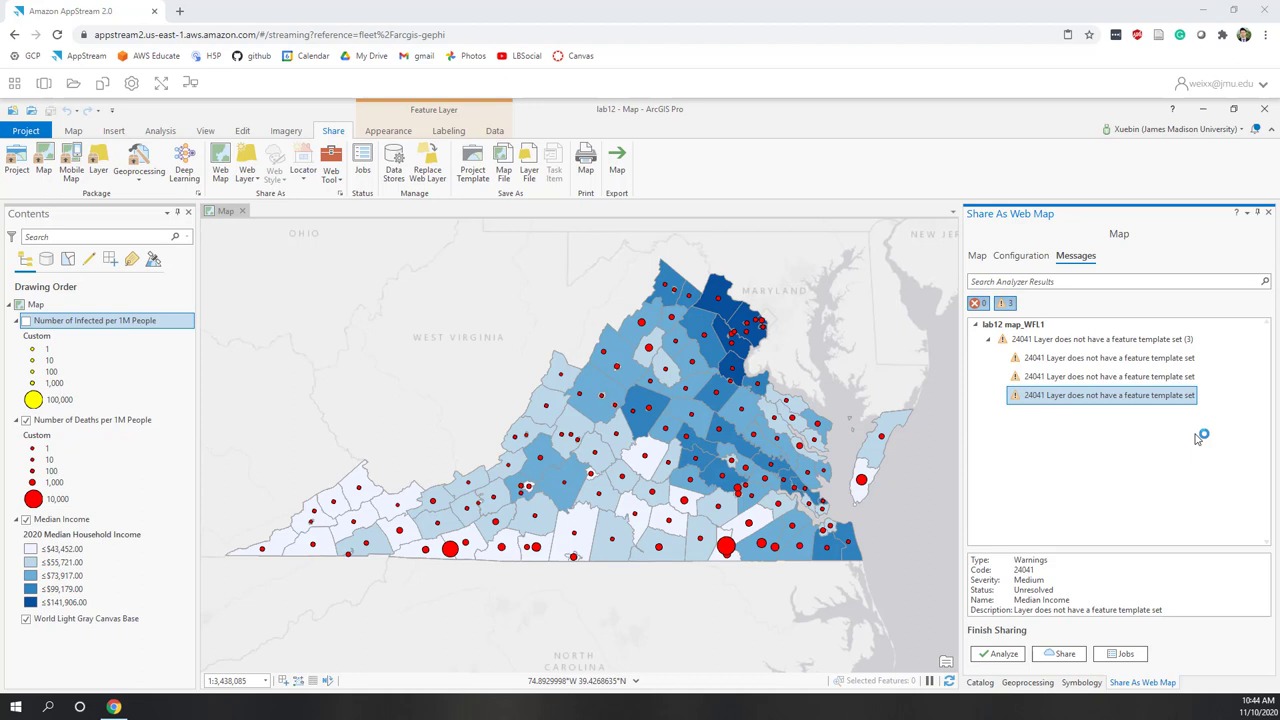
click(1064, 655)
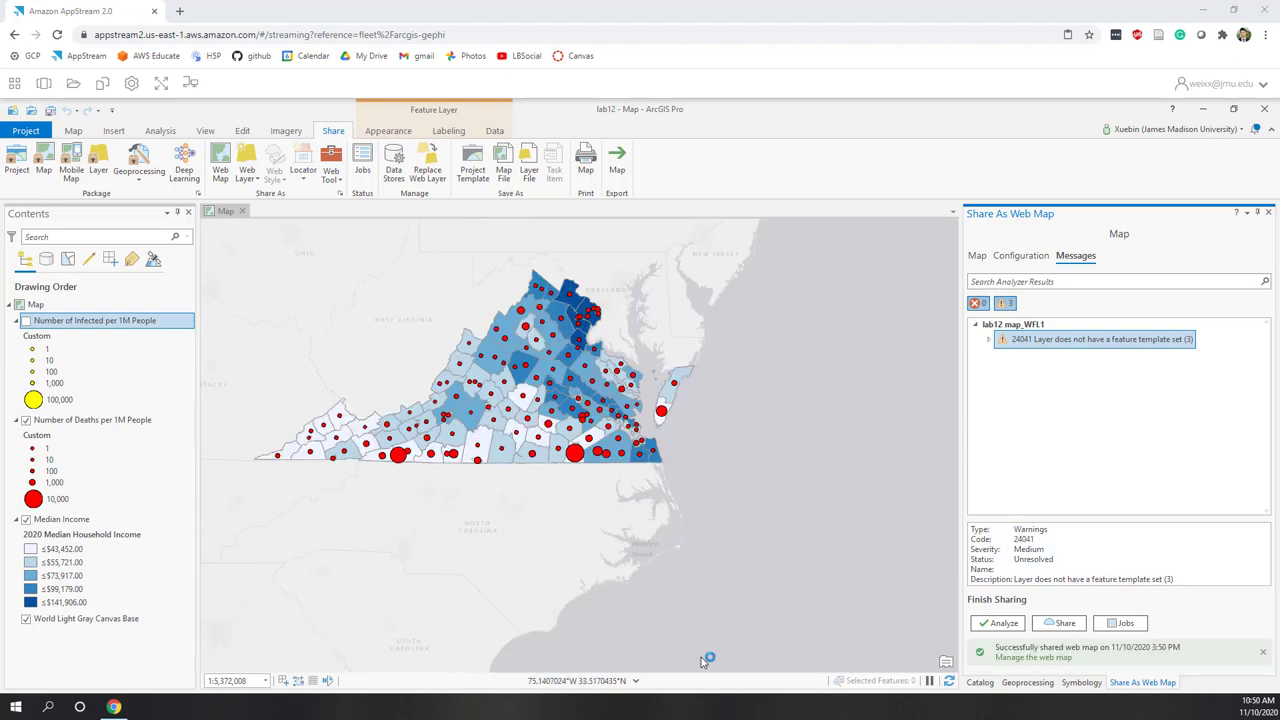
- Save the ArcGIS Pro project from the Quick Access Toolbar
click(49, 111)
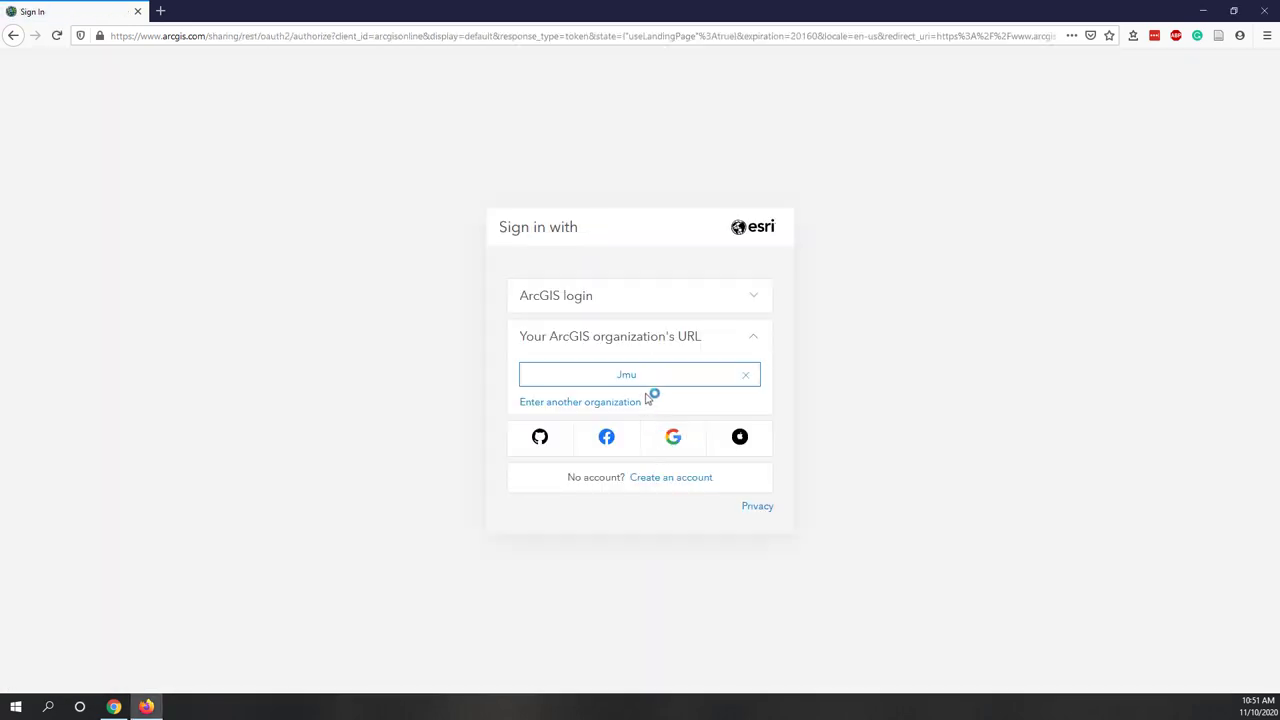
- Continue with the Jmu organization, log in through James Madison University, and view My Content
click(646, 374)
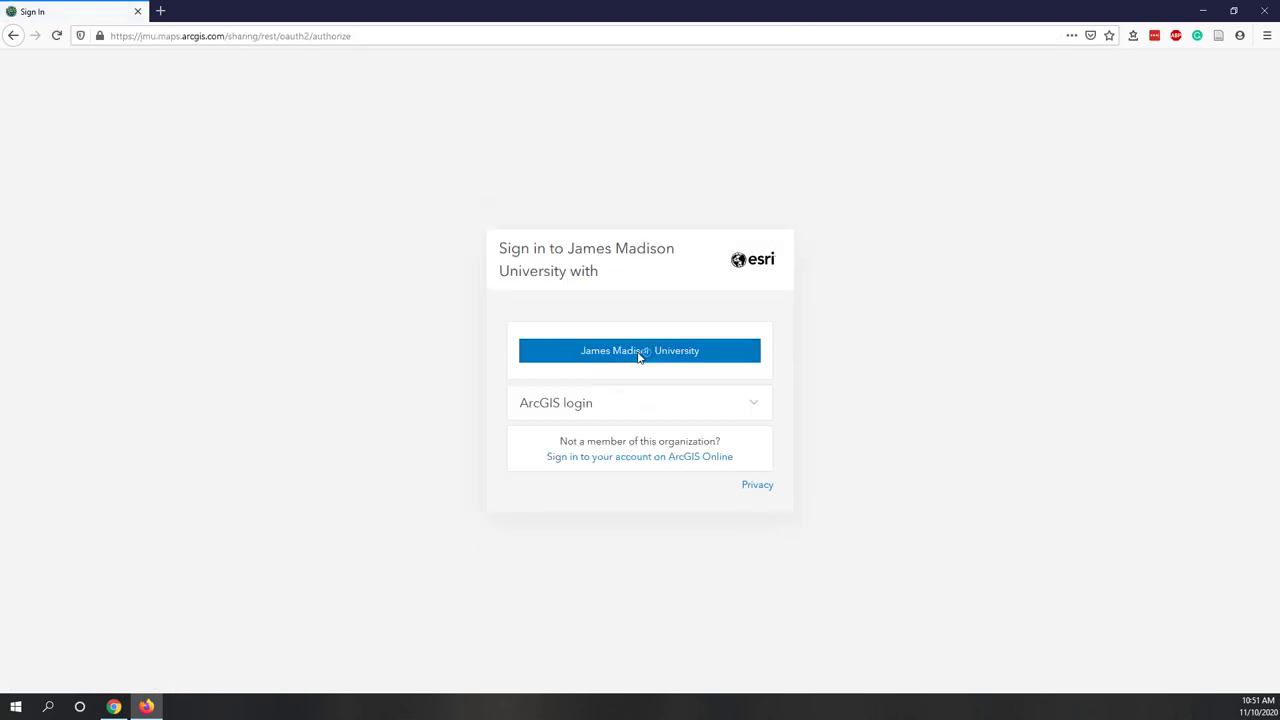
click(639, 353)
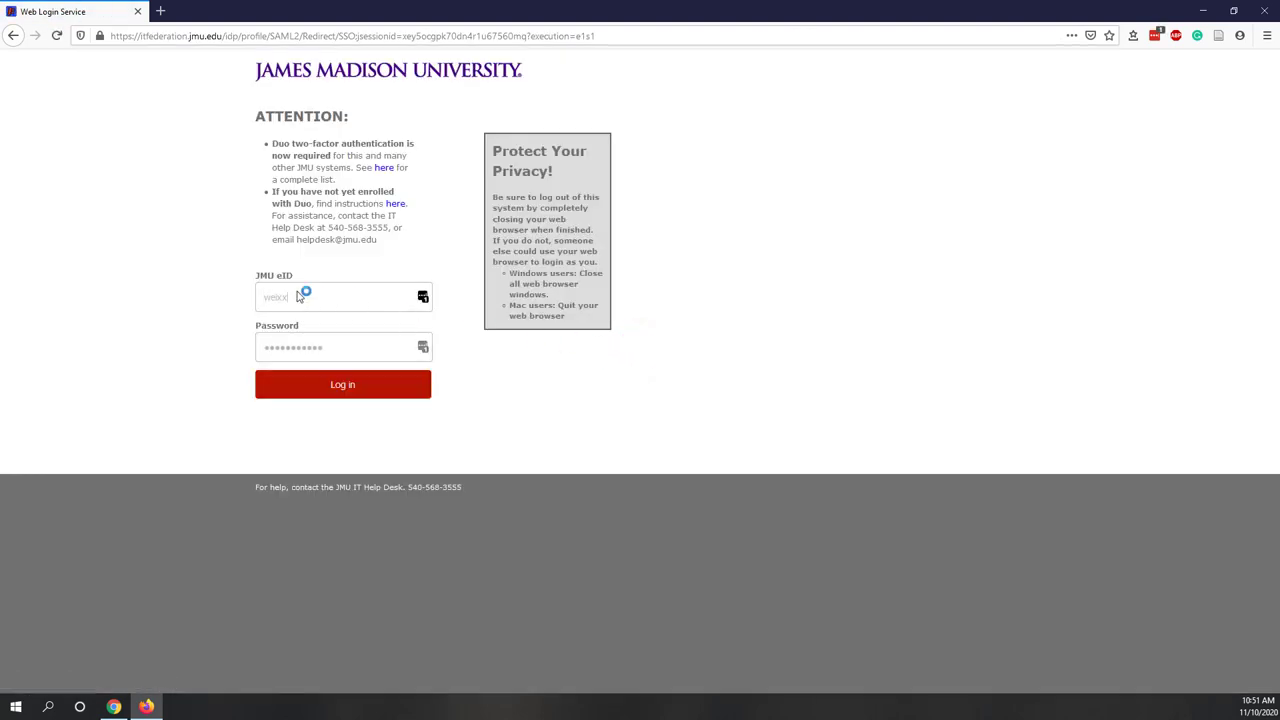
click(323, 381)
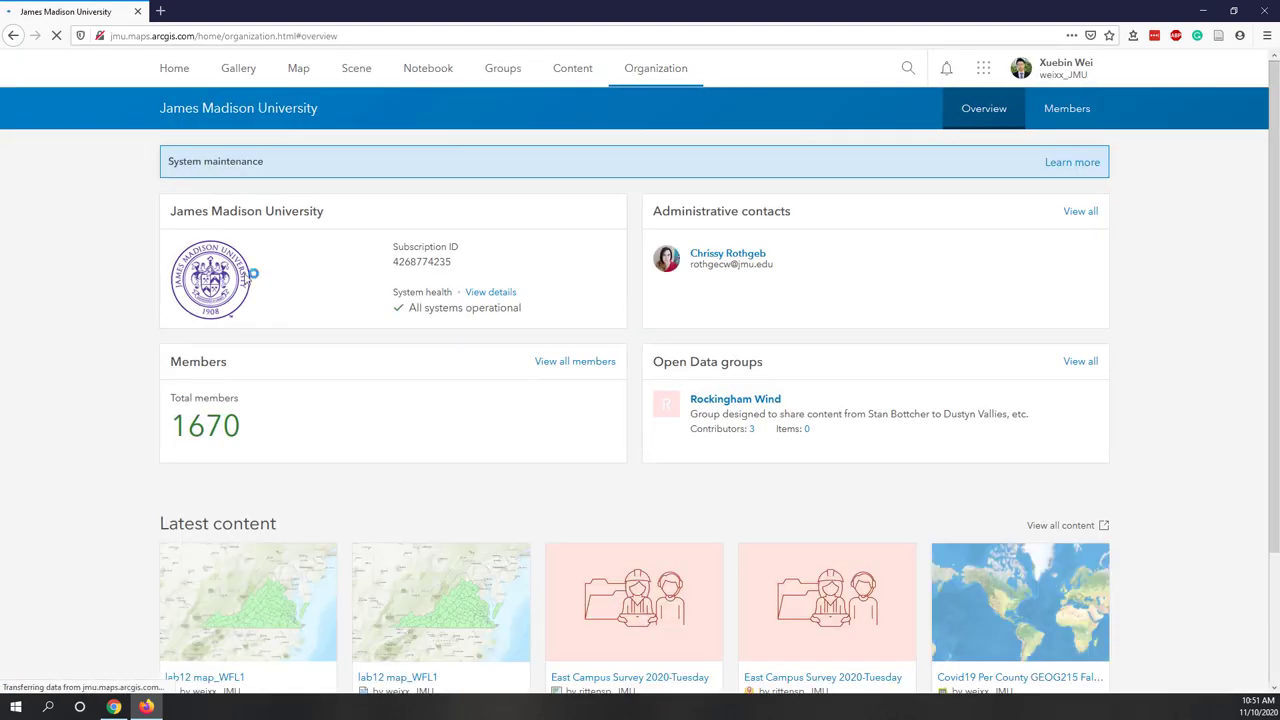
click(570, 70)
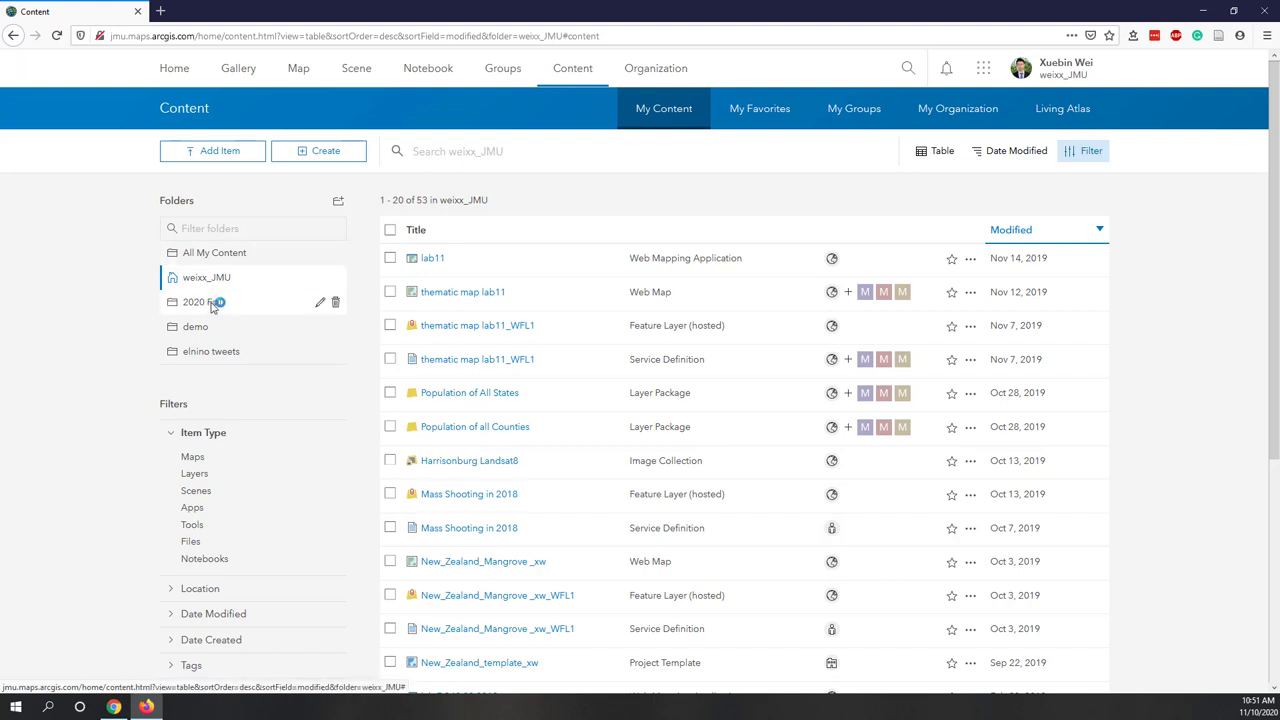
- Open the 2020 Fall folder and go to the lab12 map web map item page
click(212, 305)
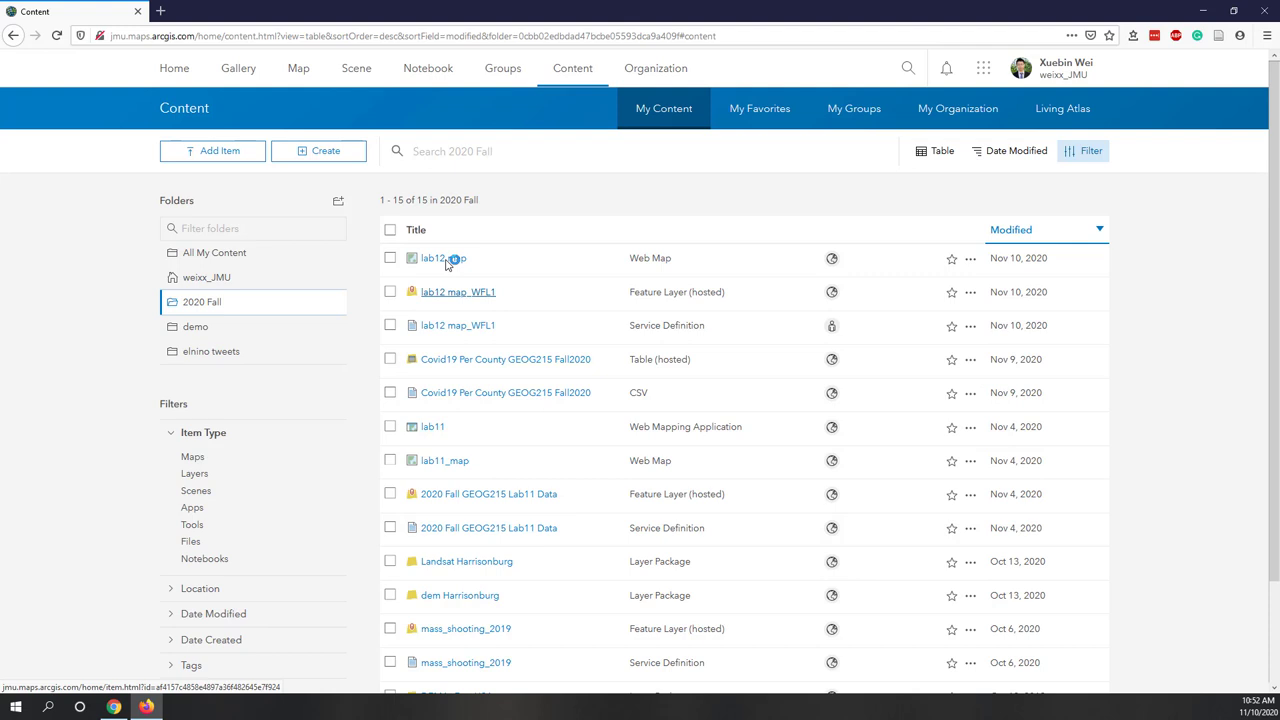
mouse_move(833, 296)
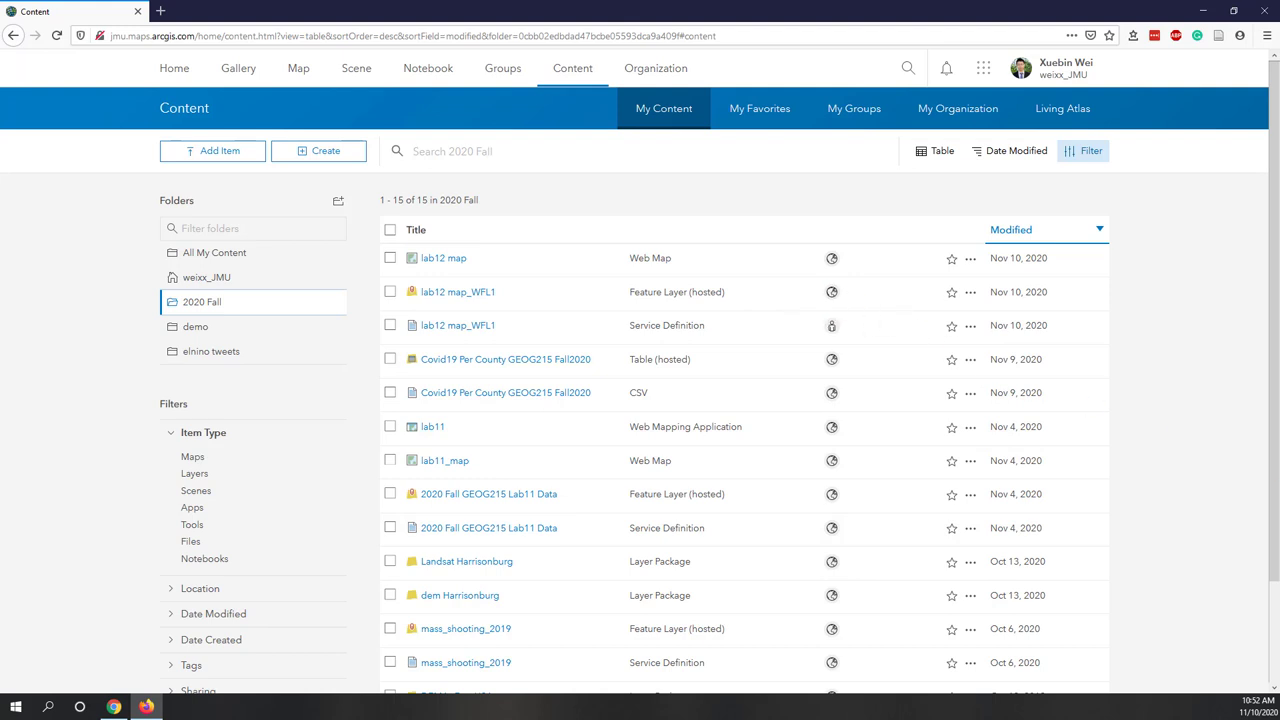
click(483, 292)
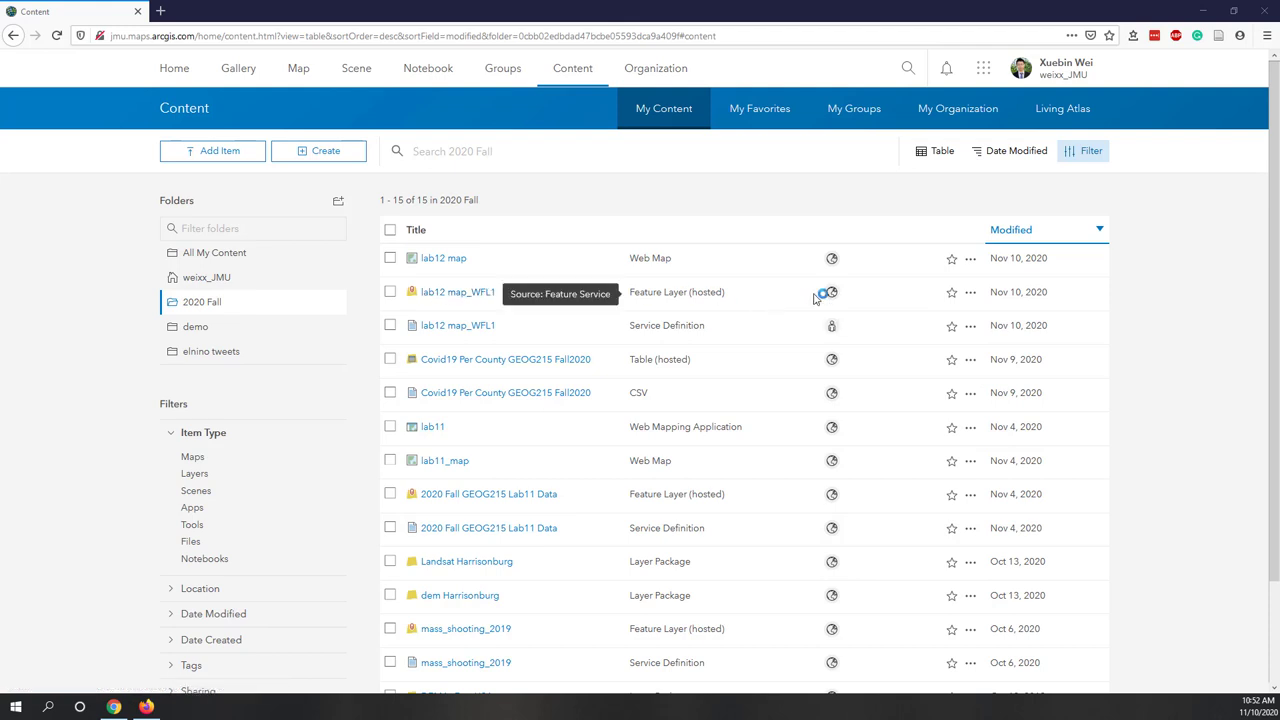
click(450, 262)
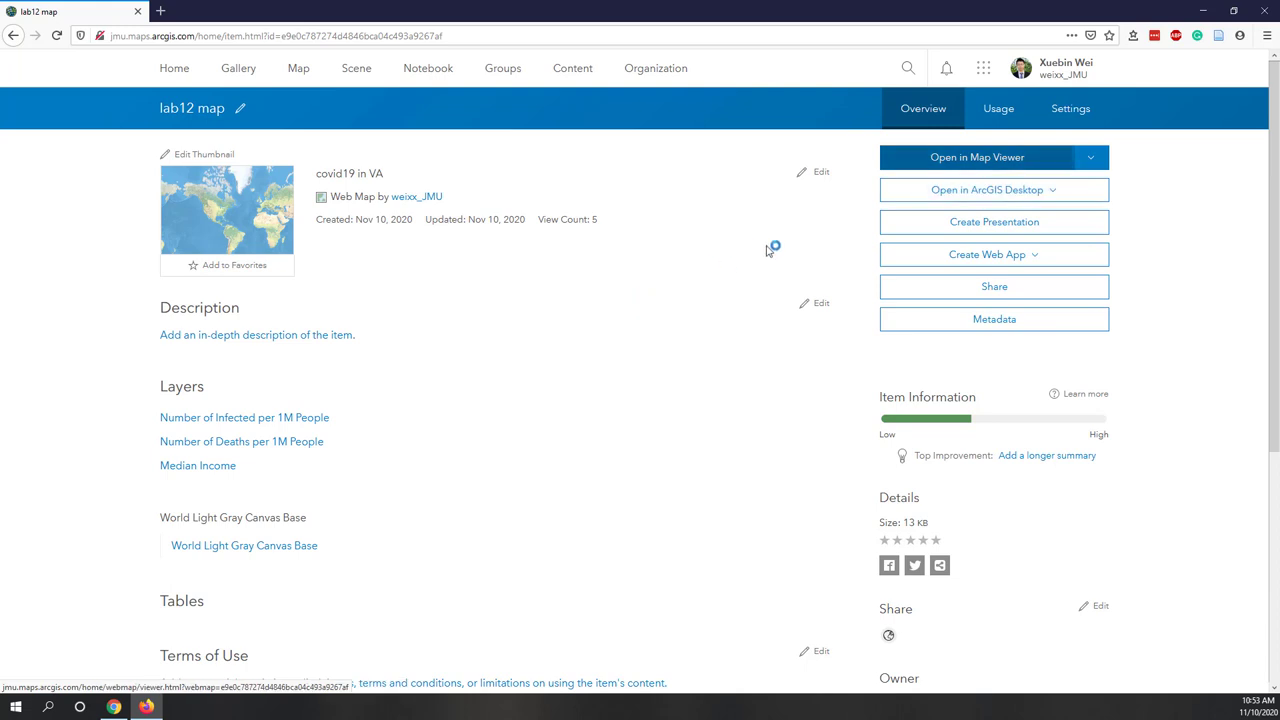
- View lab12 map in Map Viewer with infected and income layers shown, deaths hidden, legends expanded
click(991, 162)
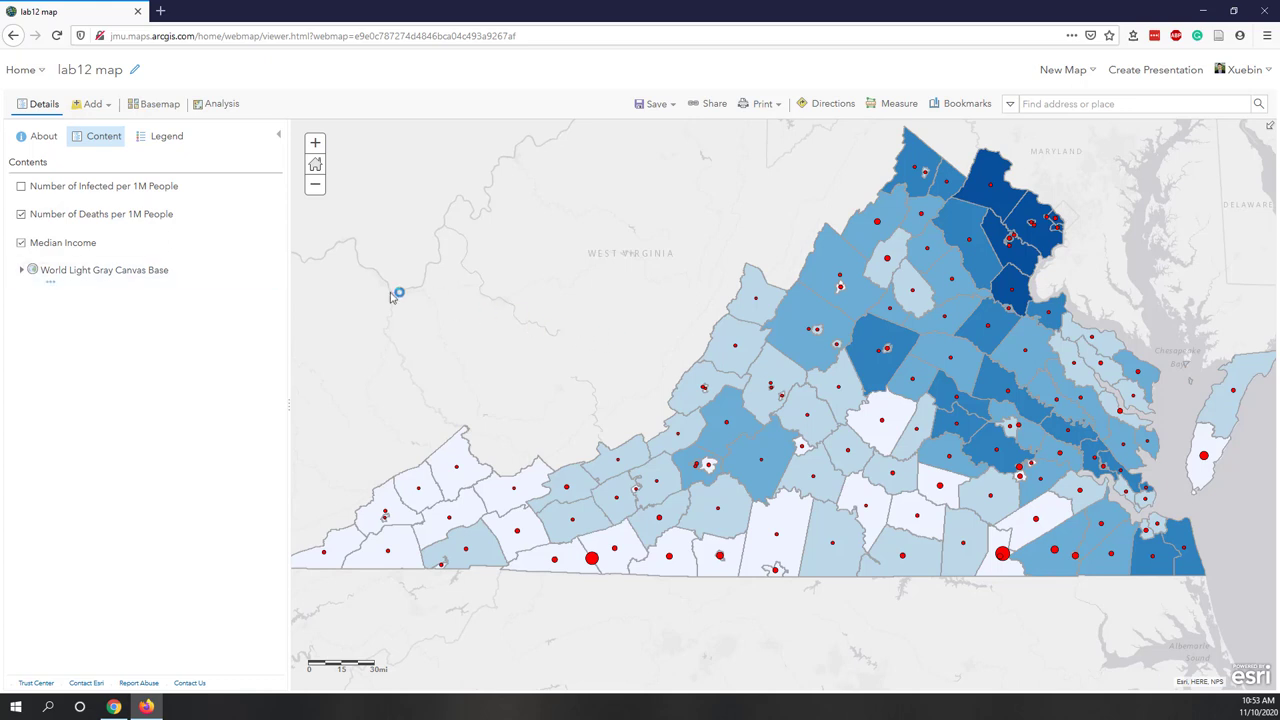
click(21, 214)
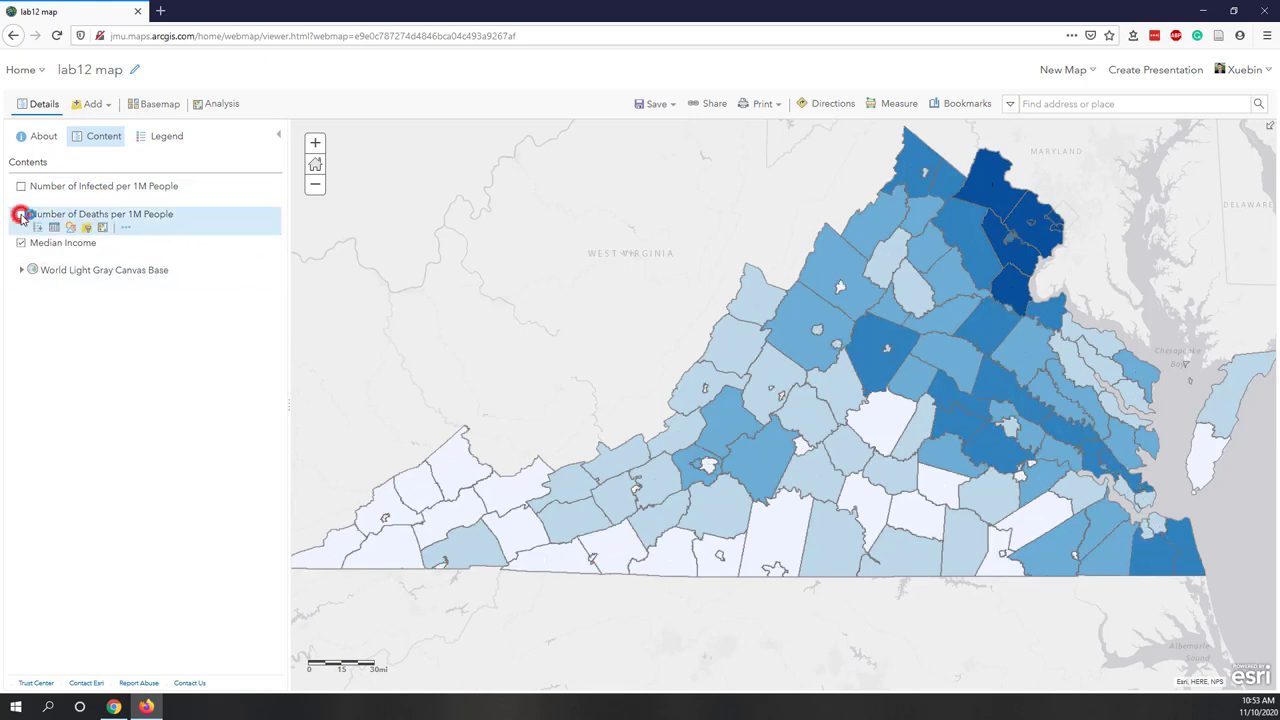
click(21, 186)
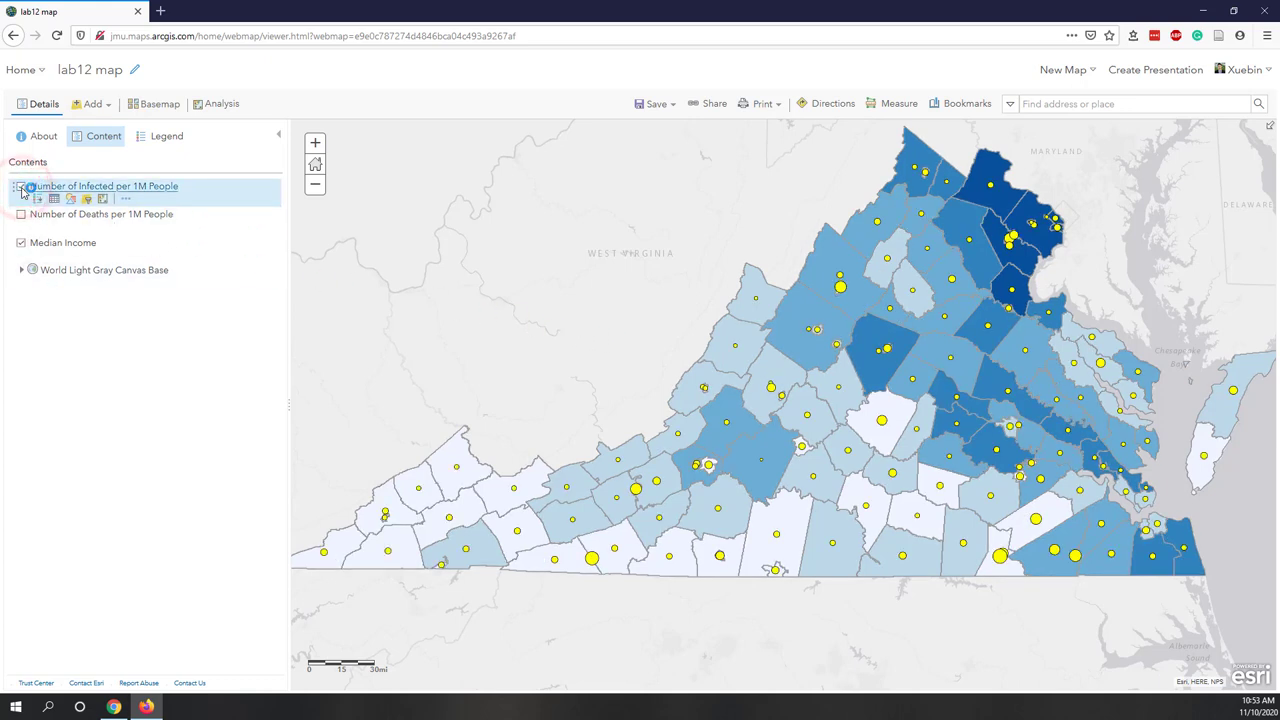
click(21, 186)
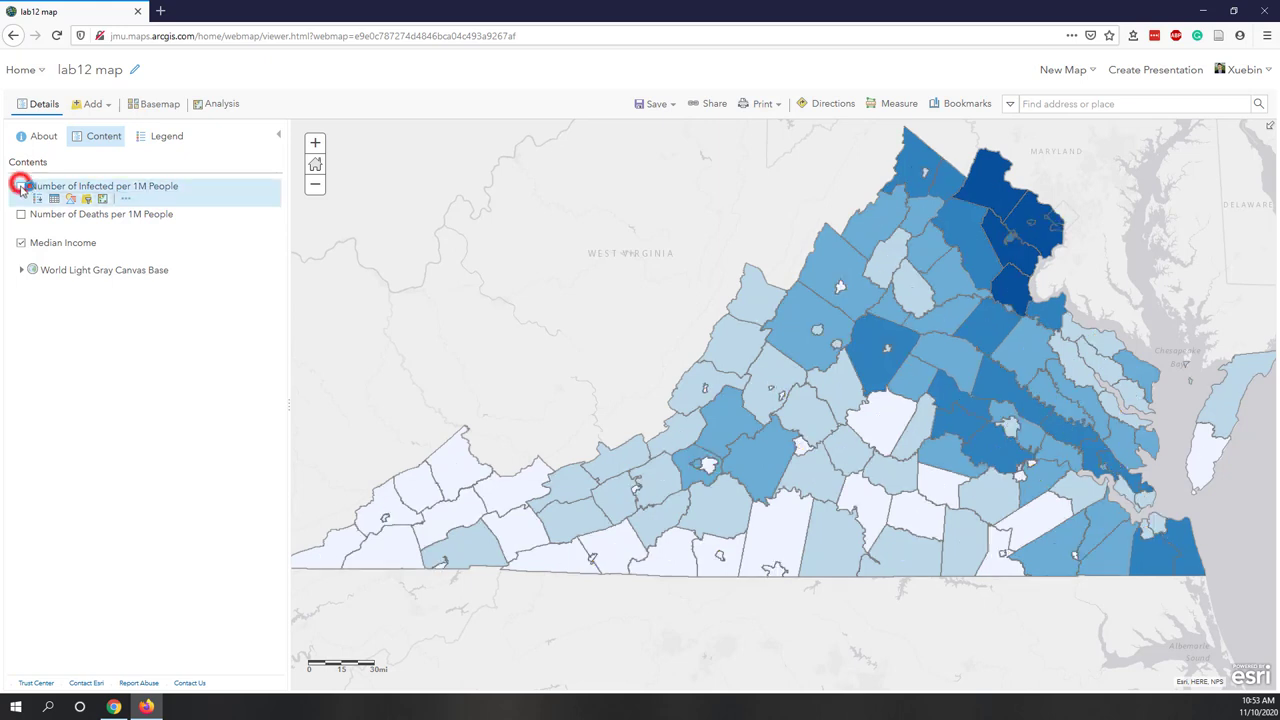
click(21, 214)
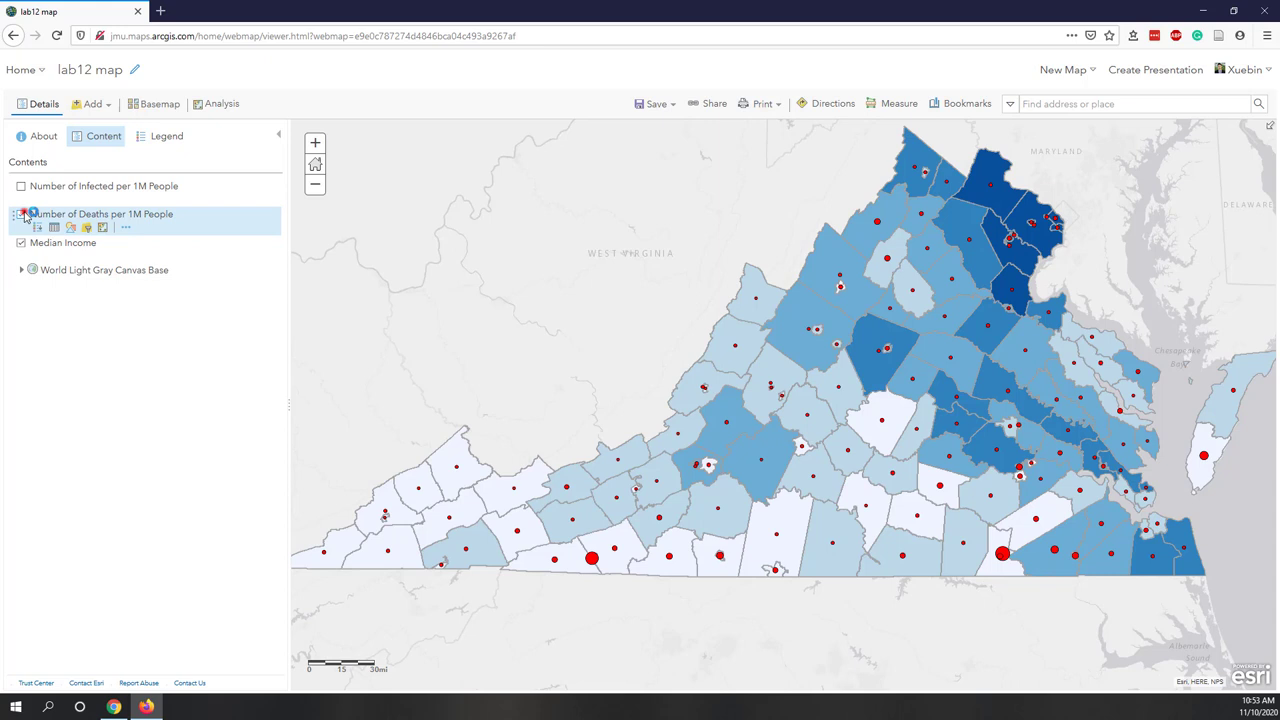
click(21, 214)
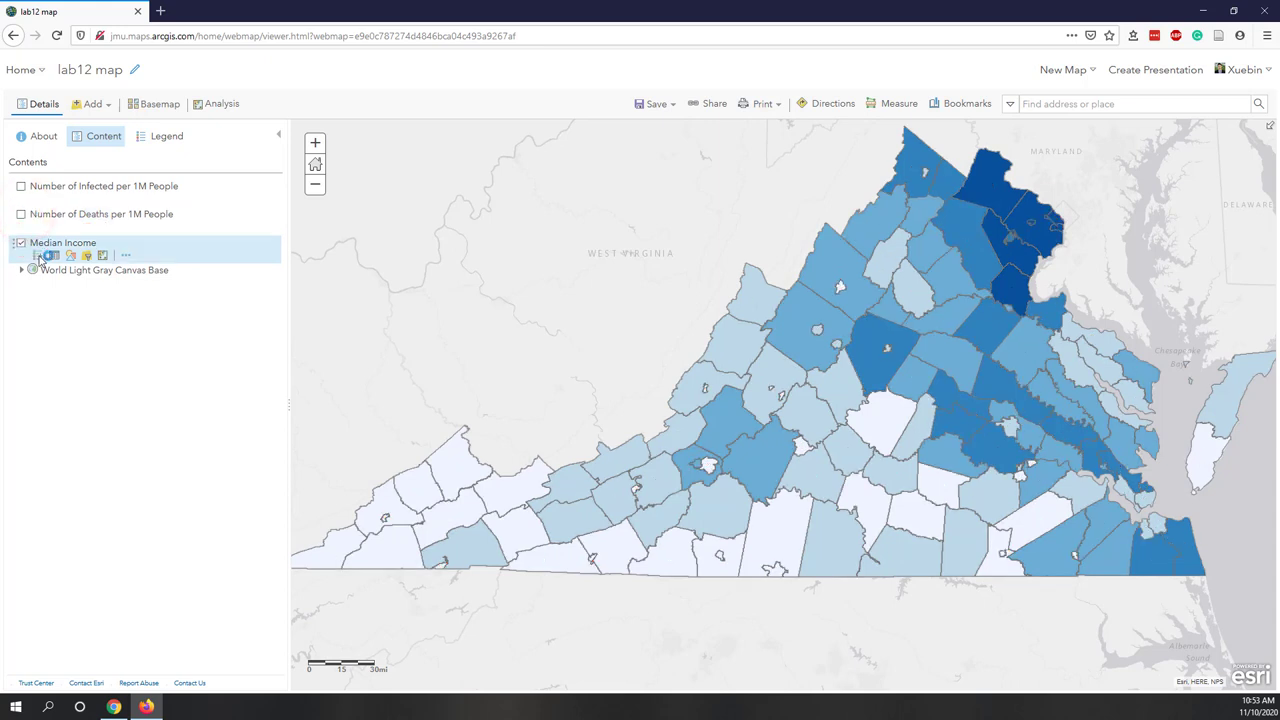
click(38, 256)
click(37, 228)
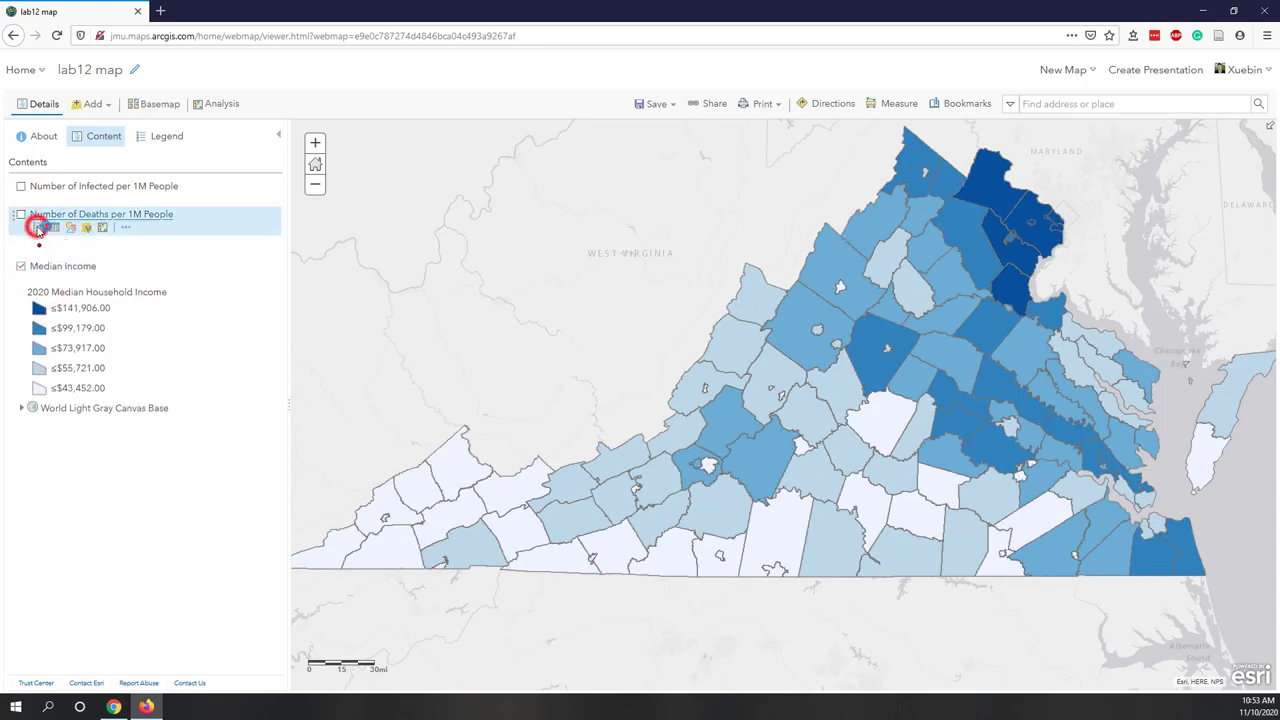
click(37, 198)
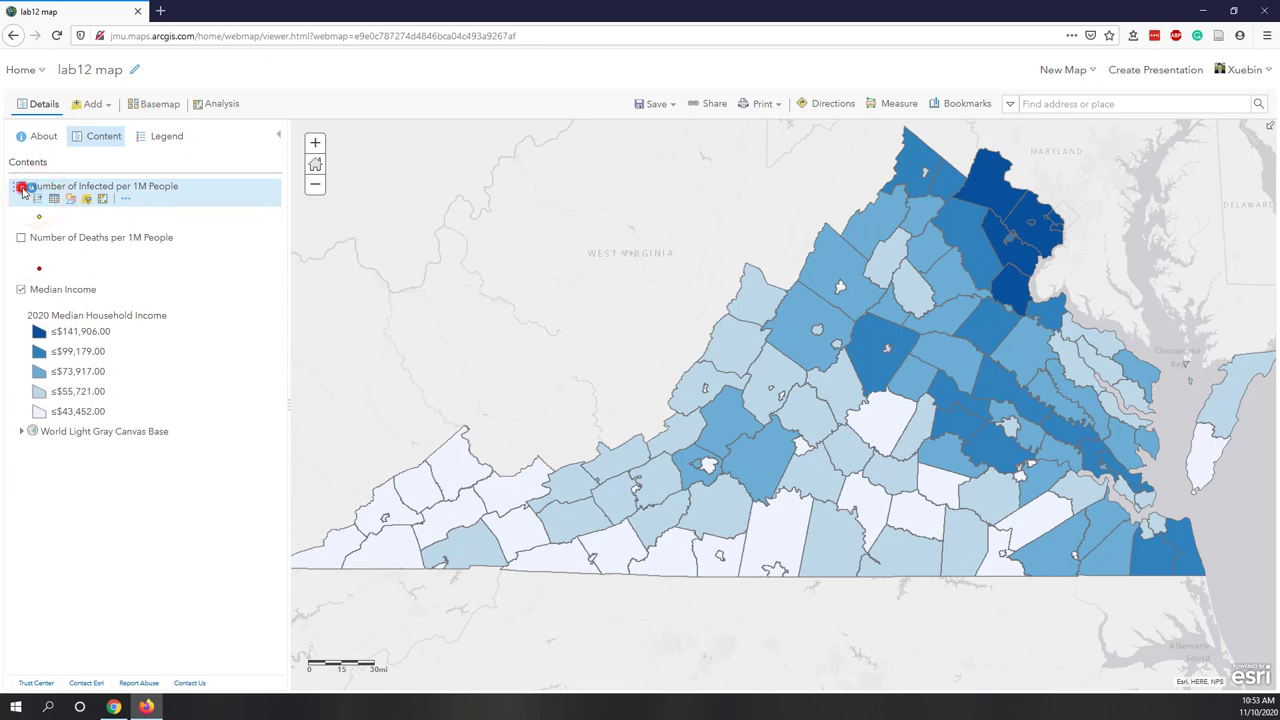
click(21, 187)
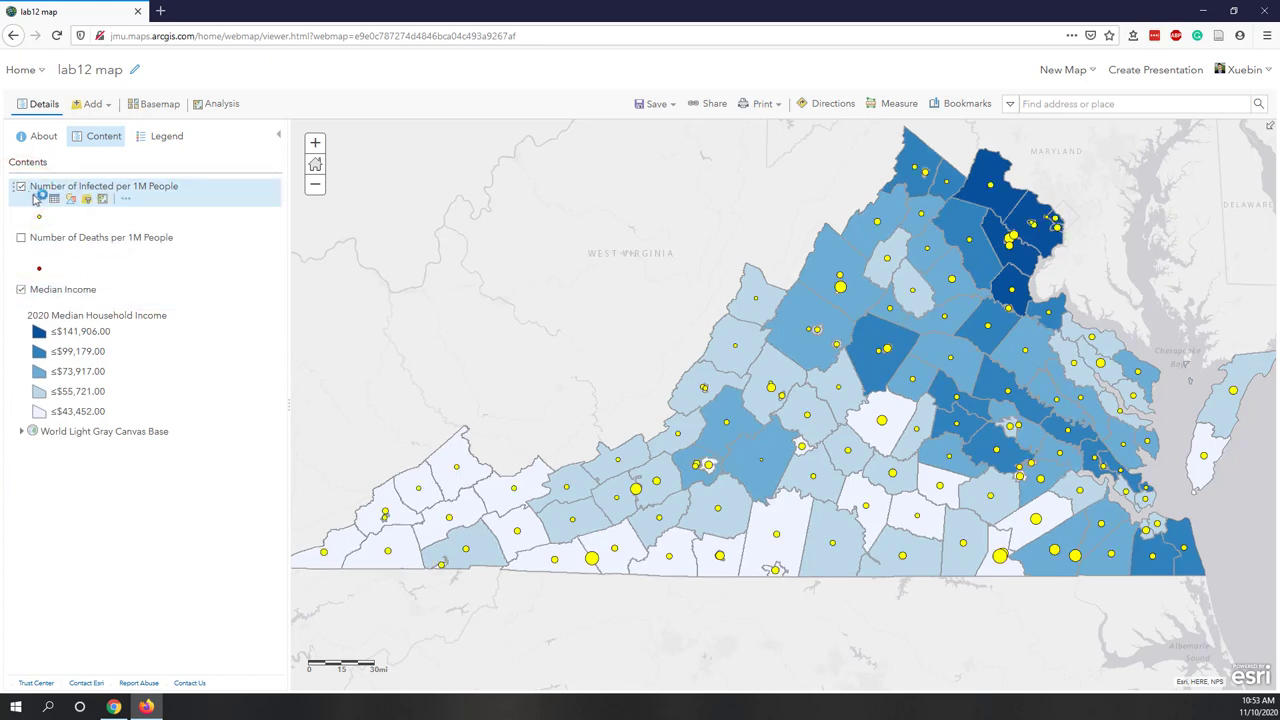
click(37, 199)
click(37, 199)
- Inspect the infected layer's attribute table and style options, leaving the style unchanged
click(55, 200)
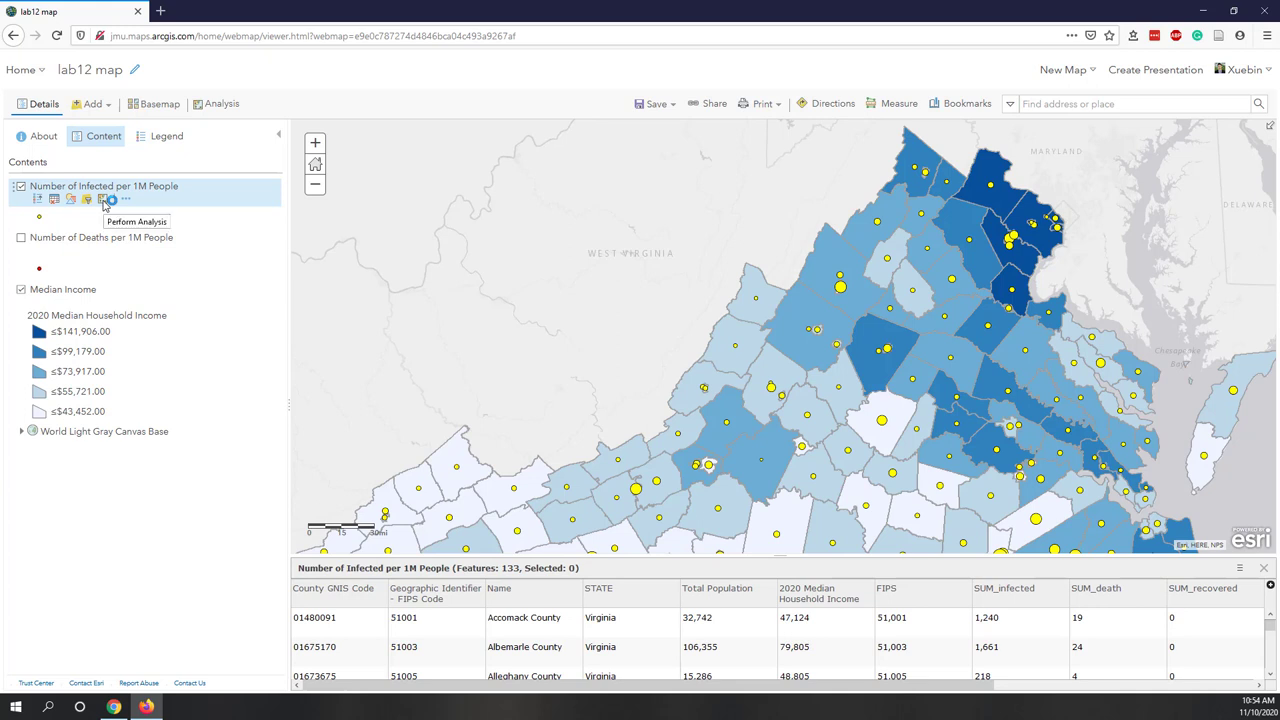
click(71, 201)
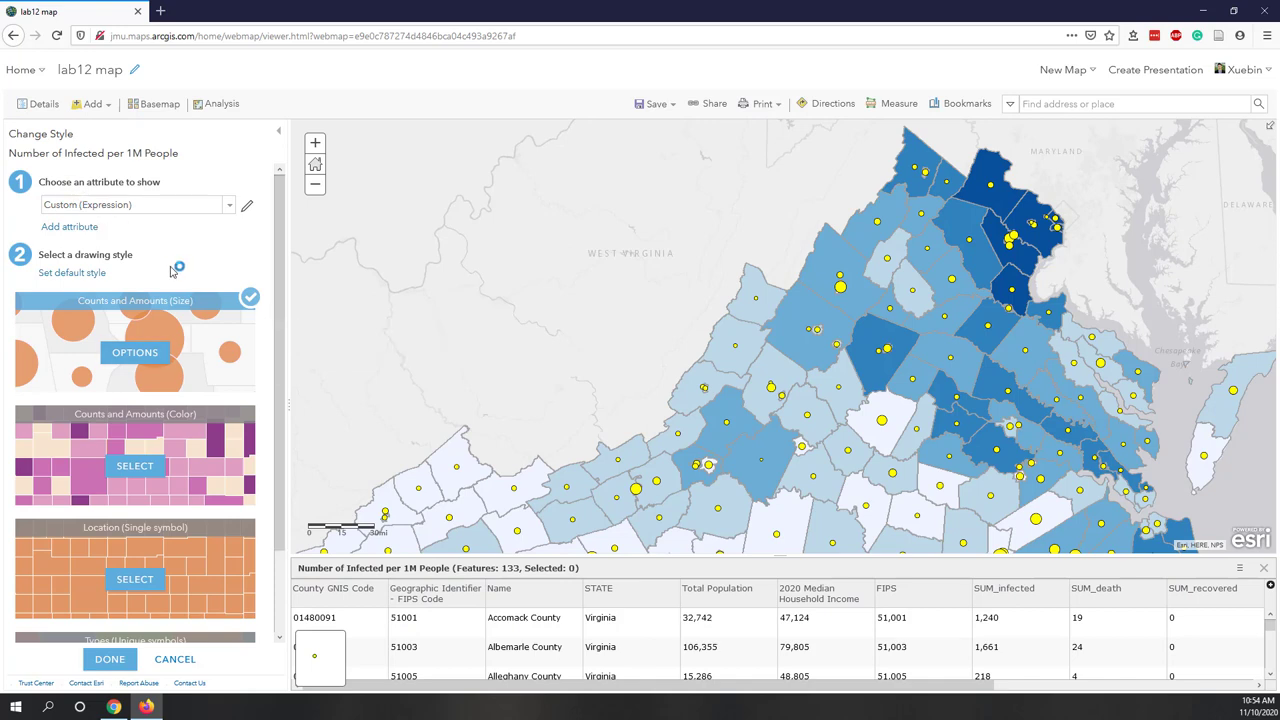
scroll(186, 446, down, 1)
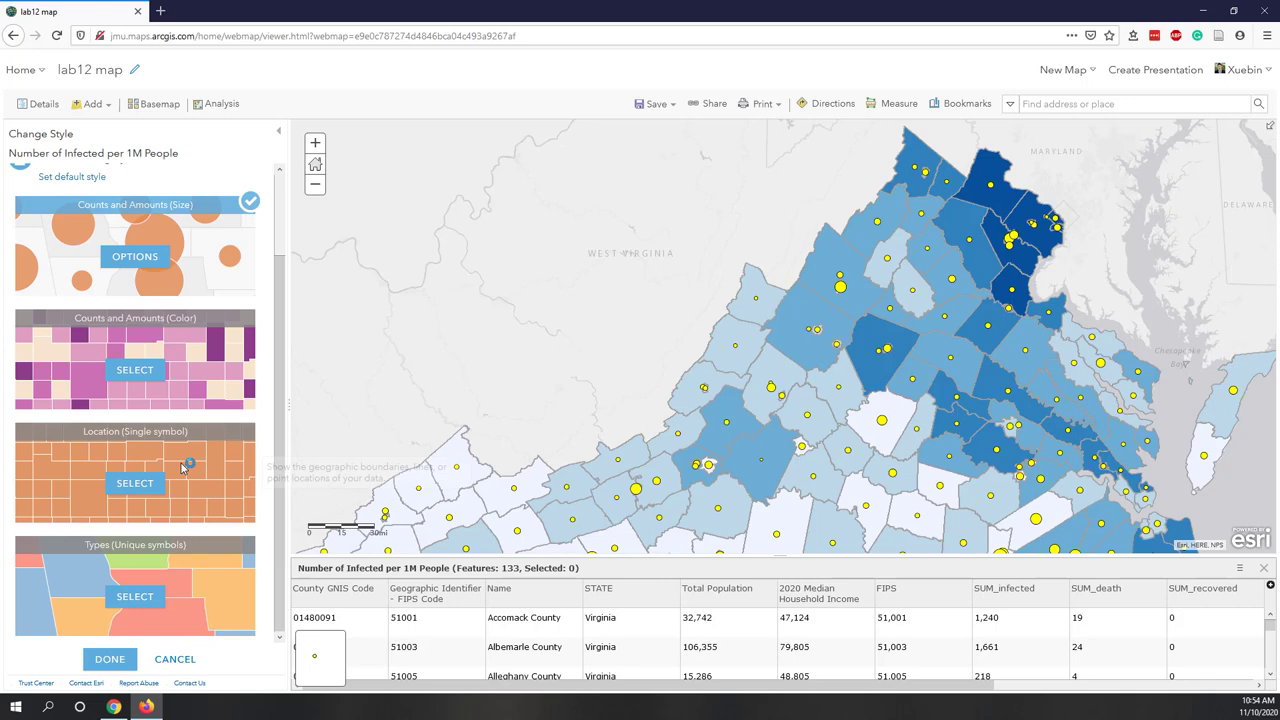
scroll(186, 467, up, 1)
click(176, 659)
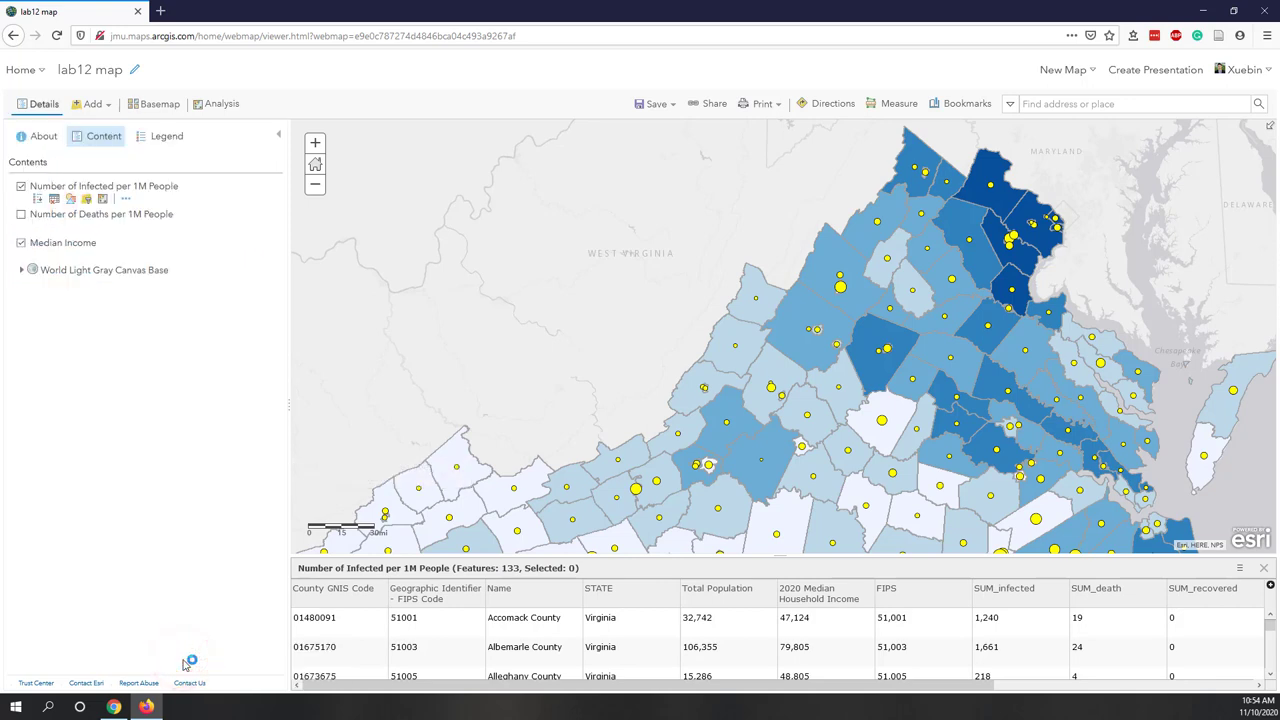
click(1263, 567)
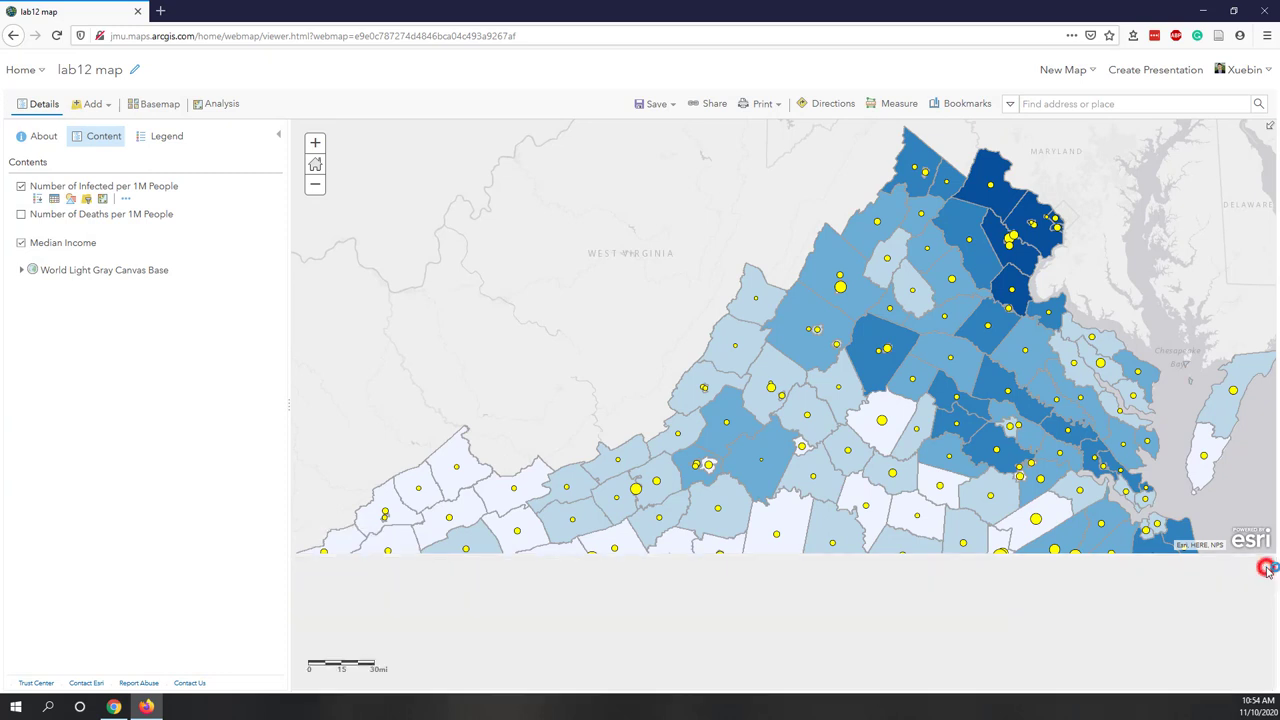
click(21, 69)
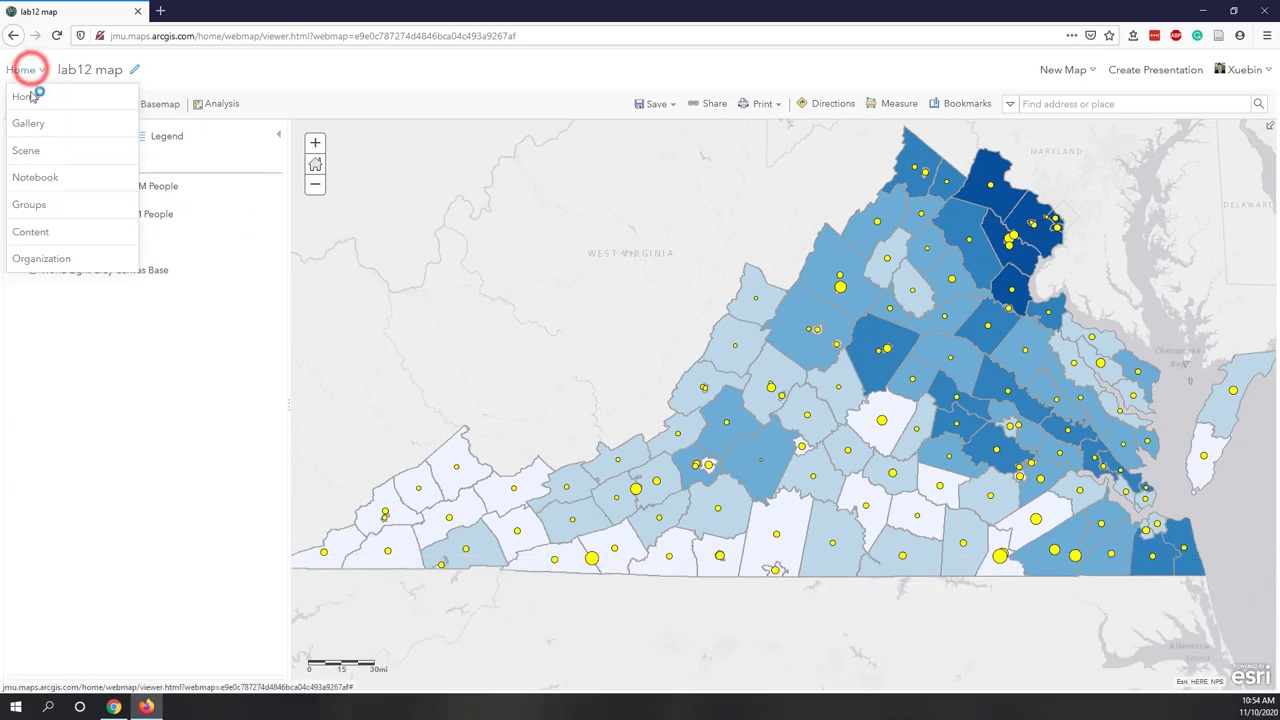
- Return to the 2020 Fall content page and list the layer and app types to create
click(30, 233)
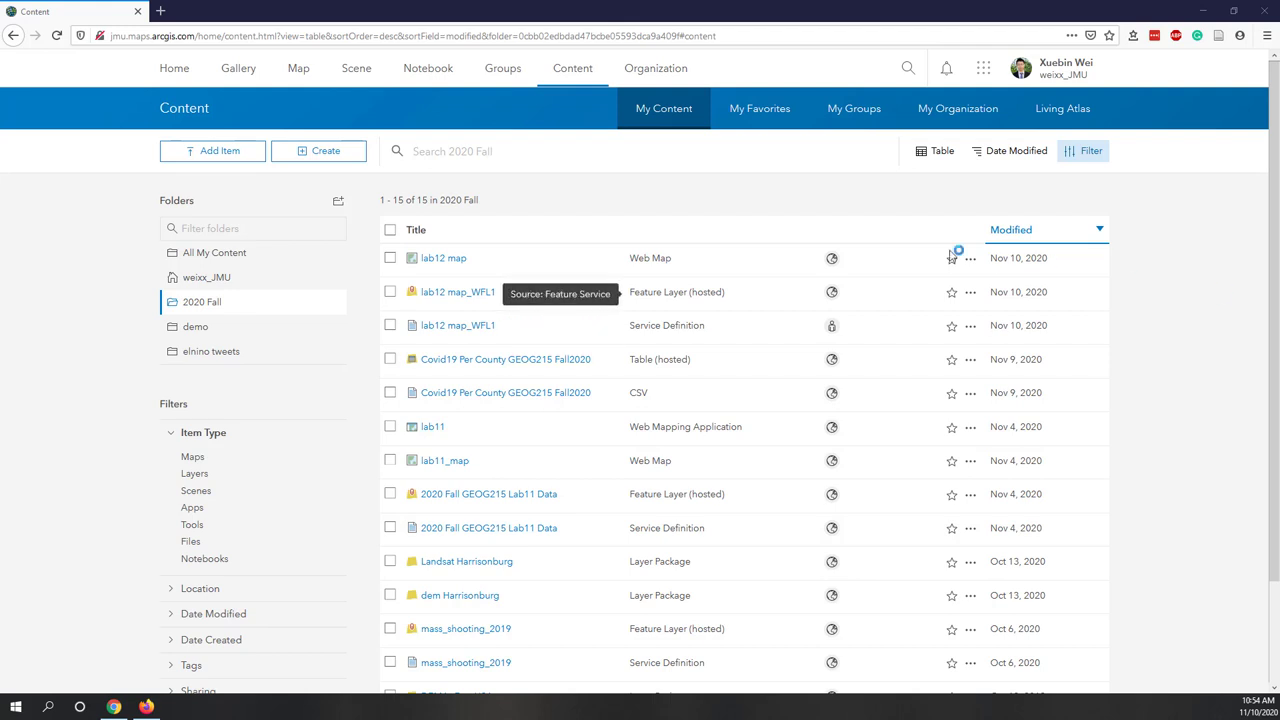
click(344, 163)
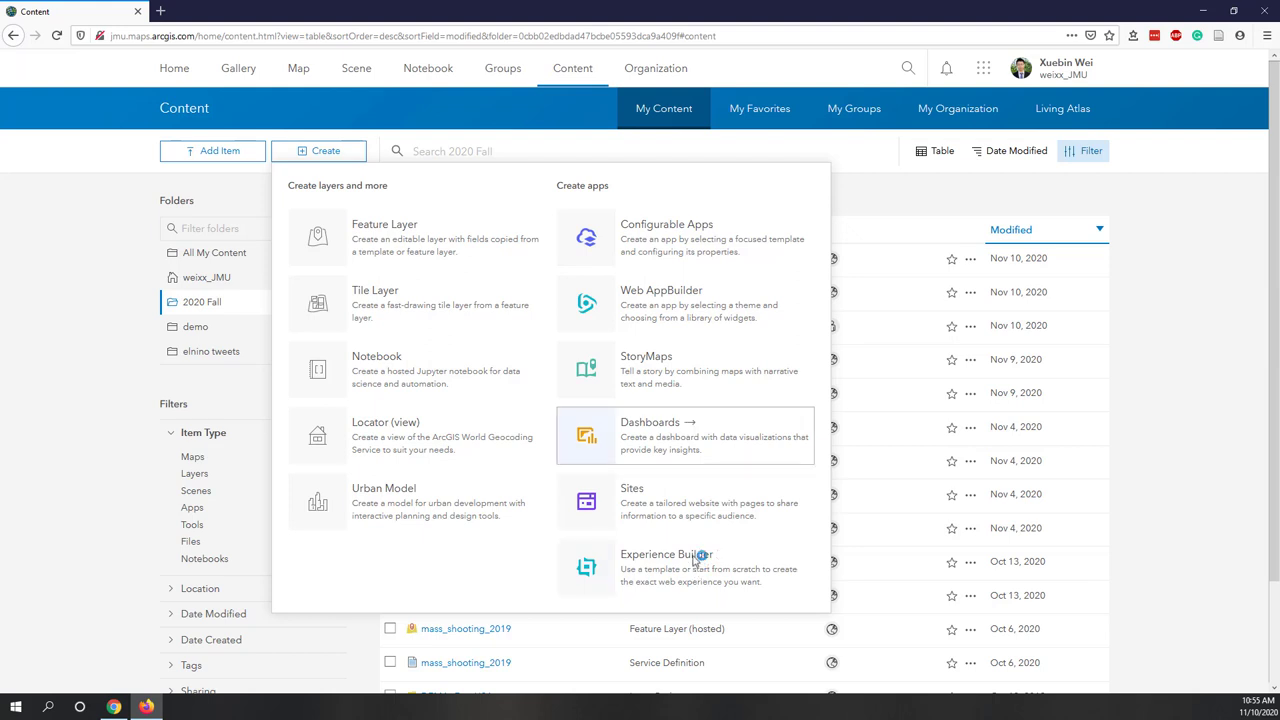
- Create a Web AppBuilder app titled lab12, tagged covid19, summary 'covide19 in va', in 2020 Fall
click(680, 314)
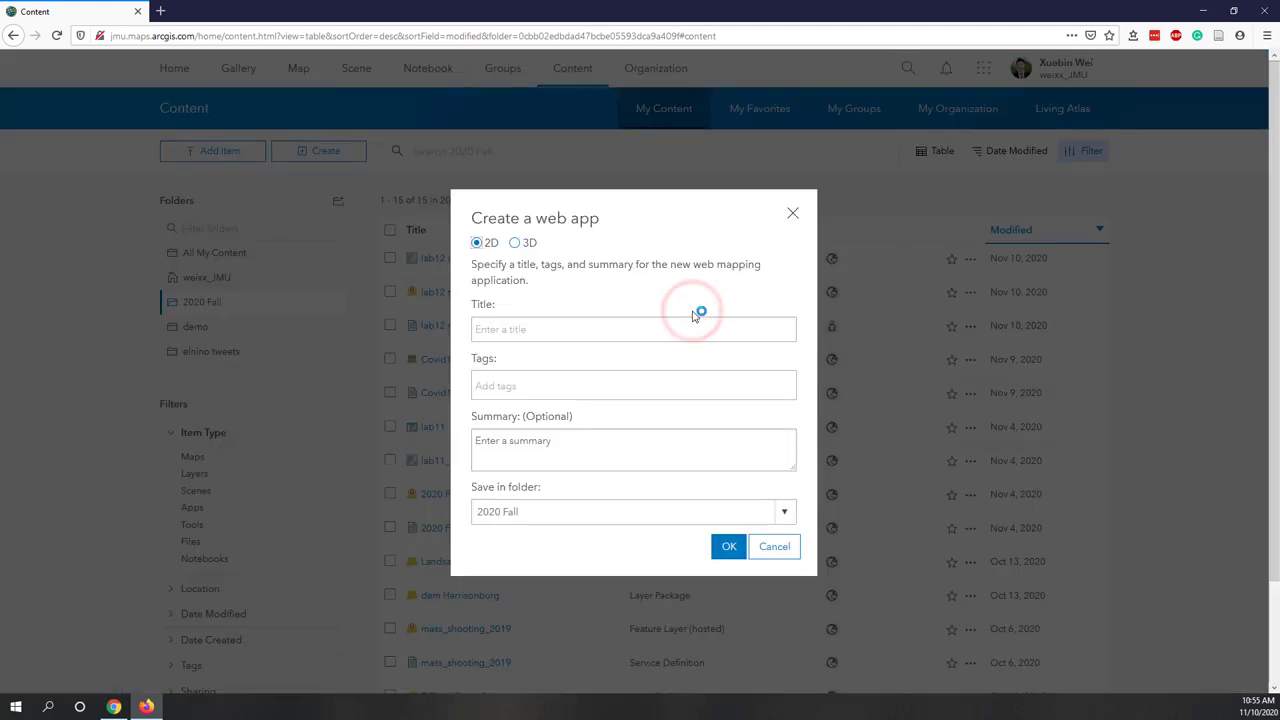
click(585, 336)
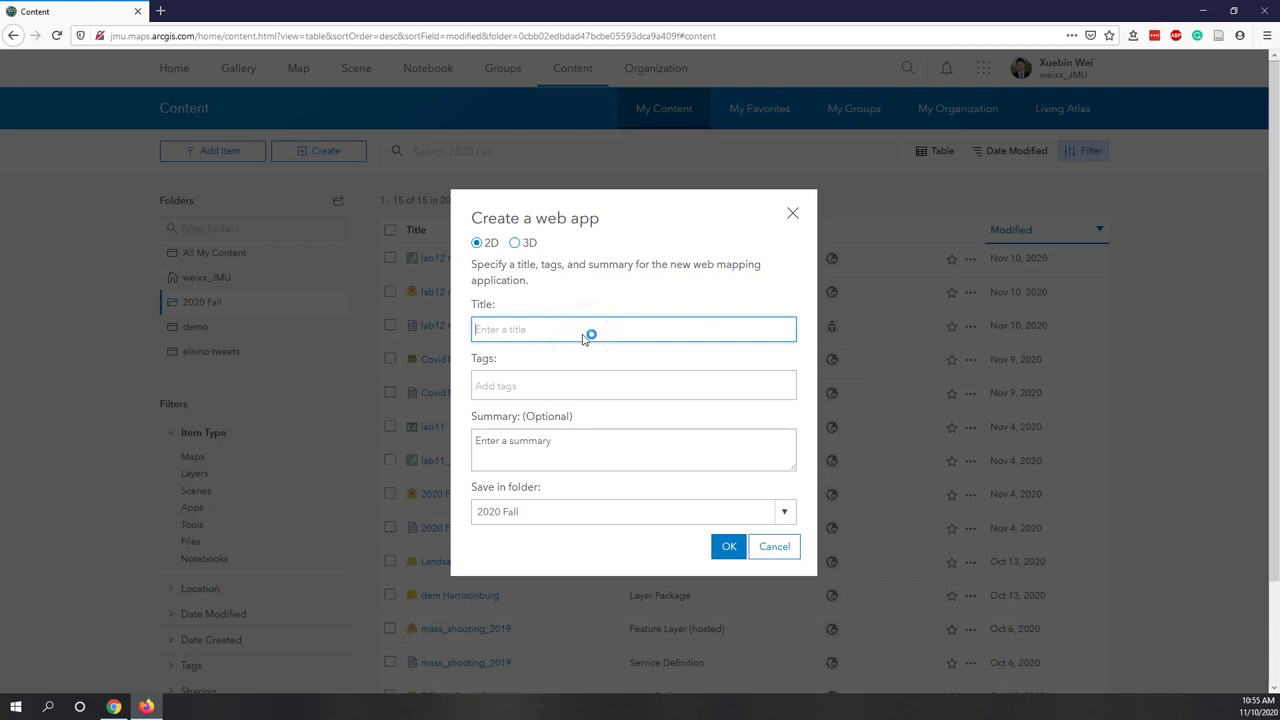
text(lab12)
click(603, 385)
text(cov)
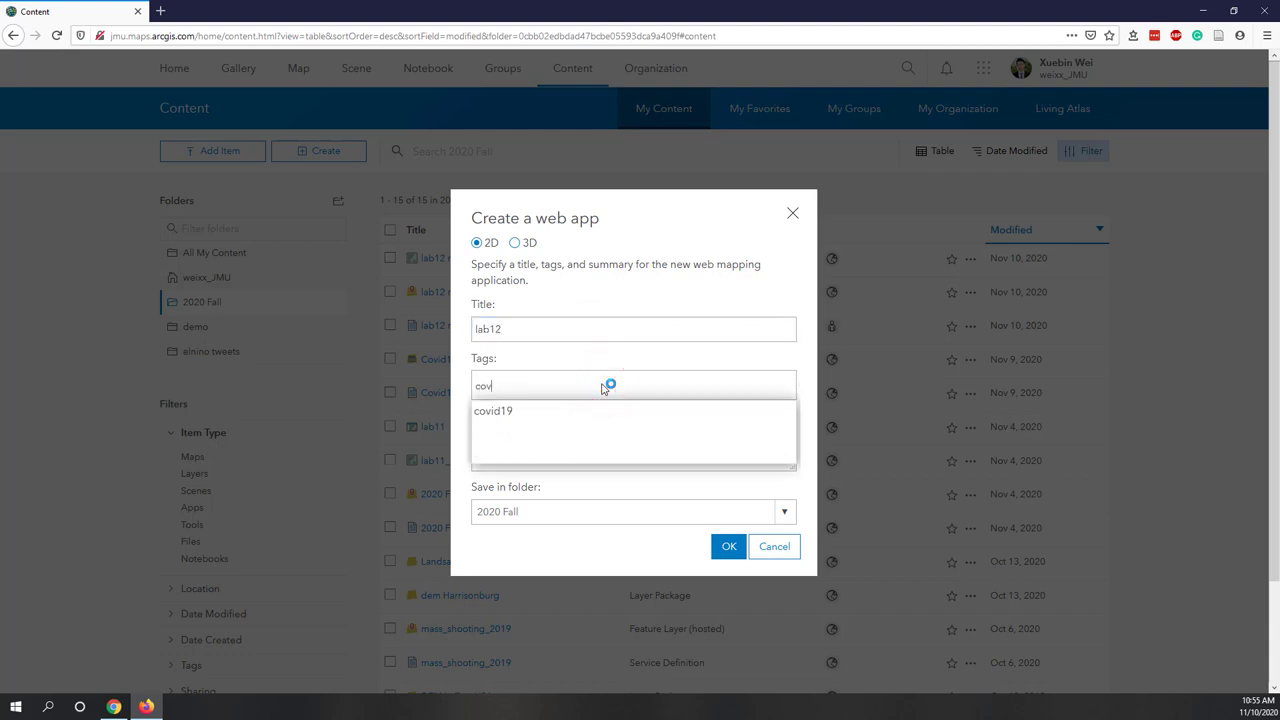
text(i)
click(510, 413)
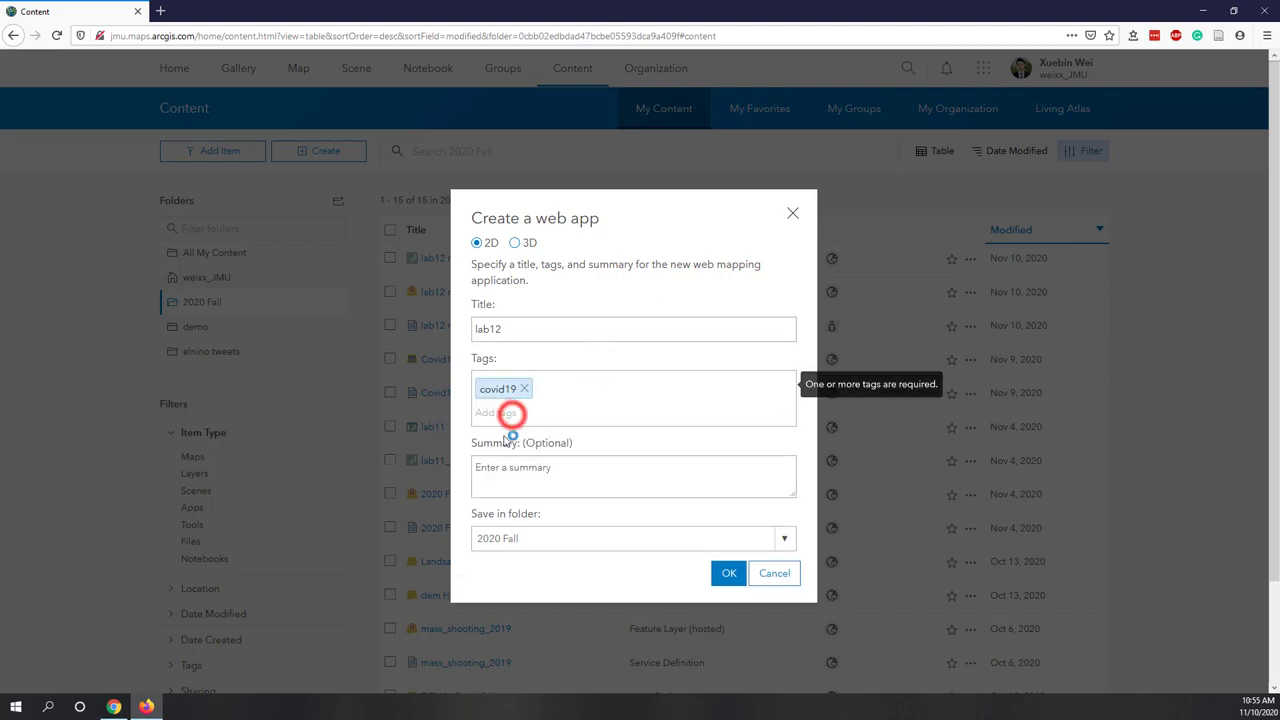
click(487, 483)
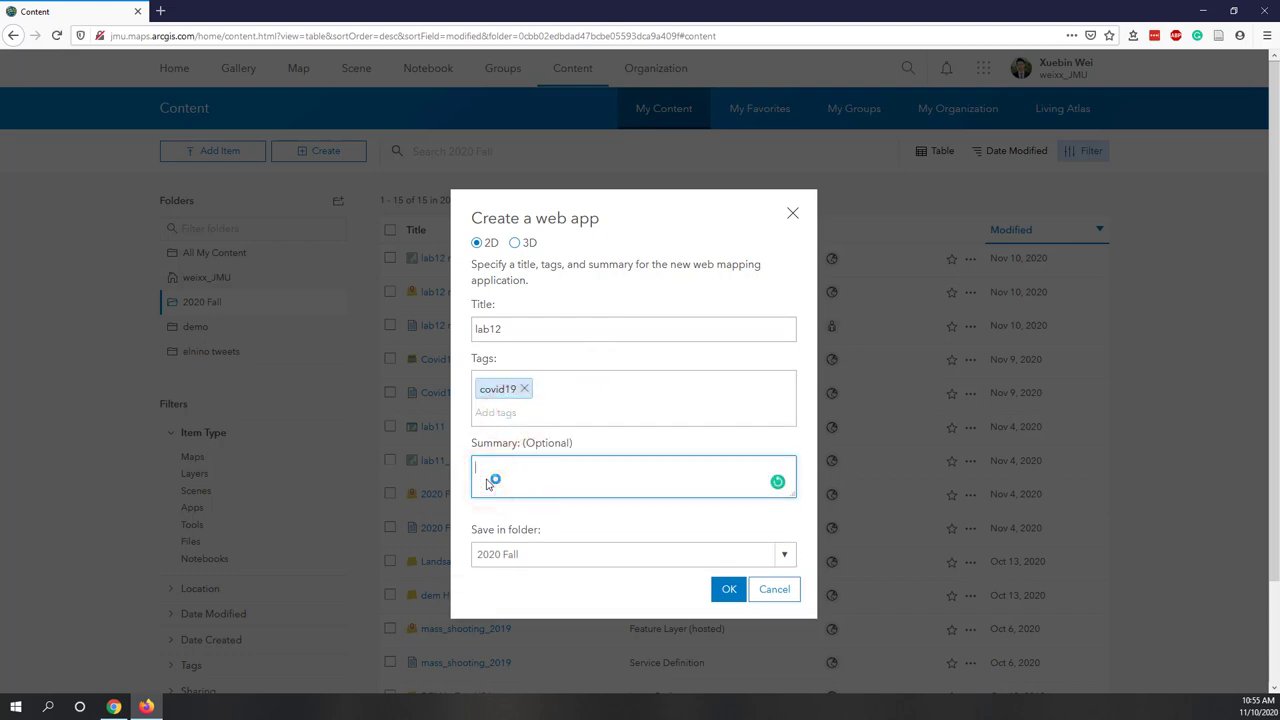
text(covide19 in va)
click(546, 560)
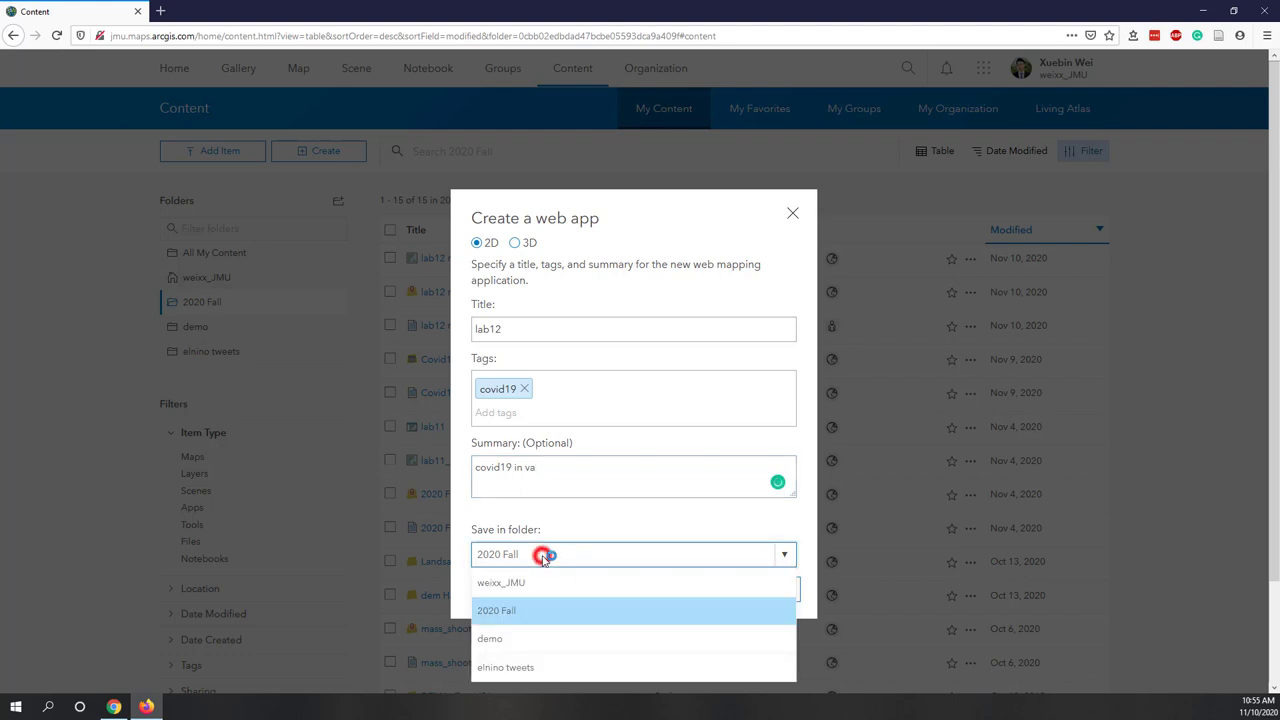
click(510, 555)
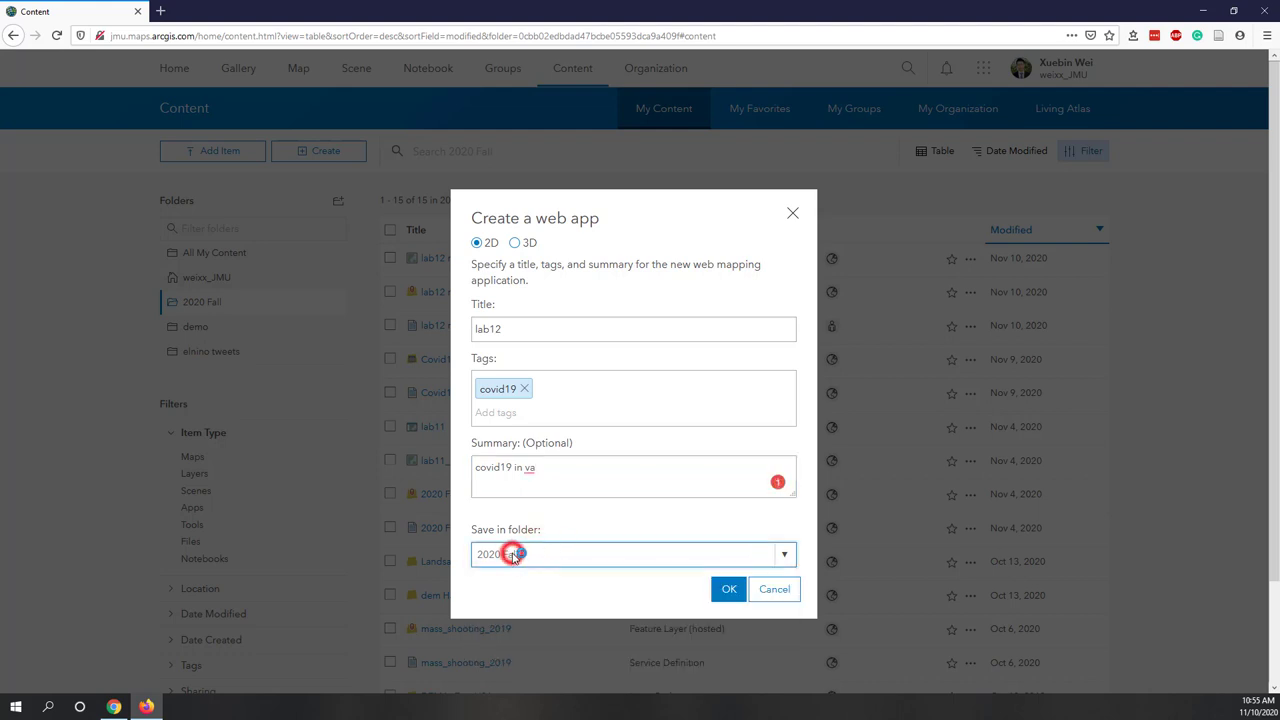
click(729, 592)
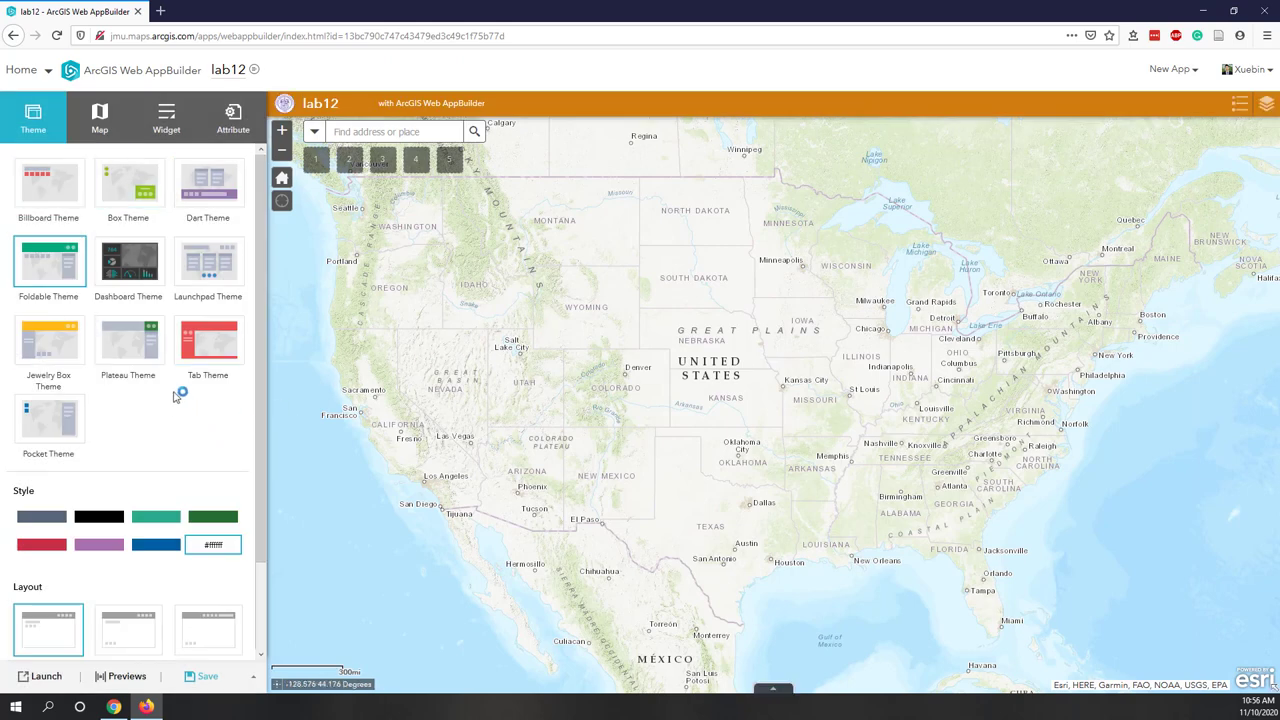
- Apply the Dashboard Theme using its light grey style swatch
click(137, 285)
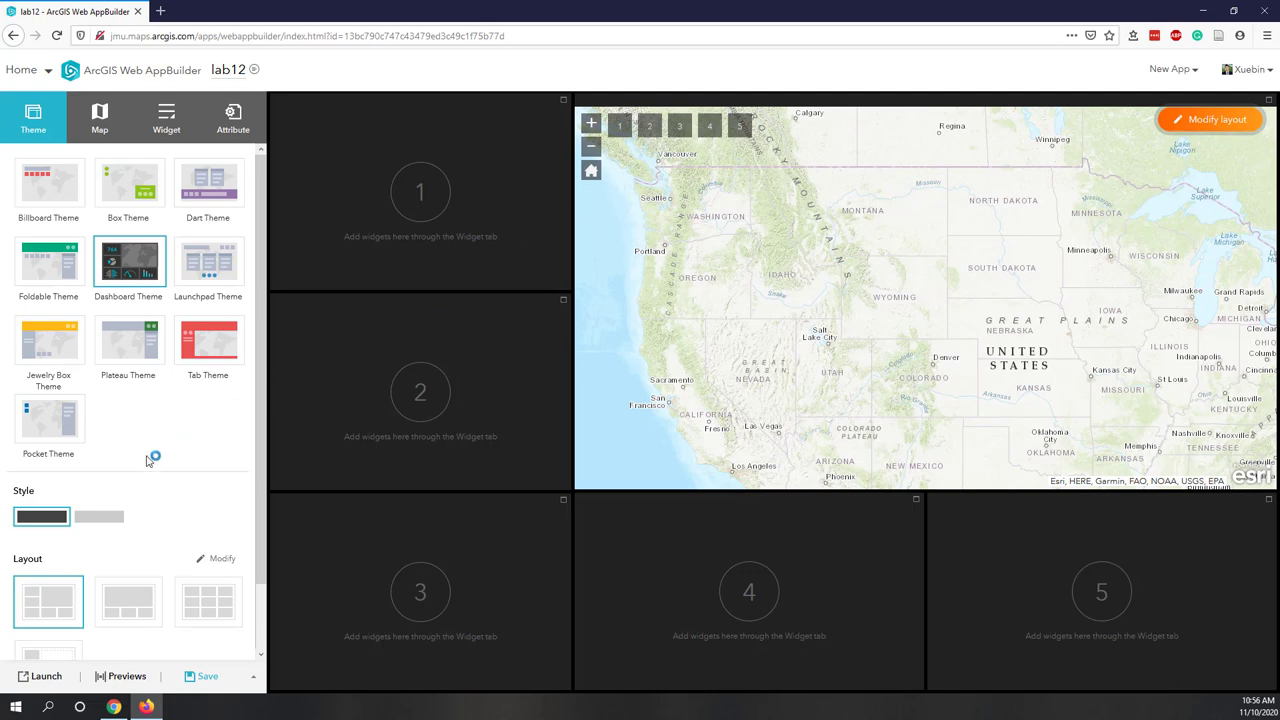
scroll(148, 460, down, 1)
click(110, 450)
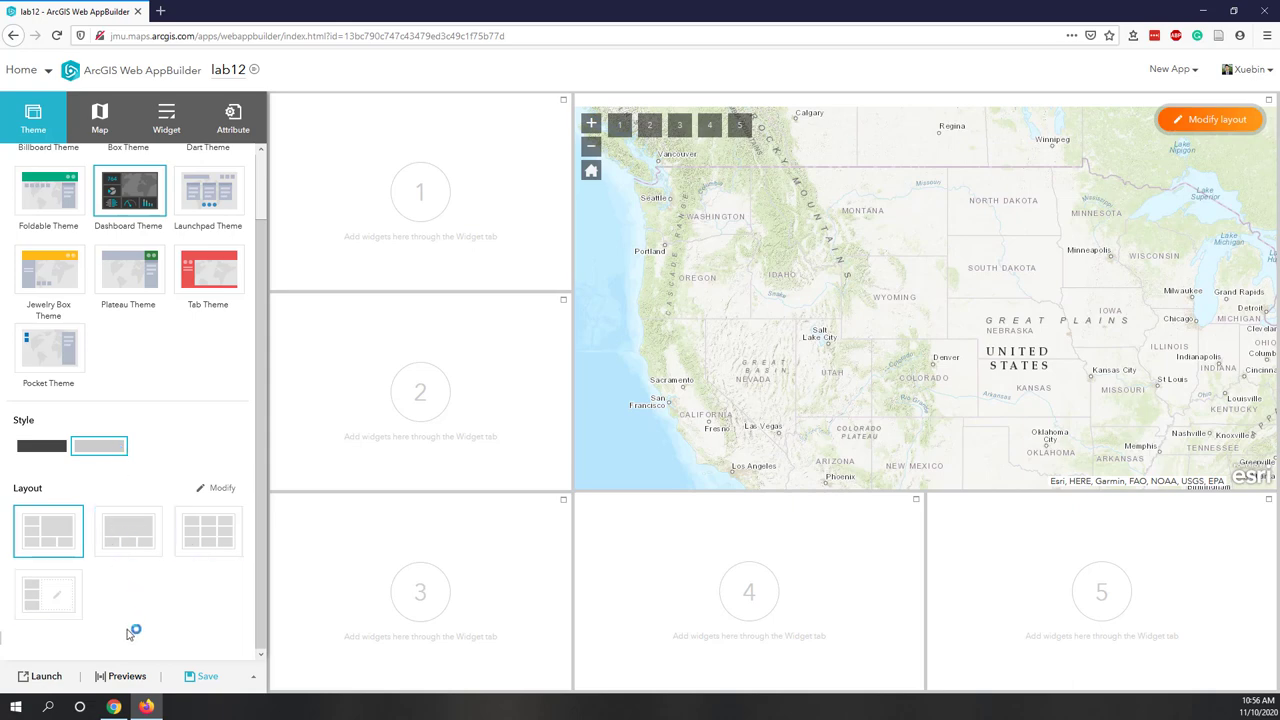
scroll(128, 633, up, 1)
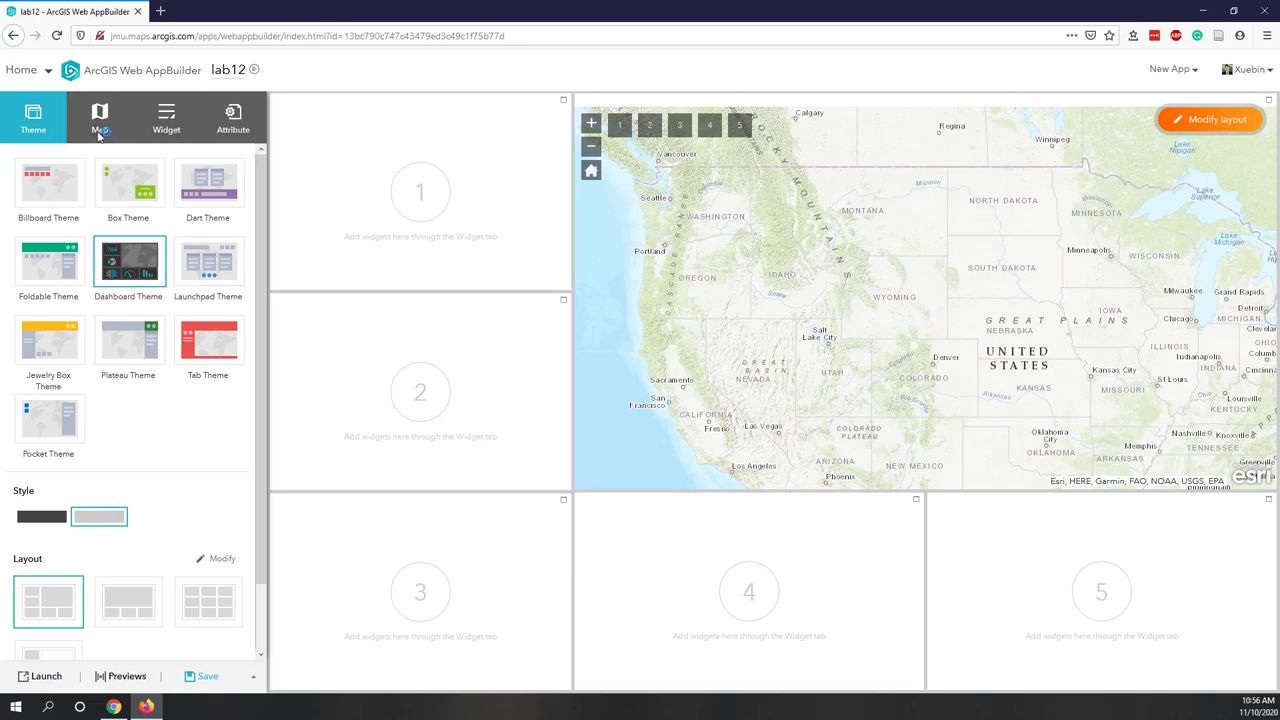
- Choose lab12 map as the app's web map at its default extent, then save the app
click(105, 126)
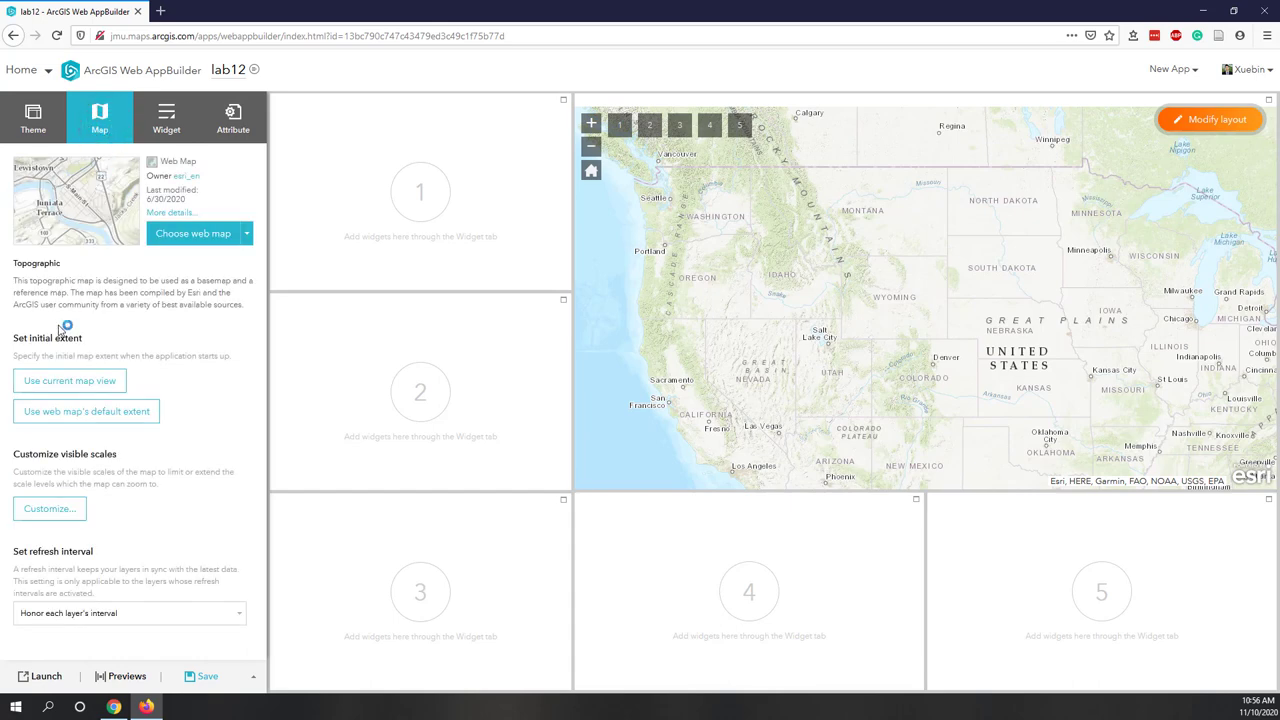
click(178, 234)
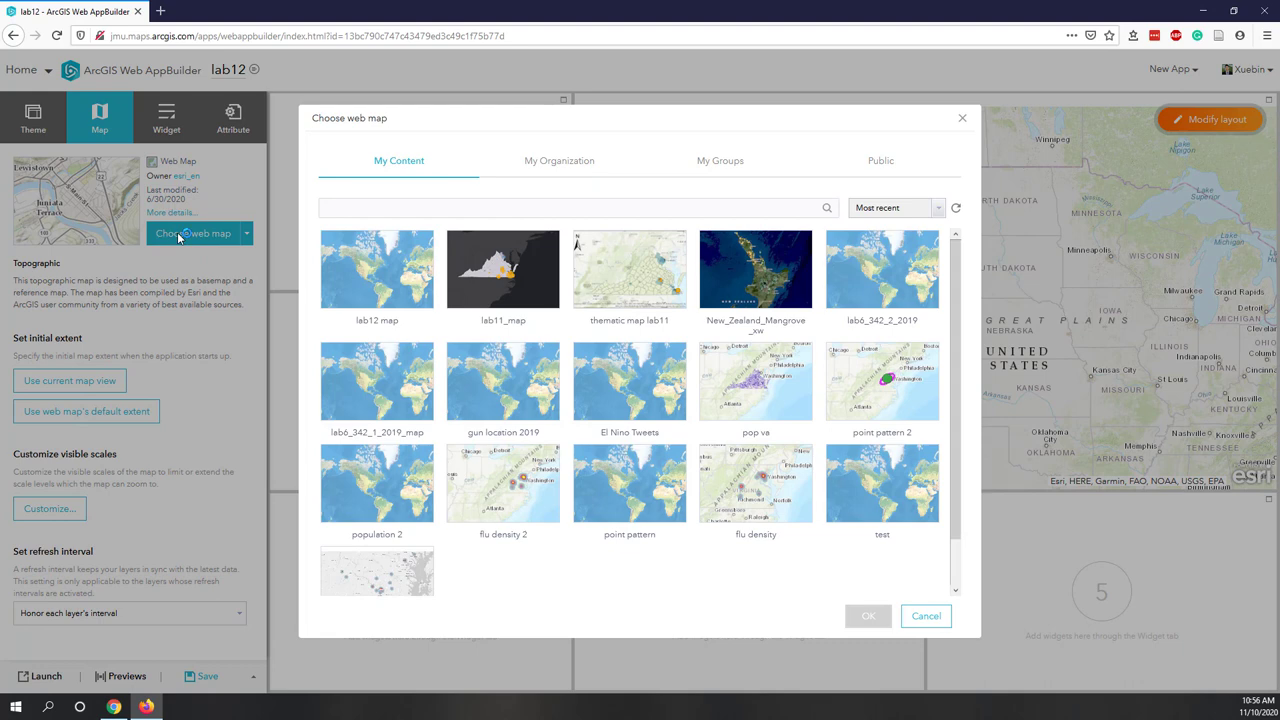
click(380, 292)
click(378, 279)
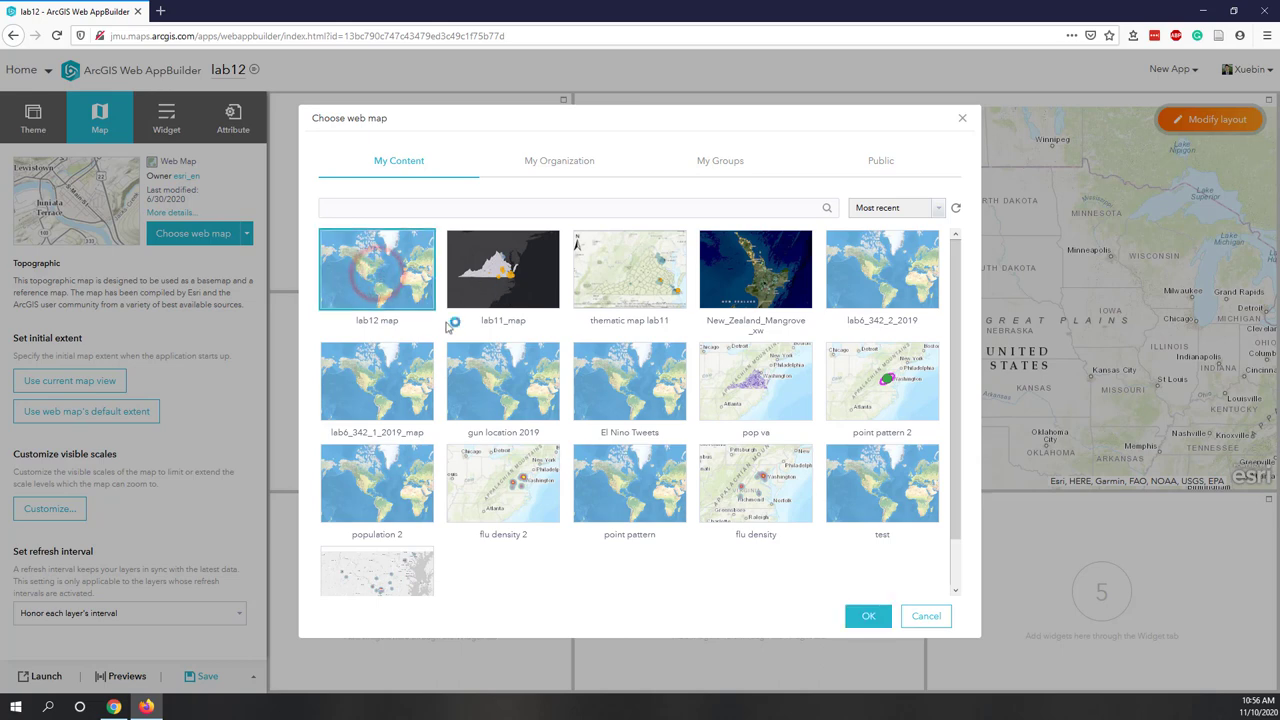
click(862, 616)
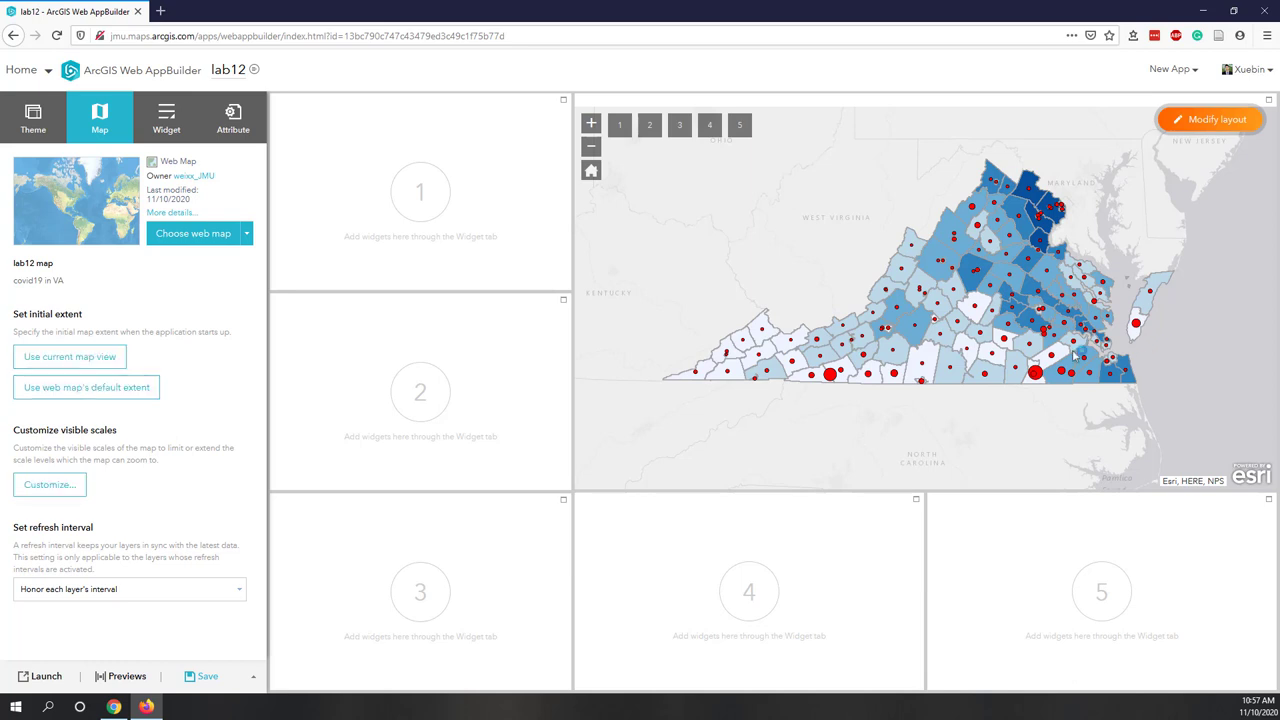
click(43, 396)
click(55, 486)
click(209, 678)
- Switch on the Overview map widget alongside Home and Zoom Slider
click(168, 123)
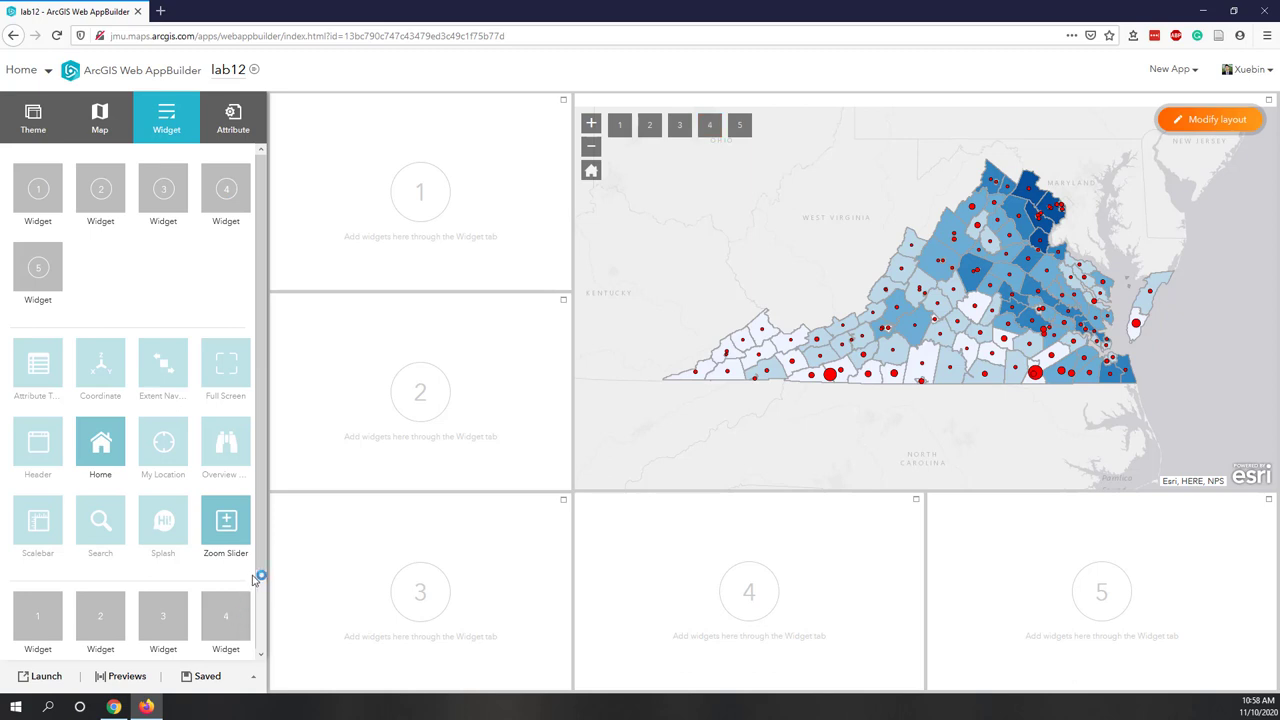
scroll(255, 580, down, 2)
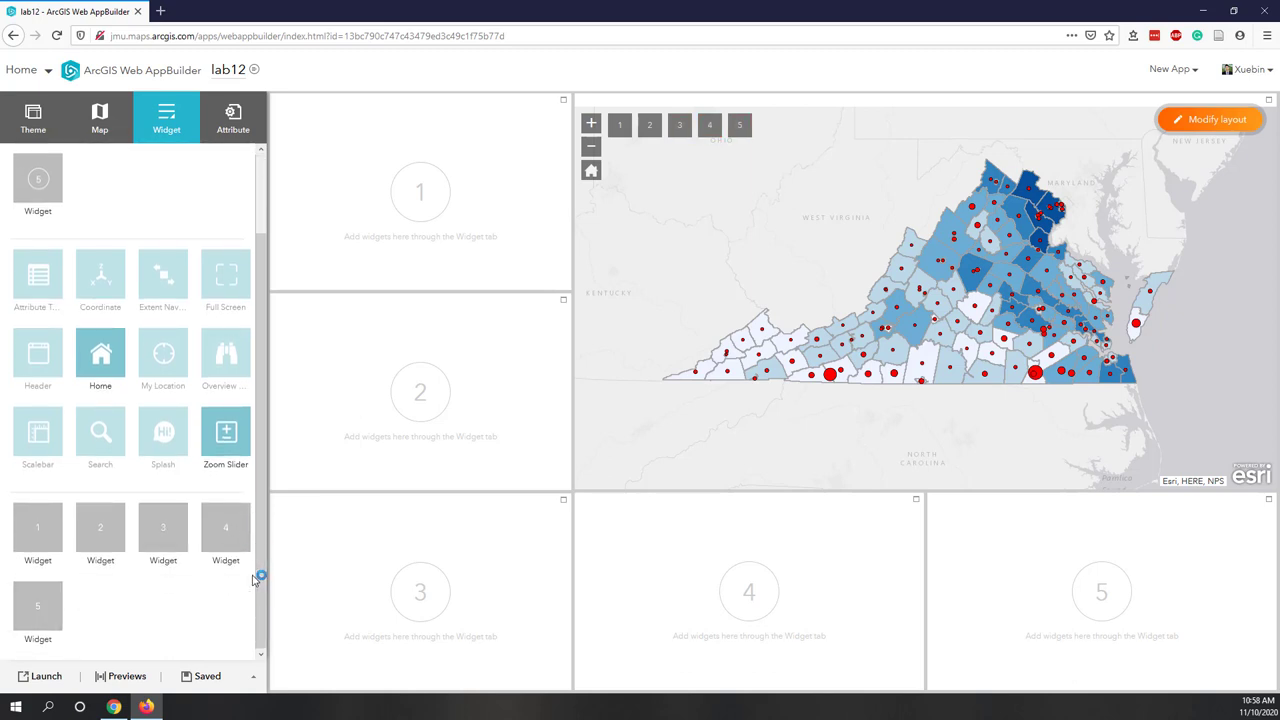
scroll(255, 578, up, 2)
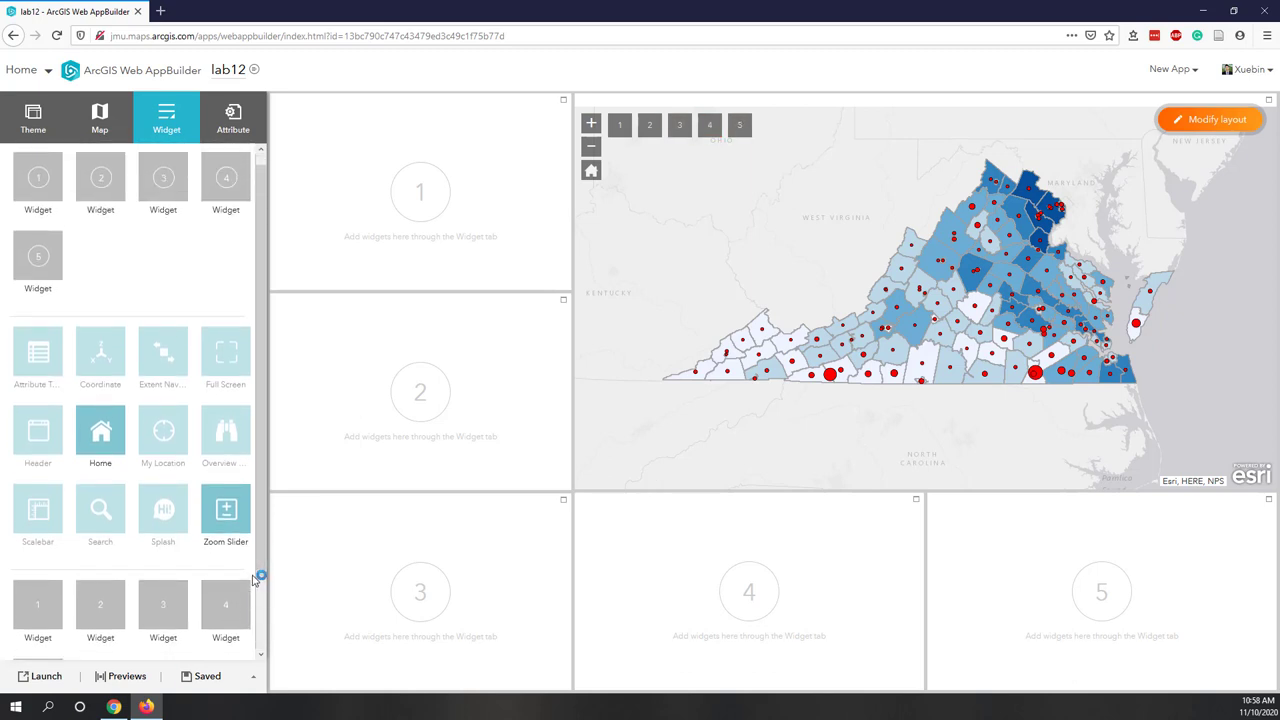
mouse_move(242, 460)
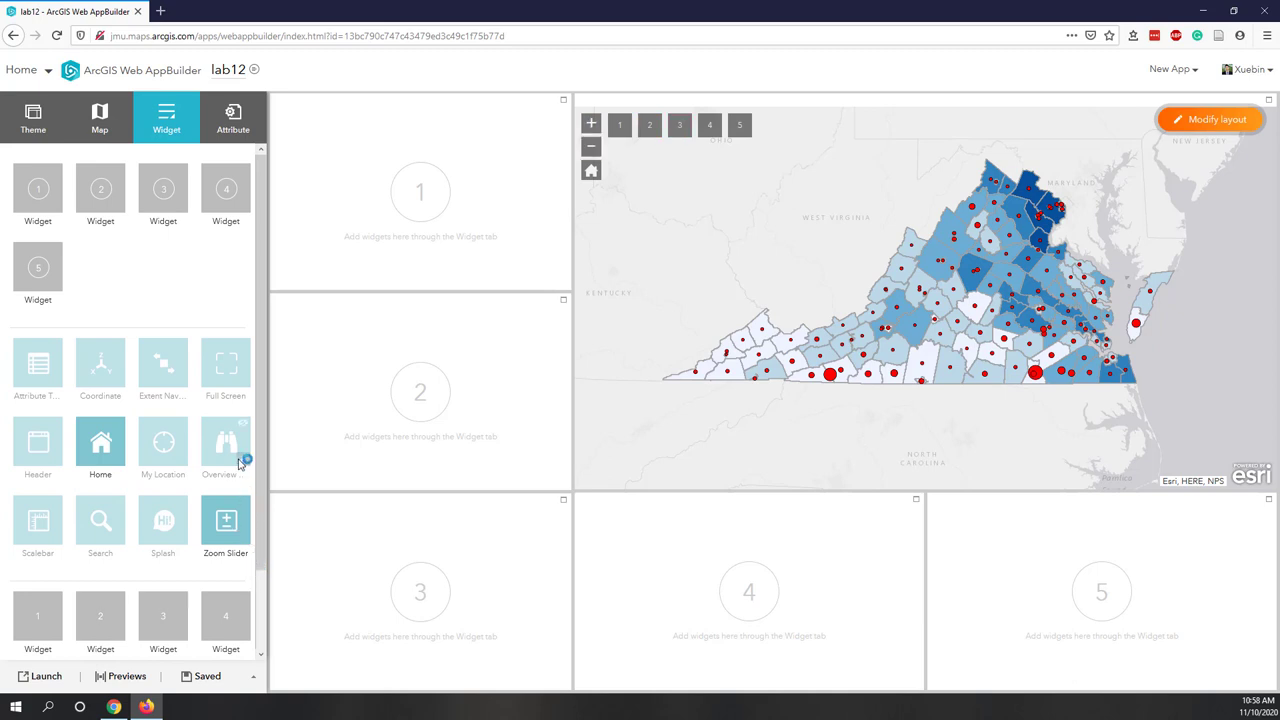
click(243, 424)
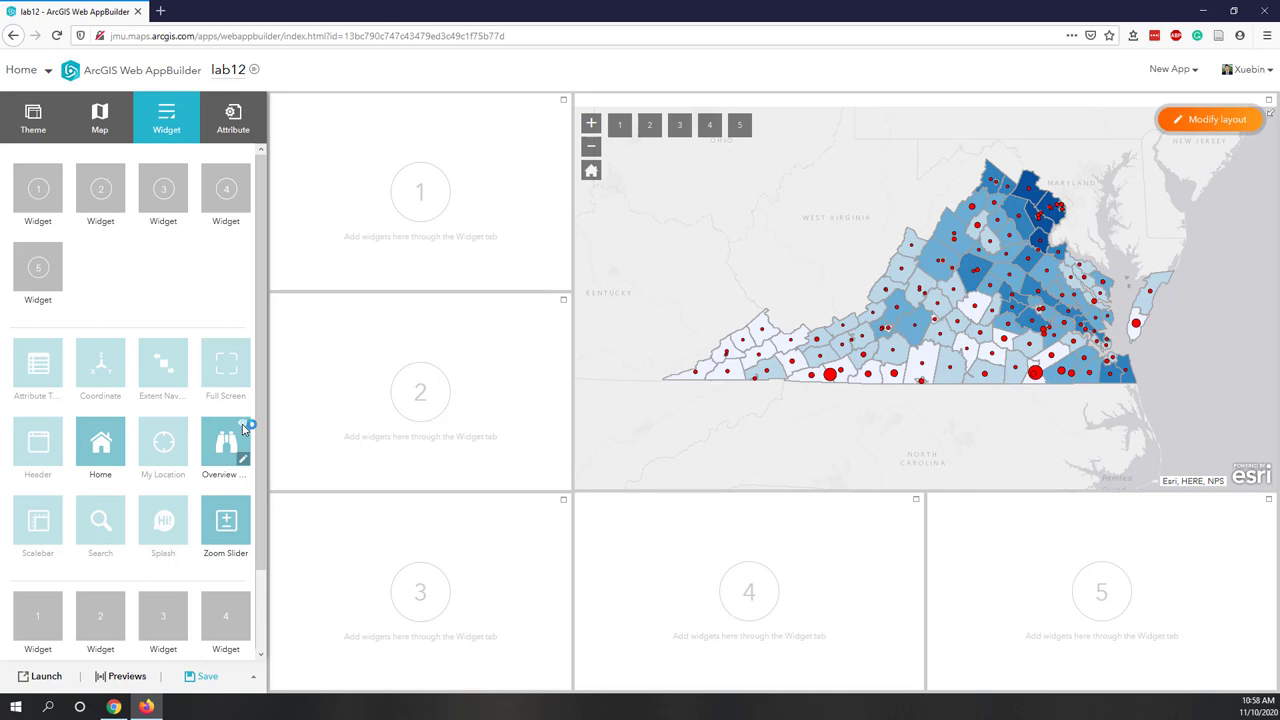
scroll(242, 424, down, 2)
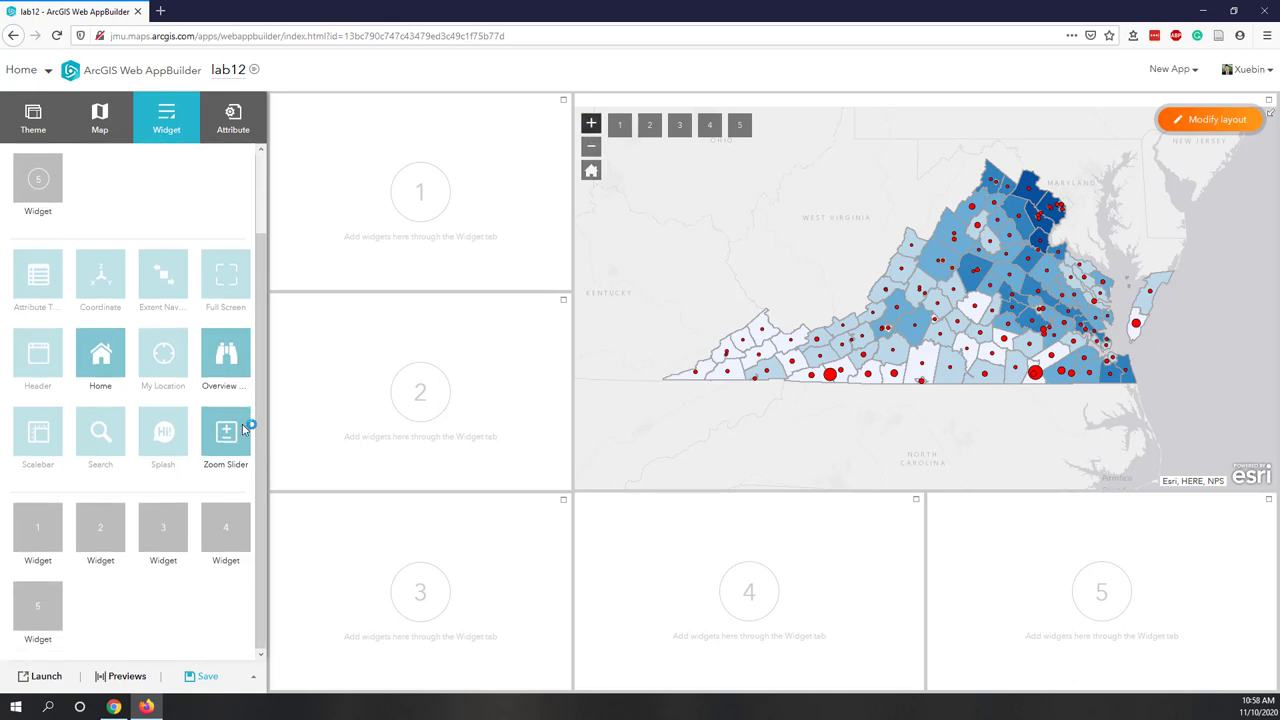
- Preview the app and toggle its overview map open and closed
click(124, 677)
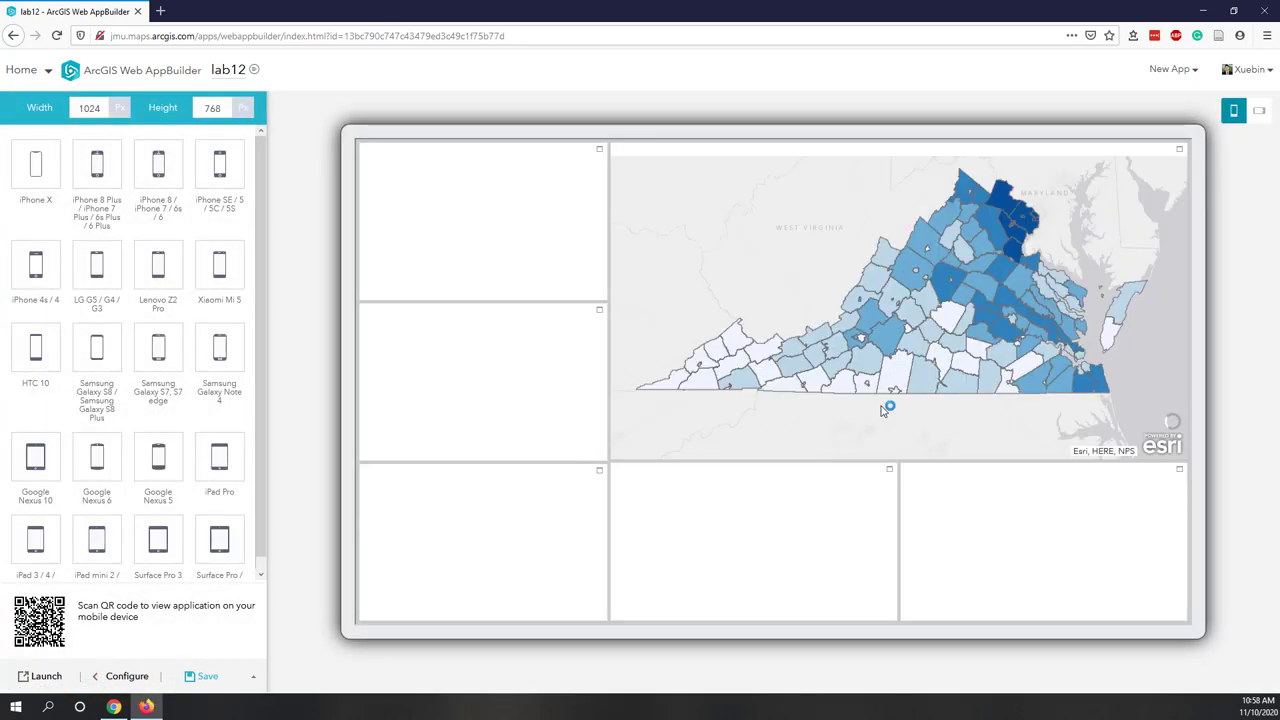
click(1182, 163)
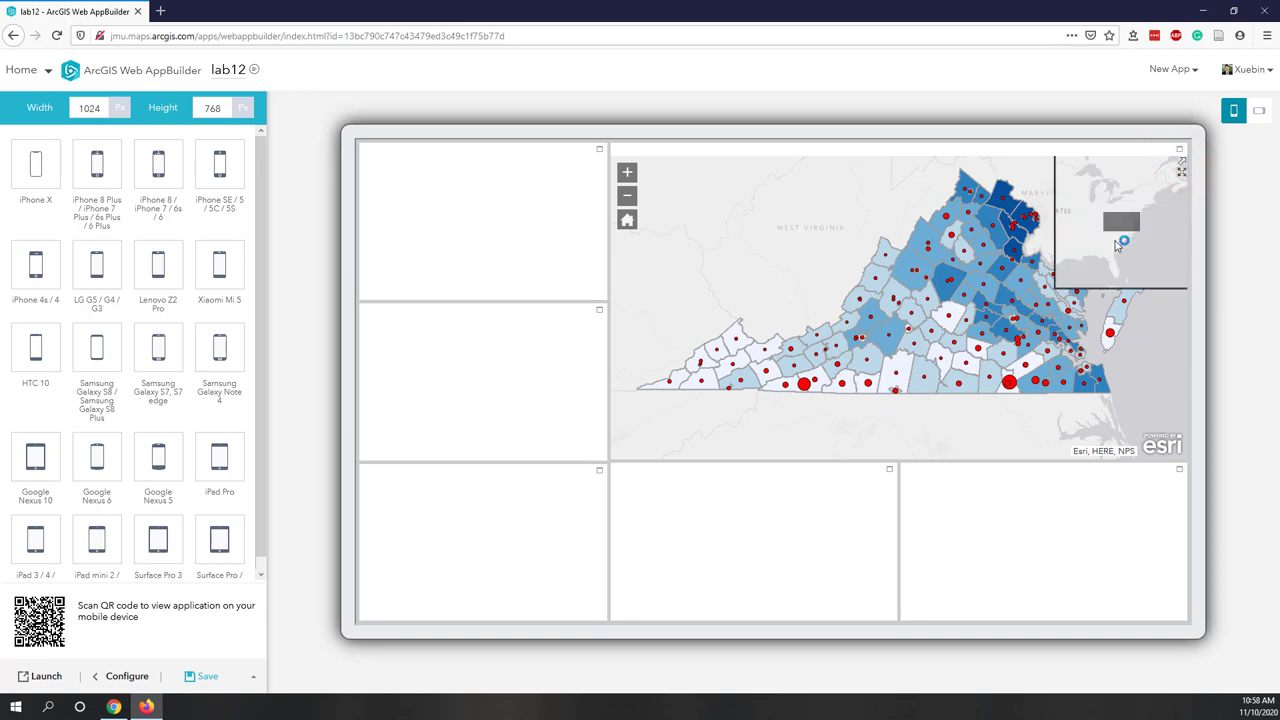
click(1183, 166)
click(1183, 166)
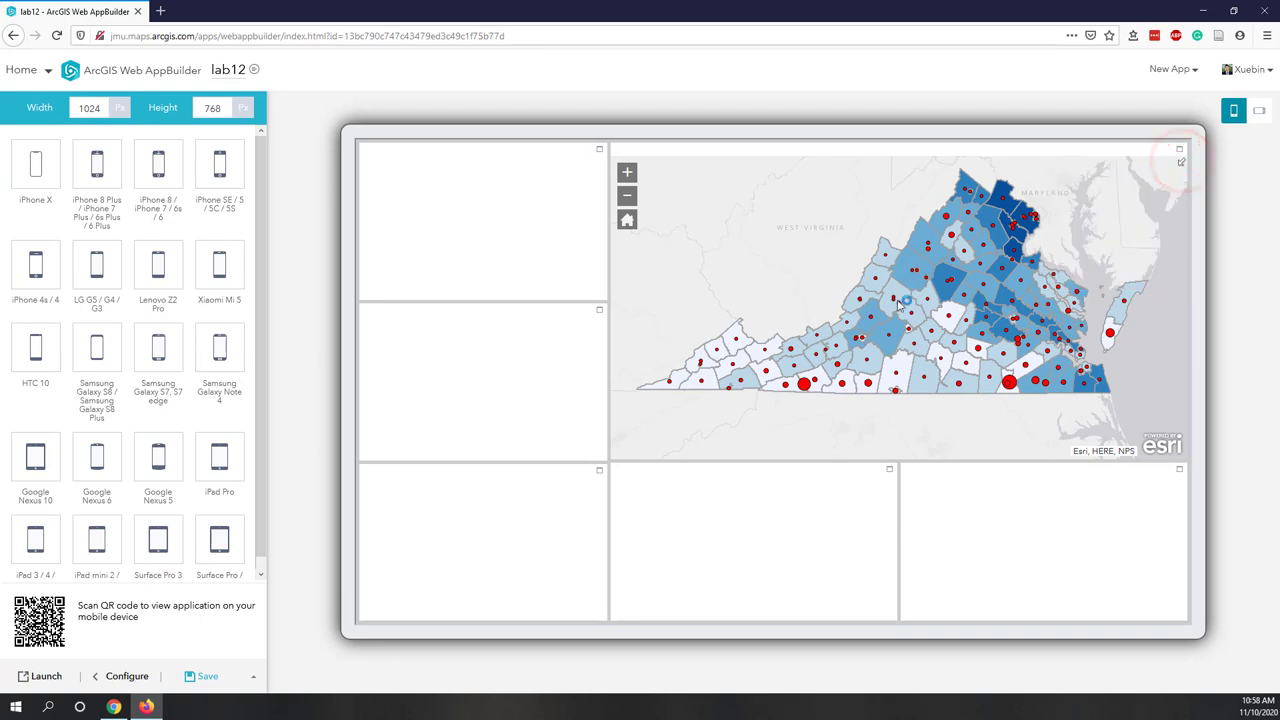
- Preview the app on an iPhone 8 Plus screen, then go back to configuration
click(125, 678)
click(113, 170)
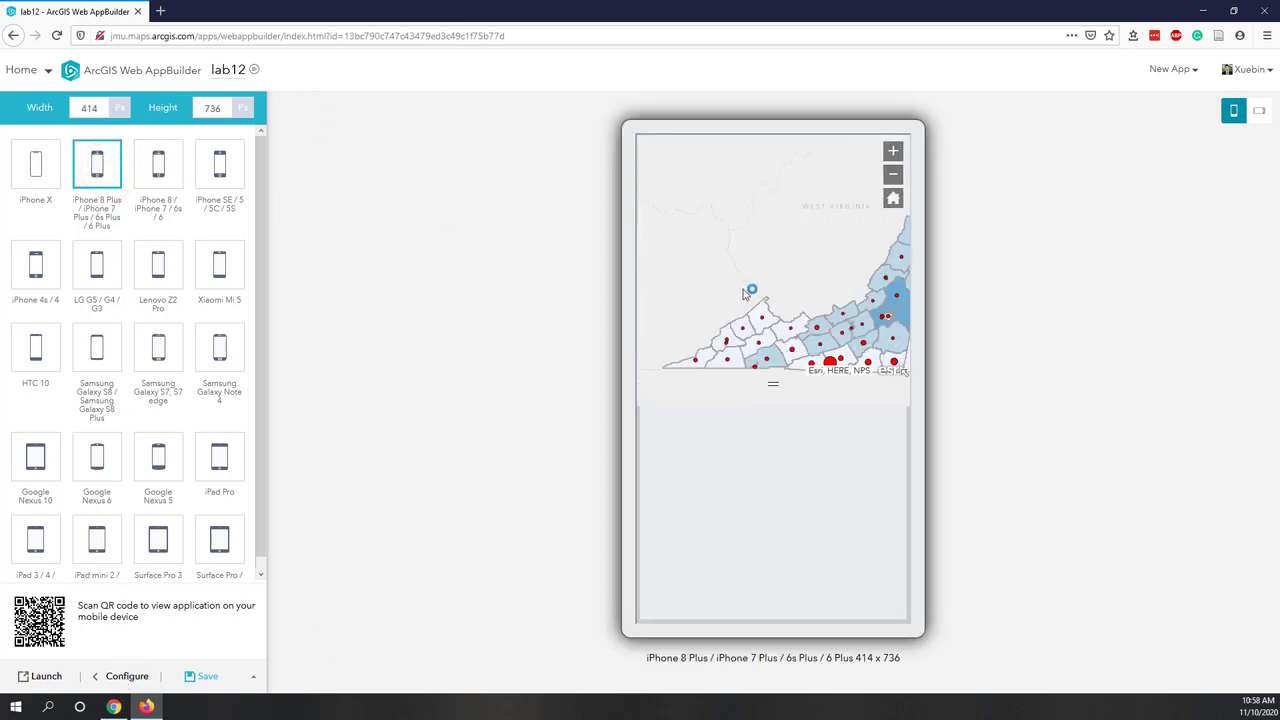
scroll(745, 293, down, 1)
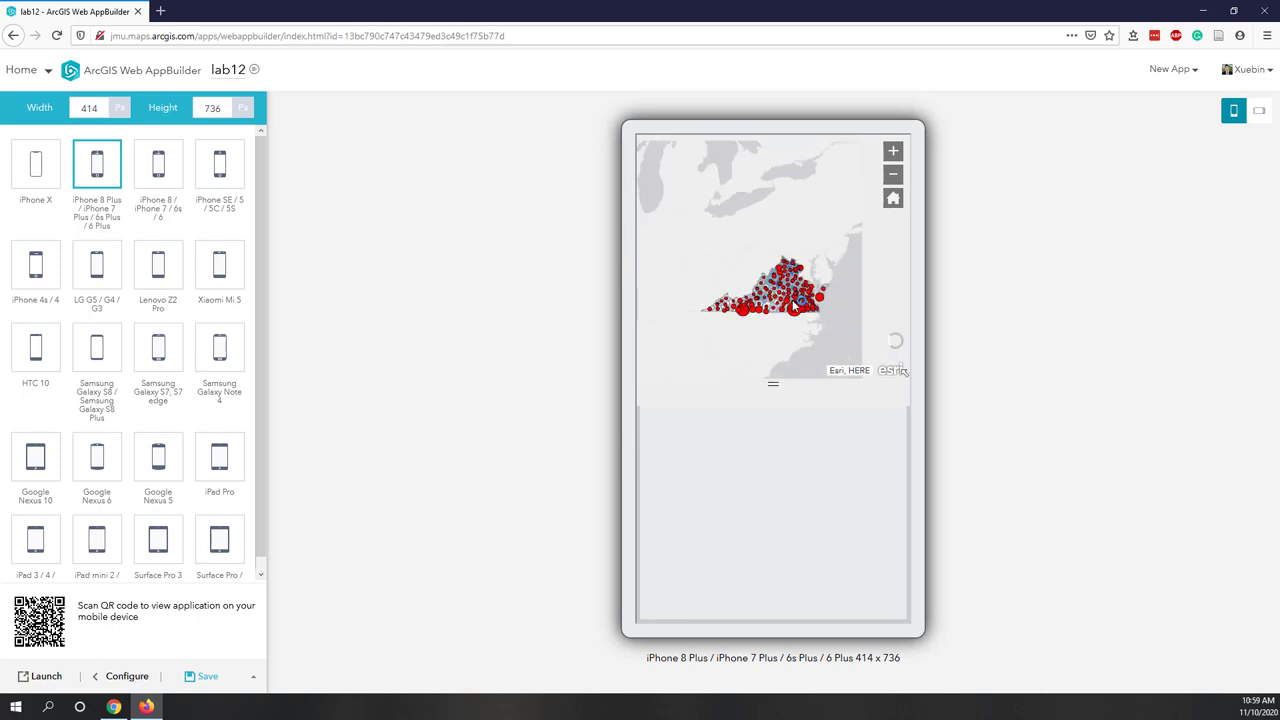
scroll(792, 299, up, 2)
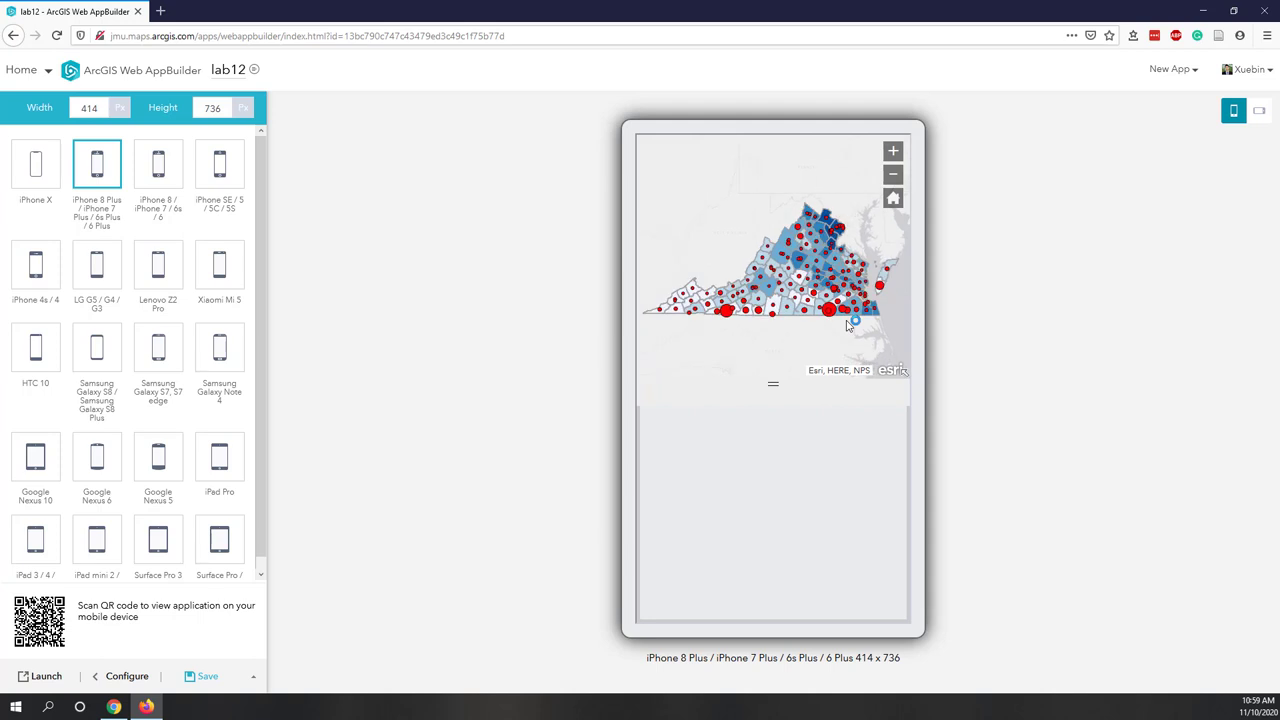
click(121, 677)
click(120, 677)
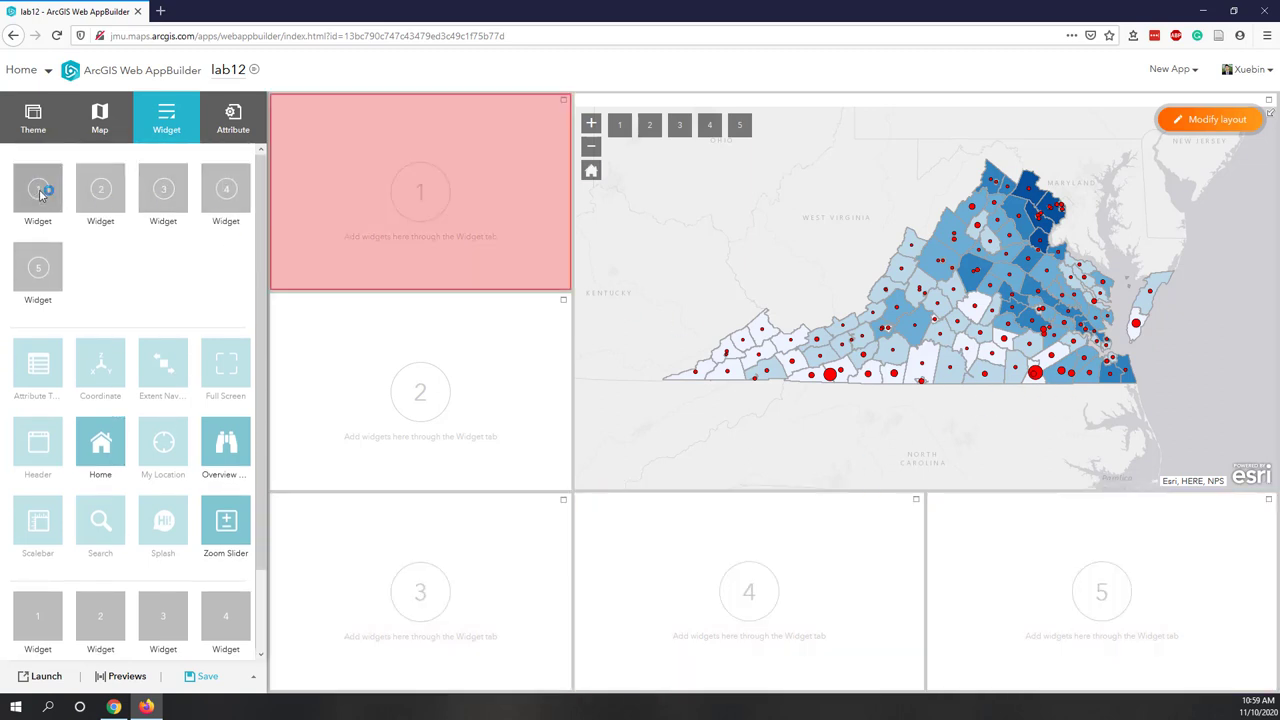
- Put a Layer List widget with default settings into the first panel
click(40, 195)
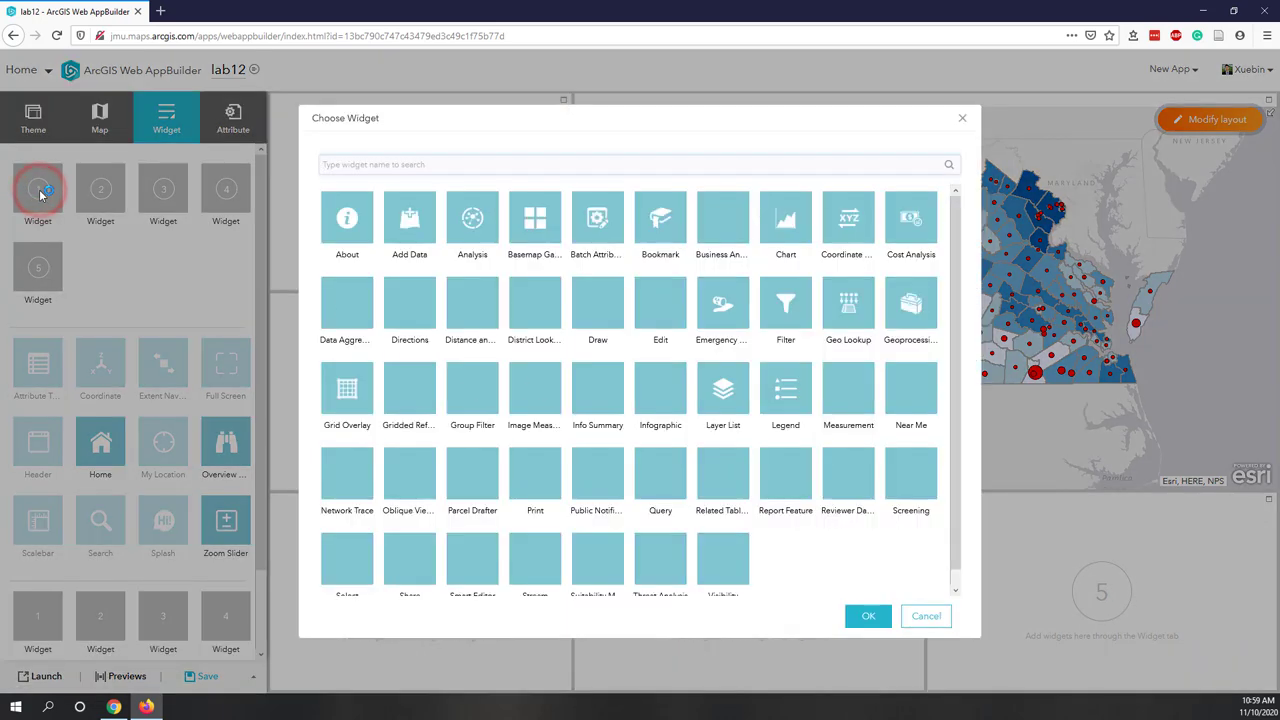
scroll(858, 567, down, 1)
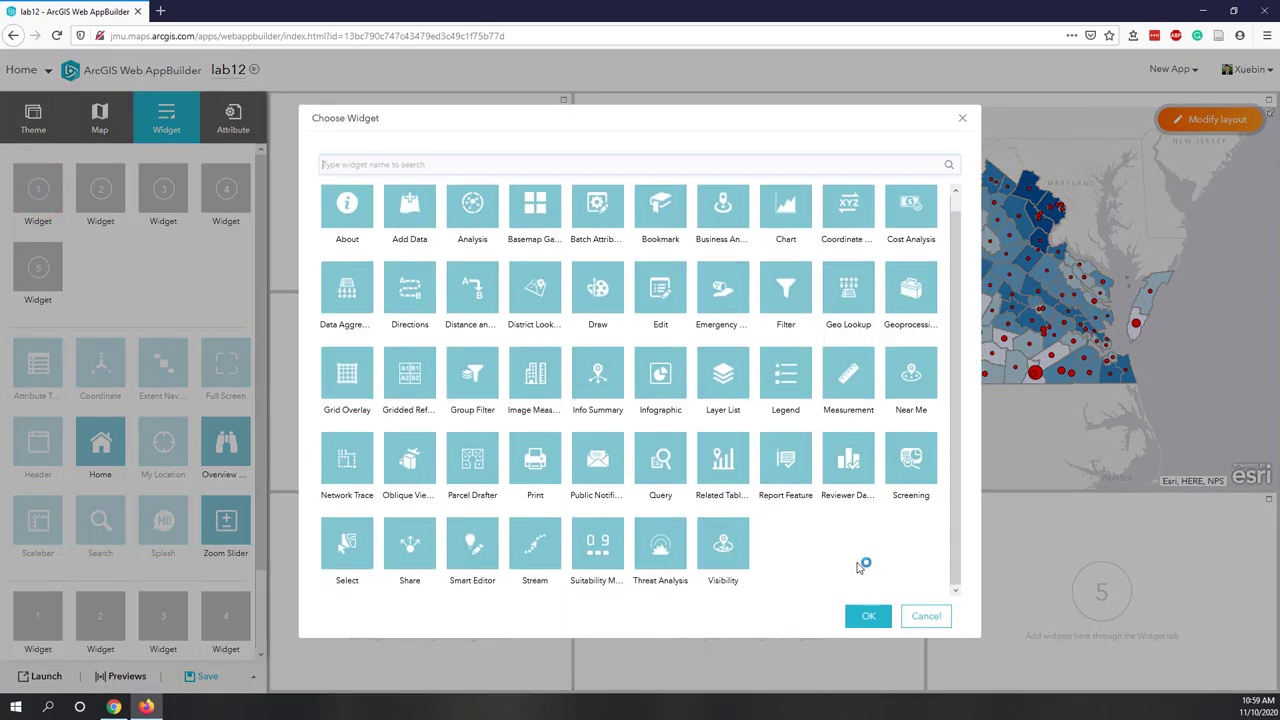
scroll(858, 567, up, 1)
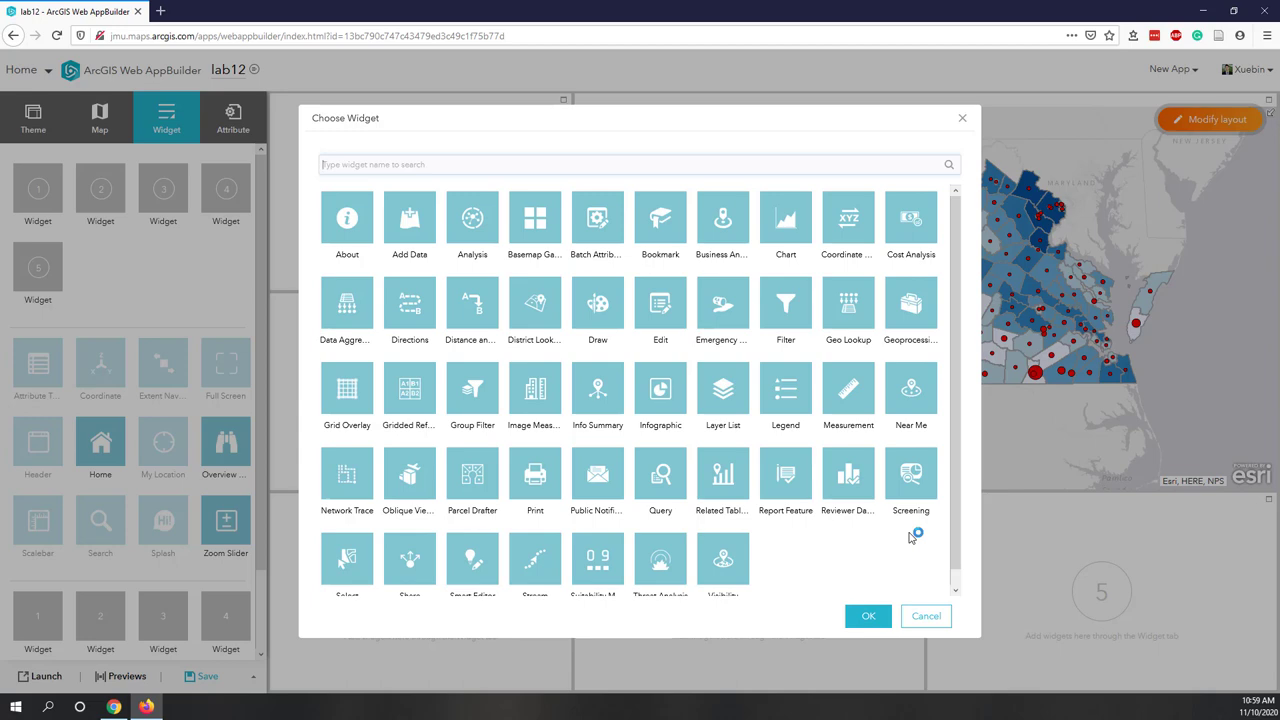
click(724, 396)
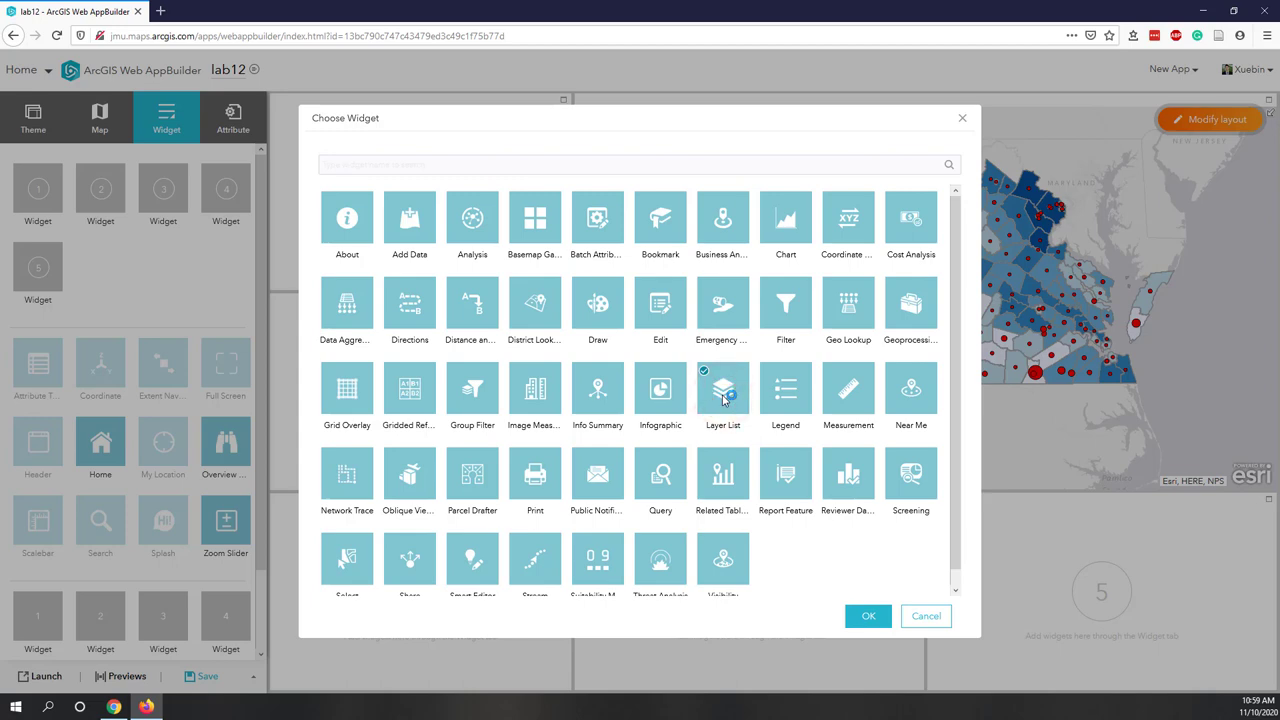
click(864, 618)
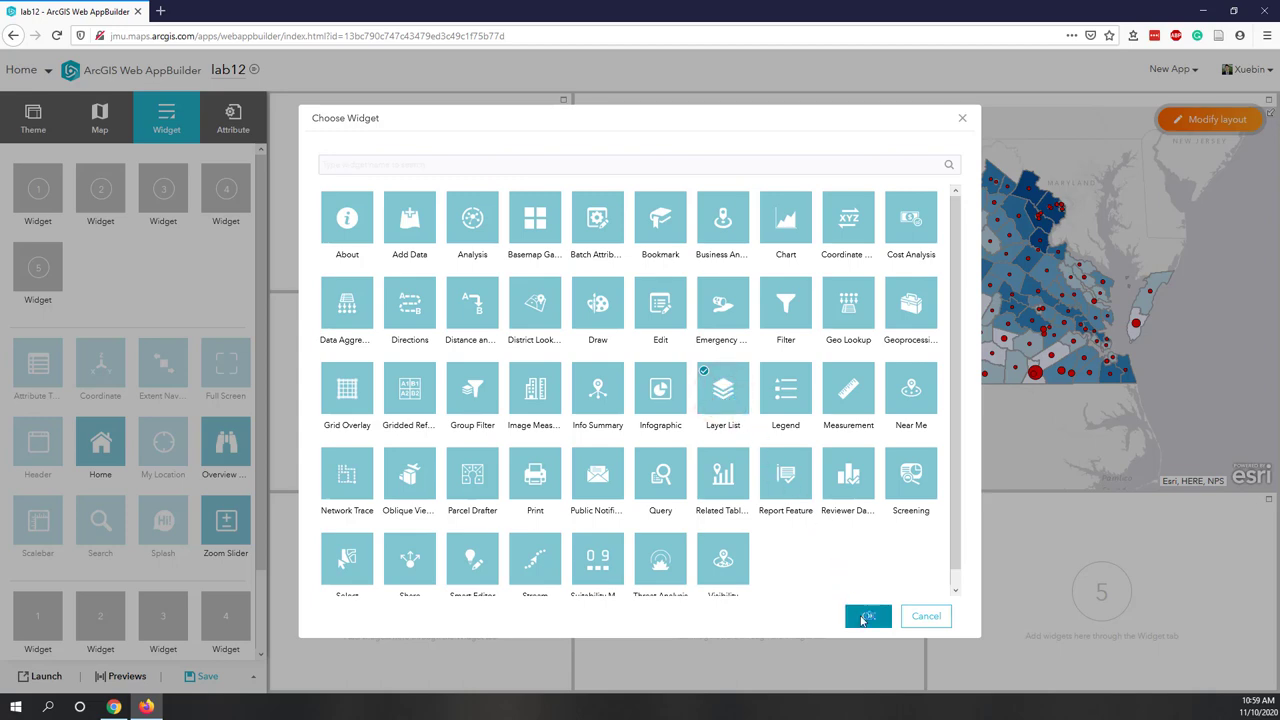
click(866, 616)
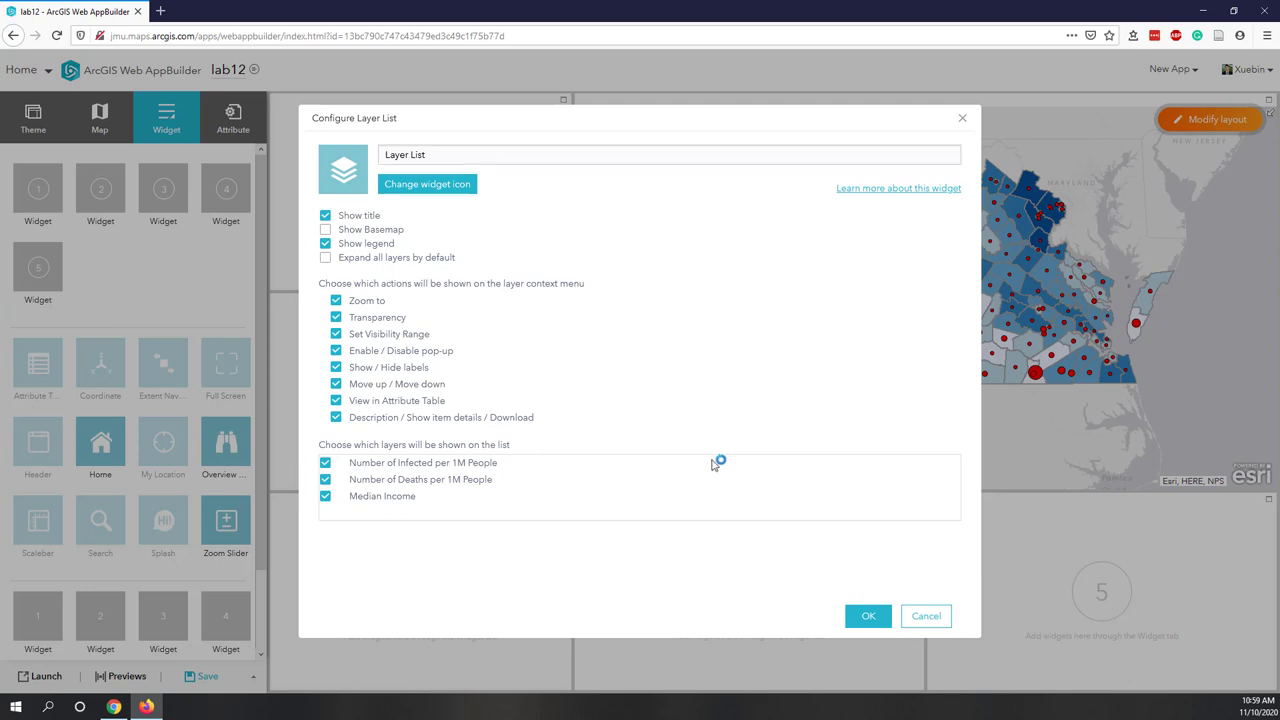
click(880, 617)
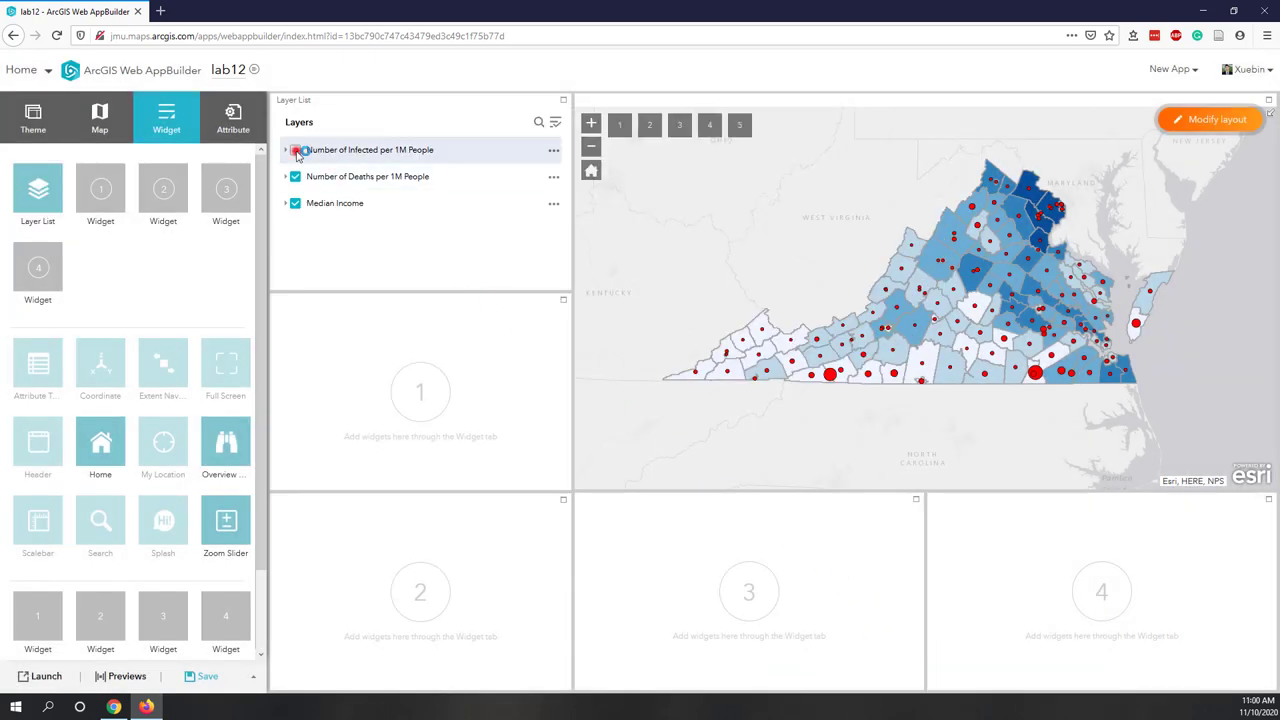
- Test the Layer List by toggling and expanding the Infected and Deaths layers
click(295, 149)
click(296, 180)
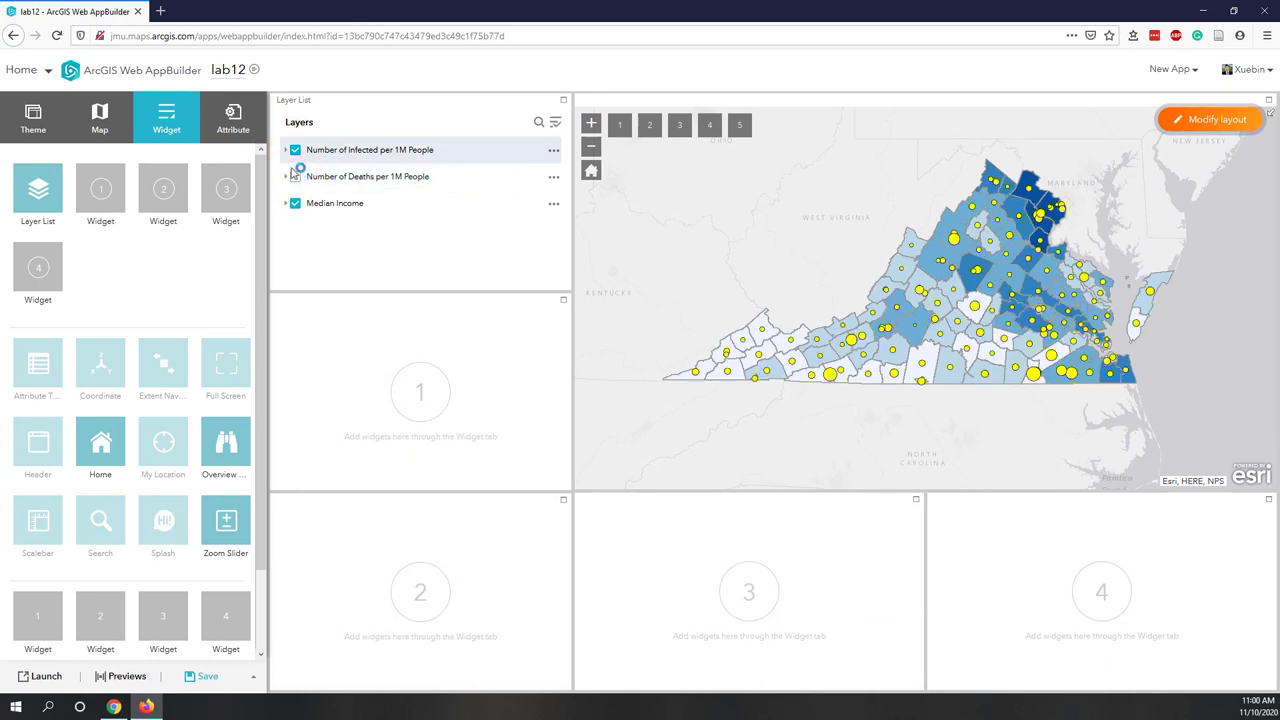
click(286, 150)
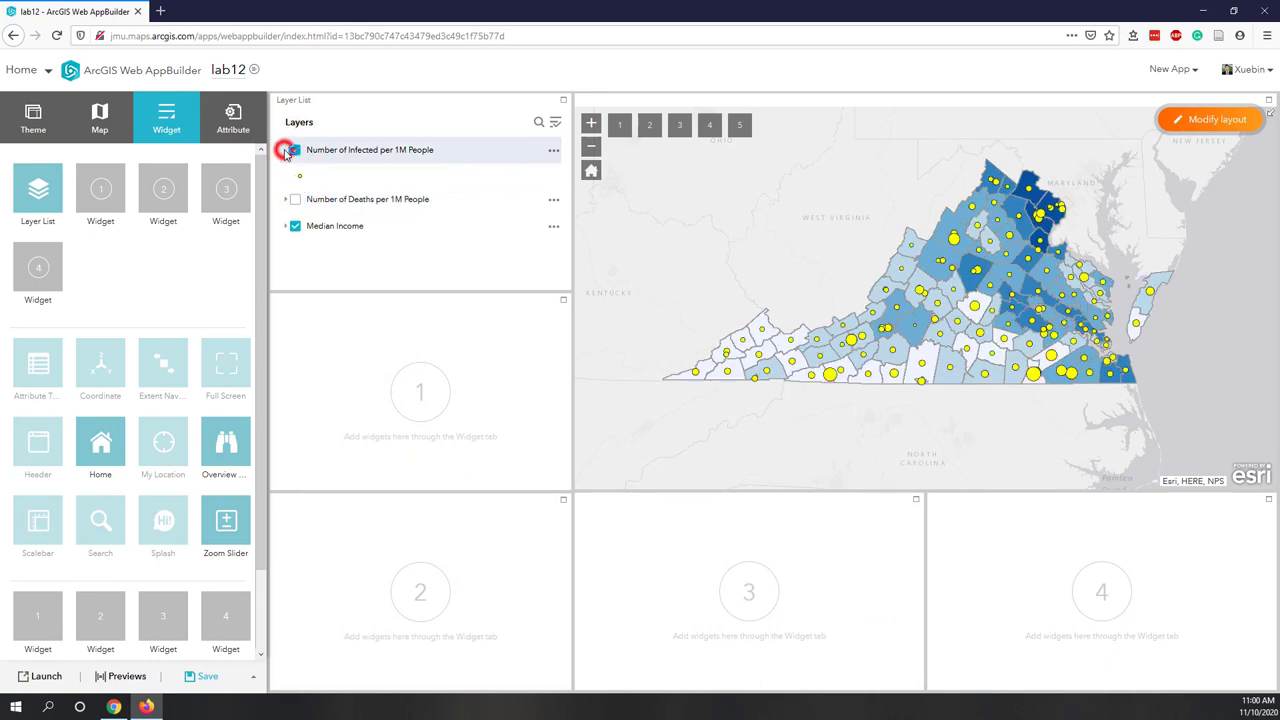
click(290, 200)
click(286, 199)
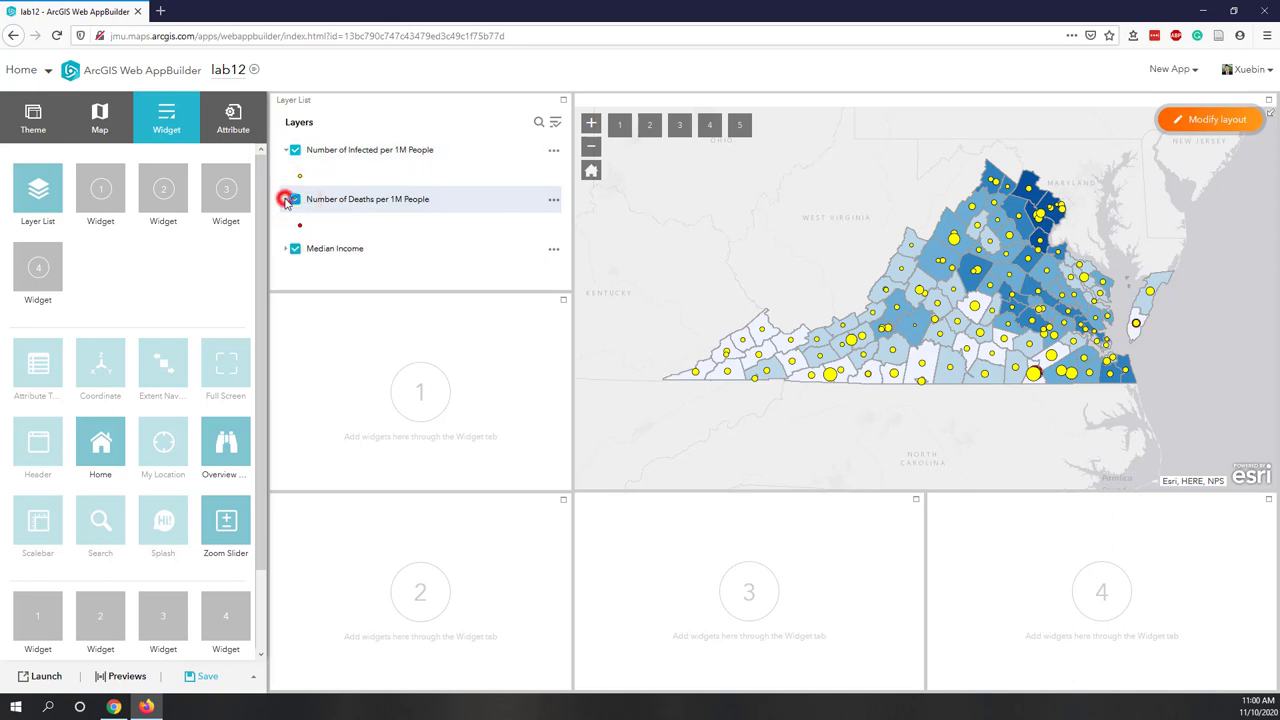
click(555, 122)
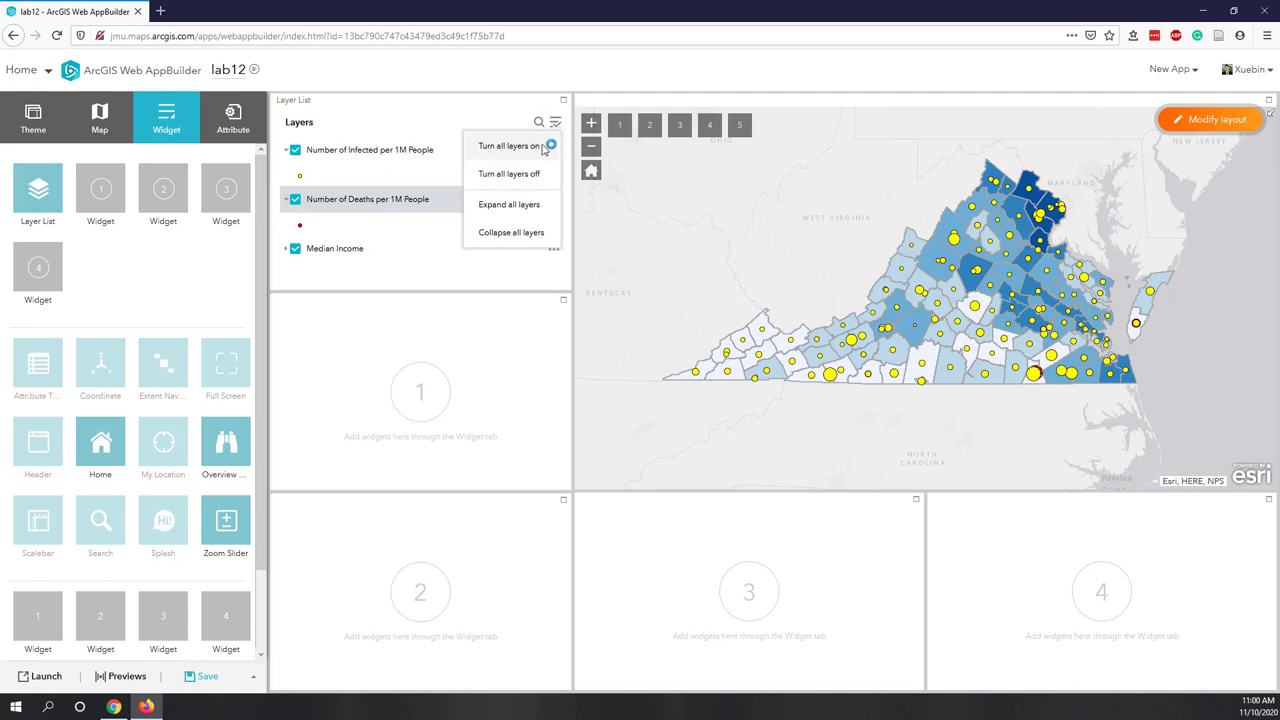
click(436, 278)
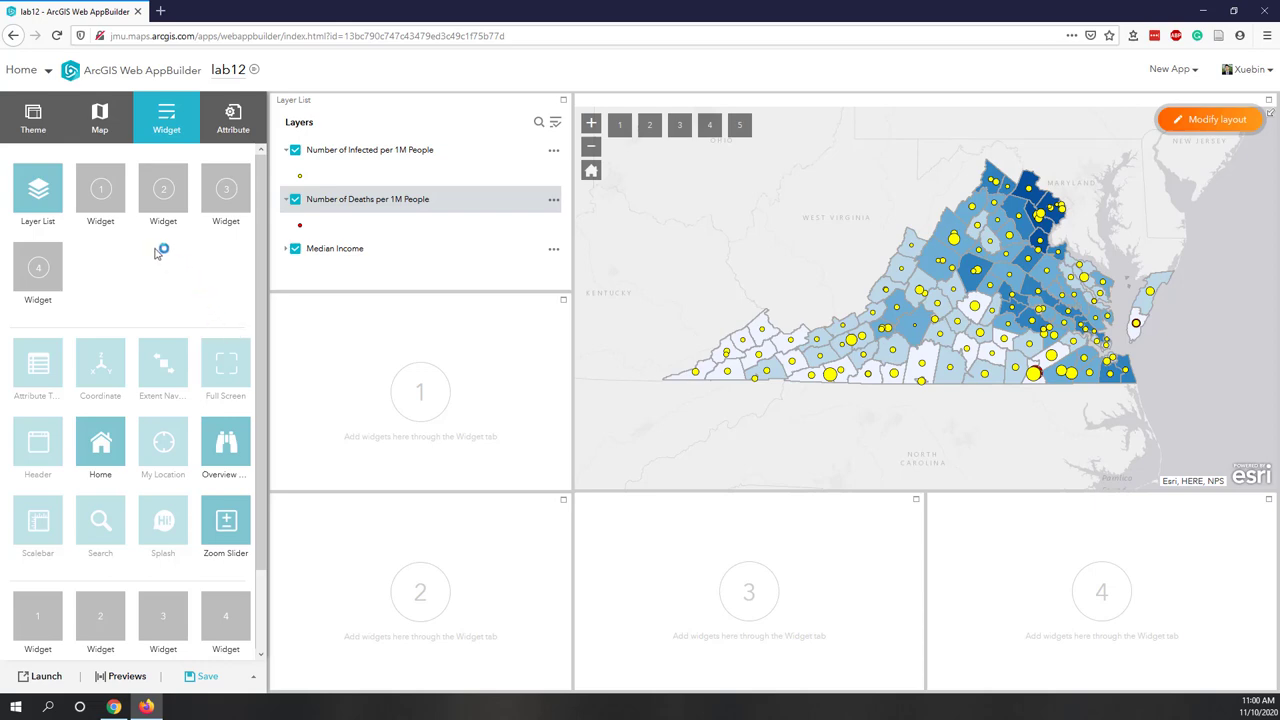
- Add a Legend widget with default settings to the next panel
click(111, 198)
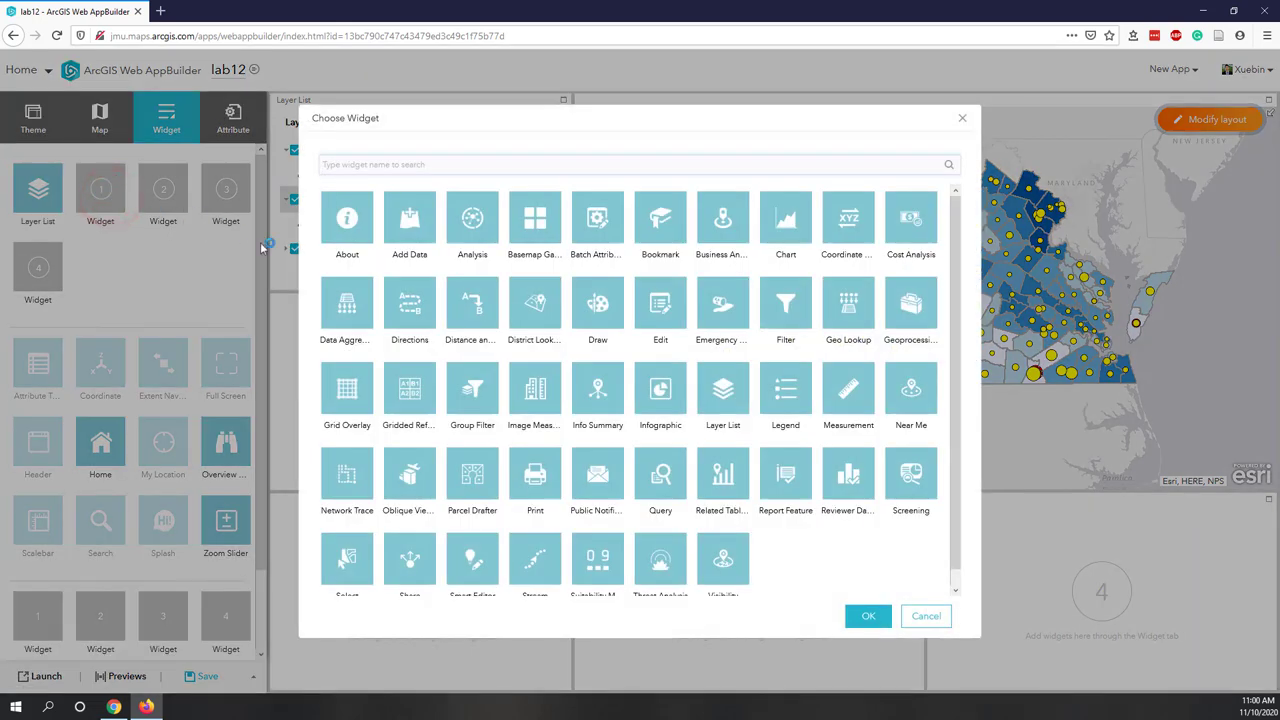
click(785, 403)
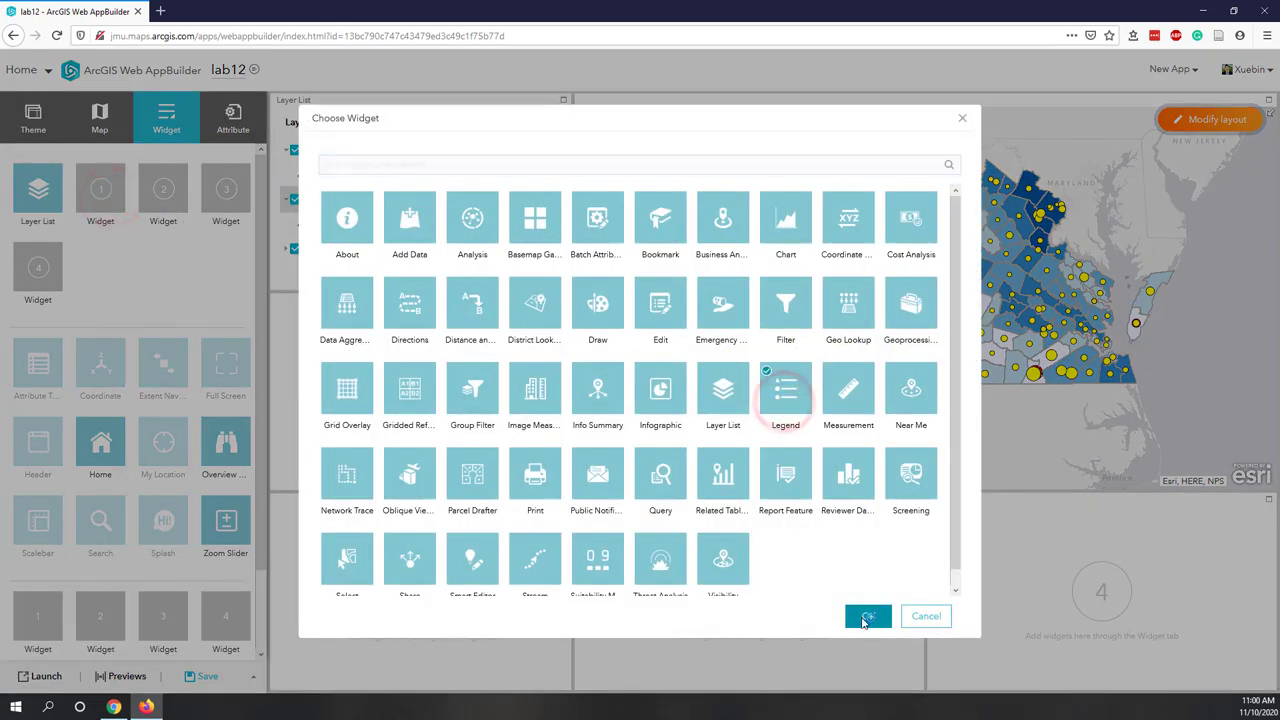
click(862, 618)
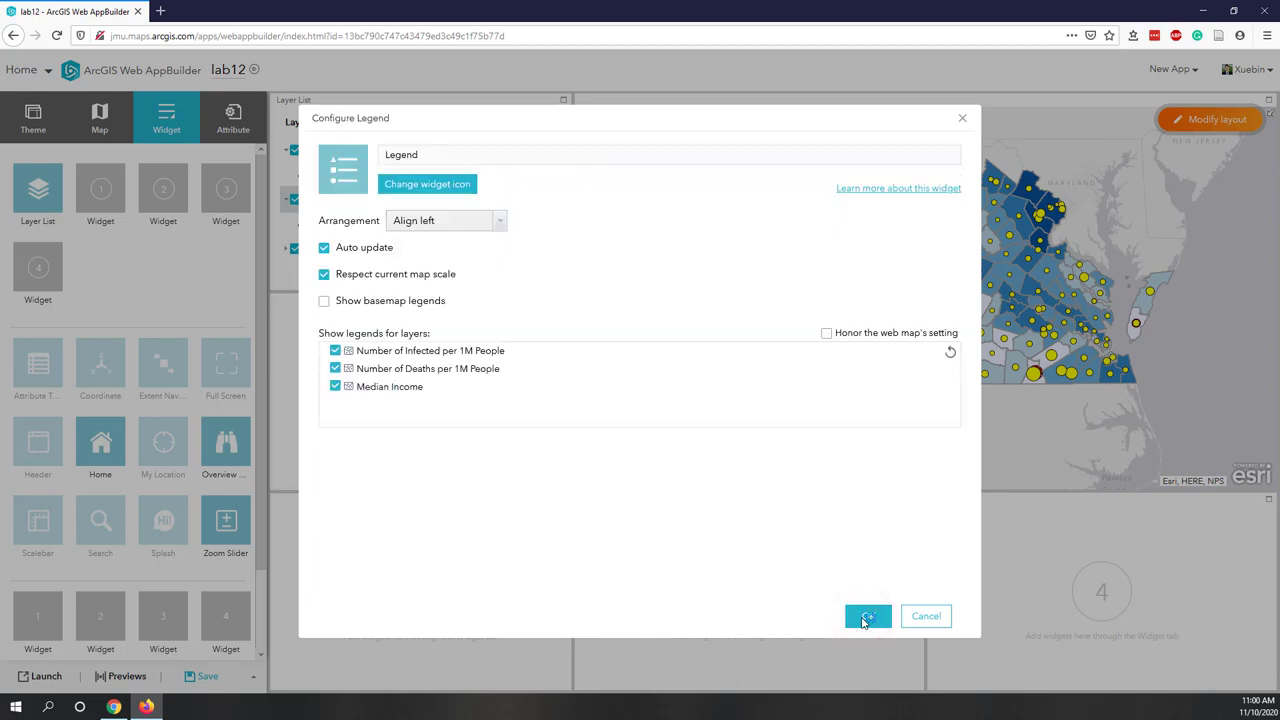
click(867, 618)
scroll(418, 443, down, 3)
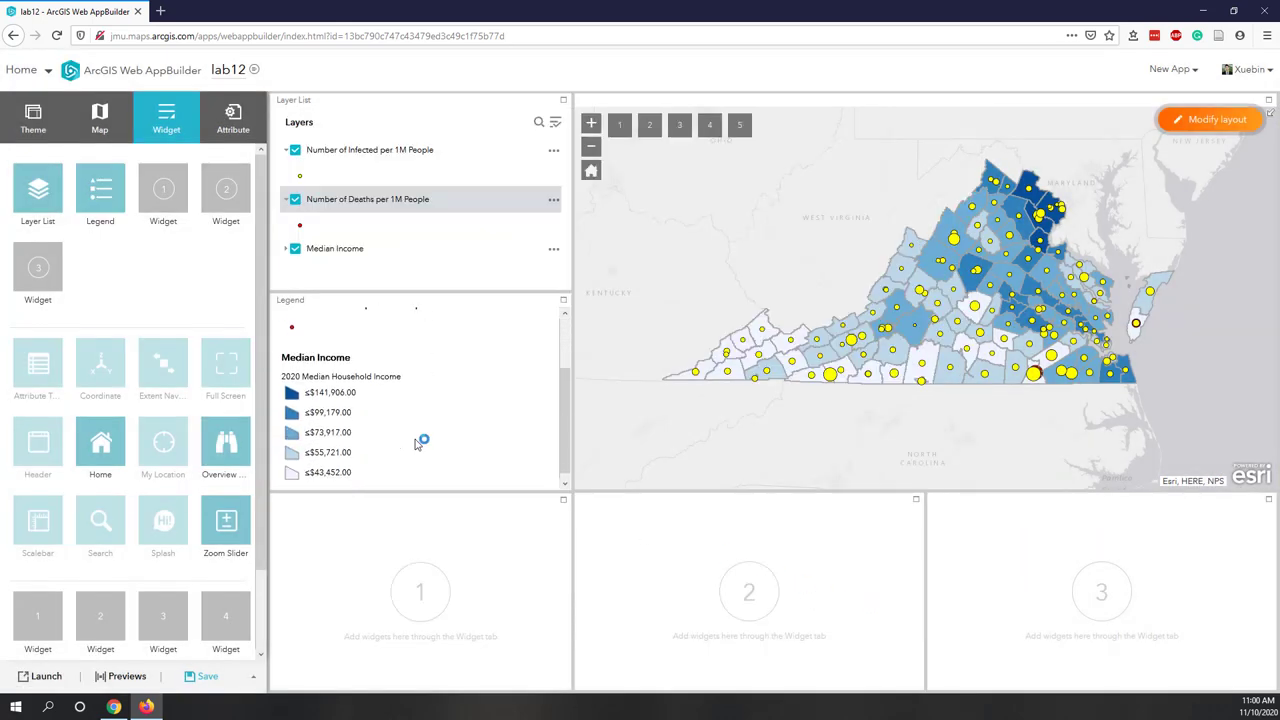
scroll(418, 443, up, 3)
scroll(1122, 198, up, 1)
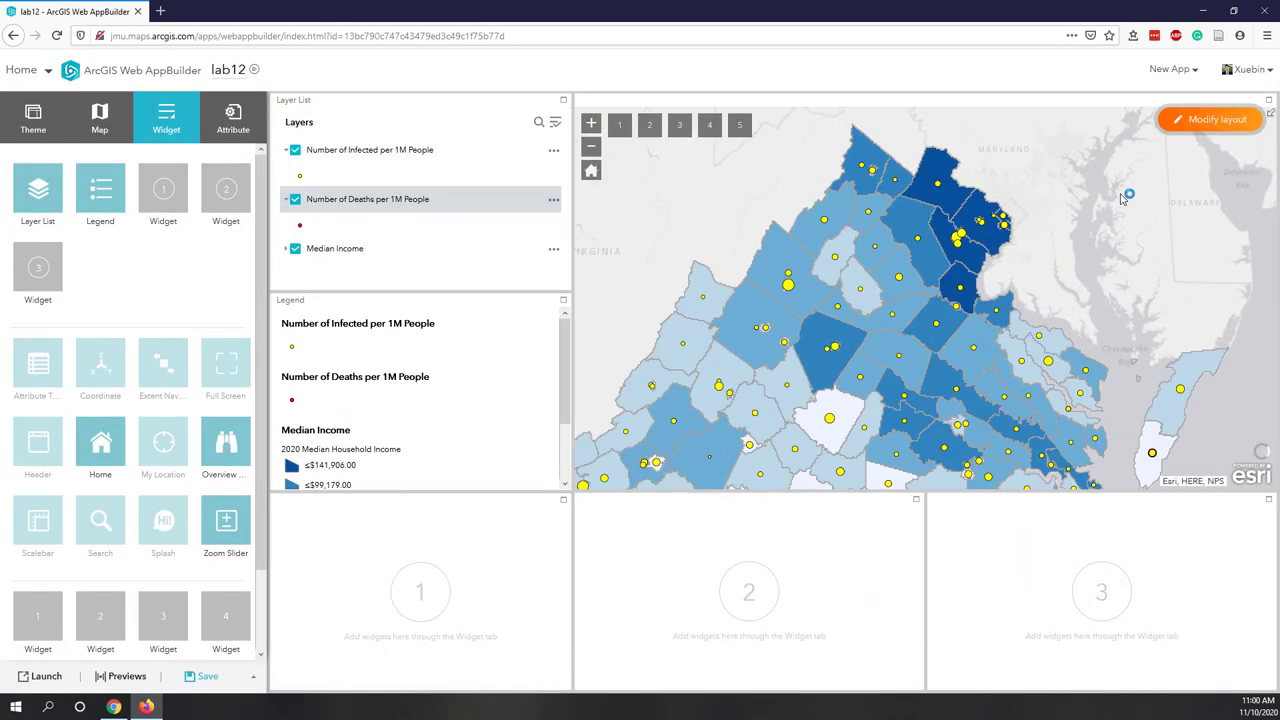
scroll(1122, 198, down, 1)
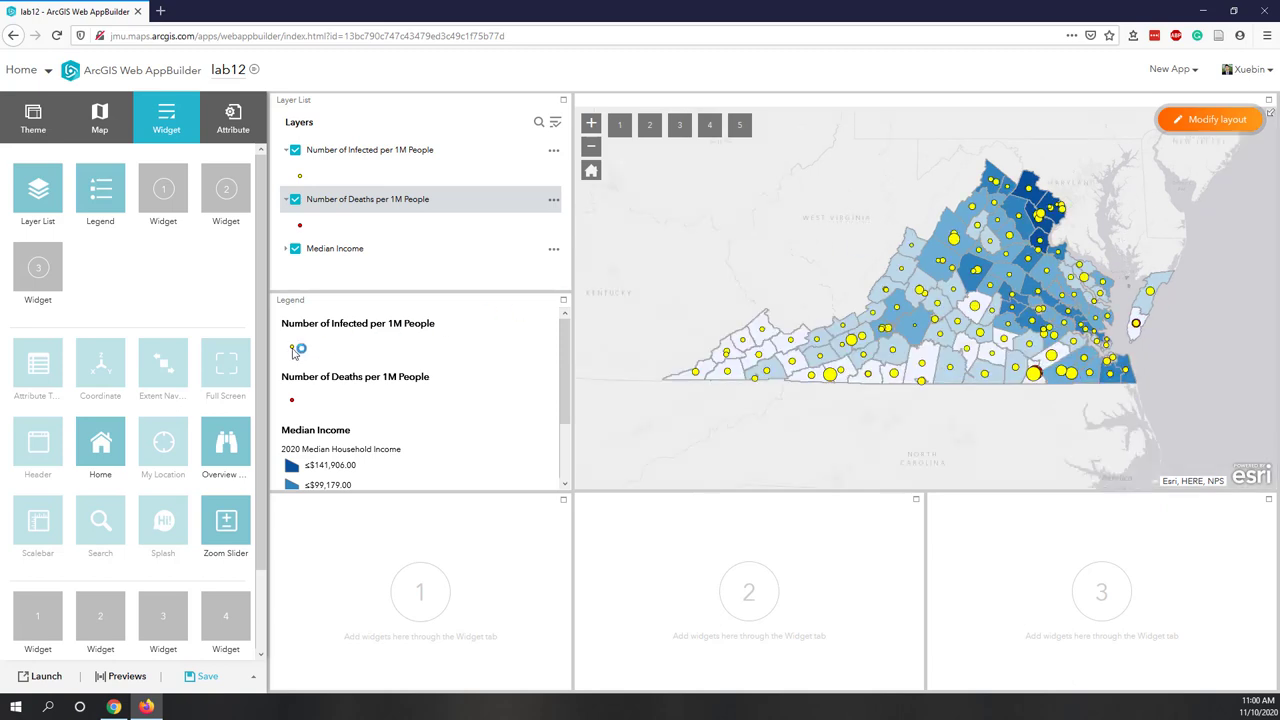
scroll(422, 397, down, 2)
scroll(421, 397, up, 2)
scroll(1122, 328, up, 1)
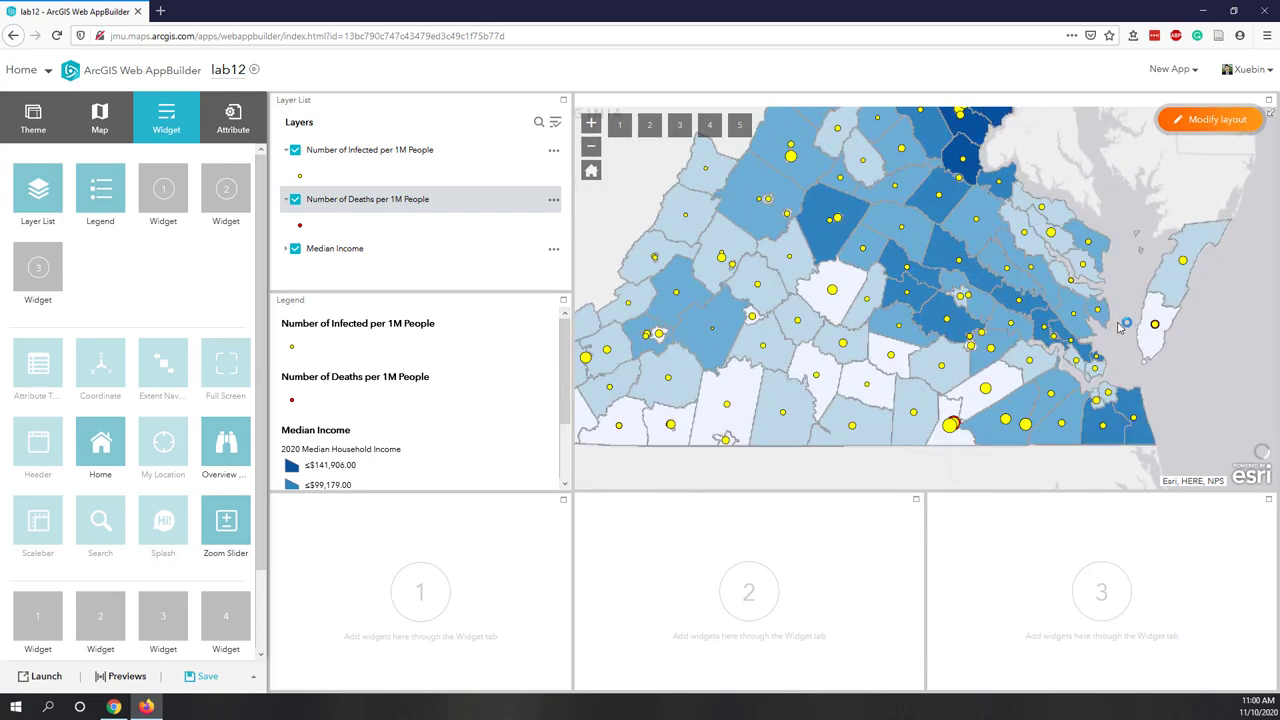
scroll(1153, 322, down, 1)
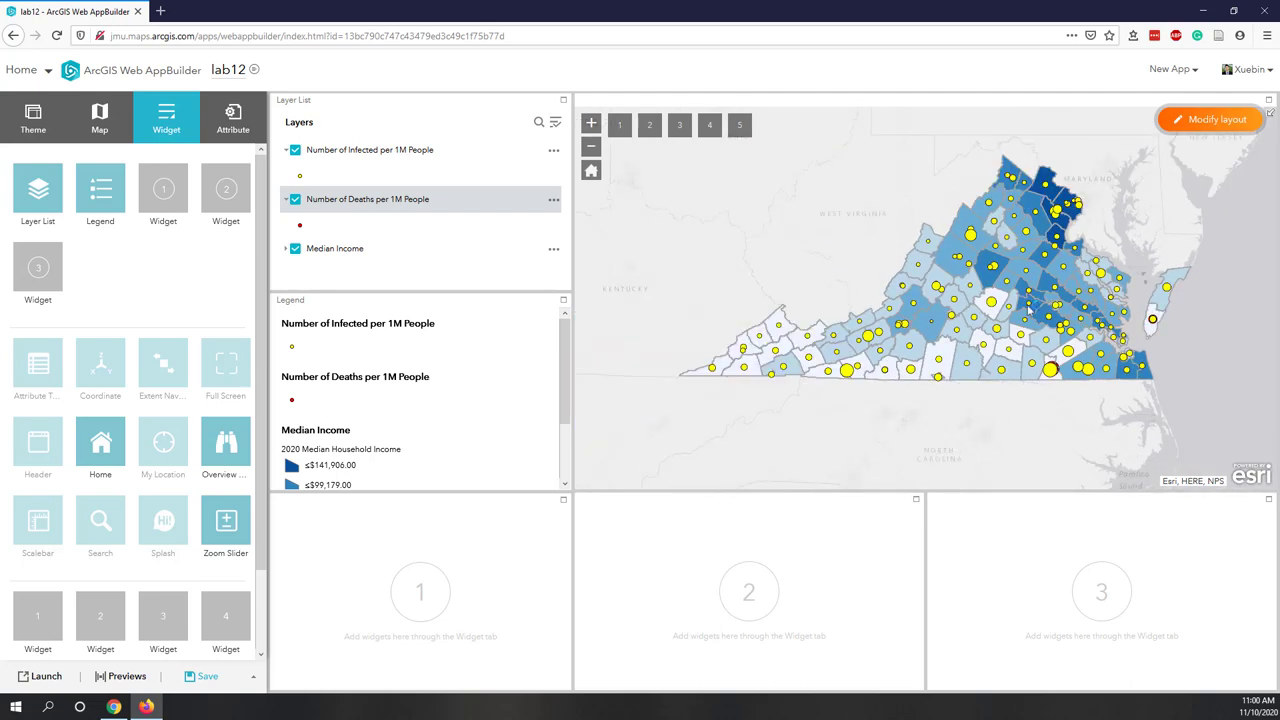
- Expand the Median Income layer in the Layer List to show its income classes
click(284, 249)
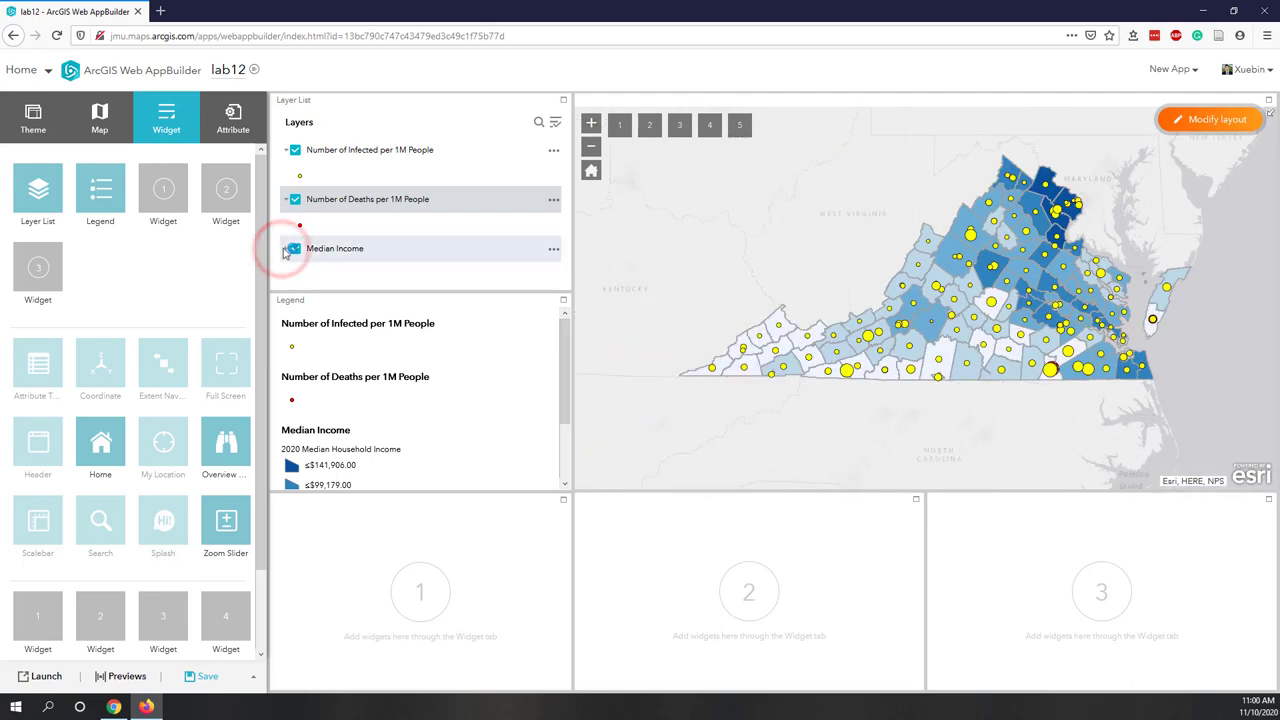
click(284, 249)
scroll(360, 265, down, 2)
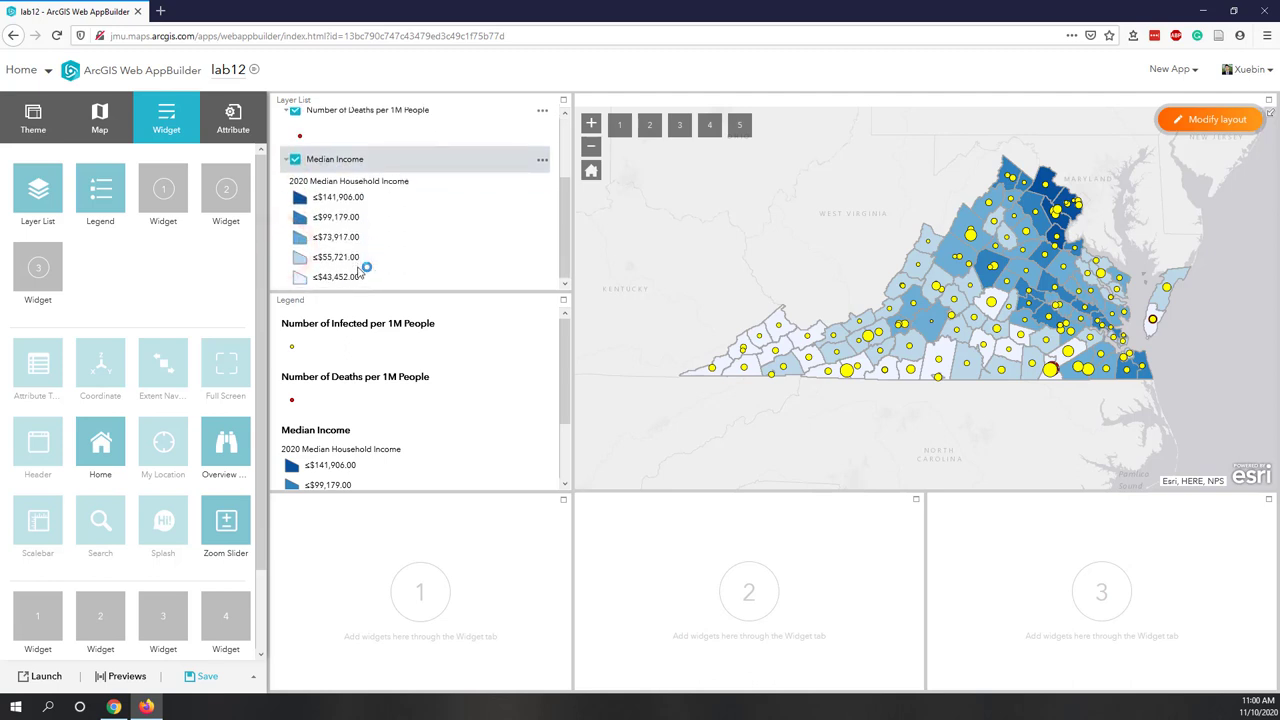
scroll(365, 425, down, 2)
scroll(365, 426, up, 2)
scroll(467, 233, up, 2)
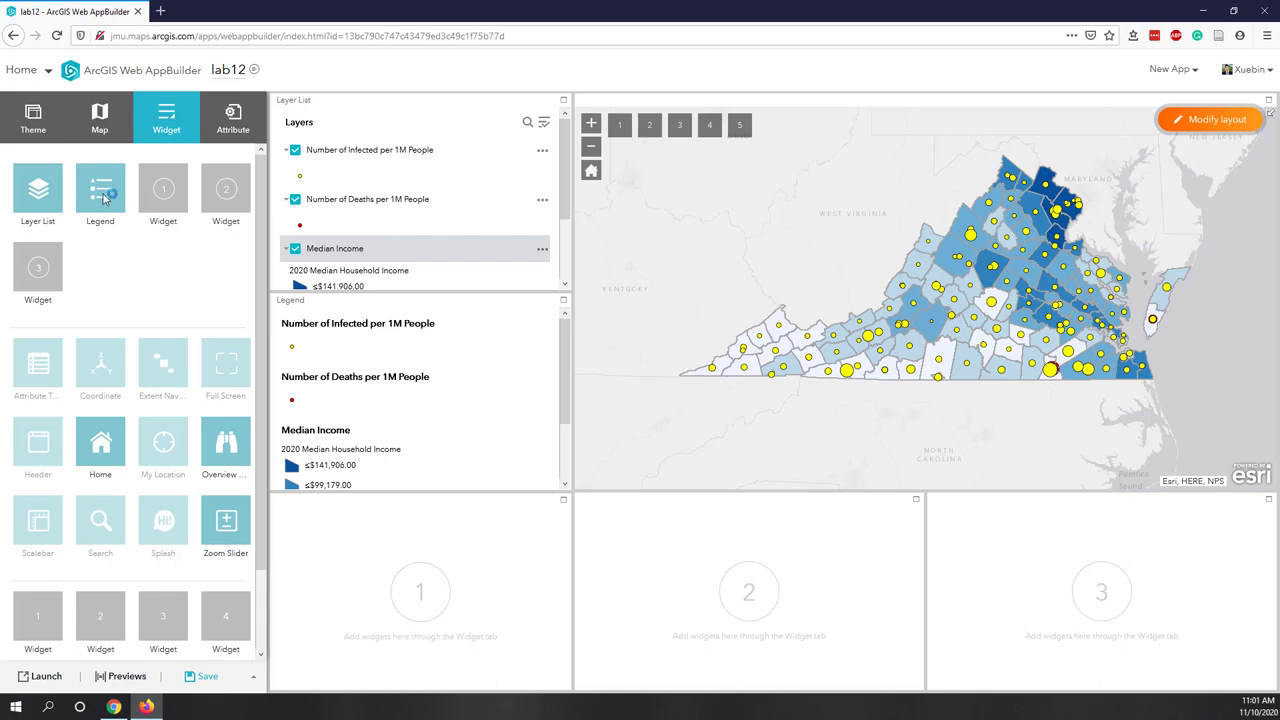
- Delete the Legend widget from the dashboard
mouse_move(104, 198)
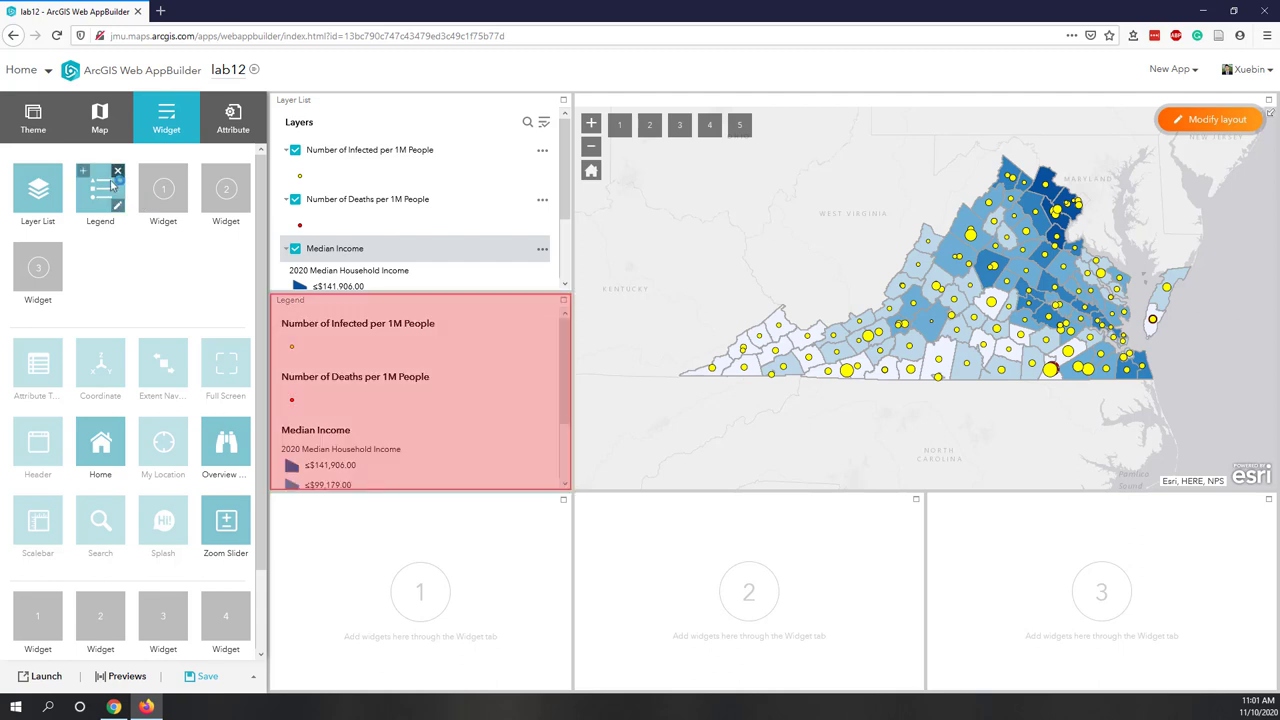
click(118, 172)
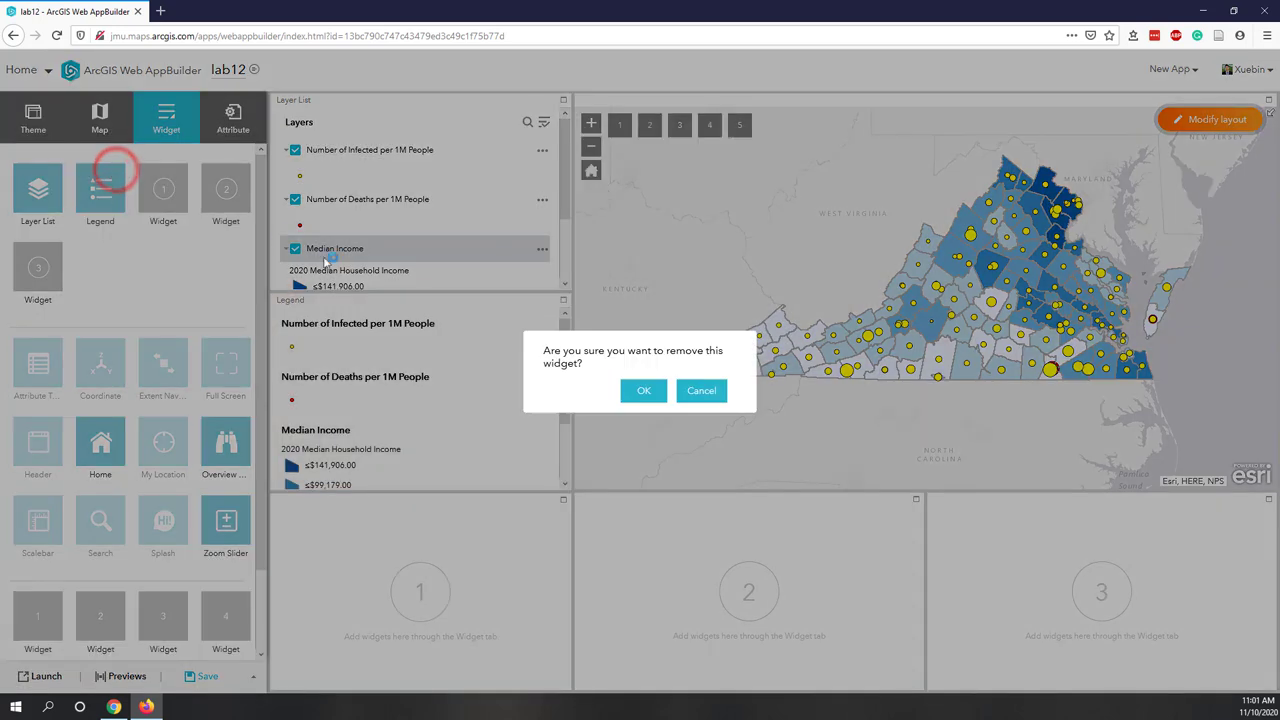
click(645, 390)
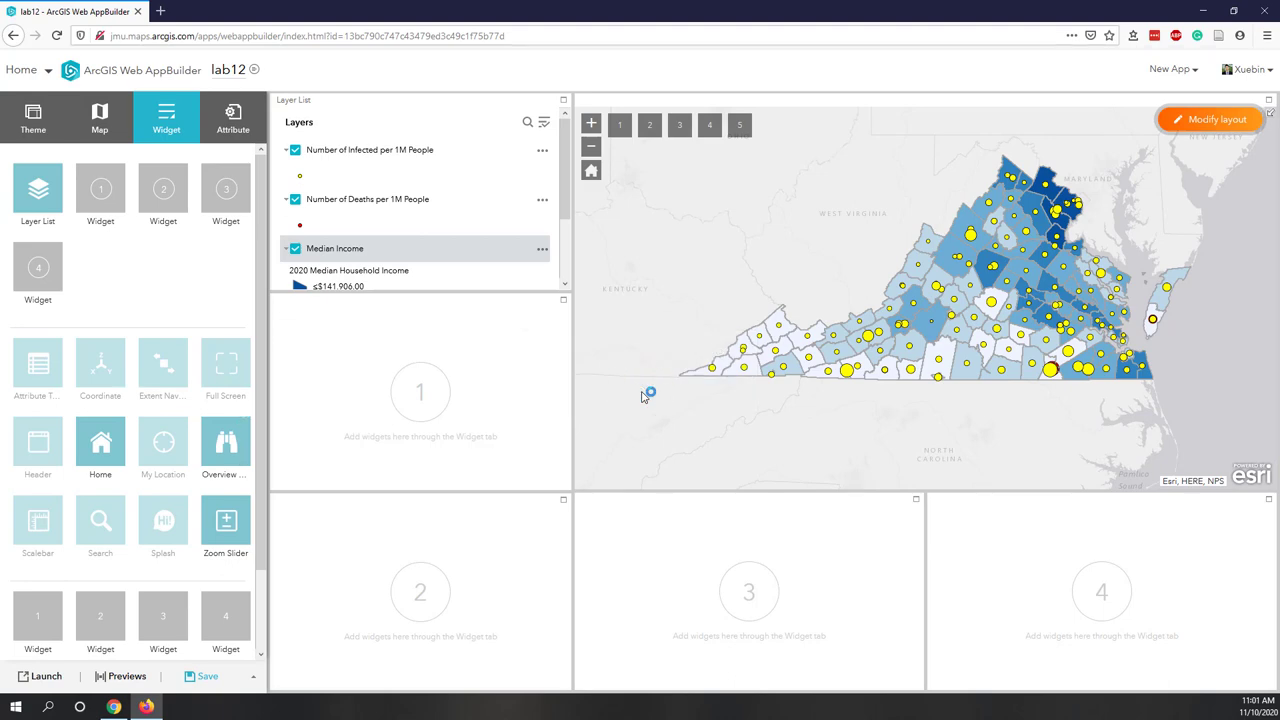
- Add an Infographic widget to the empty first panel
click(113, 203)
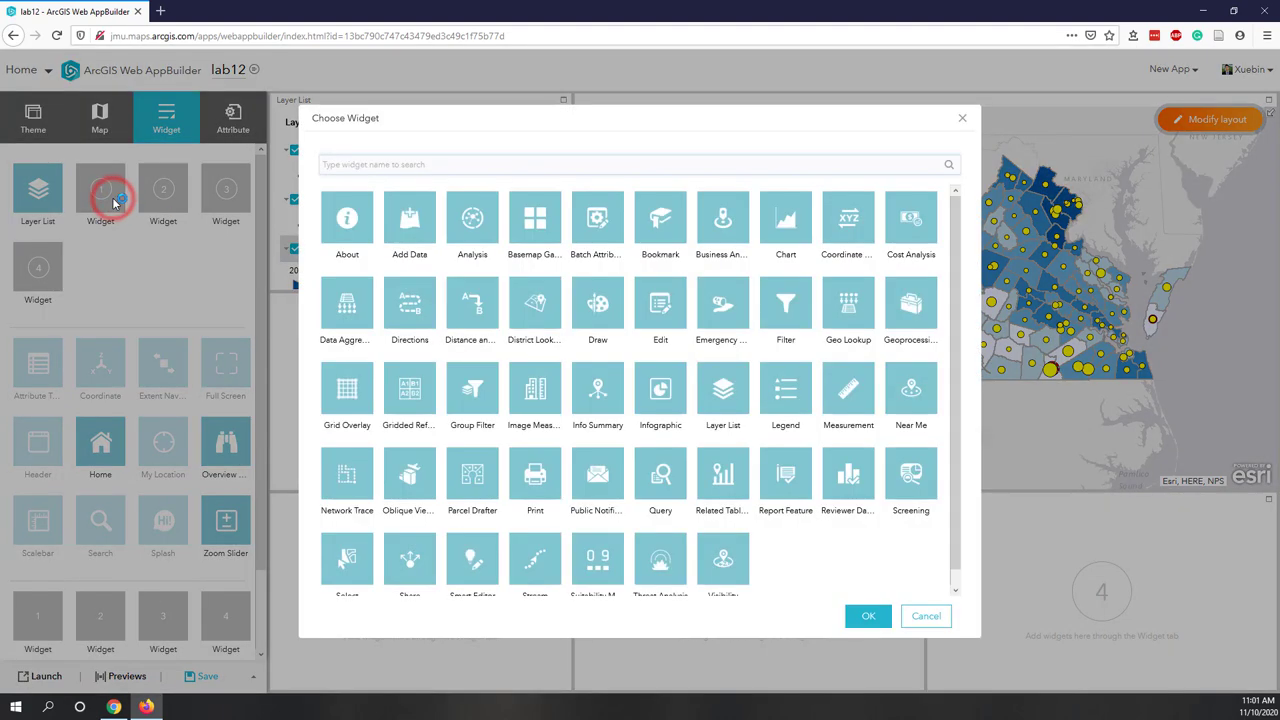
scroll(400, 300, down, 1)
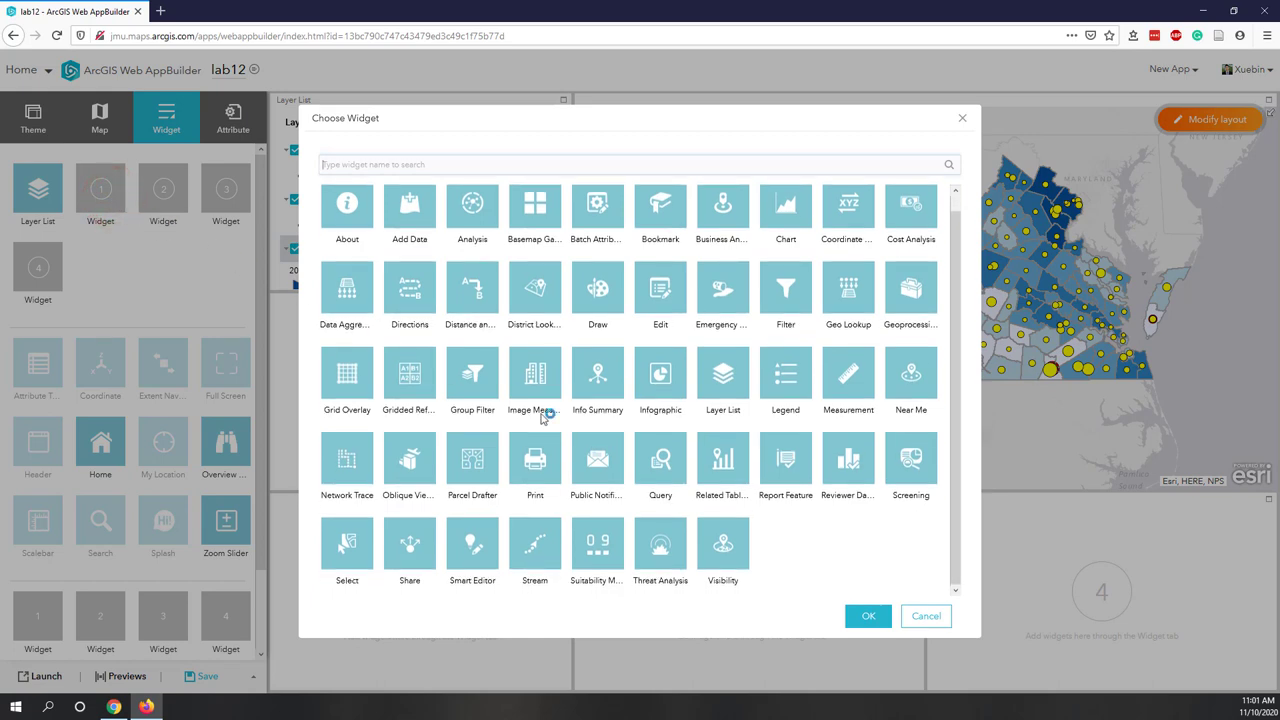
scroll(804, 545, up, 1)
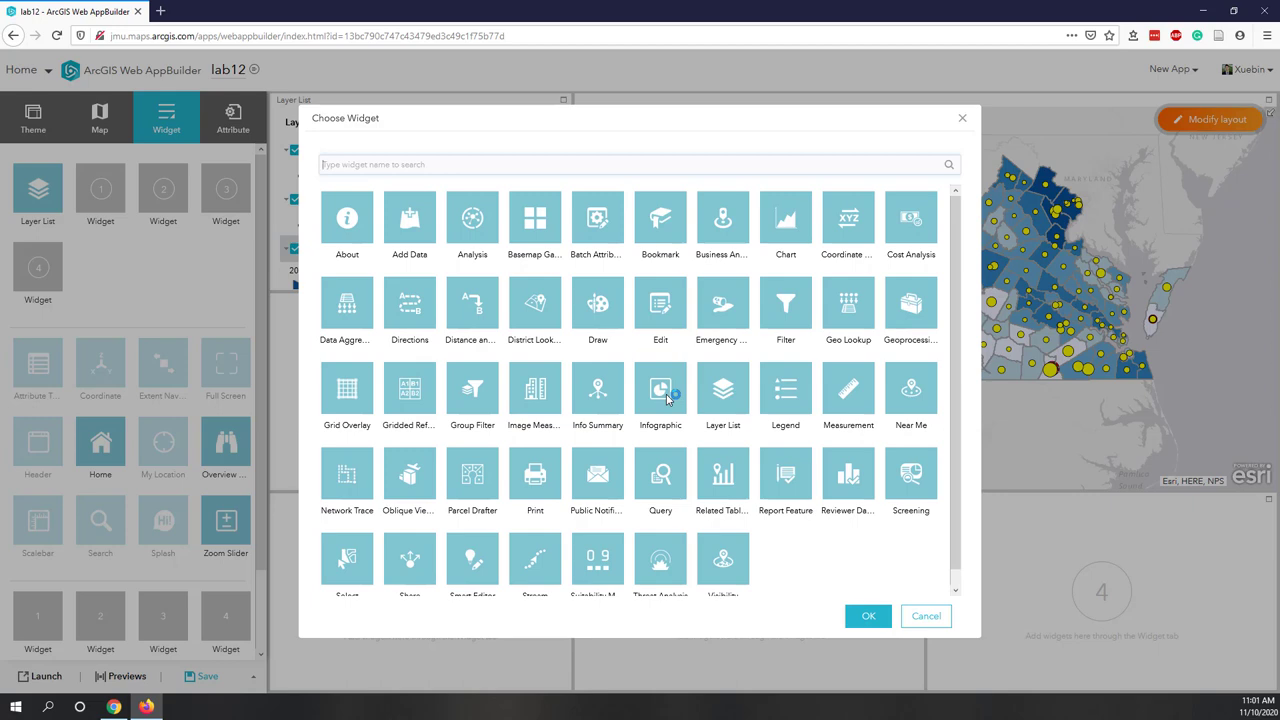
click(664, 396)
click(866, 617)
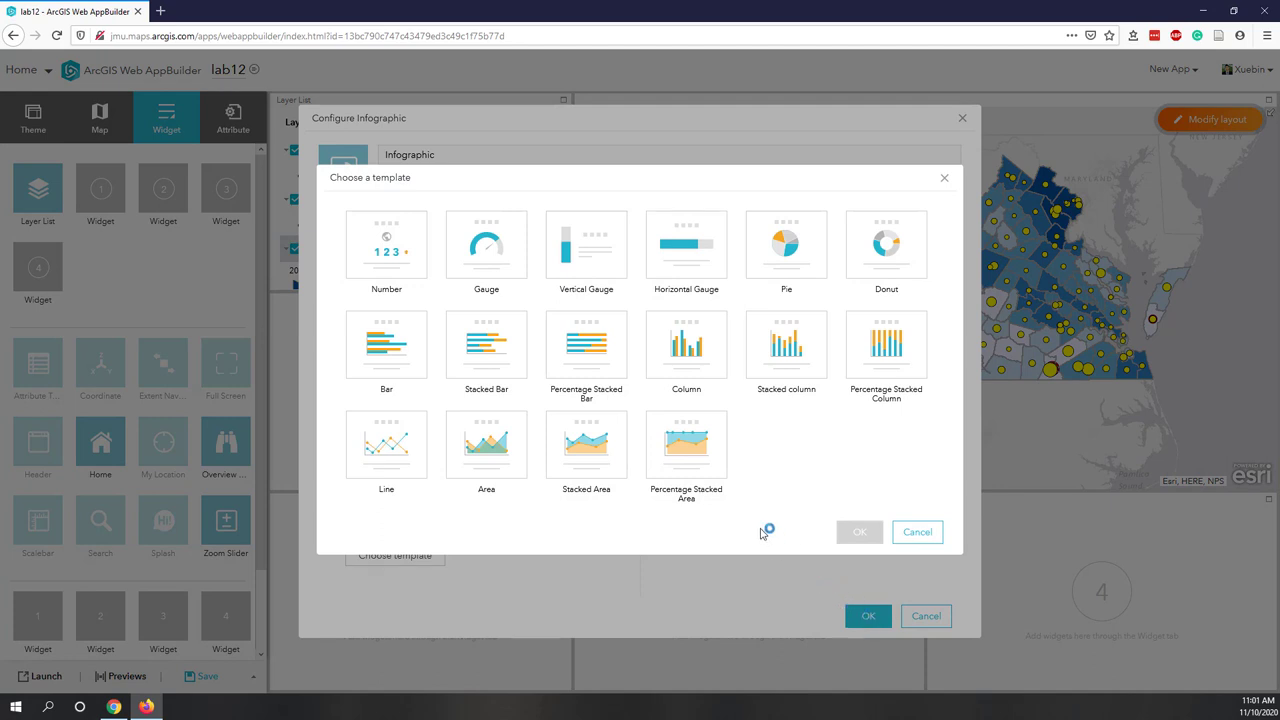
- Use the Horizontal Gauge template on Number of Infected per 1M People, filtered by map extent
click(690, 270)
click(860, 532)
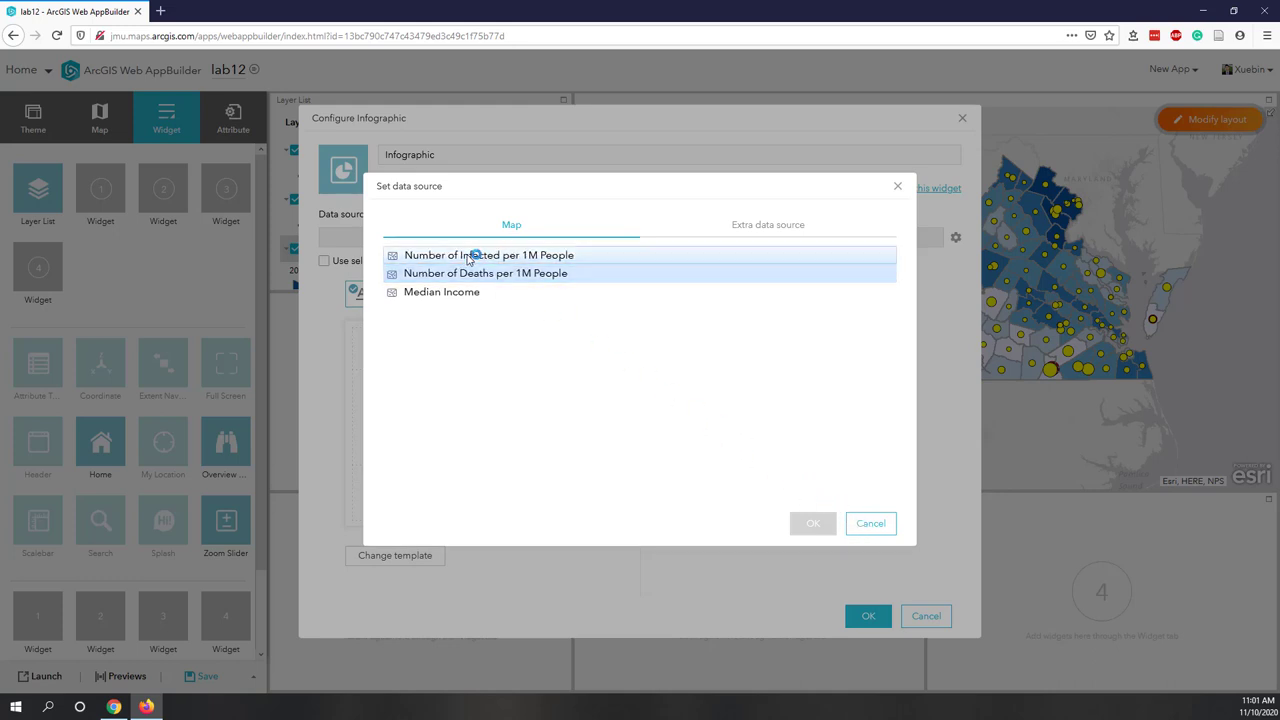
click(468, 257)
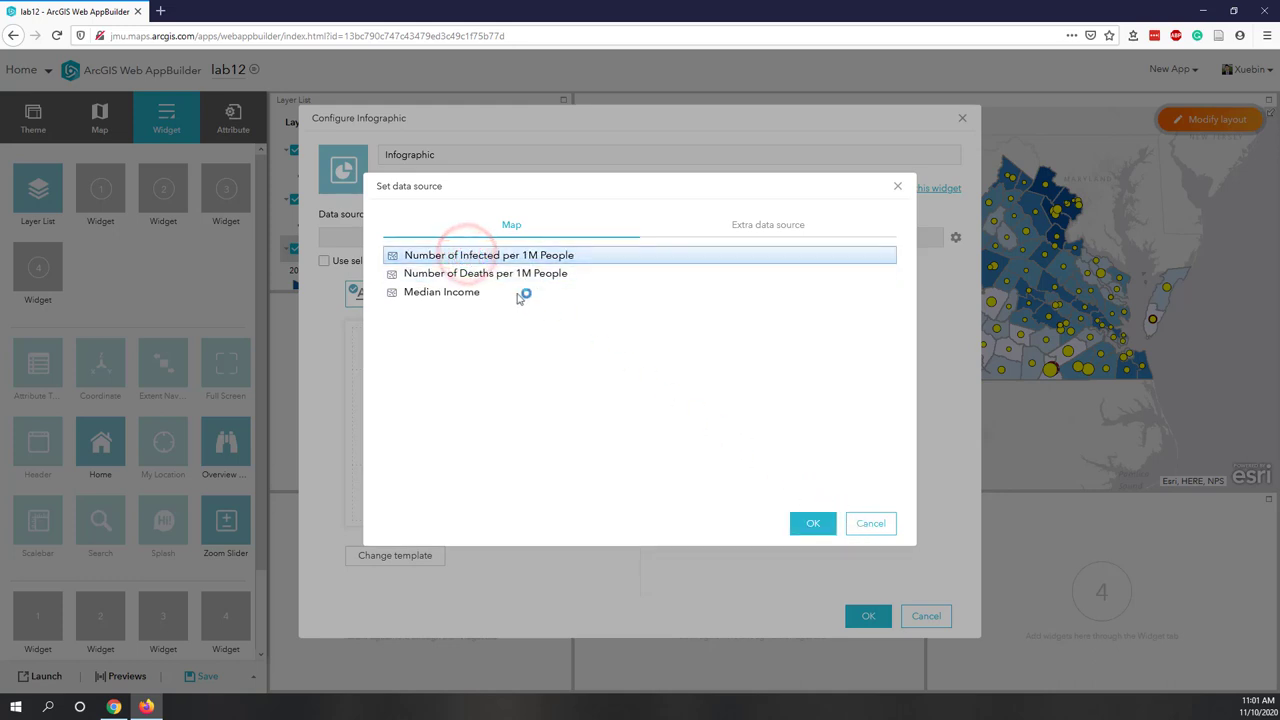
click(818, 530)
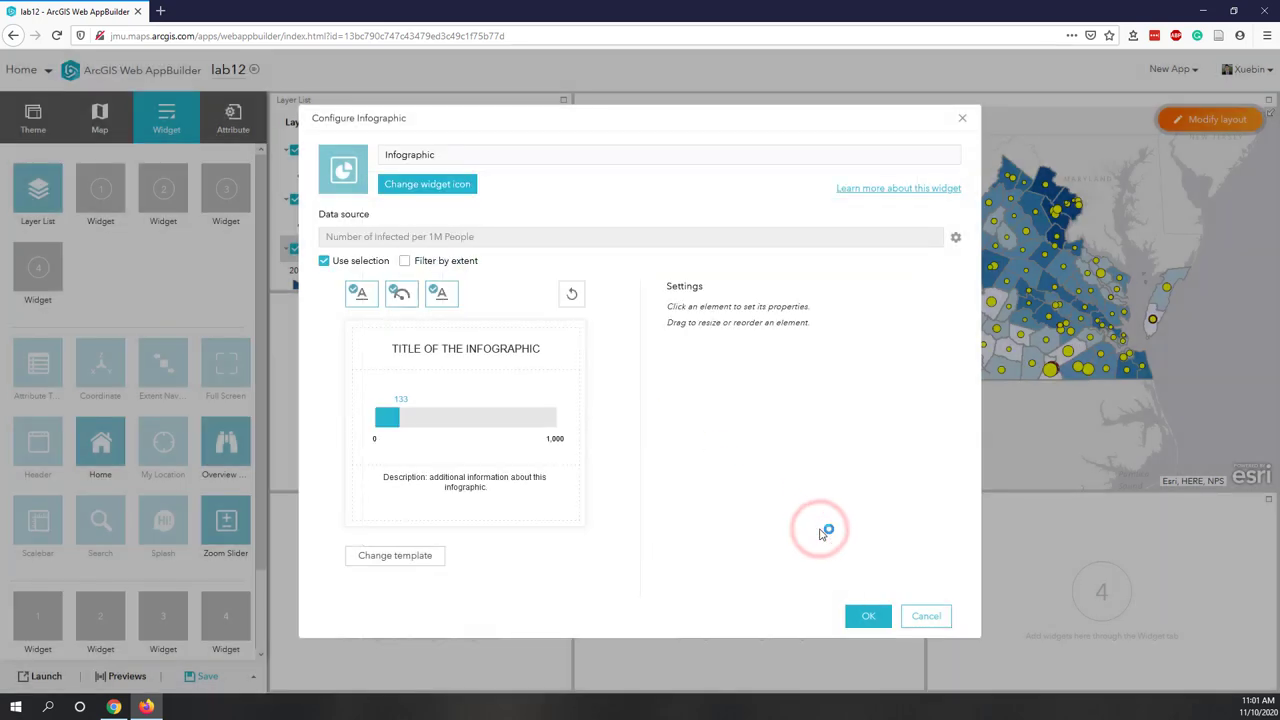
click(407, 261)
click(668, 437)
- Retitle the infographic 'Total Infected'
click(474, 350)
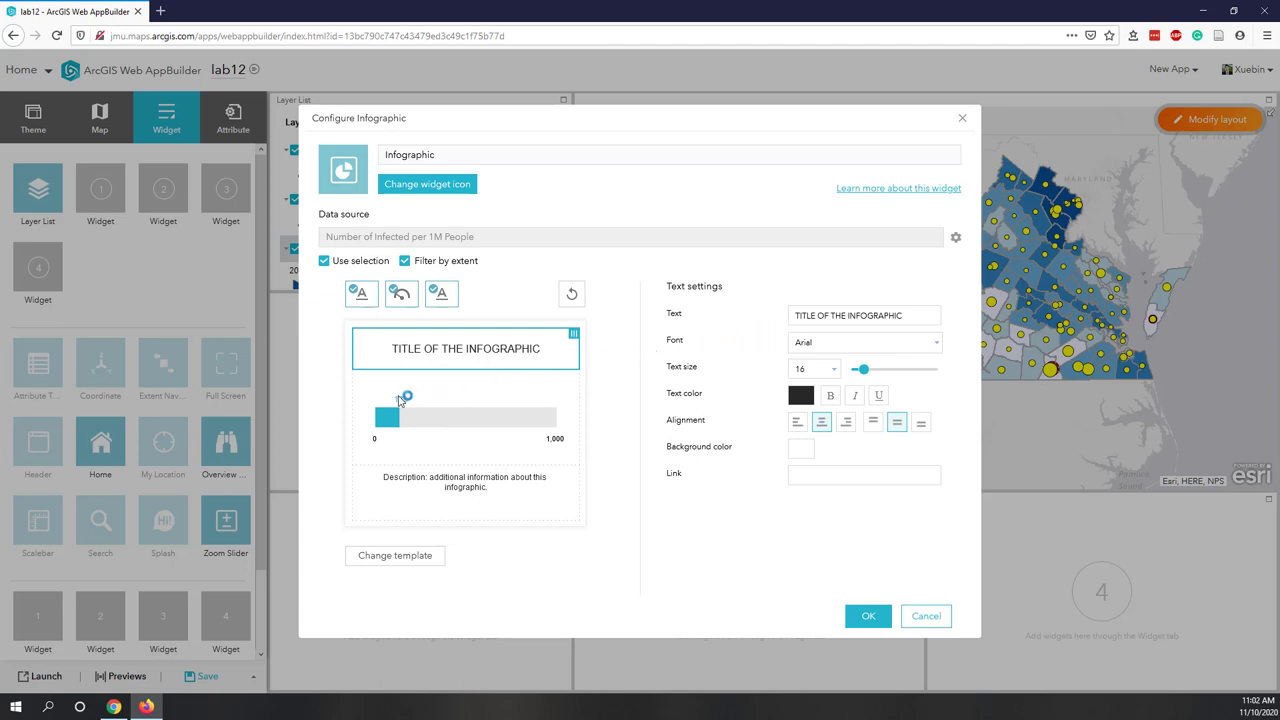
triple_click(926, 316)
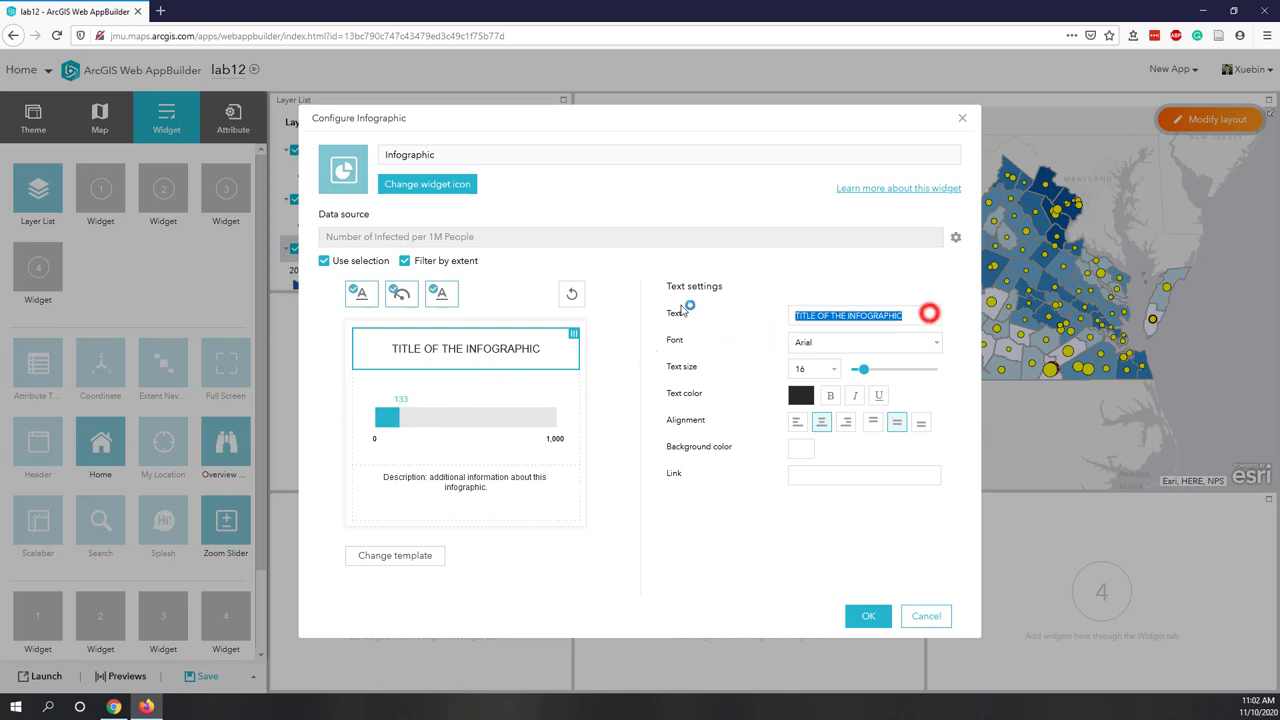
text(Total Infected)
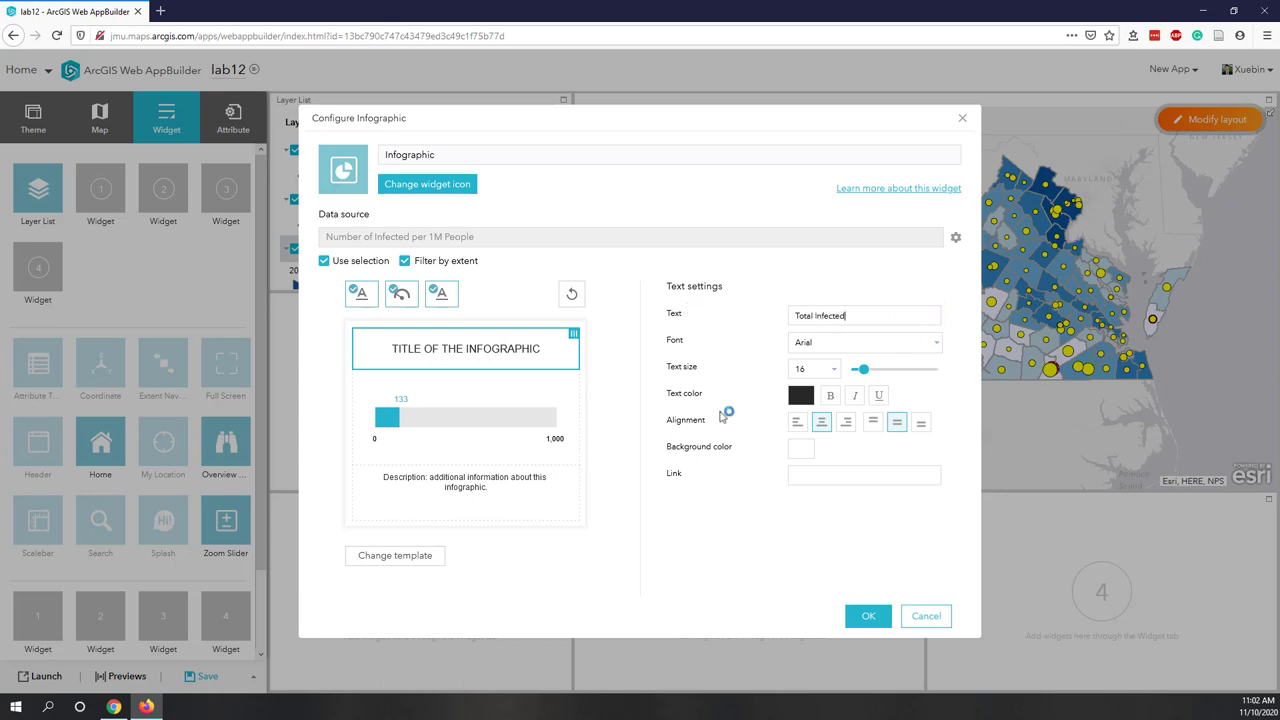
click(773, 553)
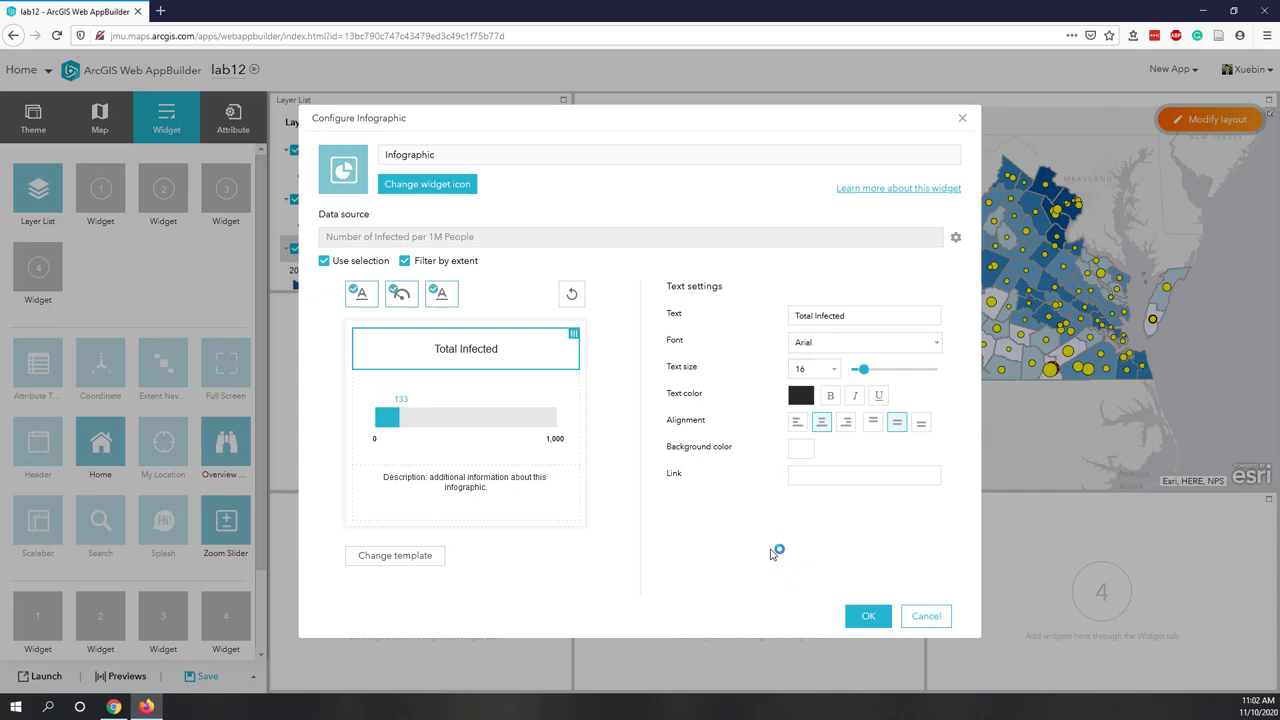
click(455, 430)
click(930, 364)
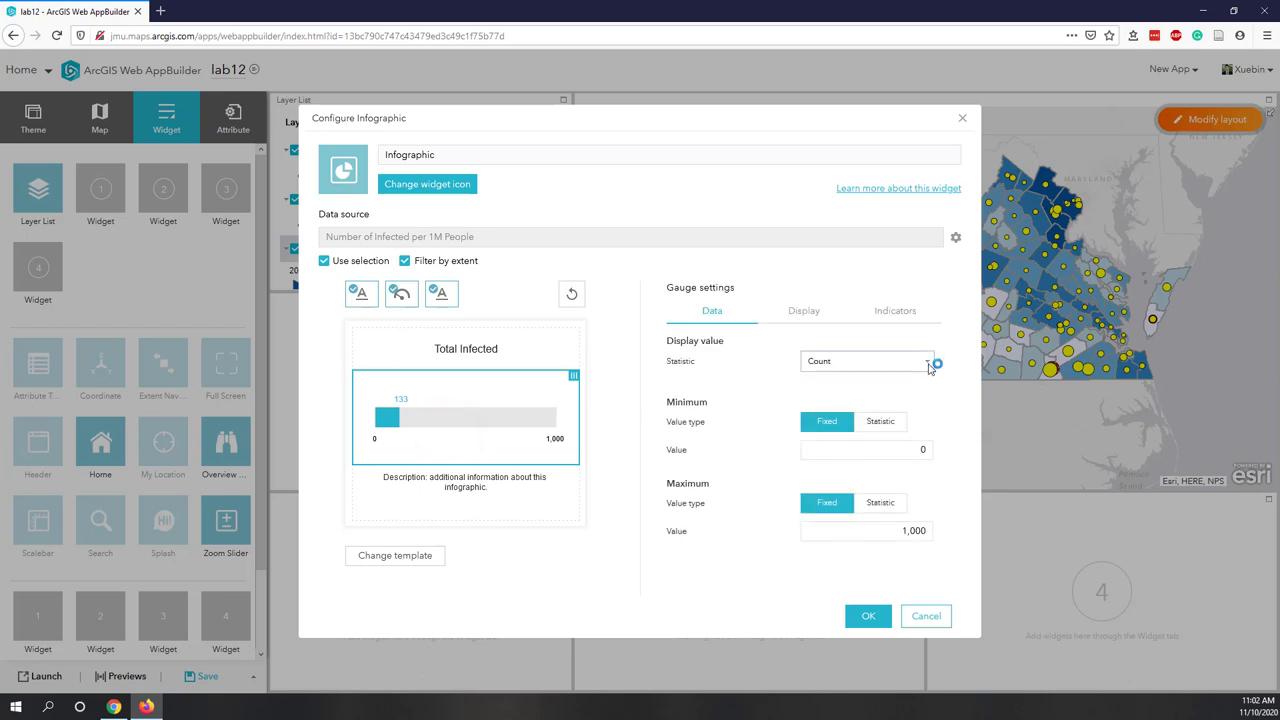
- Make the gauge show the Sum of SUM_infected with a fixed maximum of 190,814
click(930, 364)
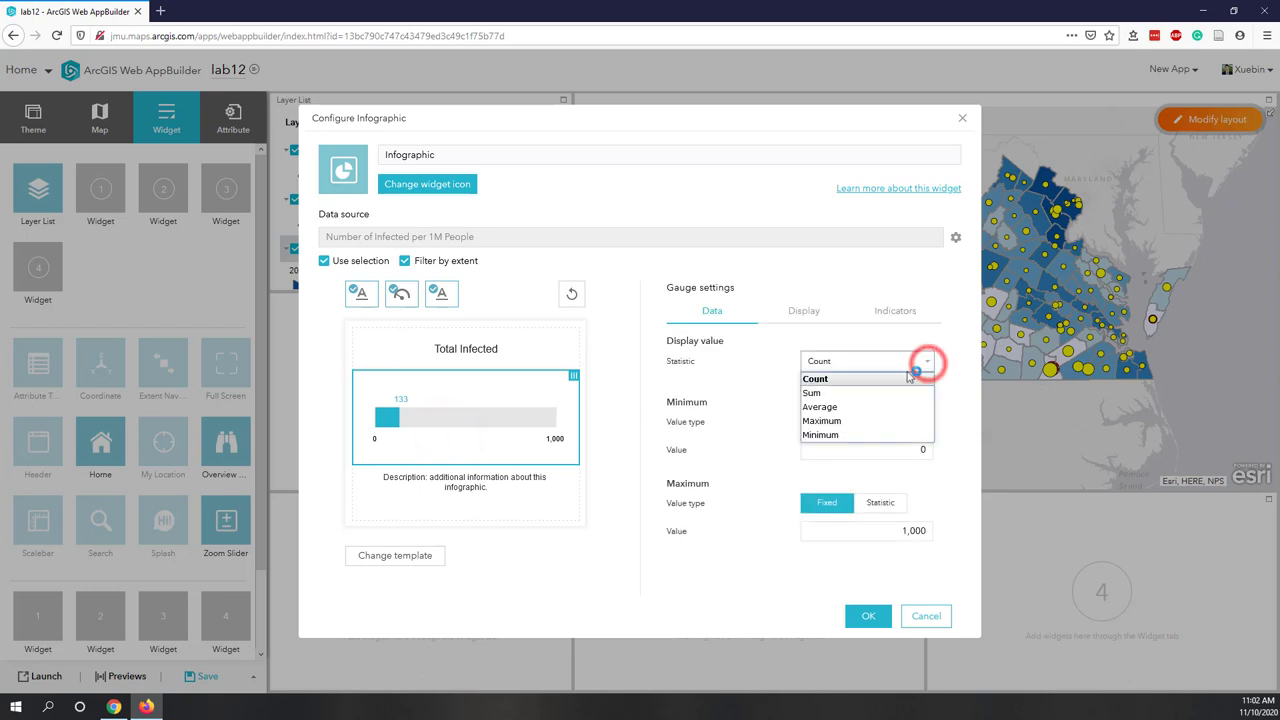
click(851, 393)
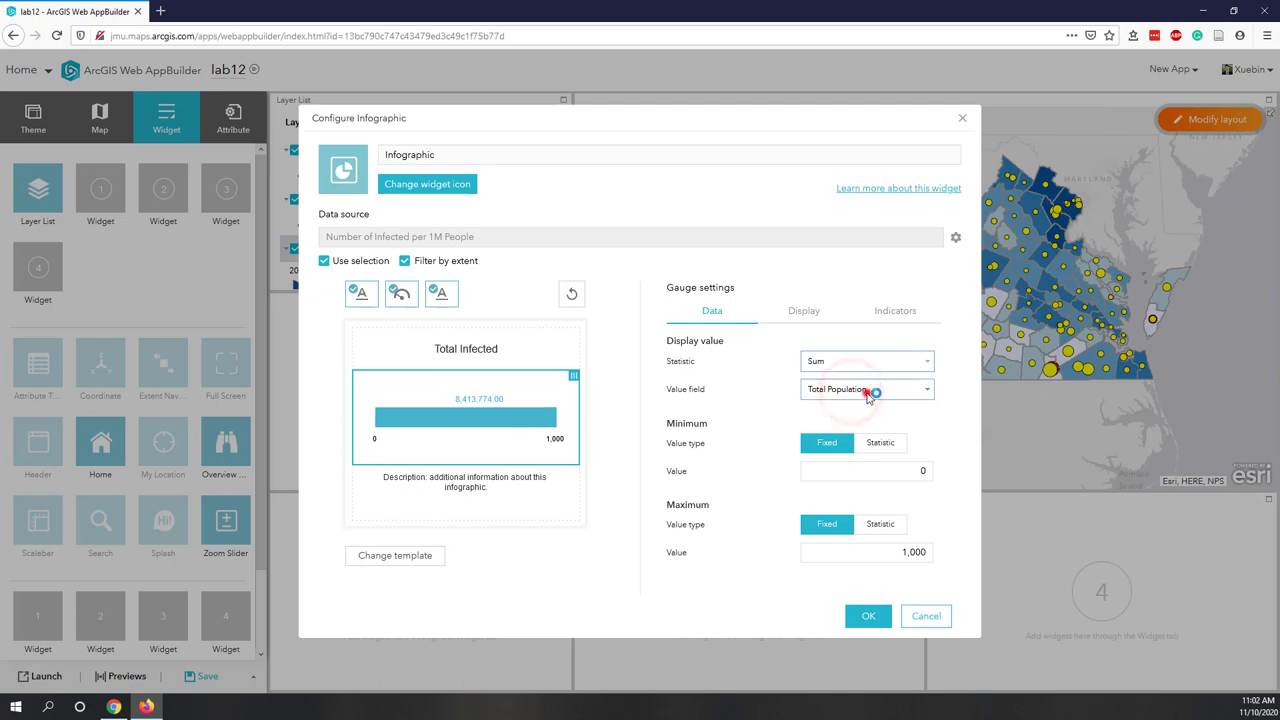
click(868, 392)
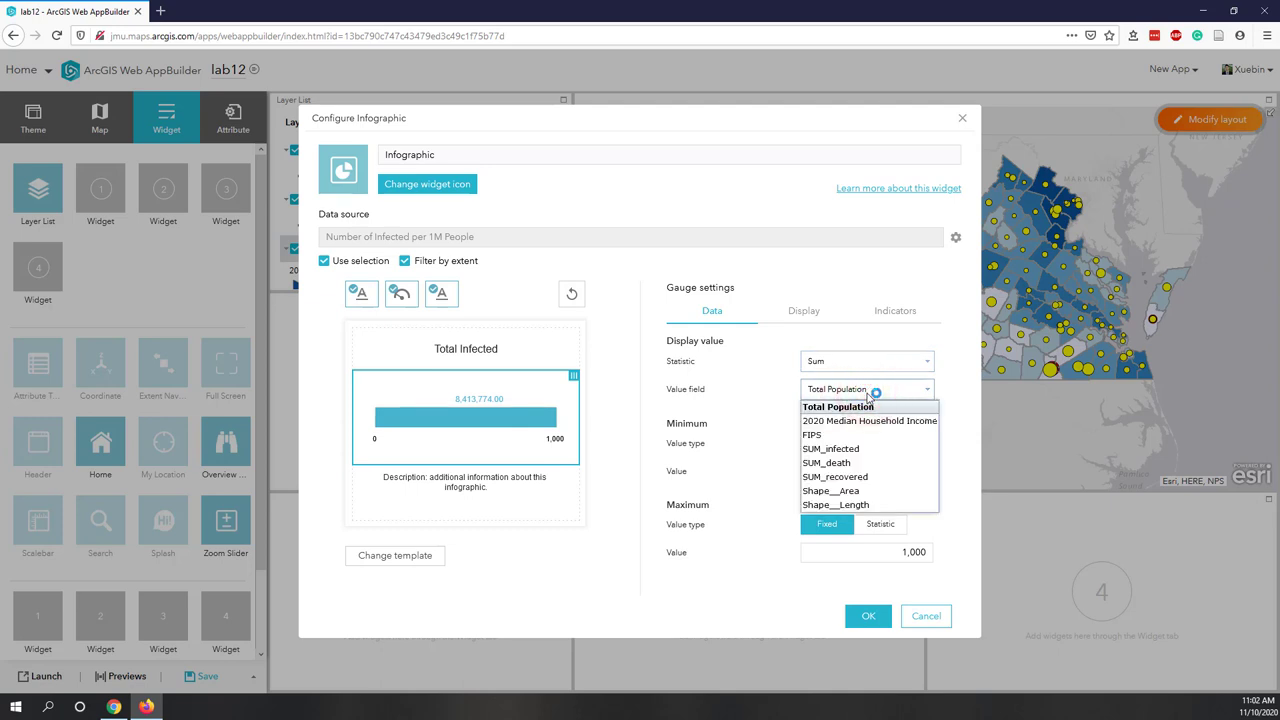
click(851, 448)
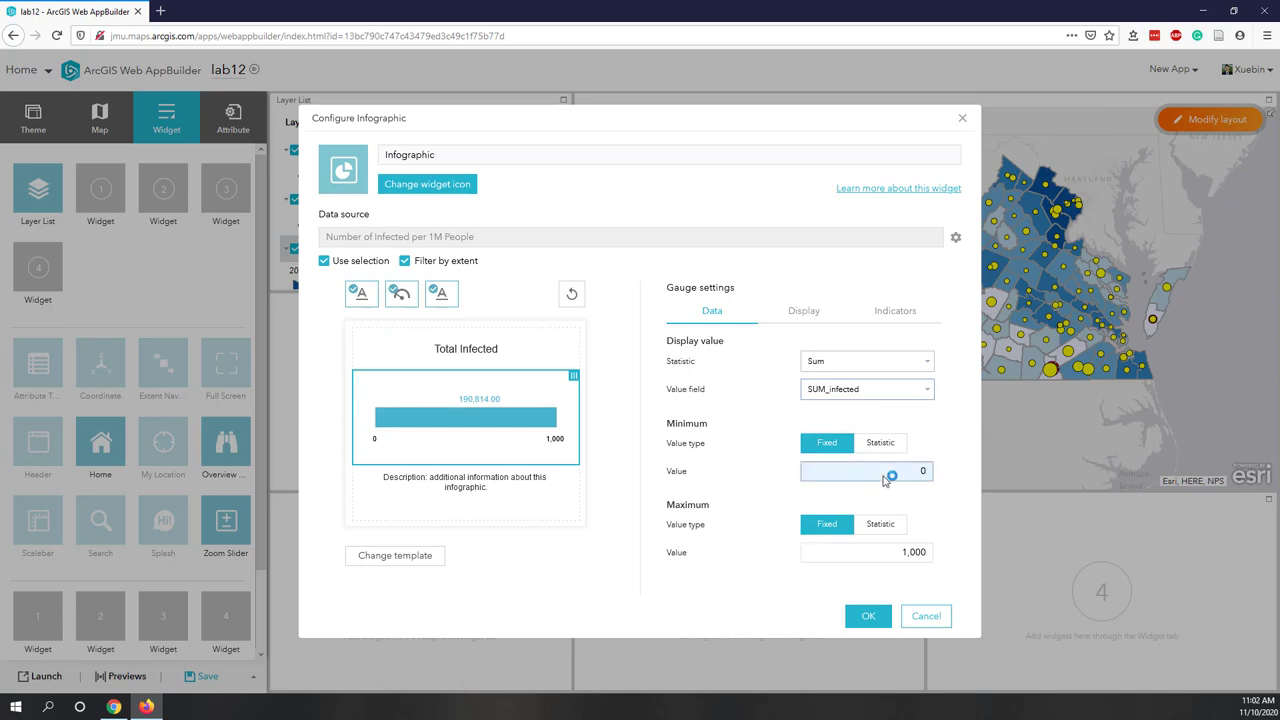
click(880, 524)
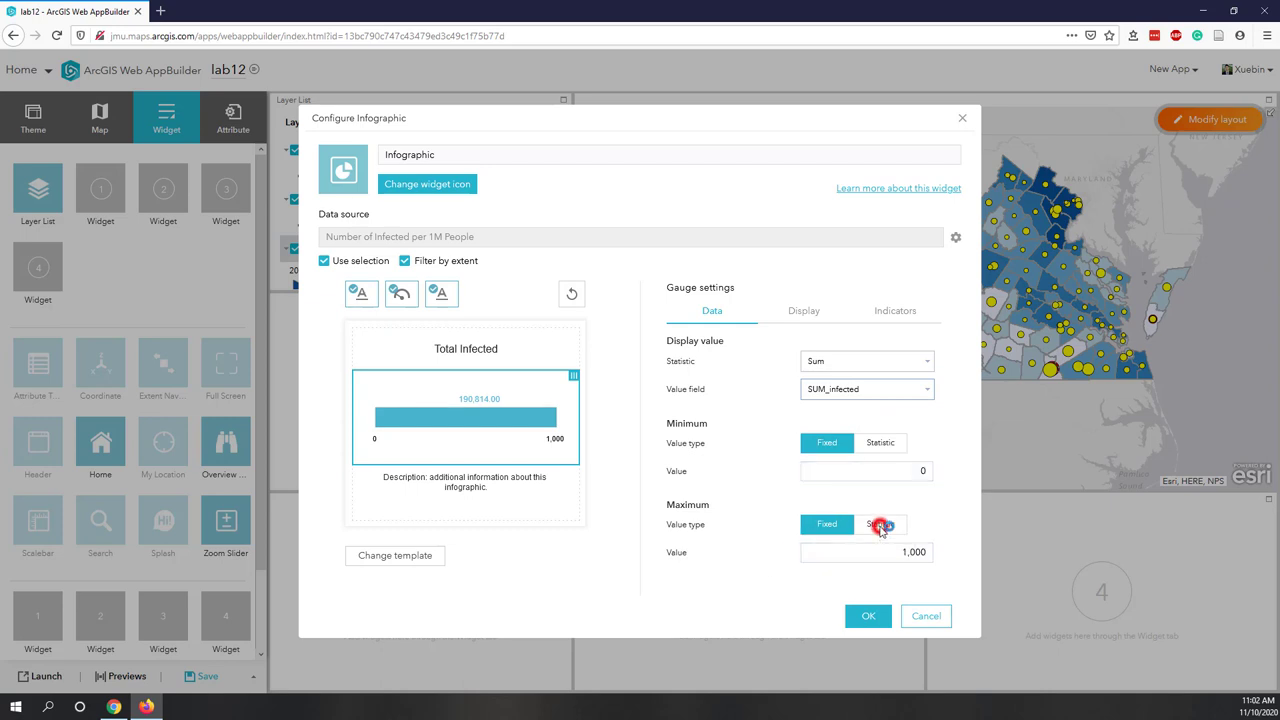
click(833, 524)
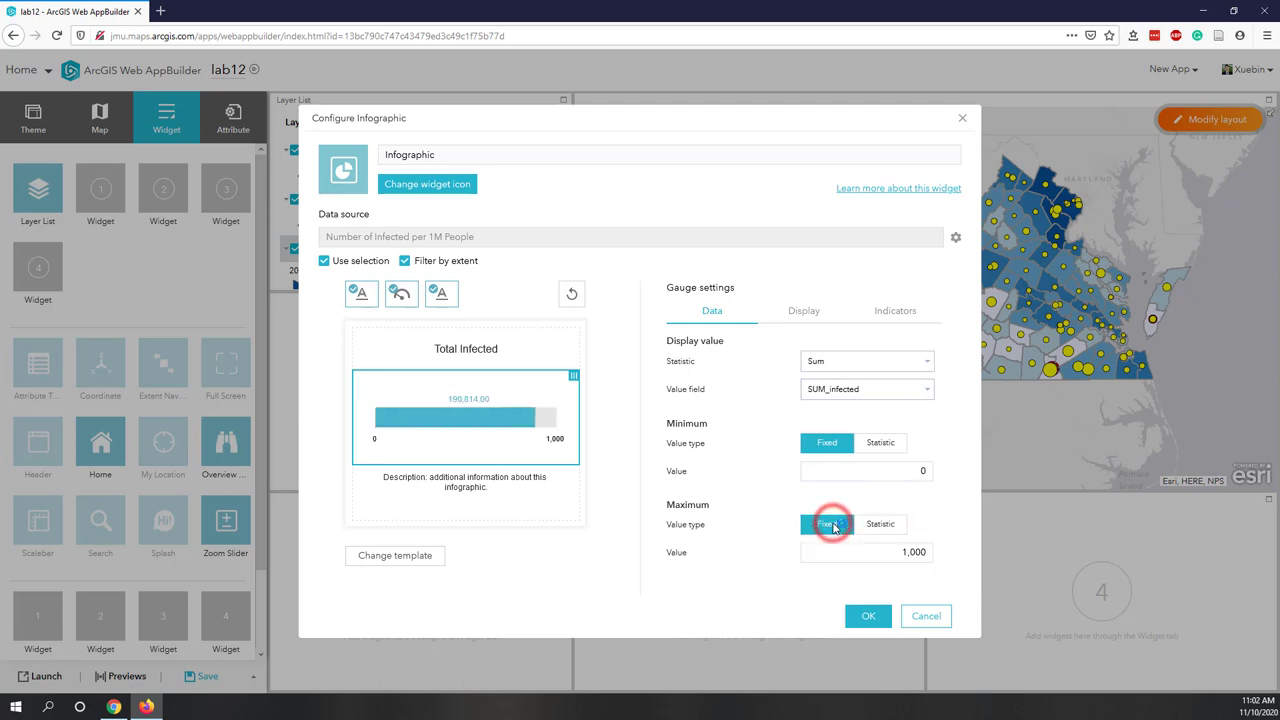
drag(897, 555, 966, 553)
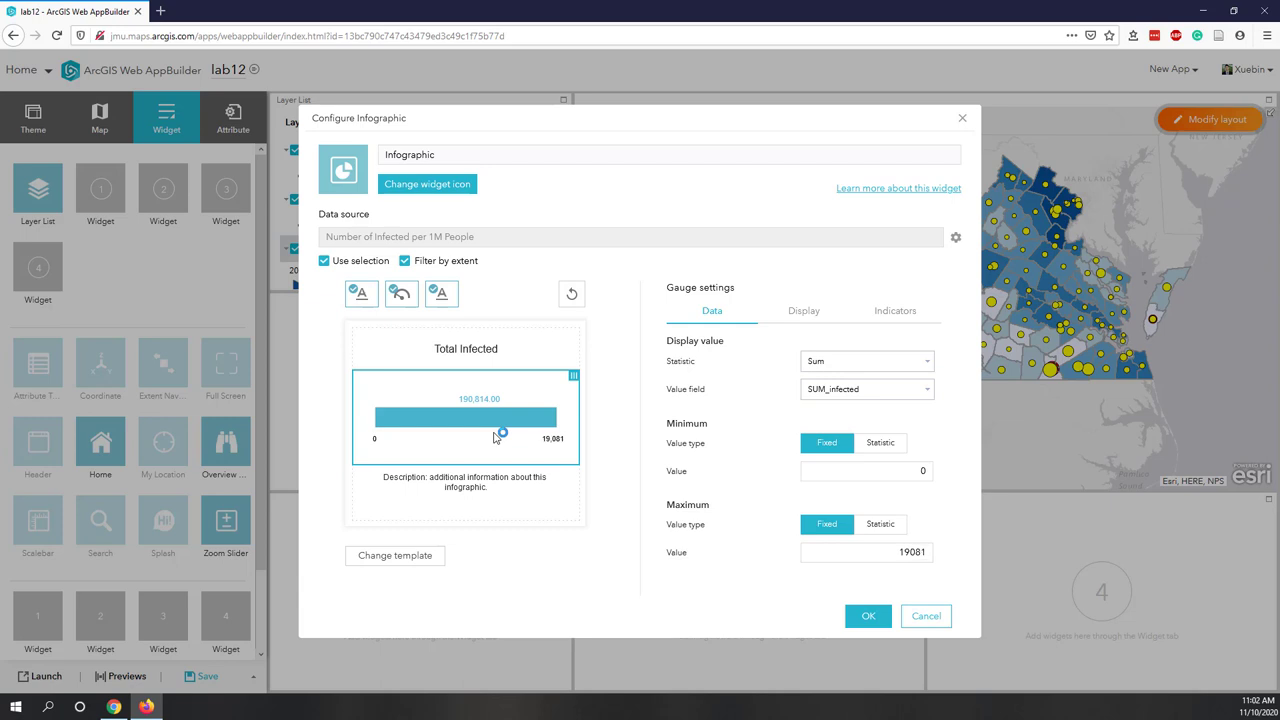
text(19081400)
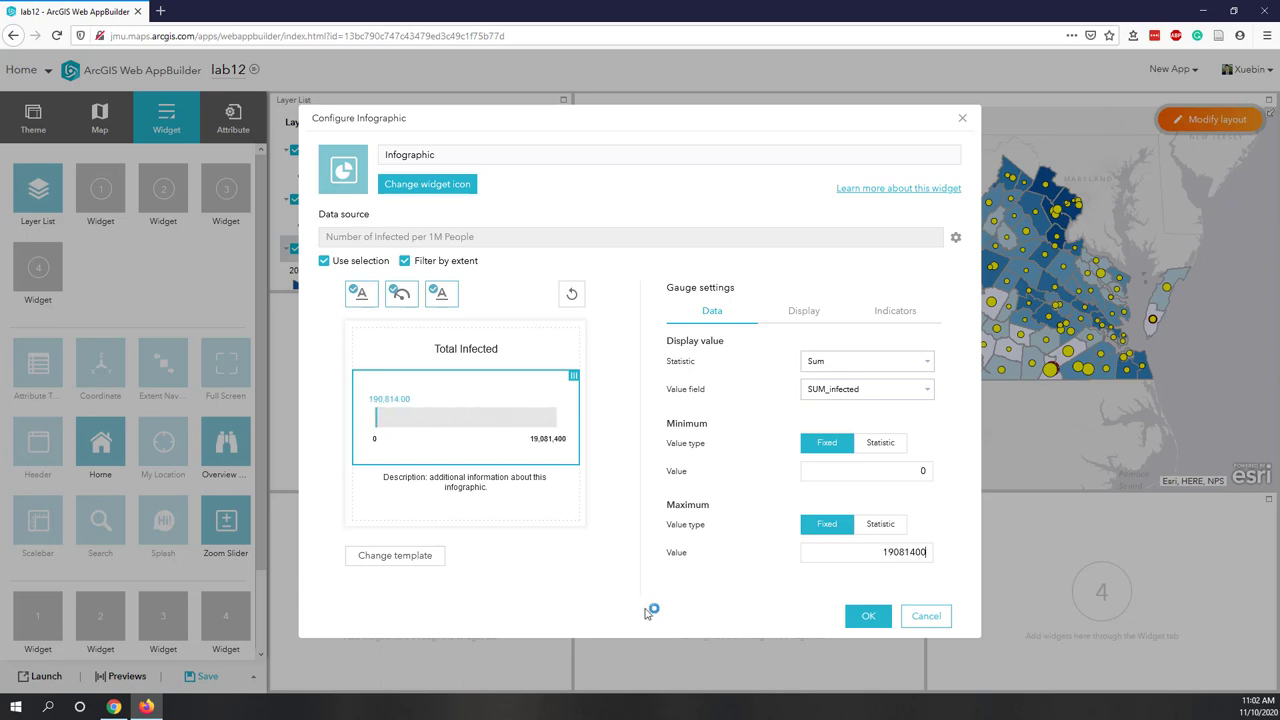
click(722, 606)
key(ctrl+z)
click(888, 563)
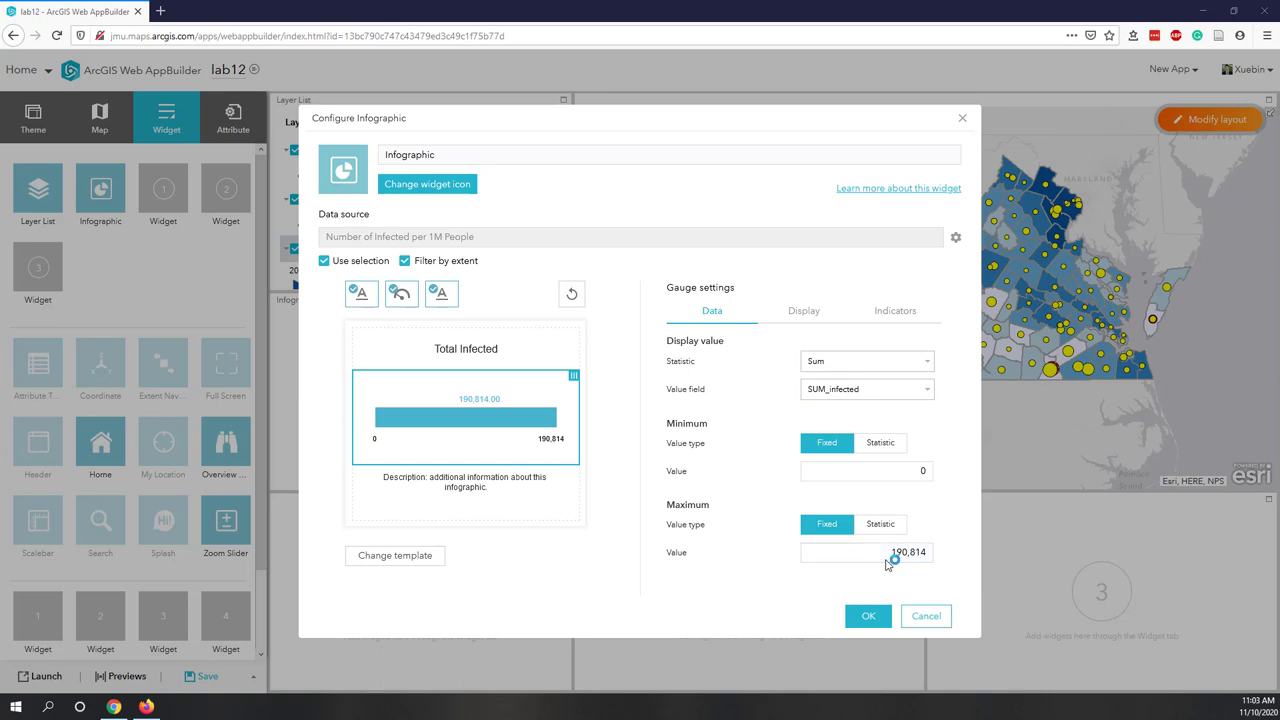
- Remove the description text from the infographic
click(488, 494)
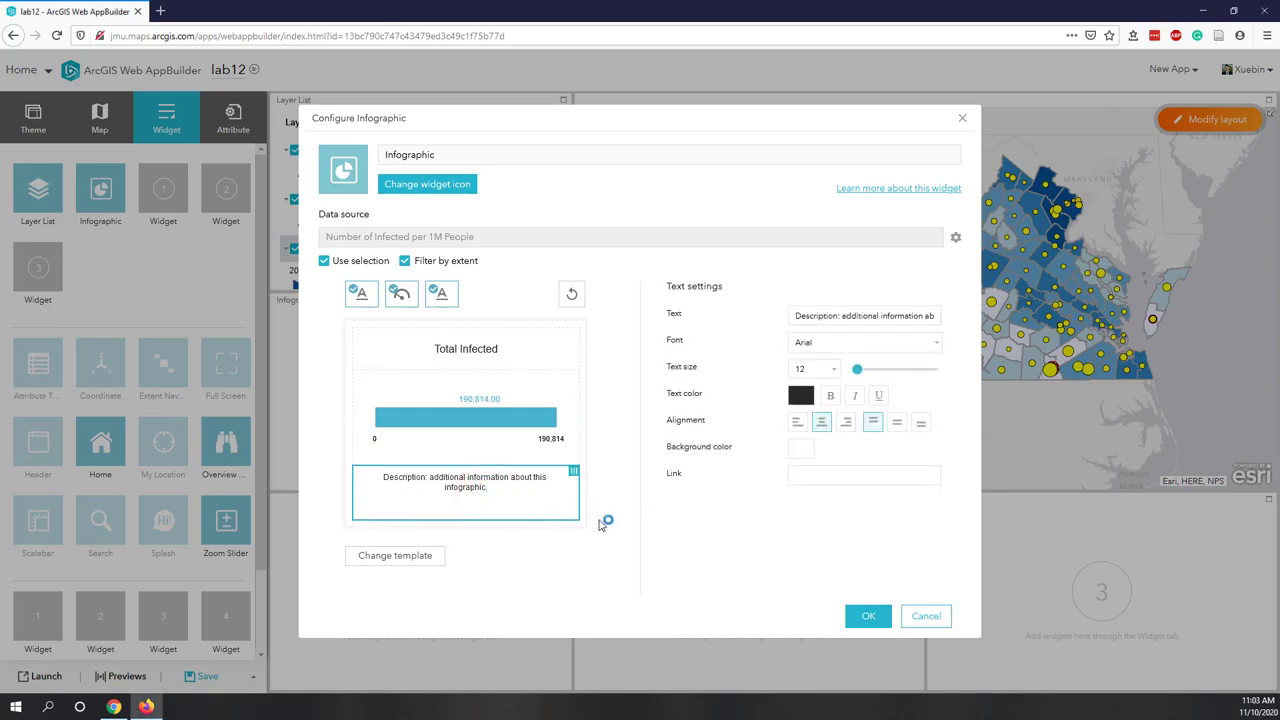
click(793, 319)
click(455, 292)
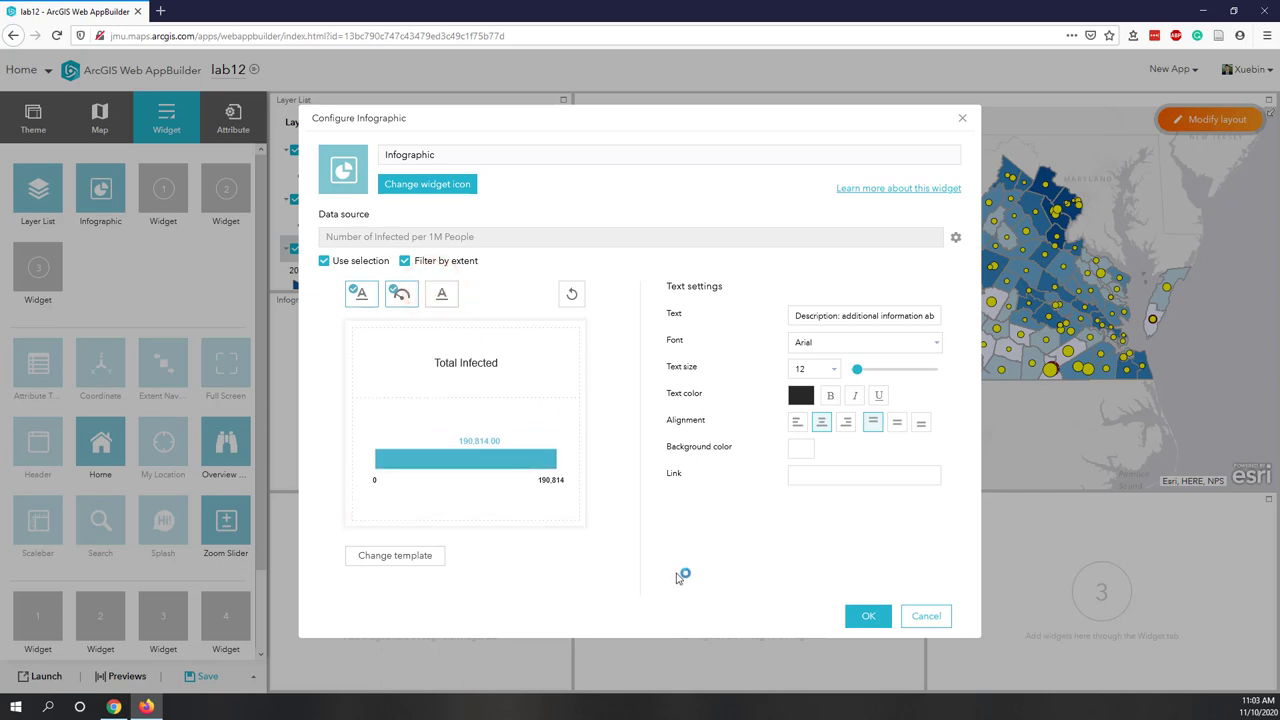
- Set the gauge front colour to light yellow and save the Total Infected infographic
click(476, 463)
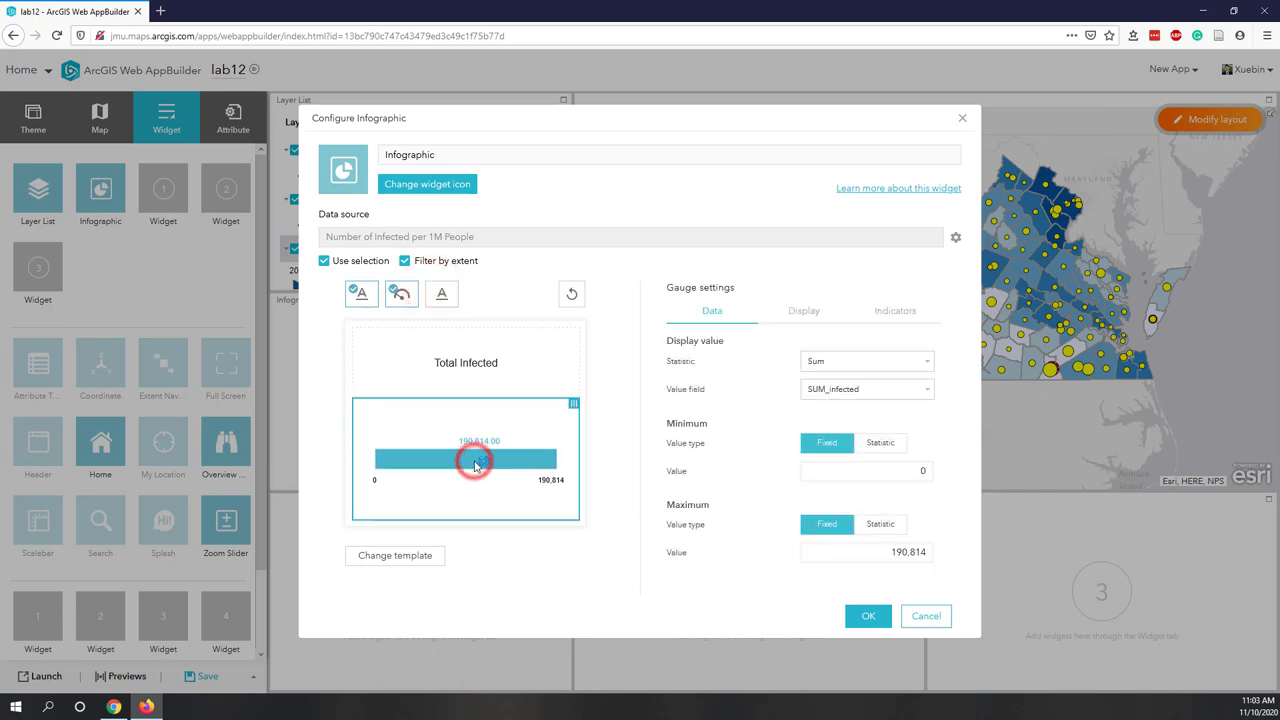
click(807, 312)
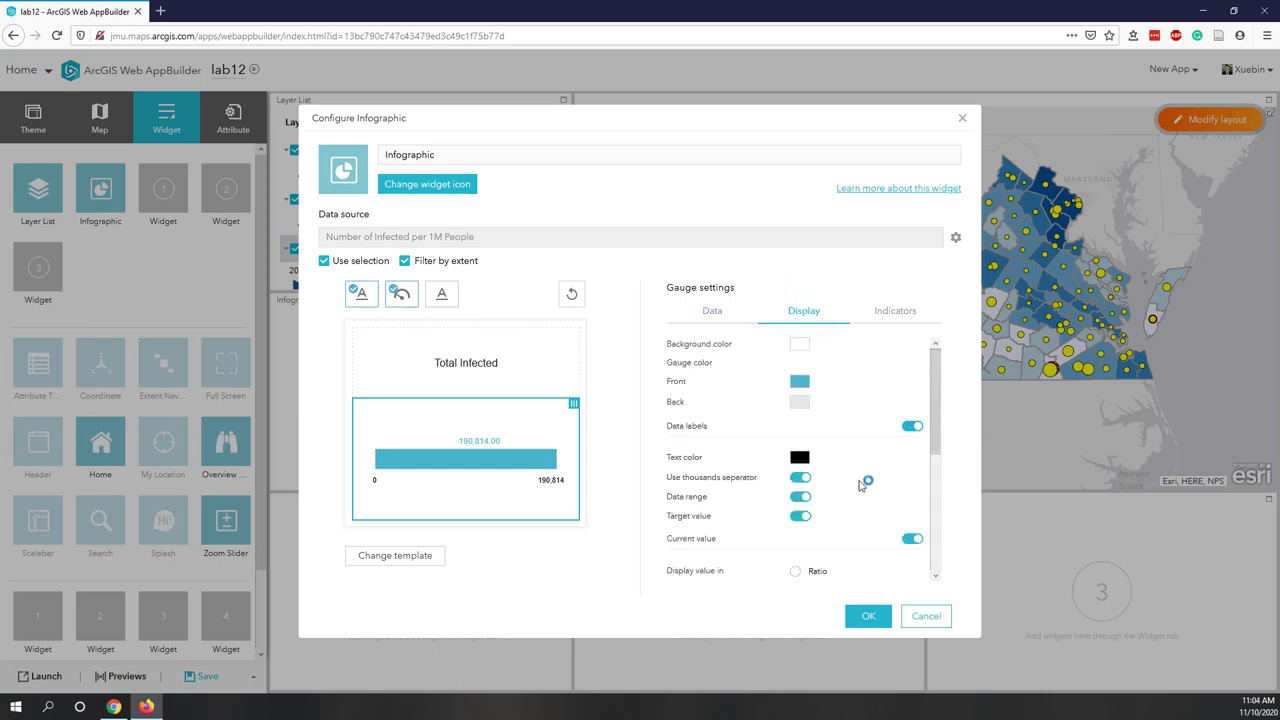
scroll(860, 485, down, 2)
scroll(860, 485, up, 2)
click(800, 381)
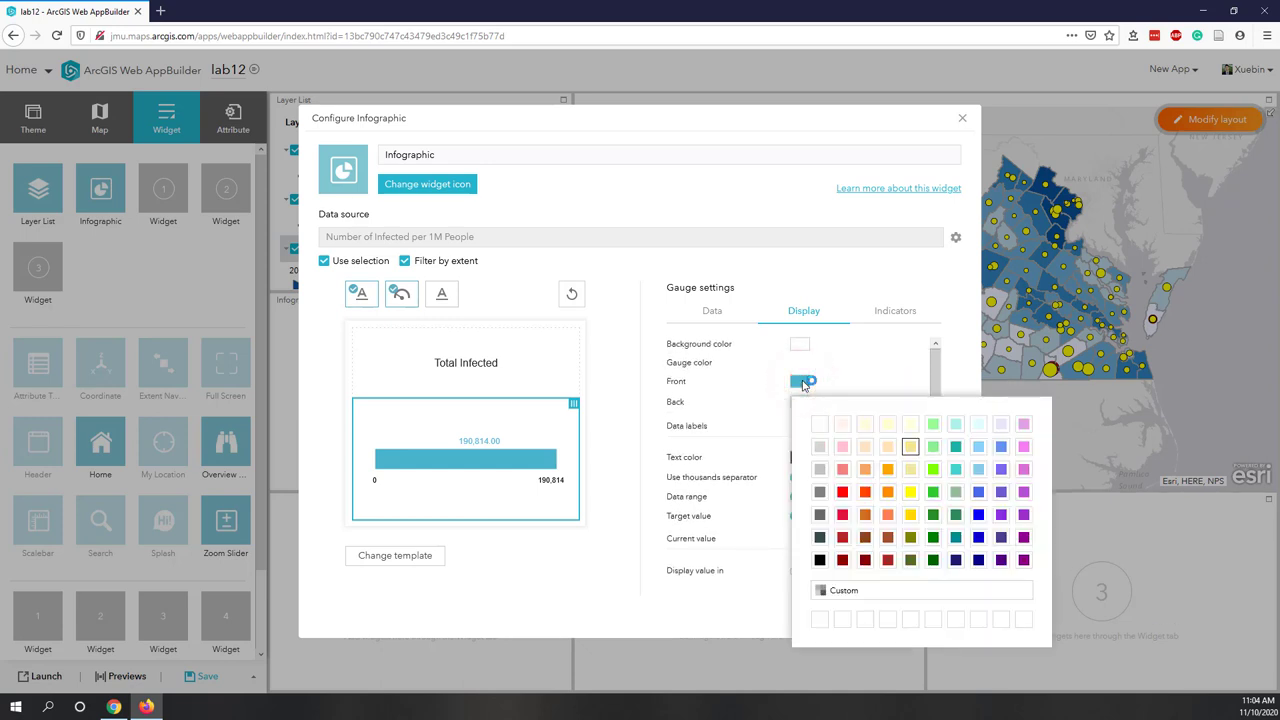
click(911, 492)
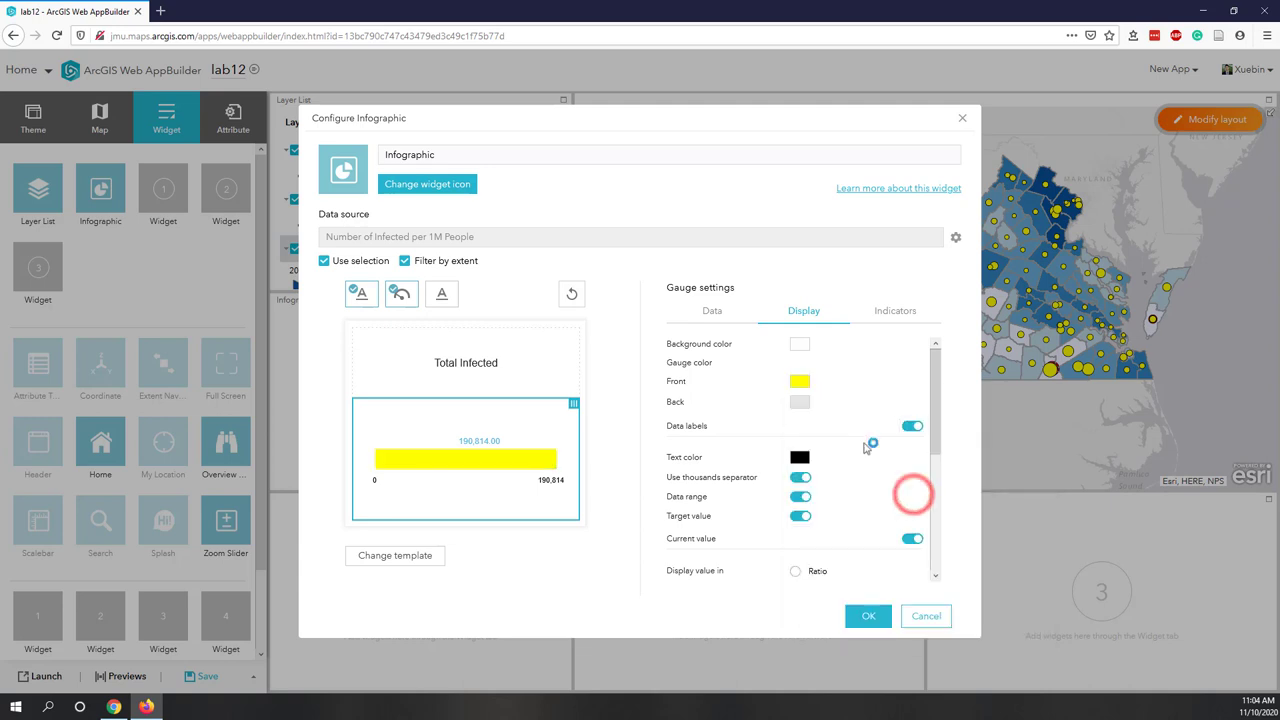
click(800, 381)
click(907, 449)
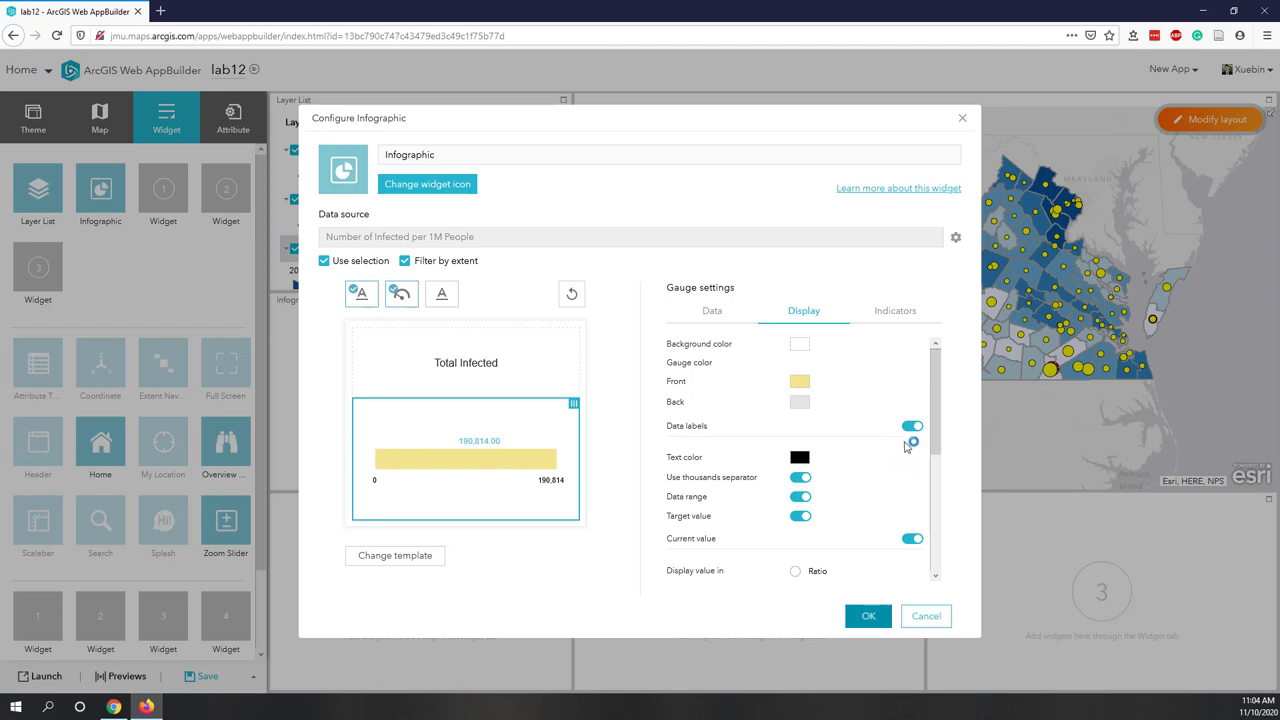
click(896, 312)
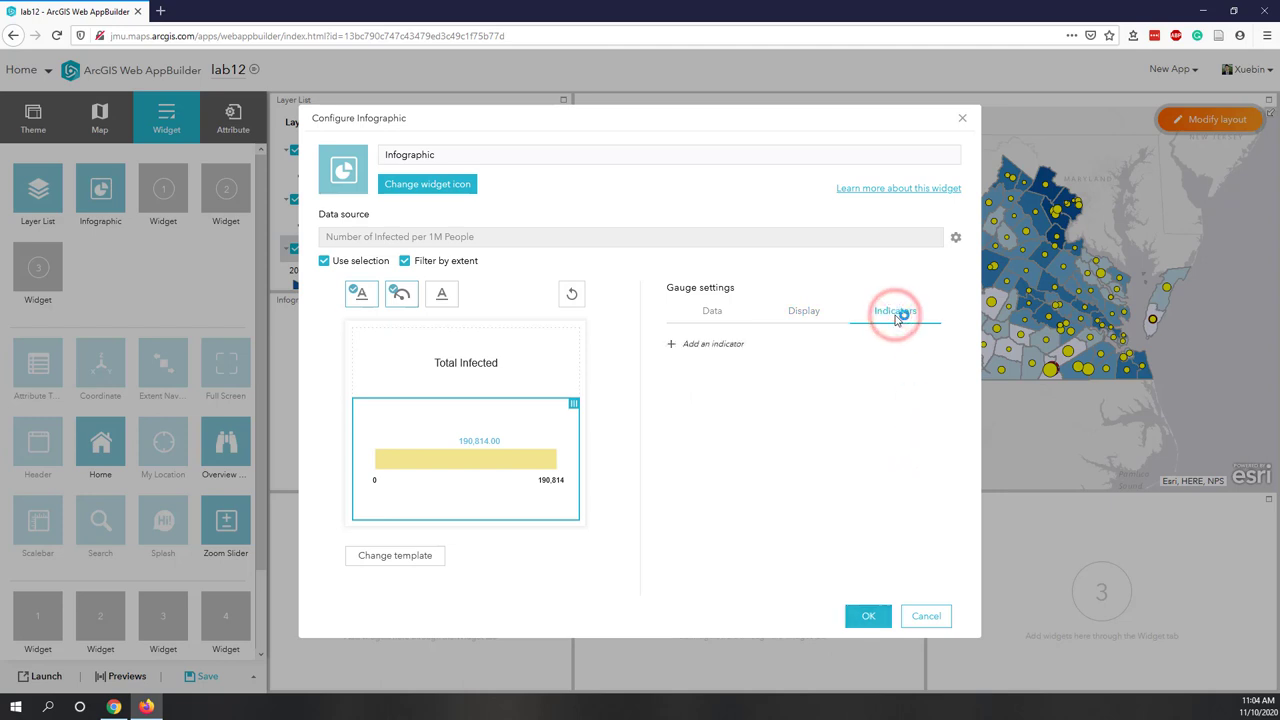
click(810, 312)
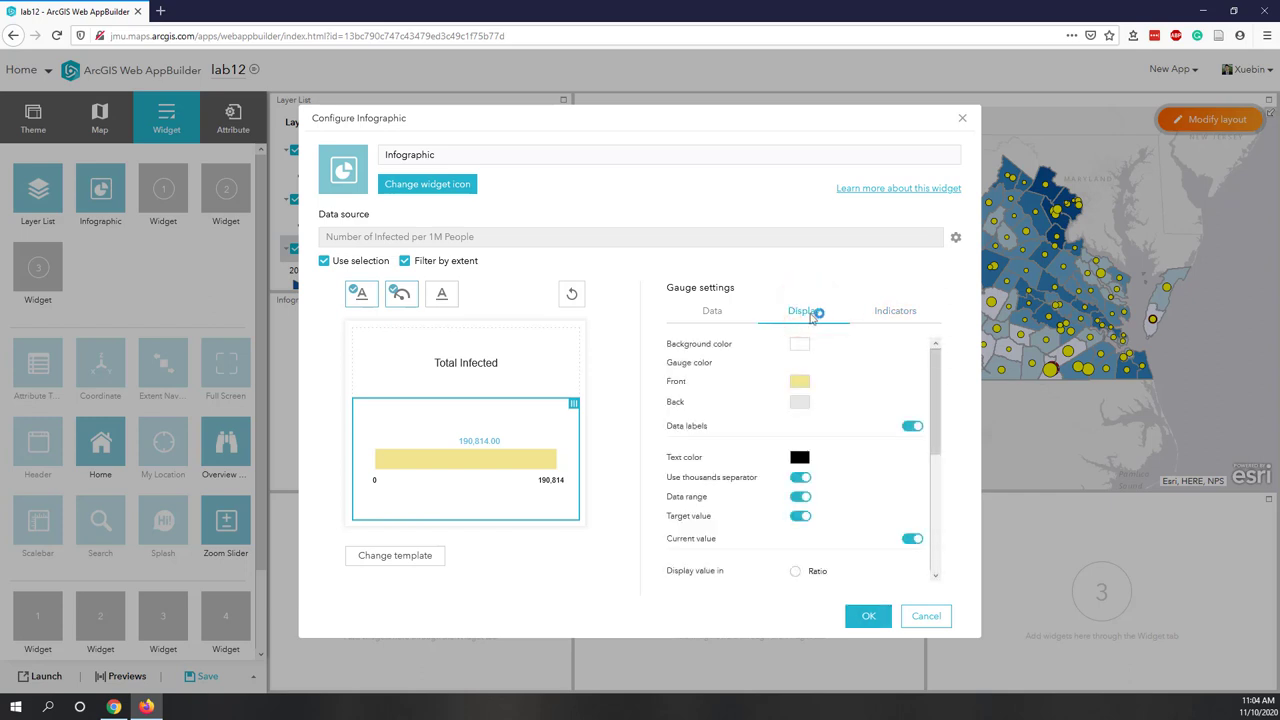
click(866, 616)
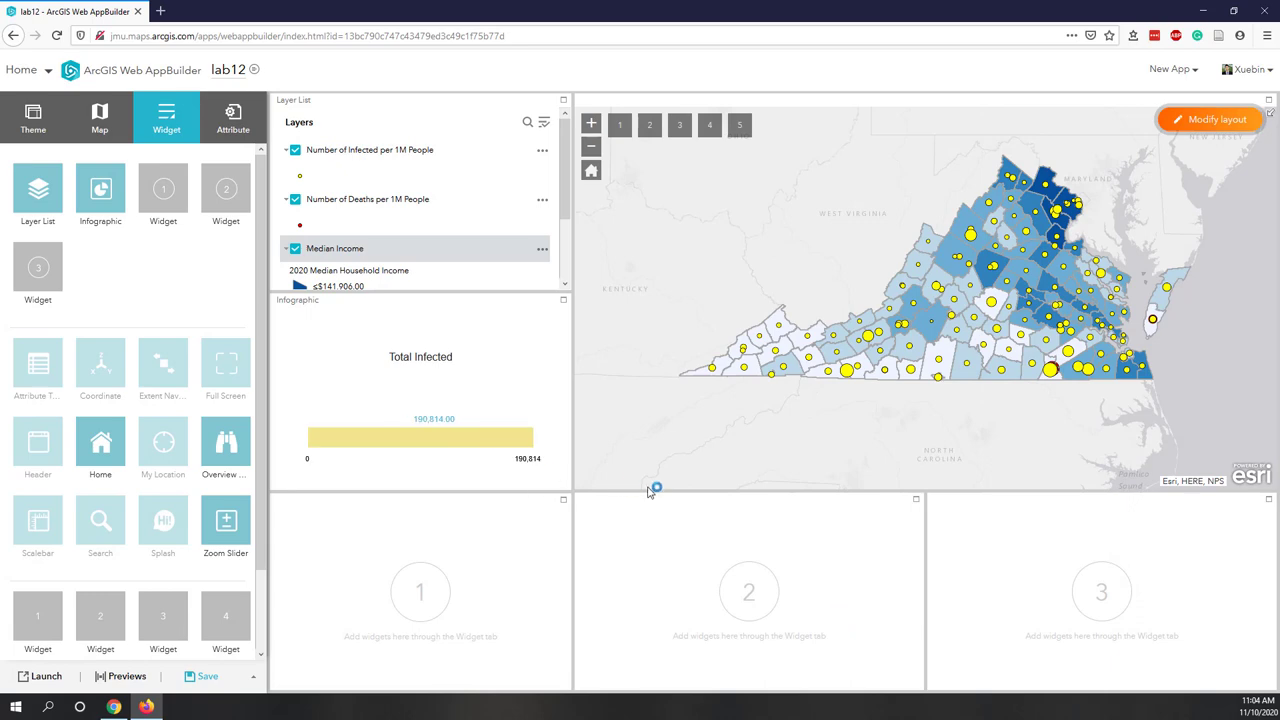
scroll(903, 218, up, 4)
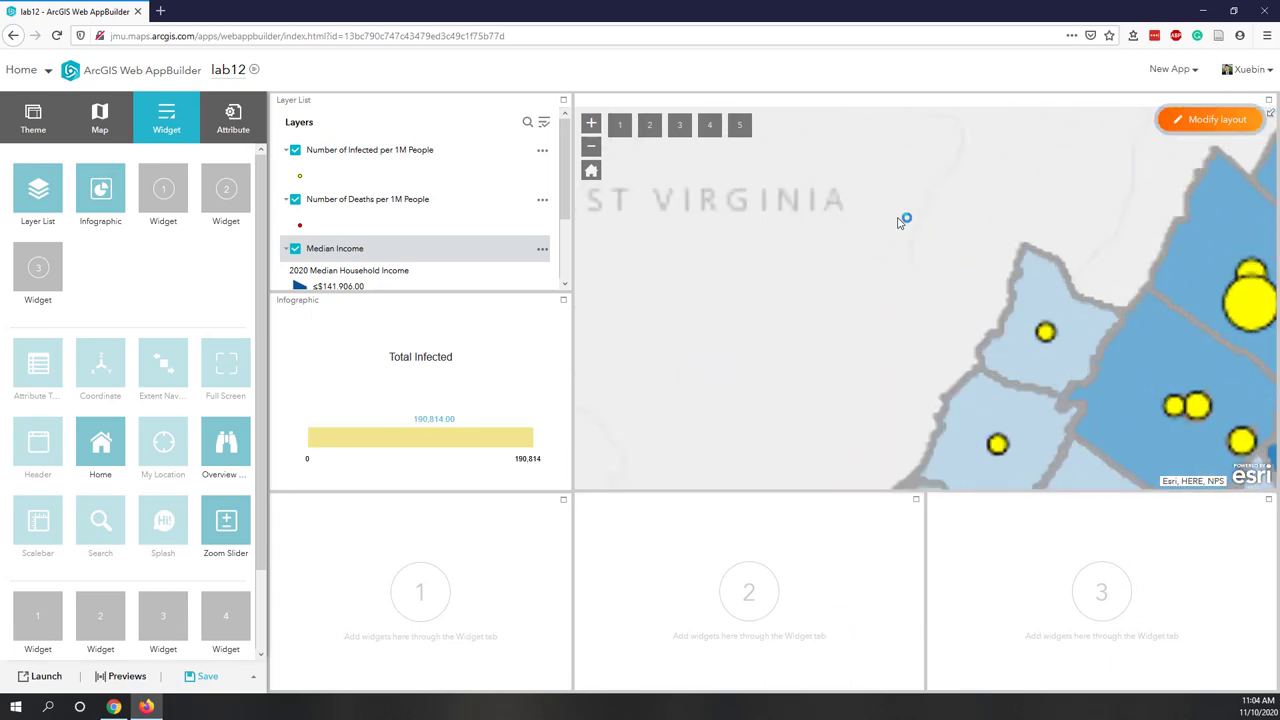
scroll(848, 222, down, 2)
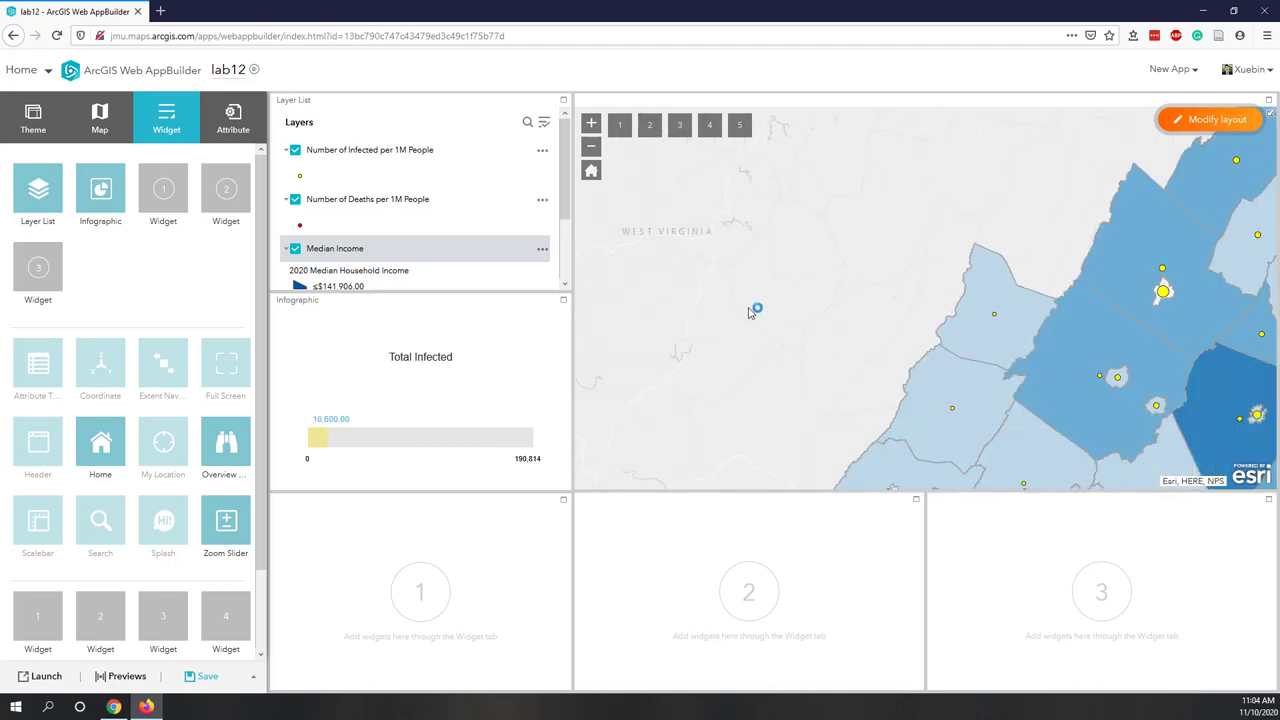
scroll(752, 312, down, 2)
scroll(910, 262, down, 1)
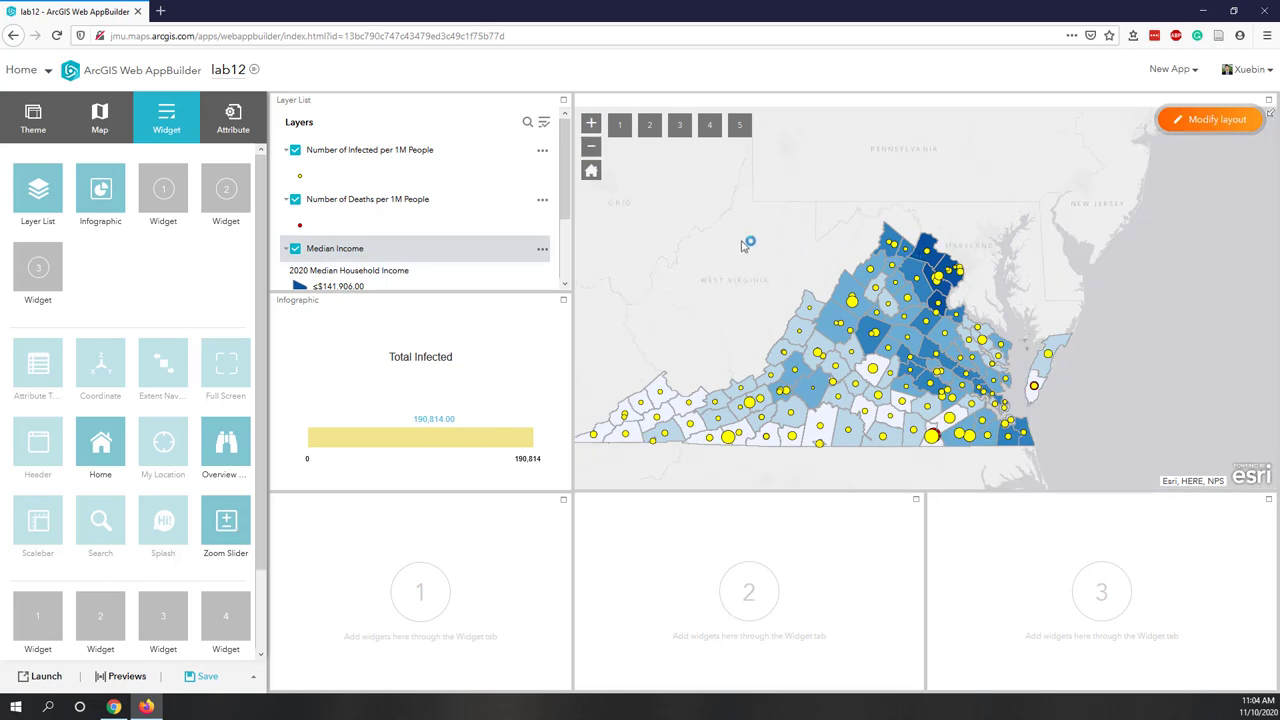
- Add an Infographic using the Horizontal Gauge template on Number of Deaths per 1M People
click(162, 189)
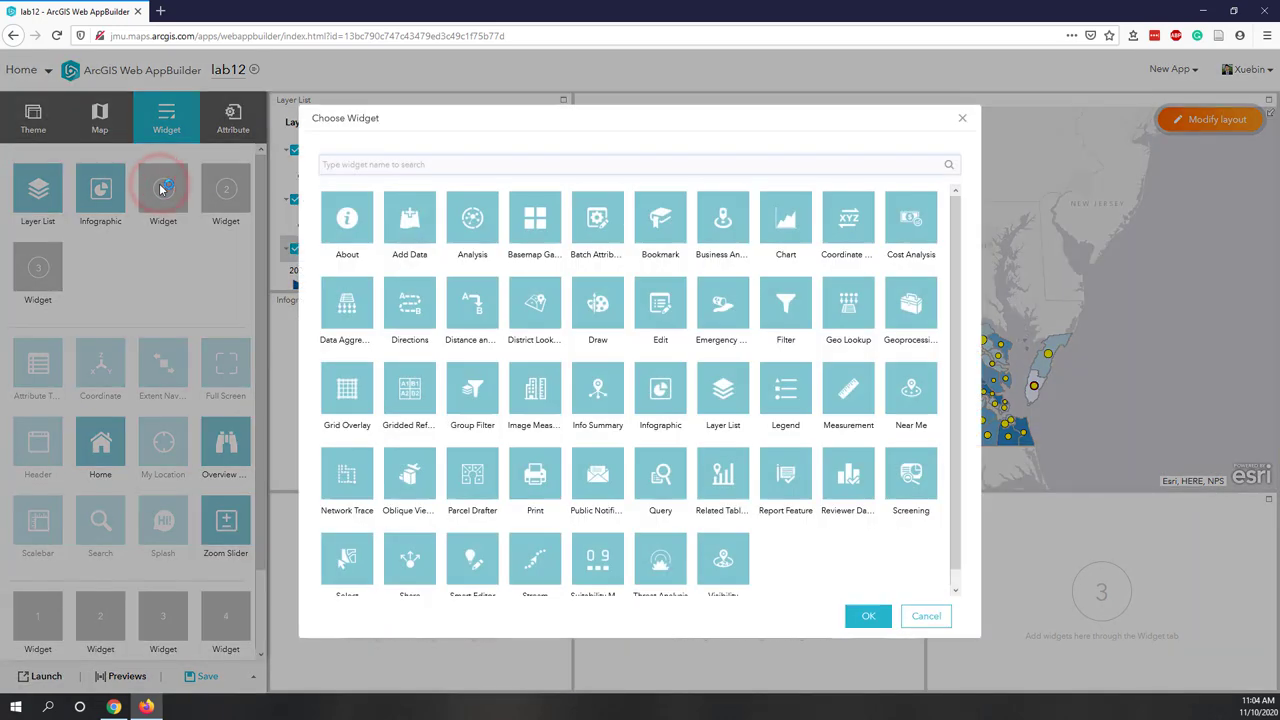
scroll(594, 486, down, 1)
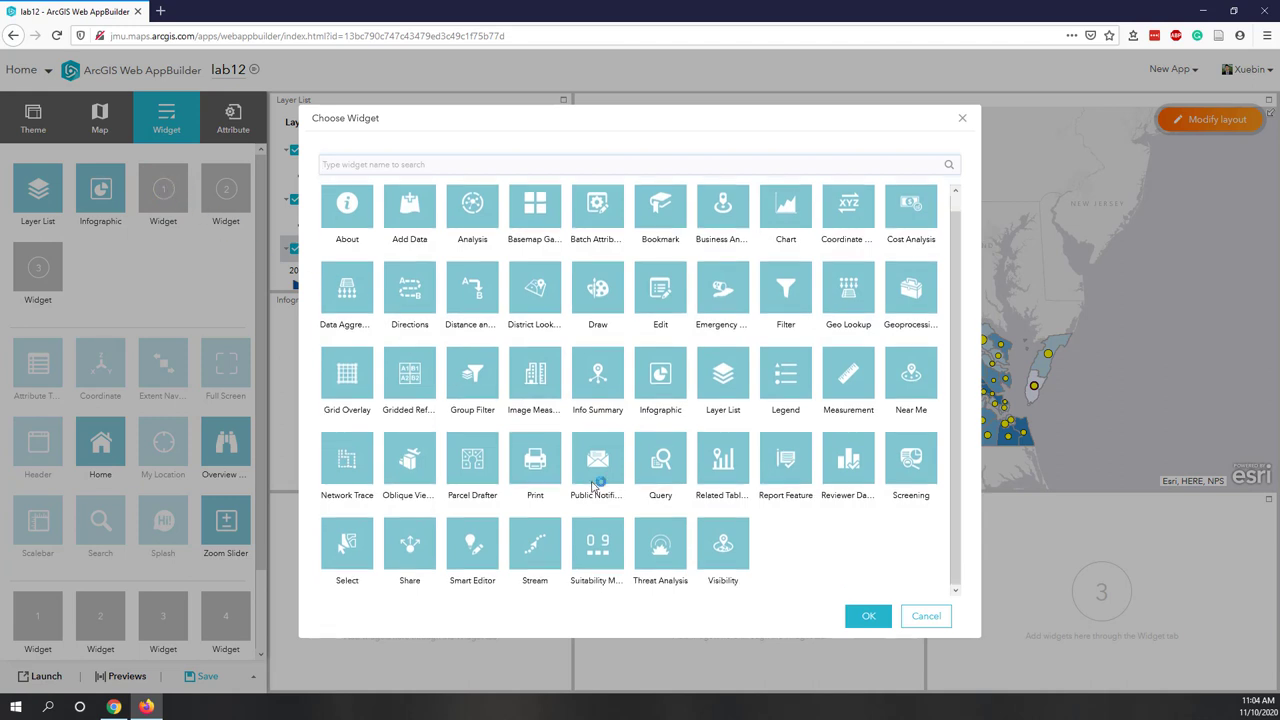
scroll(594, 486, up, 1)
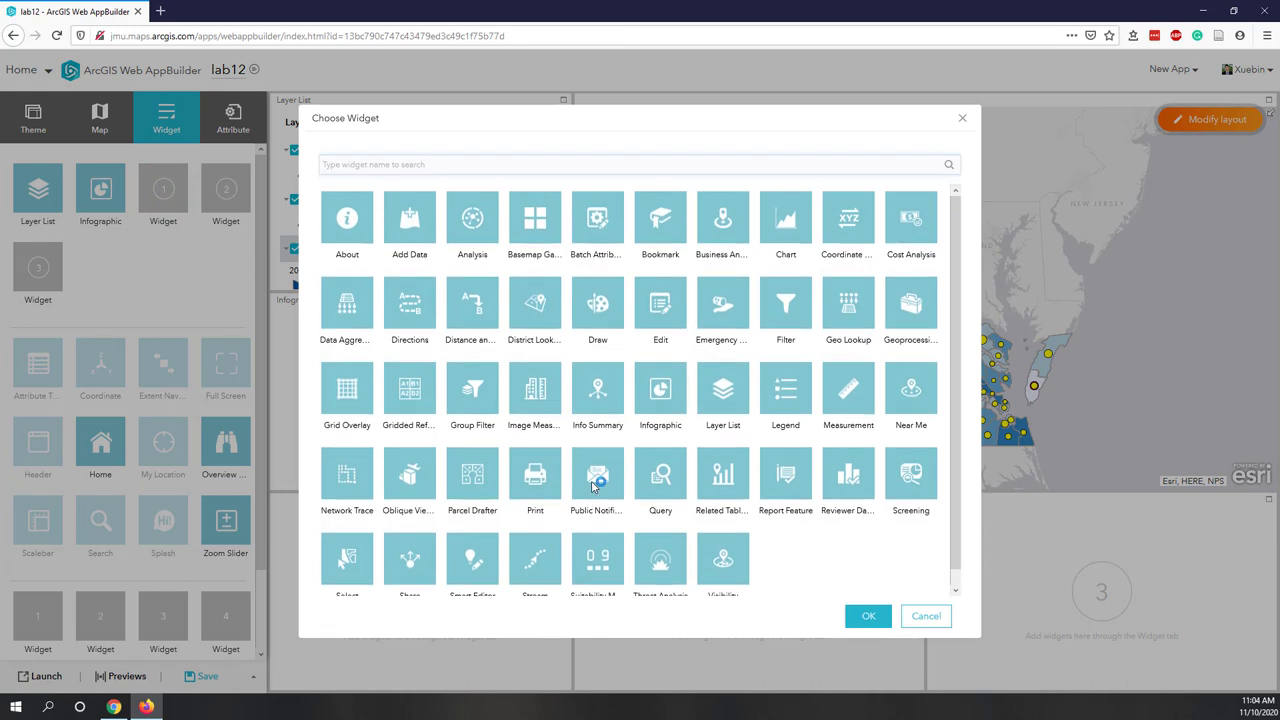
click(660, 395)
click(864, 615)
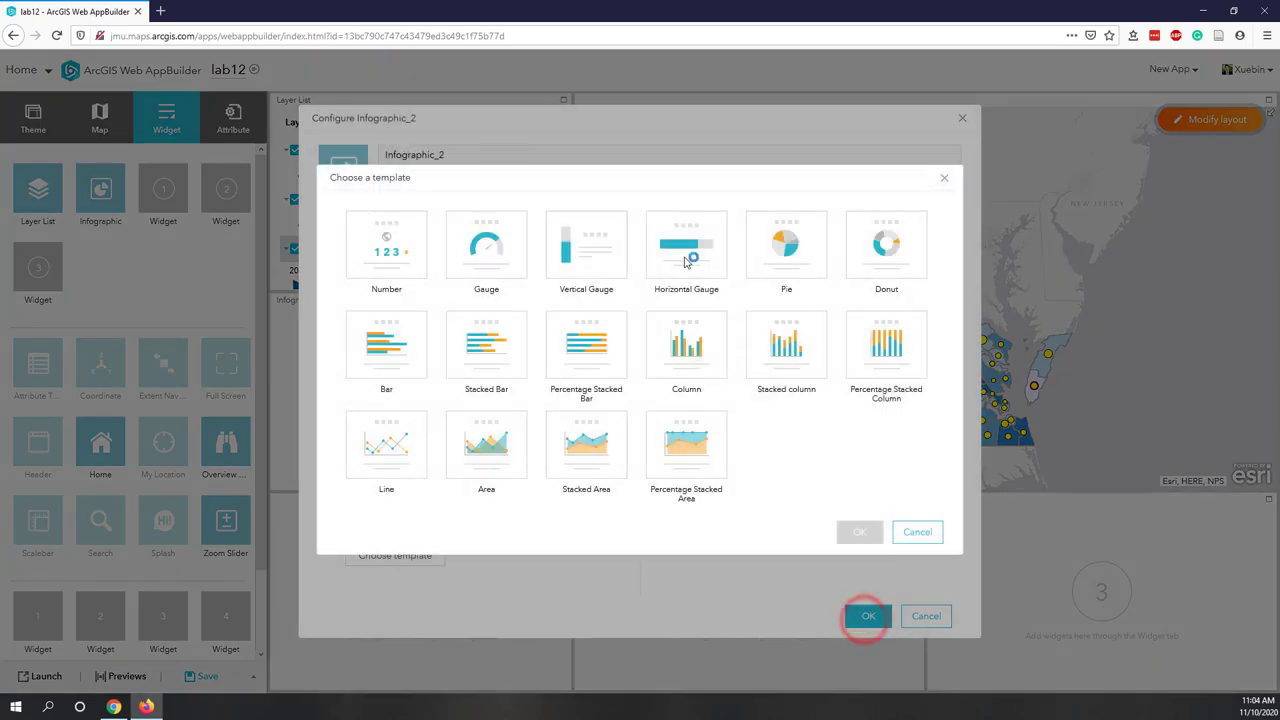
click(683, 250)
click(862, 535)
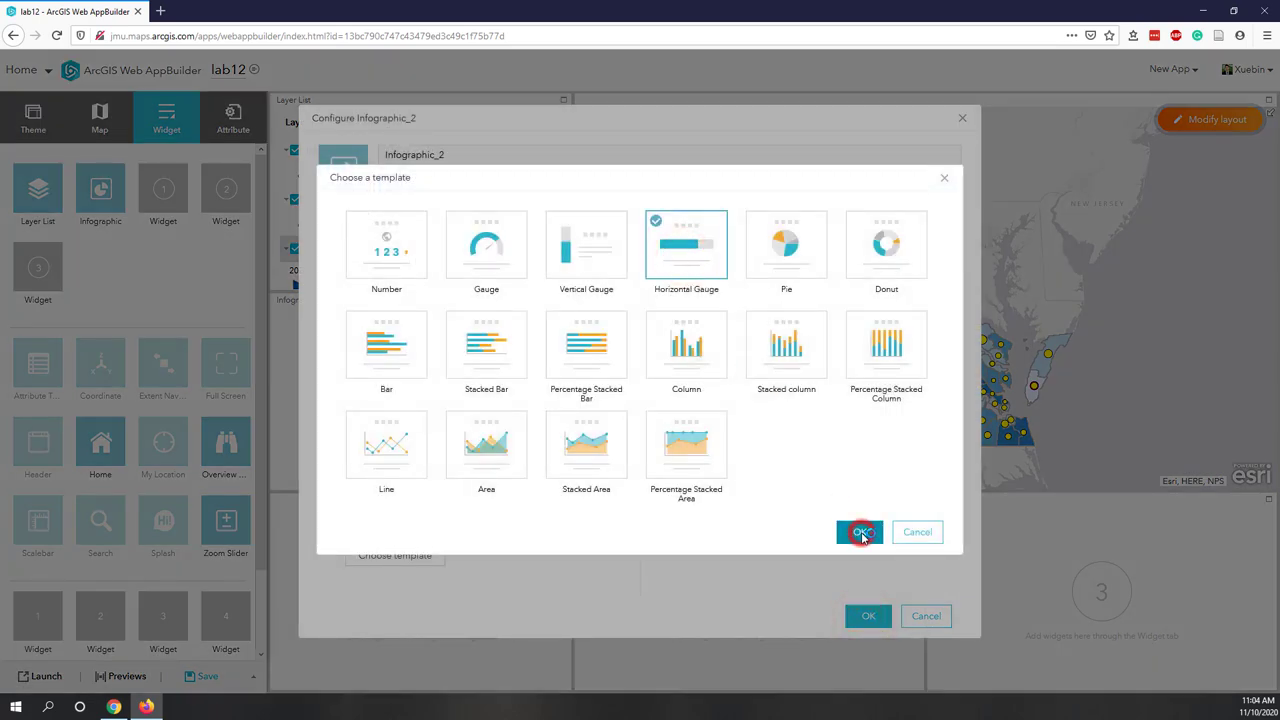
click(545, 274)
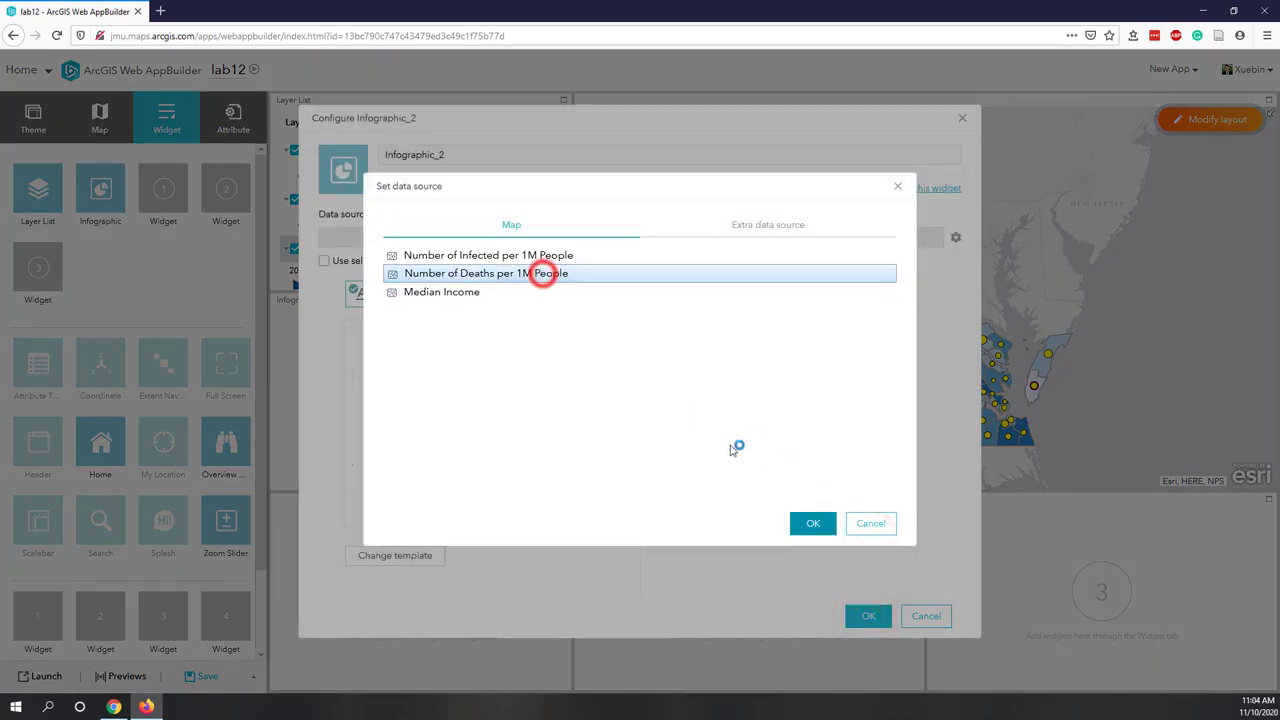
click(814, 523)
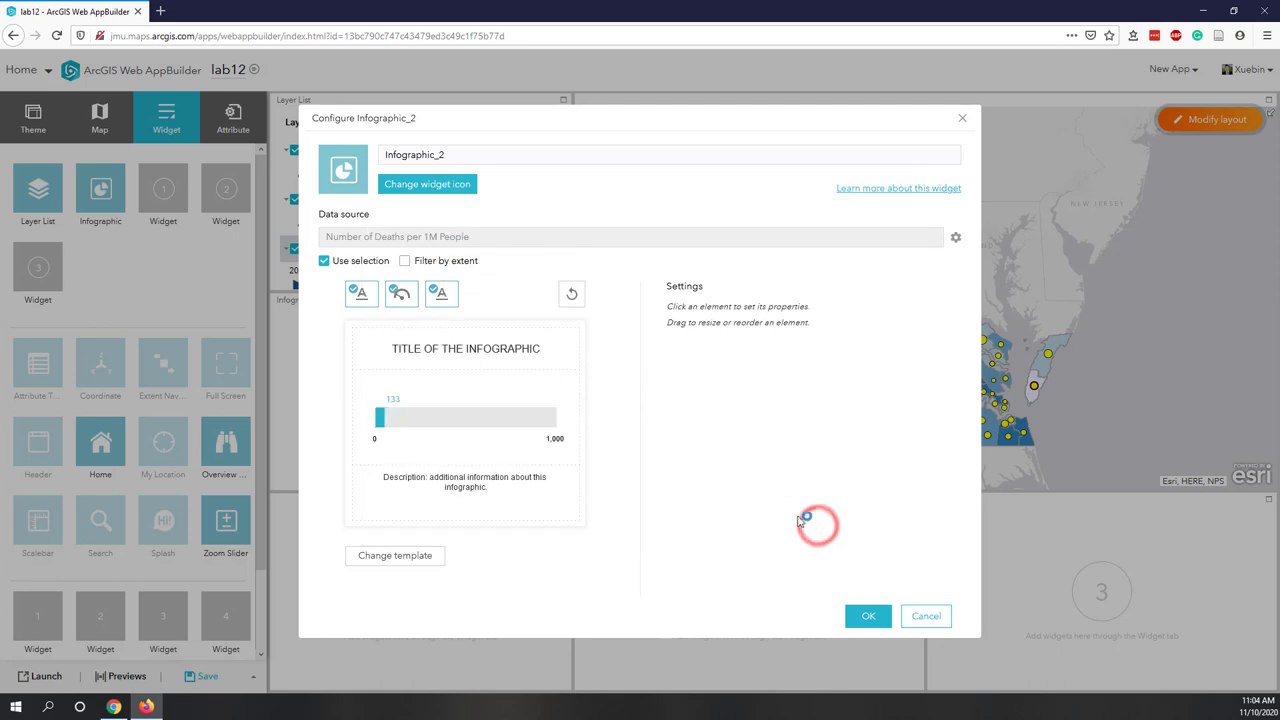
- Start retitling the infographic 'Total Death'
click(450, 350)
click(921, 315)
key(ctrl+a)
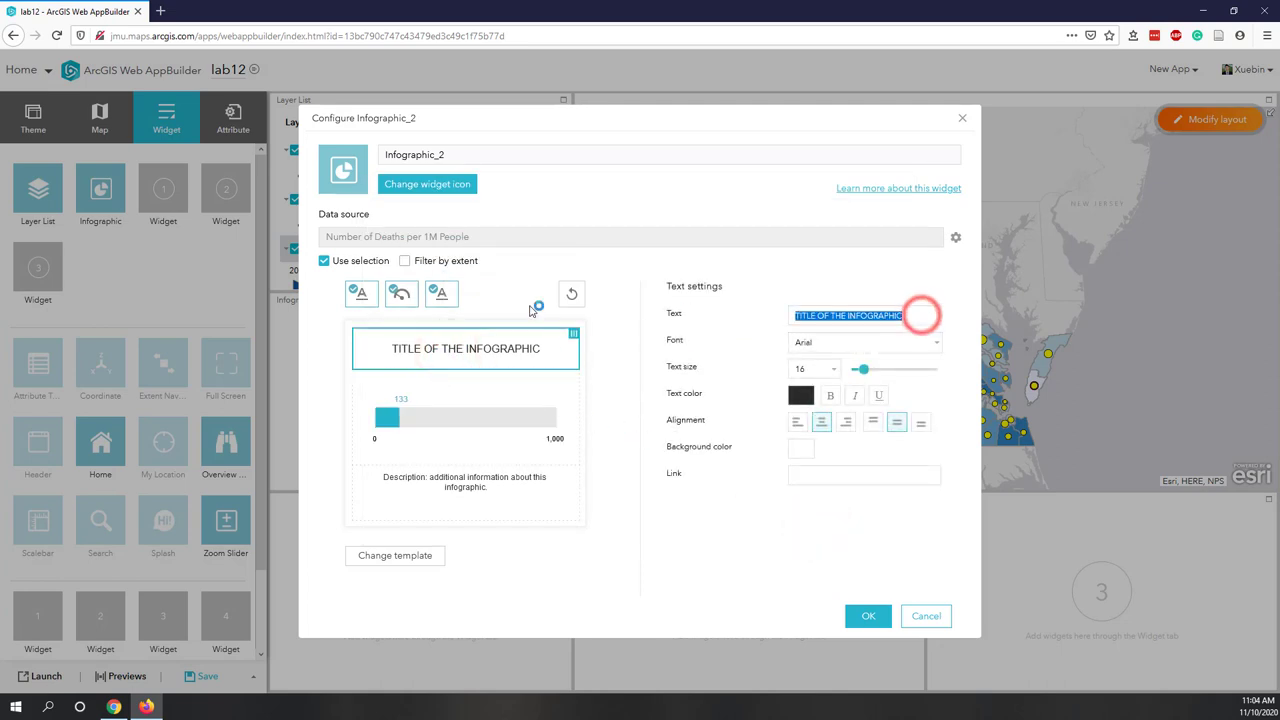
text(Total Death)
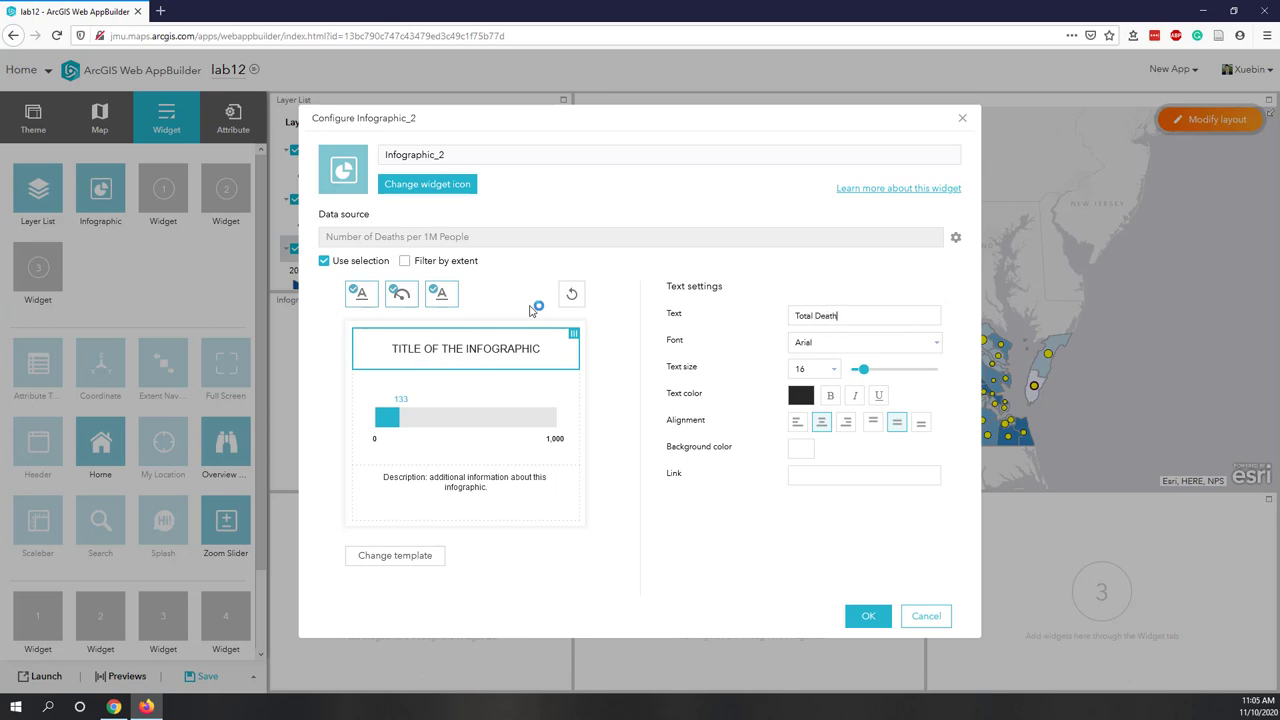
- Make the gauge show the Sum of SUM_death with a maximum of 3,702
click(418, 423)
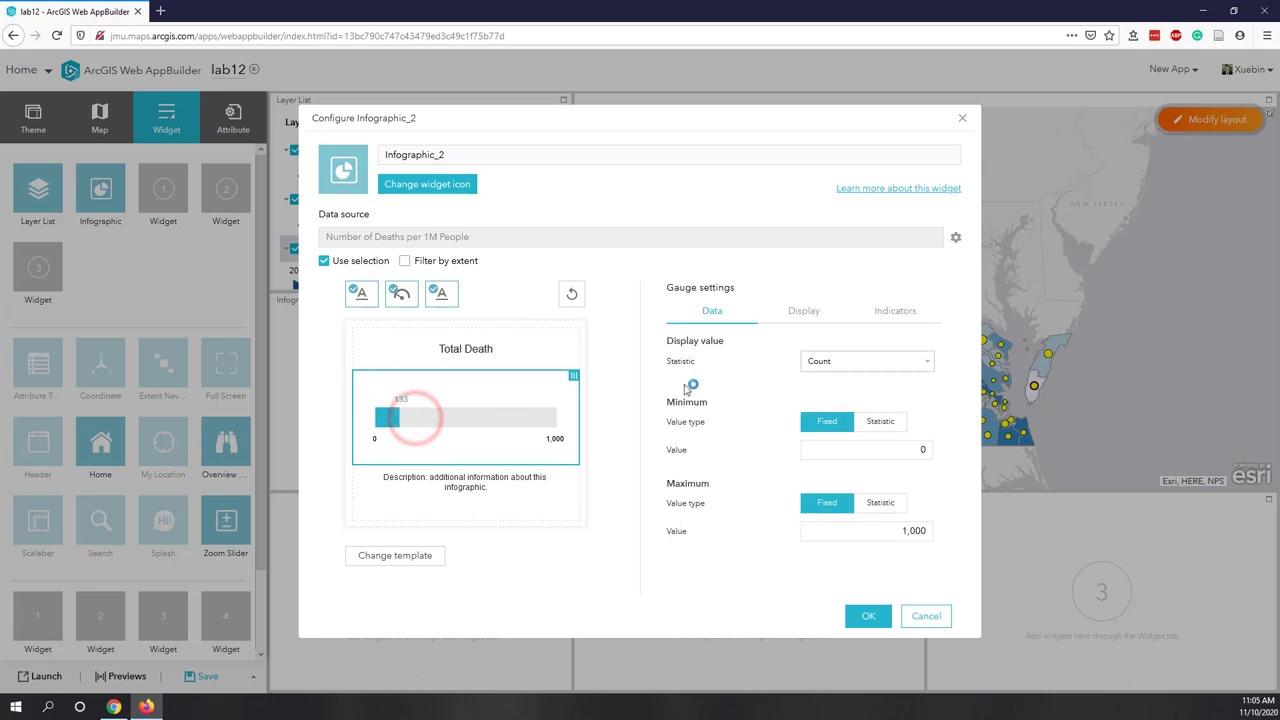
click(847, 363)
click(840, 392)
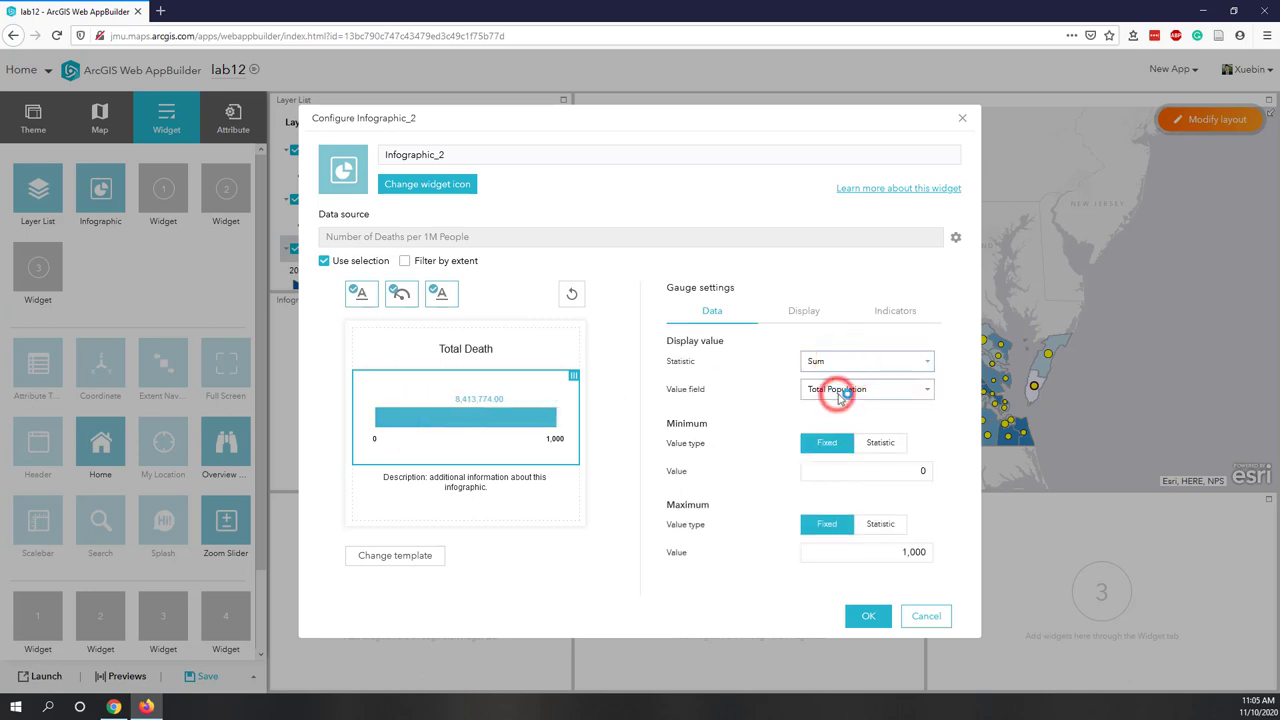
click(848, 391)
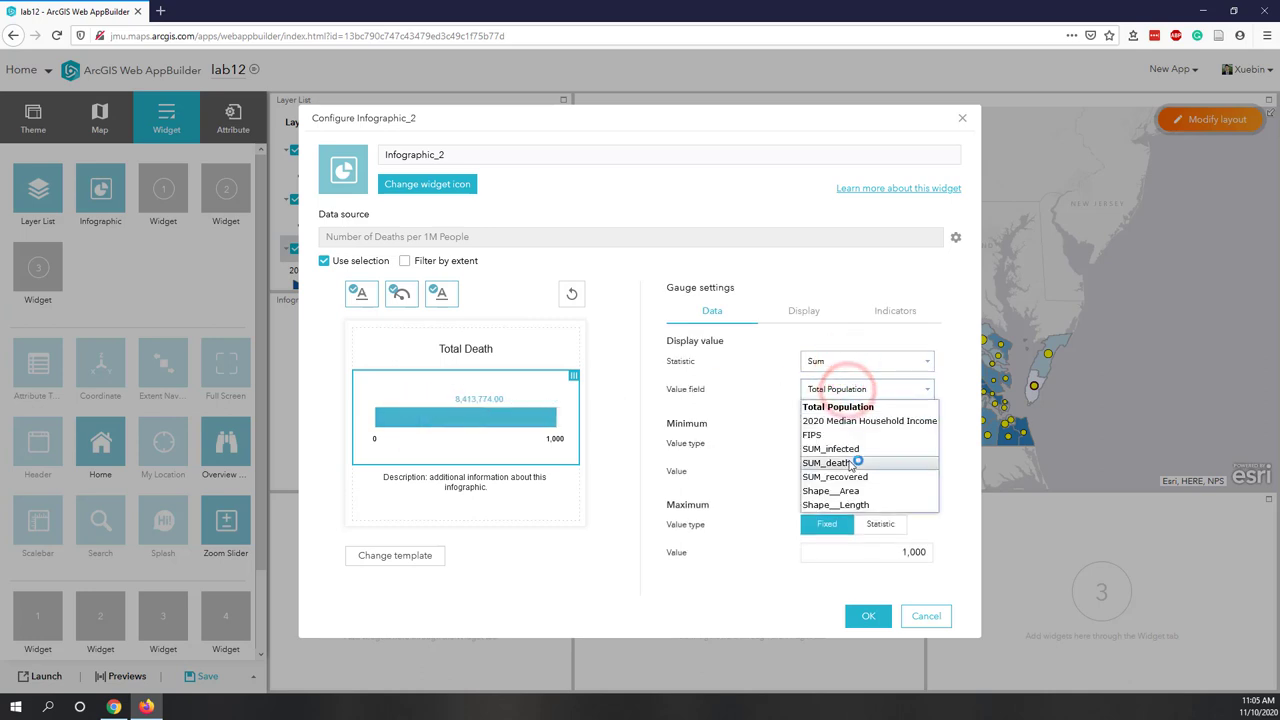
click(849, 460)
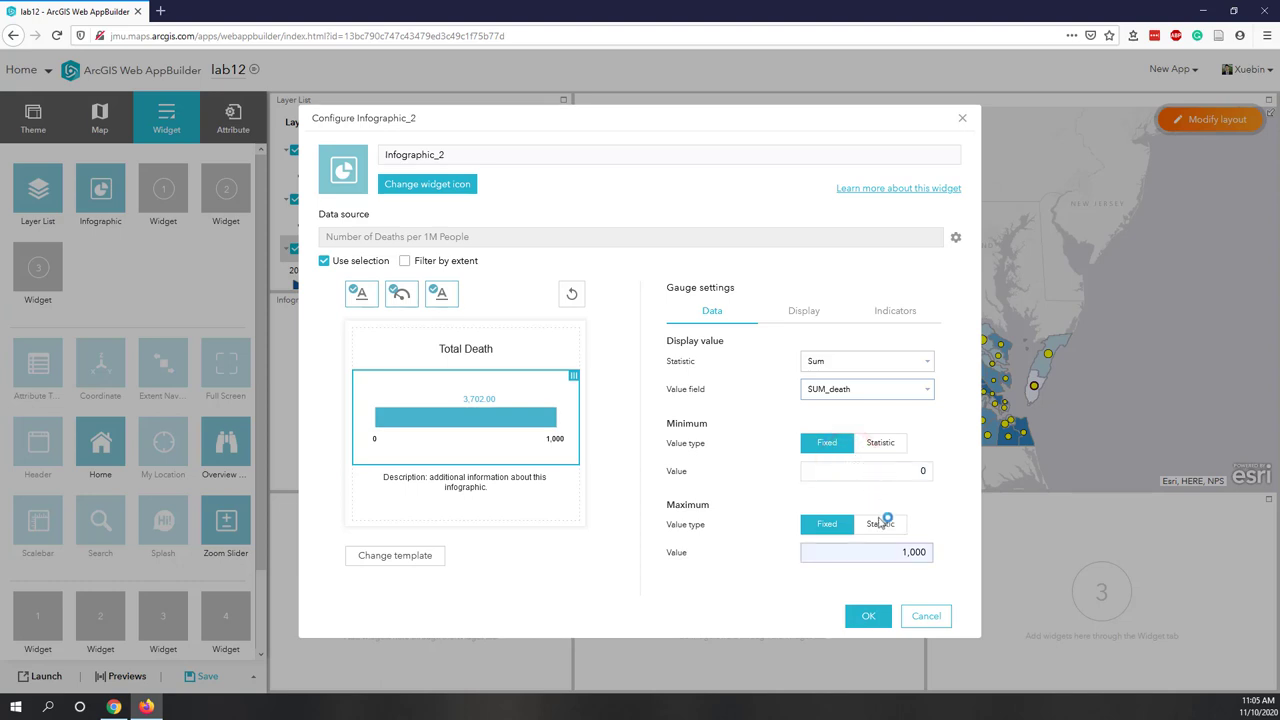
drag(897, 552, 955, 557)
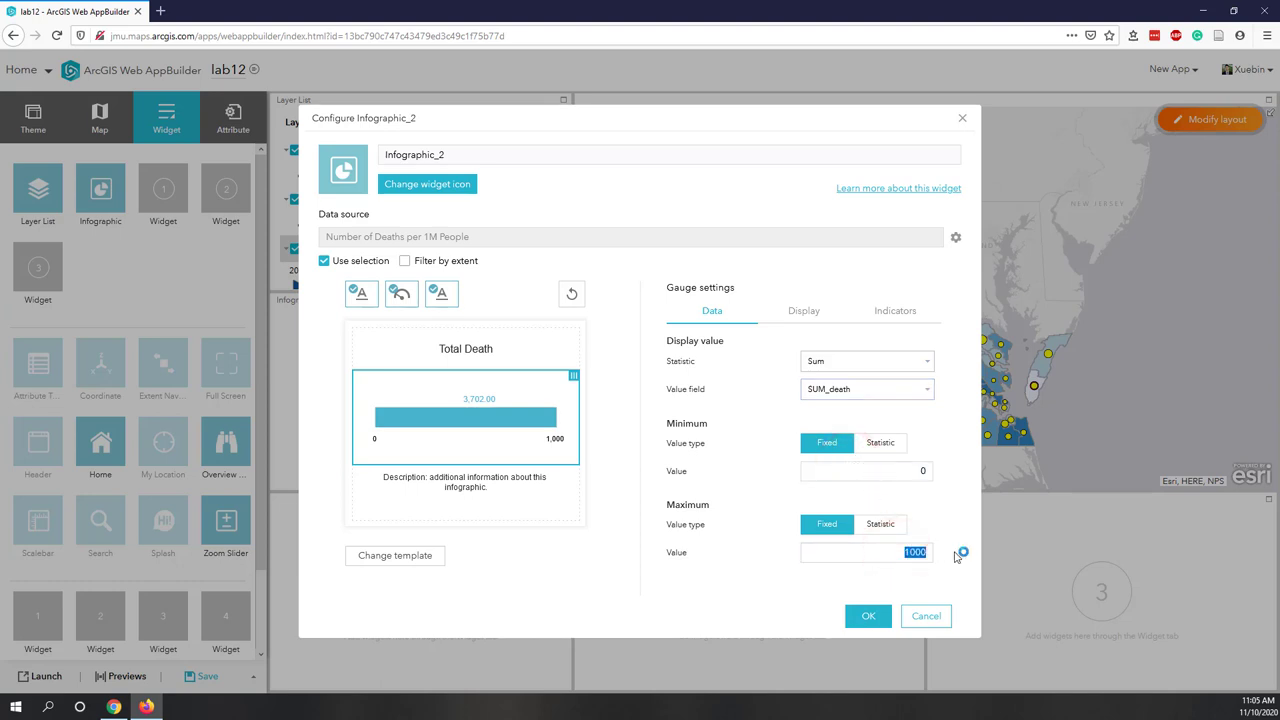
text(3702)
click(716, 604)
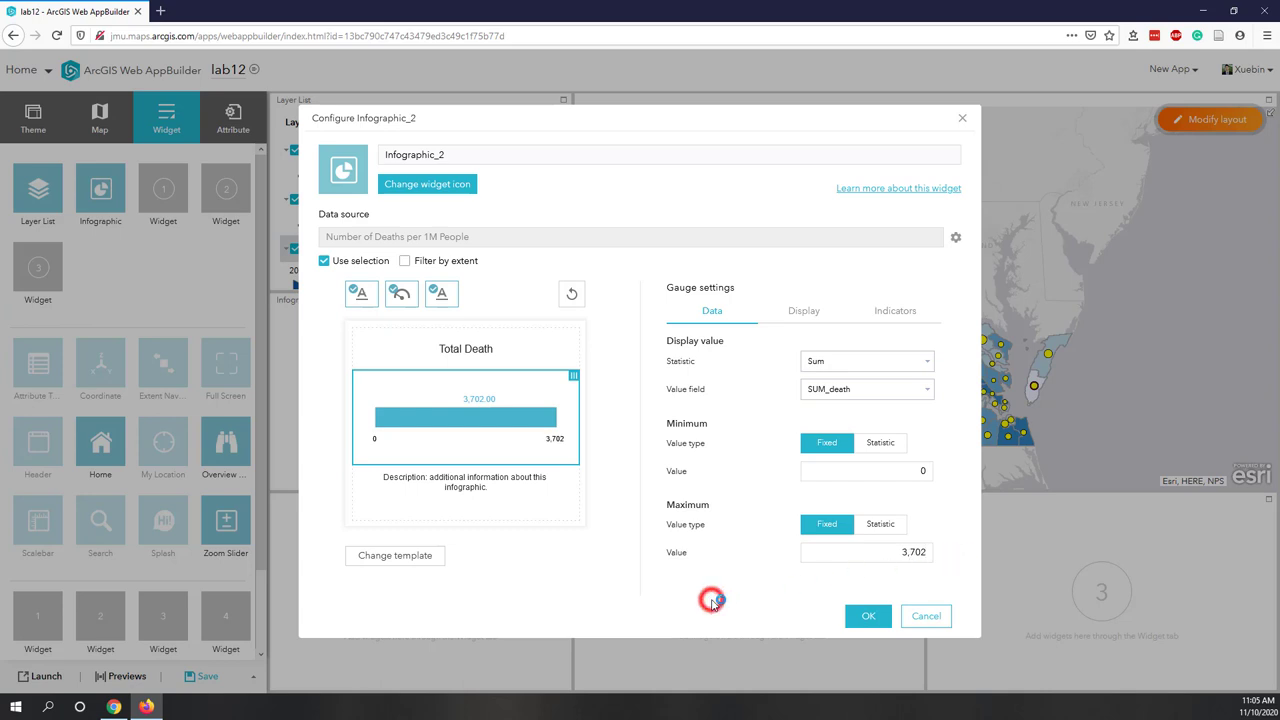
- Colour the gauge bar light red, drop the description, and save the infographic
click(801, 307)
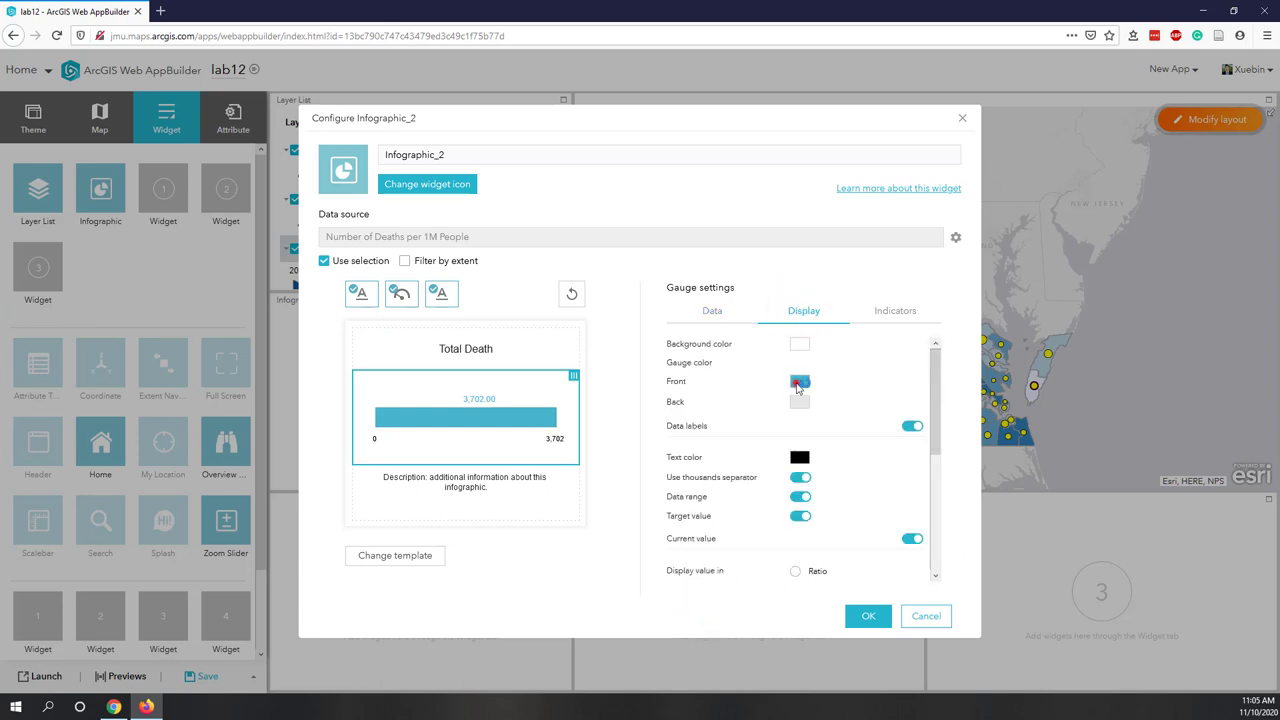
click(799, 381)
click(843, 471)
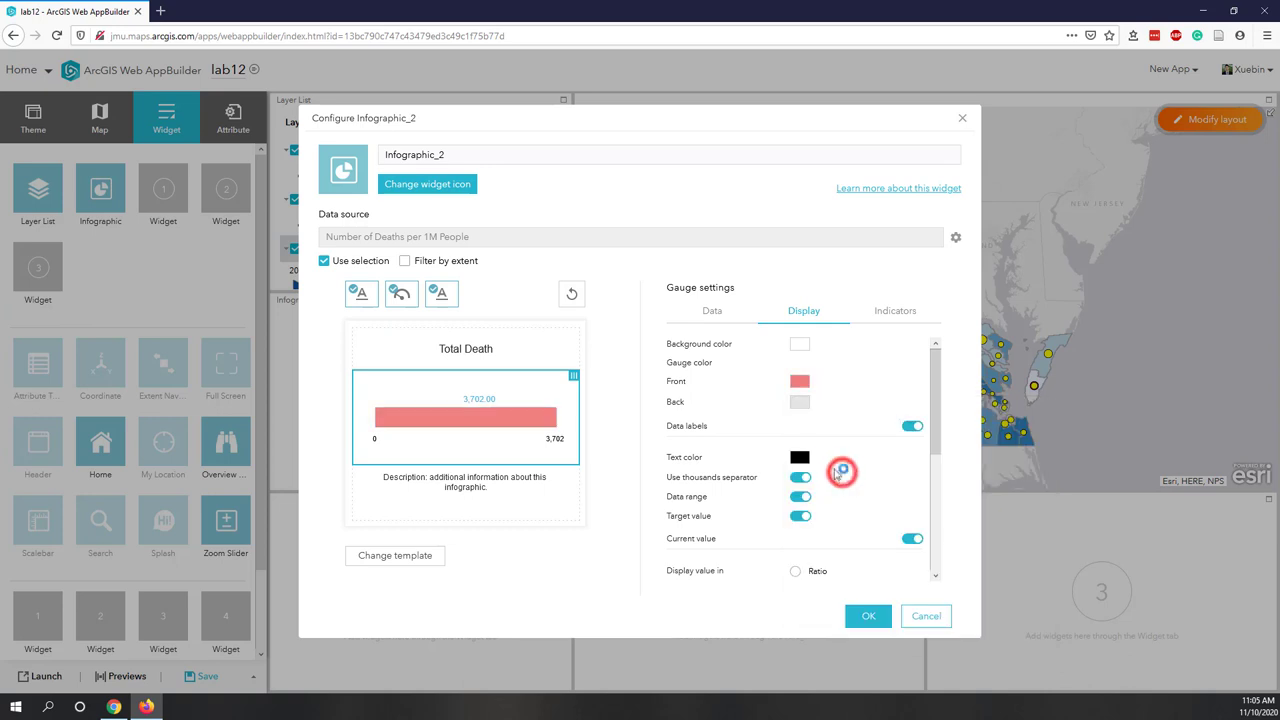
click(437, 291)
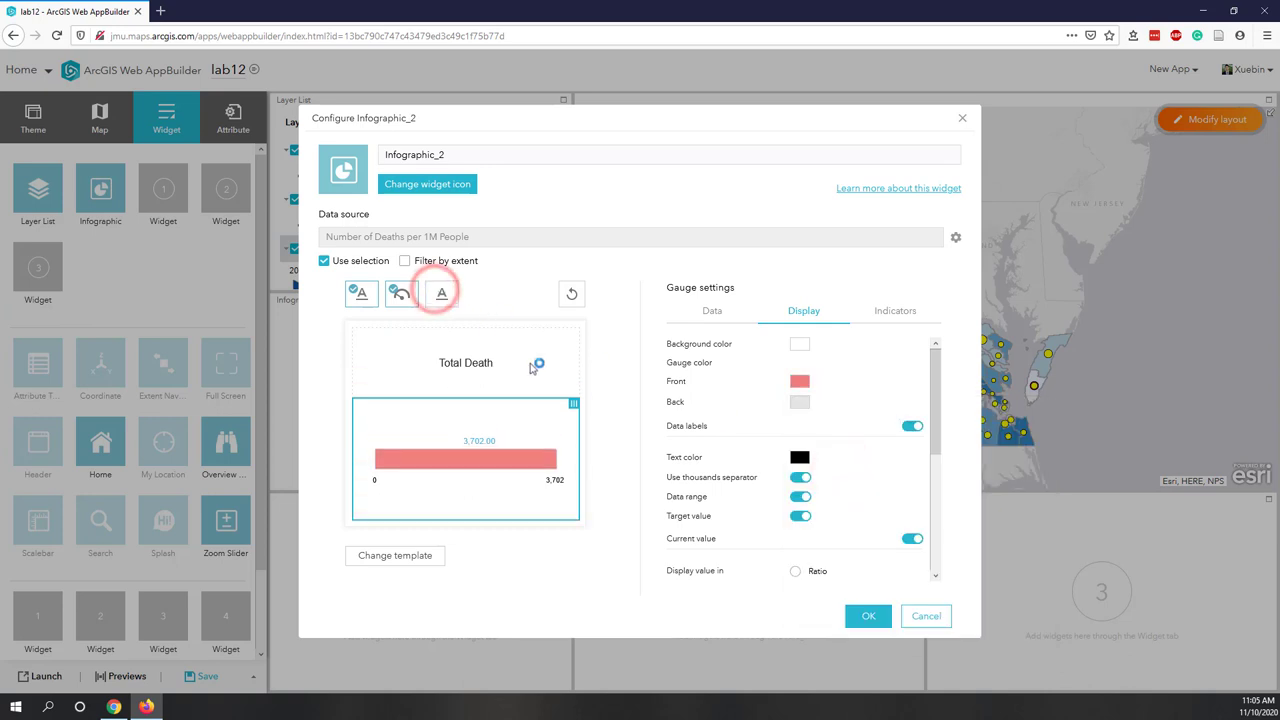
click(866, 618)
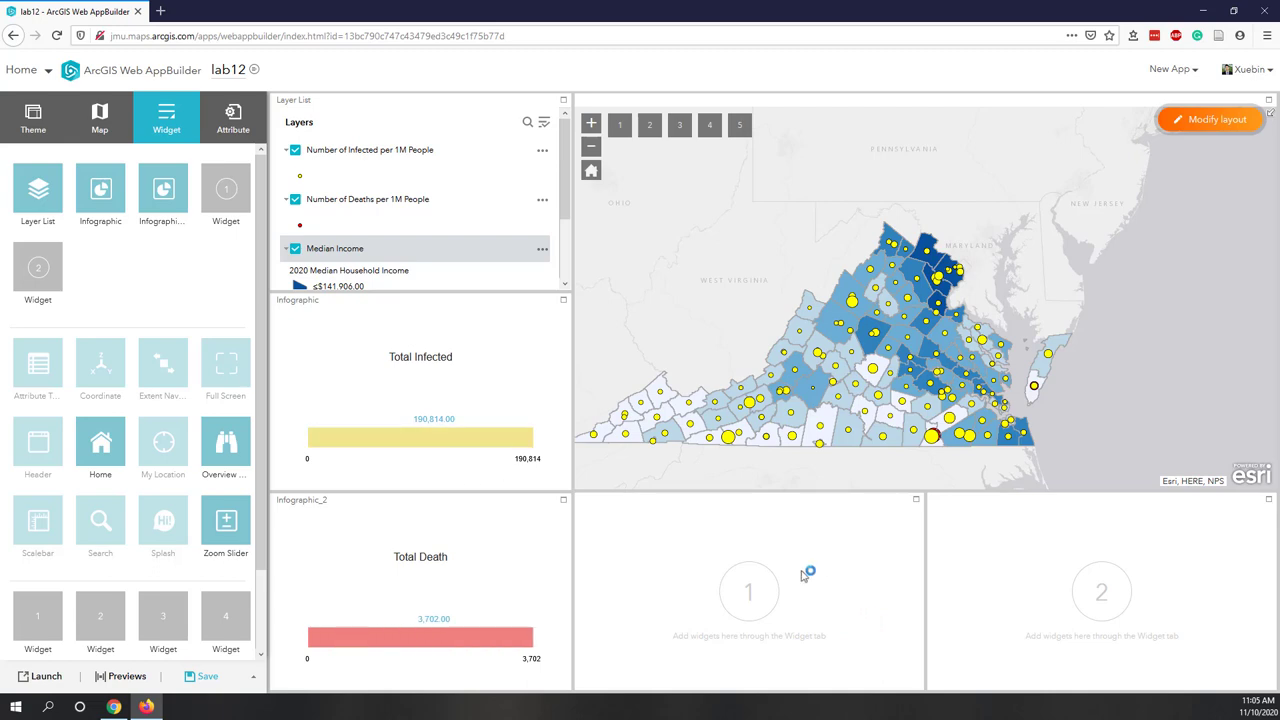
- Hide the Number of Infected per 1M People layer in the Layer List
click(295, 150)
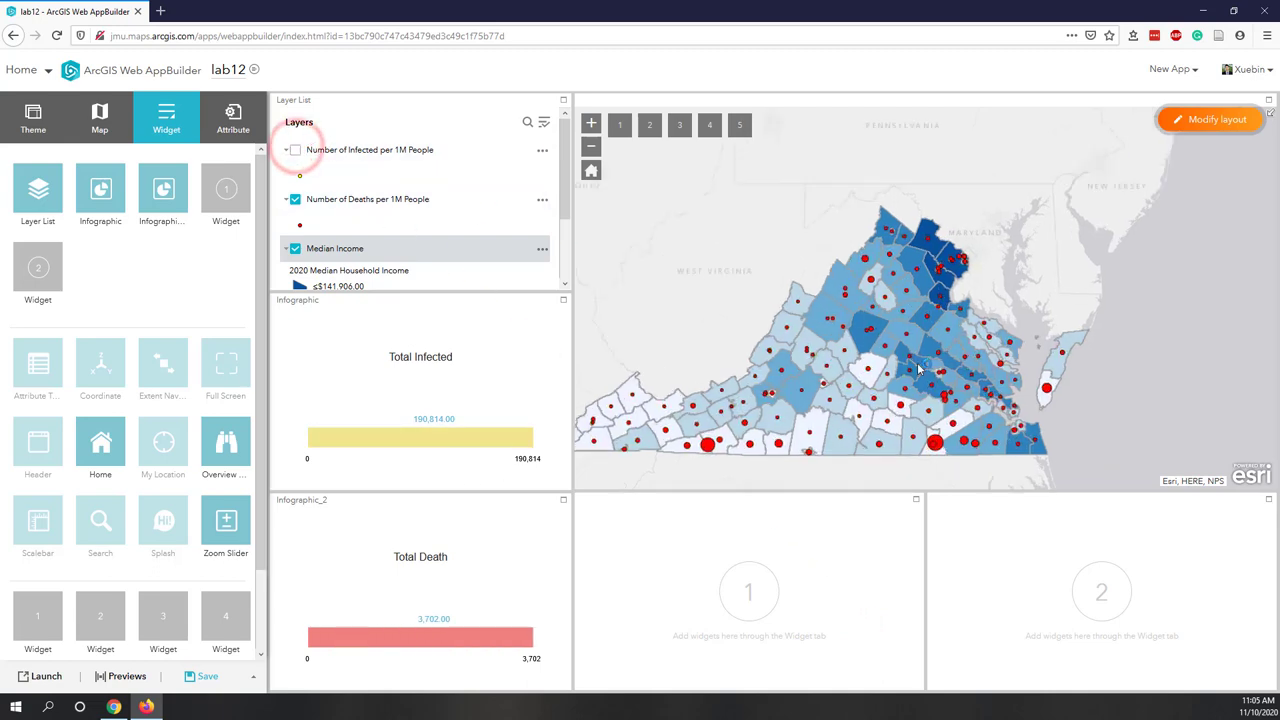
scroll(919, 369, up, 3)
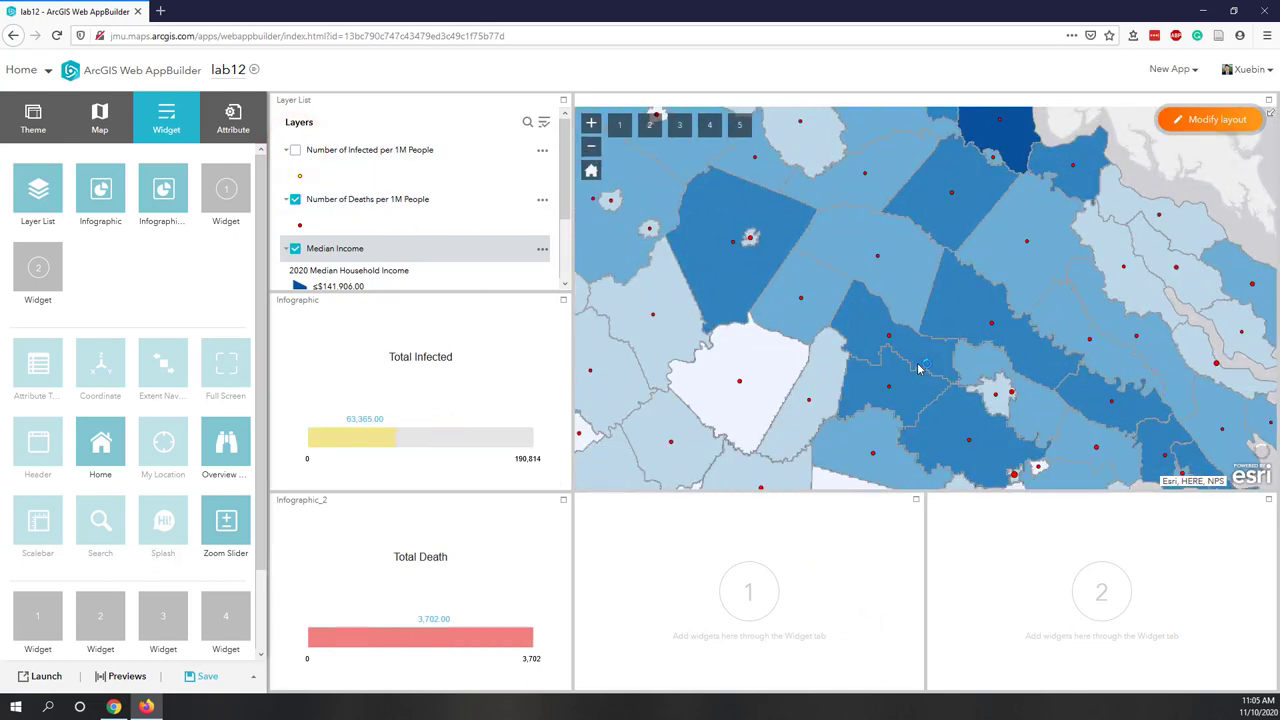
scroll(919, 369, down, 1)
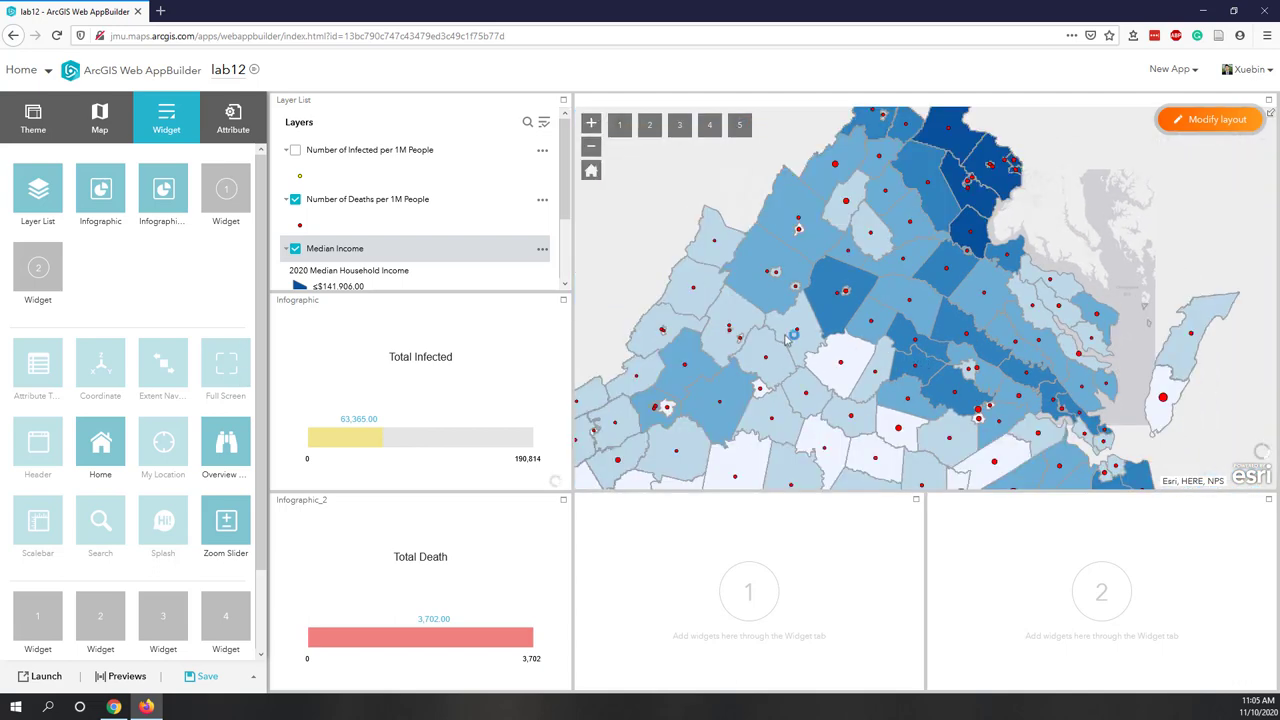
- Turn on Filter by extent for the Total Death gauge and test it by zooming
click(176, 200)
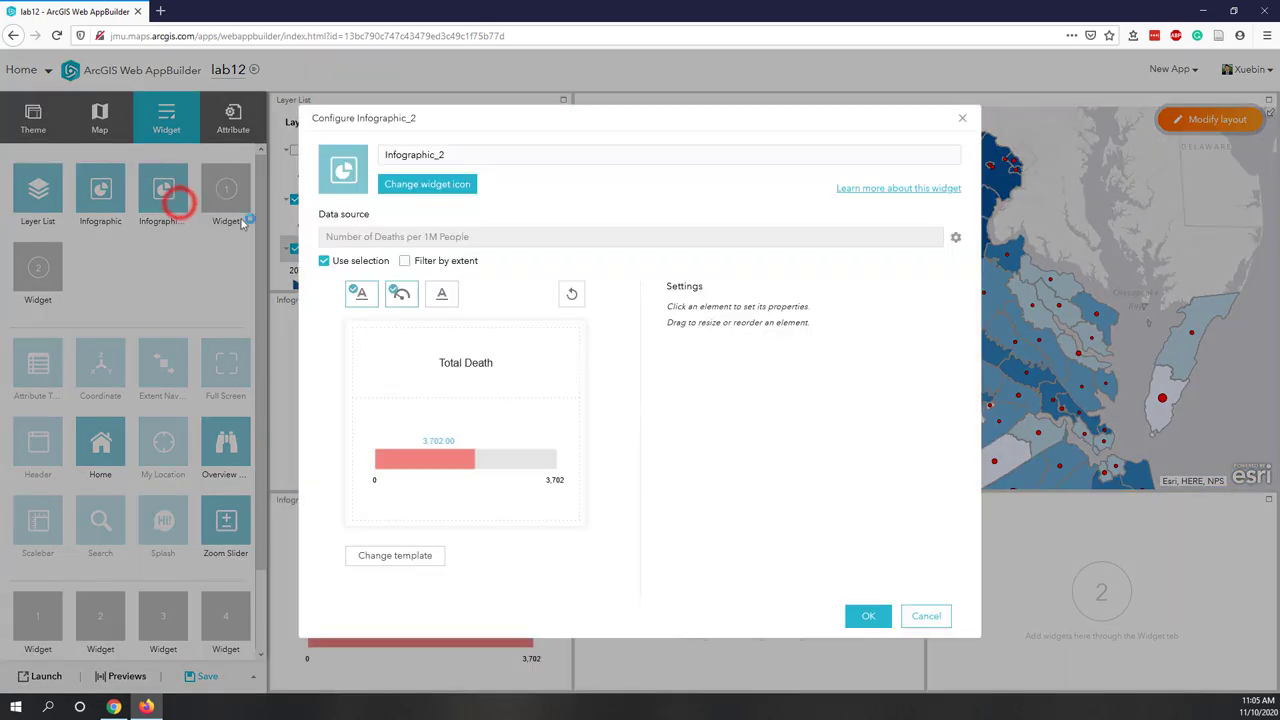
click(411, 263)
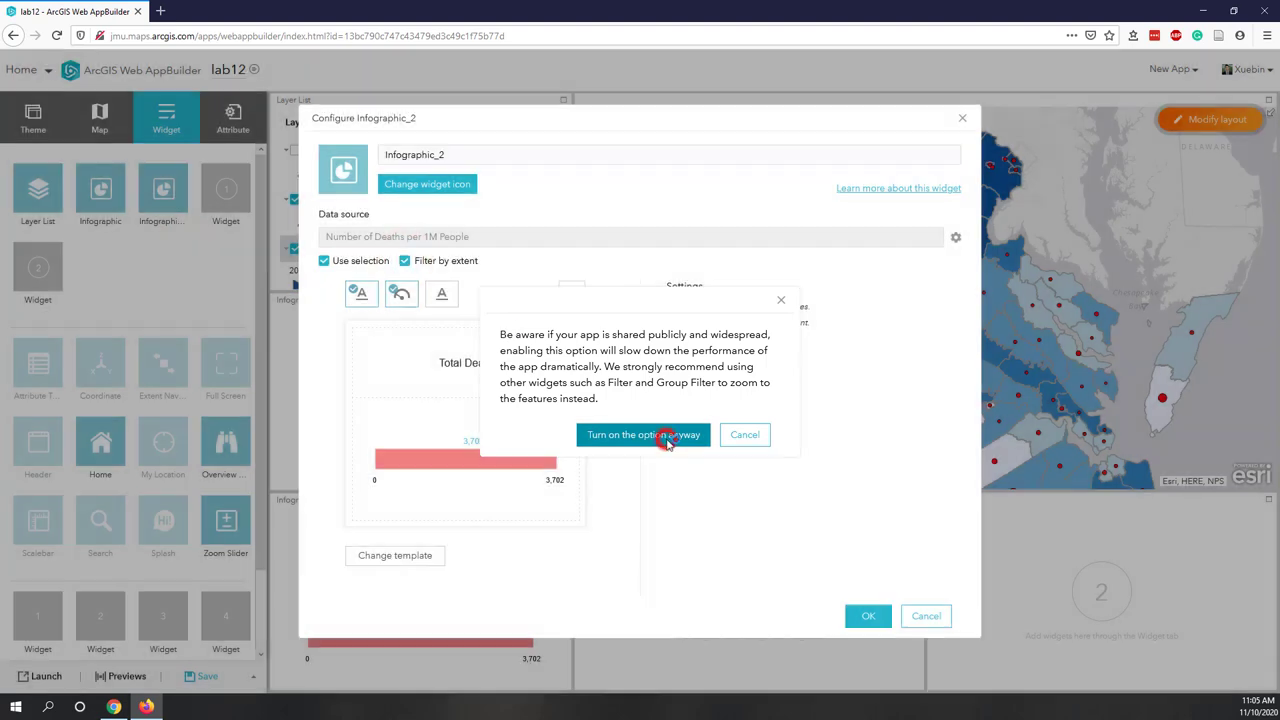
click(668, 436)
click(856, 612)
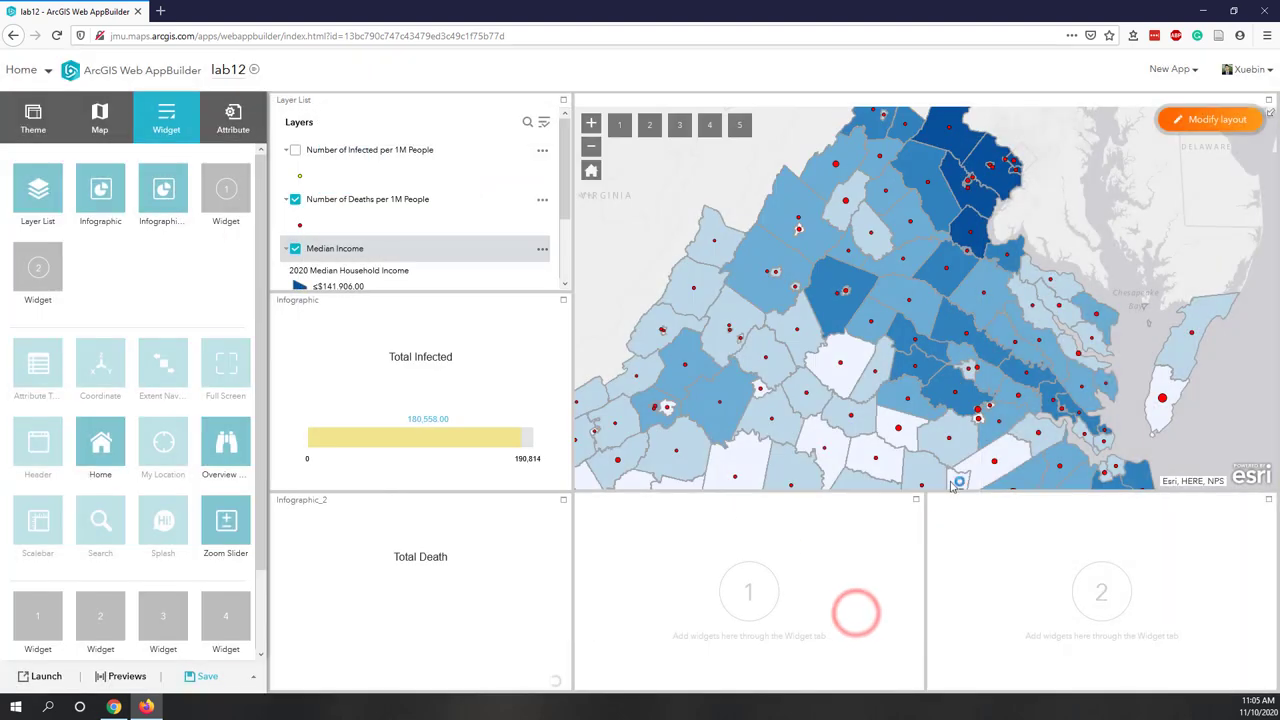
scroll(1031, 375, down, 1)
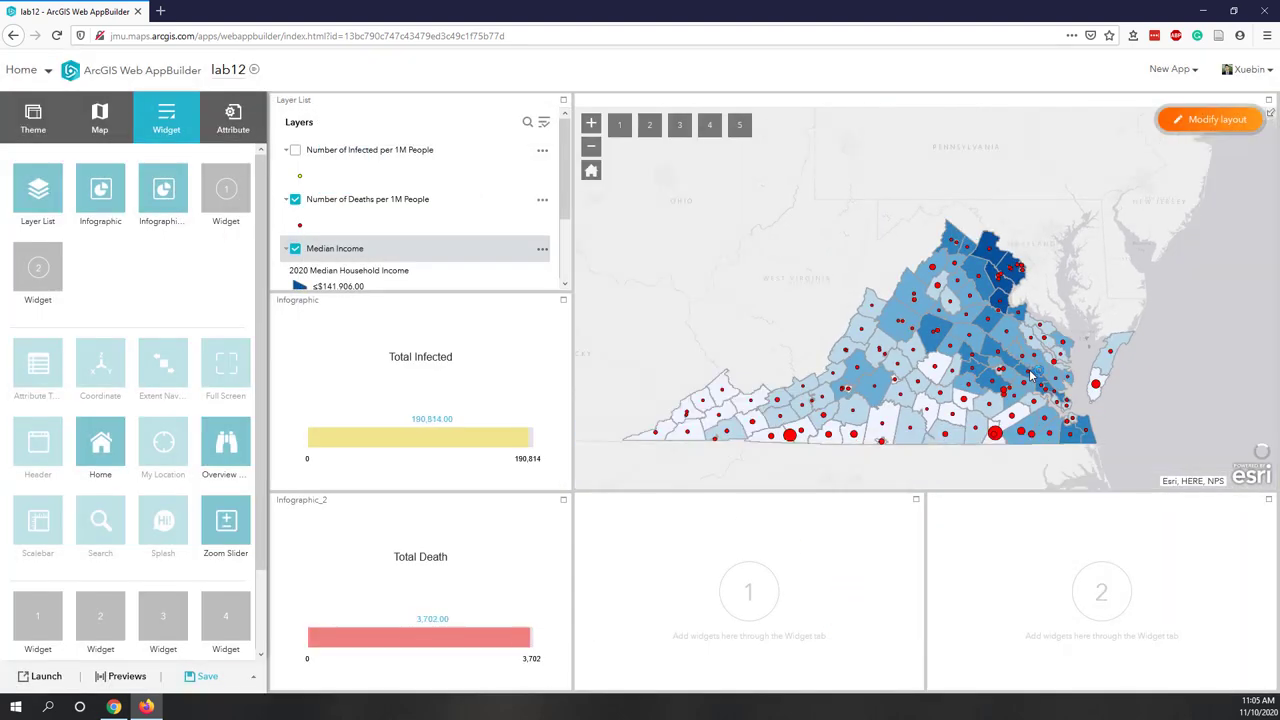
scroll(735, 375, up, 2)
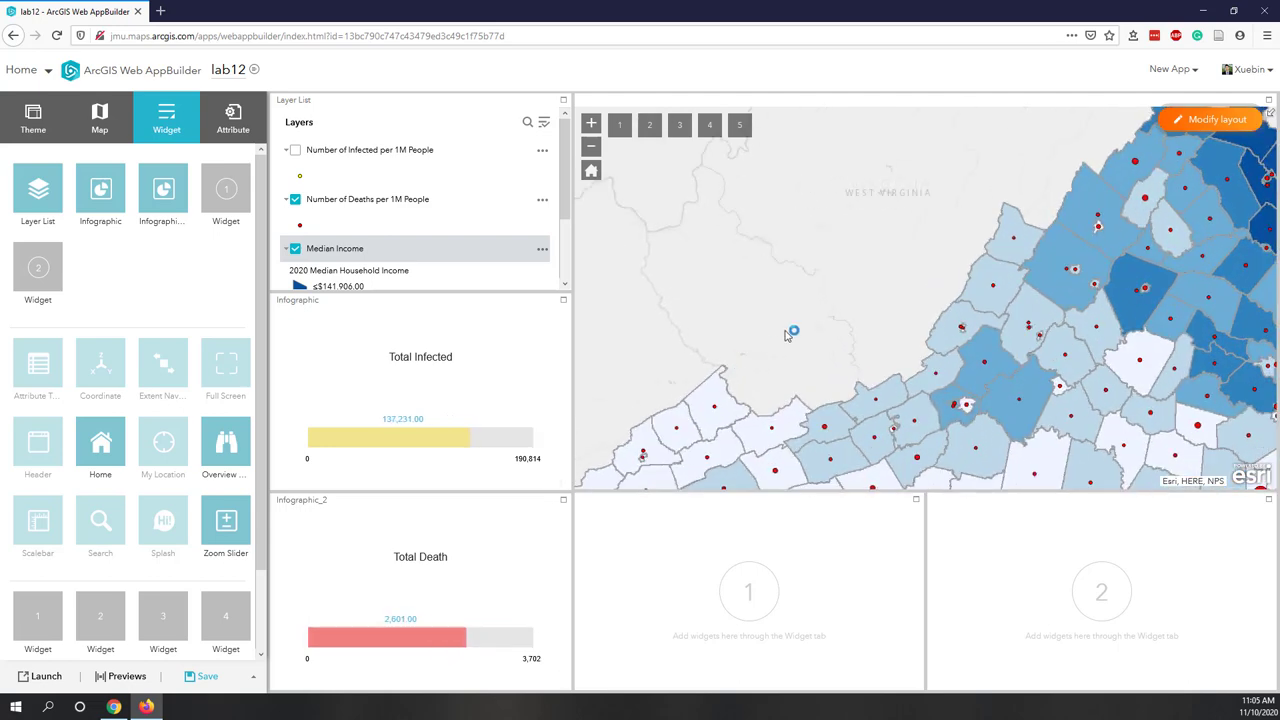
scroll(790, 330, down, 2)
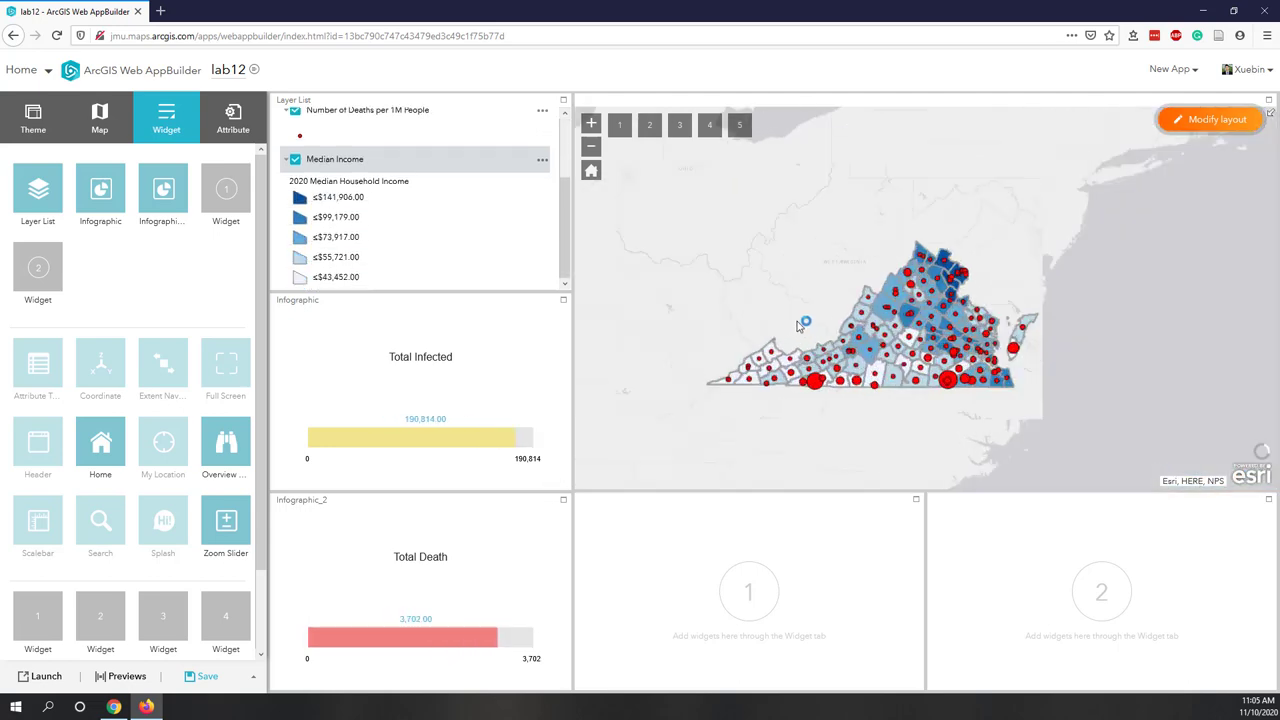
scroll(798, 325, up, 1)
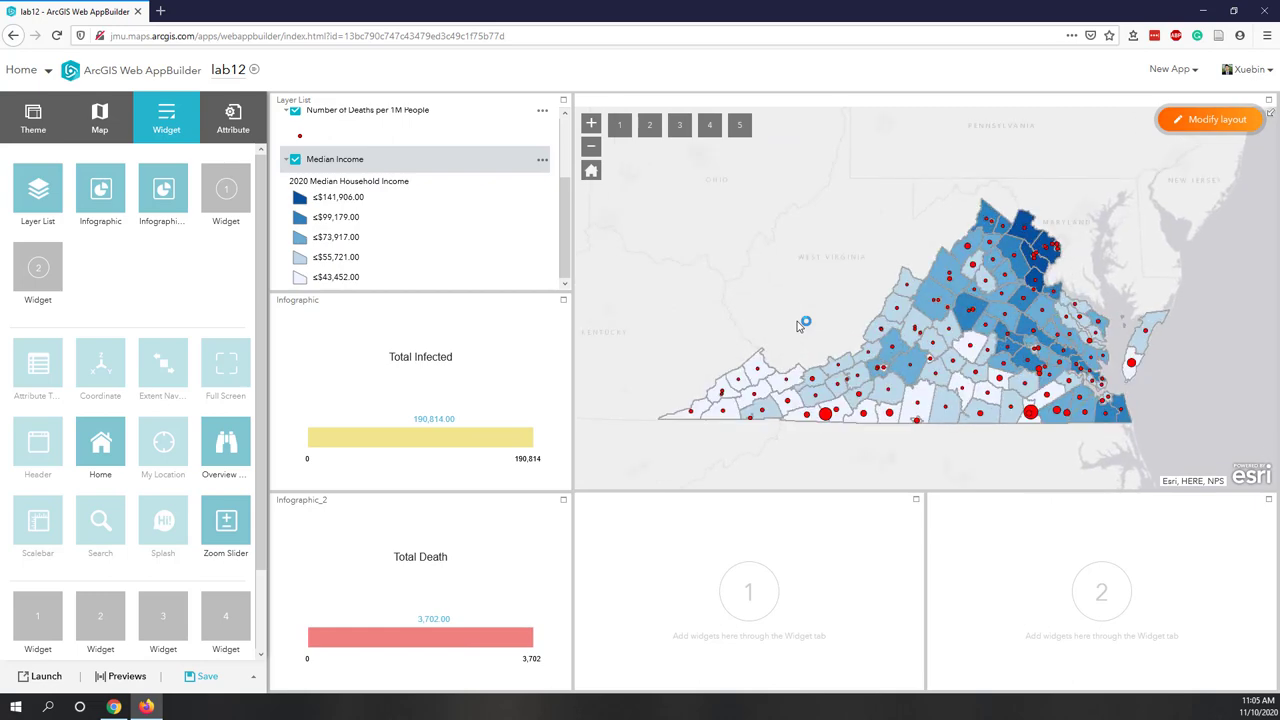
- Add another Infographic widget to an empty dashboard slot
click(228, 195)
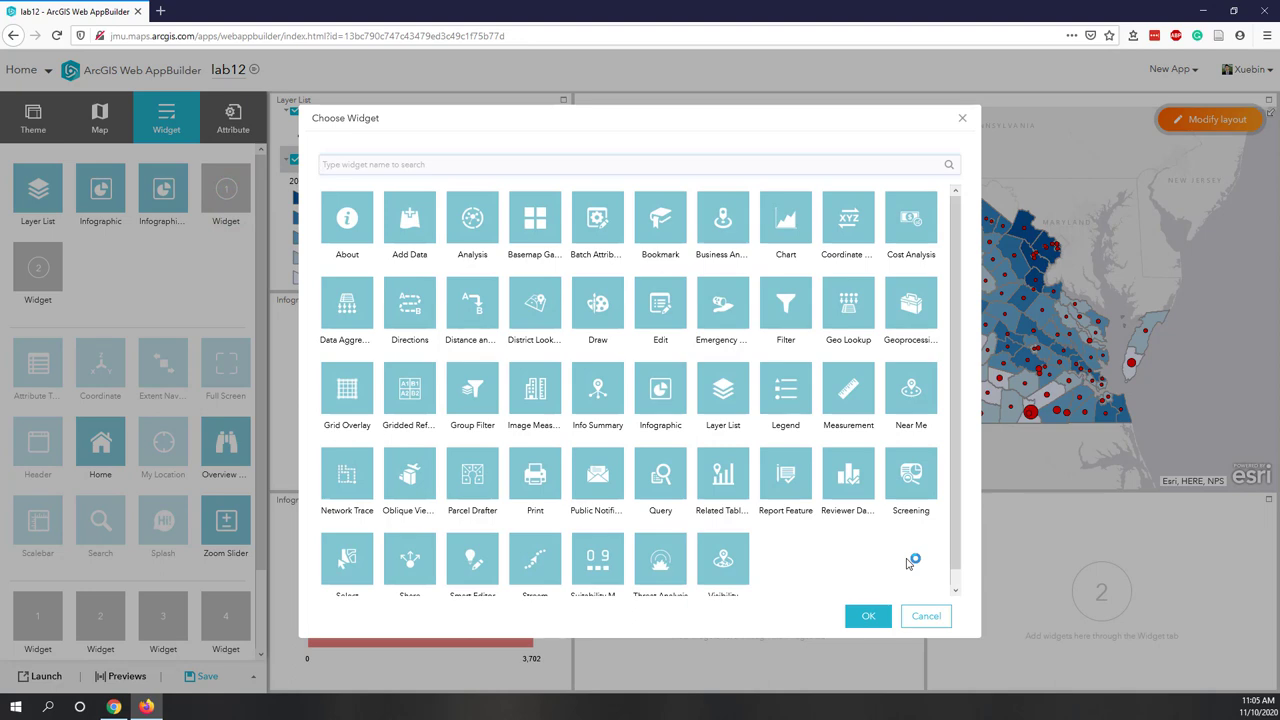
click(663, 394)
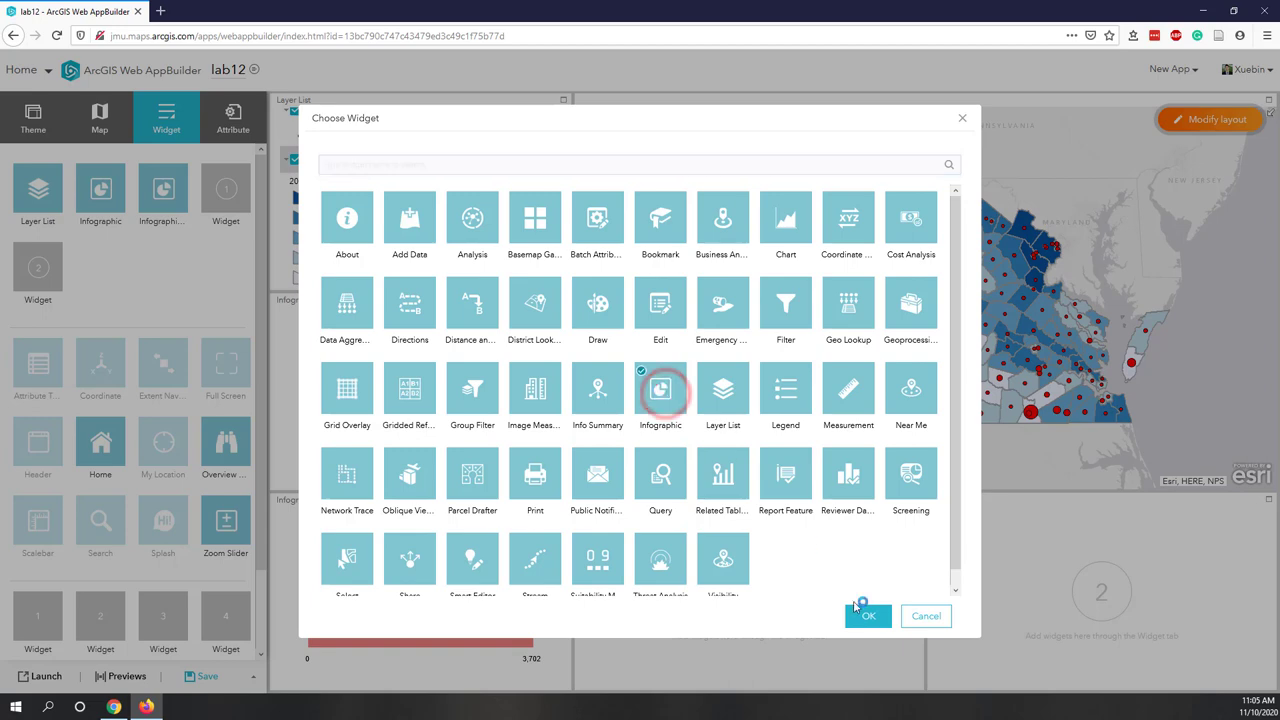
click(866, 612)
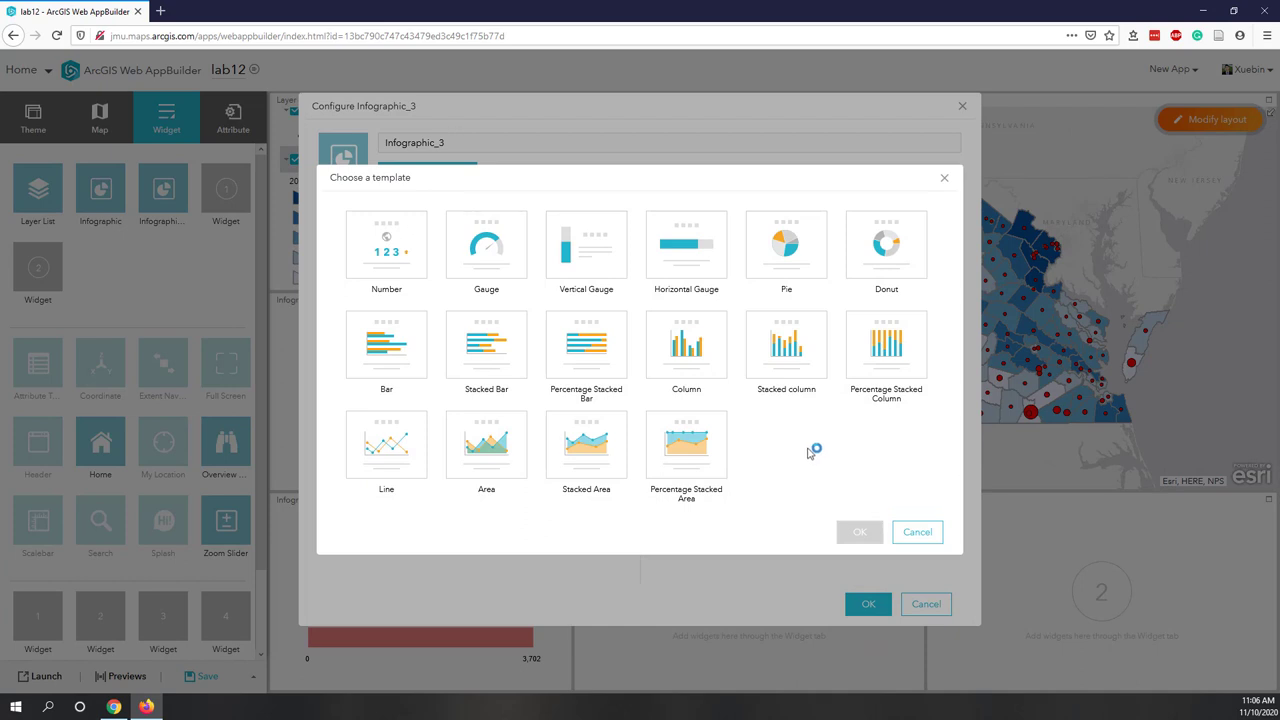
- Base it on the Stacked column template with Median Income as the data layer
click(788, 365)
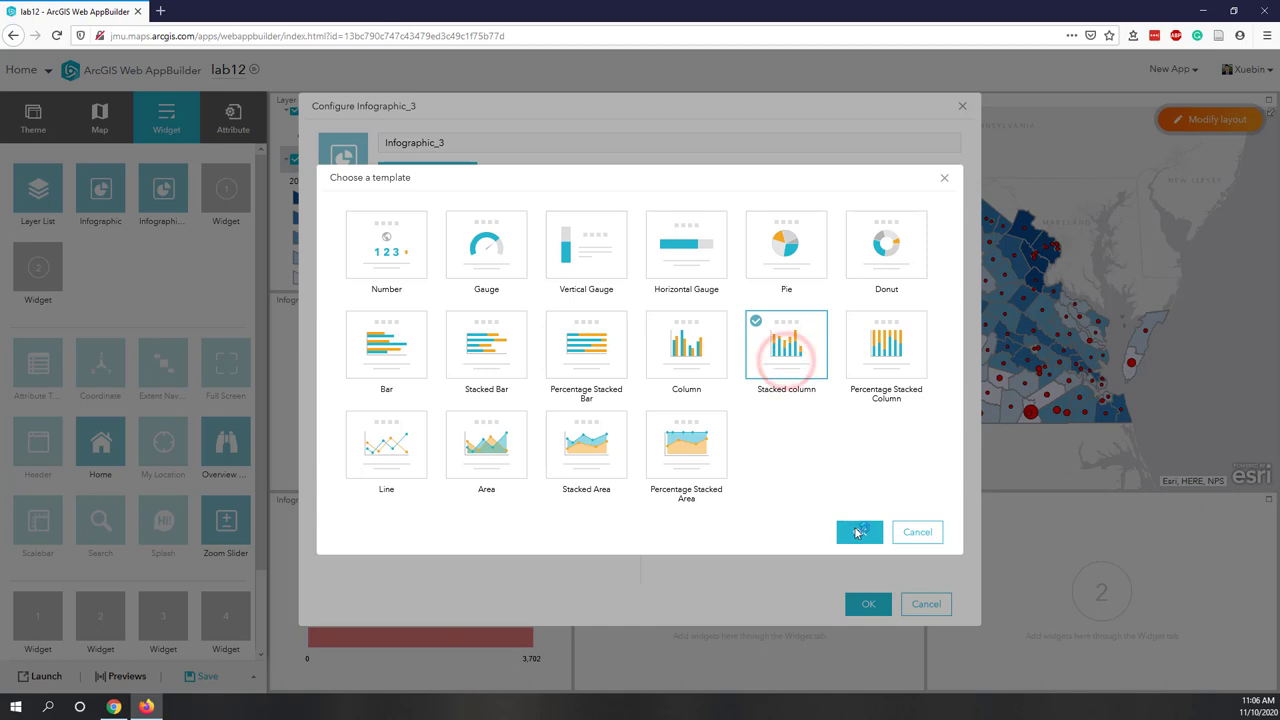
click(857, 533)
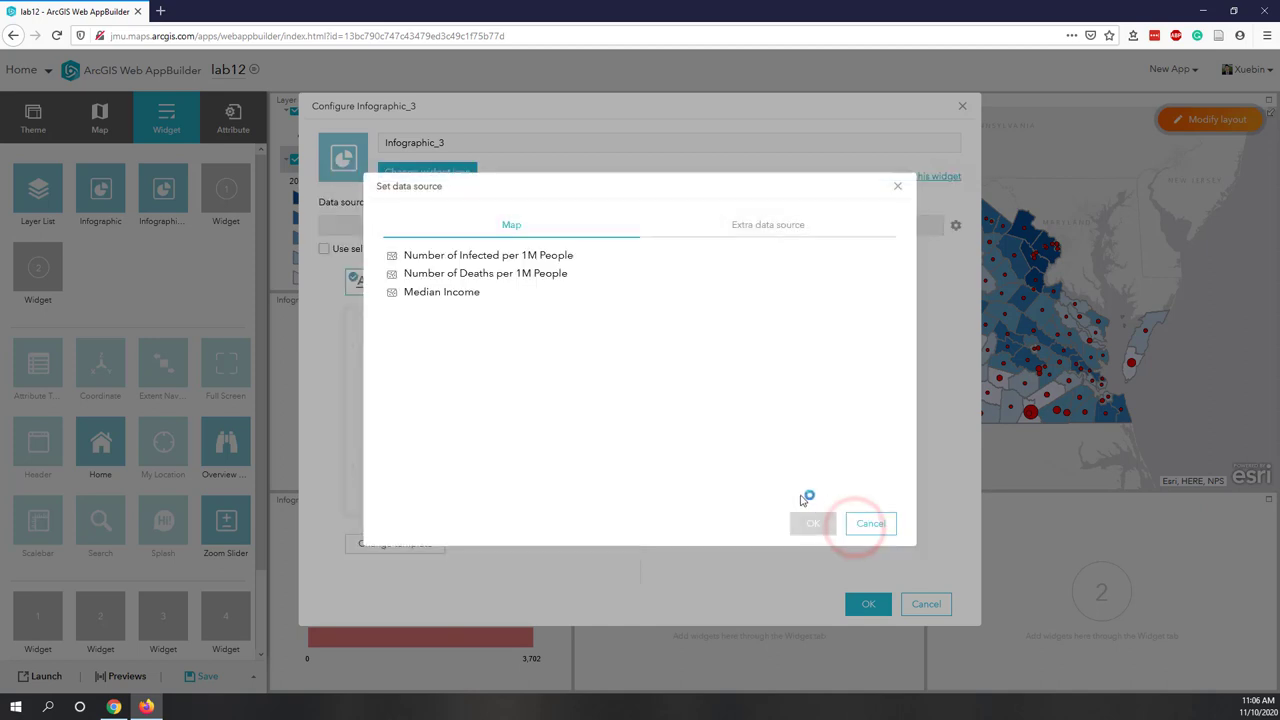
click(473, 296)
- Confirm Median Income as the data, drop the description, and title it 'Household Median Income'
click(811, 522)
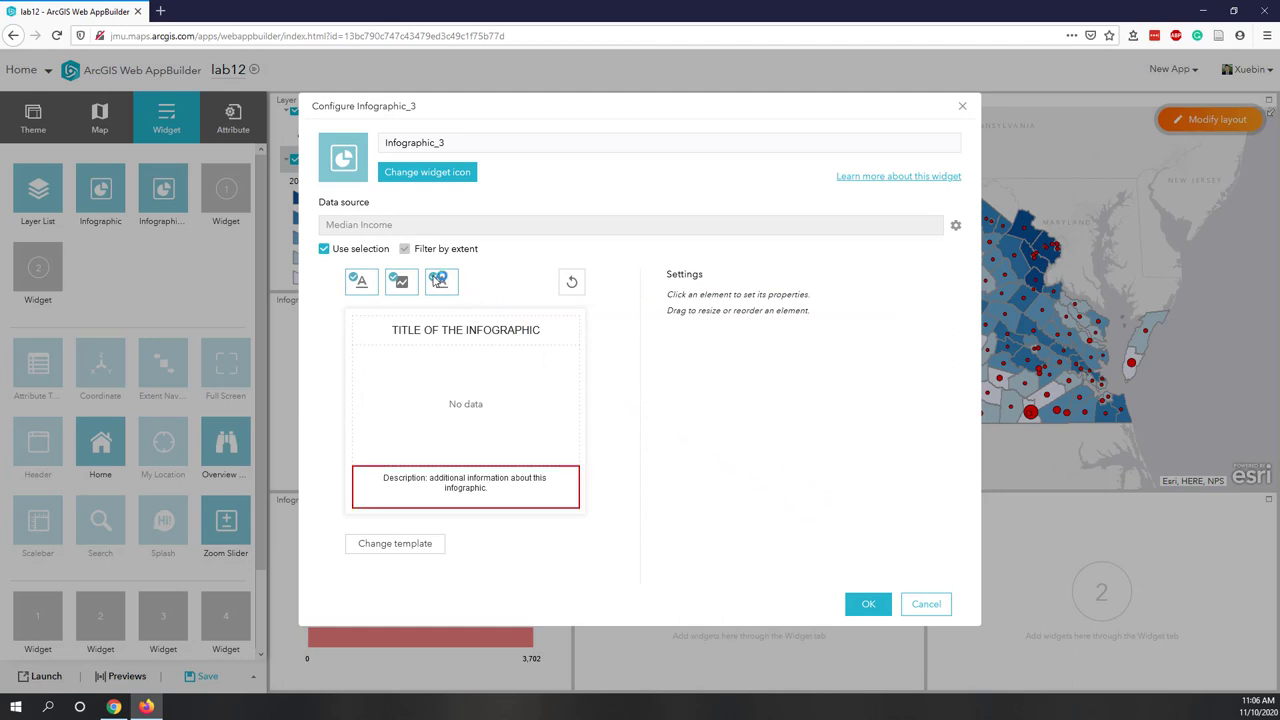
click(436, 281)
click(440, 342)
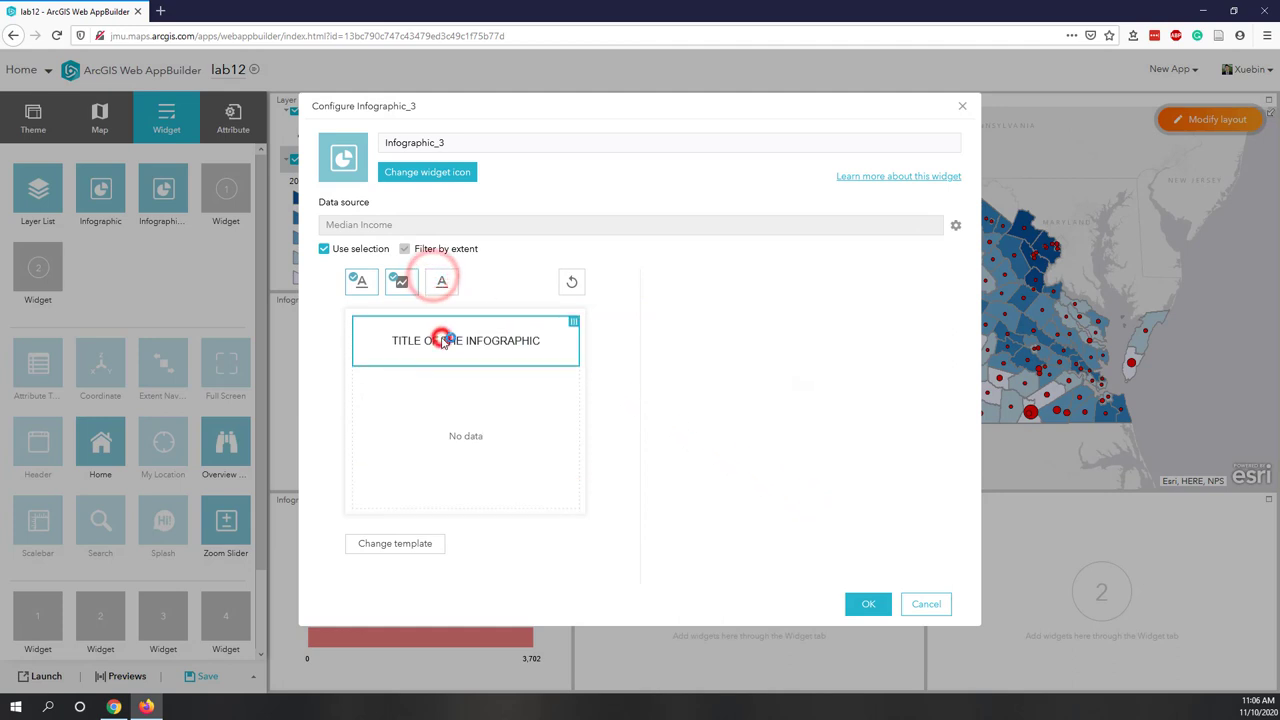
triple_click(921, 305)
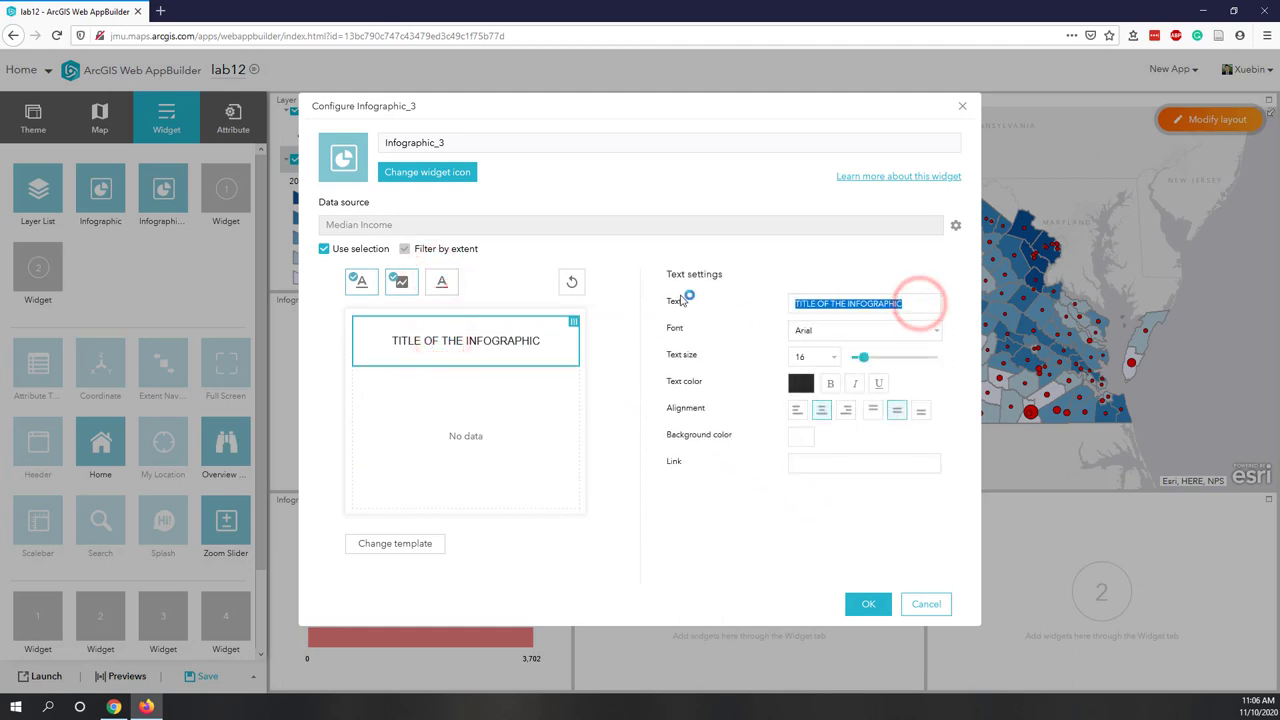
text(Household Median Income)
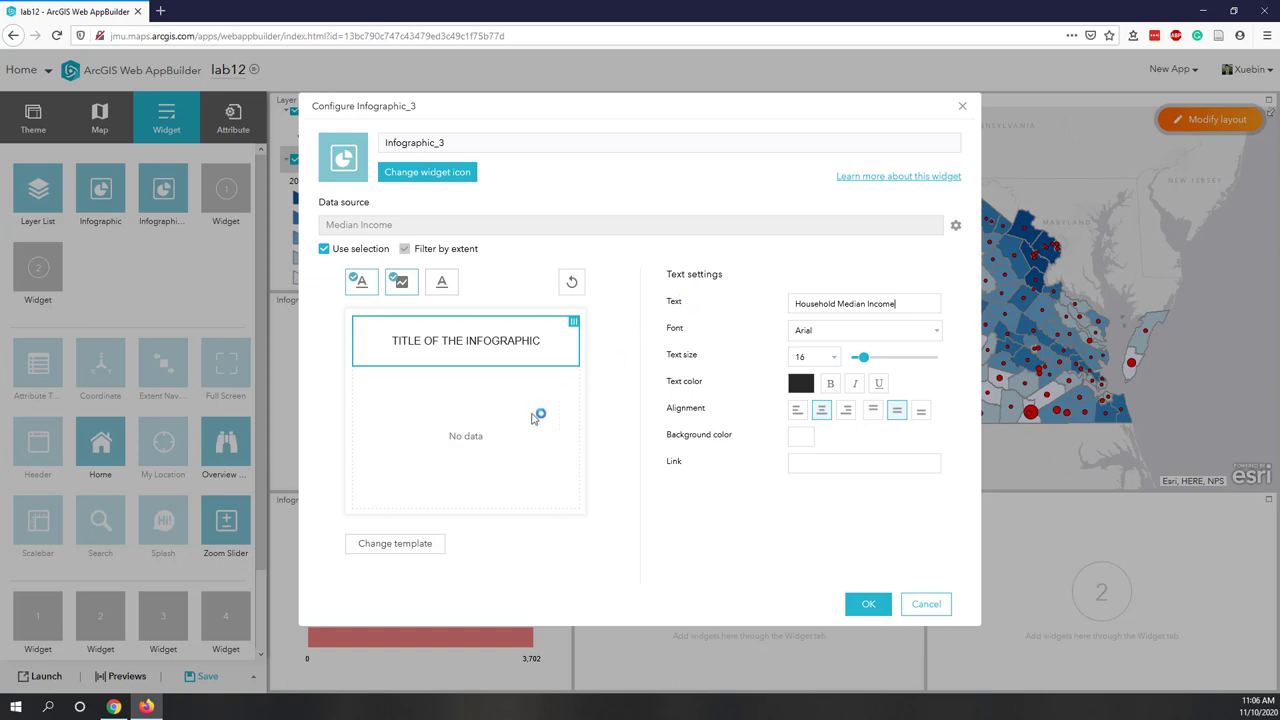
click(498, 440)
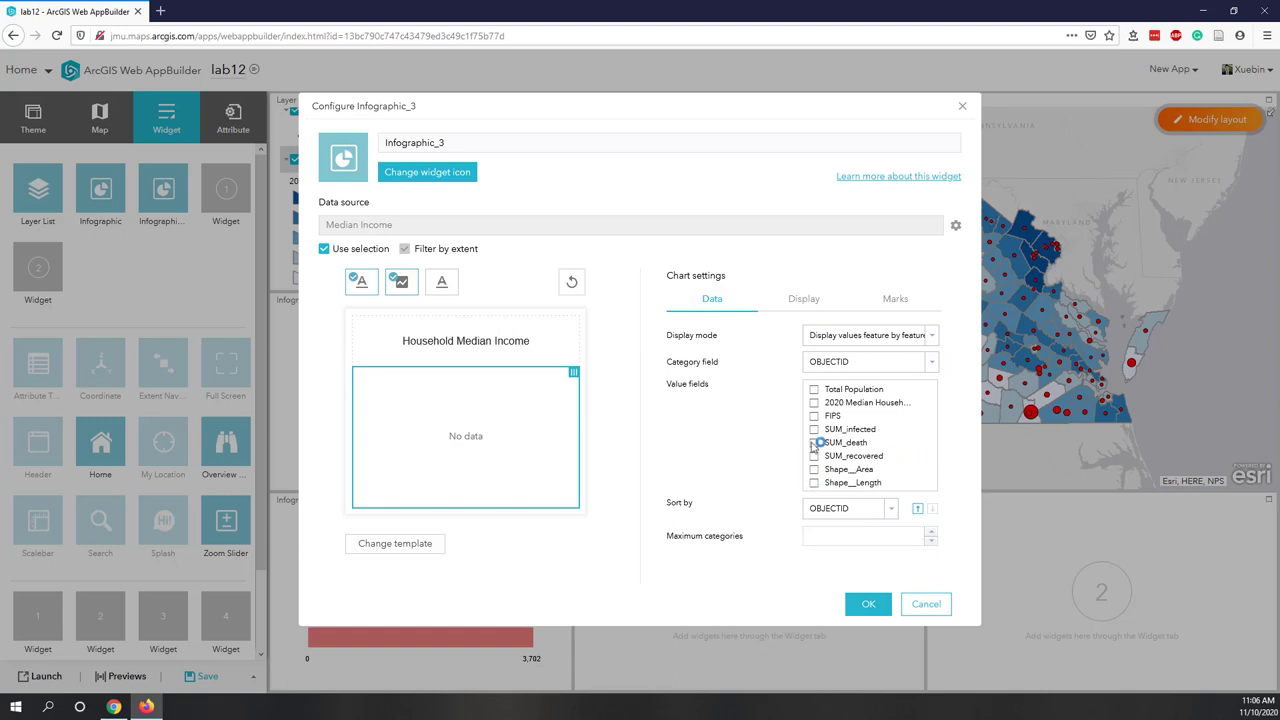
- Plot 2020 Median Household Income per county Name, sorted descending by that income
click(814, 403)
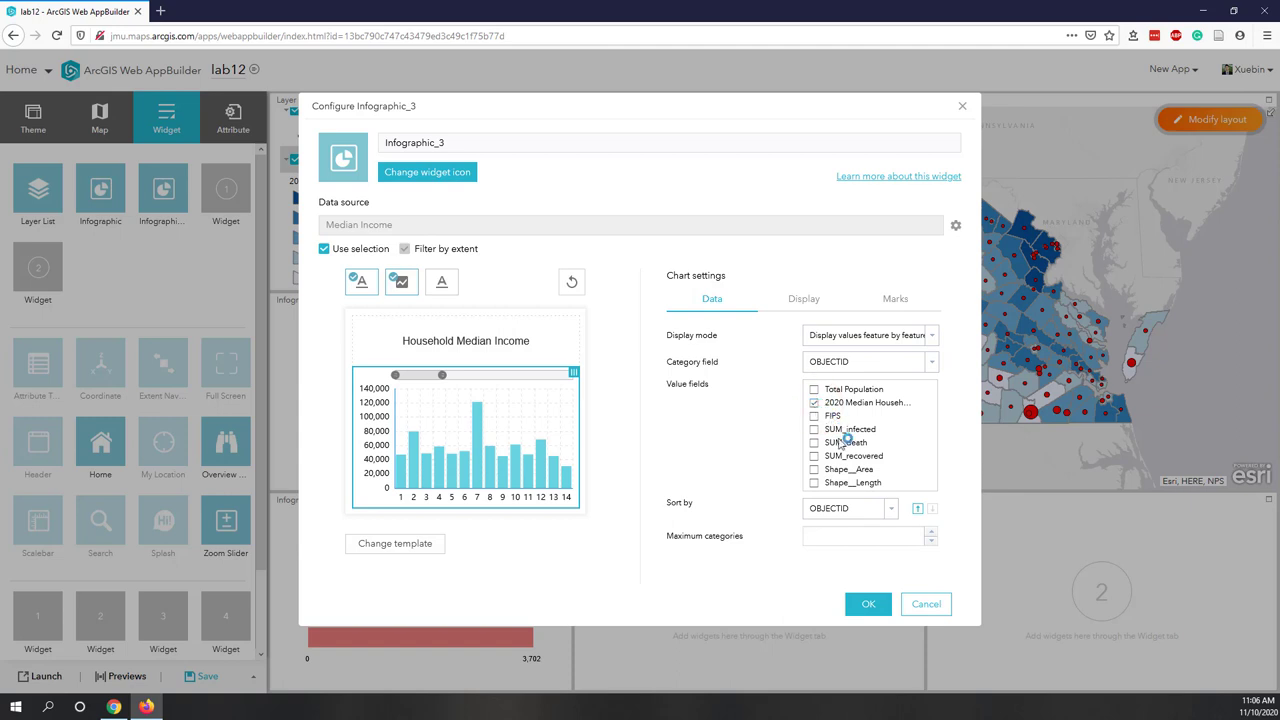
click(893, 509)
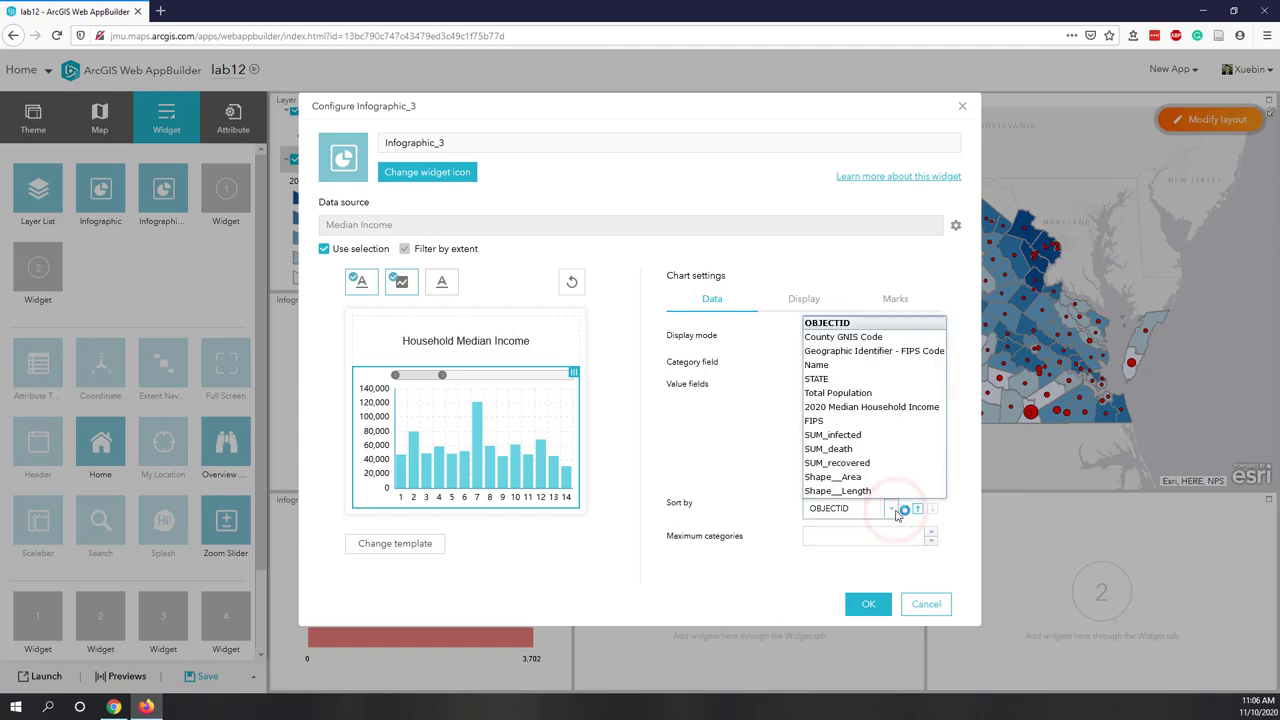
click(820, 366)
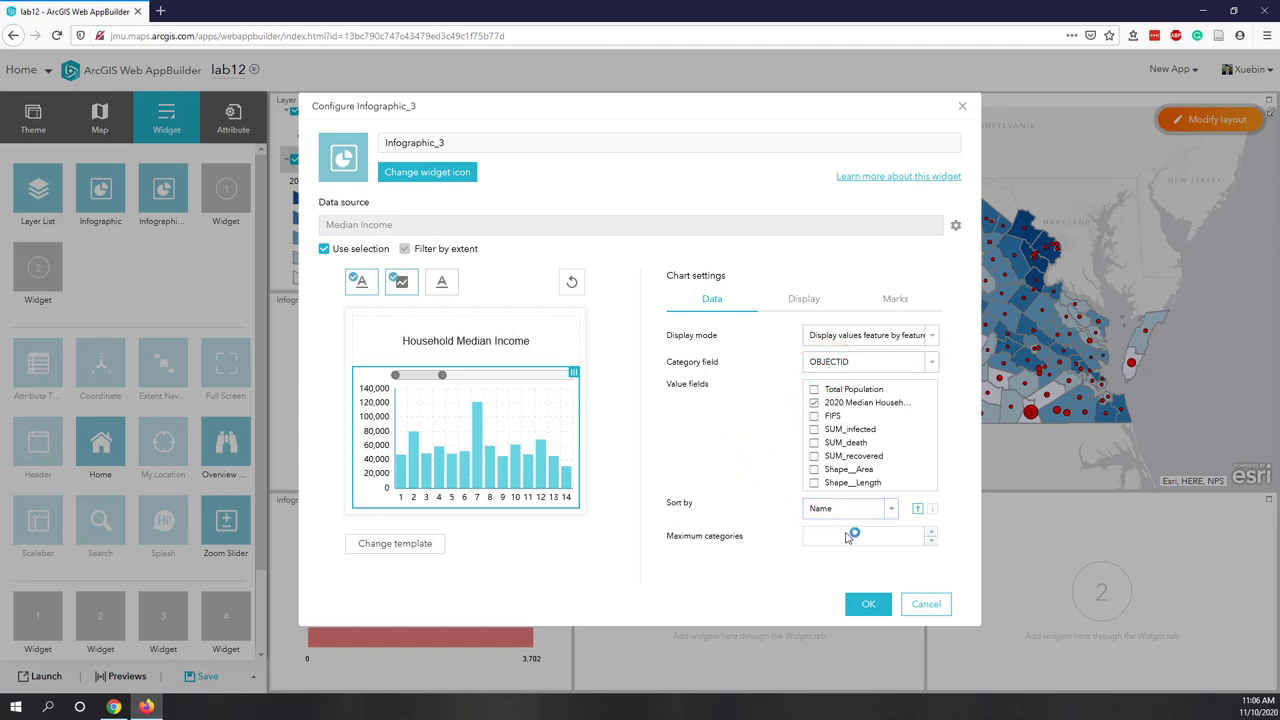
click(855, 368)
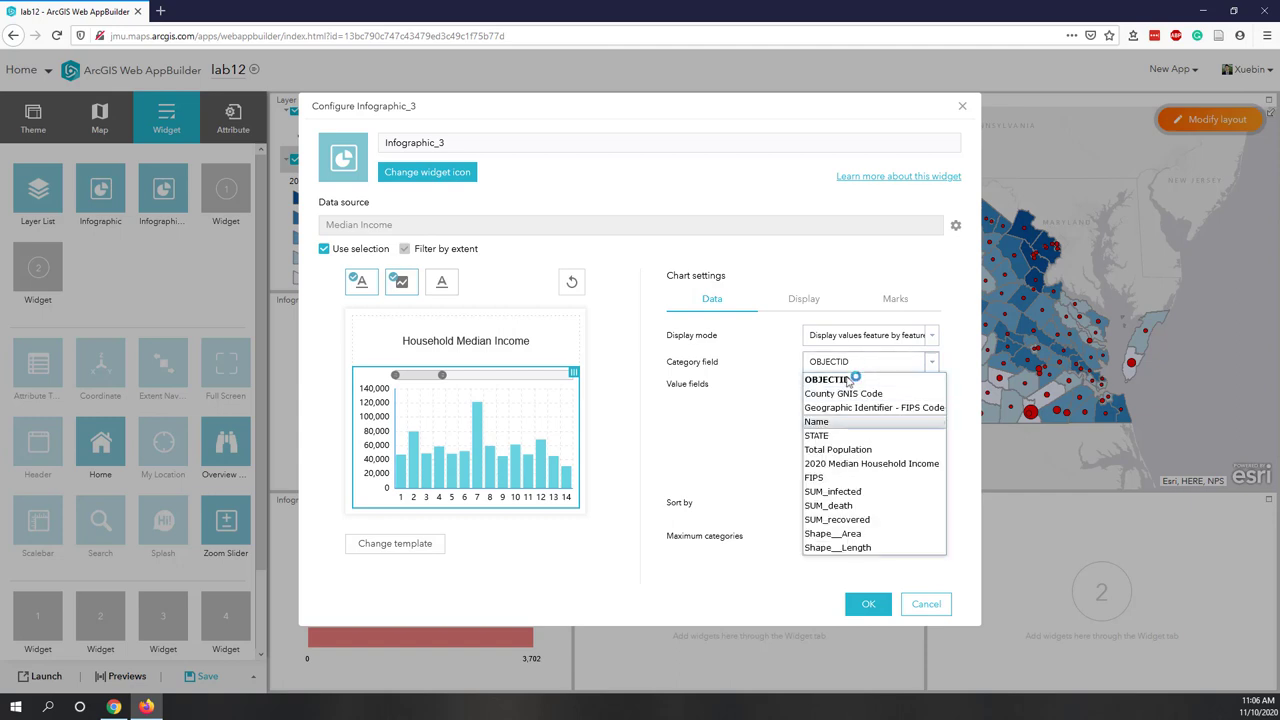
click(835, 421)
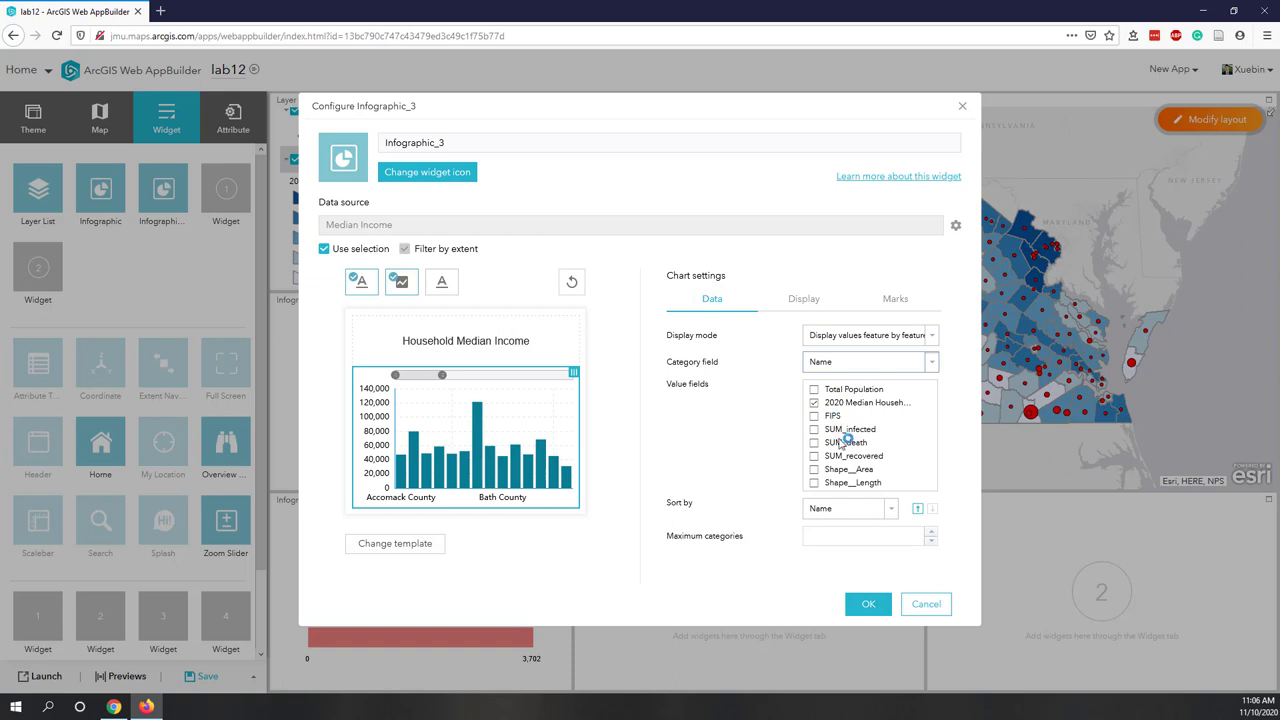
click(865, 510)
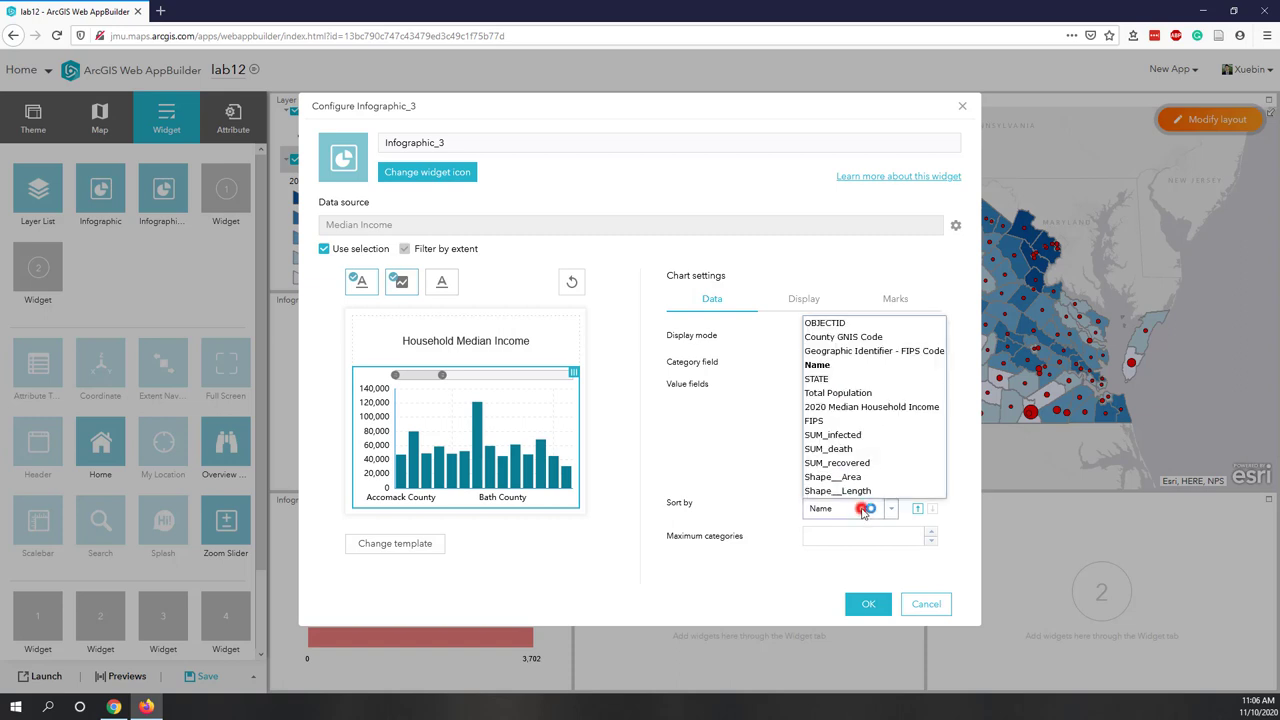
click(830, 407)
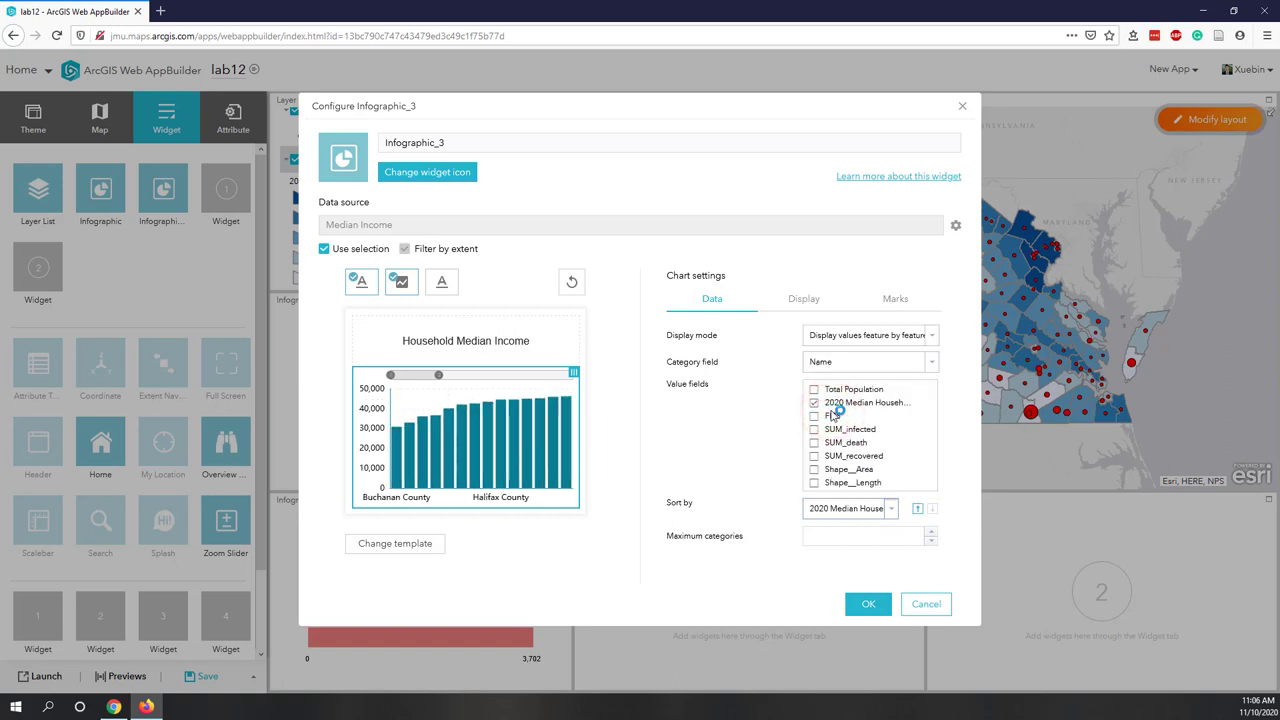
click(932, 509)
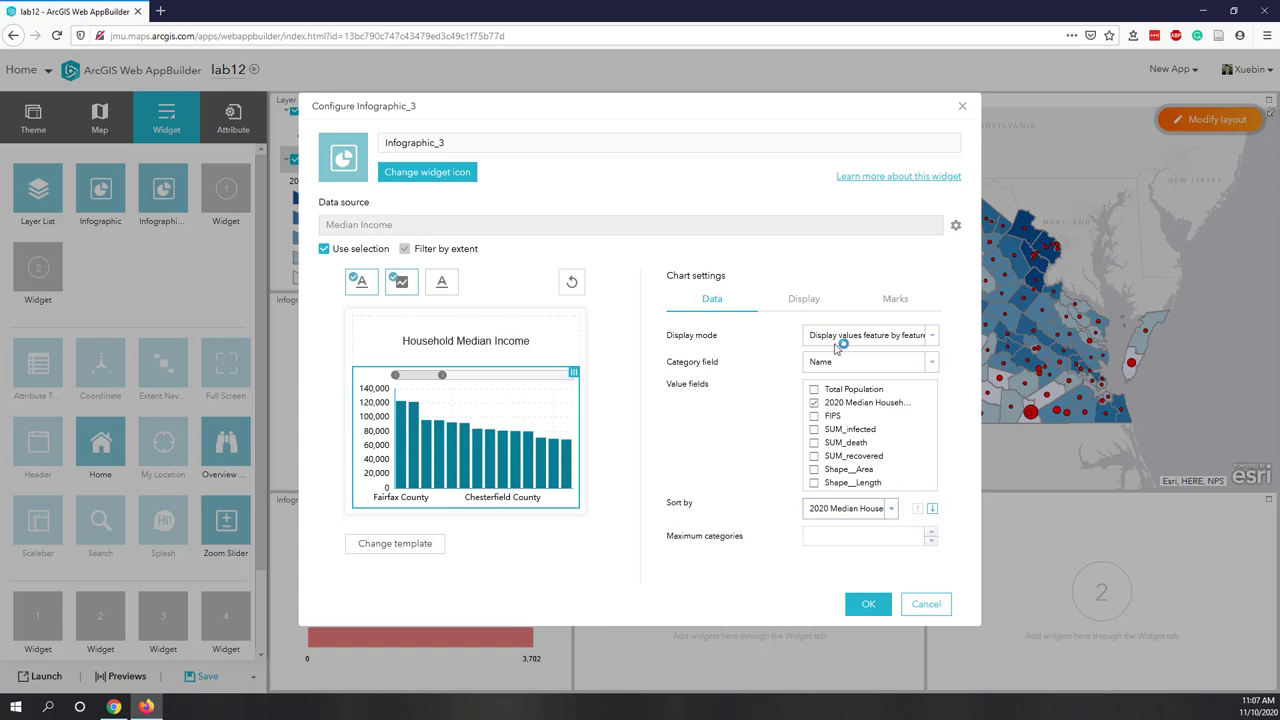
- Colour the chart bars light blue and apply the infographic to the dashboard
click(805, 300)
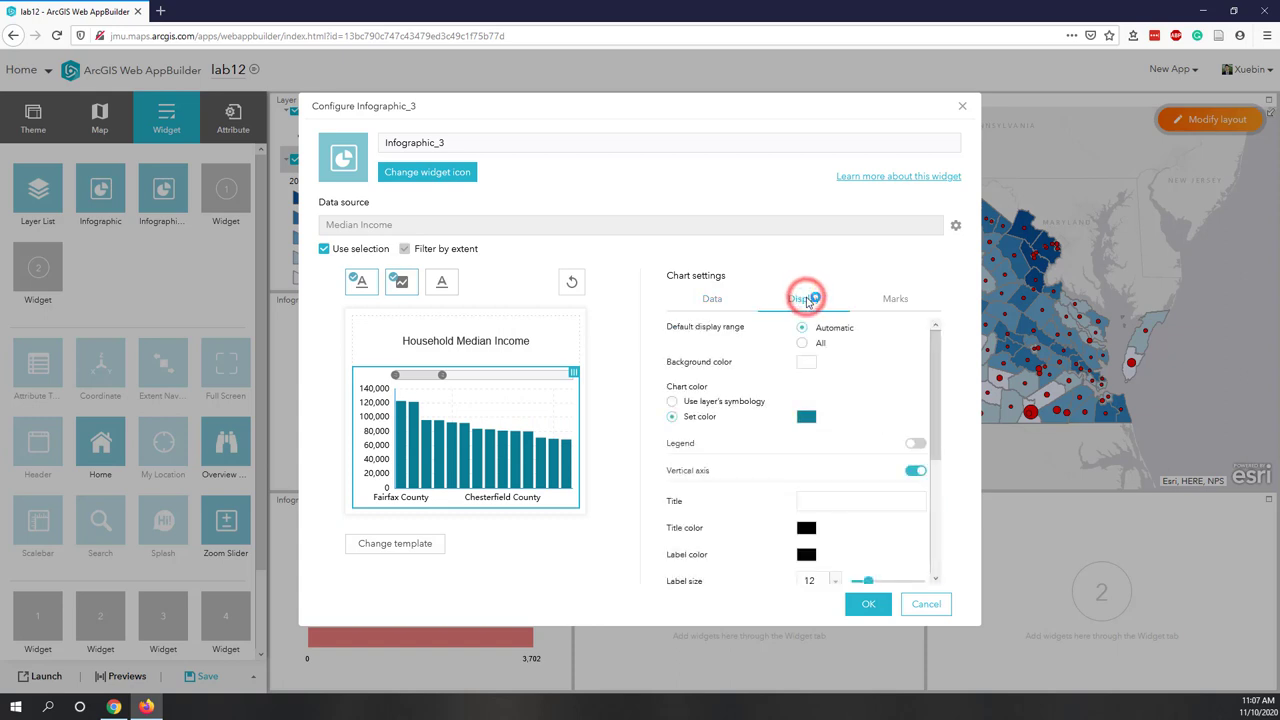
click(808, 418)
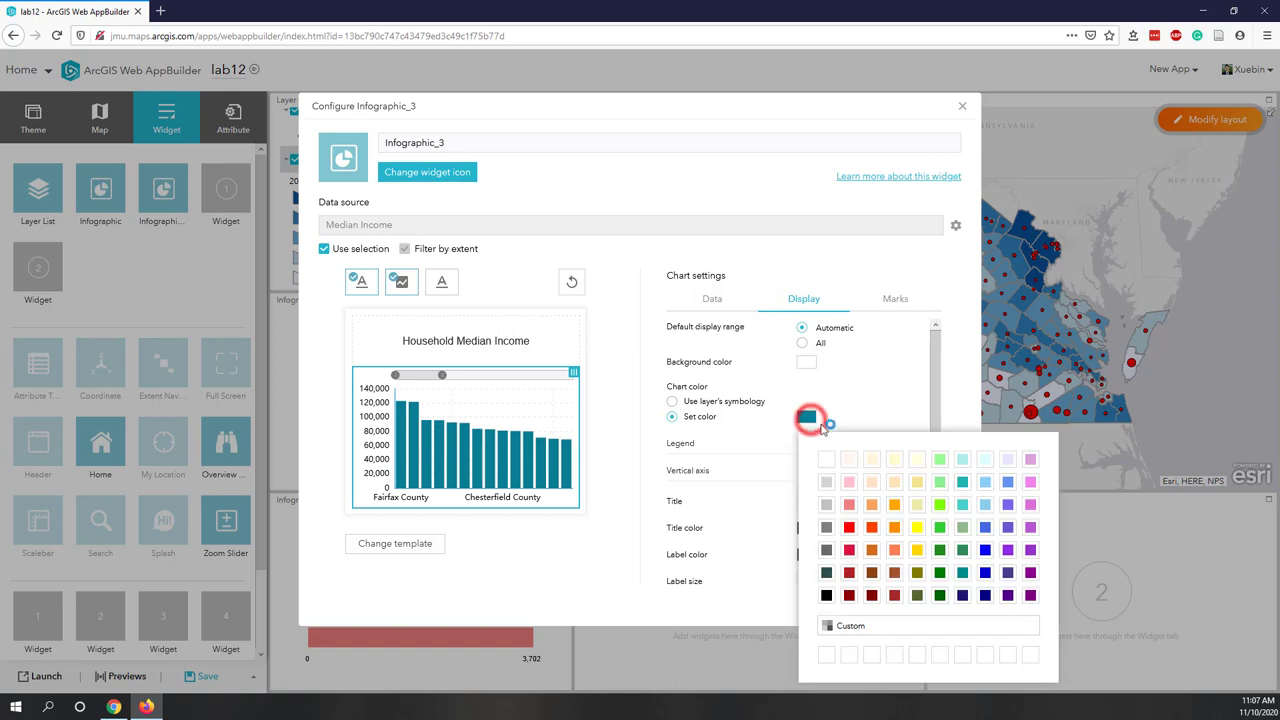
click(1008, 482)
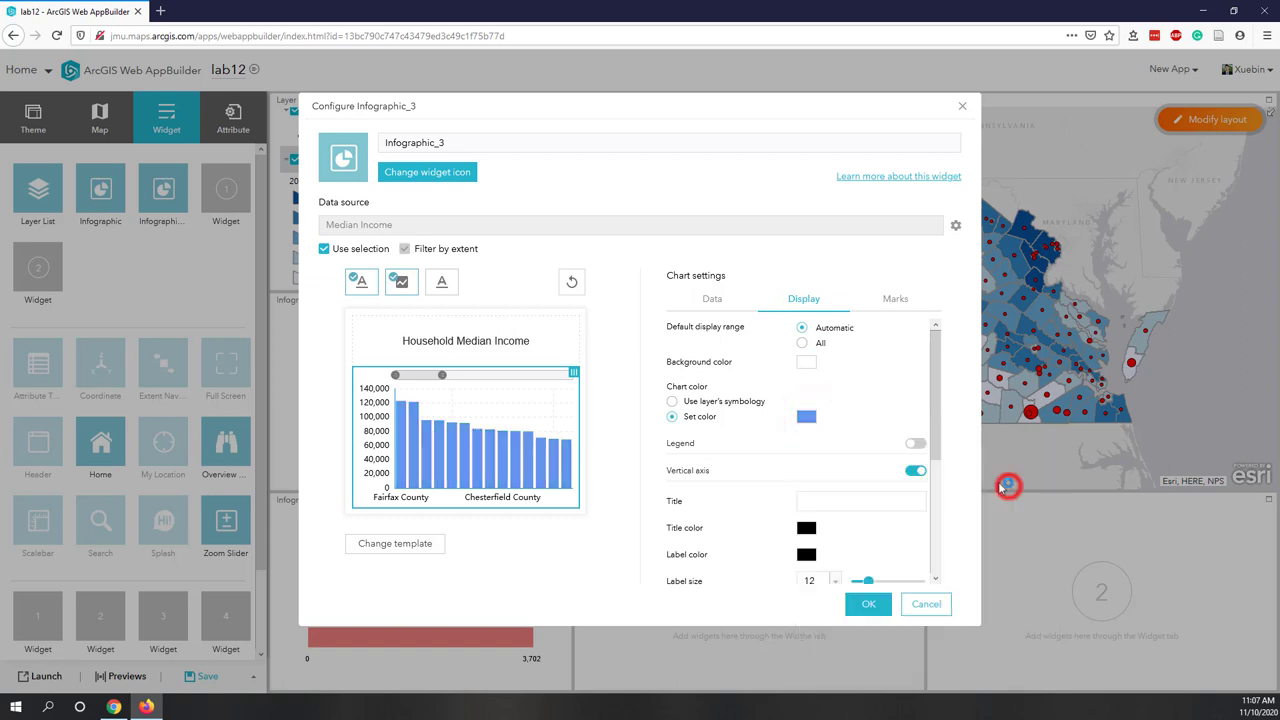
click(806, 416)
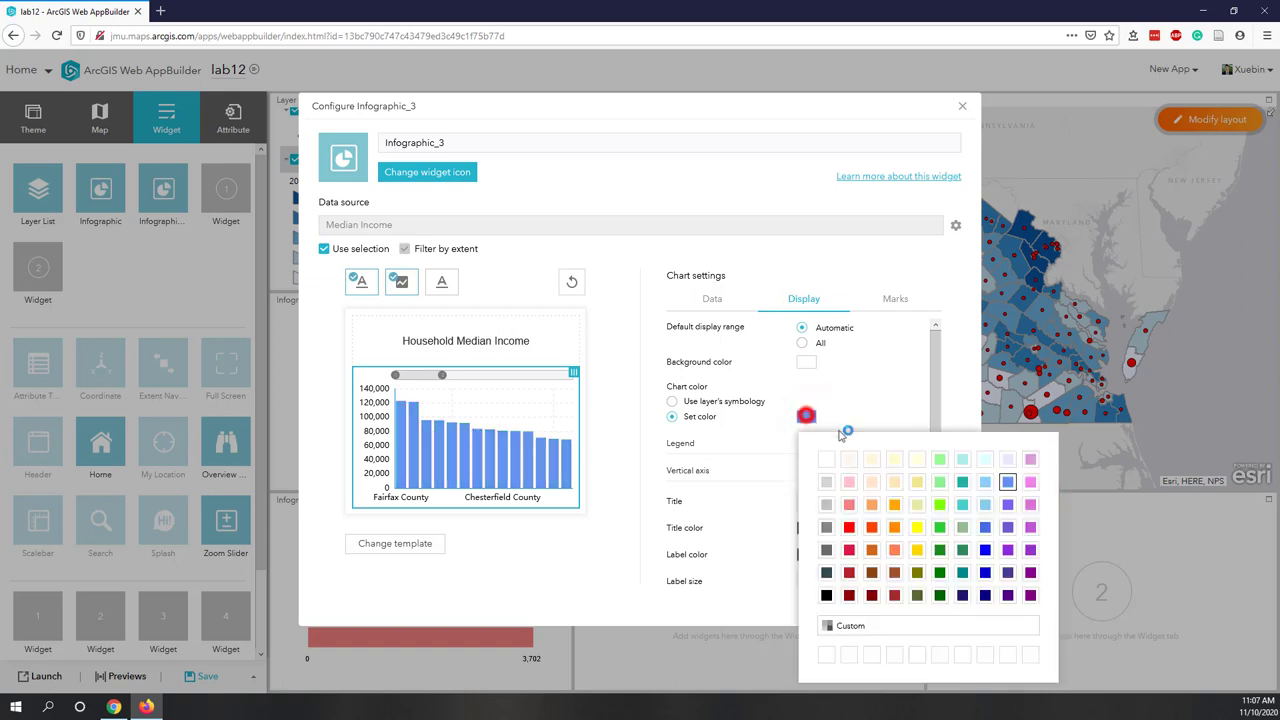
click(986, 503)
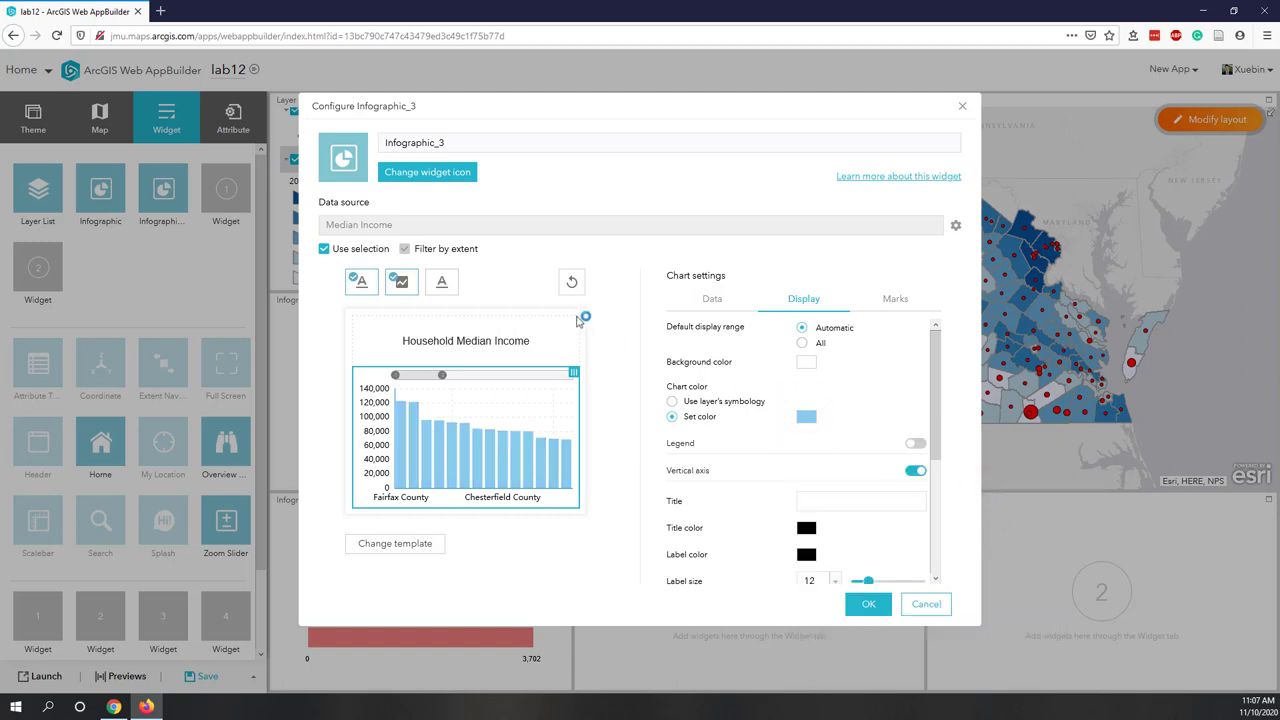
click(424, 249)
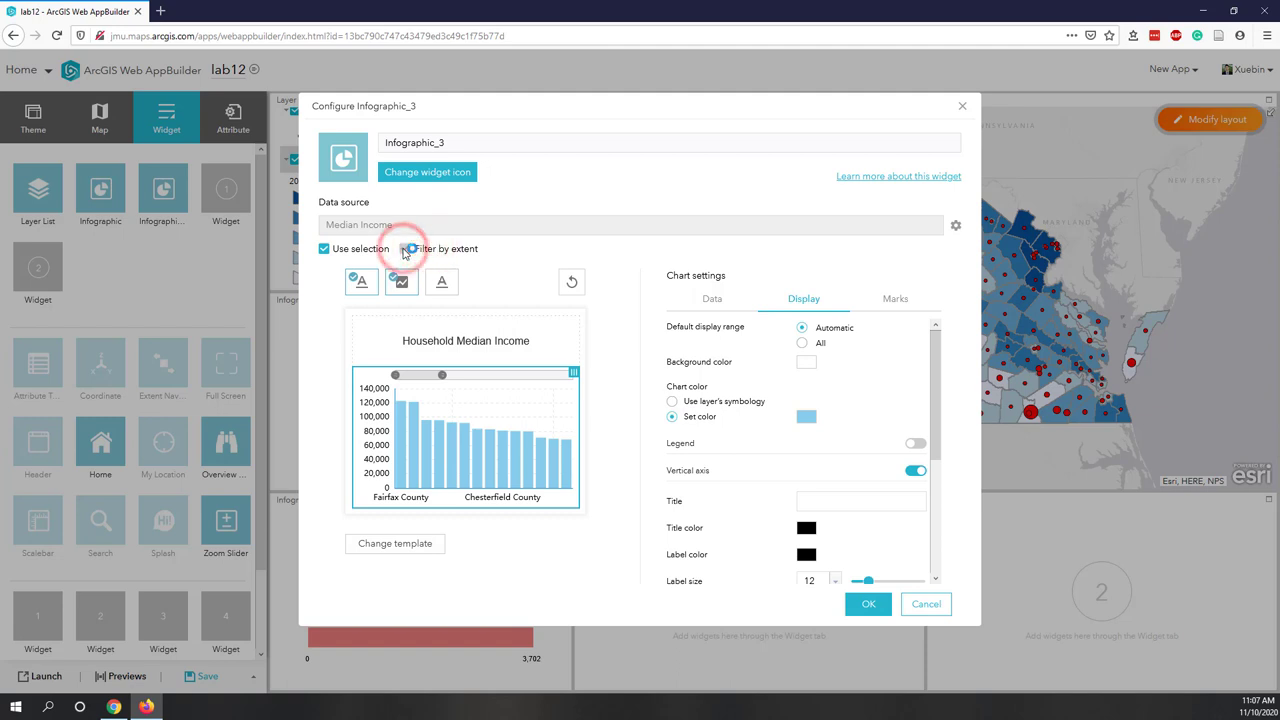
click(405, 251)
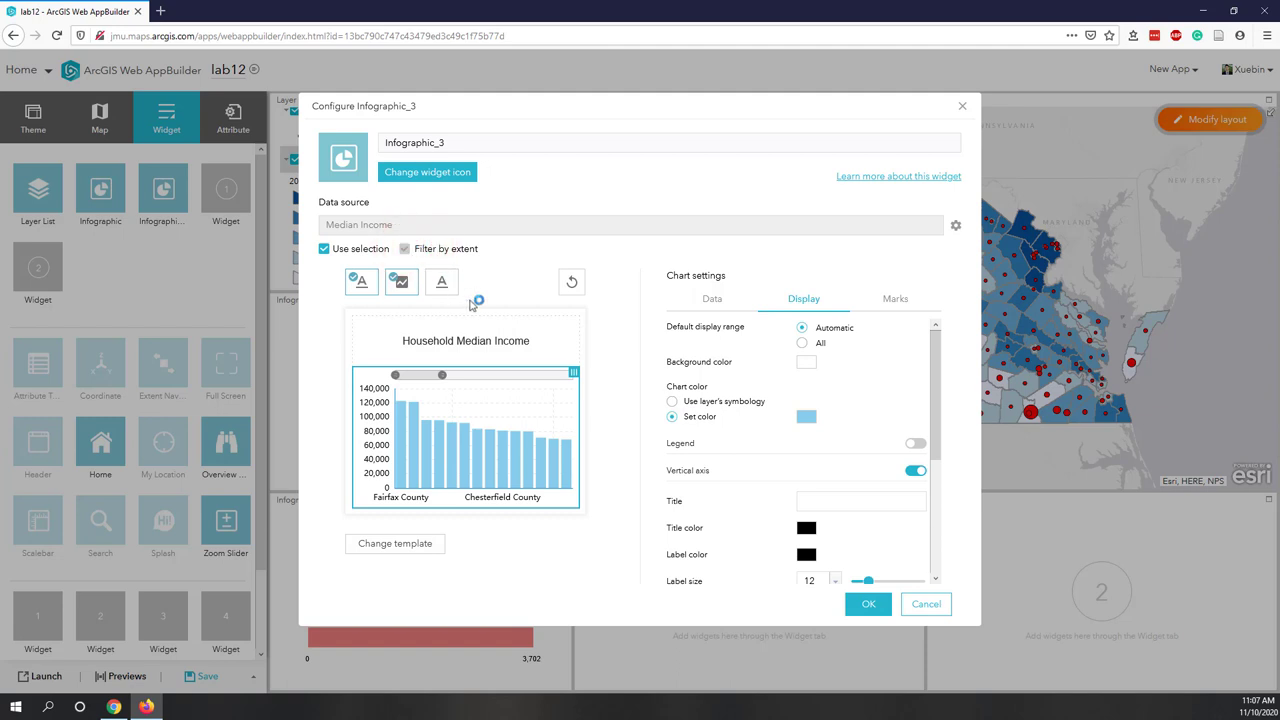
click(868, 604)
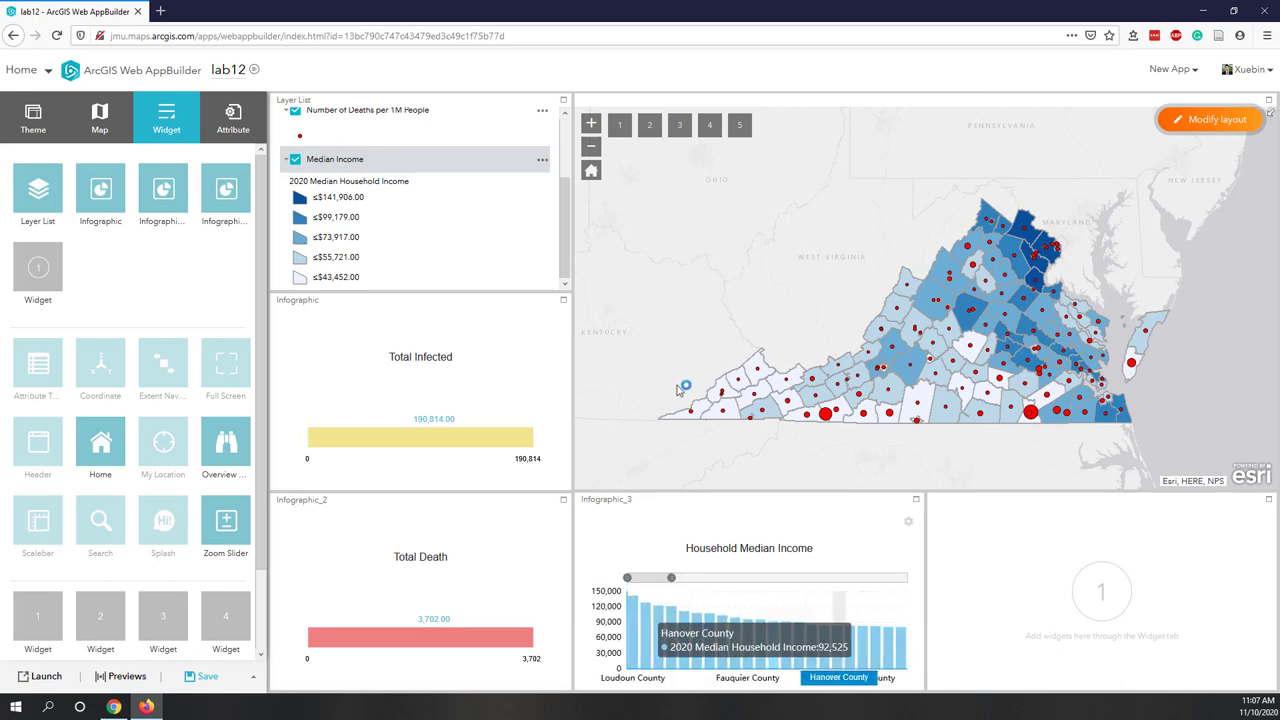
- Widen the chart's county range, then zoom the map to verify extent filtering (78,853 infected, 1,804 deaths)
drag(672, 577, 930, 580)
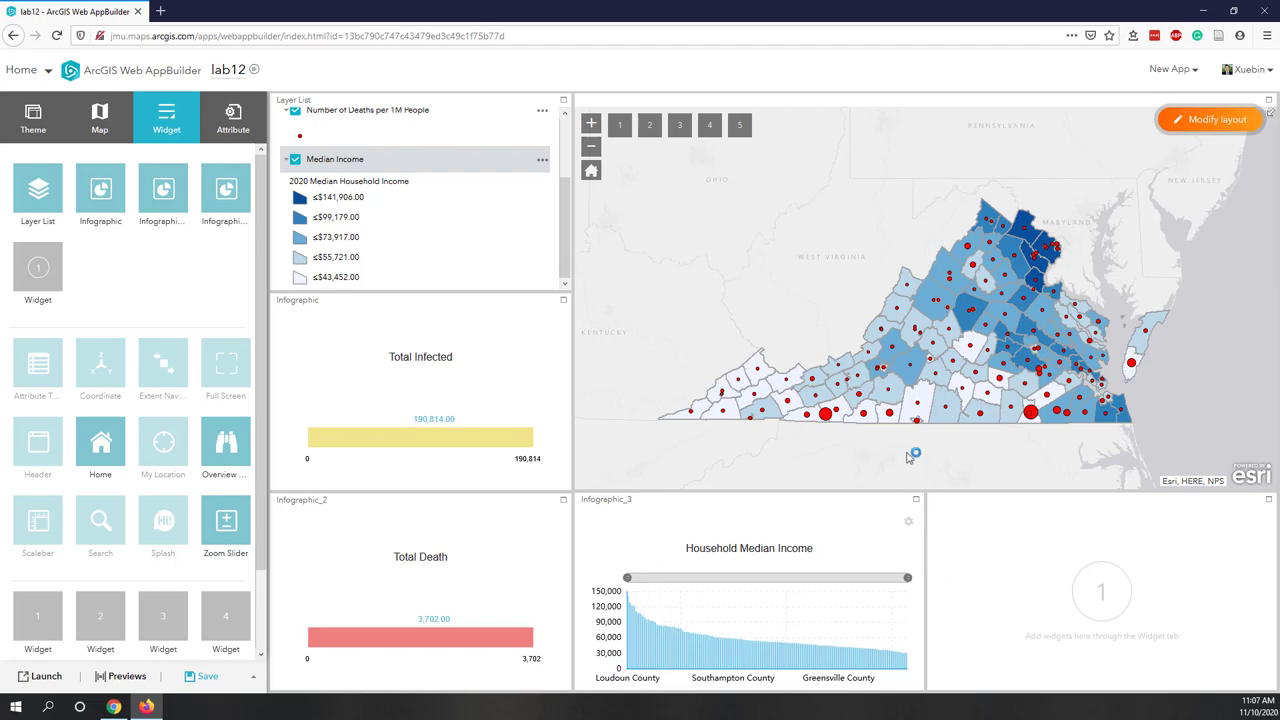
scroll(887, 335, up, 3)
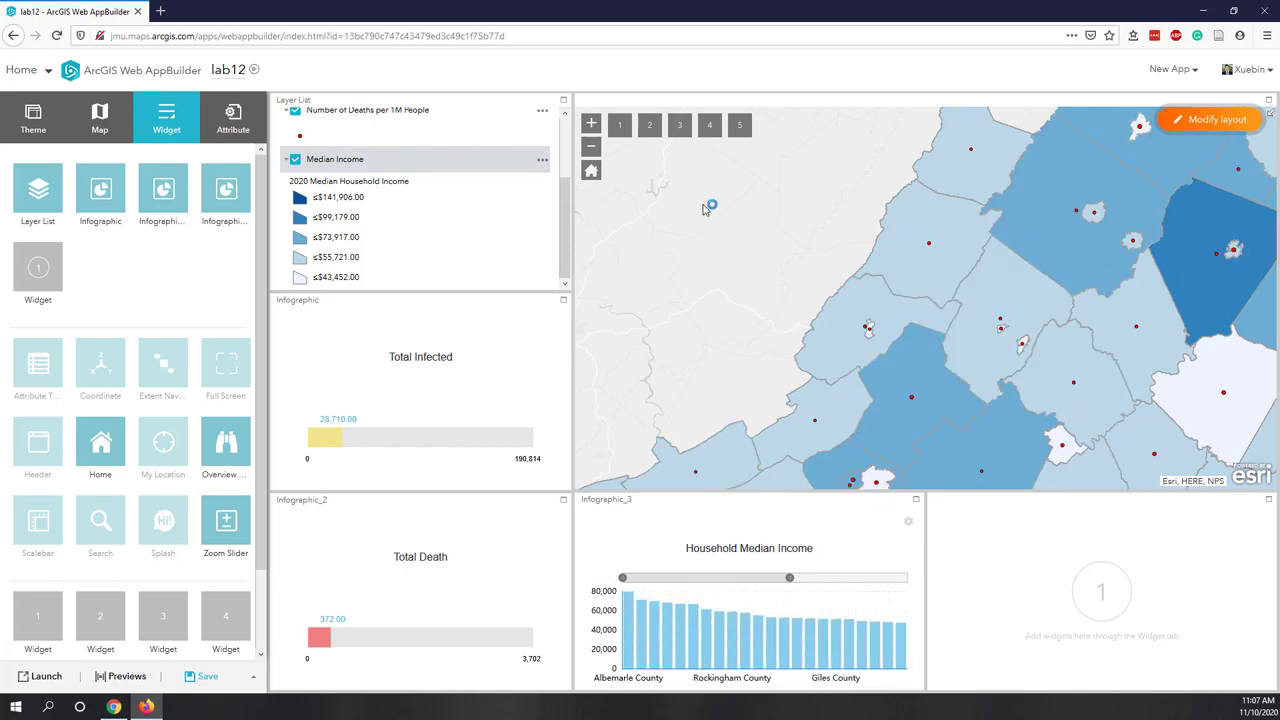
scroll(705, 208, down, 1)
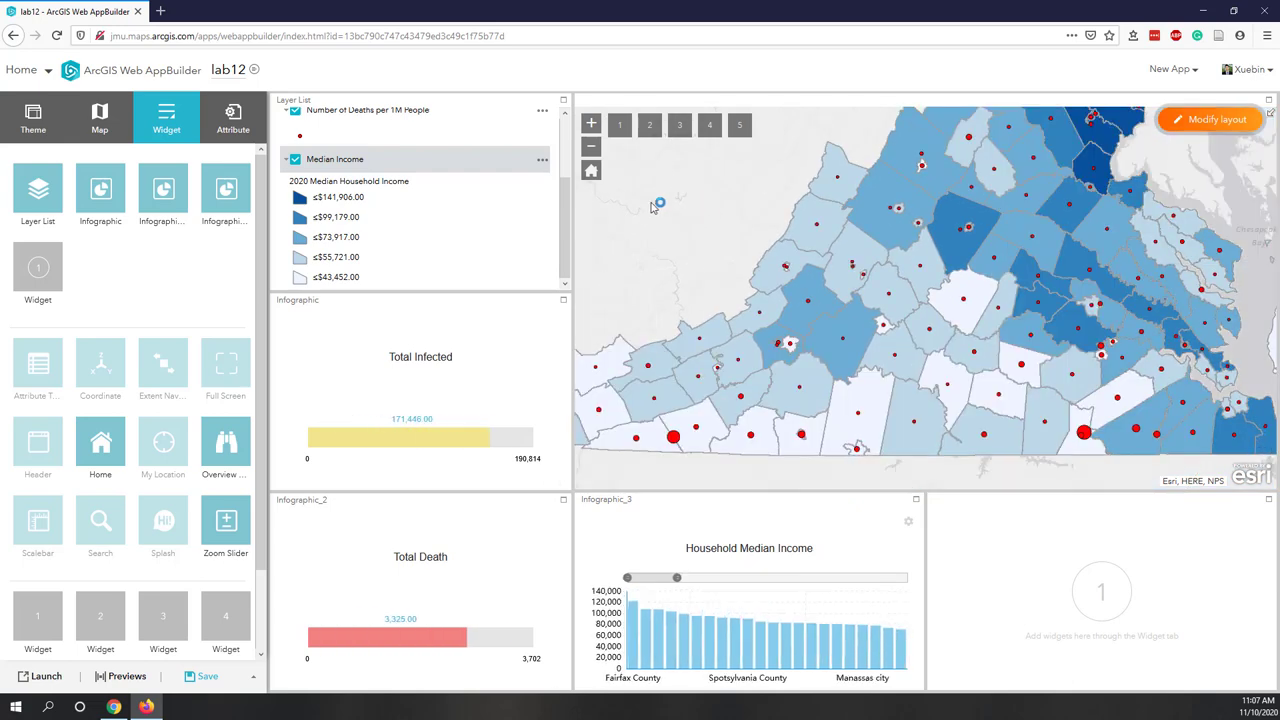
scroll(653, 206, down, 1)
scroll(942, 215, up, 3)
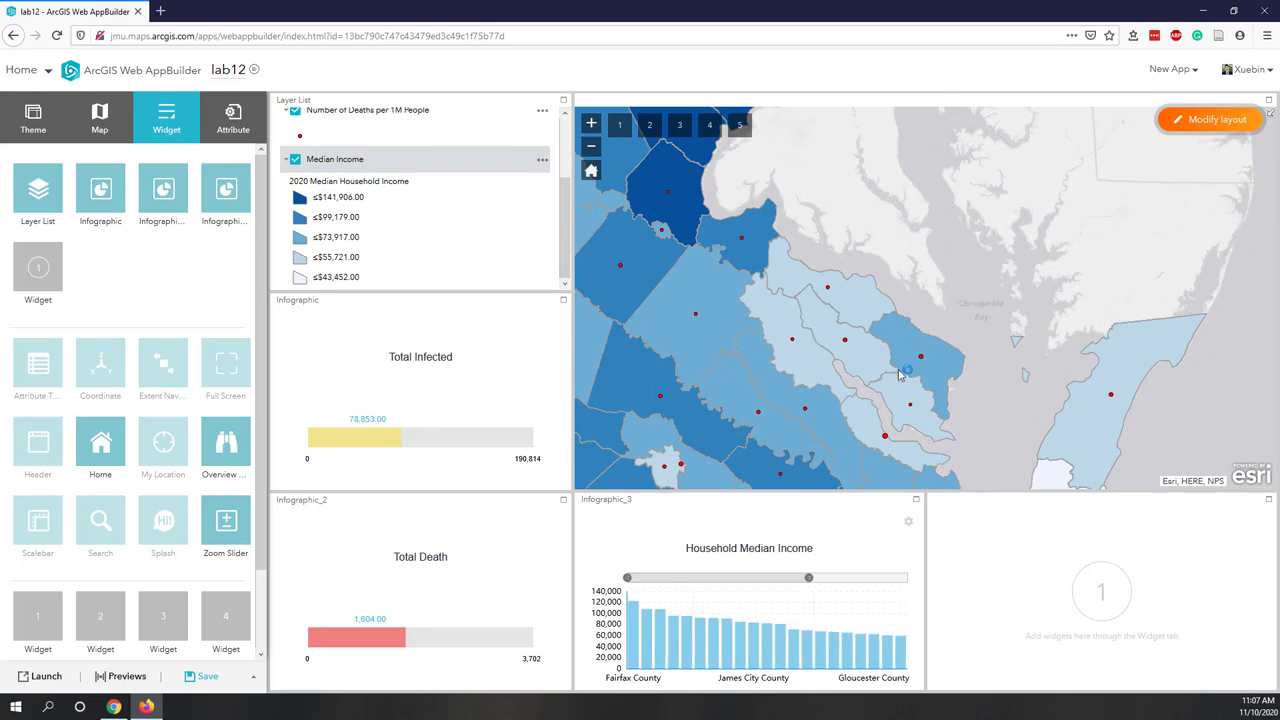
scroll(899, 374, down, 3)
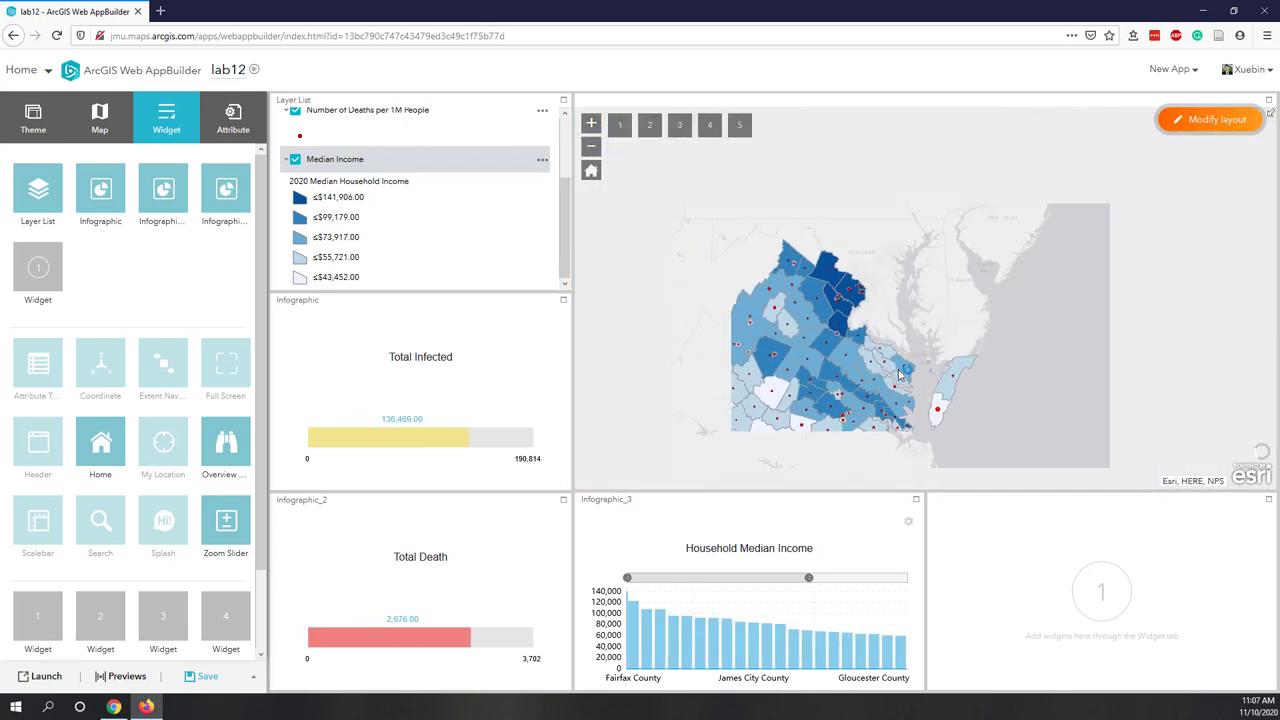
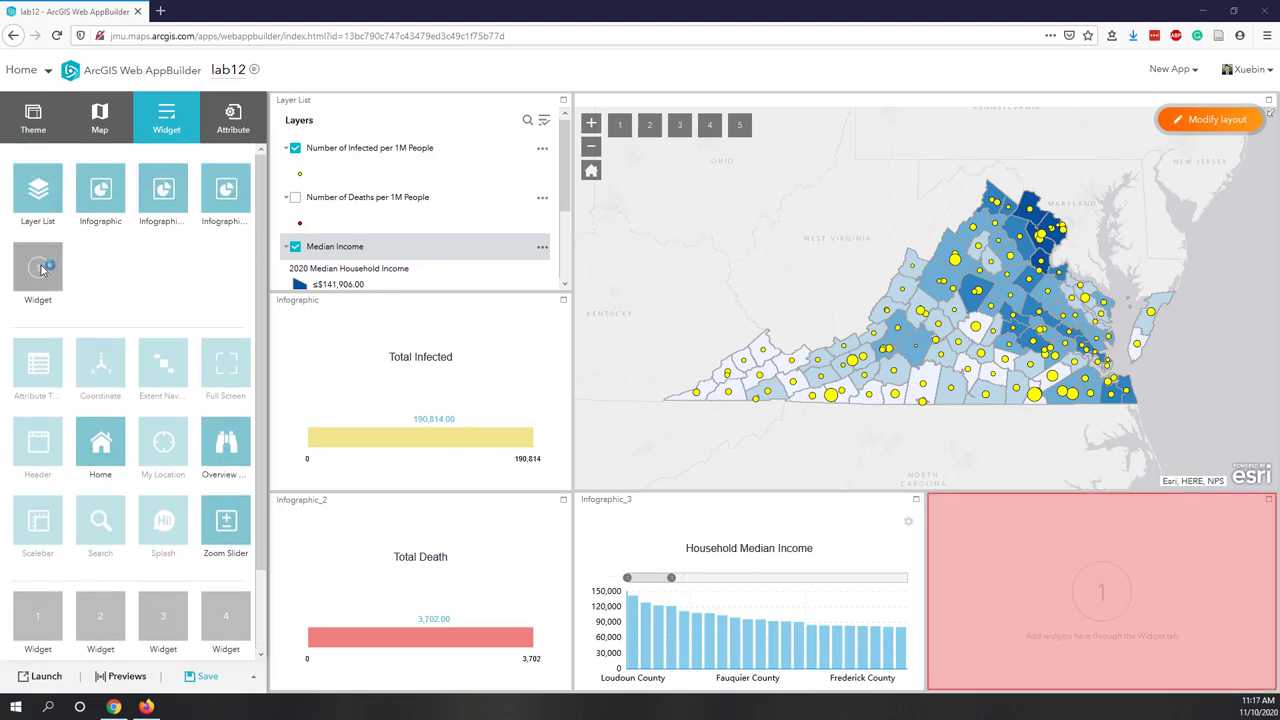
- Try adding an About widget, delete its default logo and version text, then cancel it
click(40, 267)
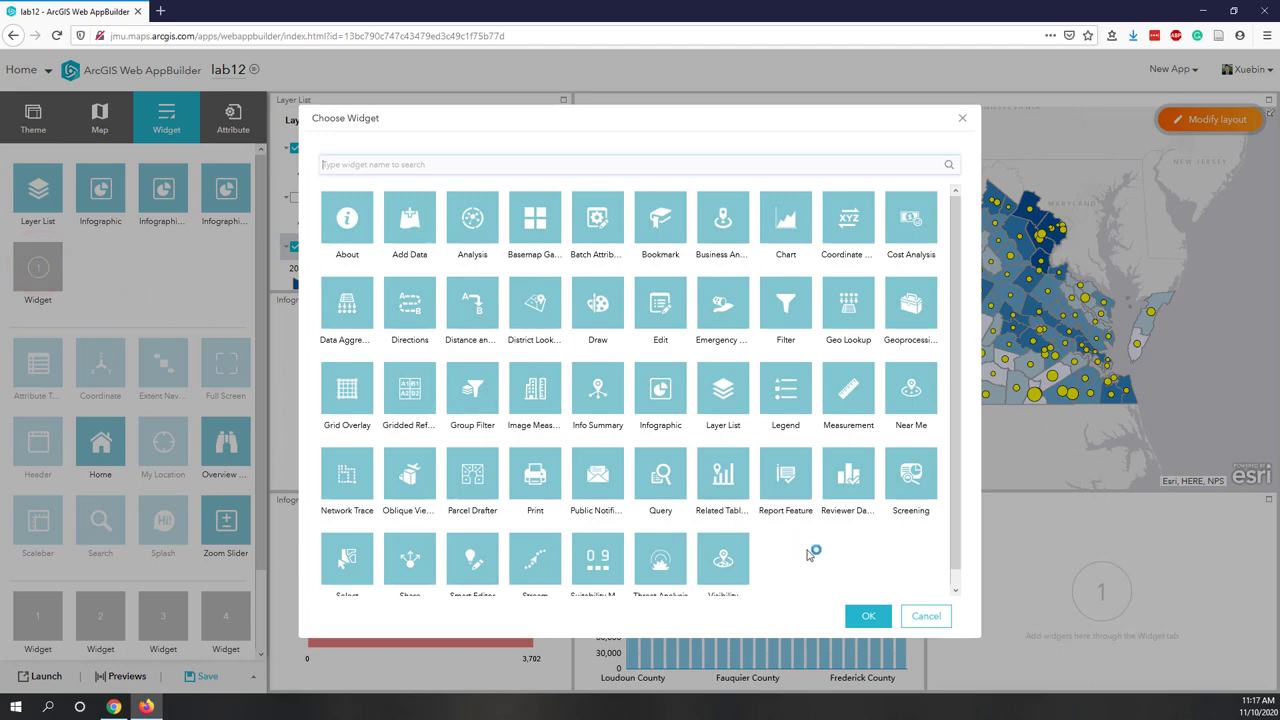
scroll(810, 555, down, 1)
scroll(810, 555, up, 1)
scroll(810, 550, down, 1)
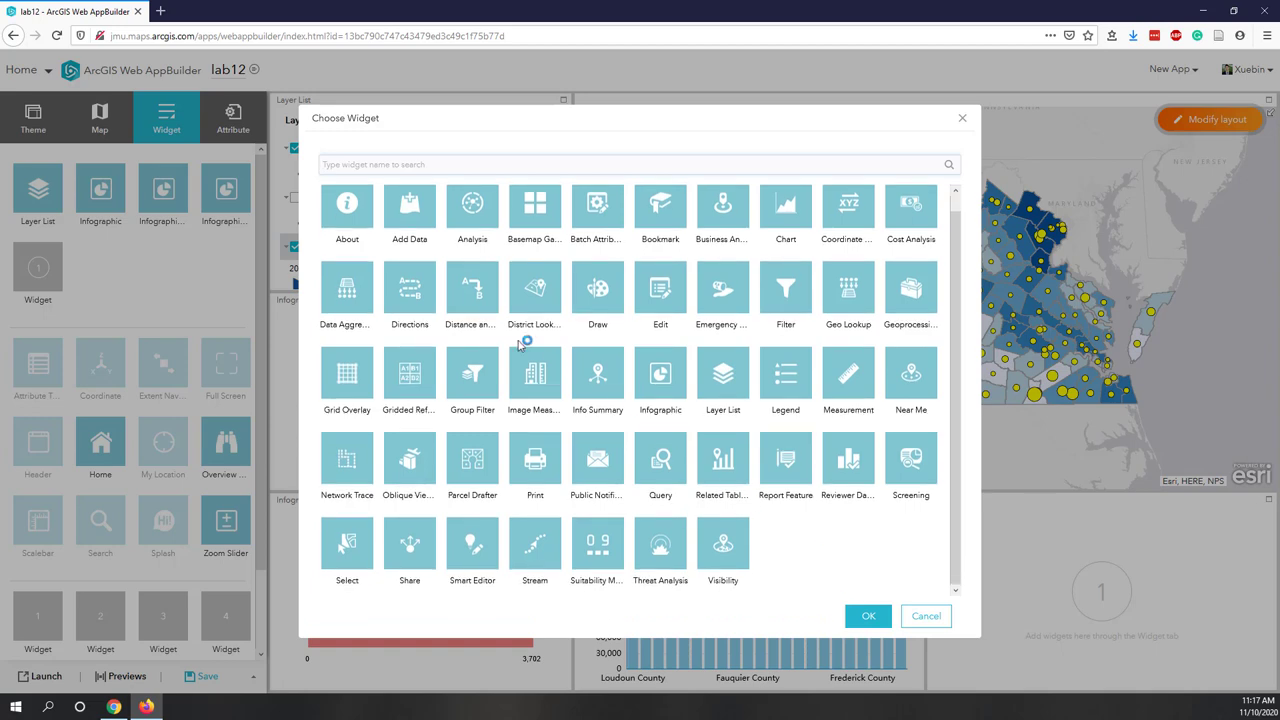
click(347, 215)
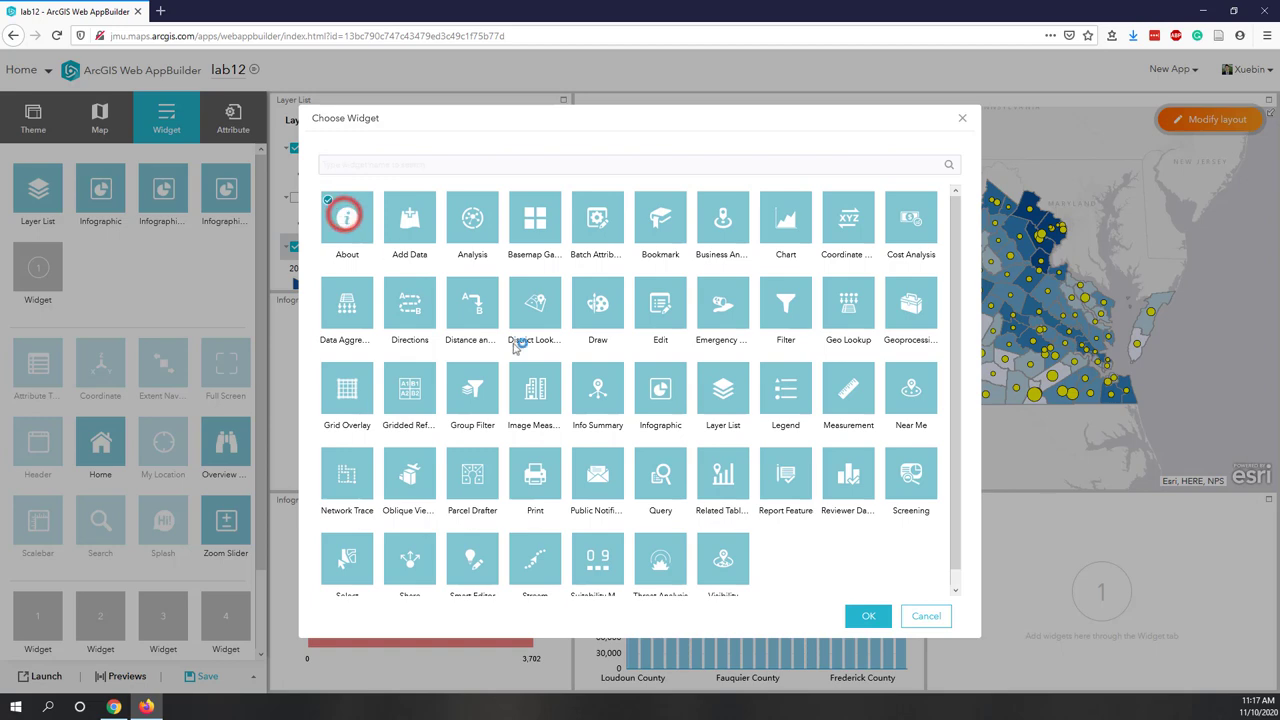
click(870, 617)
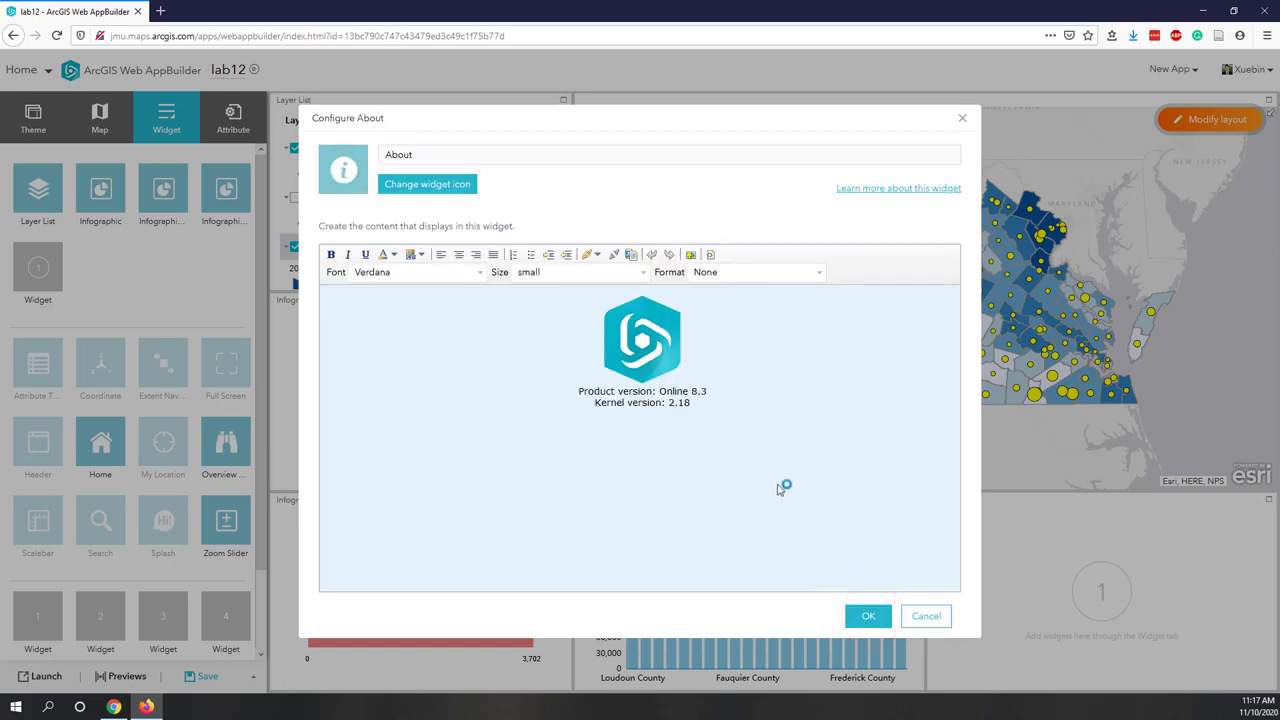
drag(720, 404, 494, 326)
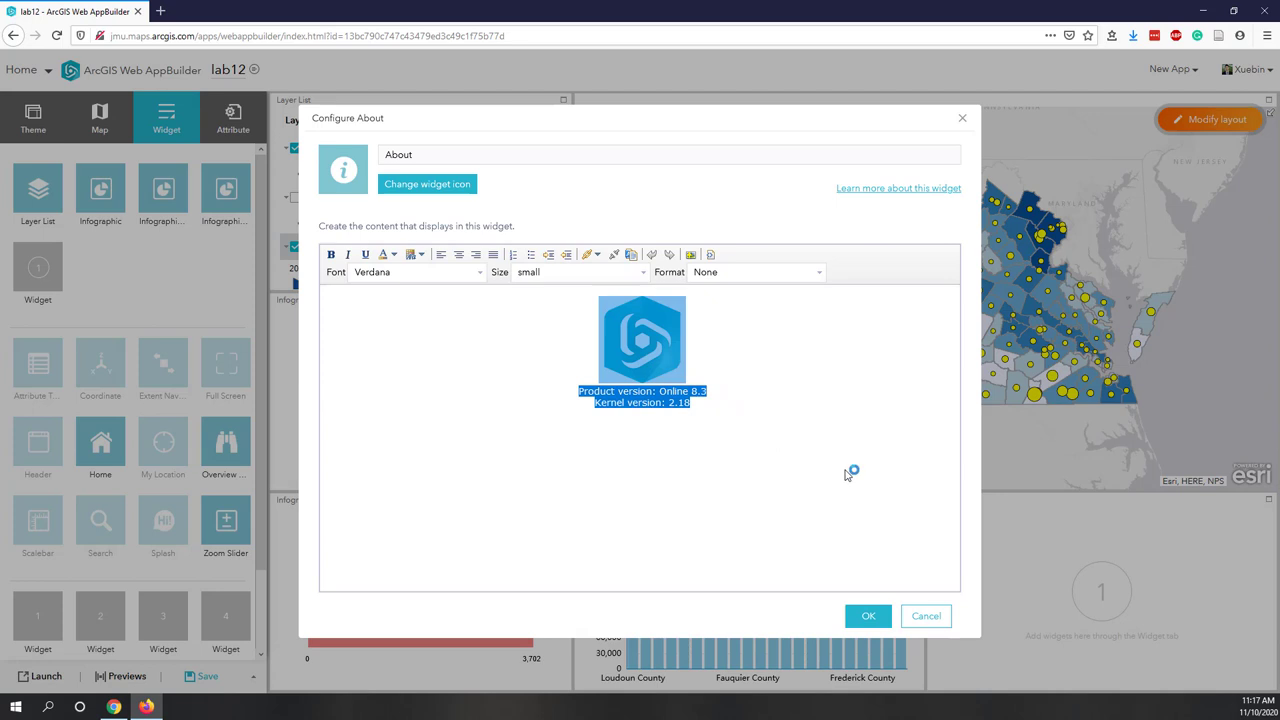
key(Delete)
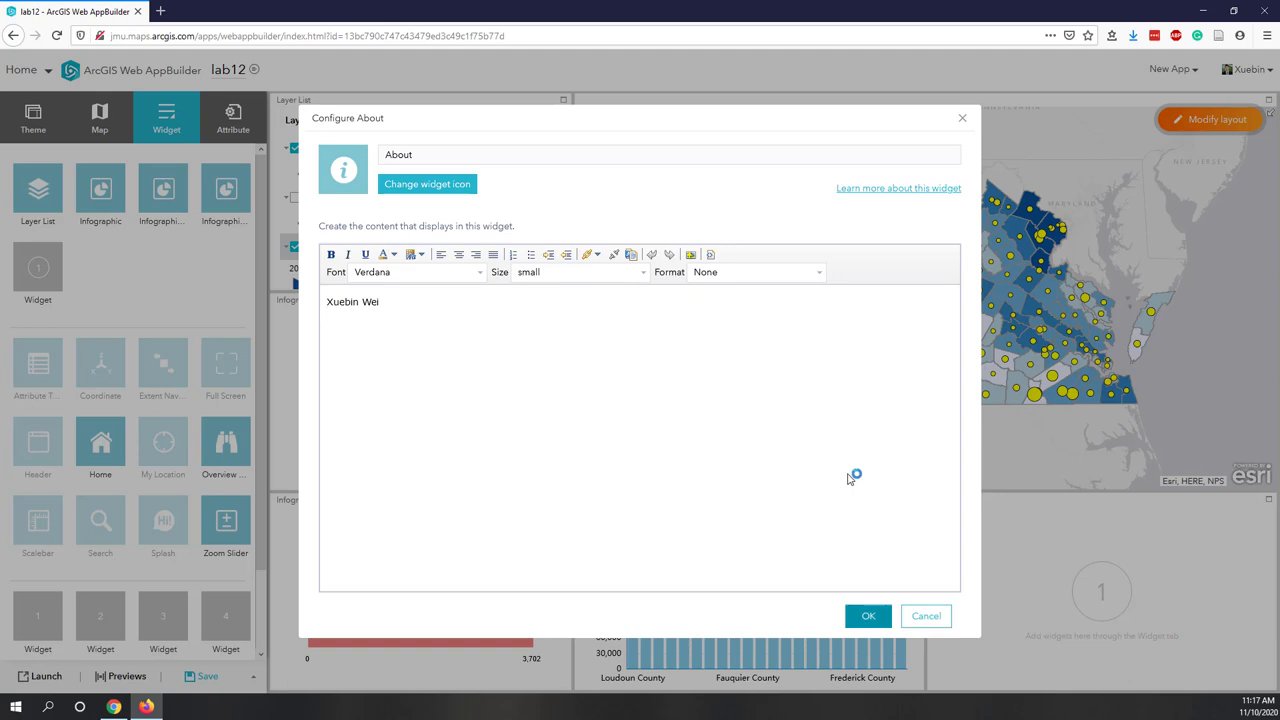
click(940, 613)
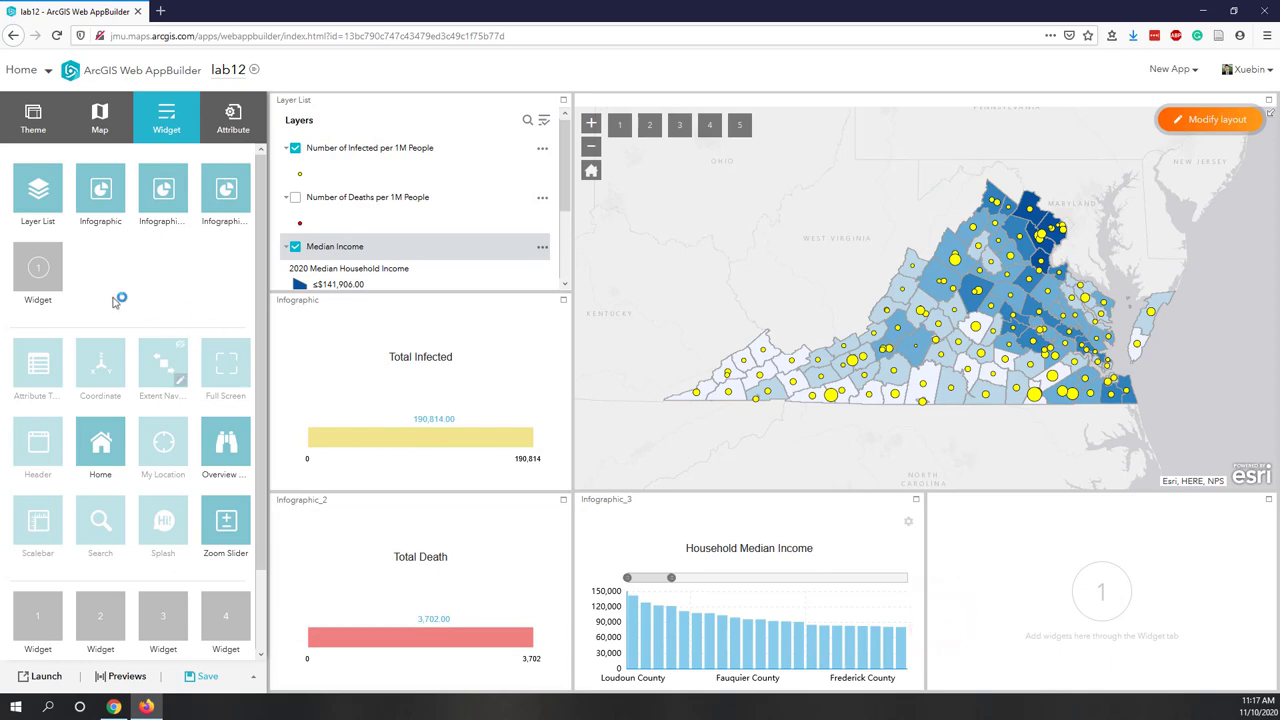
- Add the Business Analyst widget with Draw Polygon and Draw Freehand Polygon turned off
click(38, 267)
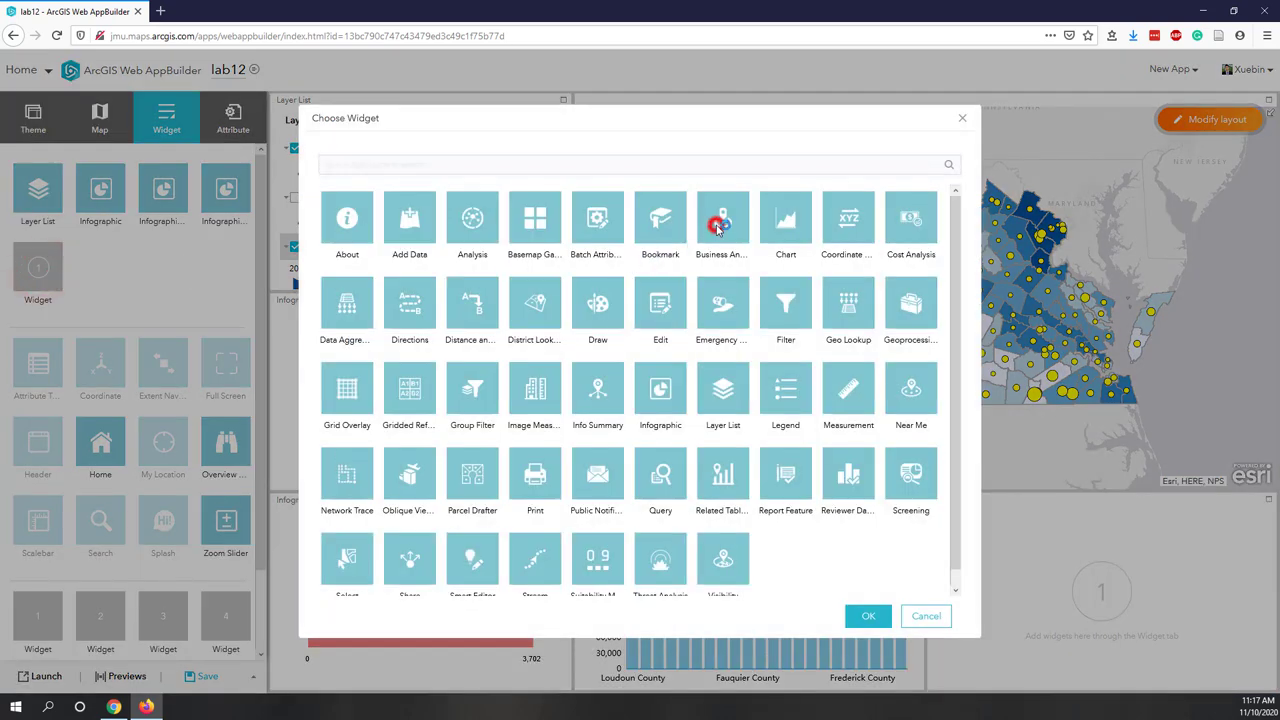
click(716, 224)
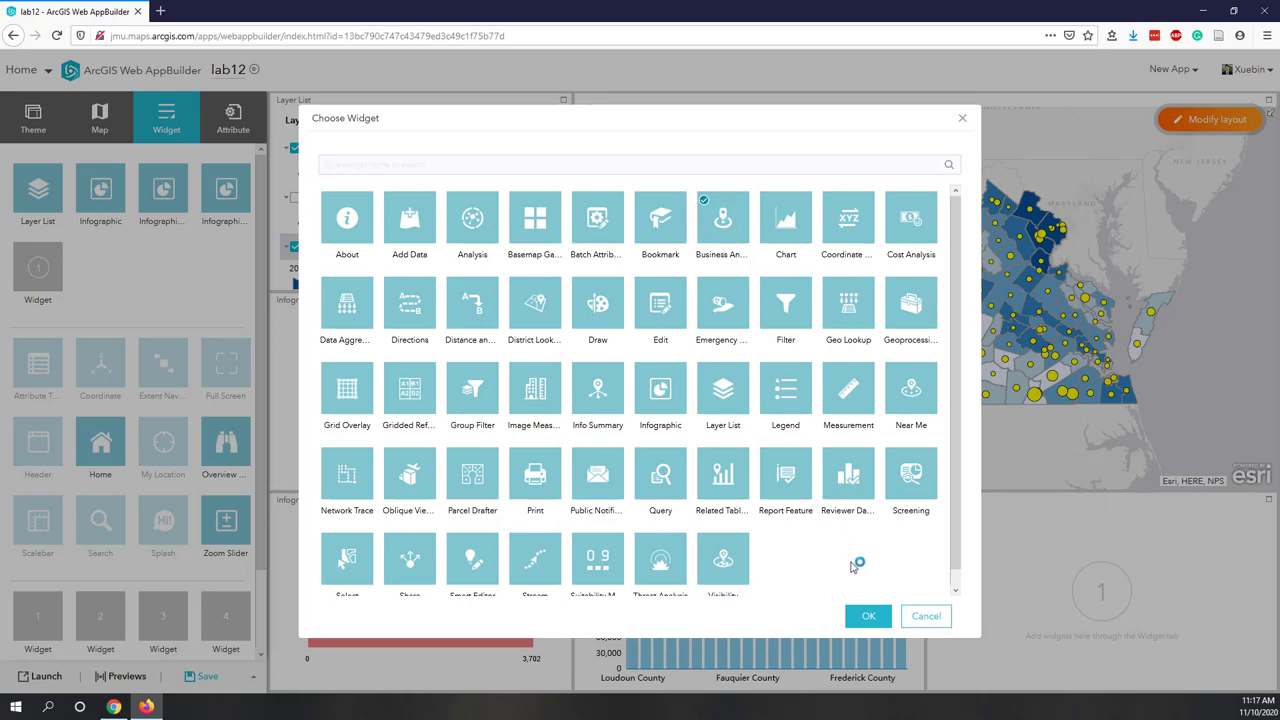
click(868, 616)
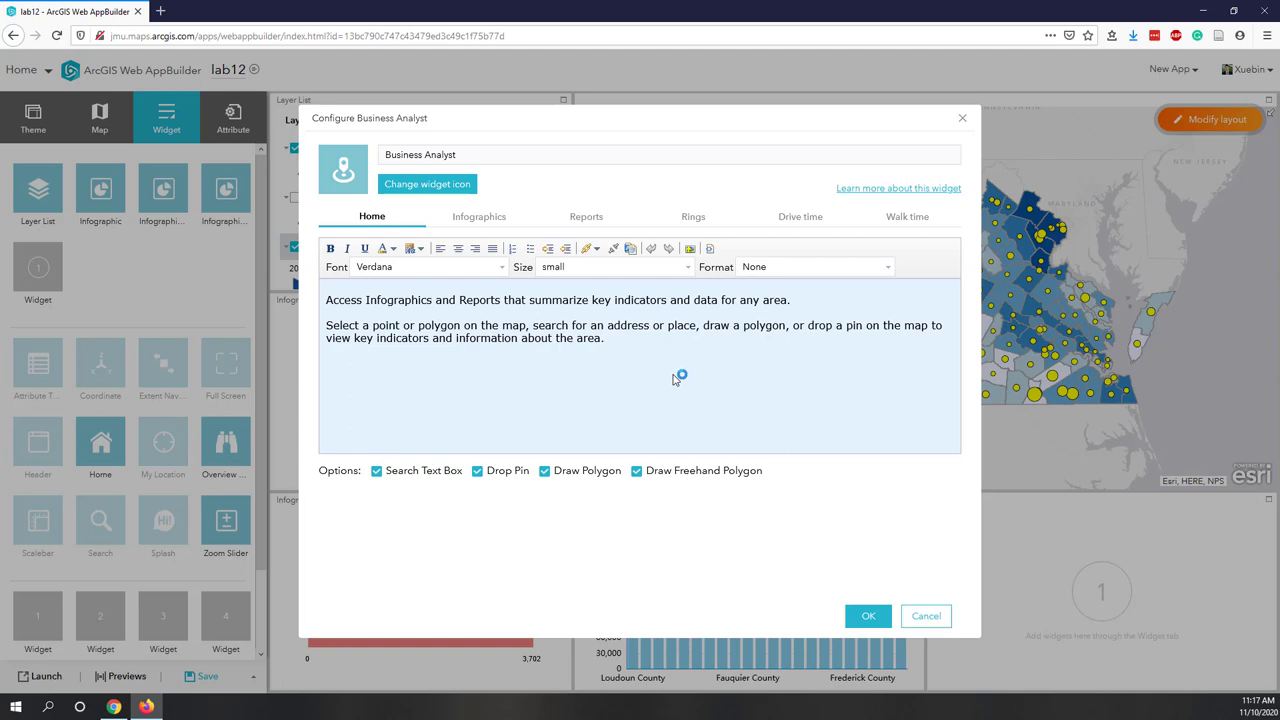
click(628, 350)
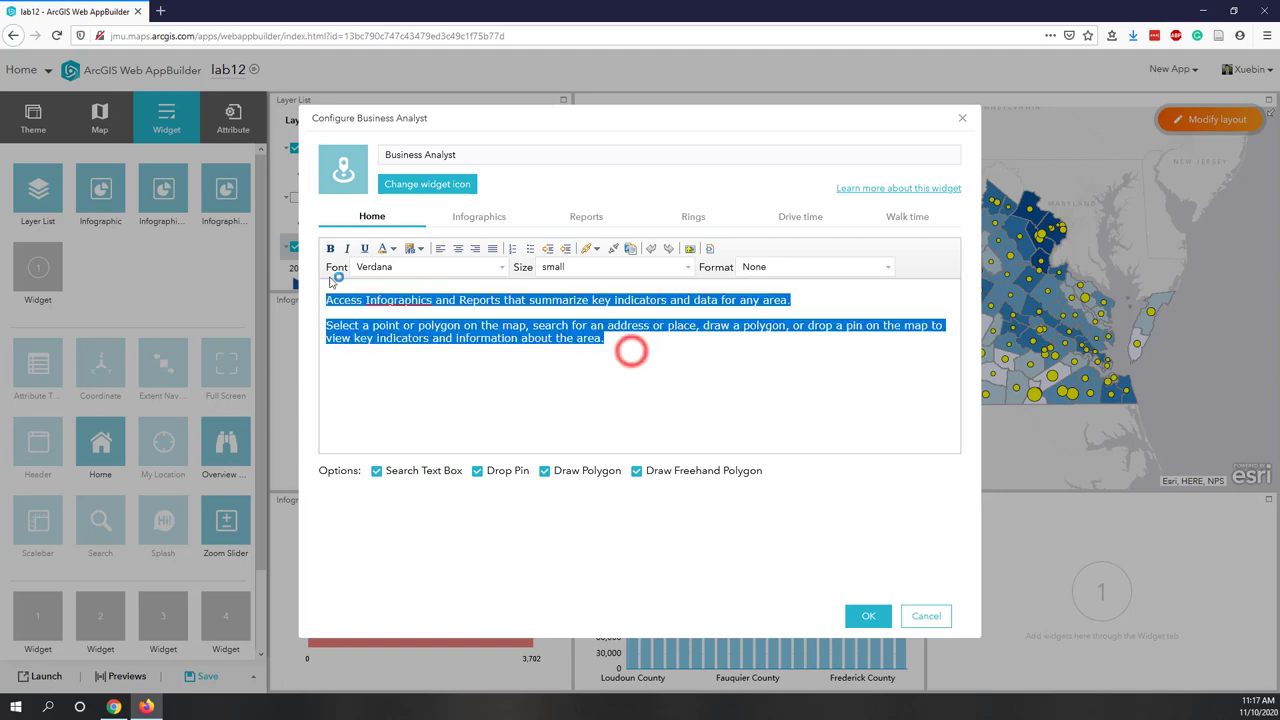
click(400, 349)
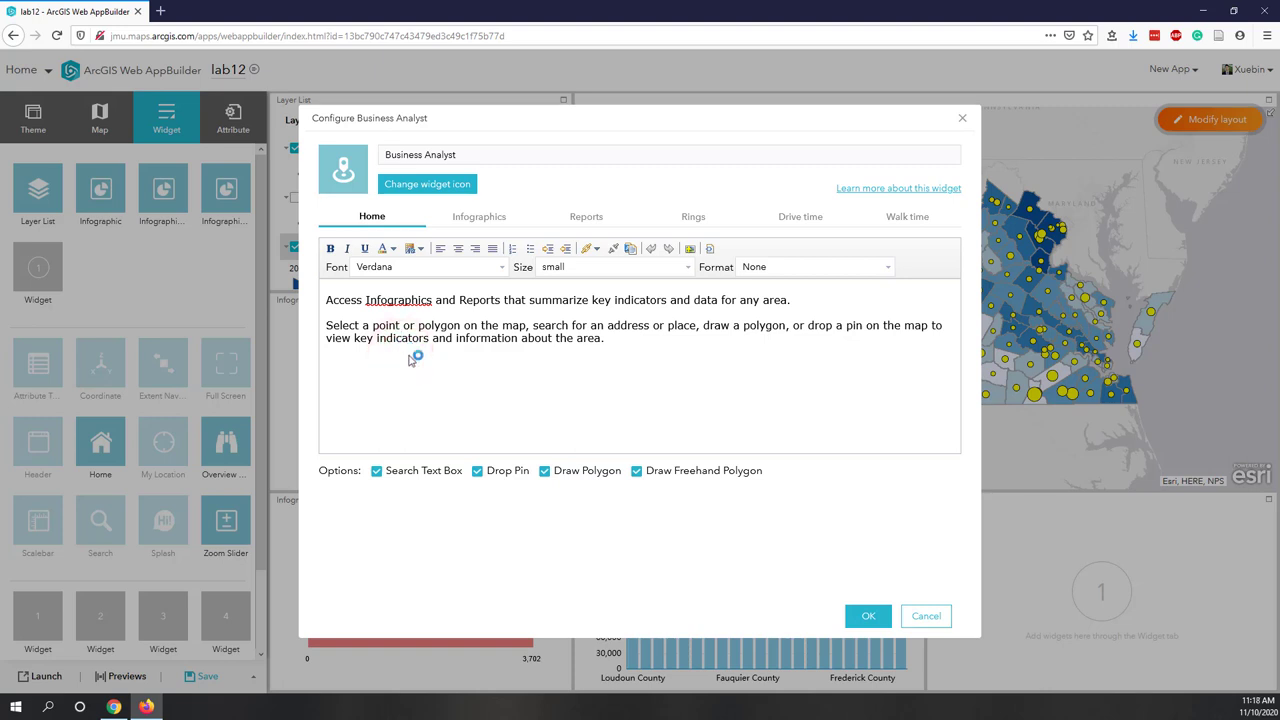
click(544, 472)
click(636, 471)
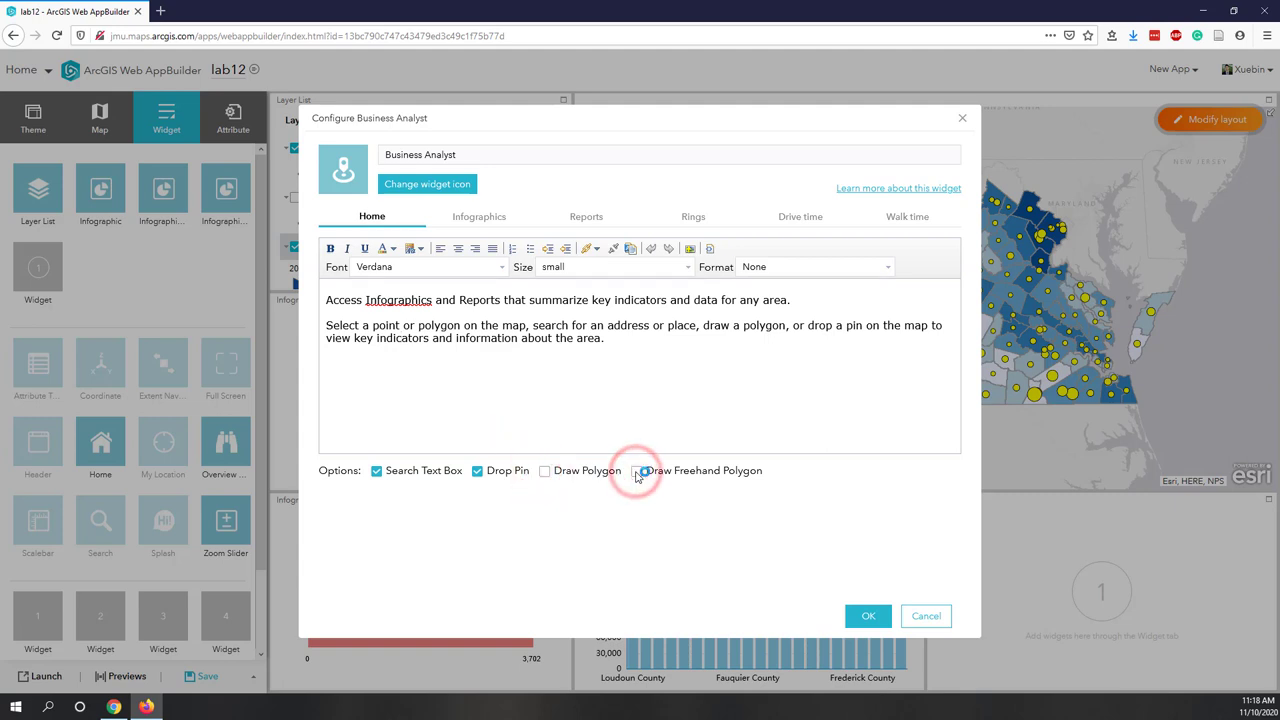
click(497, 214)
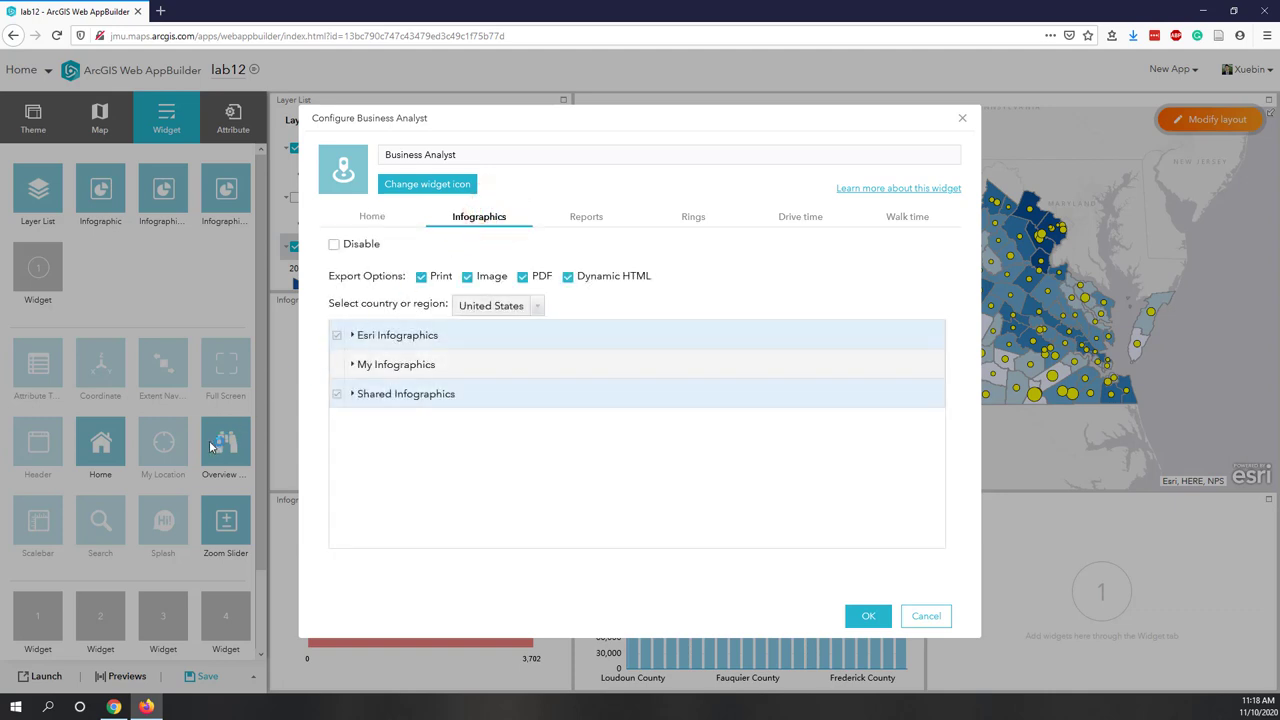
- In the infographics settings, expand Esri Infographics and exclude the Shared Infographics group
click(352, 336)
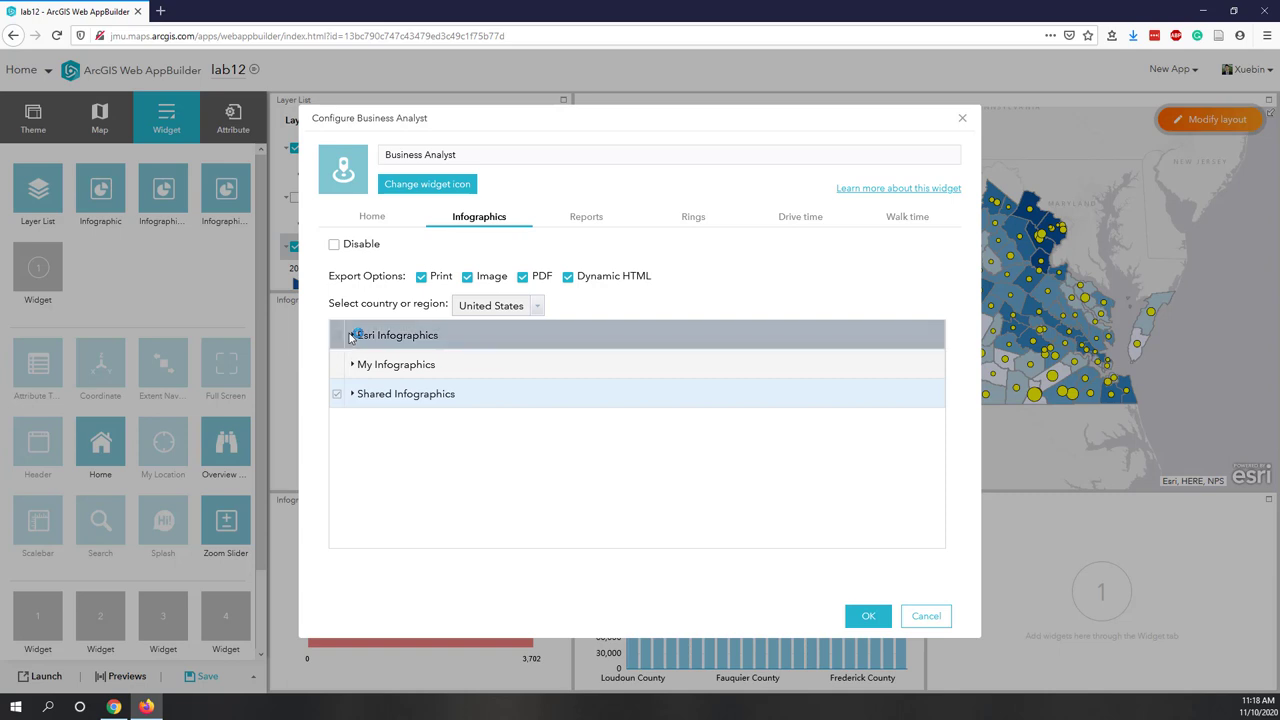
click(350, 336)
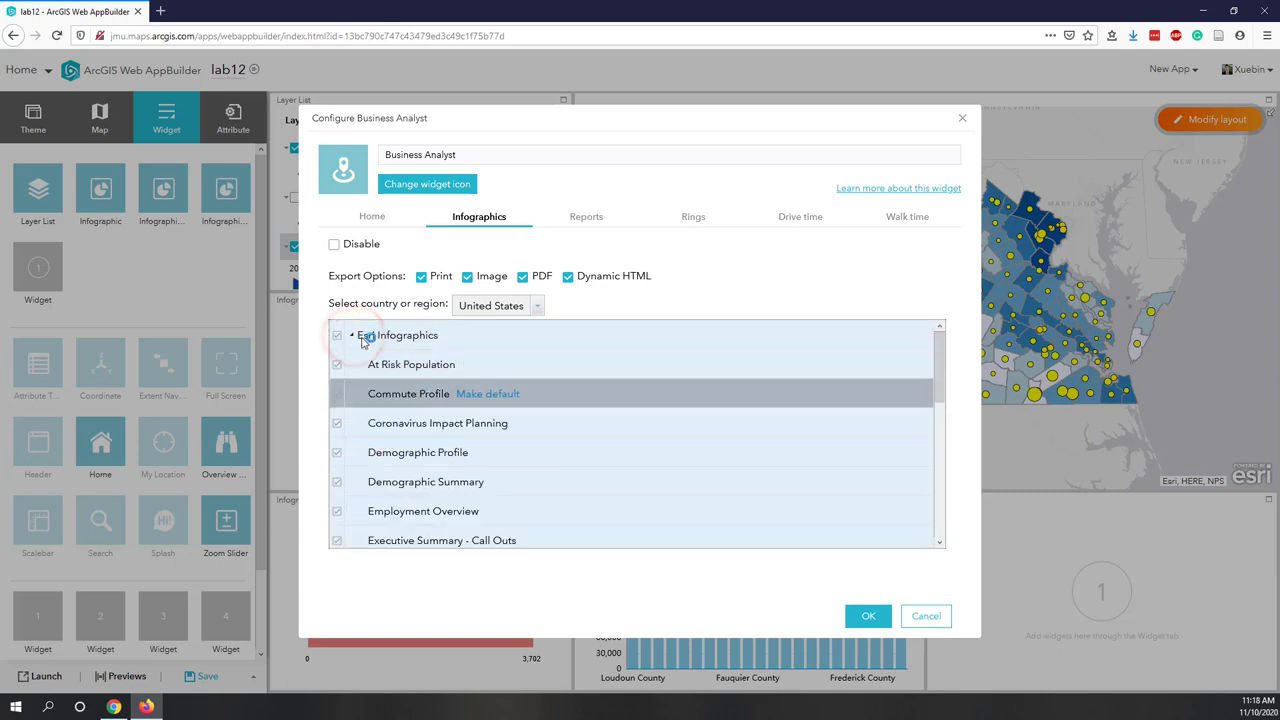
scroll(583, 408, down, 3)
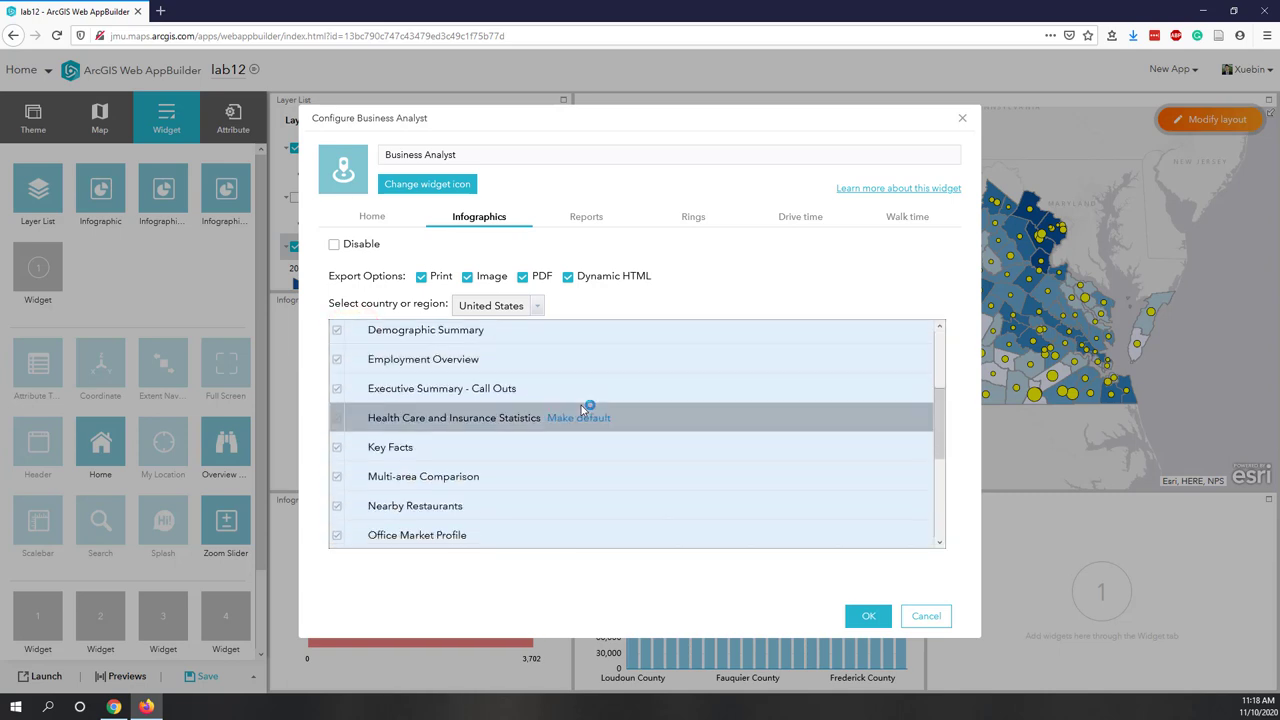
scroll(582, 406, down, 3)
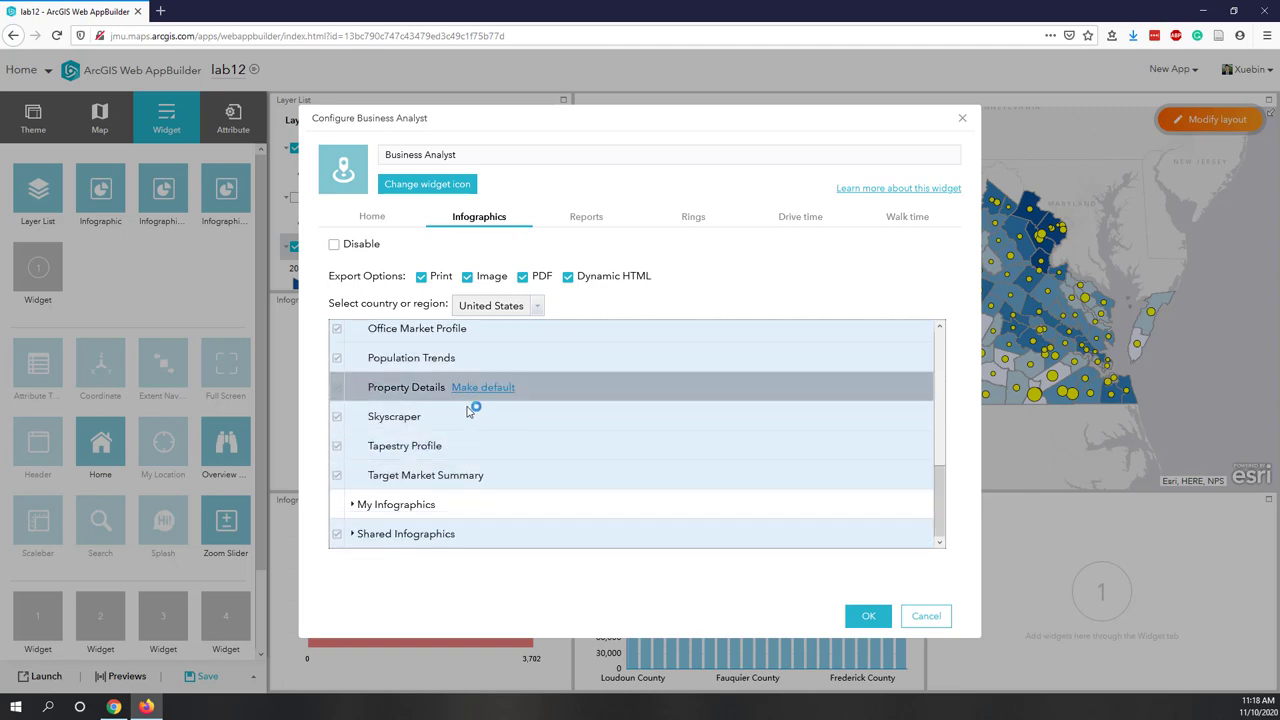
scroll(500, 410, up, 5)
scroll(475, 409, up, 2)
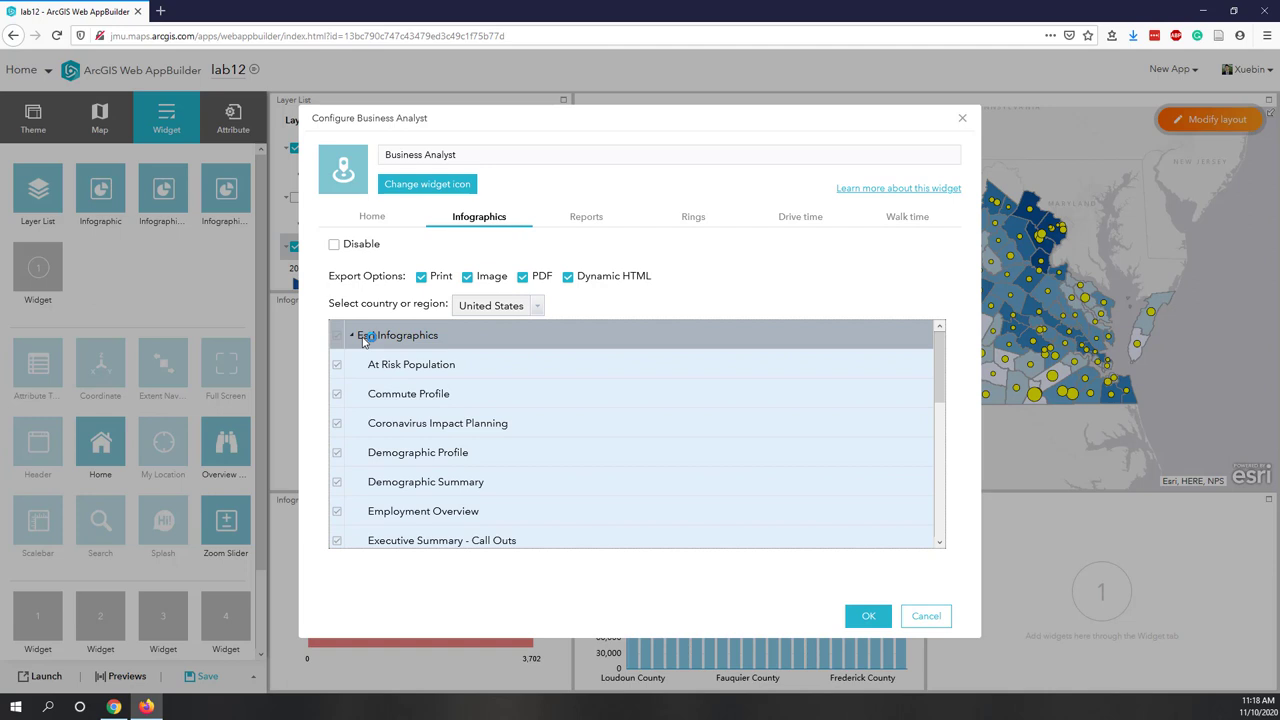
scroll(420, 440, down, 5)
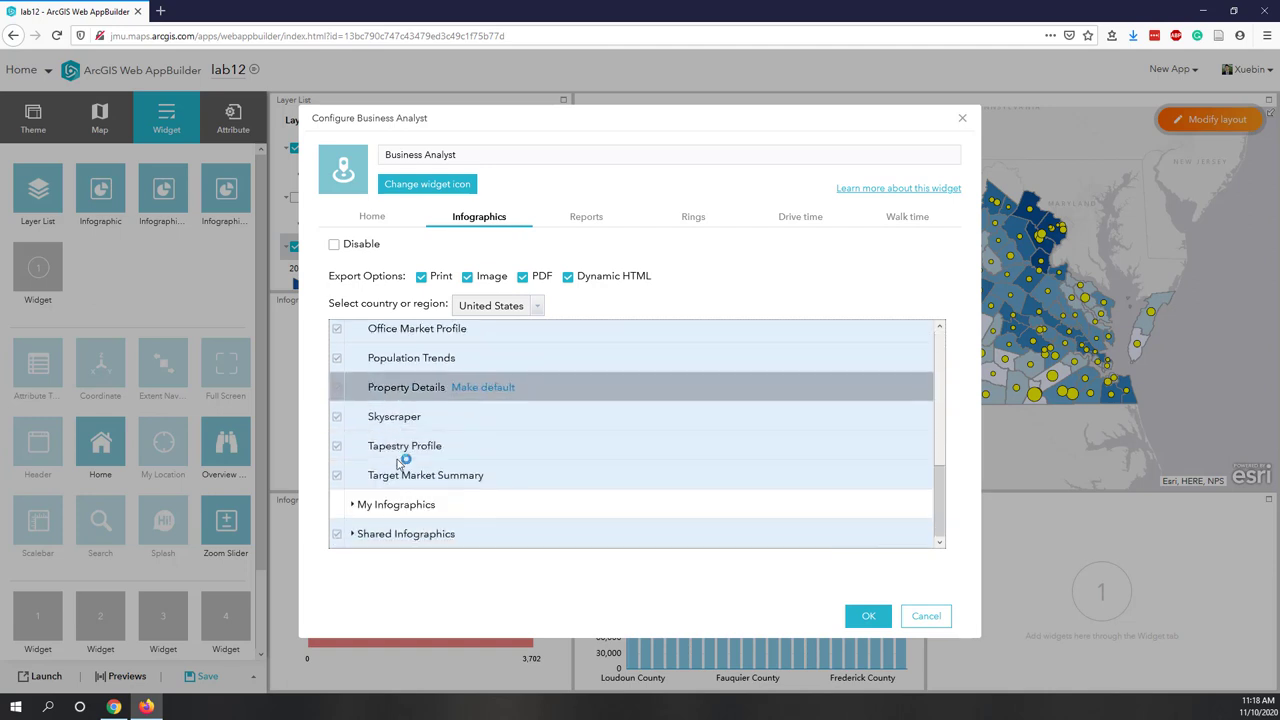
click(337, 536)
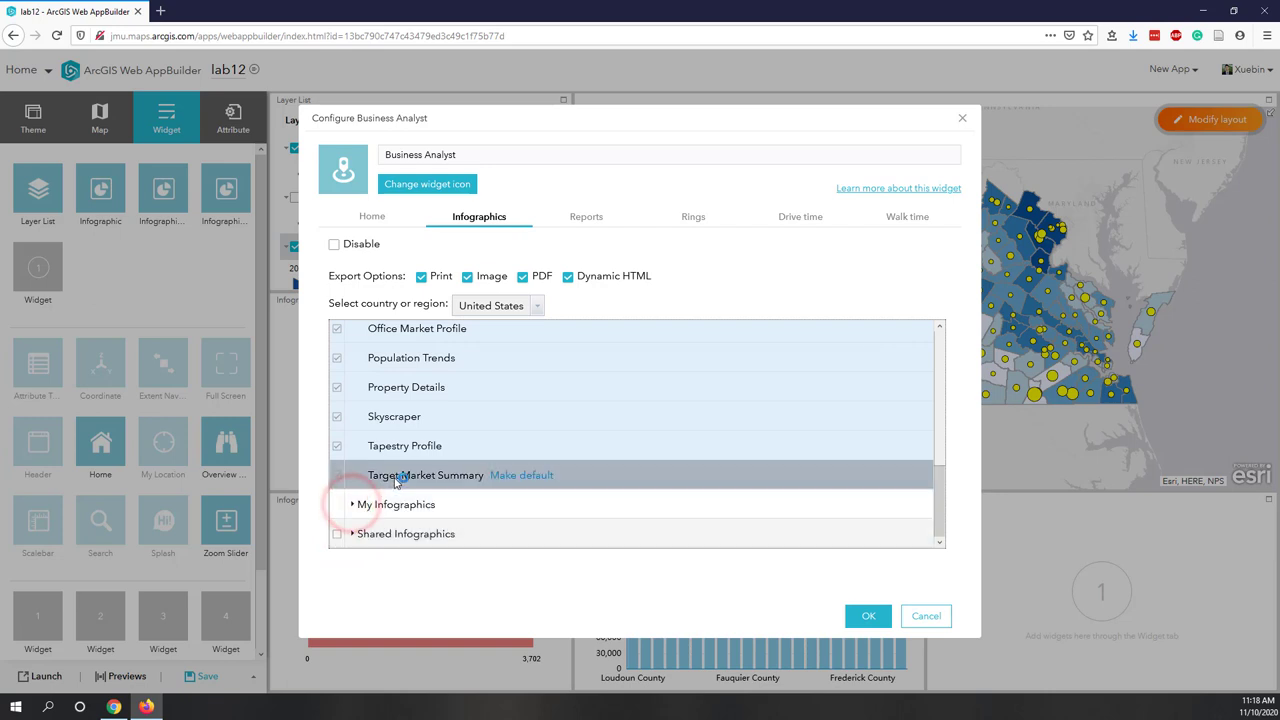
scroll(397, 478, up, 5)
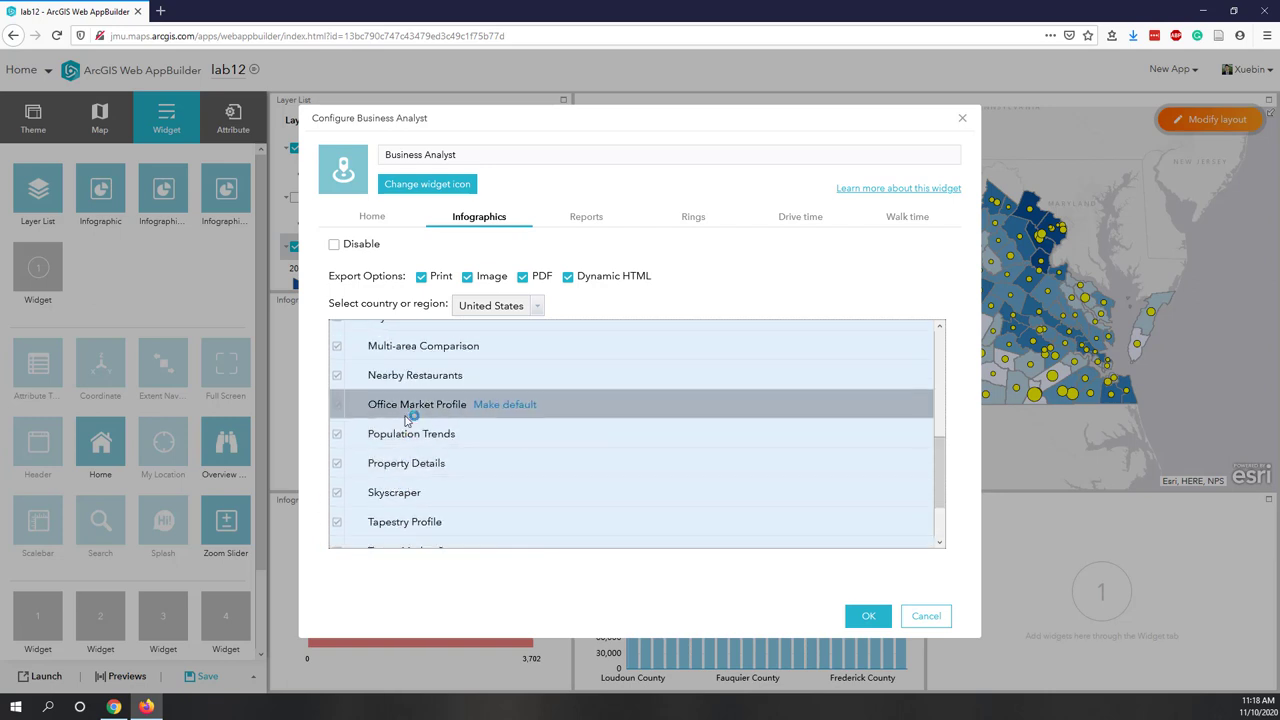
scroll(408, 416, up, 5)
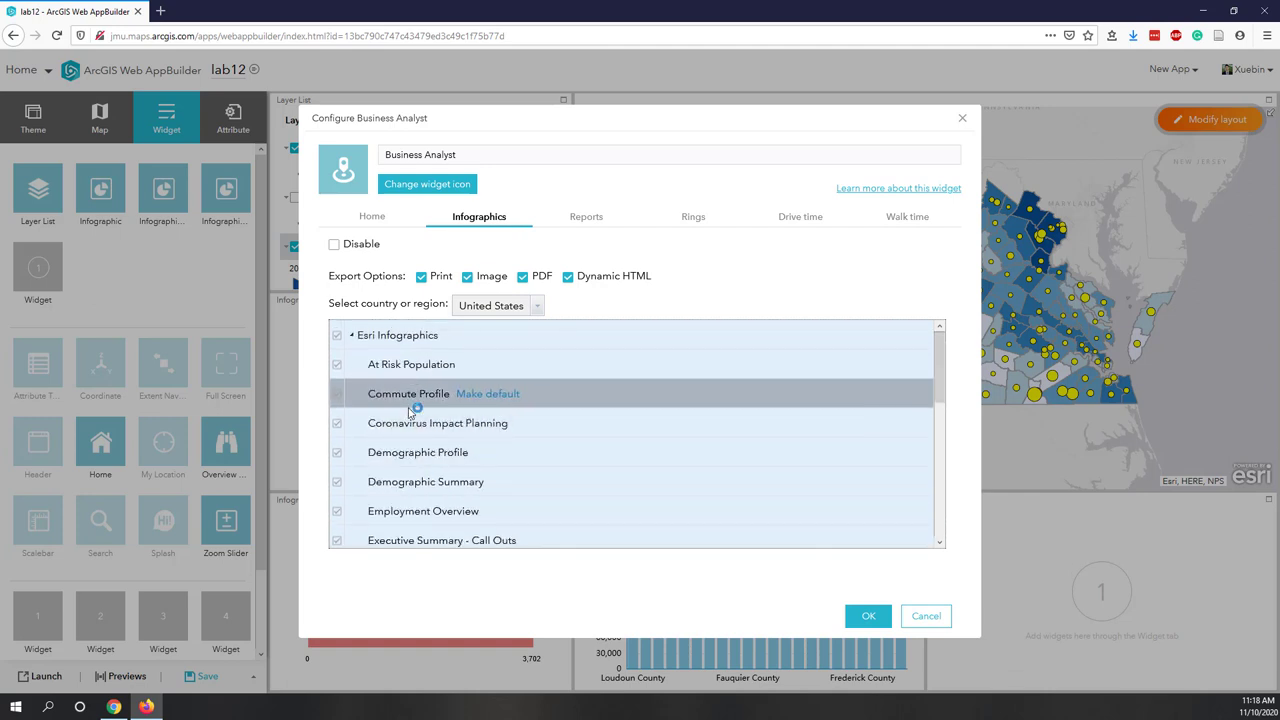
- Review the Reports, Rings, Drive time, Walk time and Home defaults, accept, and view the credit information
click(595, 220)
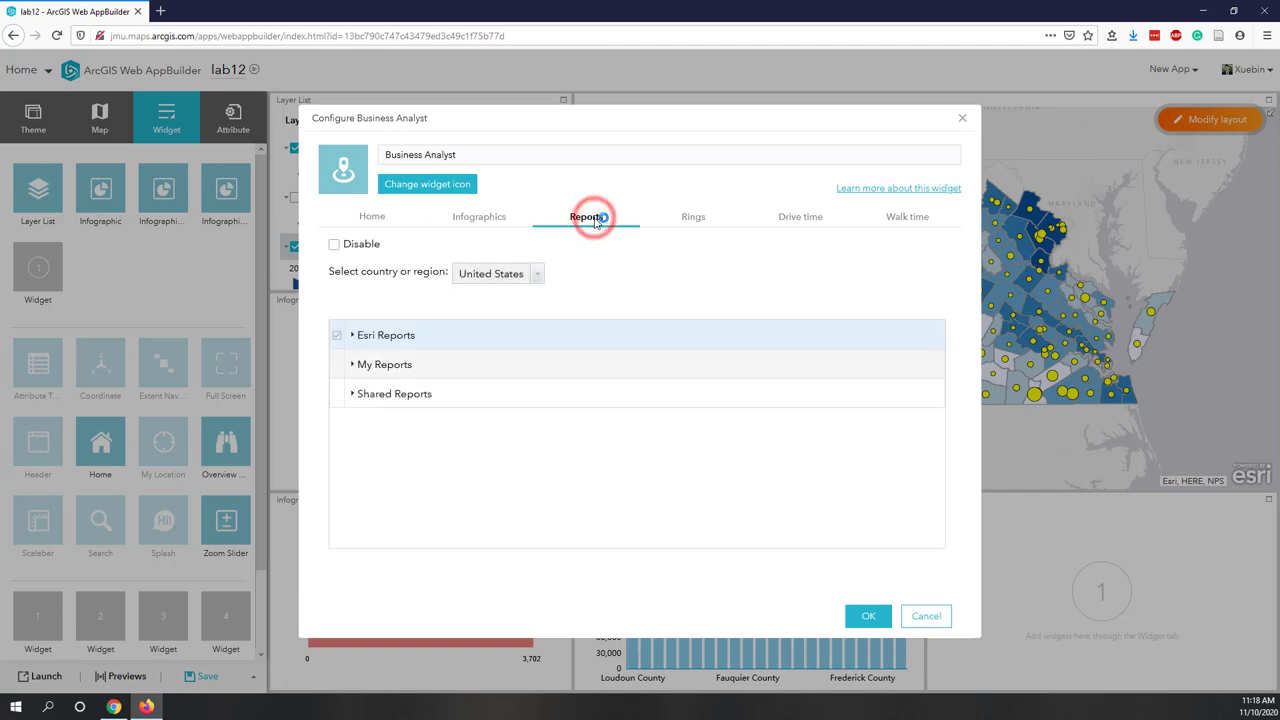
click(690, 218)
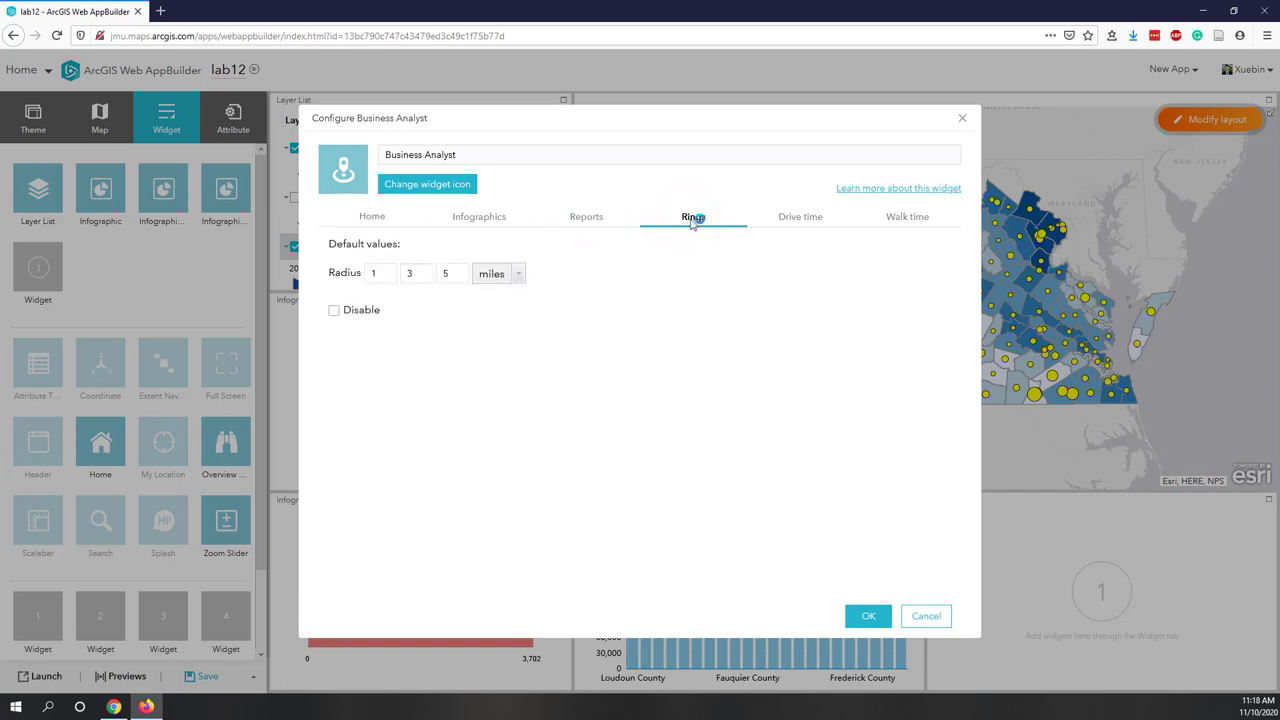
click(800, 219)
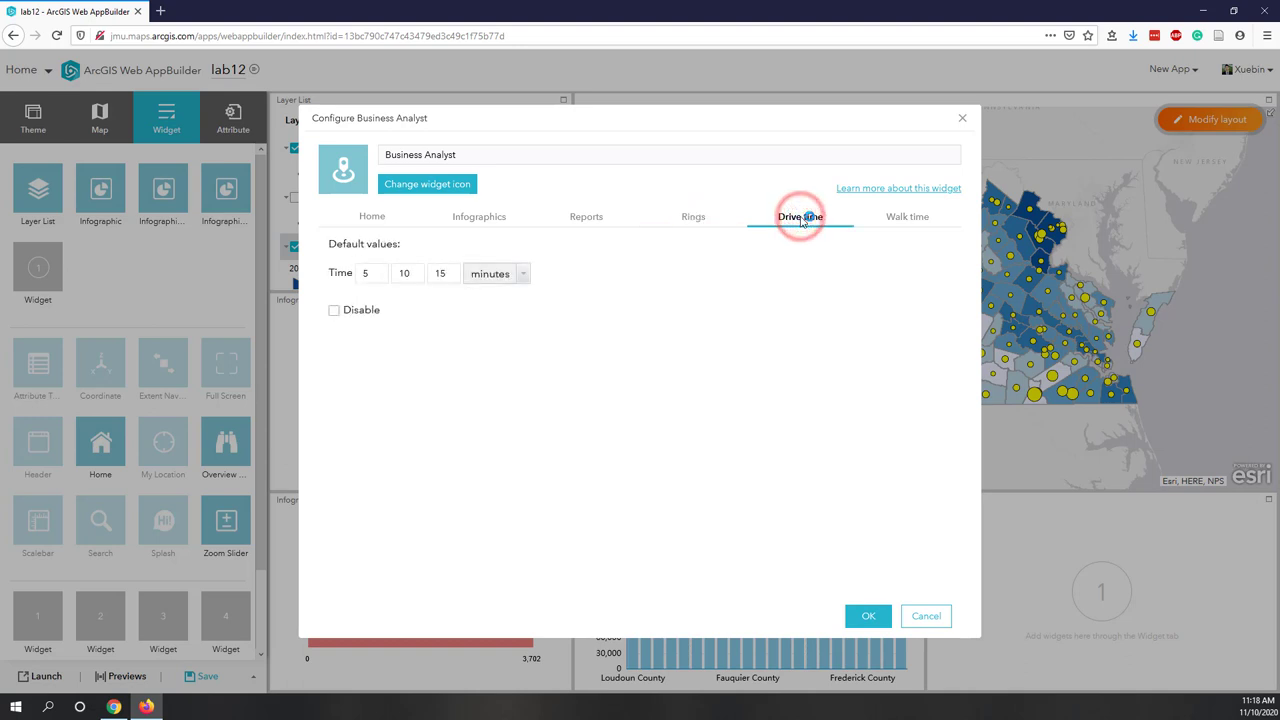
click(914, 218)
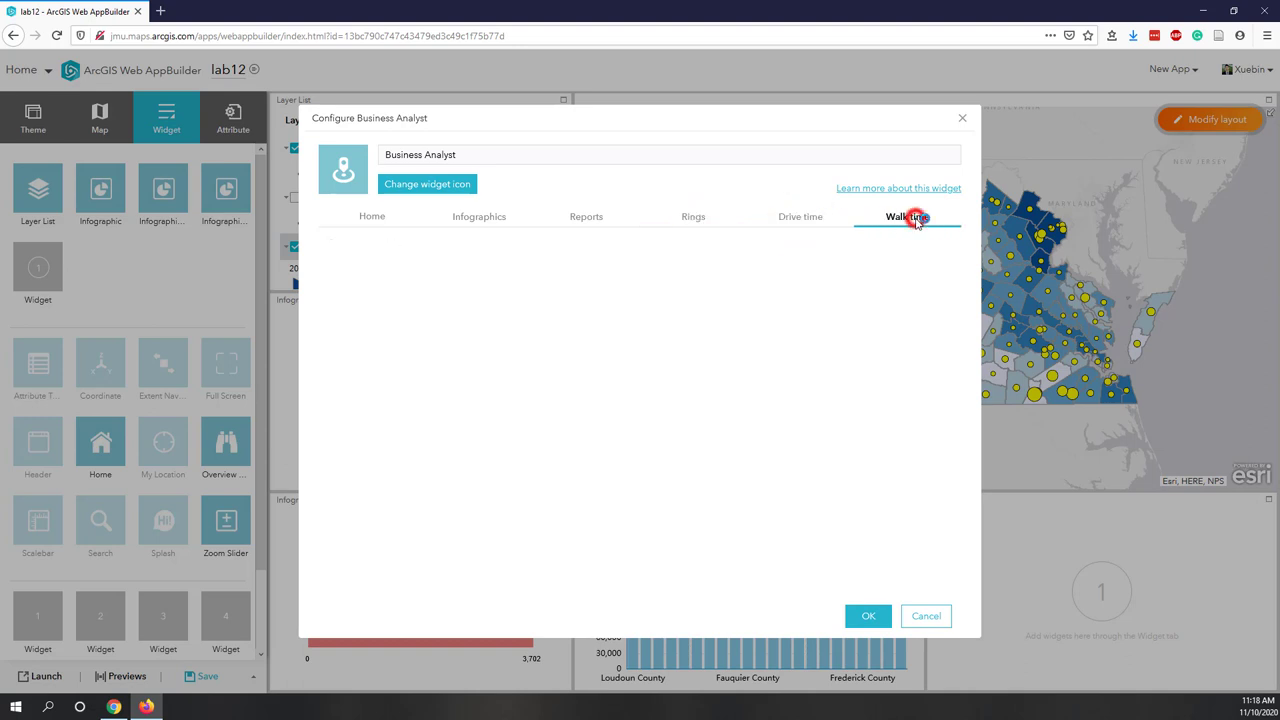
click(377, 218)
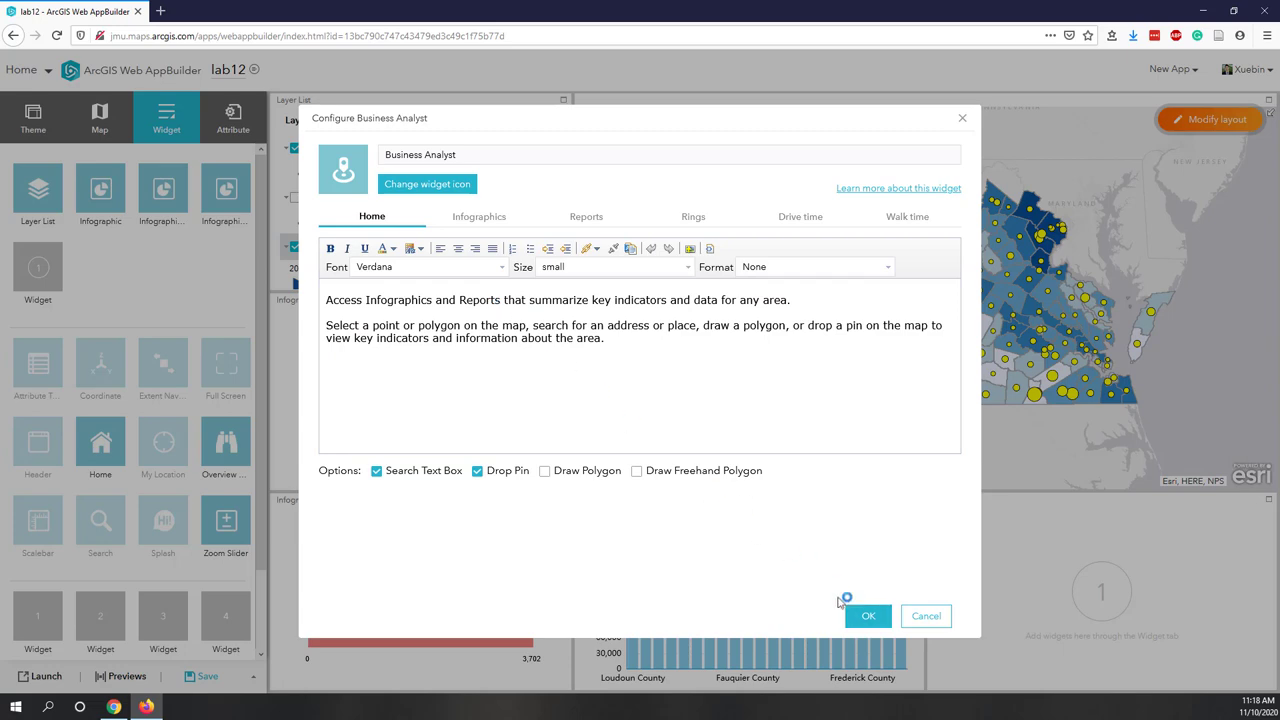
click(866, 618)
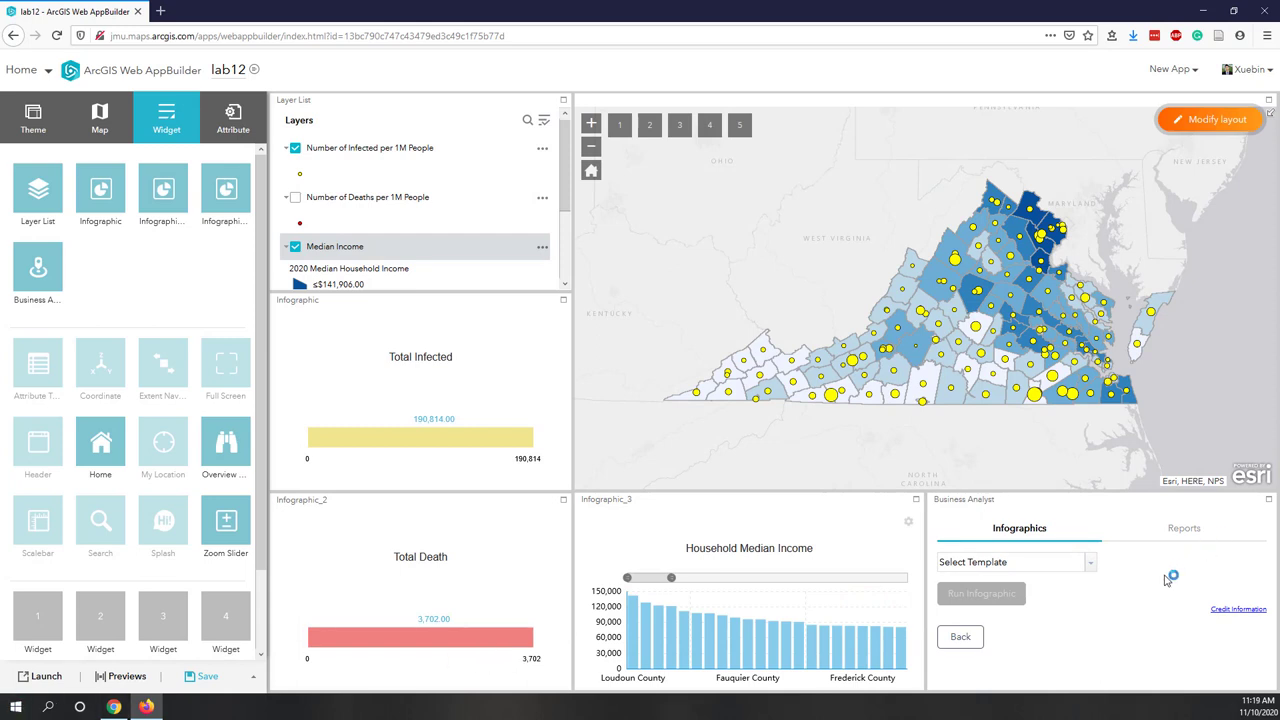
click(1236, 609)
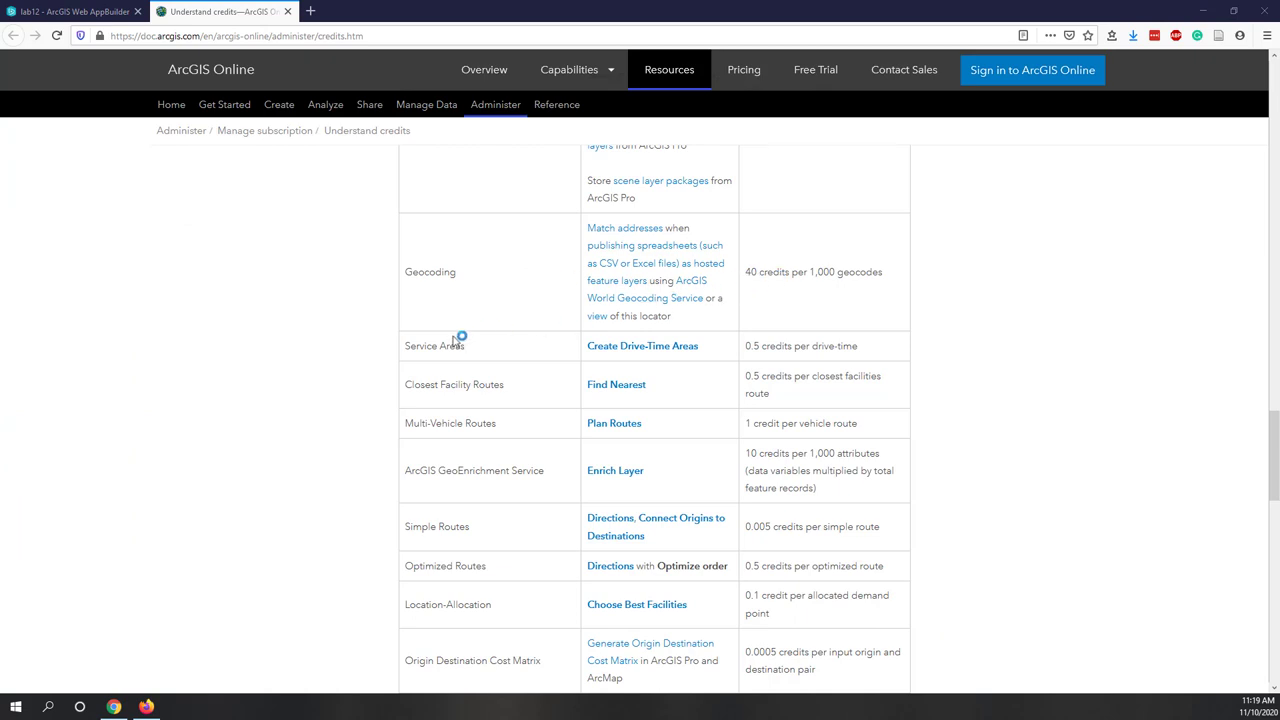
- Check the Infographics and Reports credit costs, then return to the lab12 app tab
scroll(363, 357, down, 2)
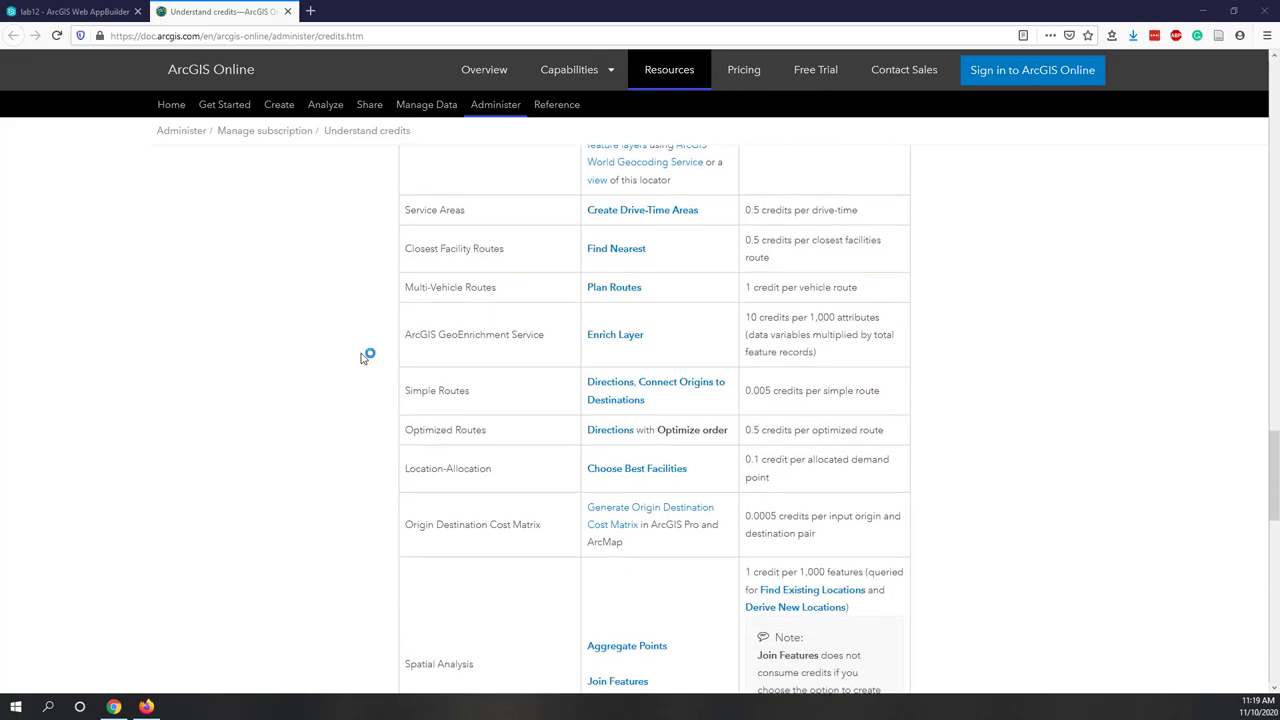
scroll(363, 357, down, 4)
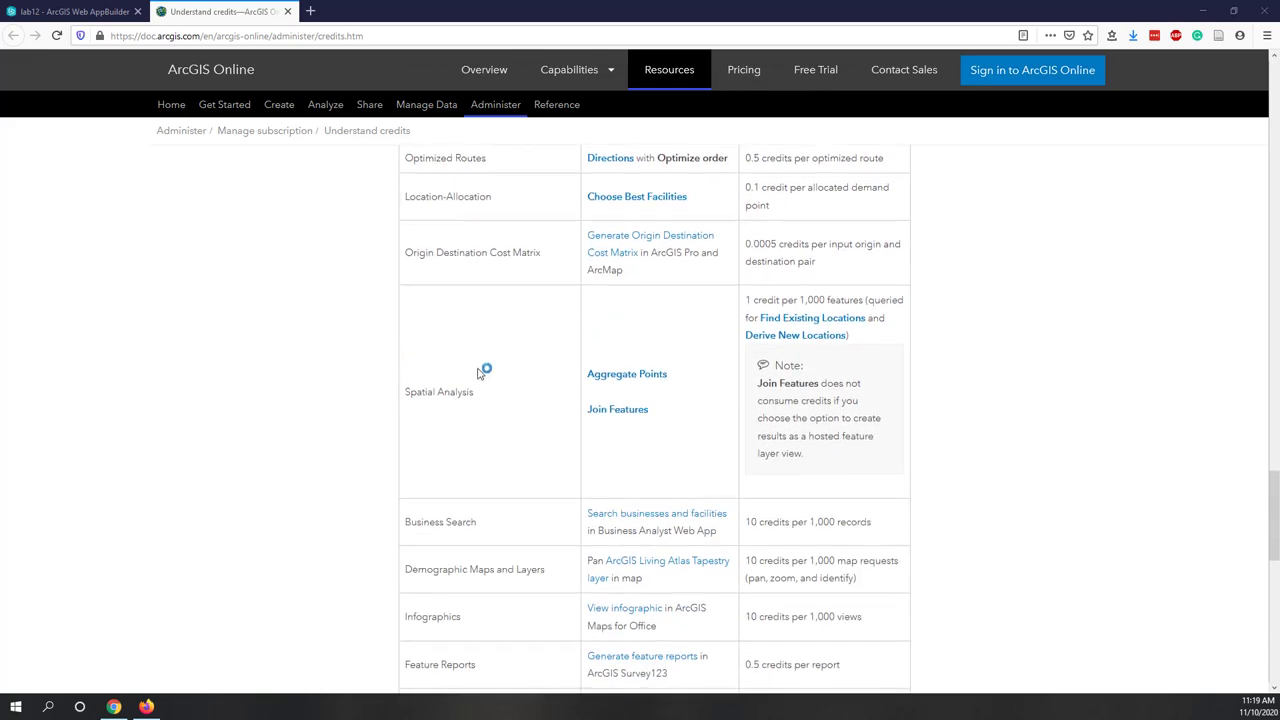
scroll(508, 375, down, 4)
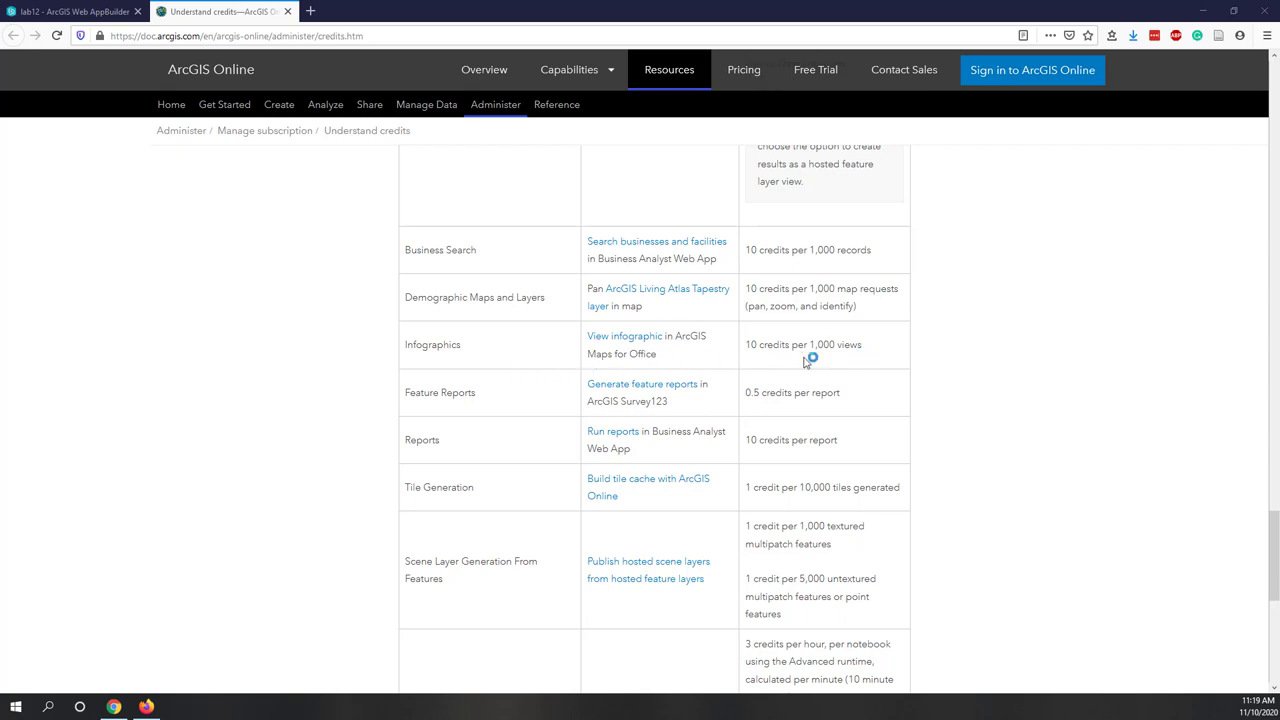
scroll(240, 418, down, 4)
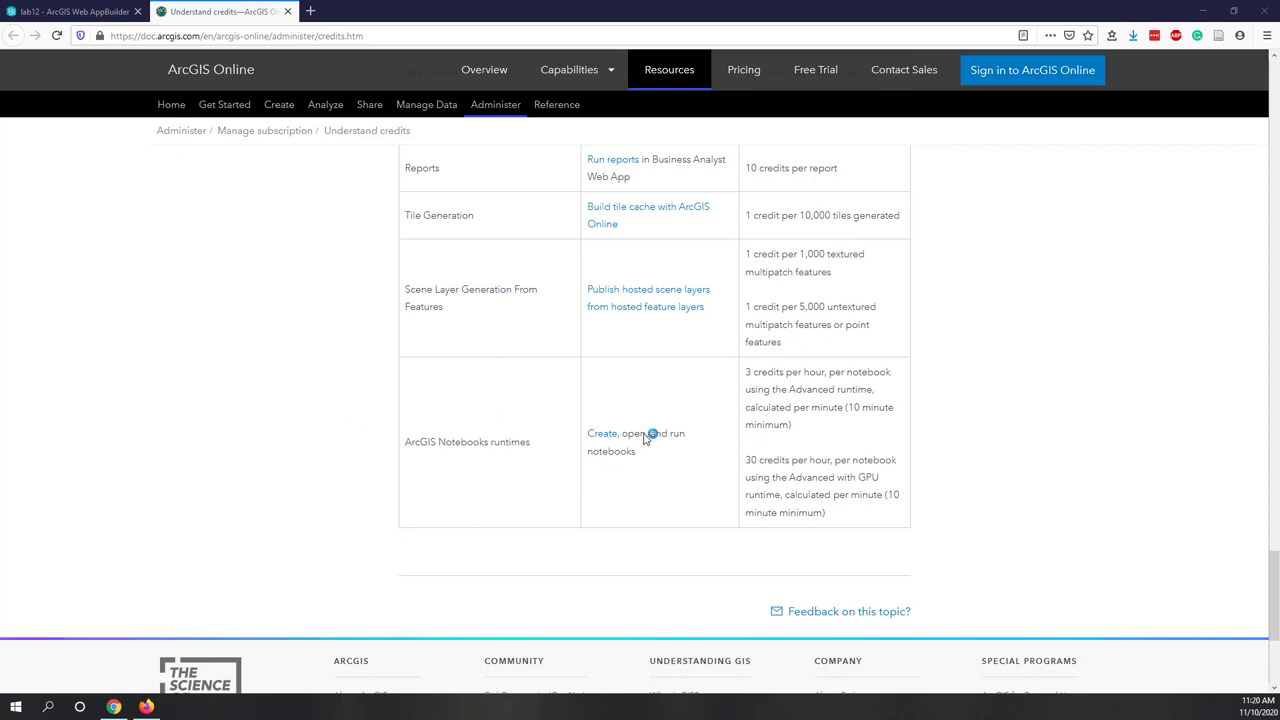
click(70, 11)
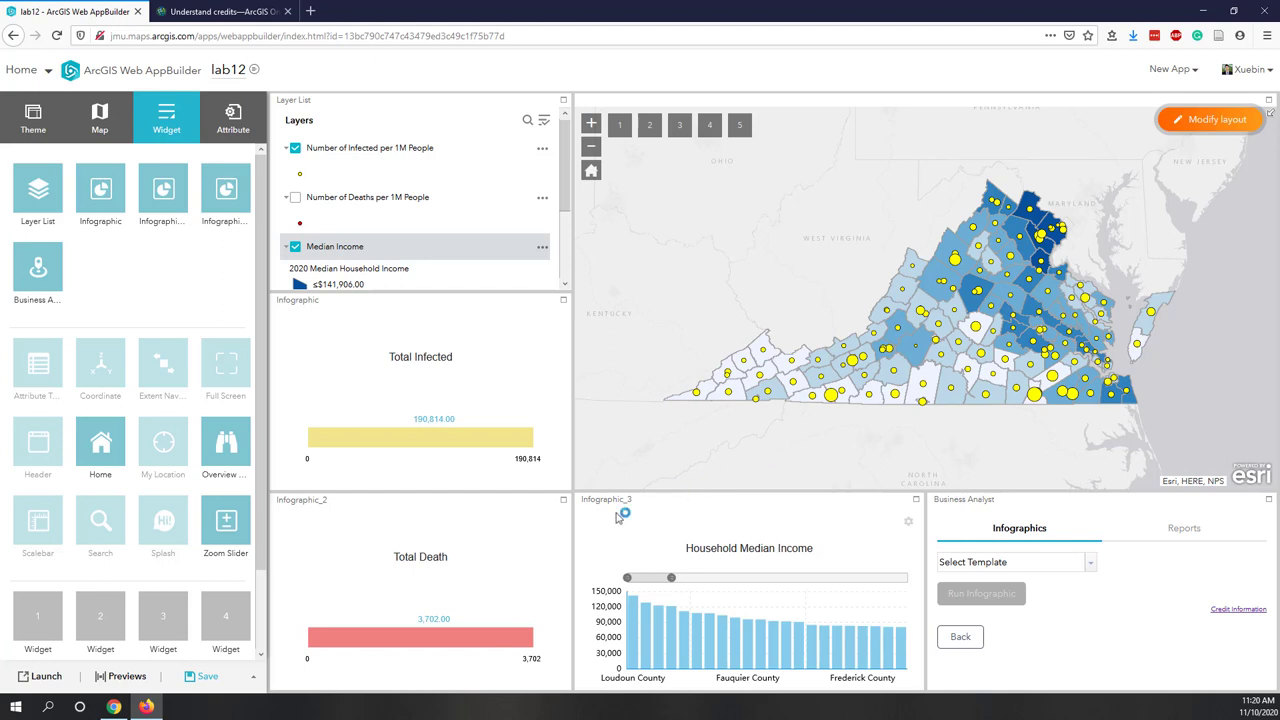
- Save the lab12 app and preview it at Surface Pro / Pro 2 720 x 1280
click(205, 677)
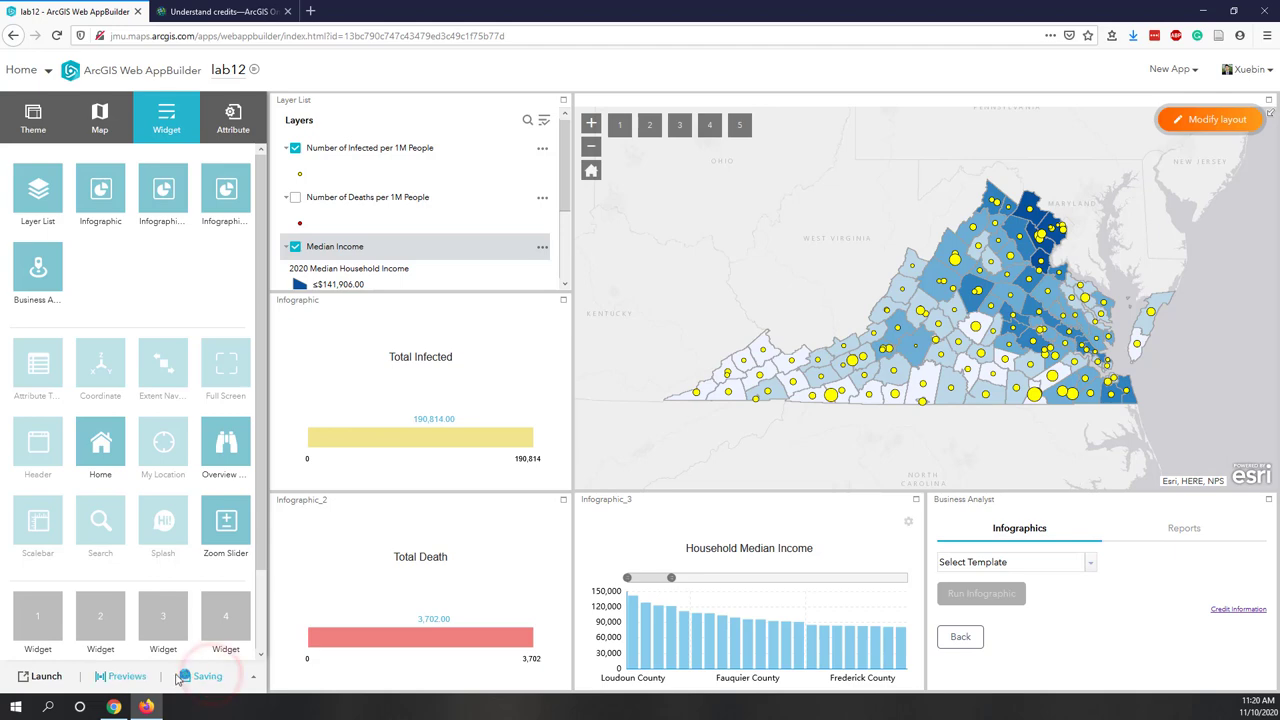
click(120, 677)
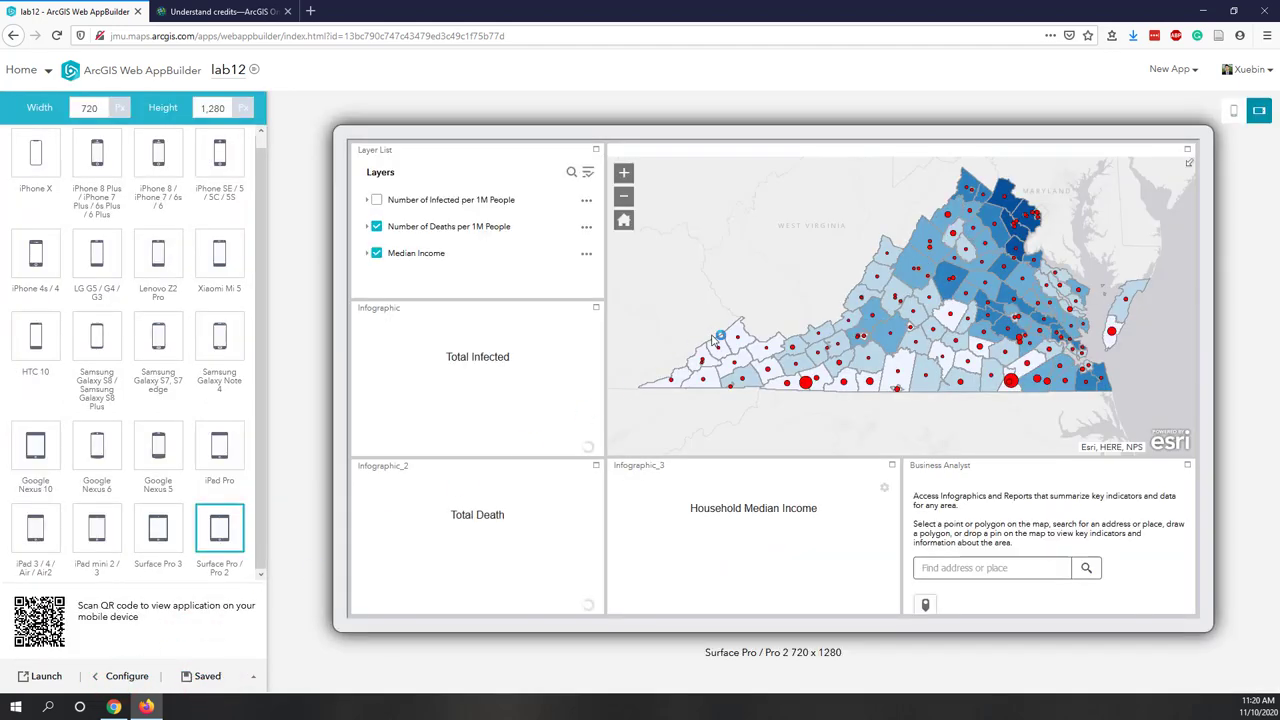
- Toggle the Number of Infected per 1M People layer on and off and expand the Median Income legend
click(376, 200)
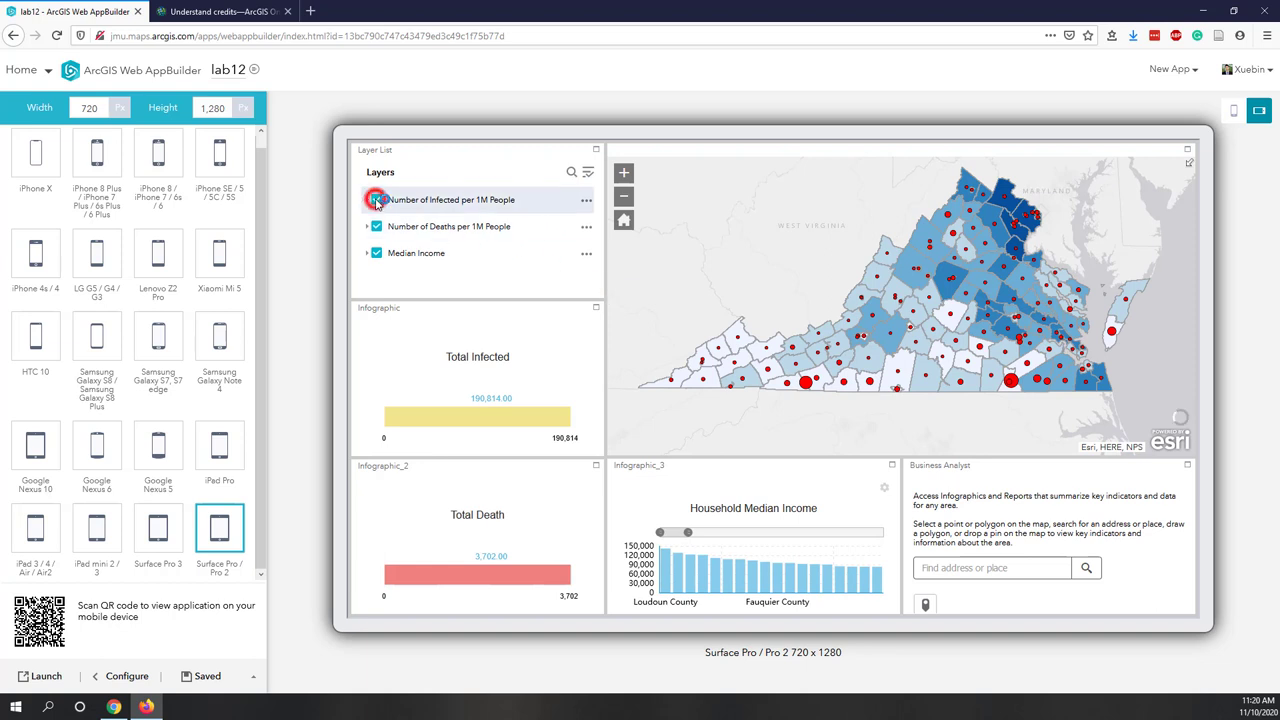
click(376, 200)
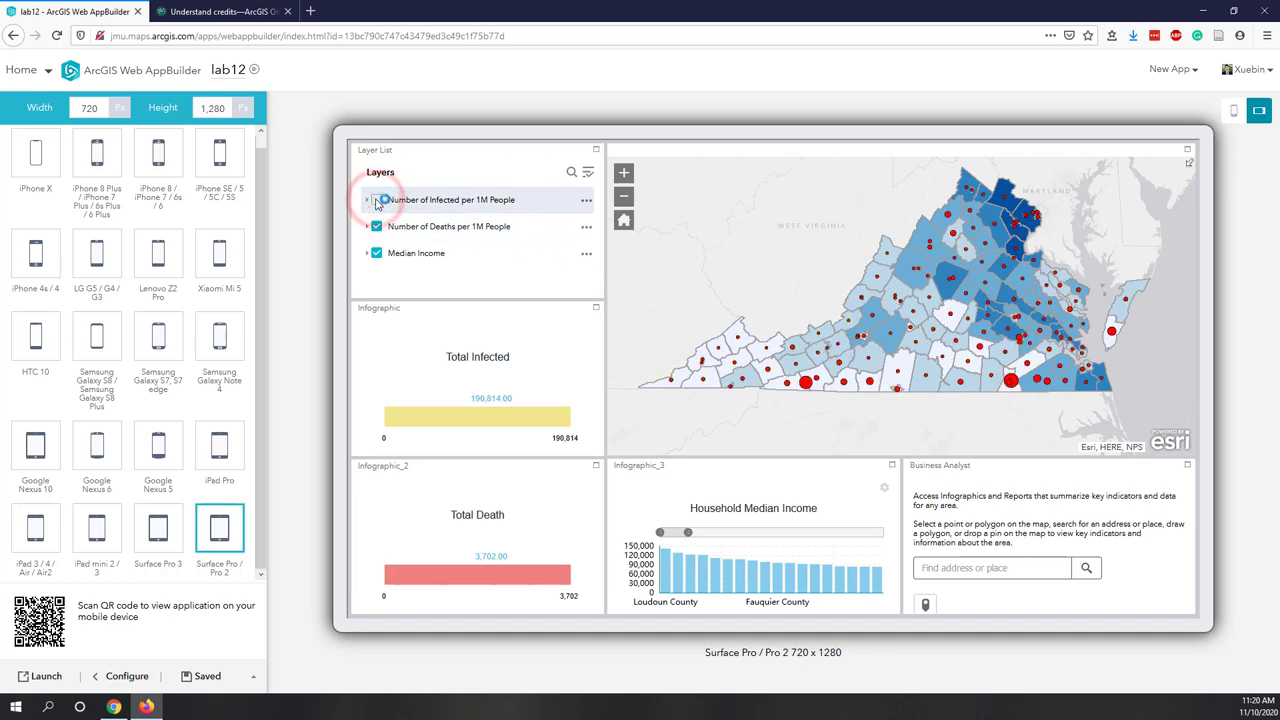
click(368, 200)
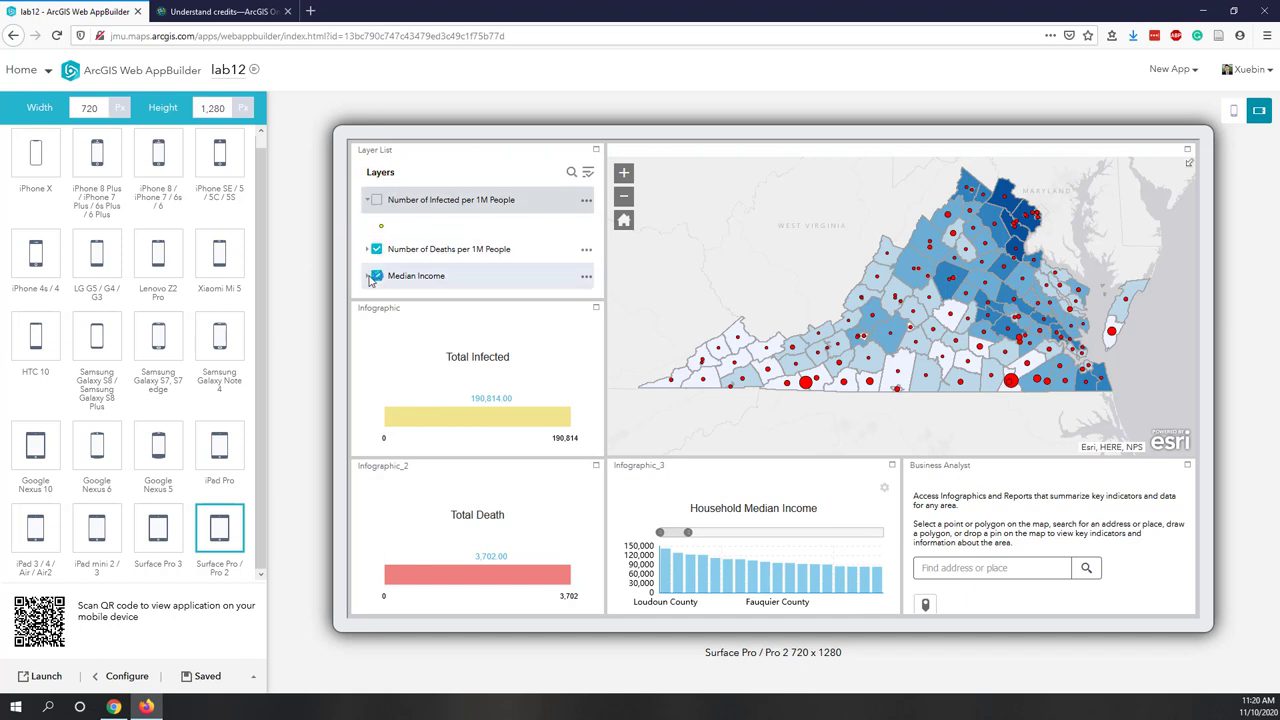
click(367, 275)
- Zoom into the southern counties so infographics read 6,550 infected and 180 deaths
scroll(370, 280, down, 1)
scroll(370, 280, down, 1)
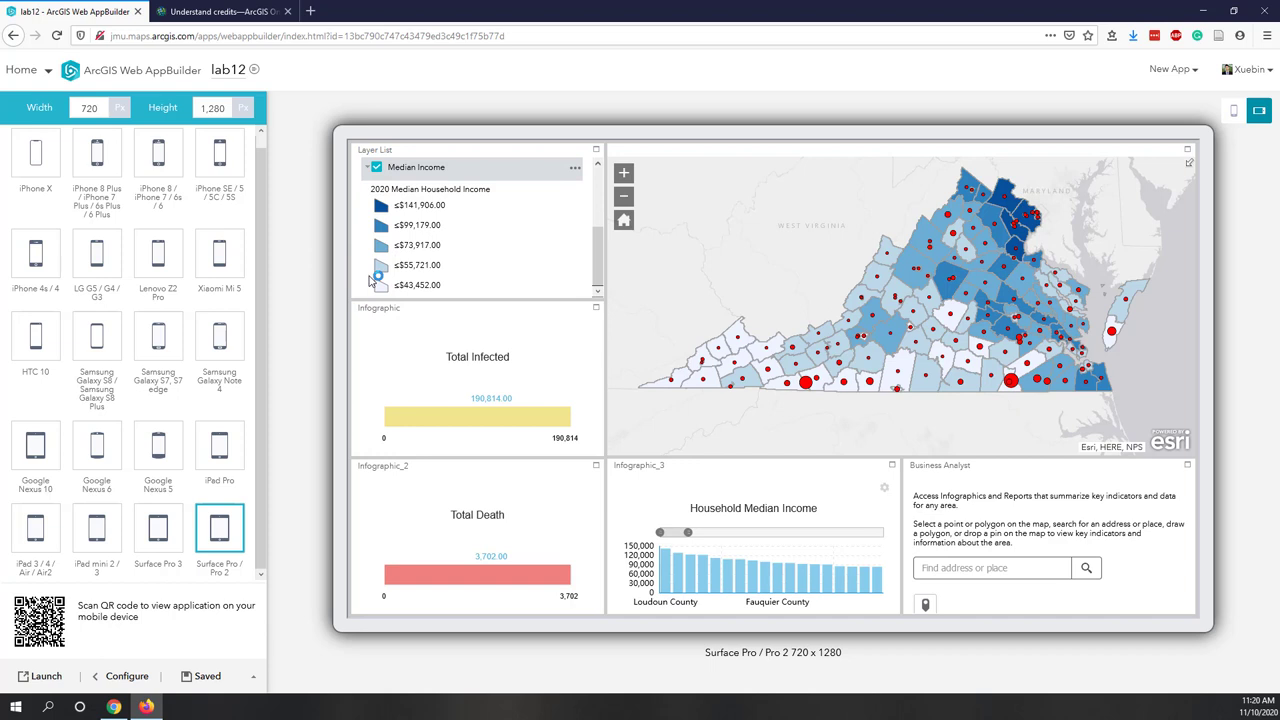
scroll(370, 280, up, 3)
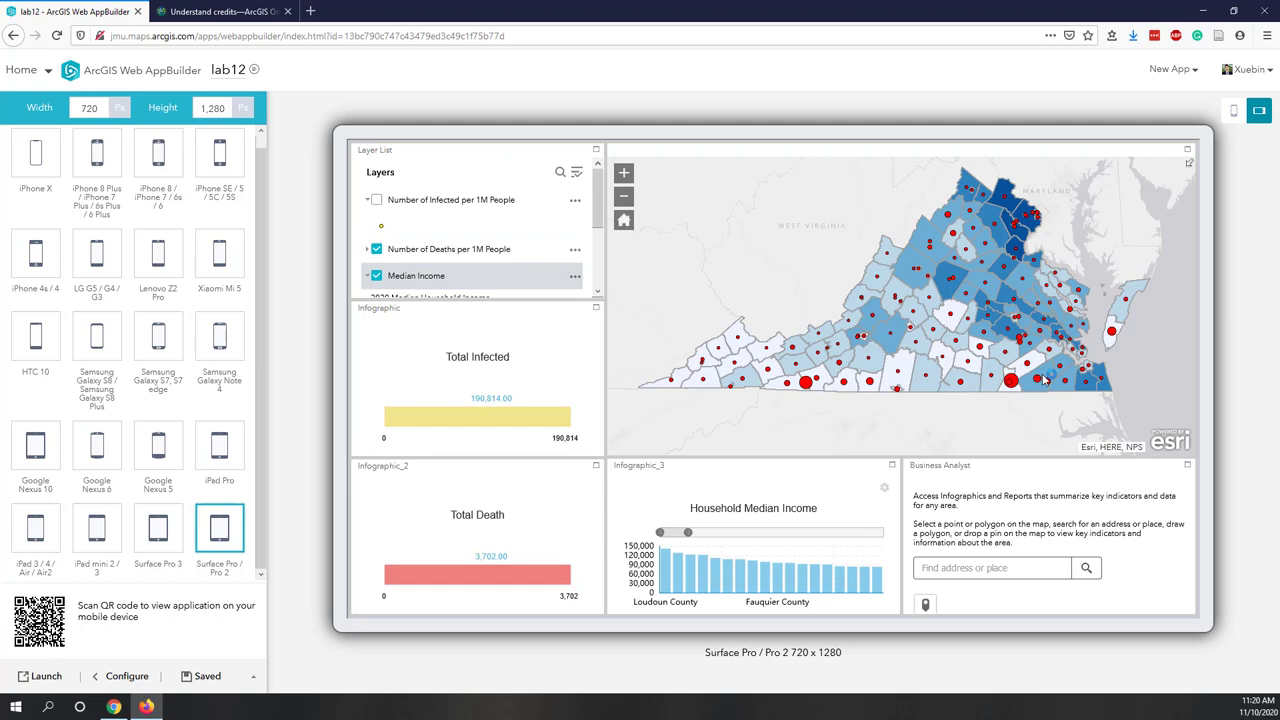
scroll(1043, 378, up, 3)
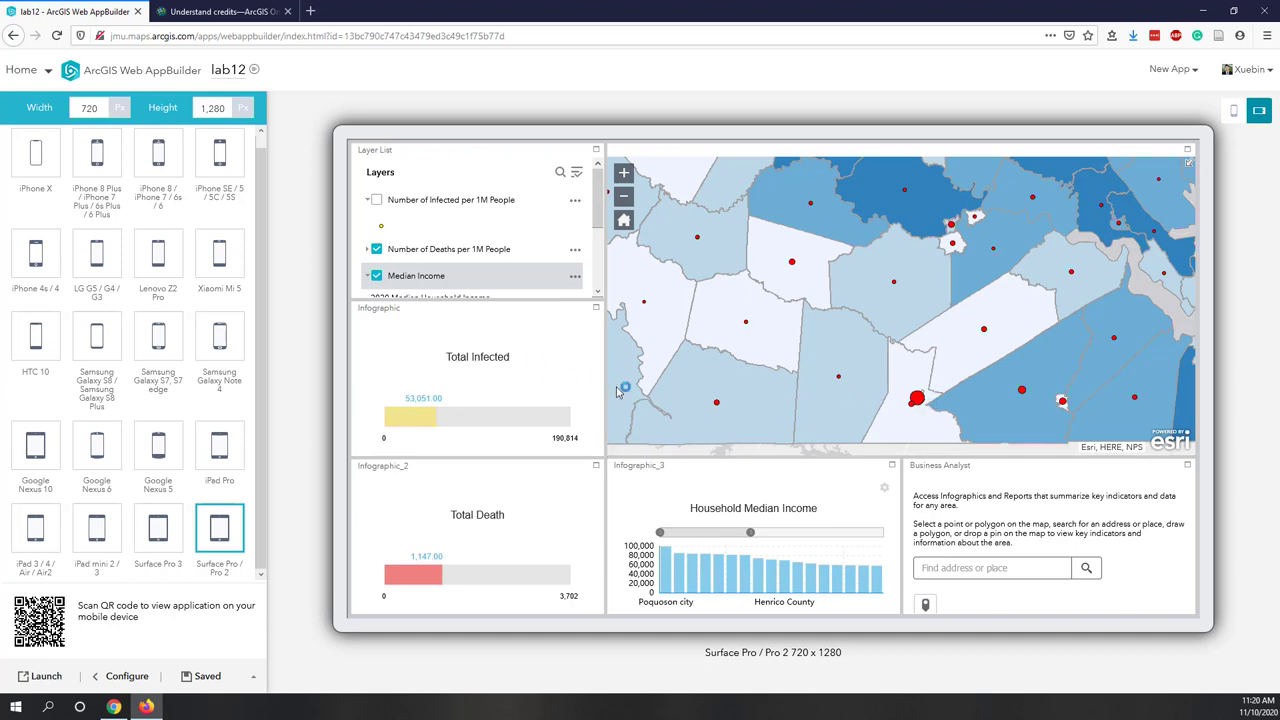
scroll(900, 443, up, 1)
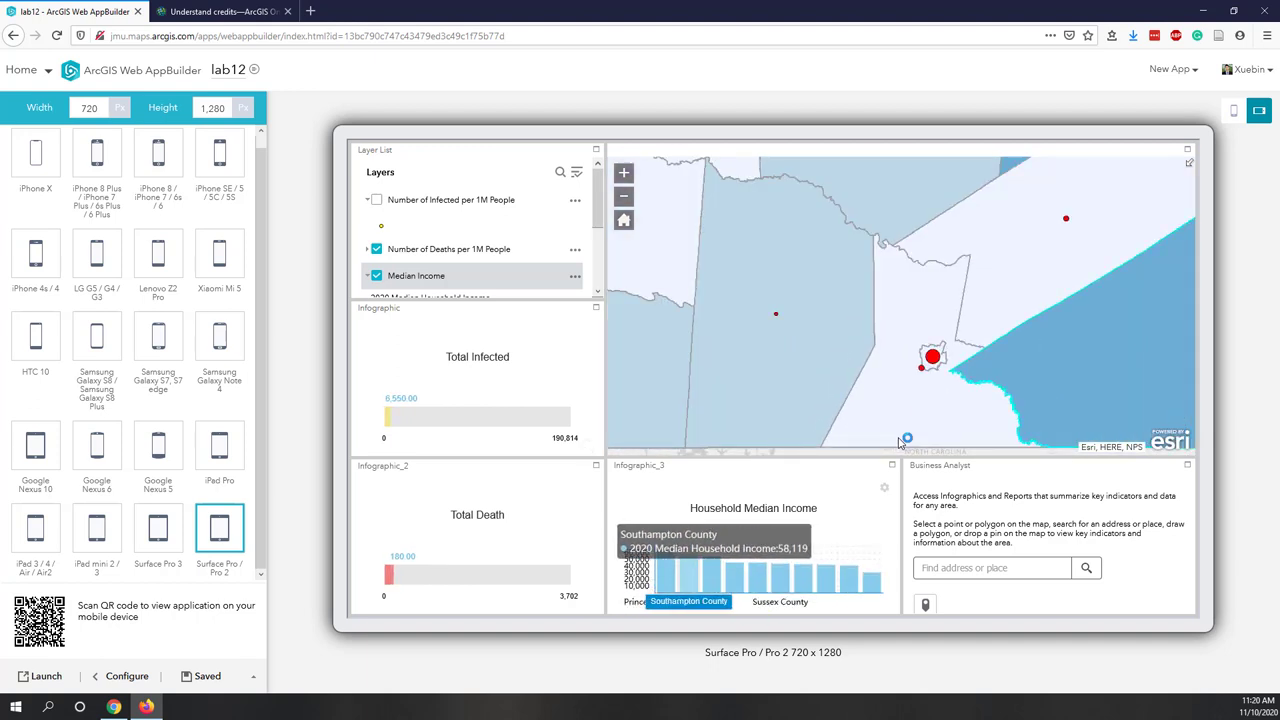
- View, close and reopen the Emporia city attribute details
click(934, 360)
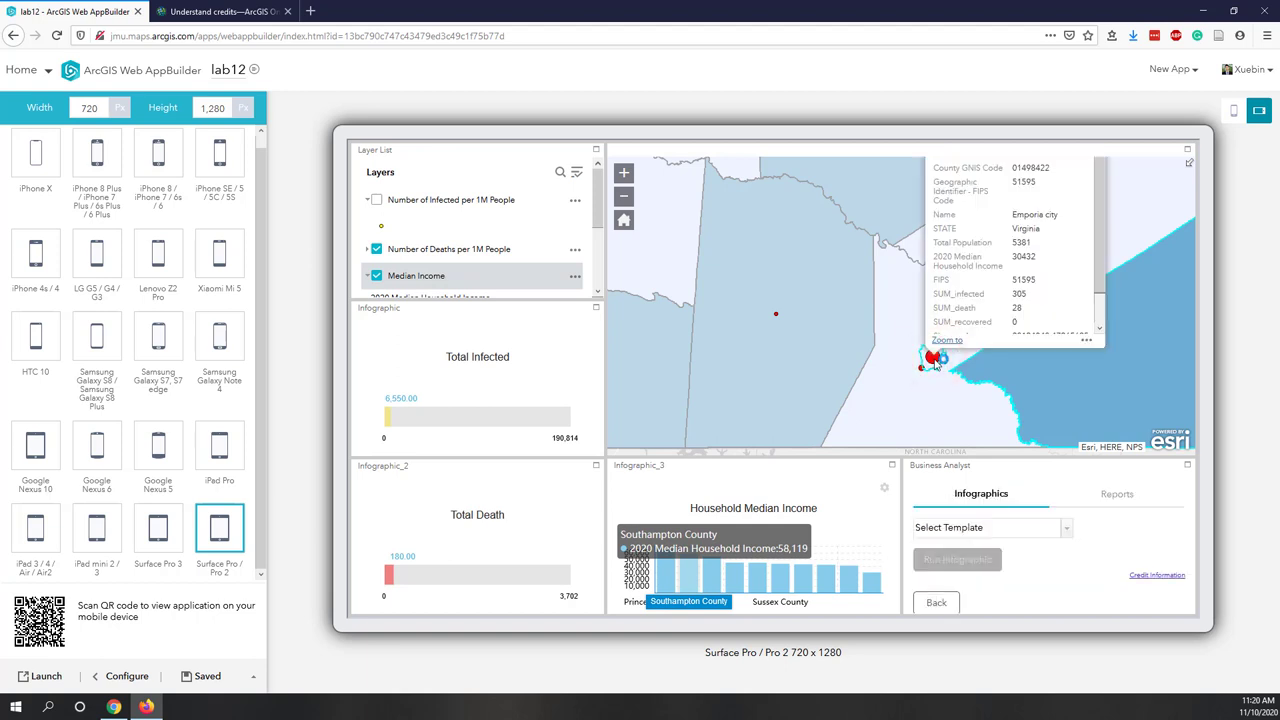
scroll(934, 360, up, 1)
scroll(994, 297, up, 3)
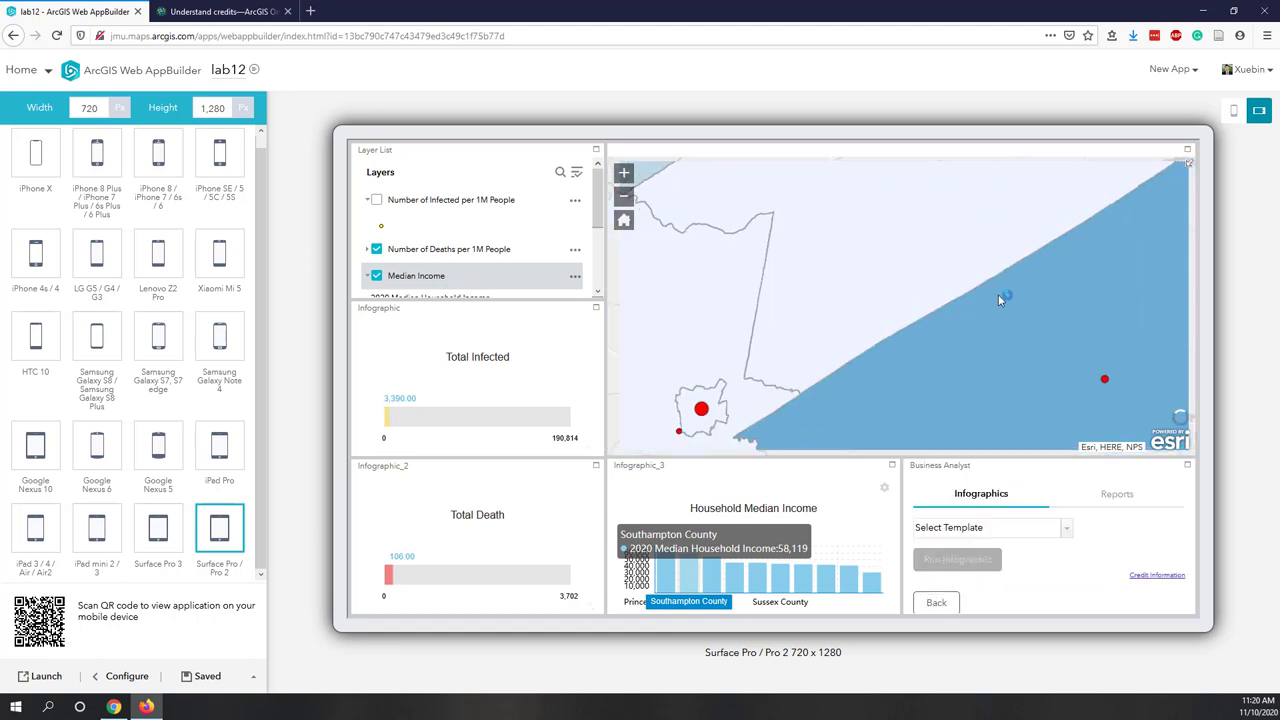
scroll(998, 294, down, 4)
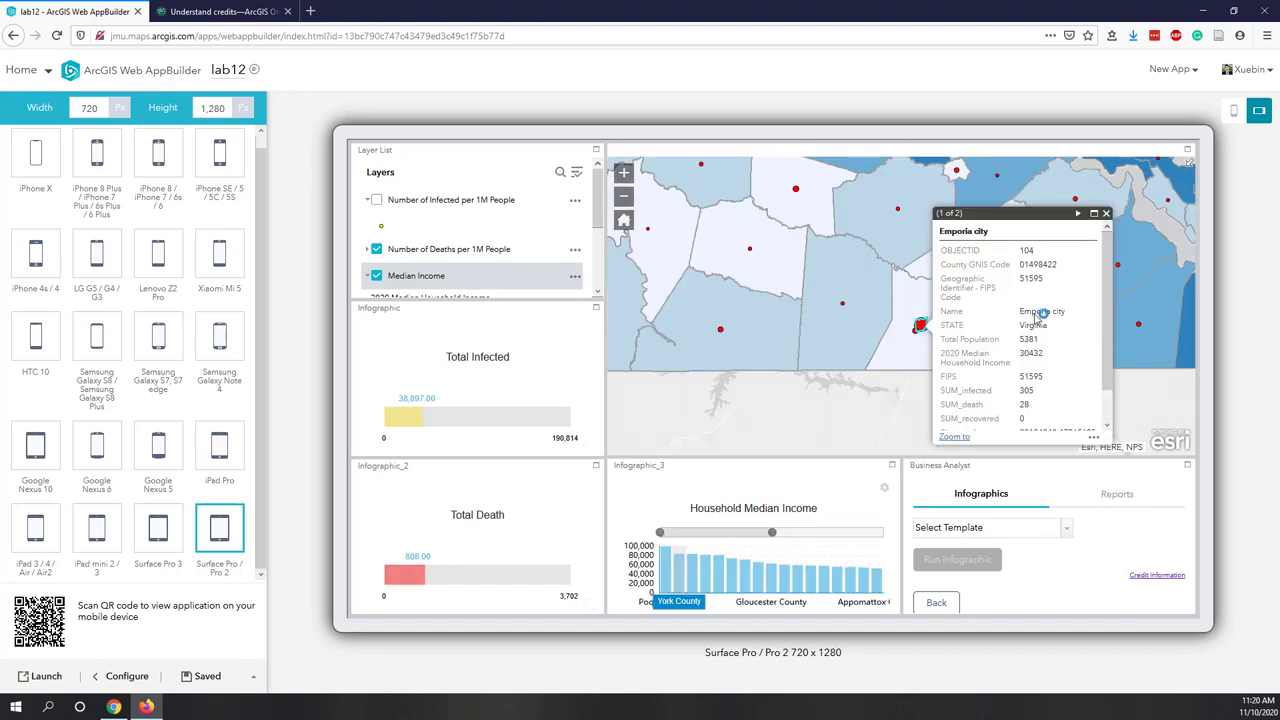
click(1106, 214)
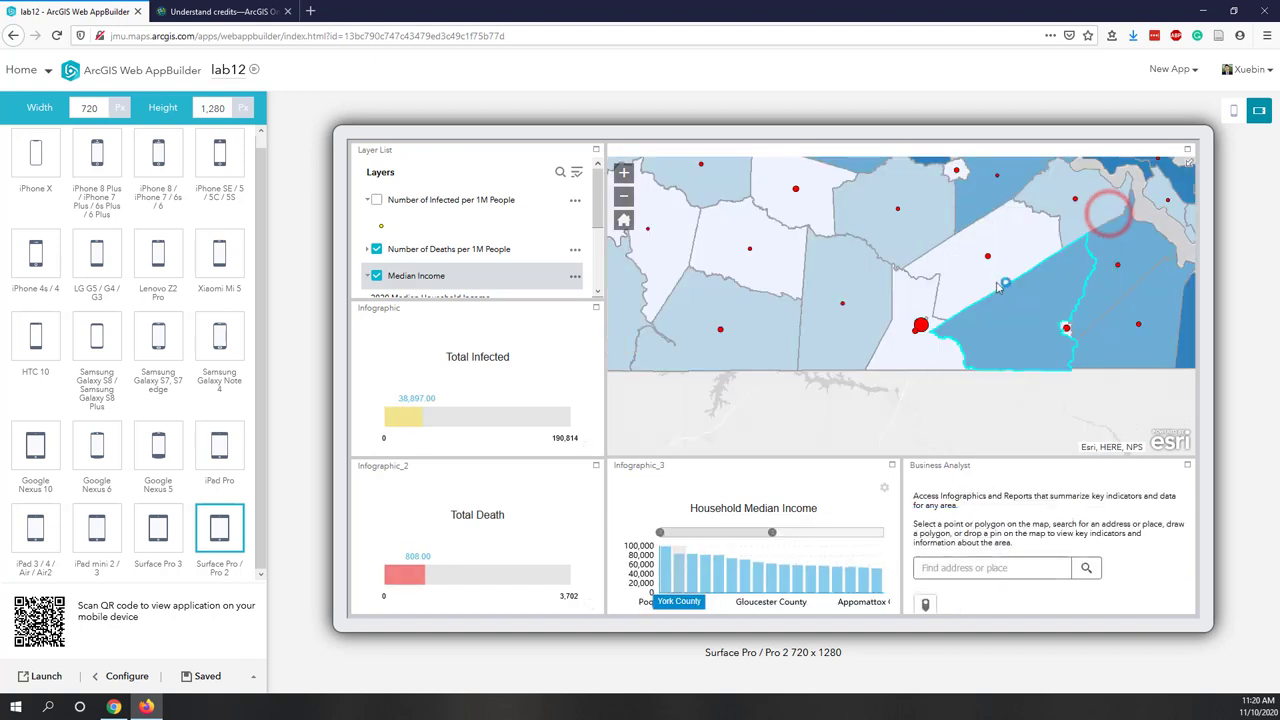
click(921, 333)
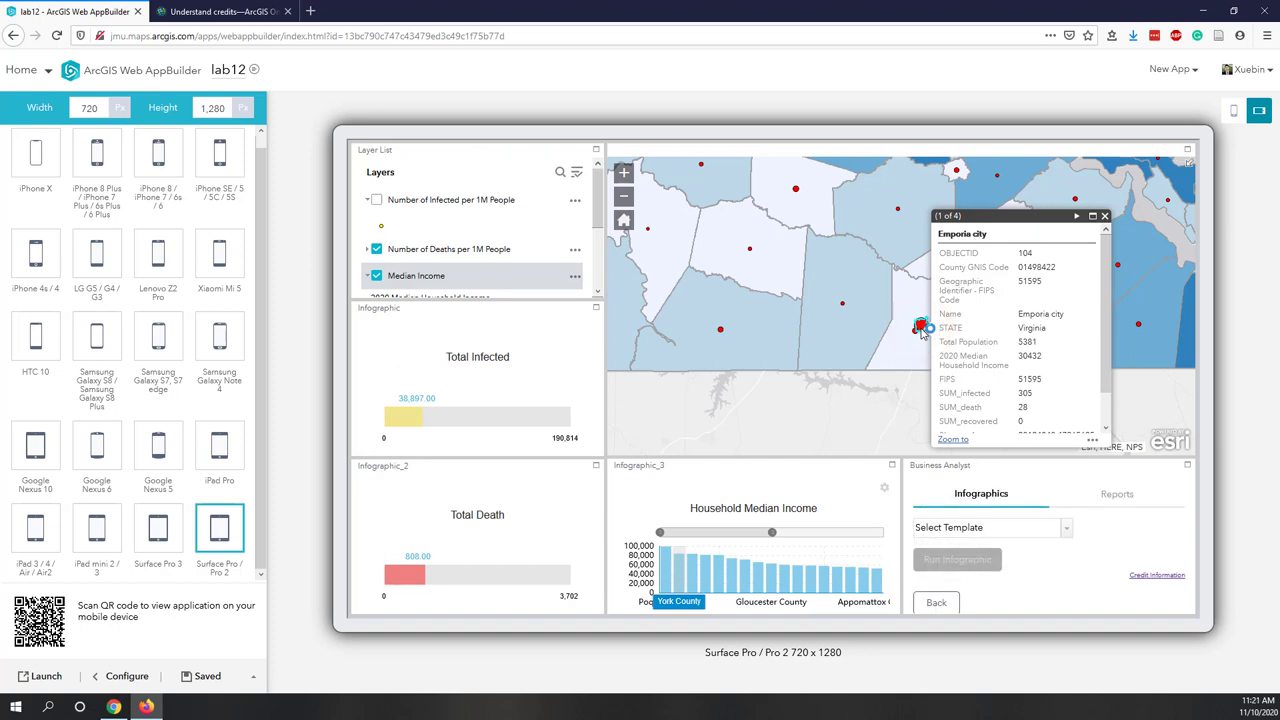
- Run the At Risk Population infographic, close it when it fails, and reset the panel
click(1066, 534)
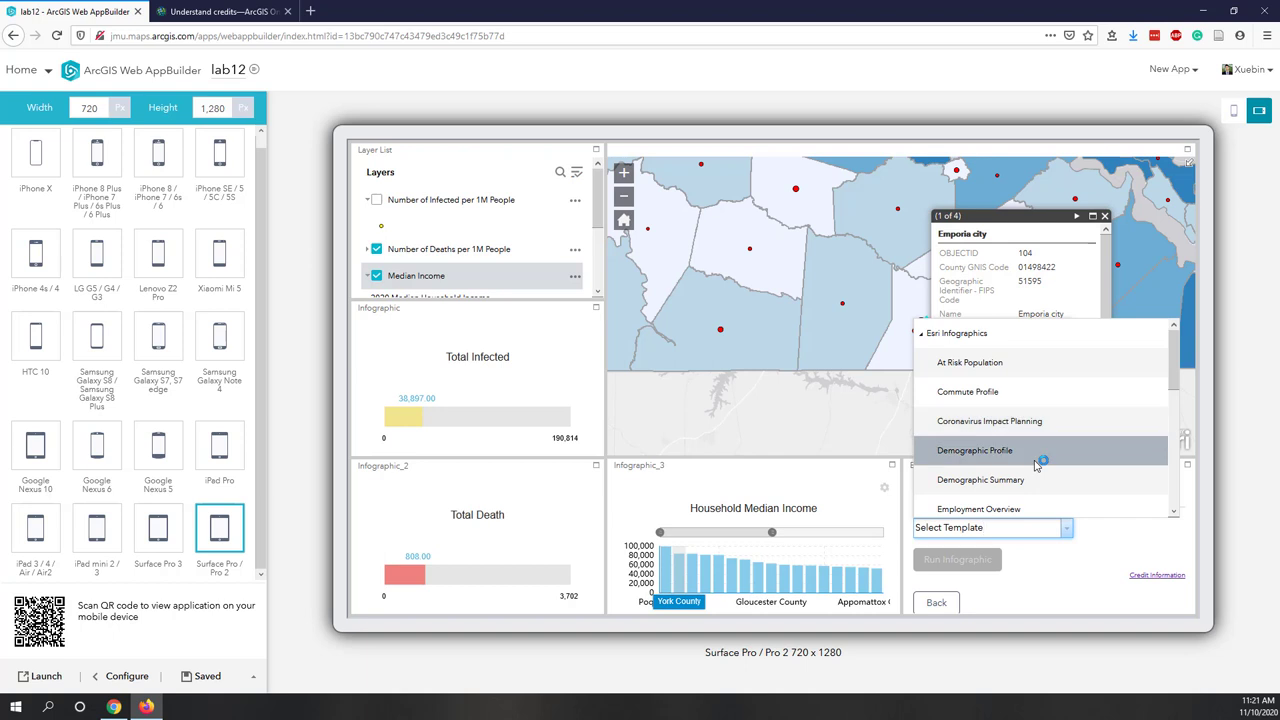
scroll(1046, 460, down, 2)
scroll(1046, 460, up, 2)
click(970, 364)
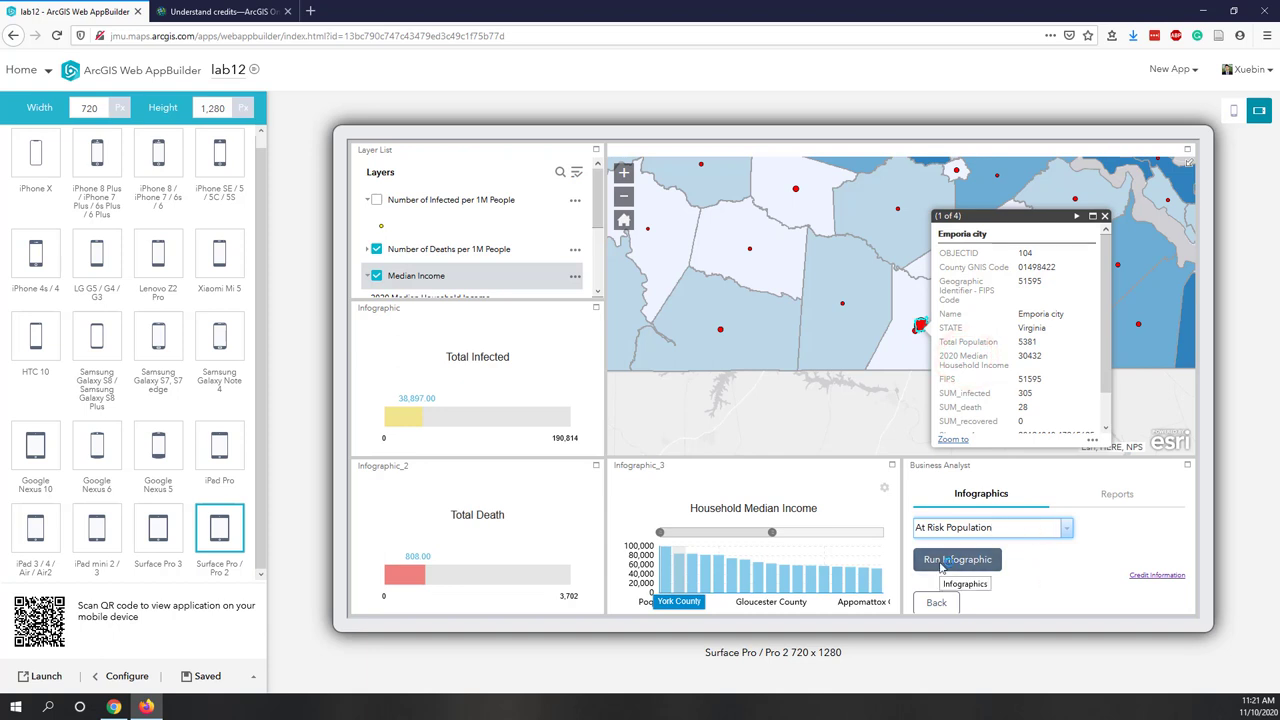
click(970, 564)
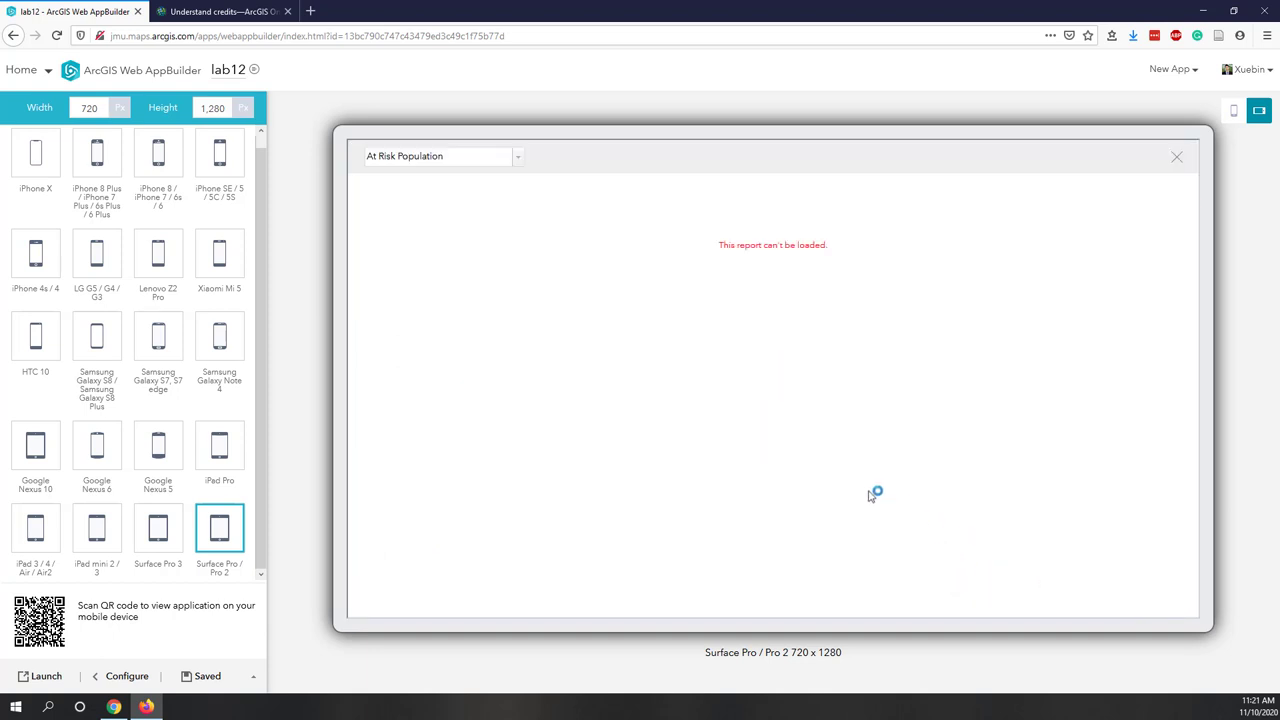
double_click(405, 157)
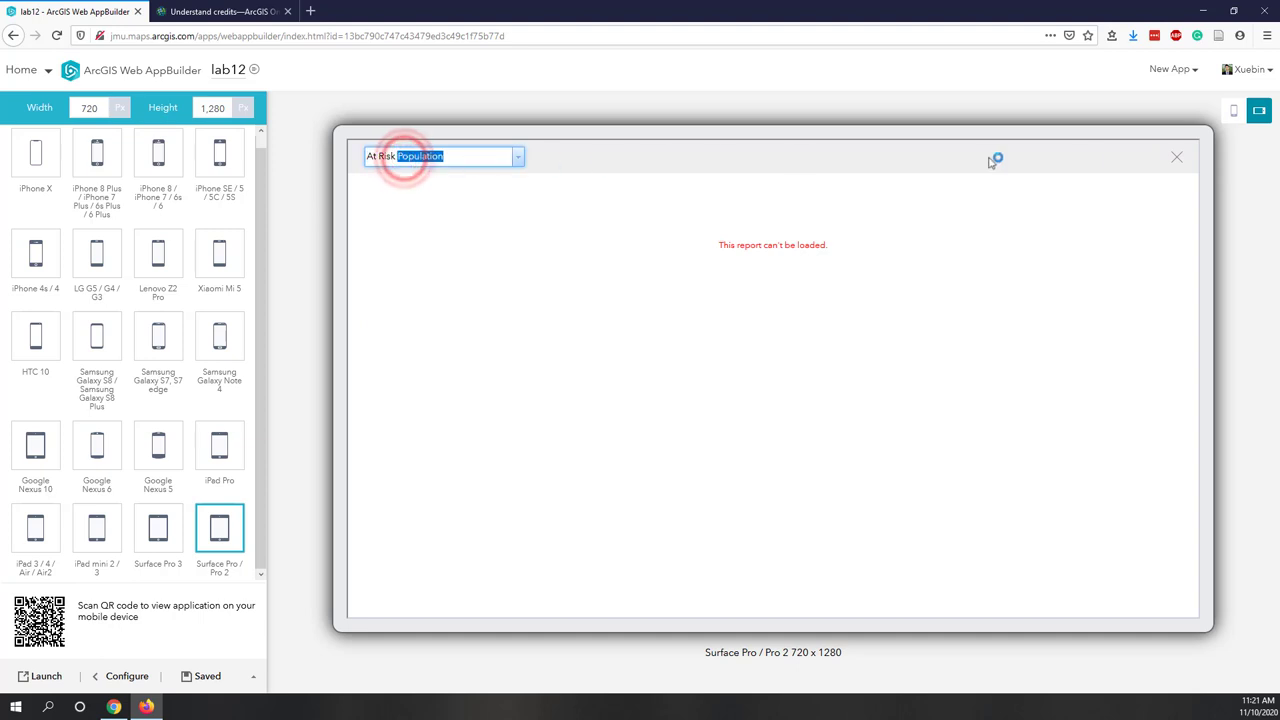
click(1180, 158)
click(937, 602)
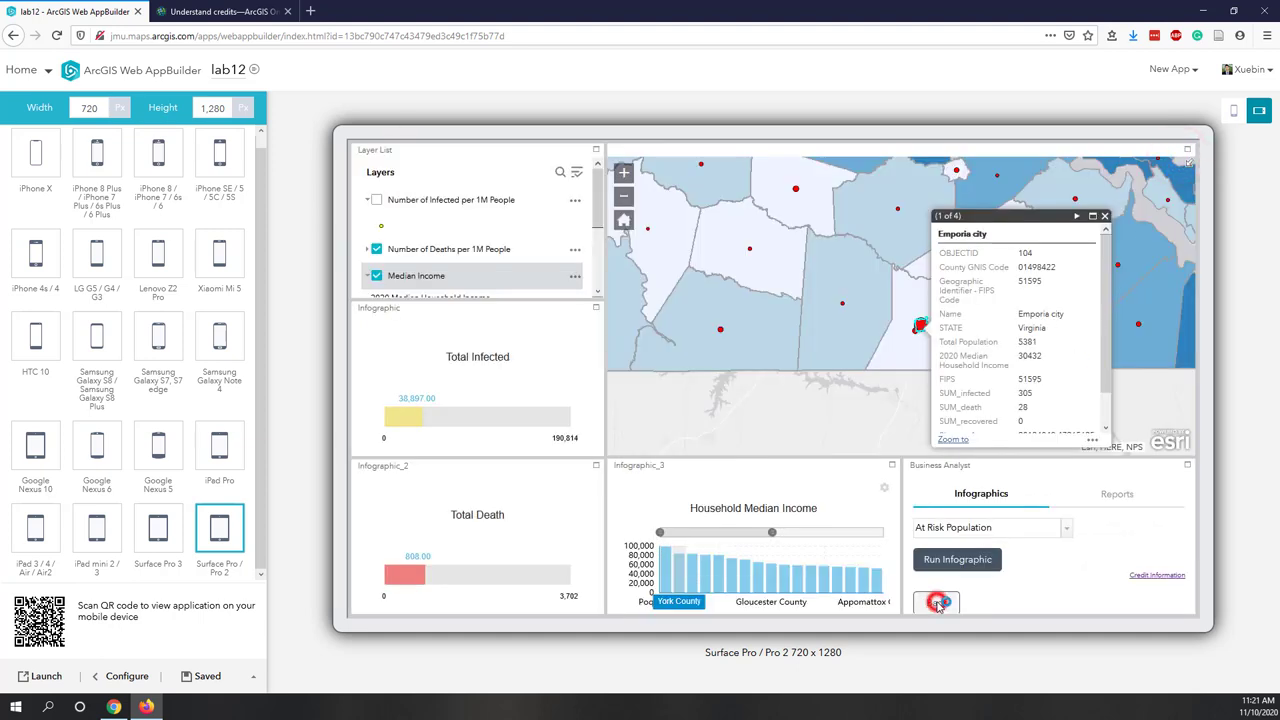
- Zoom to Greensville County and drop an analysis pin there with 1, 3, 5-mile rings
click(1105, 217)
click(1006, 338)
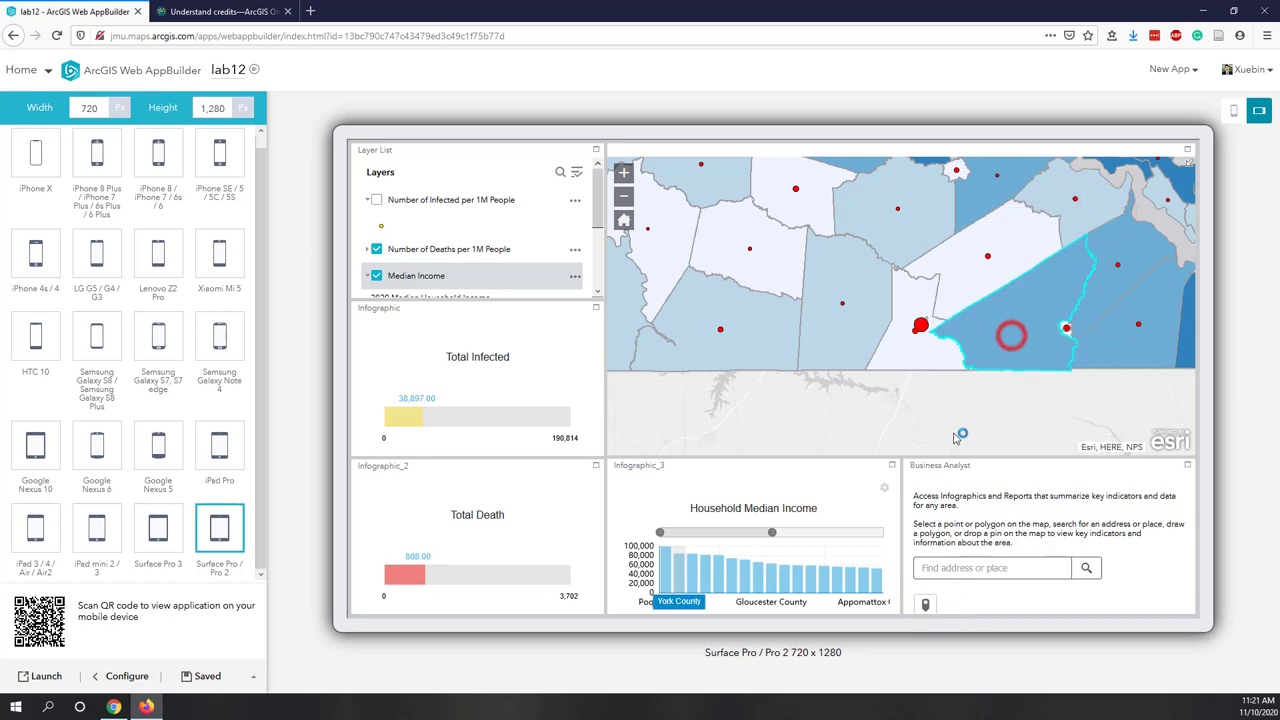
click(920, 360)
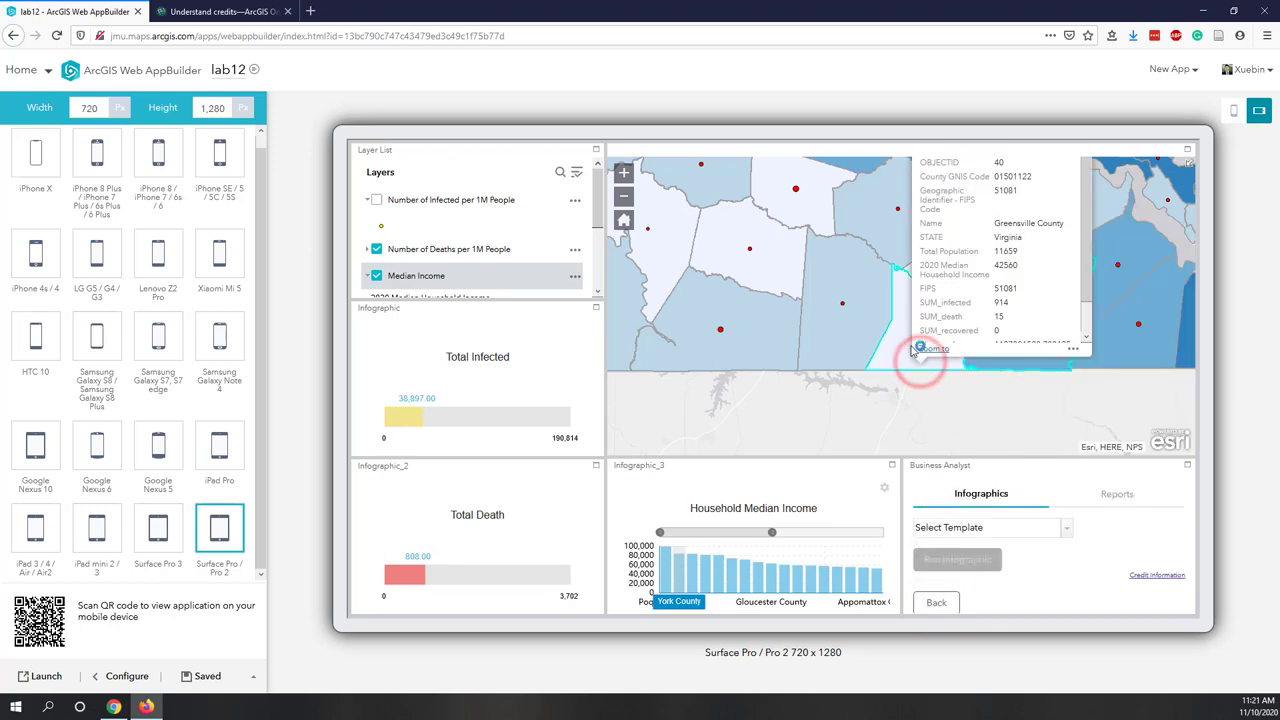
click(914, 346)
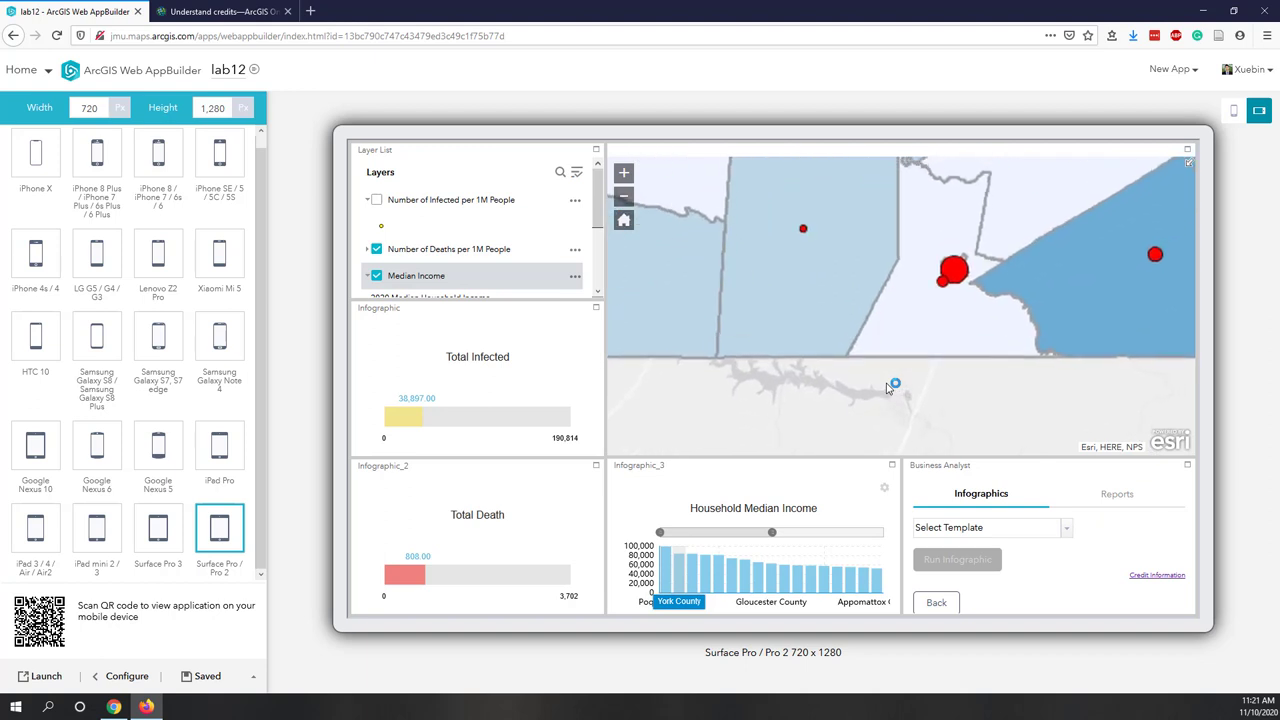
click(943, 603)
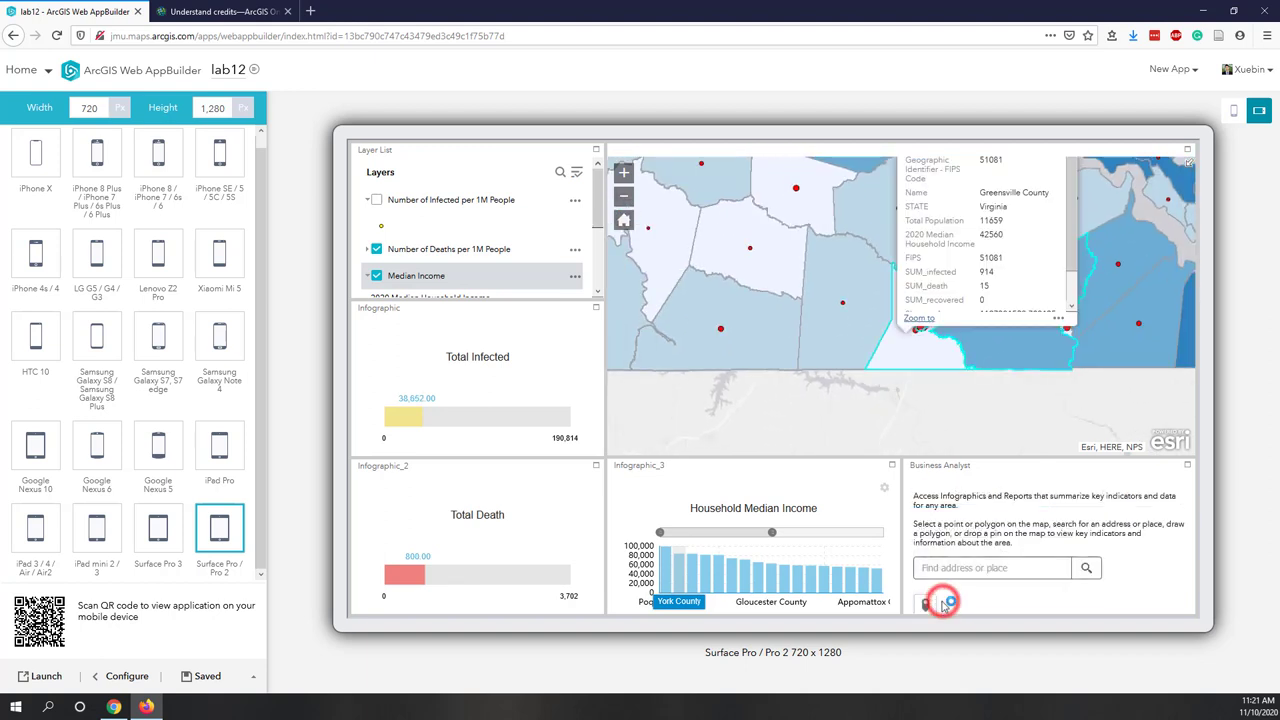
click(925, 604)
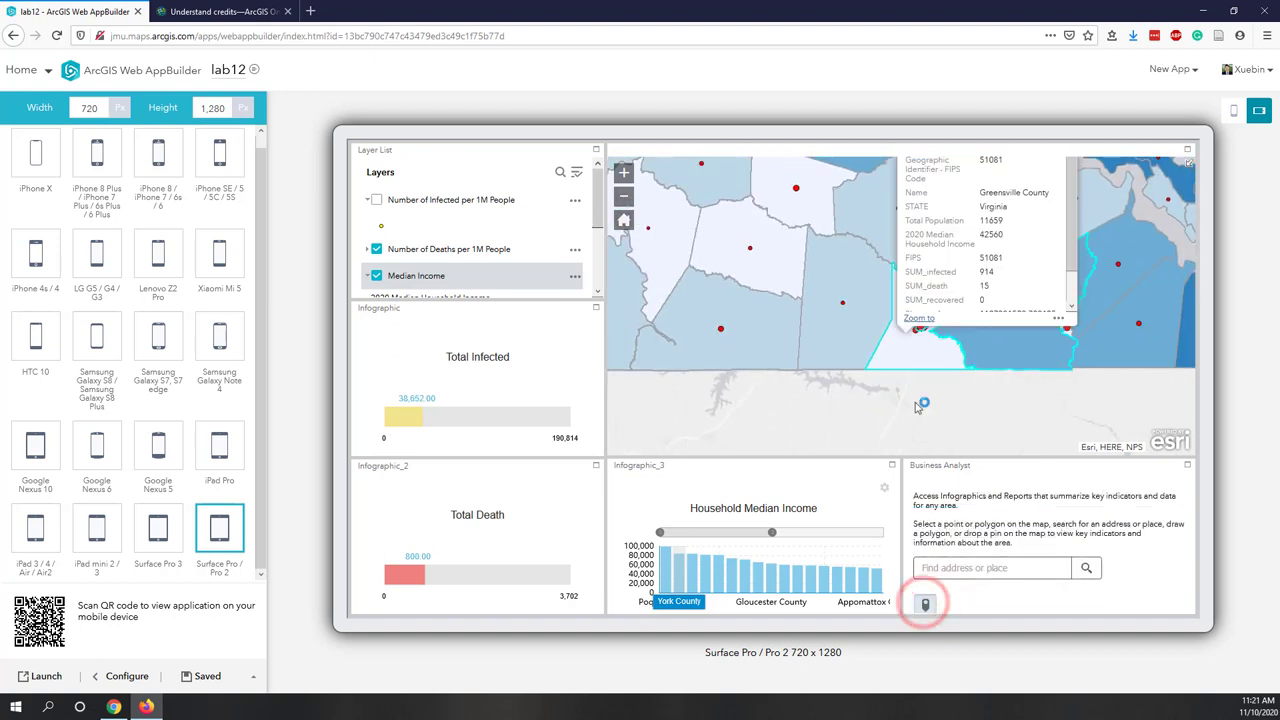
click(914, 345)
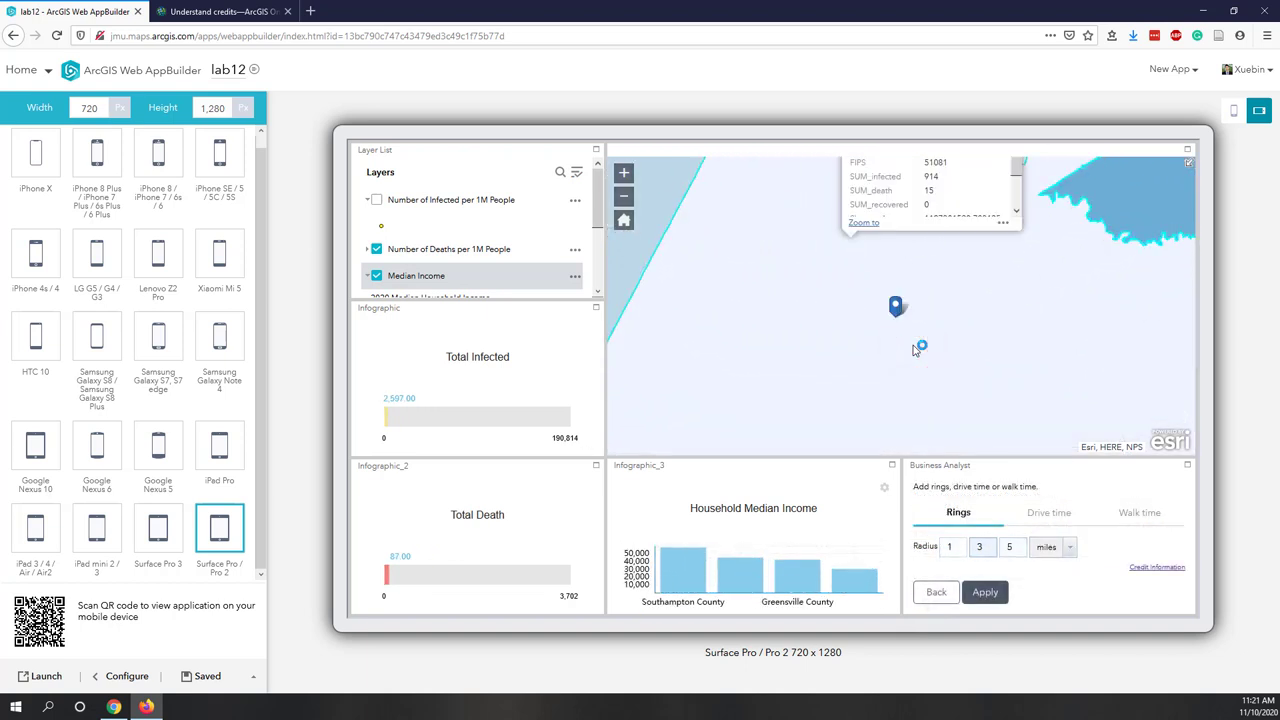
- Apply drive-time areas to the first pin and close the Greensville County details
click(1053, 515)
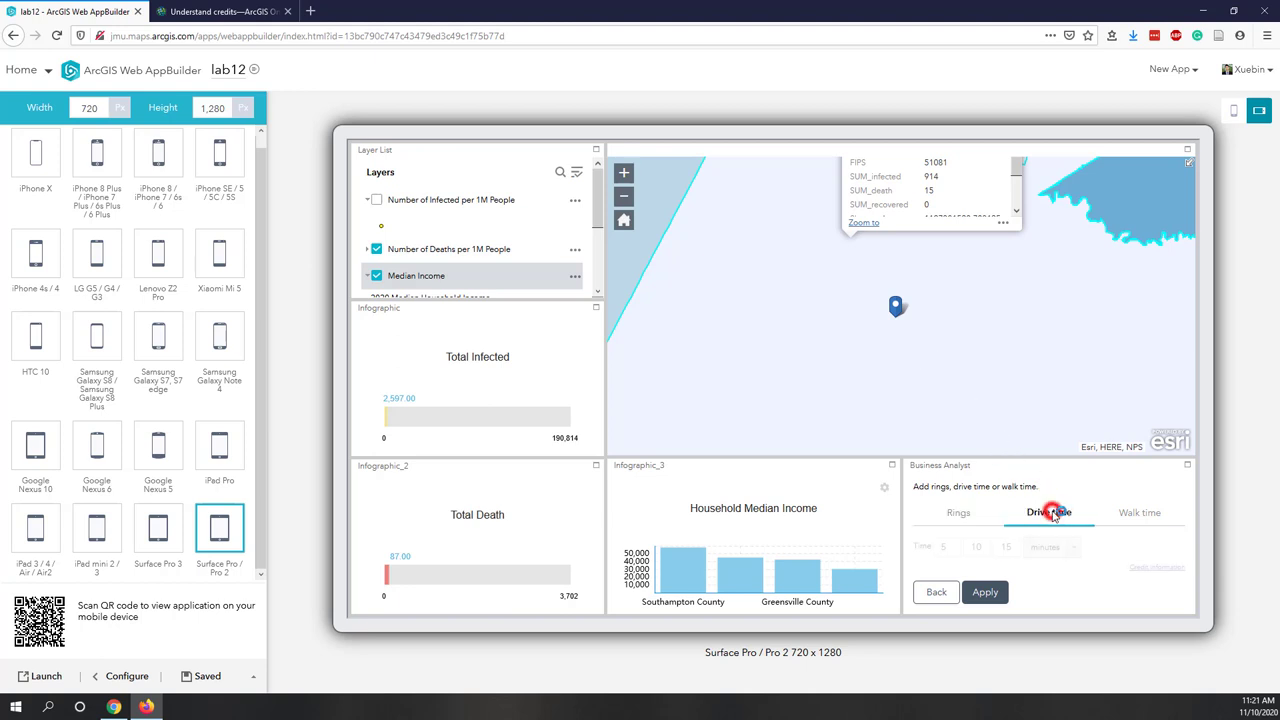
click(981, 549)
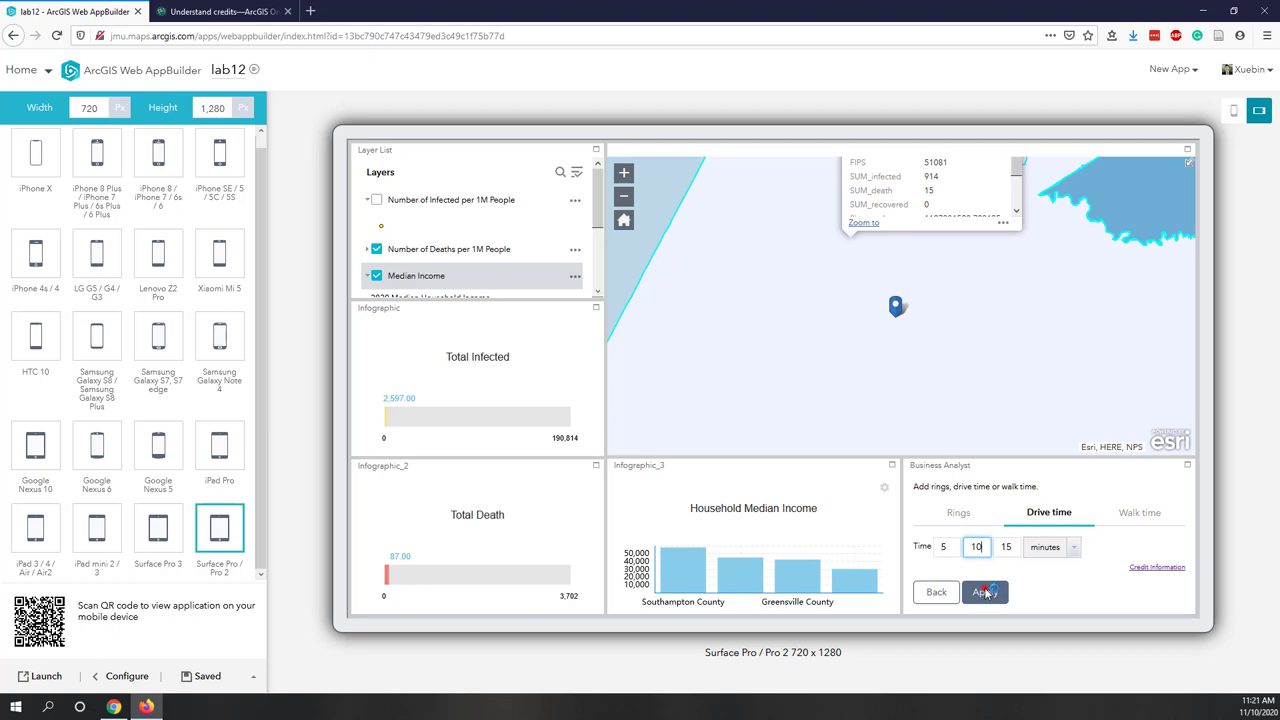
click(985, 592)
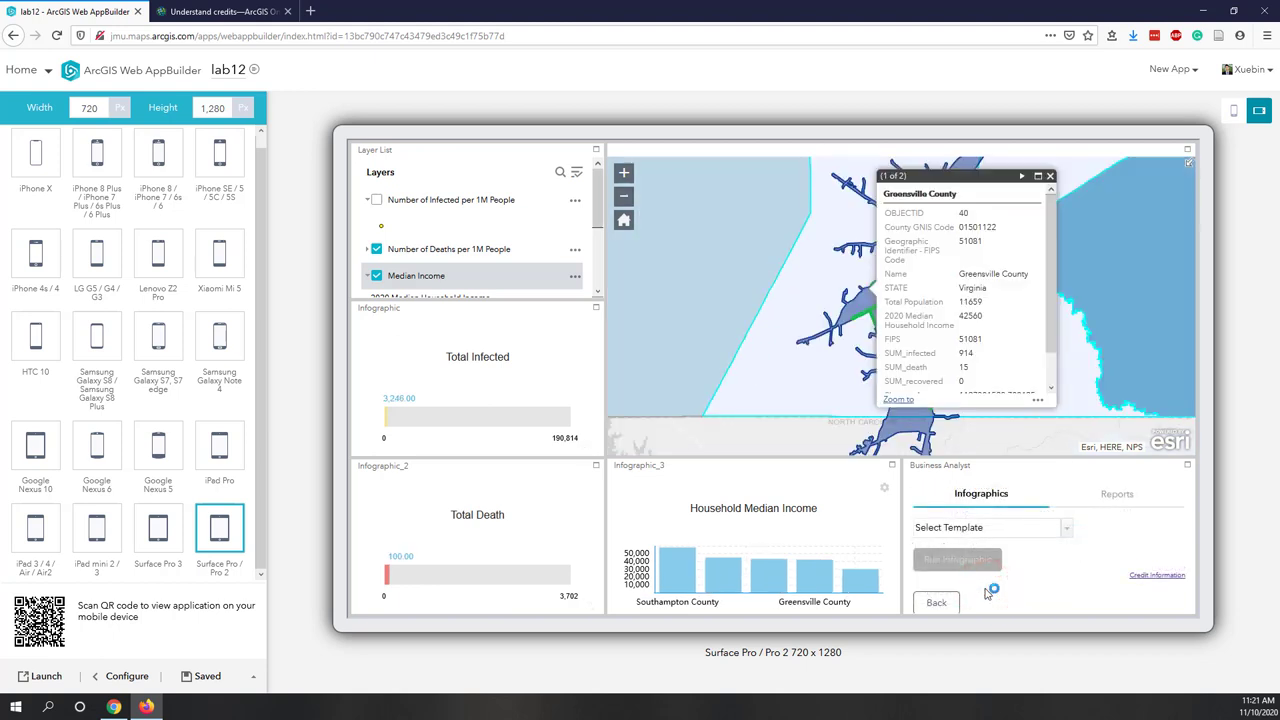
click(1050, 176)
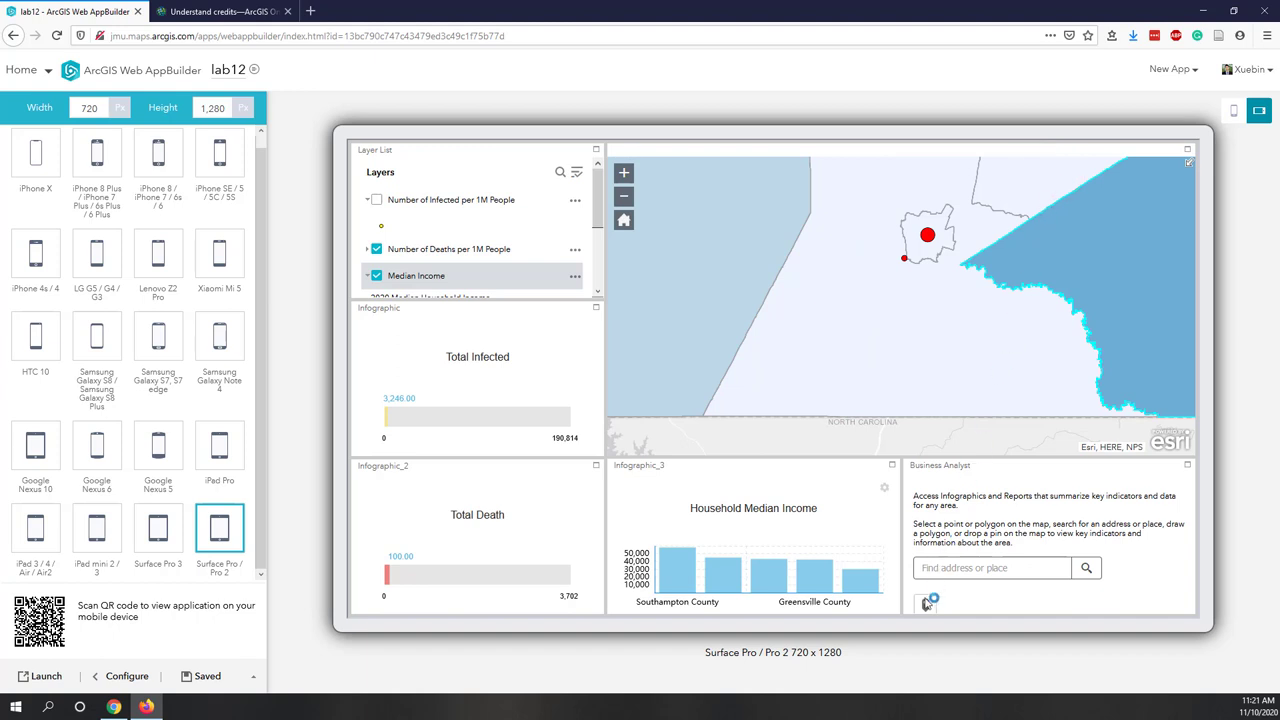
- Drop a new pin inside the small city outline with 5, 10, 15-minute drive times
click(924, 606)
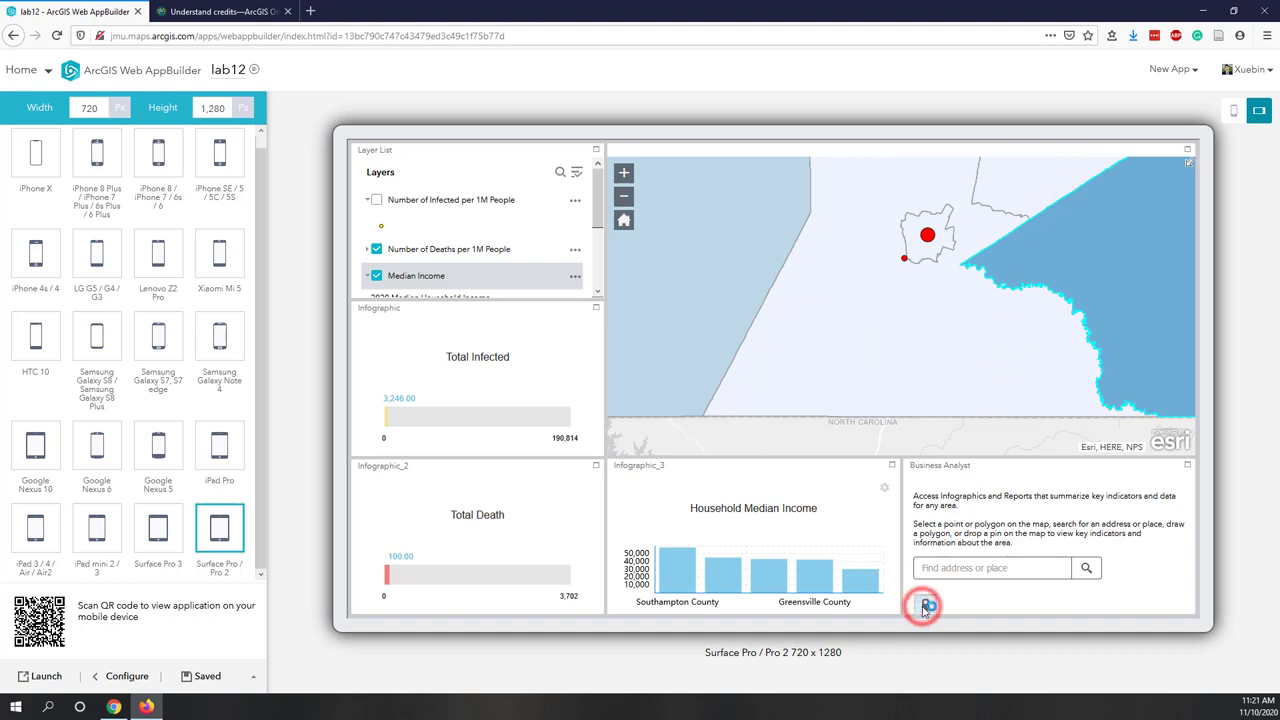
click(920, 246)
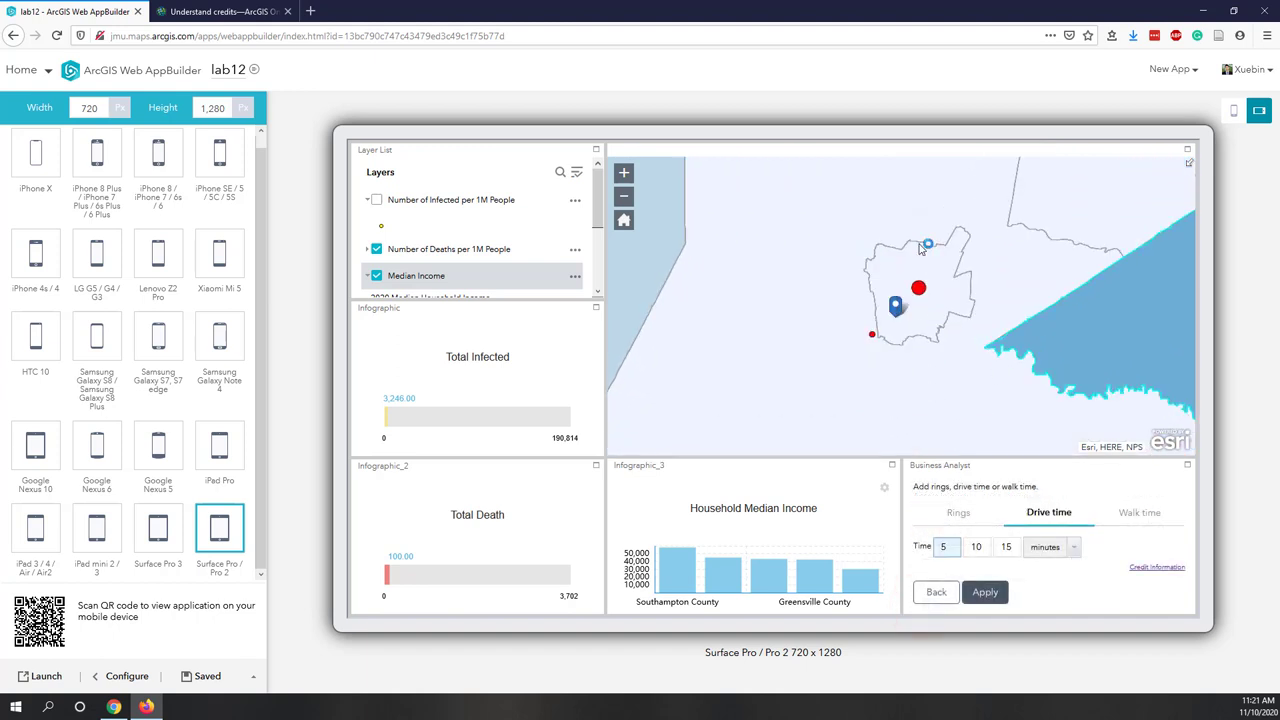
click(984, 547)
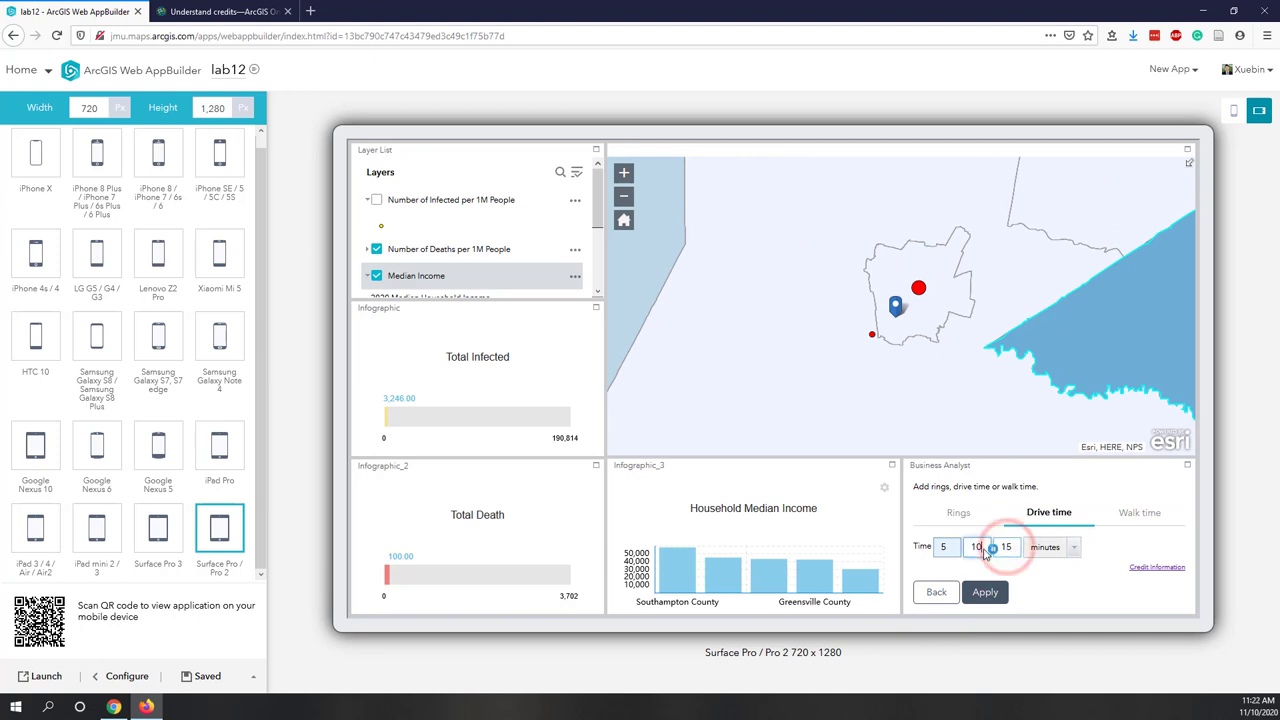
click(978, 550)
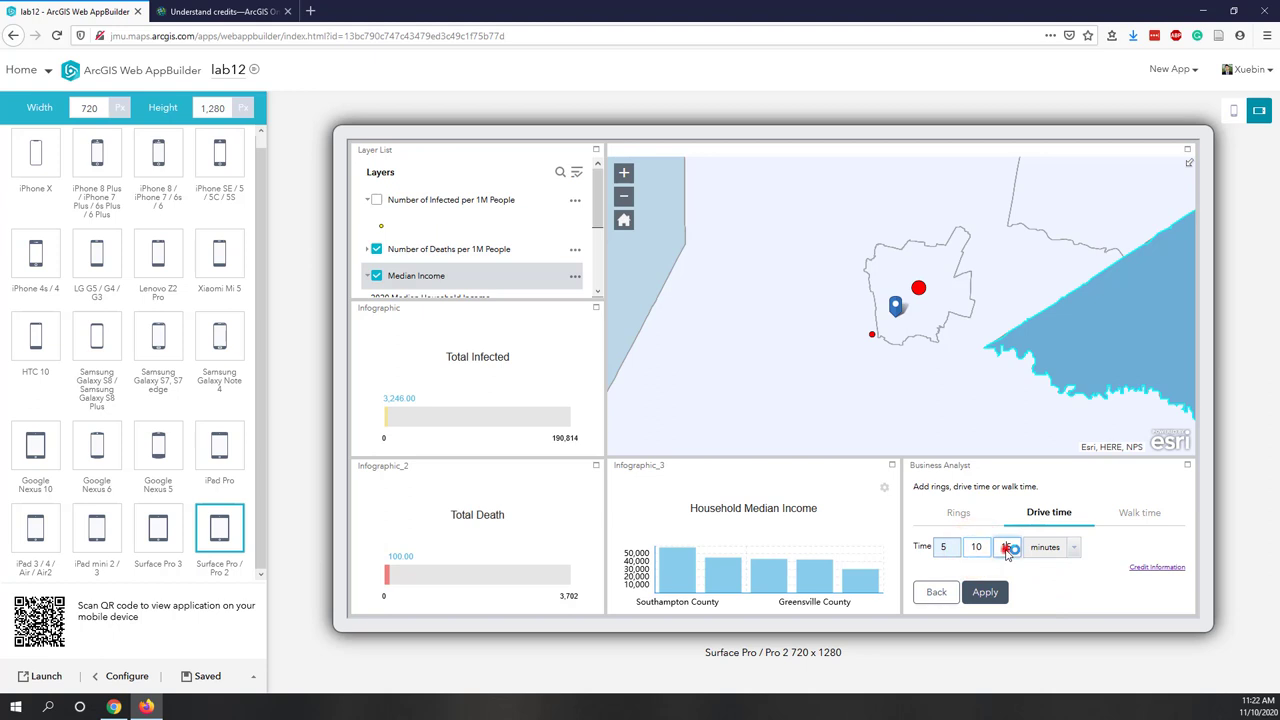
click(978, 555)
- Create the 5, 10, 15-minute drive-time areas and run the At Risk Population infographic
click(985, 592)
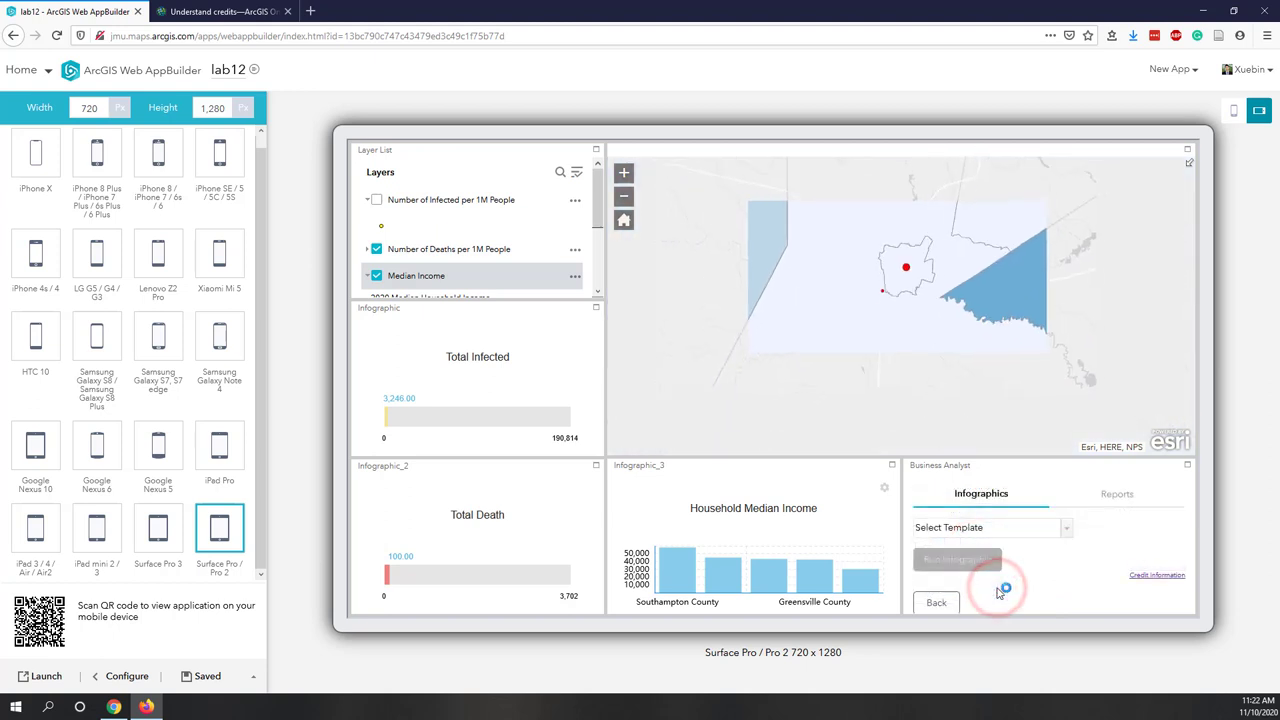
click(1066, 529)
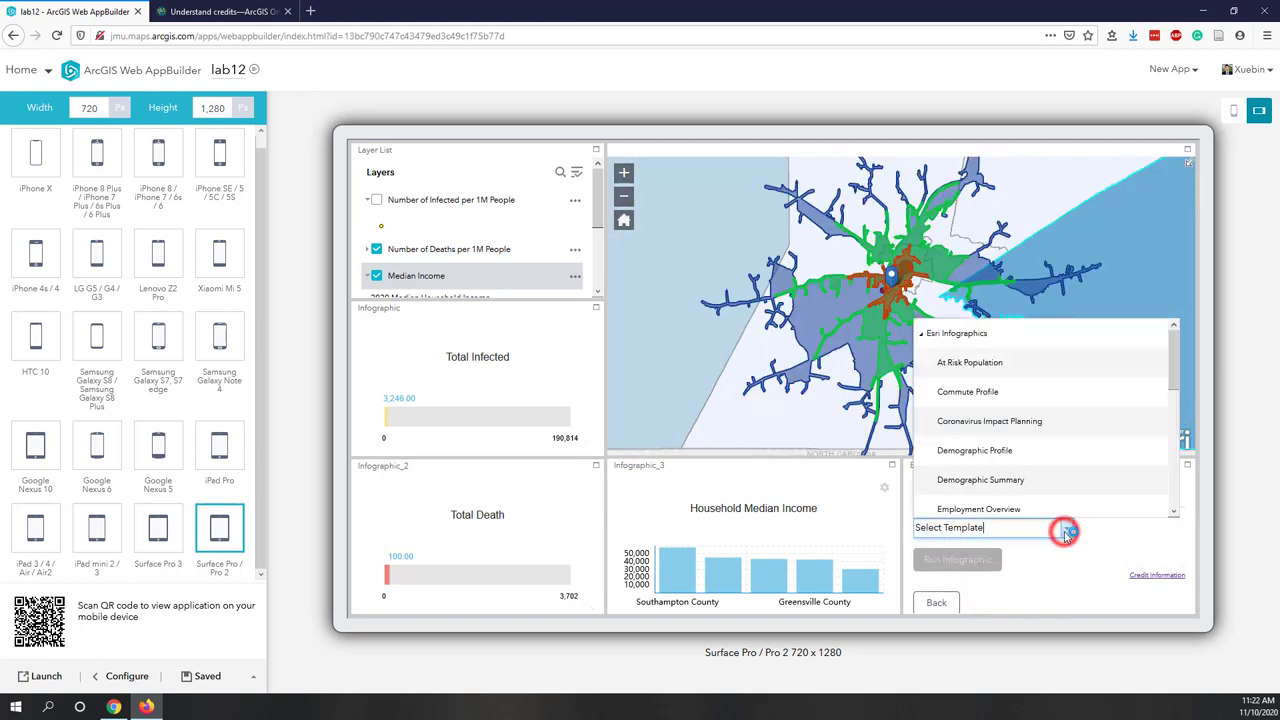
click(950, 364)
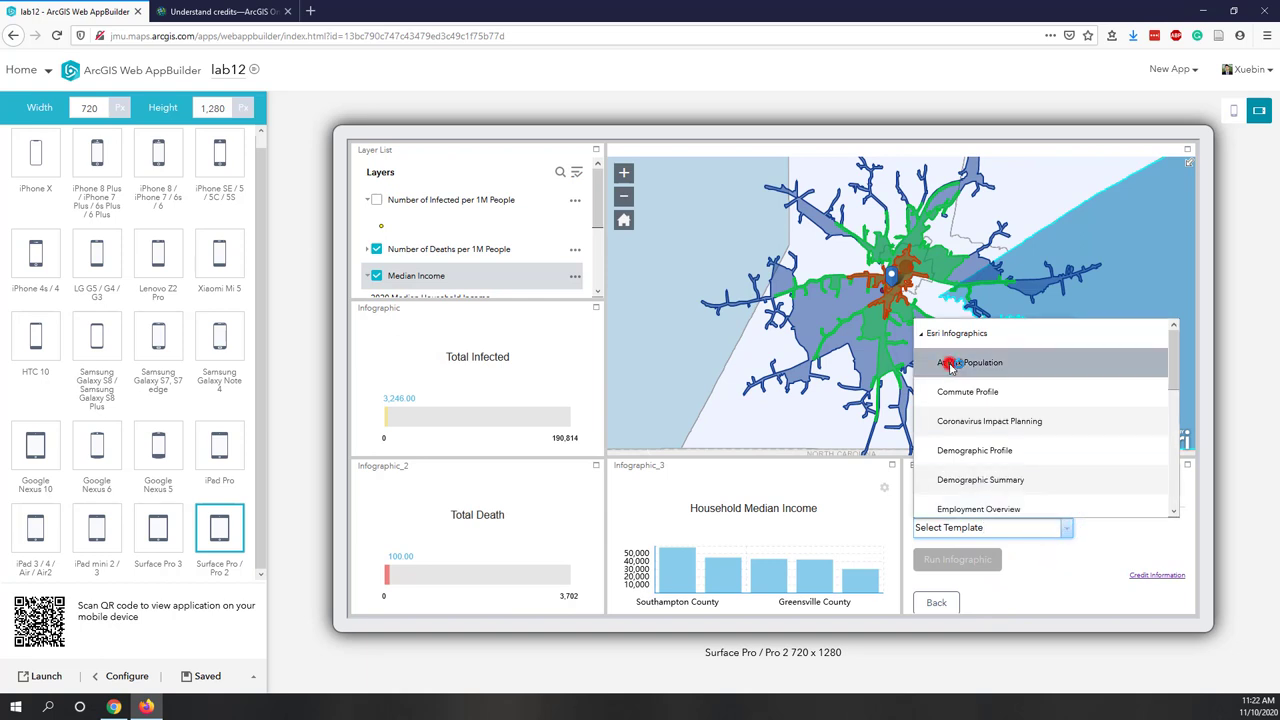
click(938, 559)
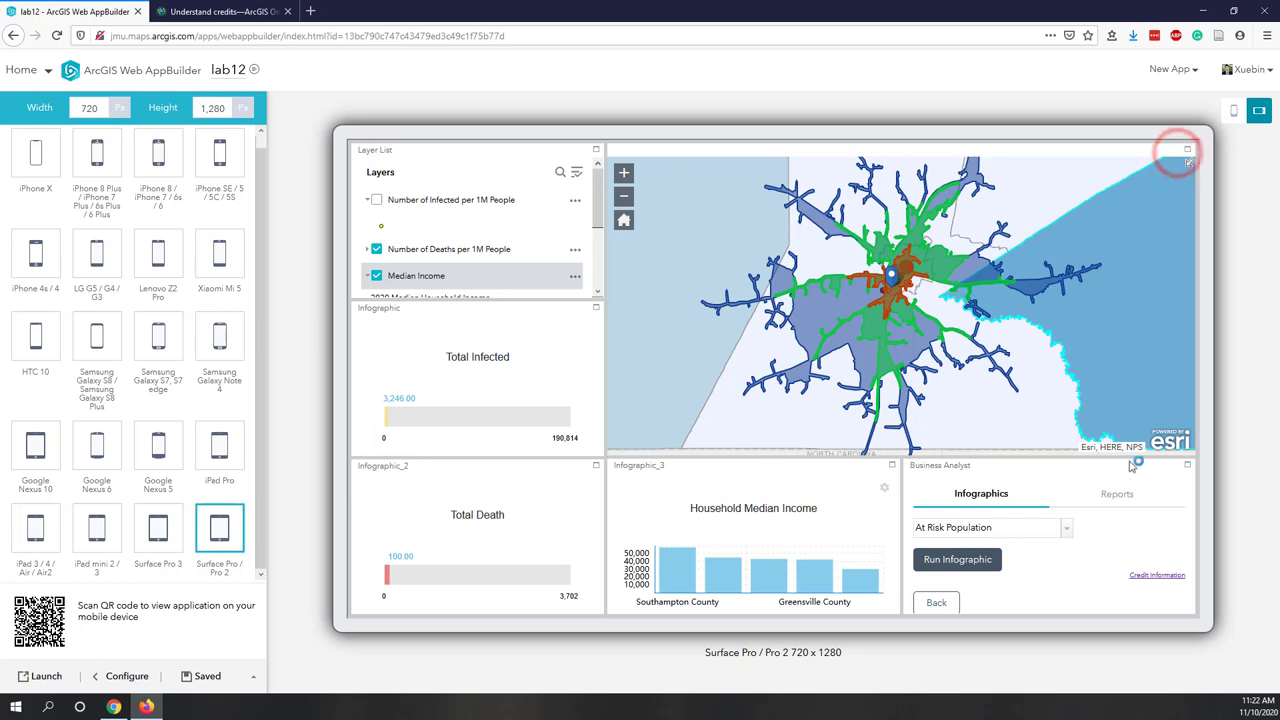
- From Reports, run Age by Sex by Race Profile and open the 244 KB PDF in Firefox
click(1118, 494)
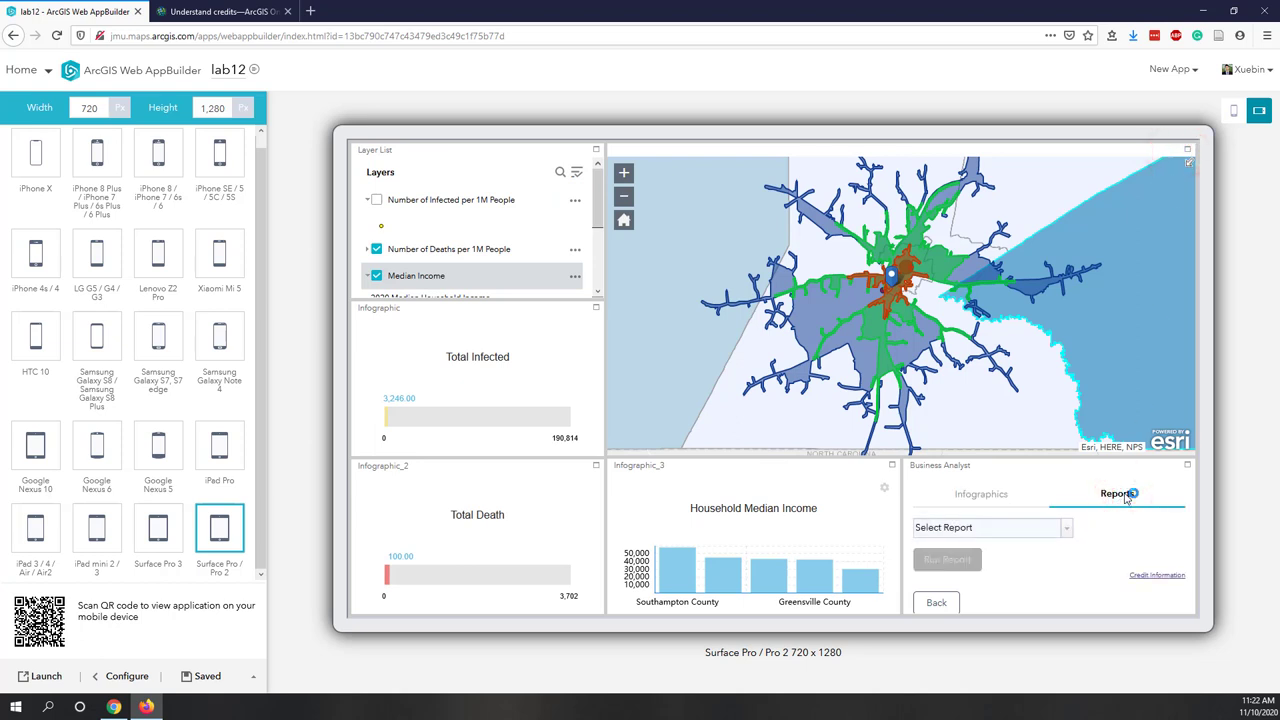
click(1068, 530)
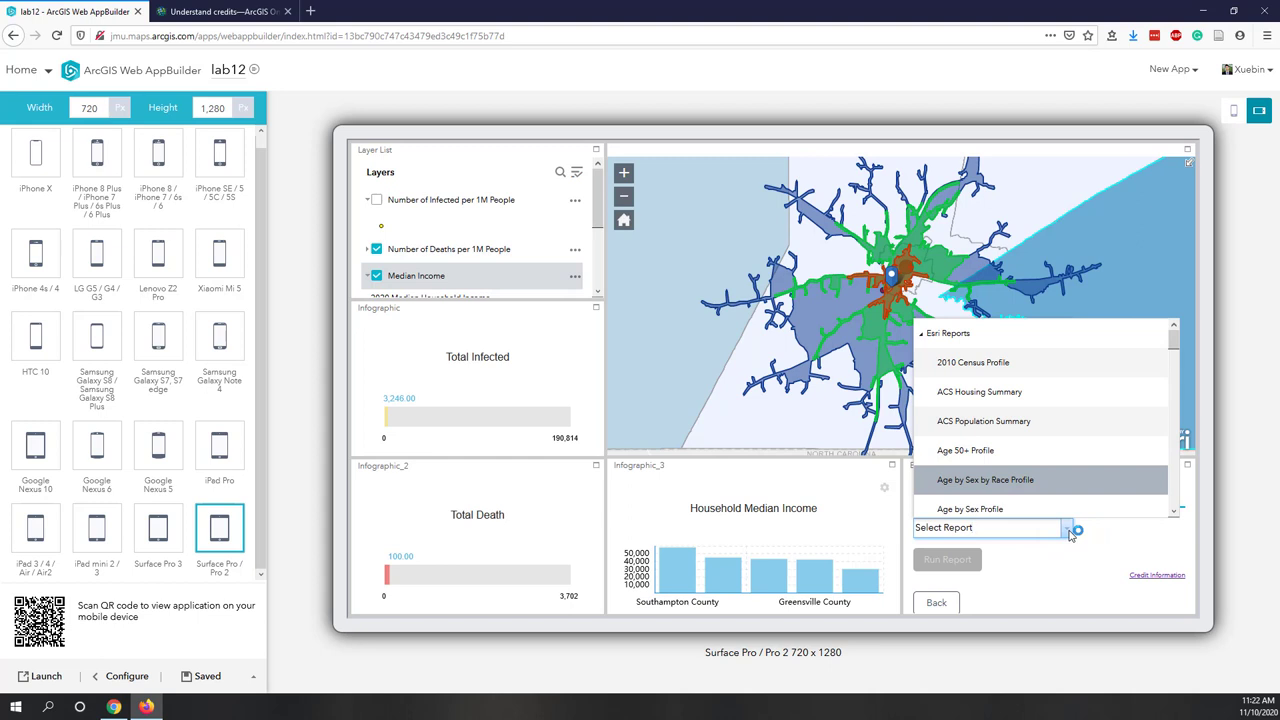
click(975, 485)
click(1040, 483)
click(962, 559)
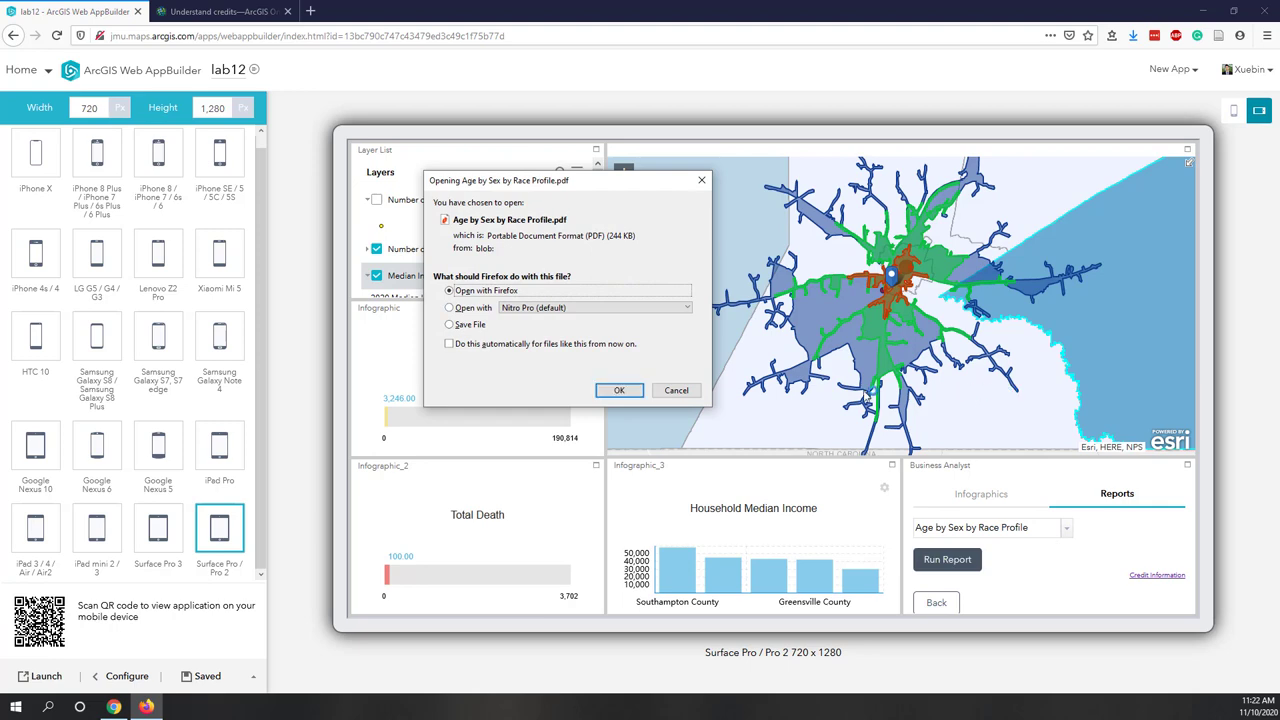
click(623, 391)
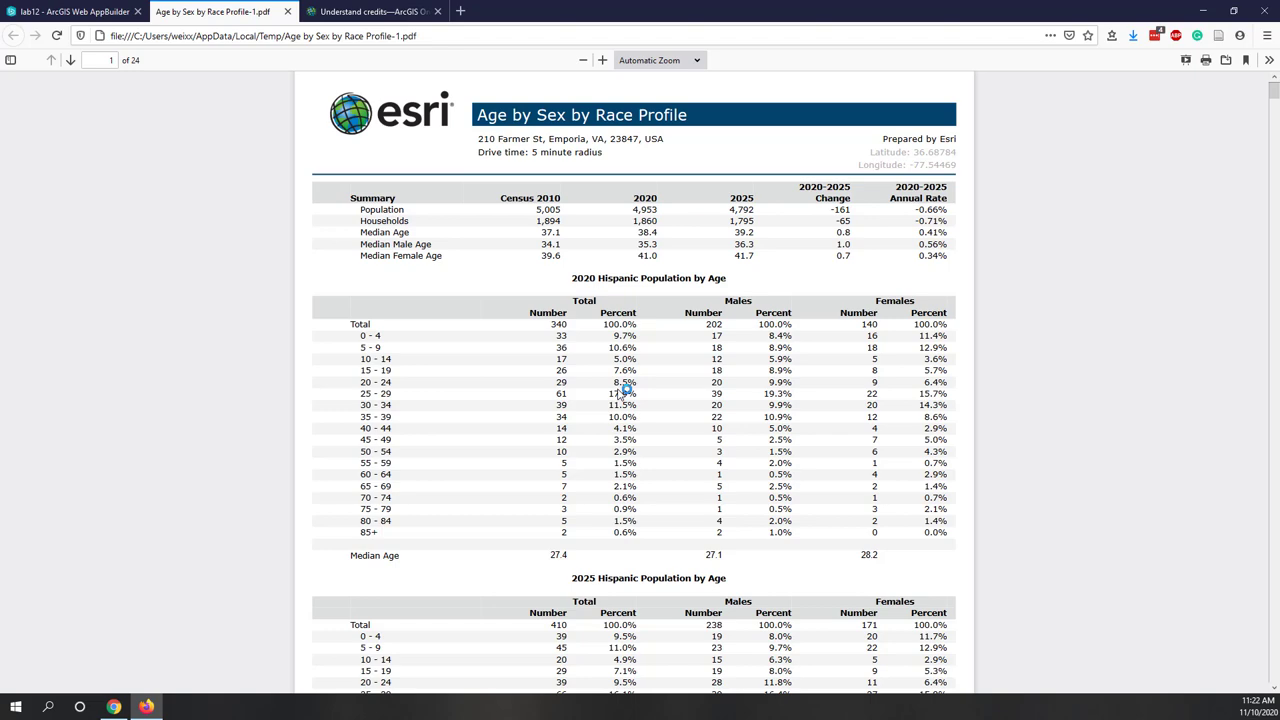
- Scroll through the 24-page Age by Sex by Race Profile PDF, then close it
scroll(634, 380, down, 20)
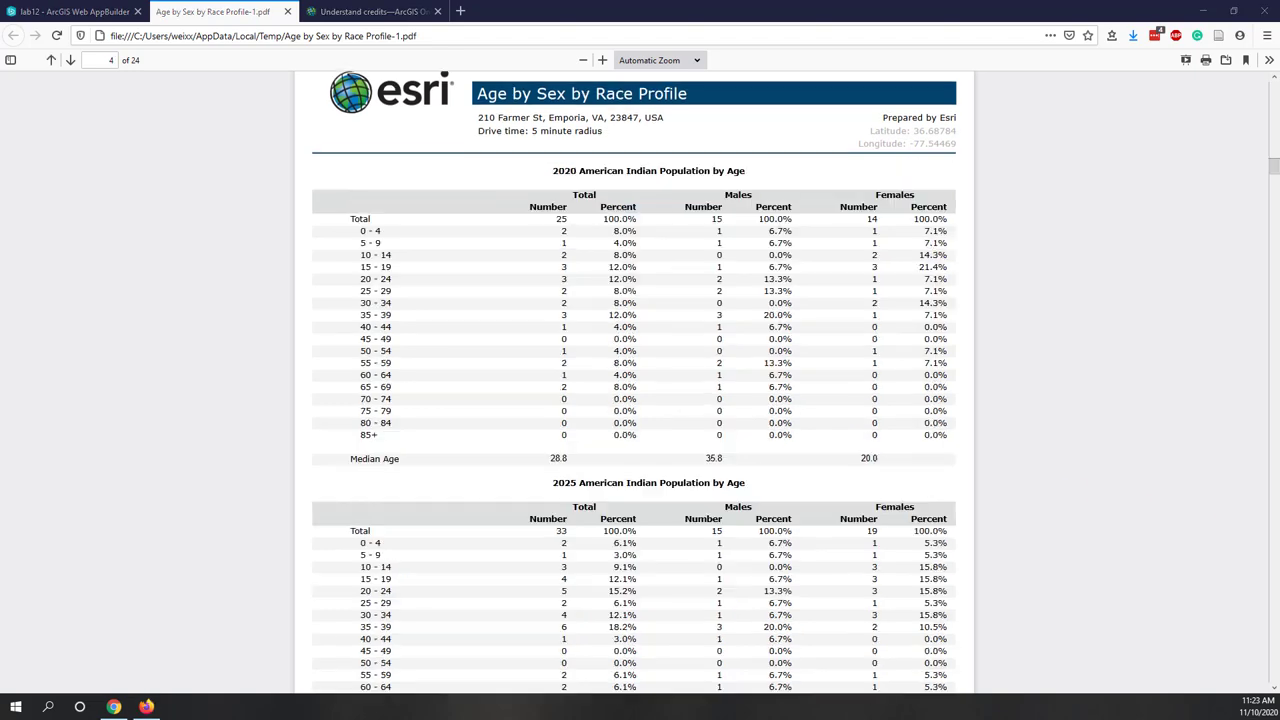
click(288, 11)
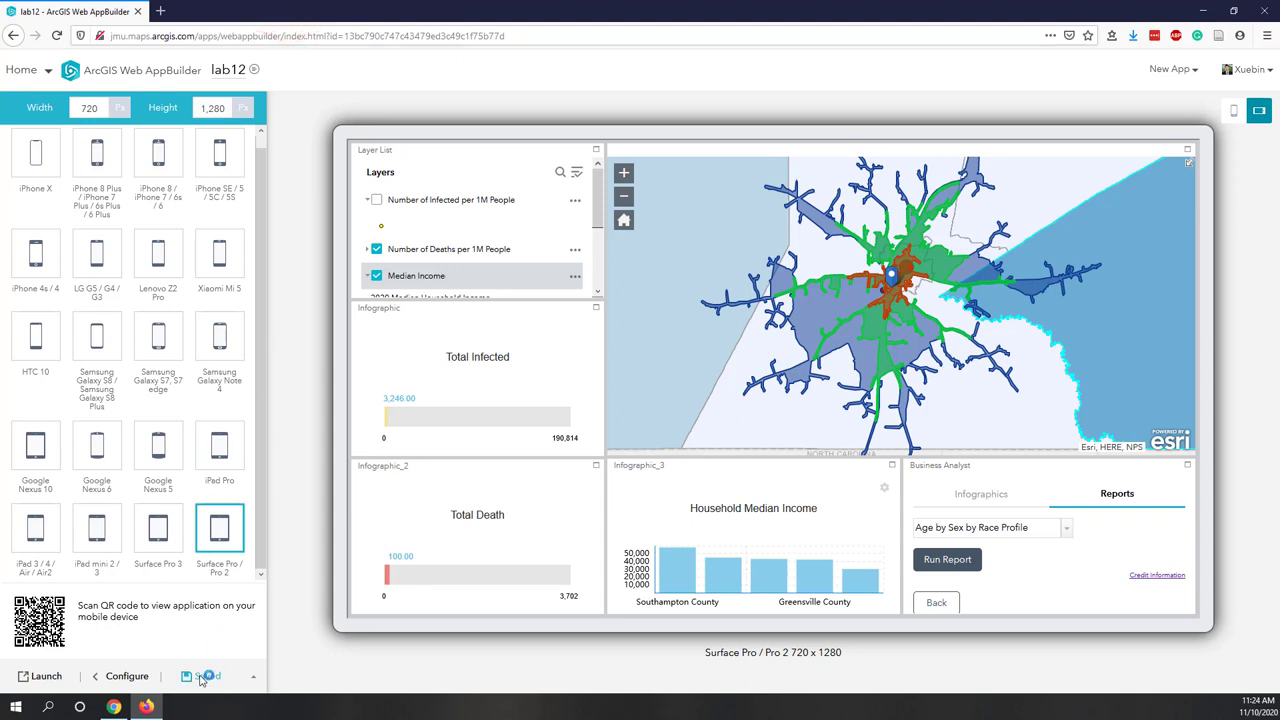
- Save the lab12 app, launch it in a new tab, copy its URL, and return to the builder
click(200, 678)
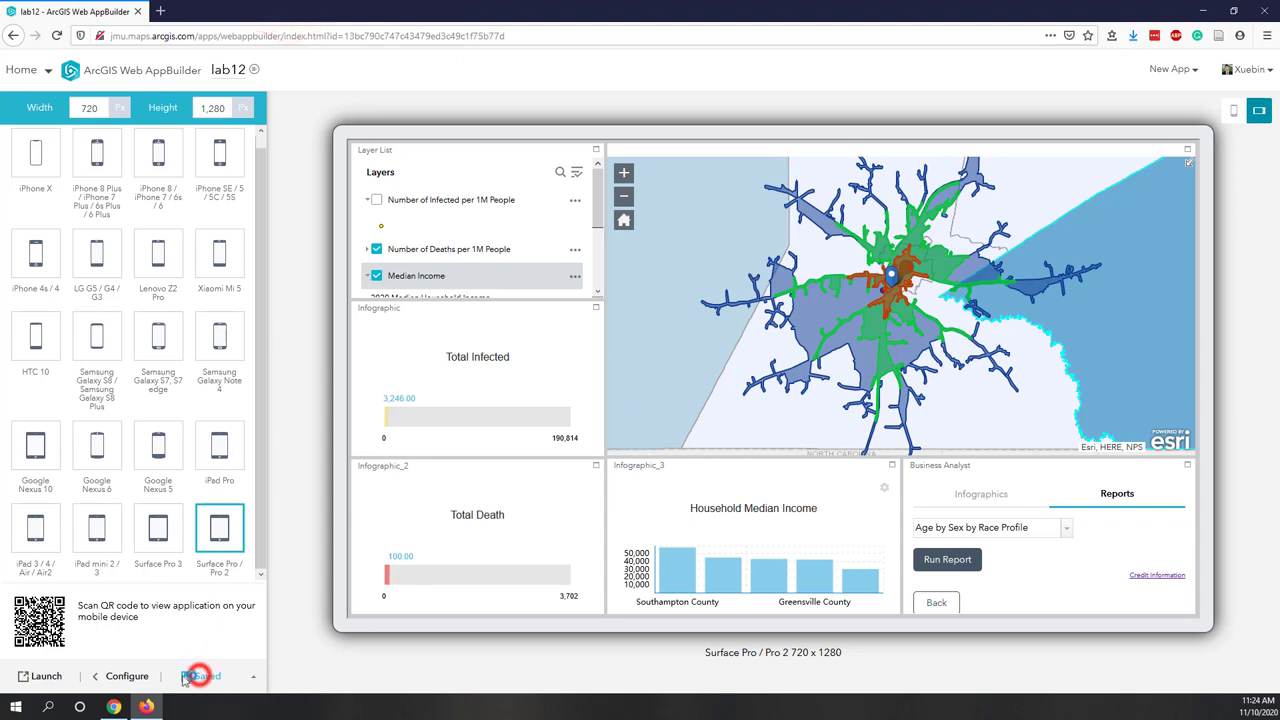
click(44, 679)
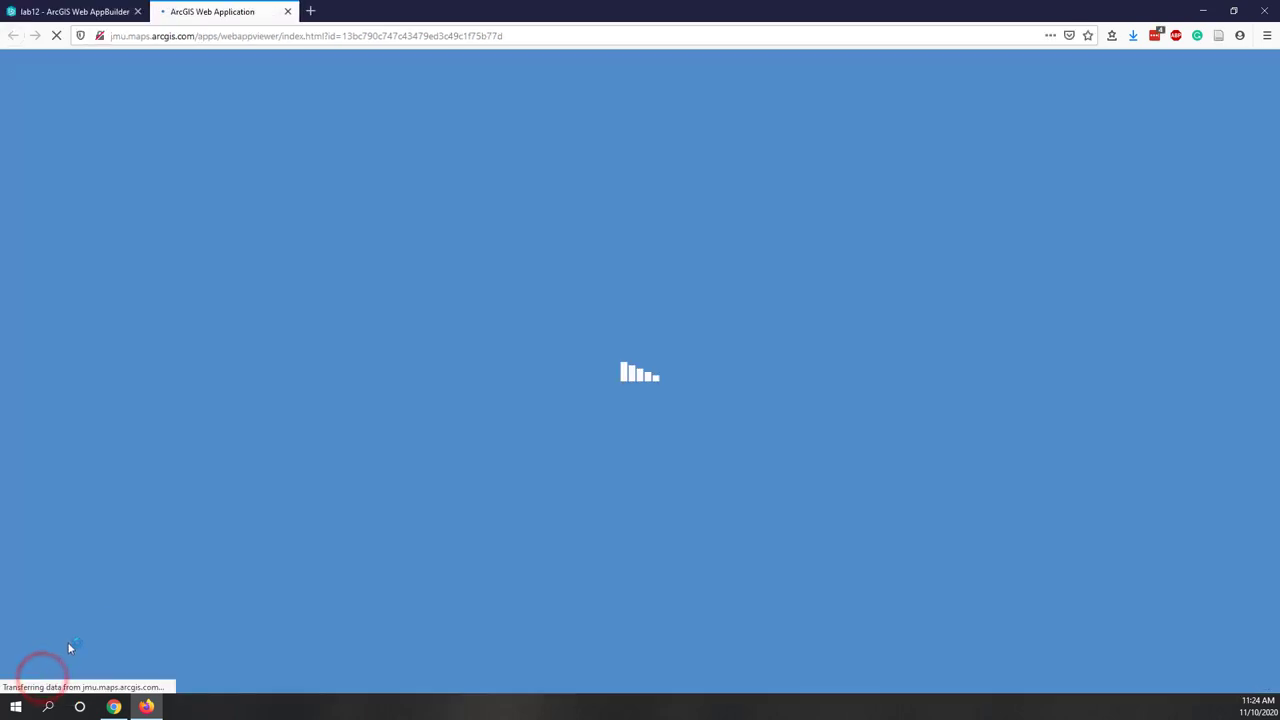
click(507, 37)
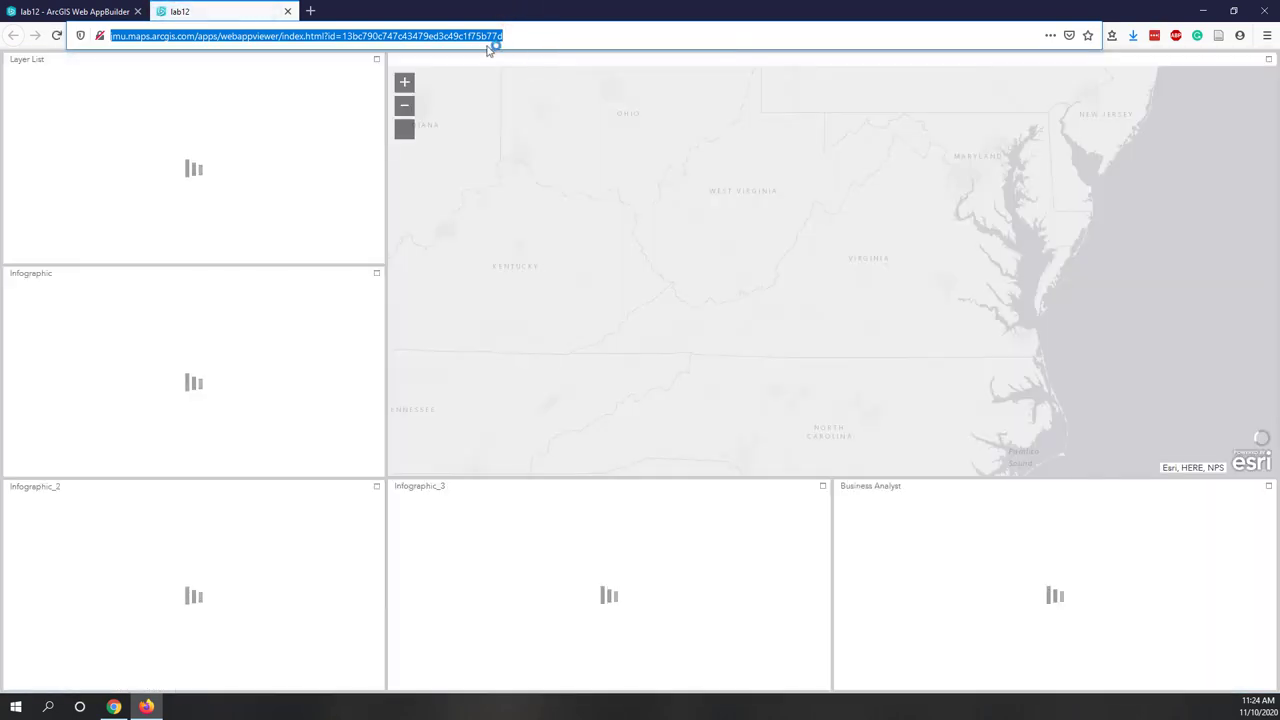
right_click(482, 38)
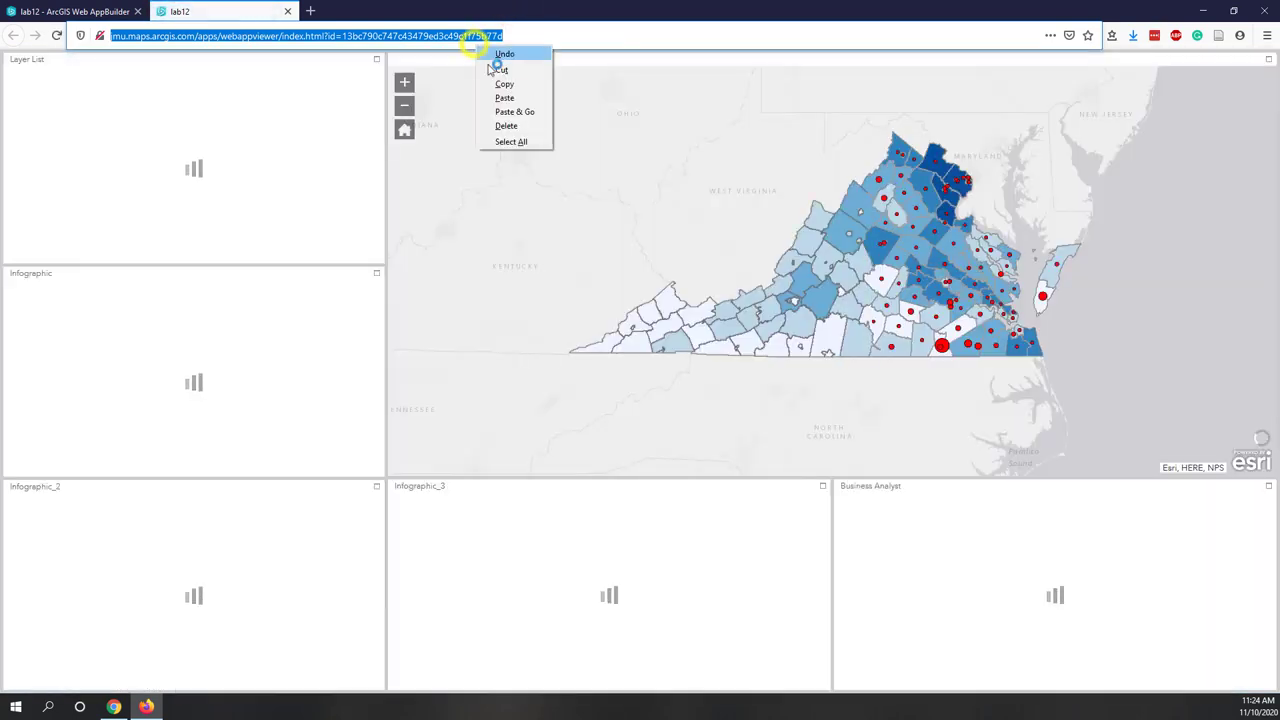
click(502, 82)
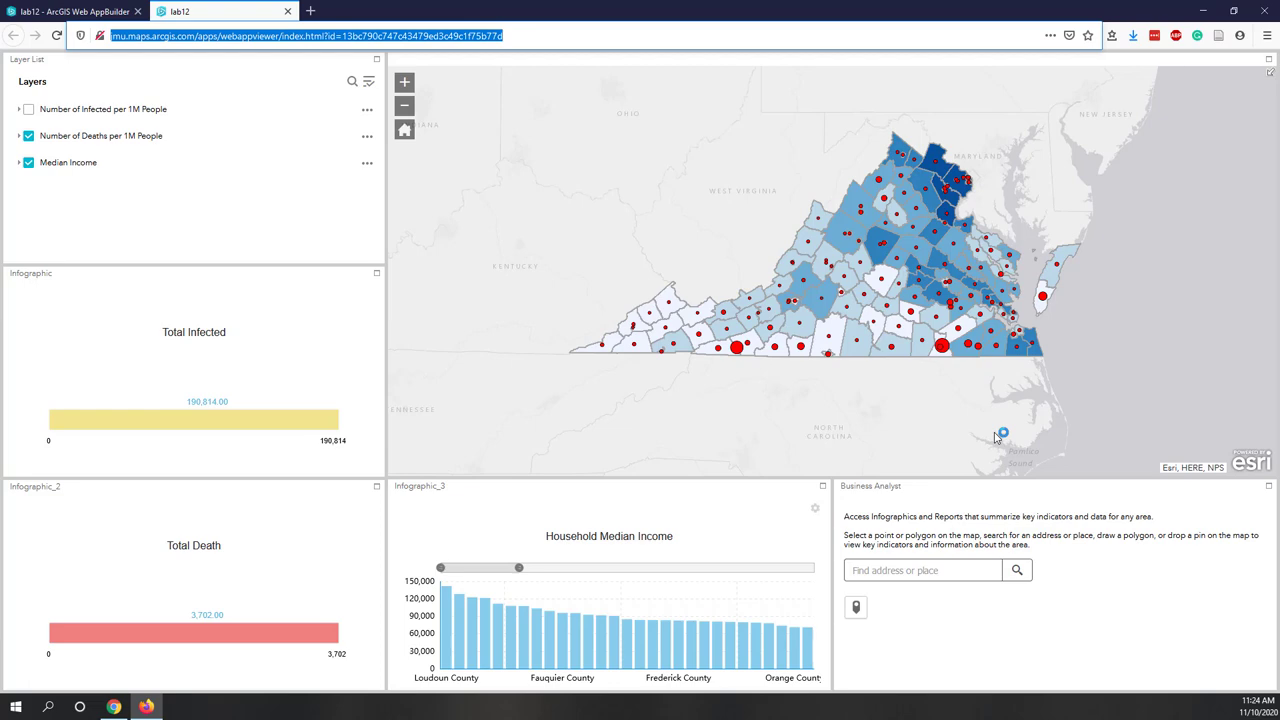
click(60, 12)
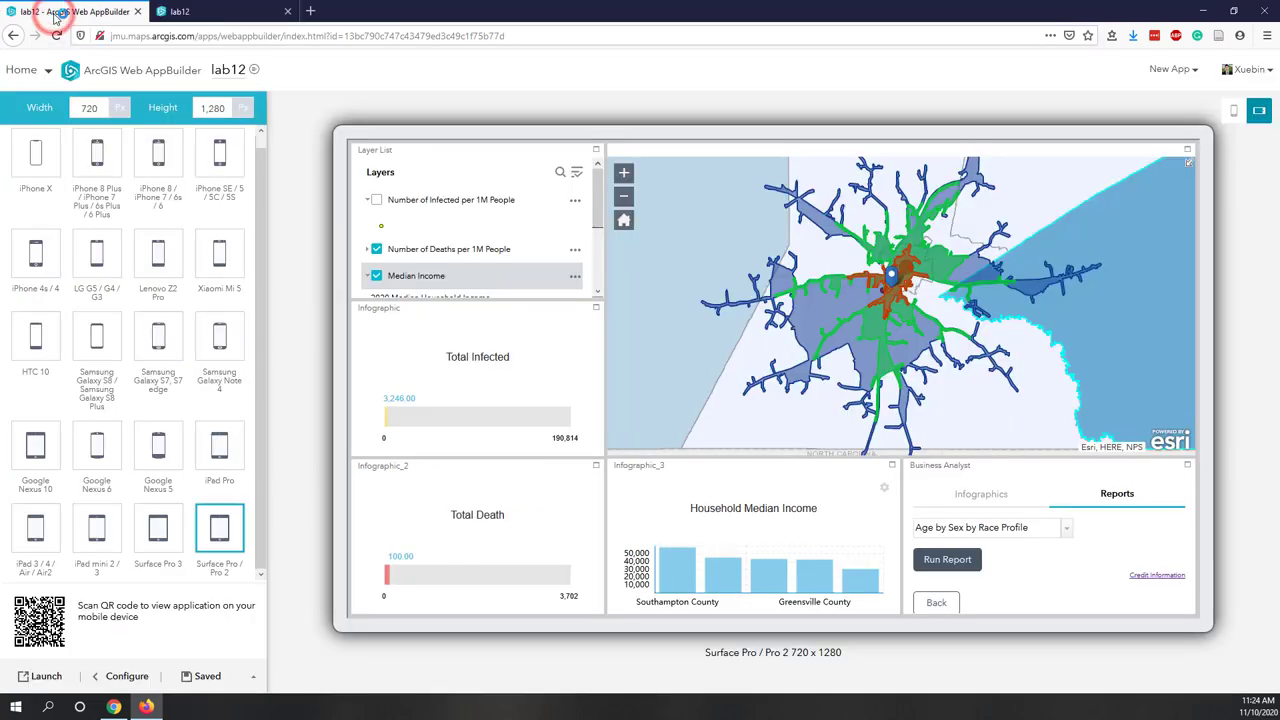
- In Content, select the lab12 app, lab12 map and both lab12 map_WFL1 items
click(24, 69)
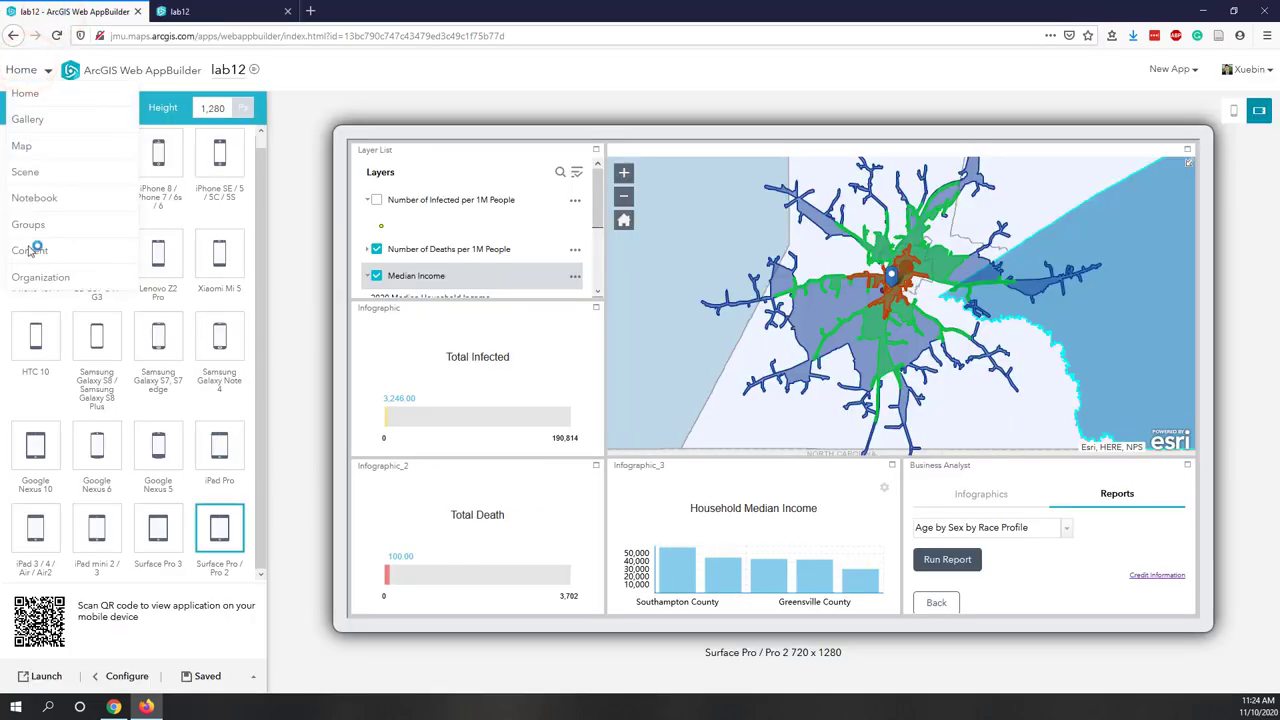
click(29, 251)
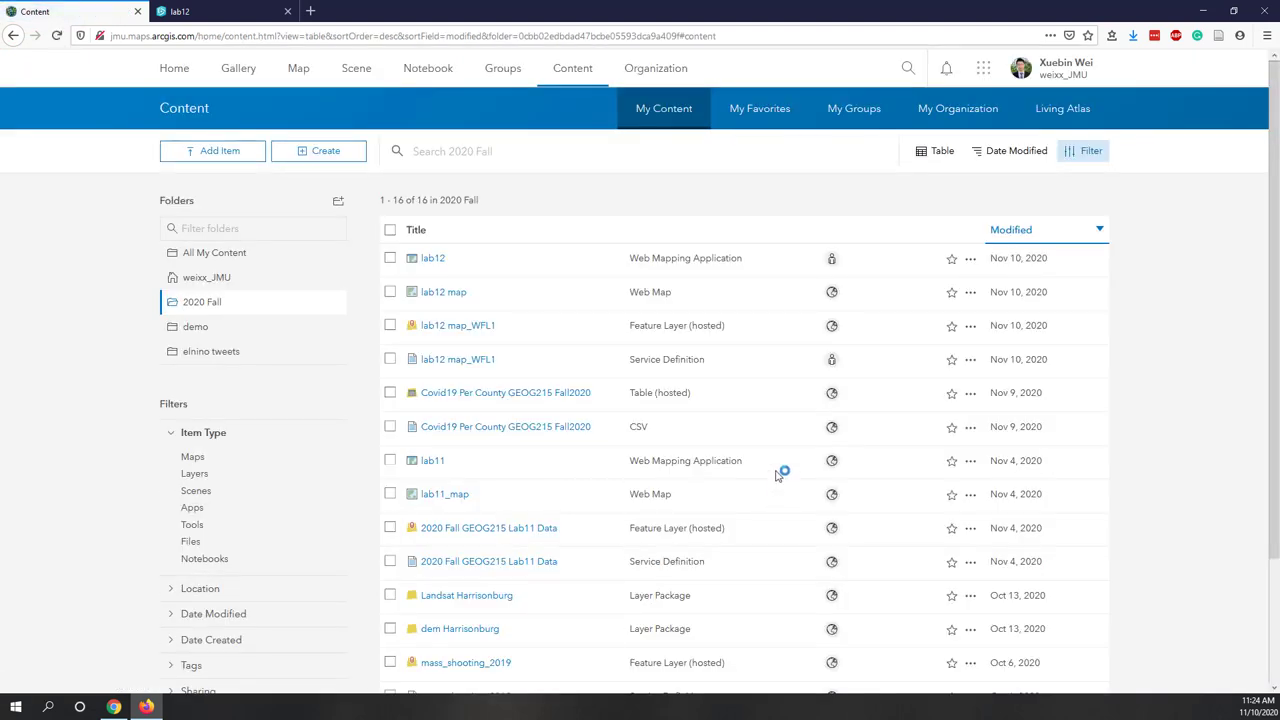
mouse_move(833, 265)
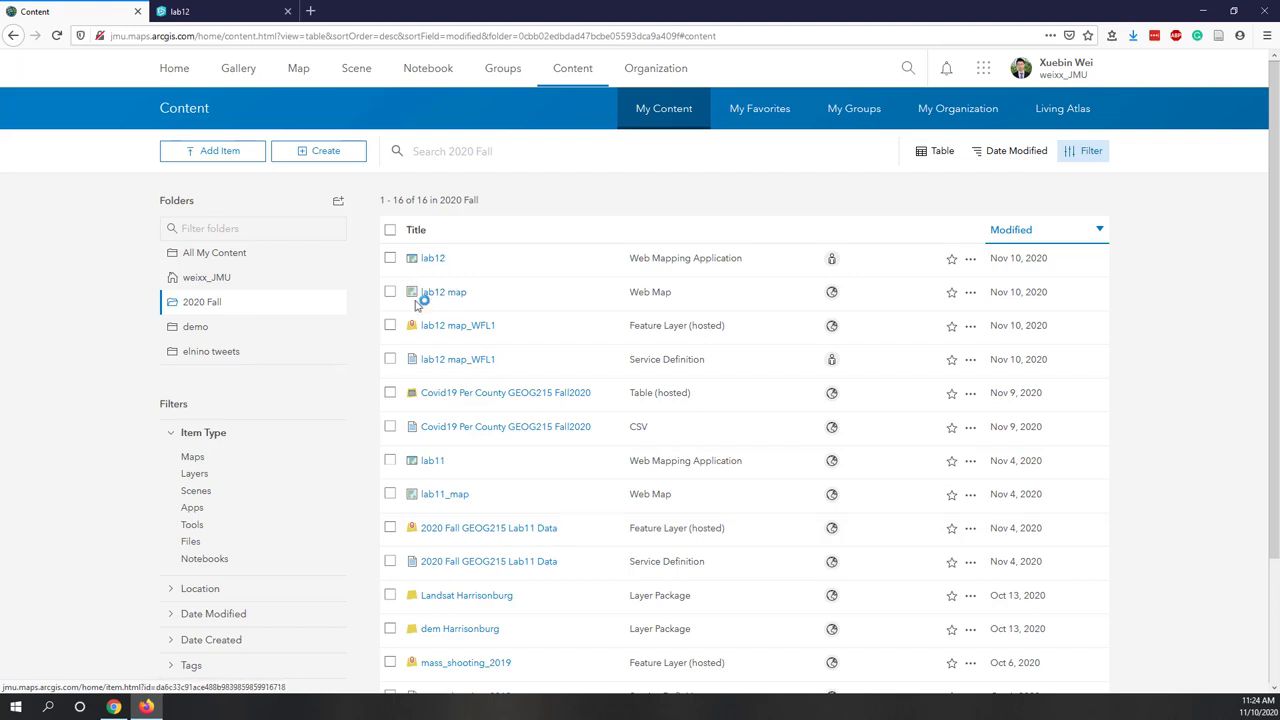
click(390, 359)
click(390, 326)
click(391, 289)
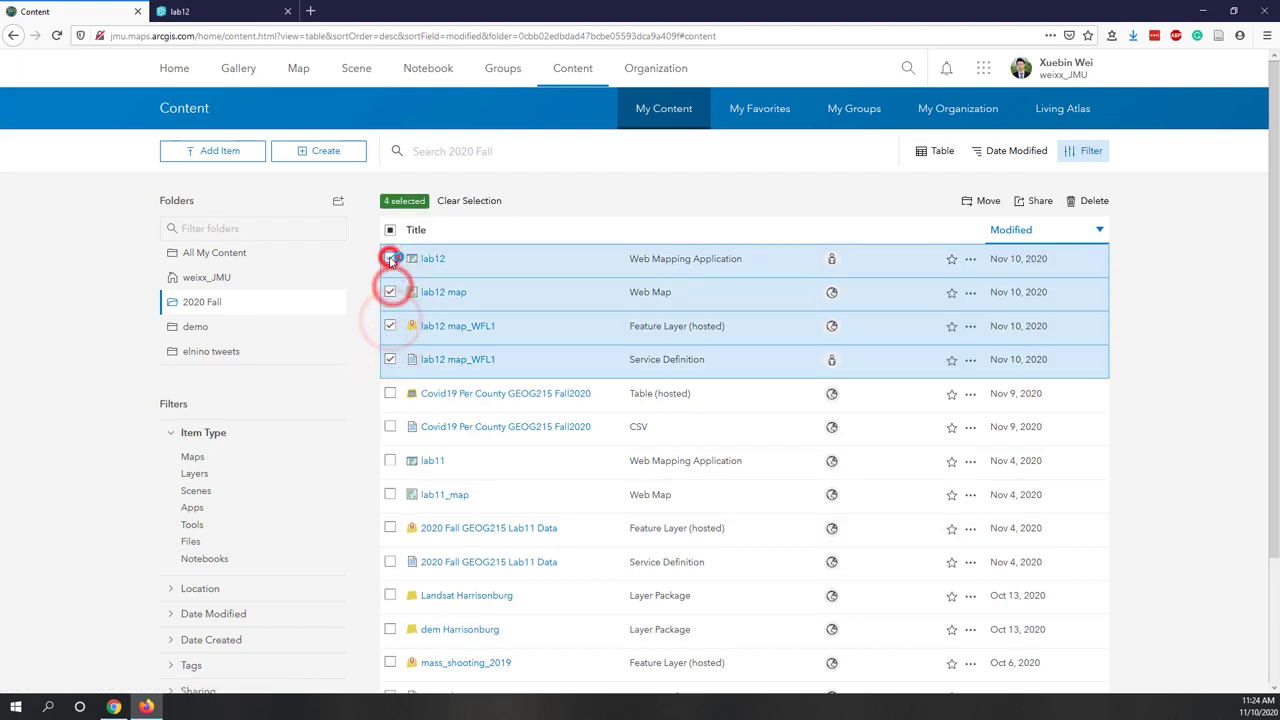
click(390, 258)
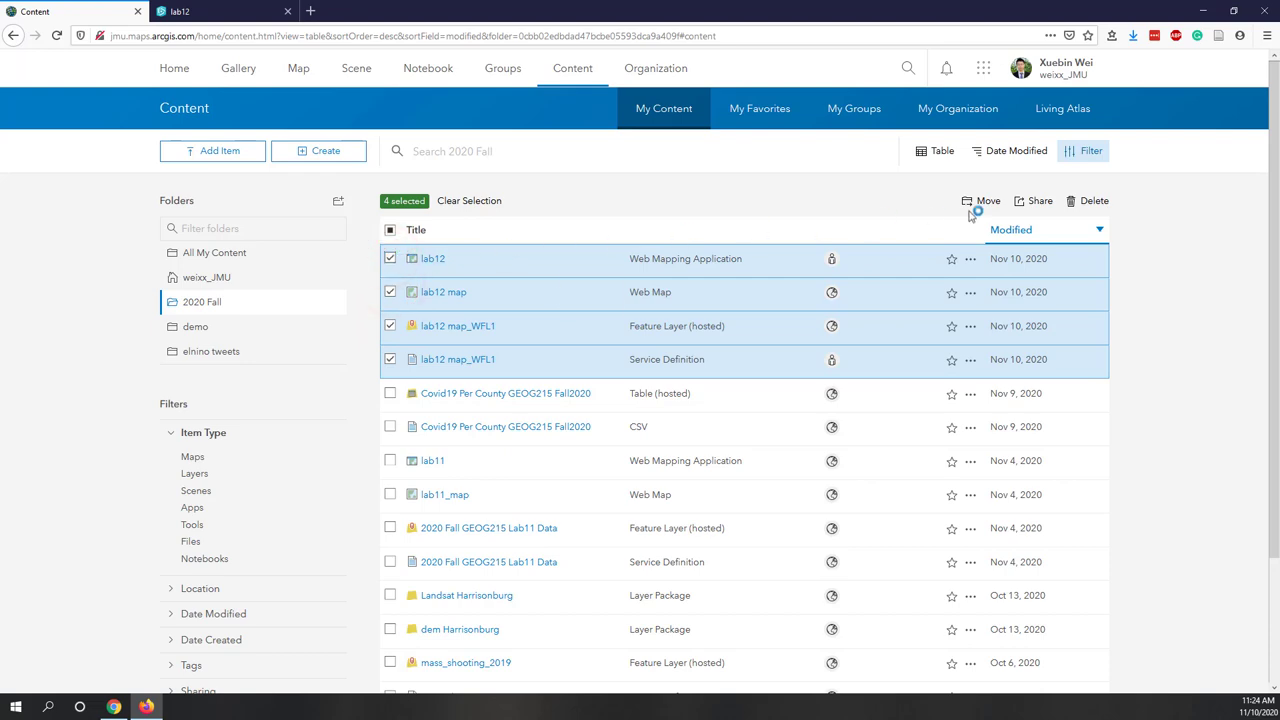
- Share the four selected items with Everyone (public) and open a new private window
click(1040, 200)
click(618, 389)
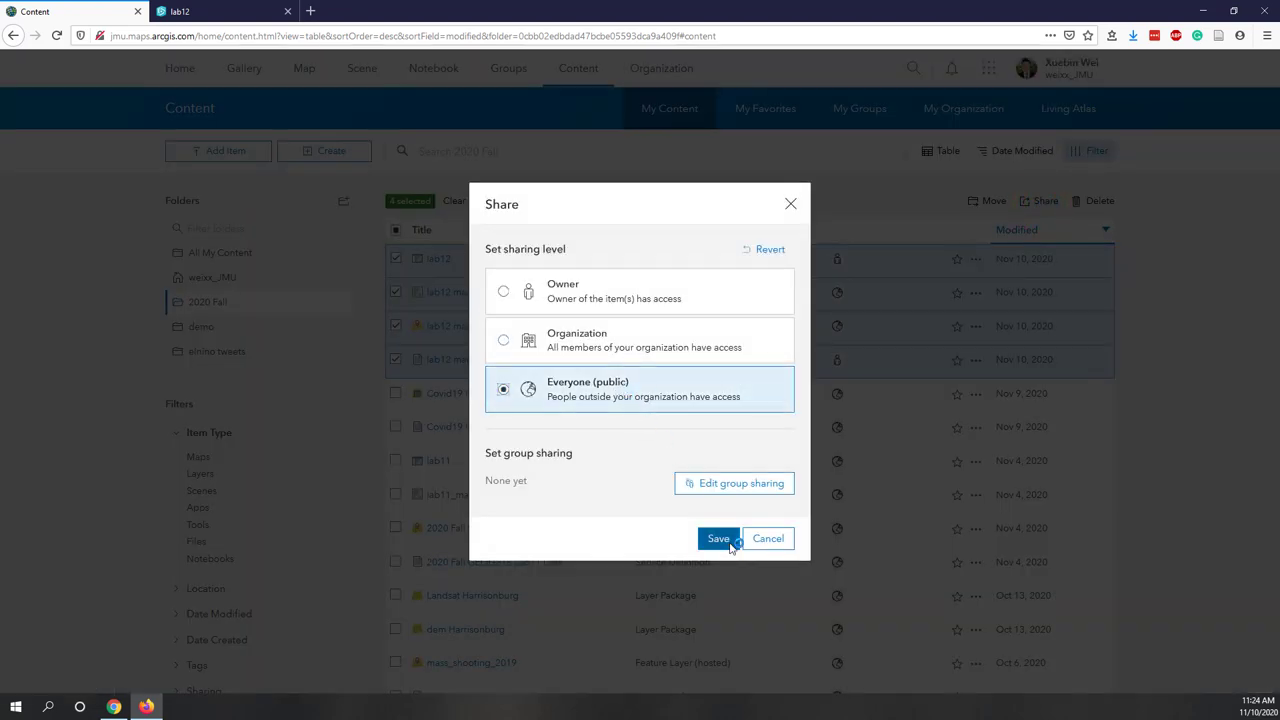
click(722, 539)
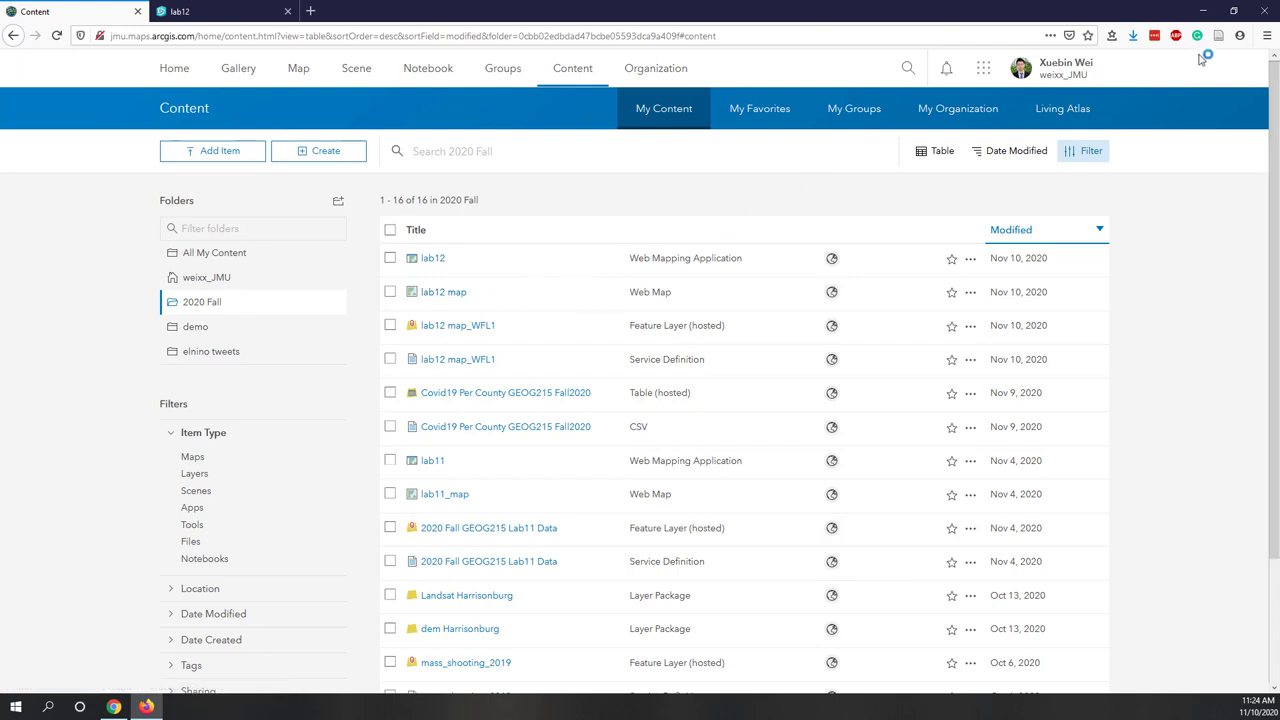
click(1267, 35)
click(1188, 123)
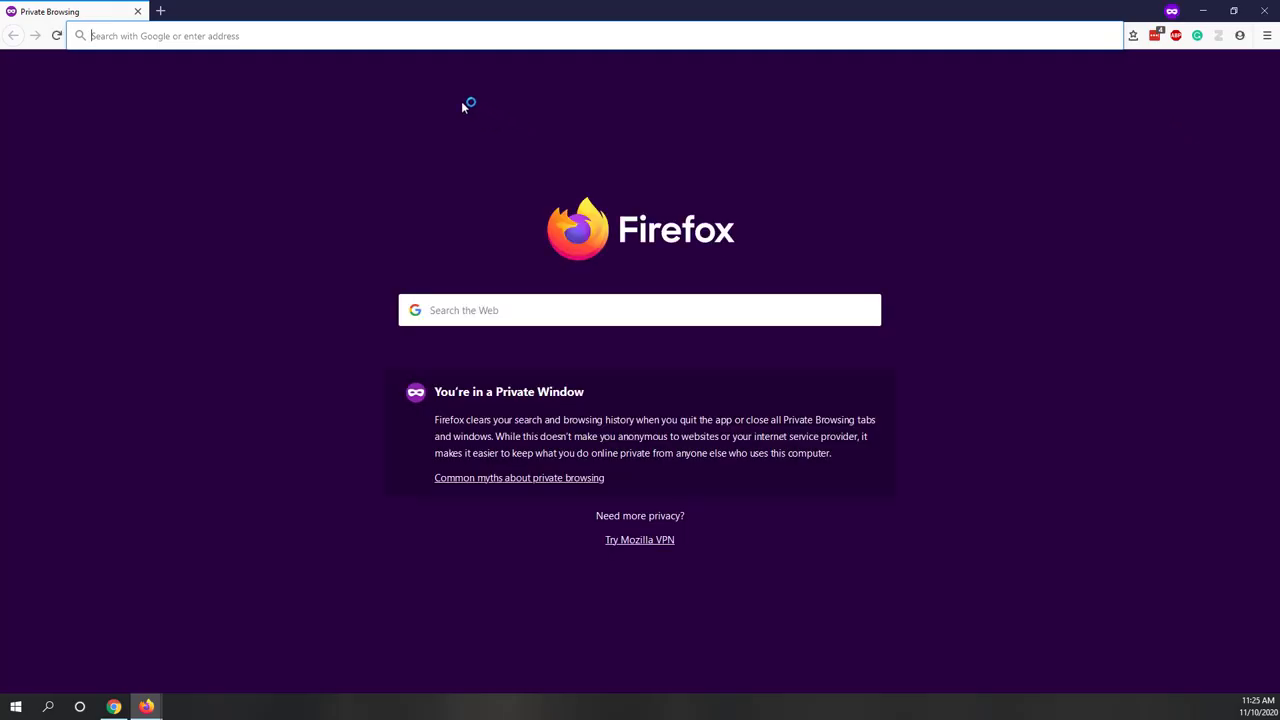
- Paste and load the copied lab12 app address in the private window
right_click(331, 38)
click(349, 101)
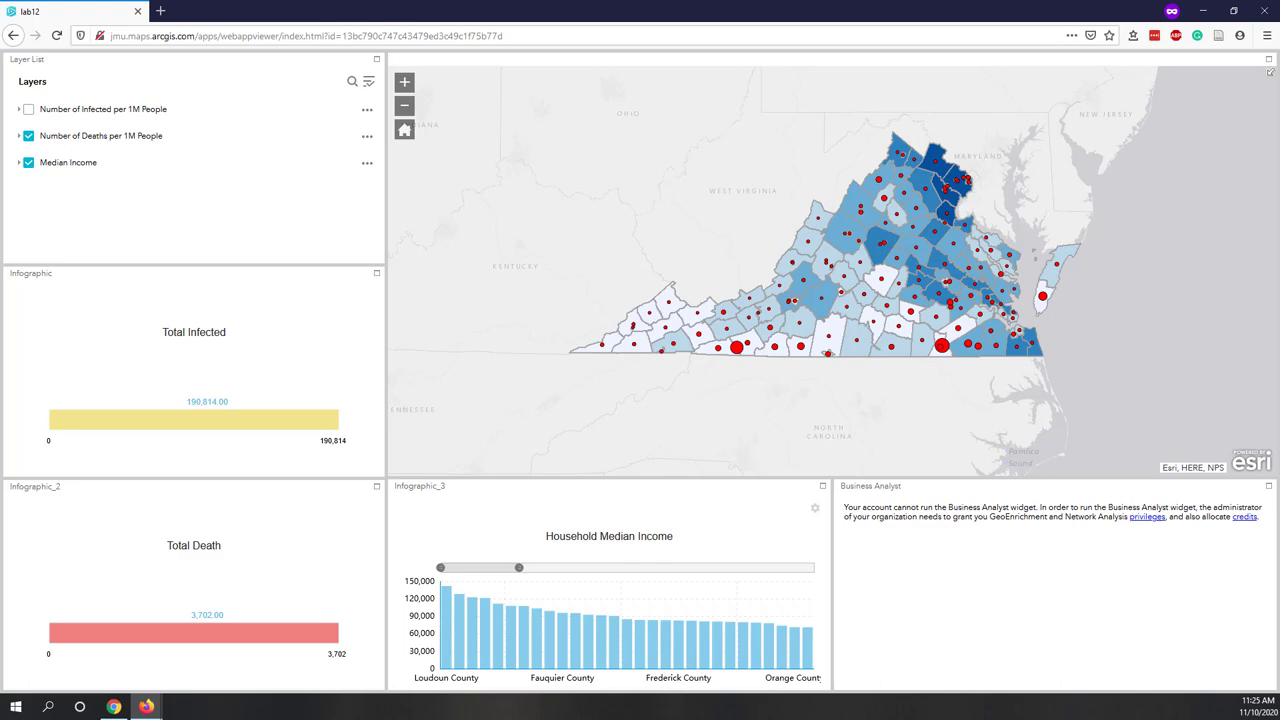
scroll(1052, 360, up, 1)
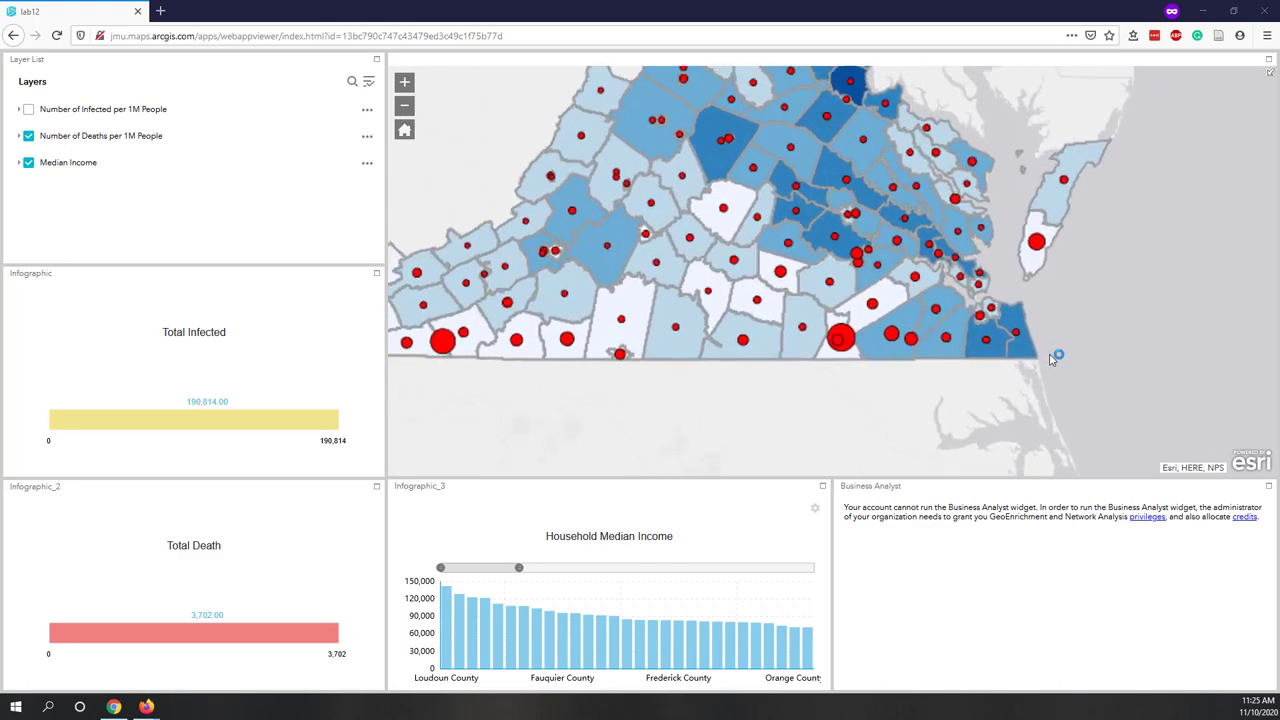
scroll(876, 246, up, 3)
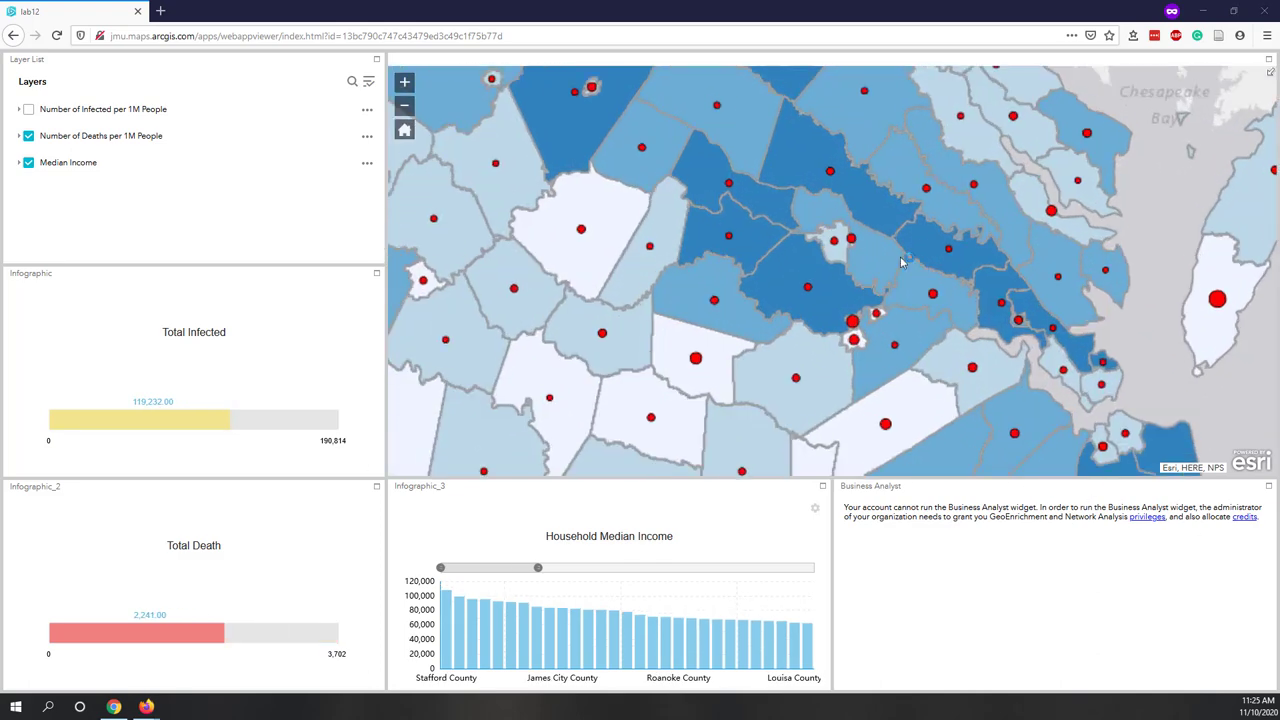
scroll(876, 246, down, 2)
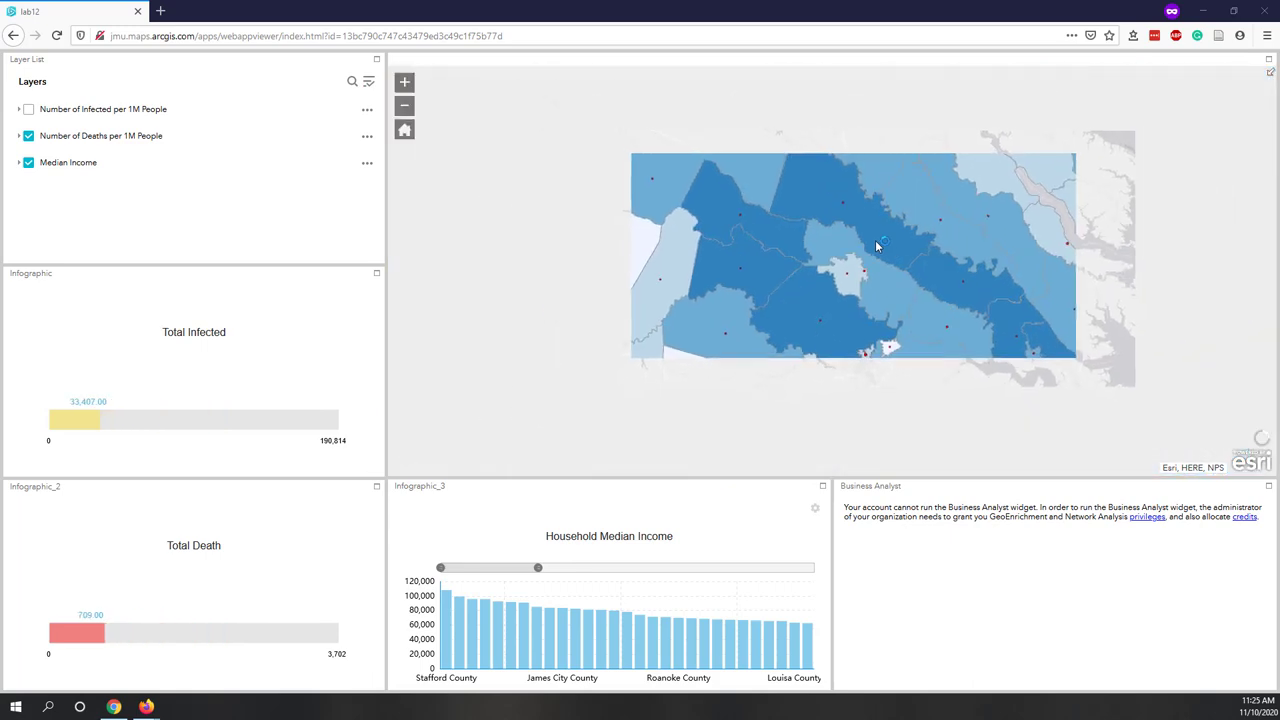
- Swap Deaths per 1M for Infected per 1M layer, show the overview map, test zoom
click(28, 136)
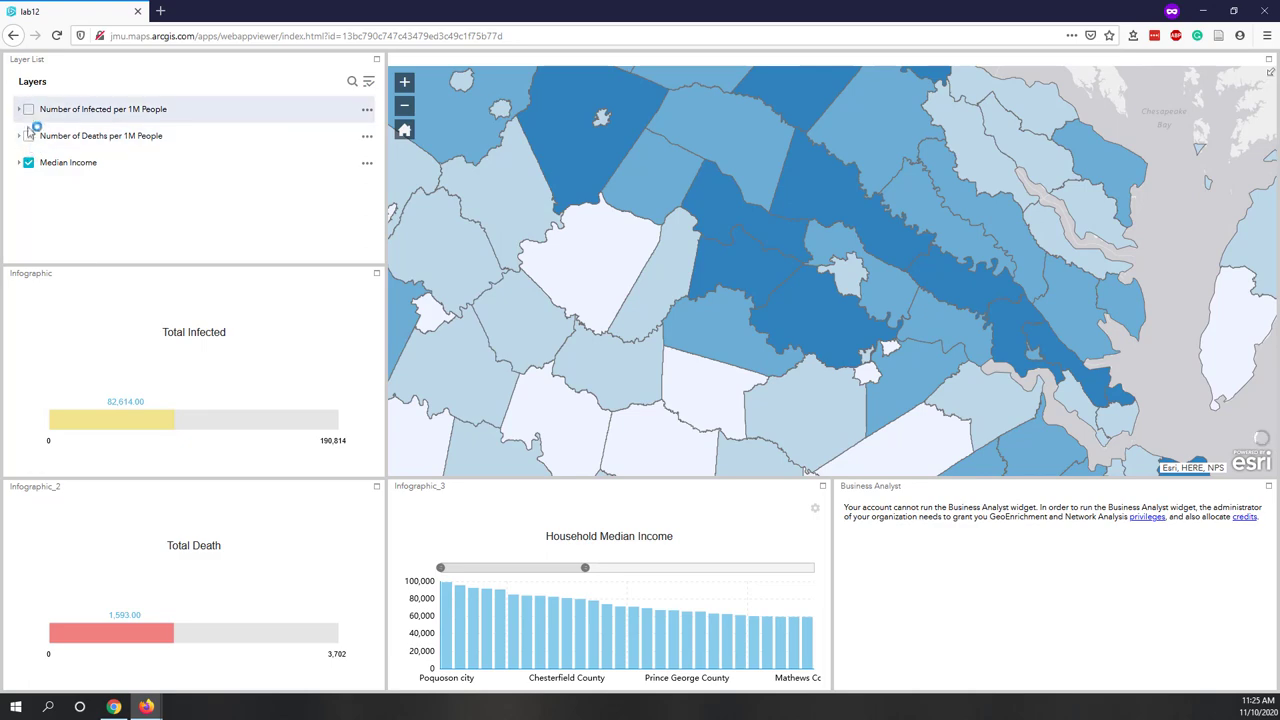
click(28, 109)
scroll(826, 293, down, 1)
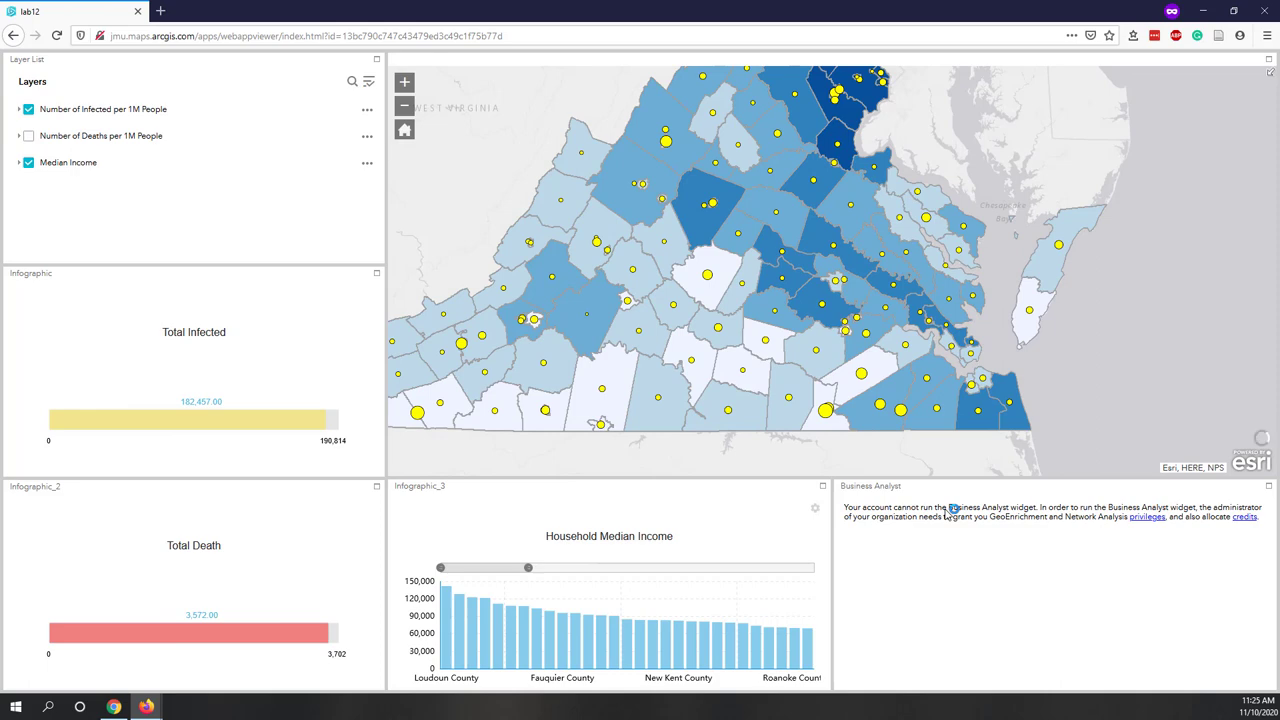
scroll(893, 421, down, 1)
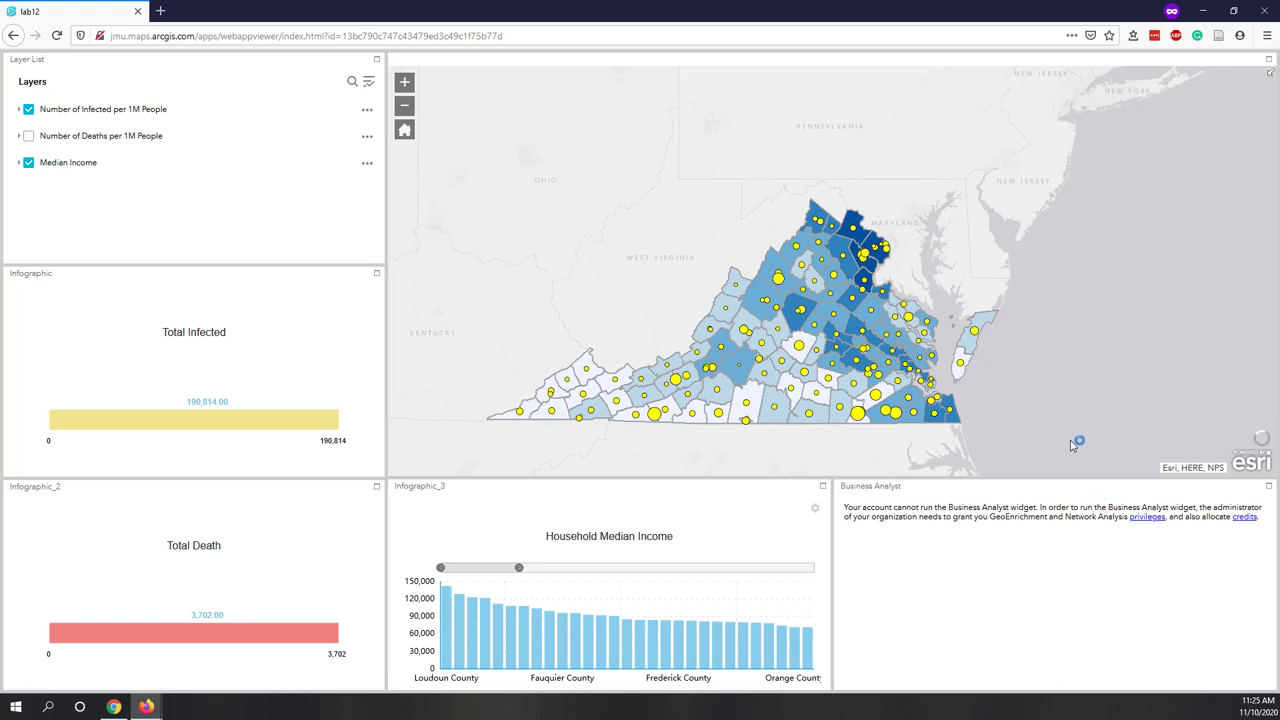
click(1271, 73)
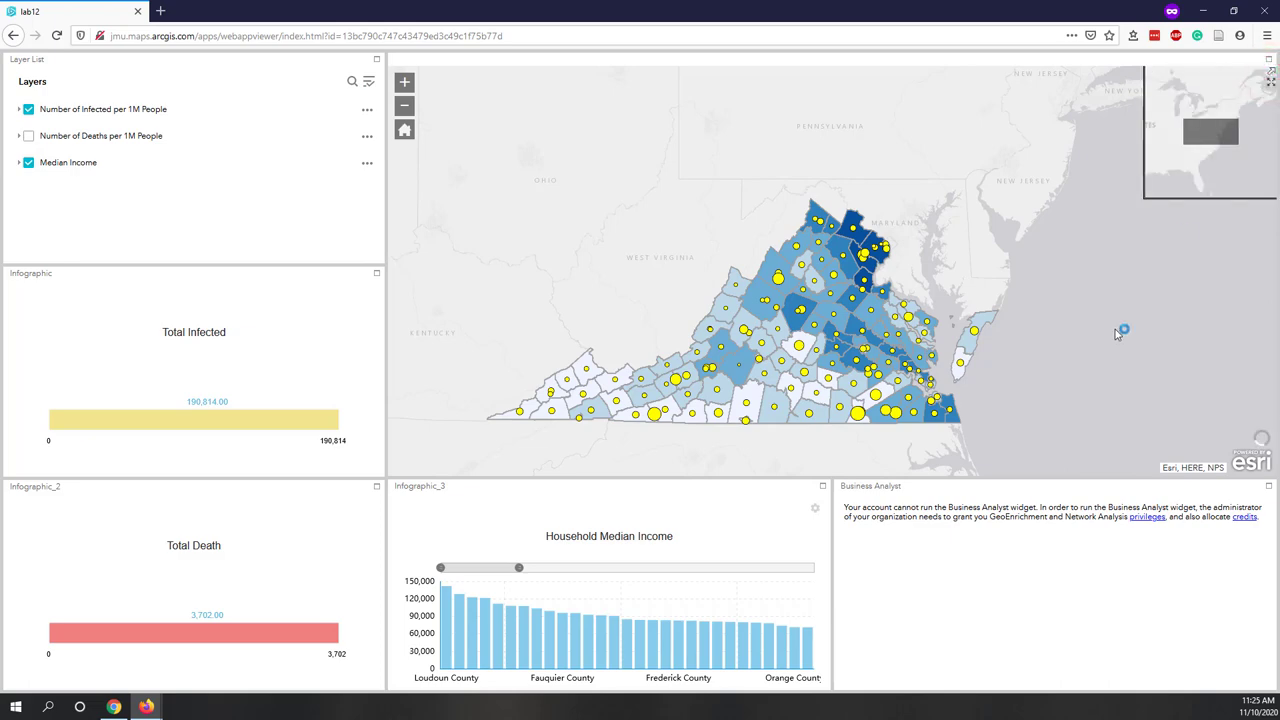
key(plus)
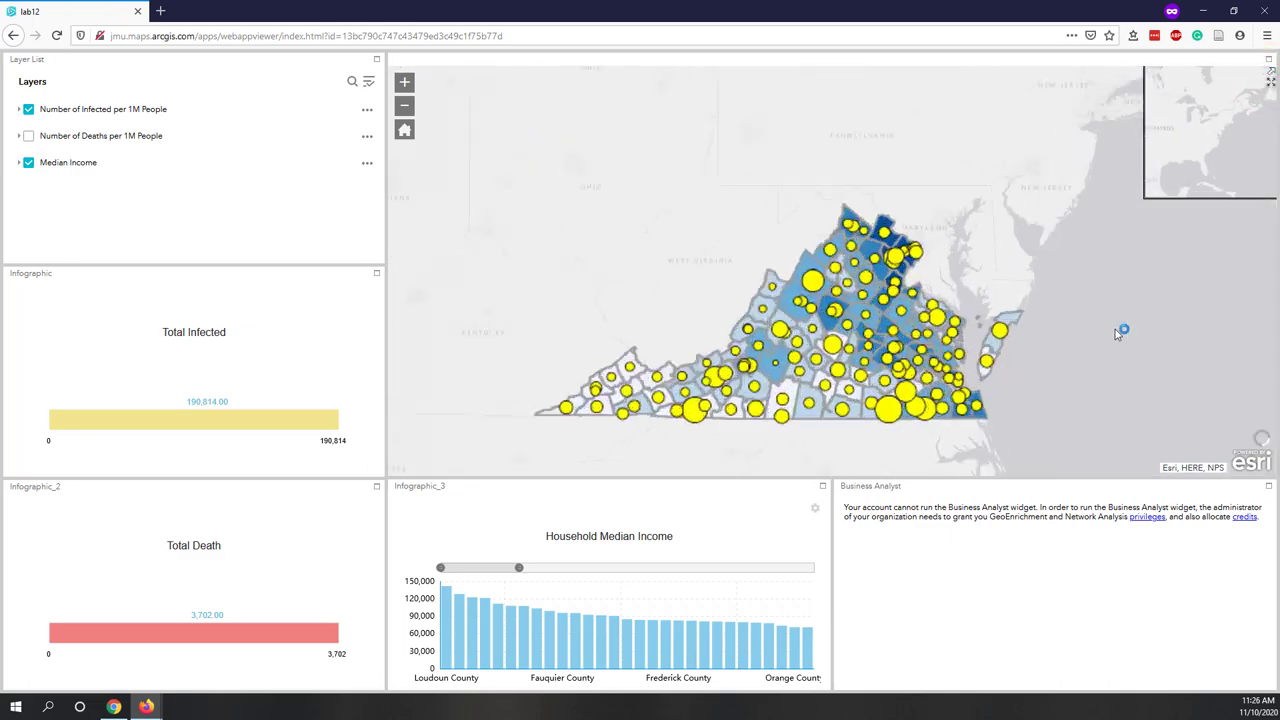
key(minus)
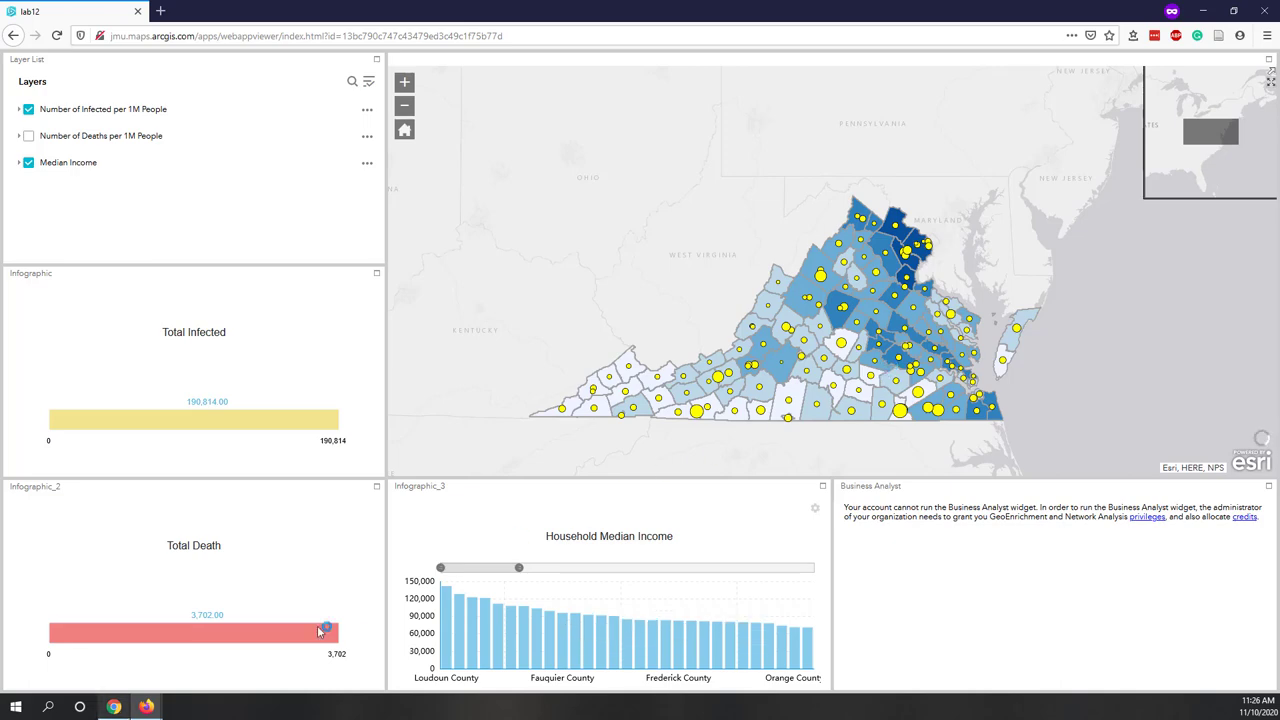
- Return to the signed-in window's lab12 app tab
mouse_move(146, 707)
click(108, 651)
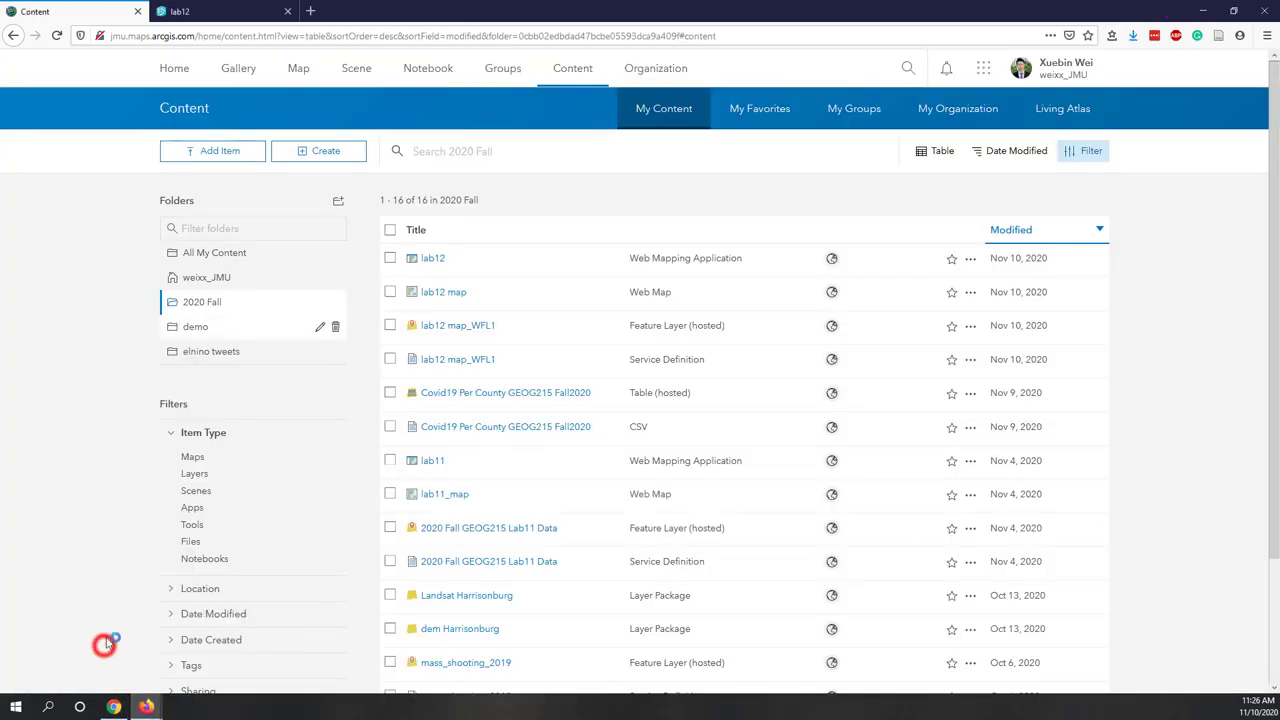
click(255, 9)
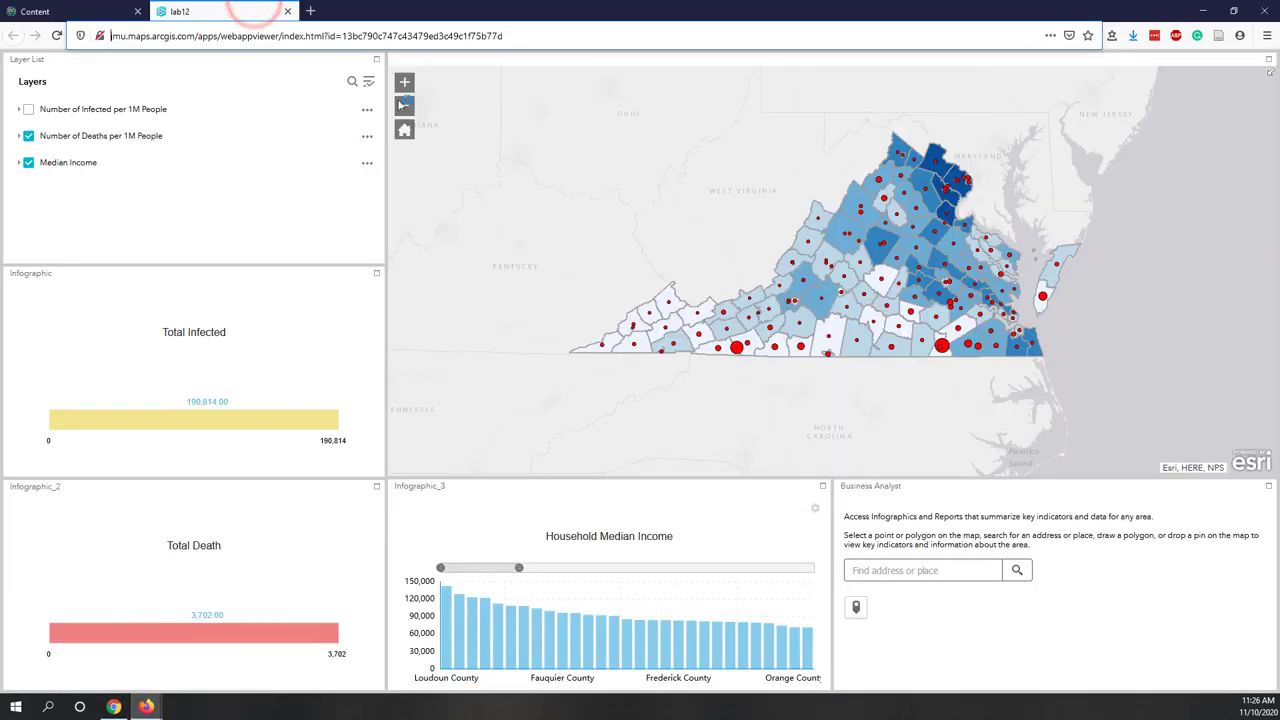